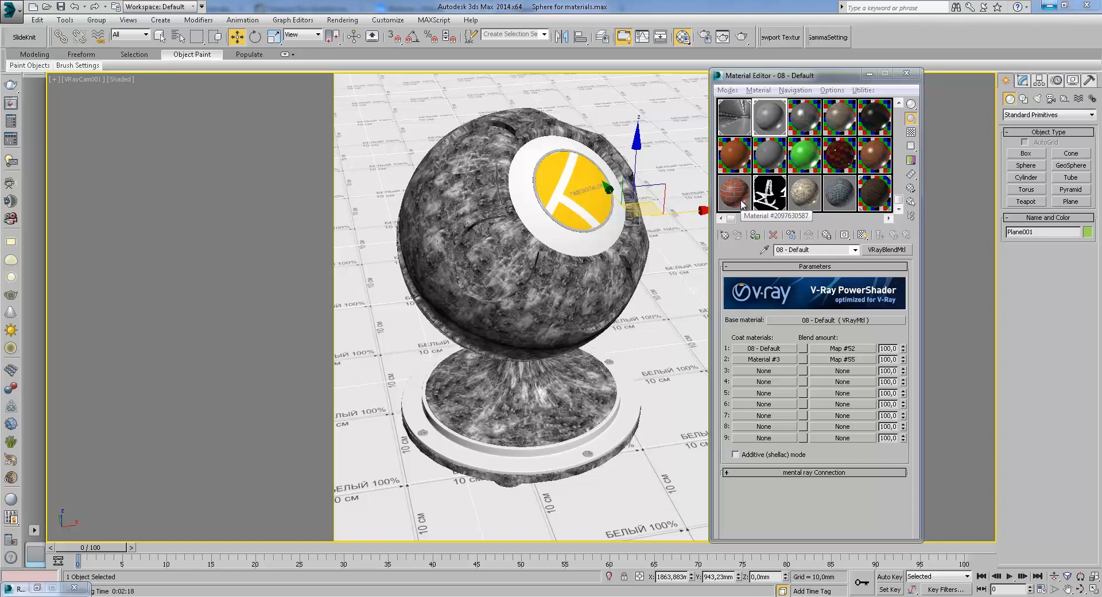
Browse the material slots, stepping into the Multi/Sub-Object material and back to the 08 - Default blend material
{"action": "left_click", "coordinate": [773, 197]}
{"action": "left_click", "coordinate": [895, 235]}
{"action": "left_click", "coordinate": [895, 237]}
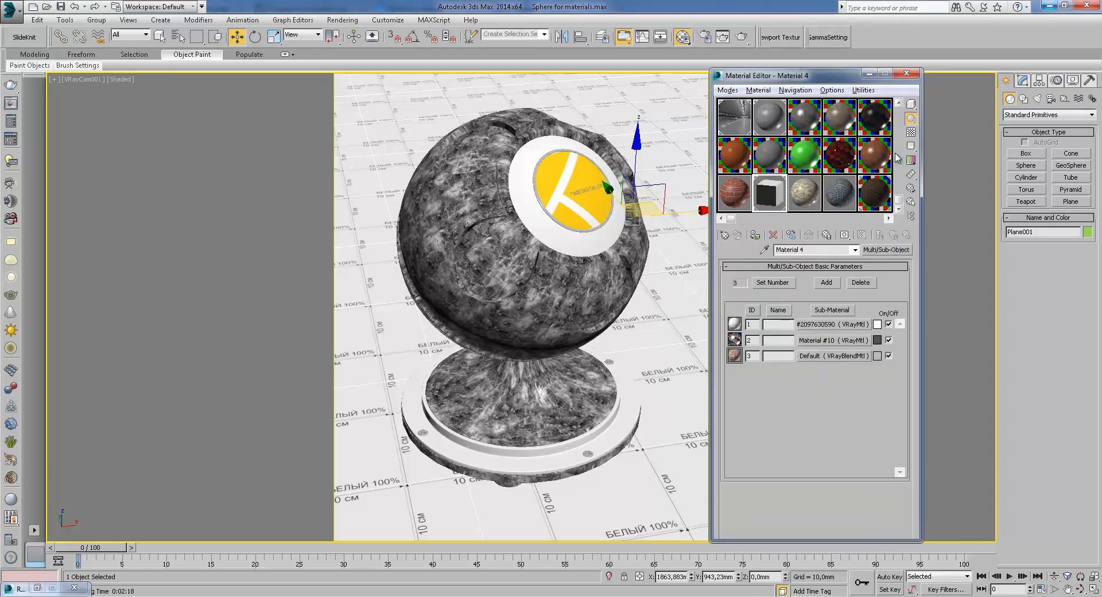
{"action": "left_click", "coordinate": [911, 104]}
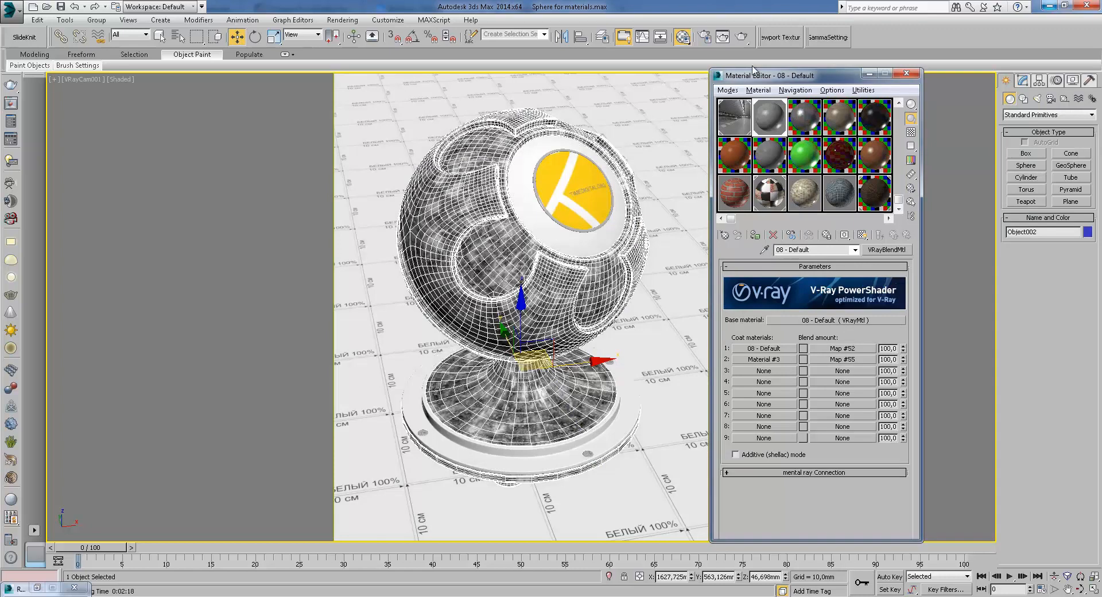
Render the VRayCam001 view and move the rendering progress window aside
{"action": "left_click", "coordinate": [742, 36]}
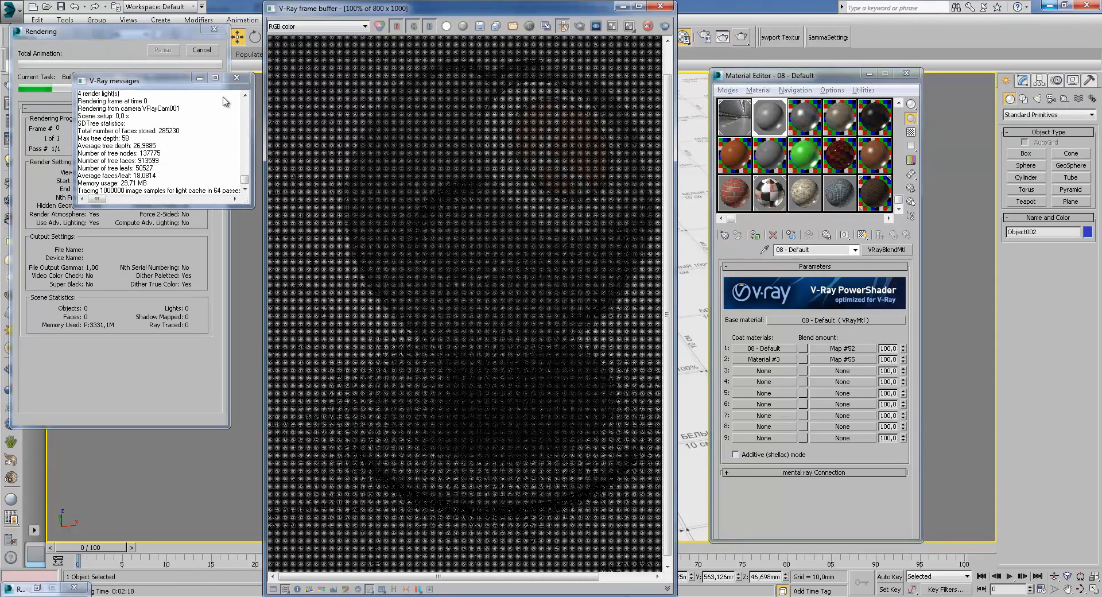
{"action": "left_click", "coordinate": [167, 37]}
{"action": "left_click_drag", "start_coordinate": [166, 35], "coordinate": [198, 14]}
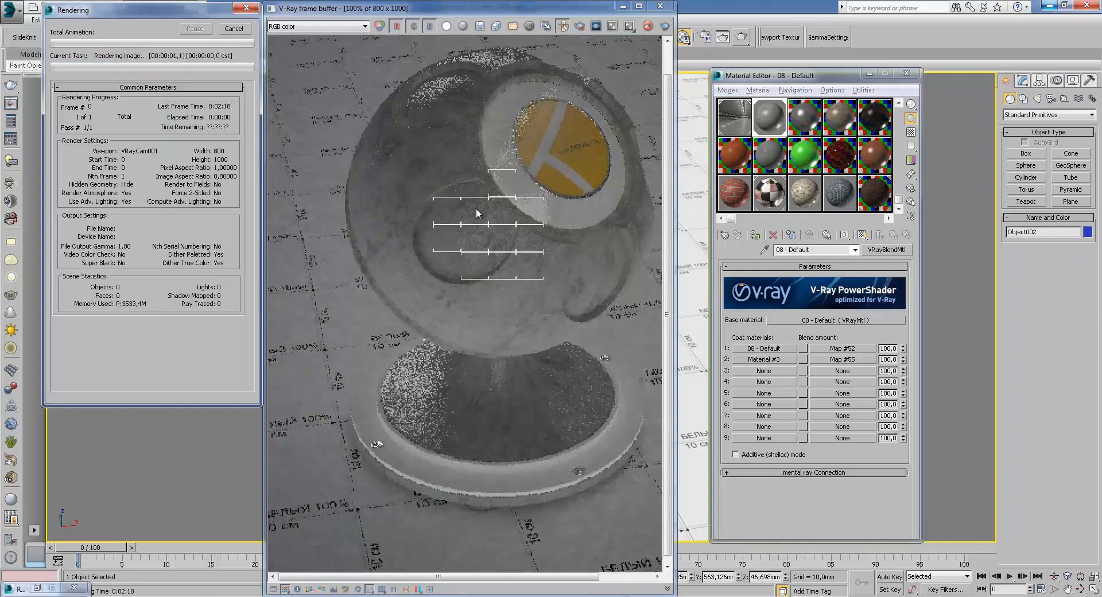
Zoom into and pan around the rendered image in the frame buffer to inspect surface detail
{"action": "scroll", "coordinate": [470, 209], "scroll_direction": "up", "scroll_amount": 1}
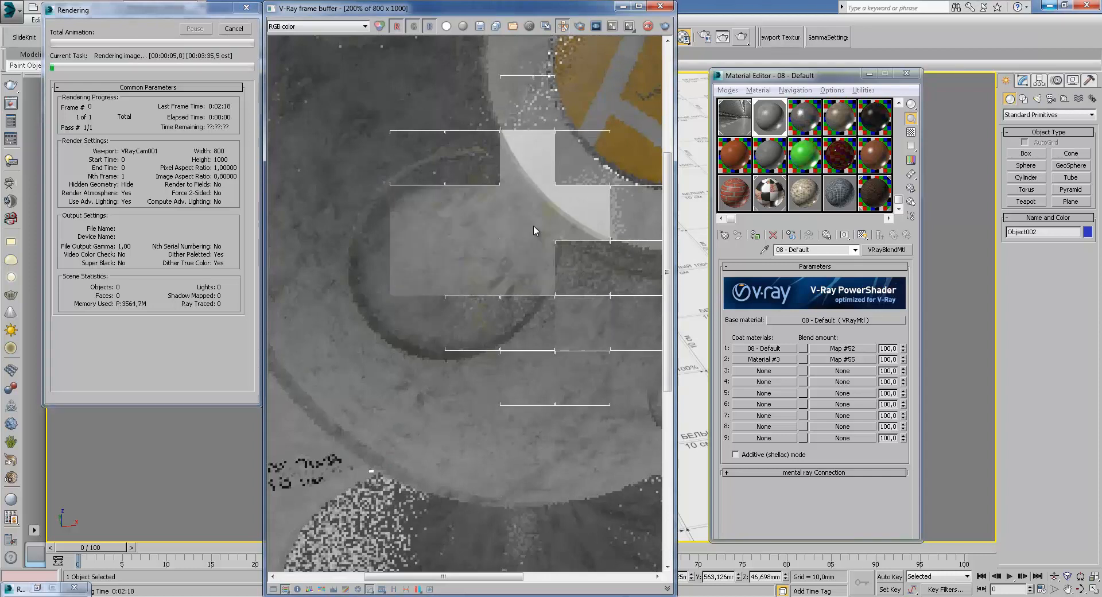
{"action": "middle_click_drag", "start_coordinate": [534, 227], "coordinate": [563, 243]}
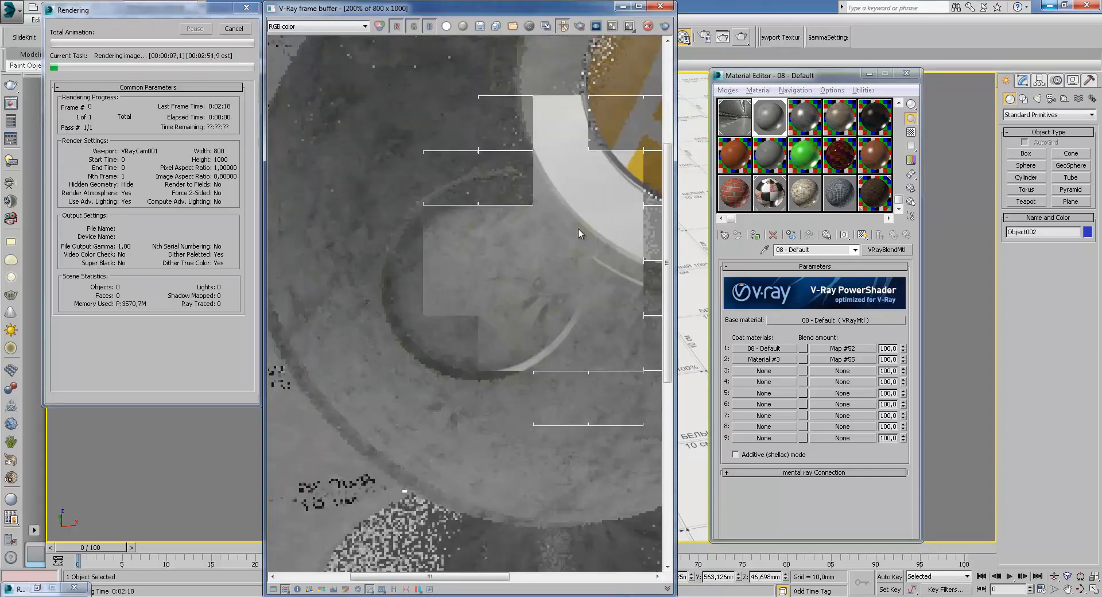
{"action": "middle_click_drag", "start_coordinate": [539, 262], "coordinate": [559, 302]}
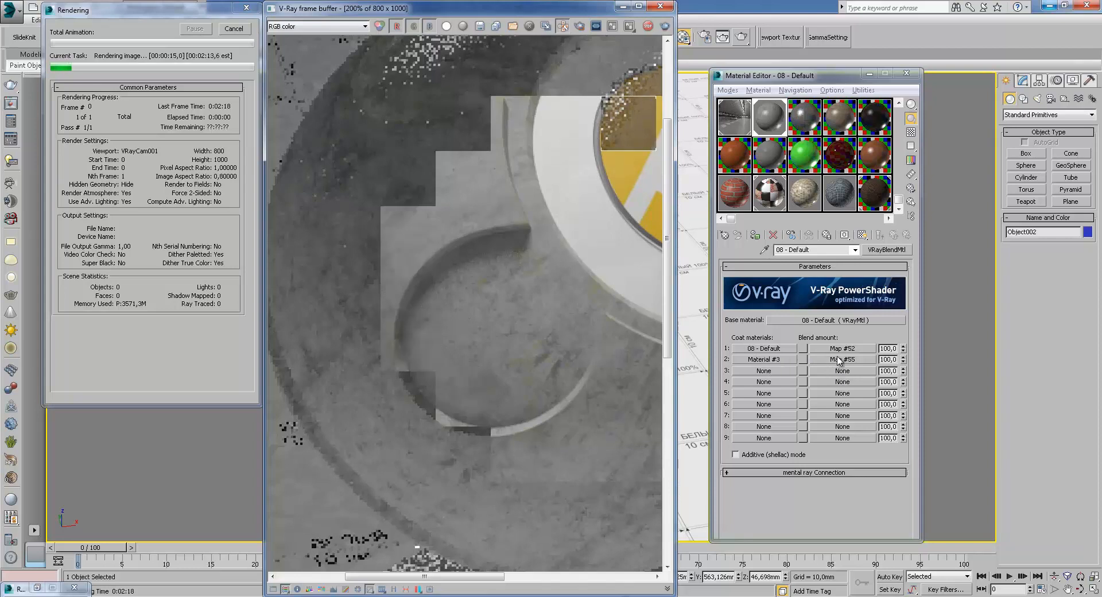
{"action": "middle_click_drag", "start_coordinate": [554, 215], "coordinate": [566, 254]}
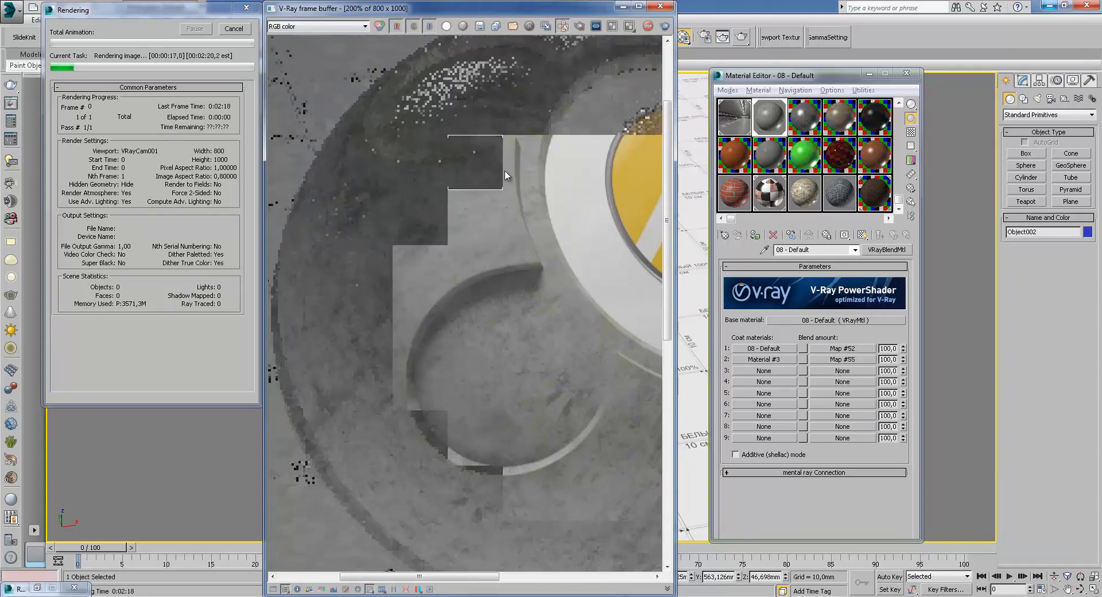
{"action": "scroll", "coordinate": [546, 277], "scroll_direction": "down", "scroll_amount": 2}
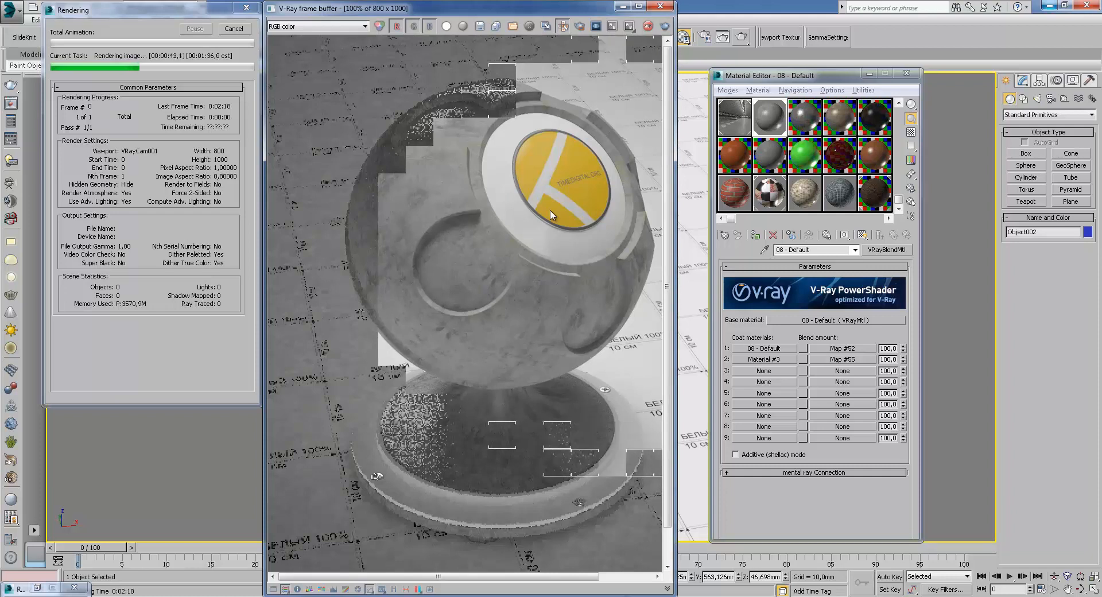
{"action": "scroll", "coordinate": [445, 151], "scroll_direction": "up", "scroll_amount": 1}
{"action": "middle_click_drag", "start_coordinate": [448, 152], "coordinate": [458, 173]}
{"action": "middle_click_drag", "start_coordinate": [560, 306], "coordinate": [502, 167]}
{"action": "scroll", "coordinate": [524, 189], "scroll_direction": "down", "scroll_amount": 1}
{"action": "middle_click_drag", "start_coordinate": [394, 85], "coordinate": [449, 116]}
{"action": "scroll", "coordinate": [449, 116], "scroll_direction": "up", "scroll_amount": 1}
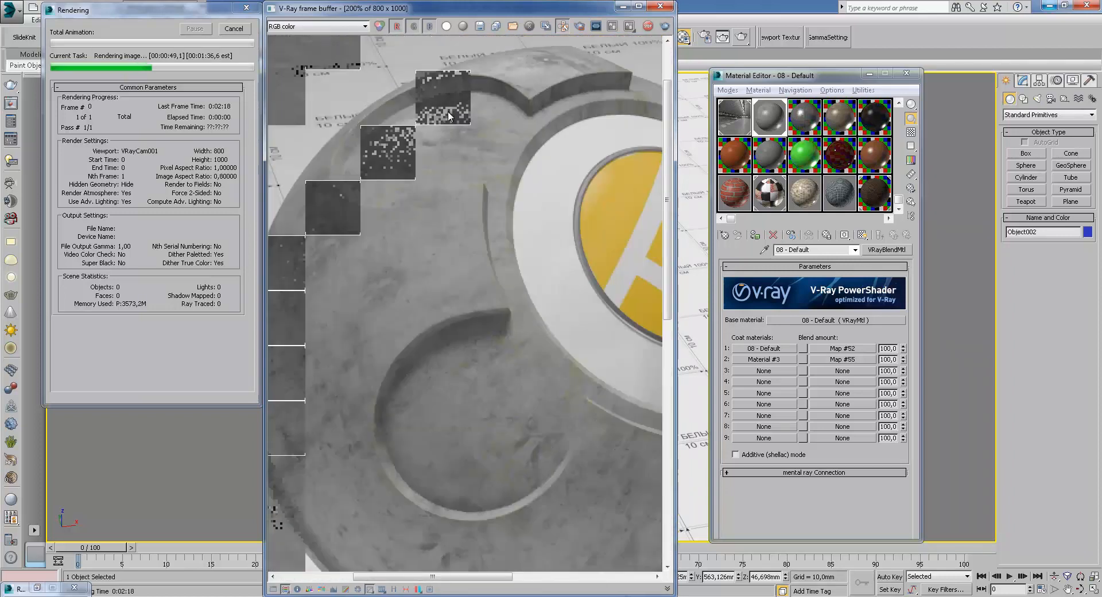
Switch the frame buffer to the VRayReflection channel and zoom in to inspect the reflections
{"action": "left_click", "coordinate": [323, 26]}
{"action": "left_click", "coordinate": [311, 64]}
{"action": "middle_click_drag", "start_coordinate": [445, 99], "coordinate": [485, 141]}
{"action": "scroll", "coordinate": [484, 140], "scroll_direction": "down", "scroll_amount": 1}
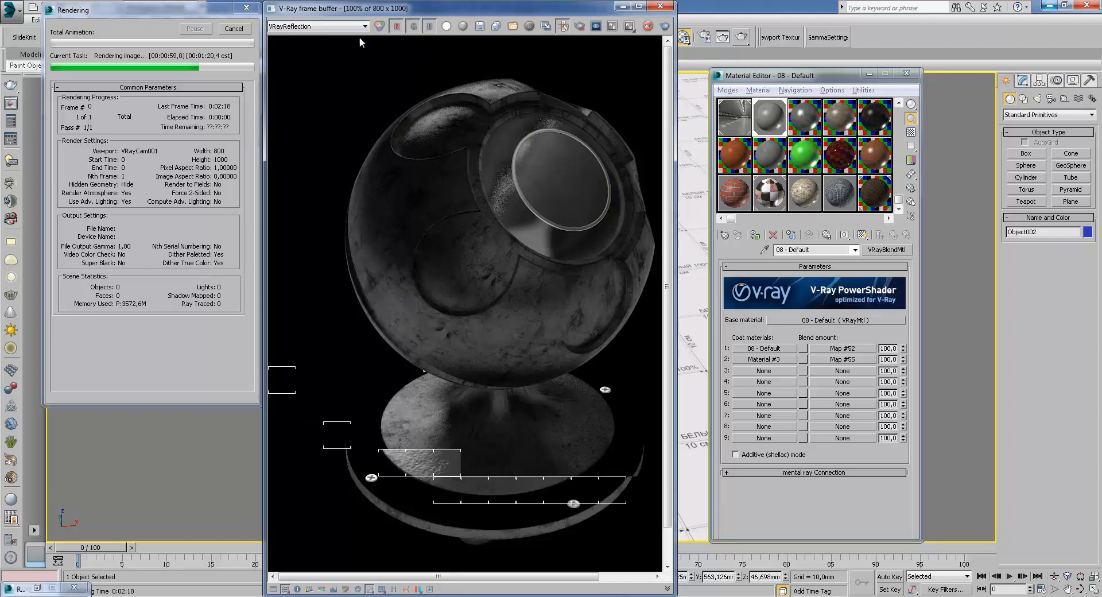
{"action": "left_click", "coordinate": [319, 27]}
{"action": "left_click", "coordinate": [491, 183]}
{"action": "scroll", "coordinate": [470, 188], "scroll_direction": "up", "scroll_amount": 2}
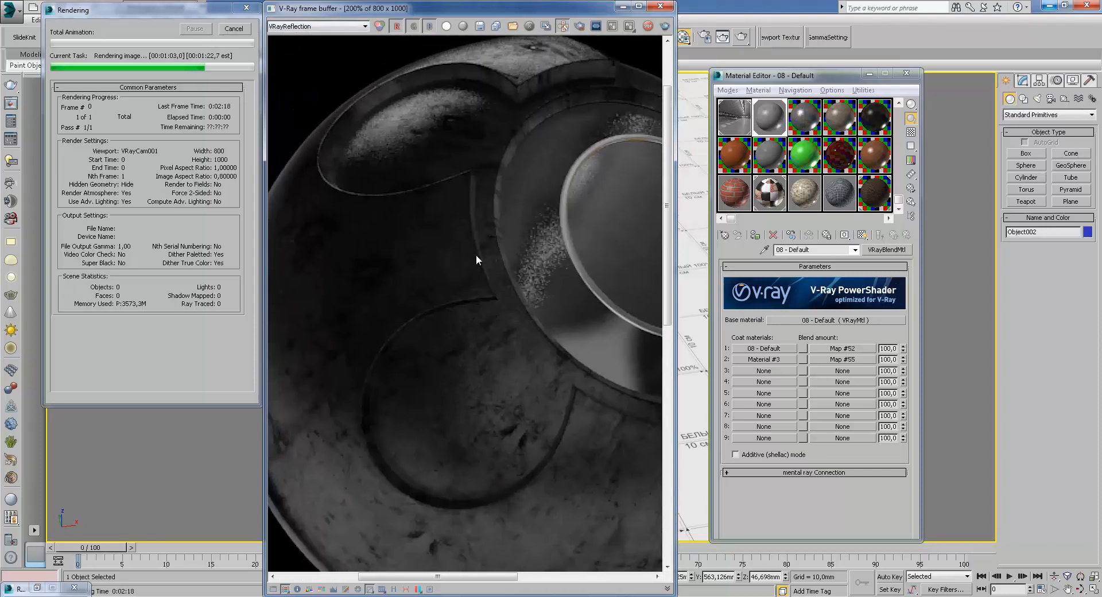
{"action": "scroll", "coordinate": [474, 262], "scroll_direction": "down", "scroll_amount": 2}
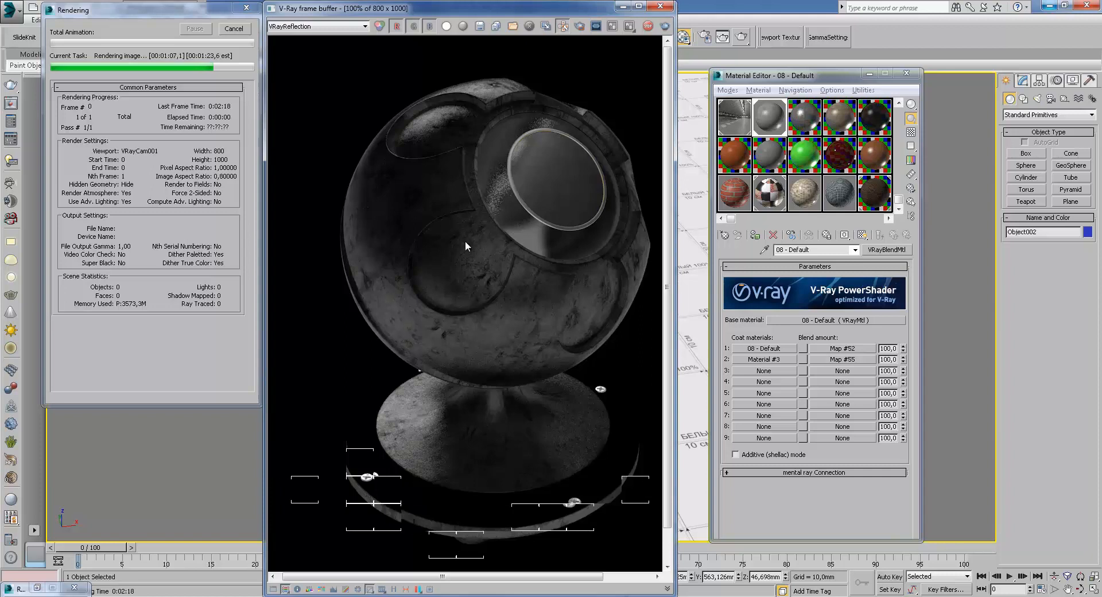
Switch the frame buffer back to RGB color and close the frame buffer window
{"action": "left_click", "coordinate": [307, 27]}
{"action": "left_click", "coordinate": [432, 149]}
{"action": "left_click", "coordinate": [306, 27]}
{"action": "left_click", "coordinate": [301, 37]}
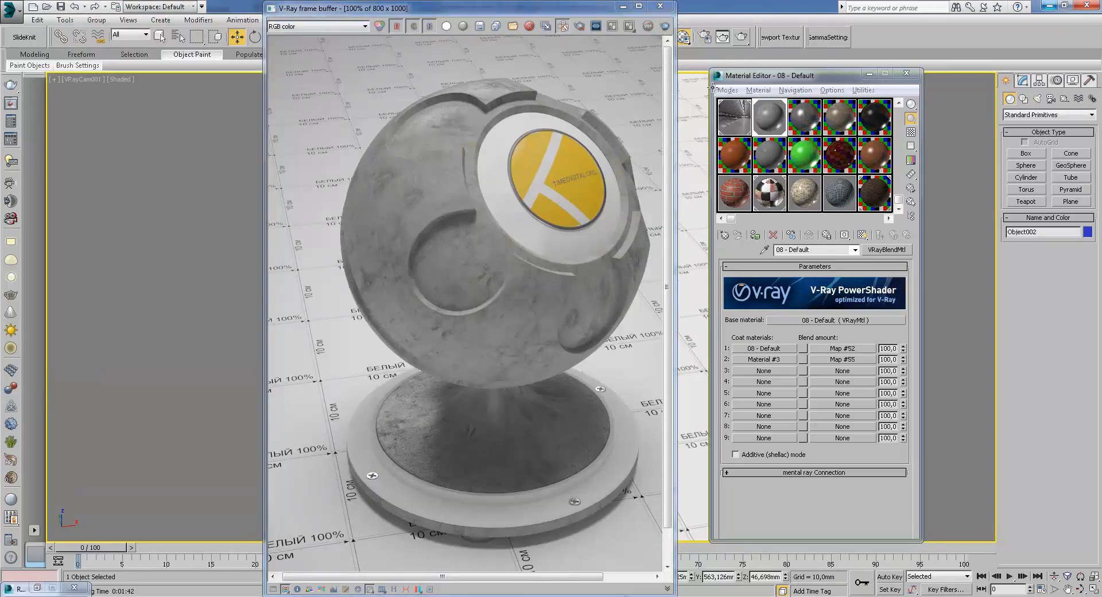
{"action": "left_click", "coordinate": [661, 6]}
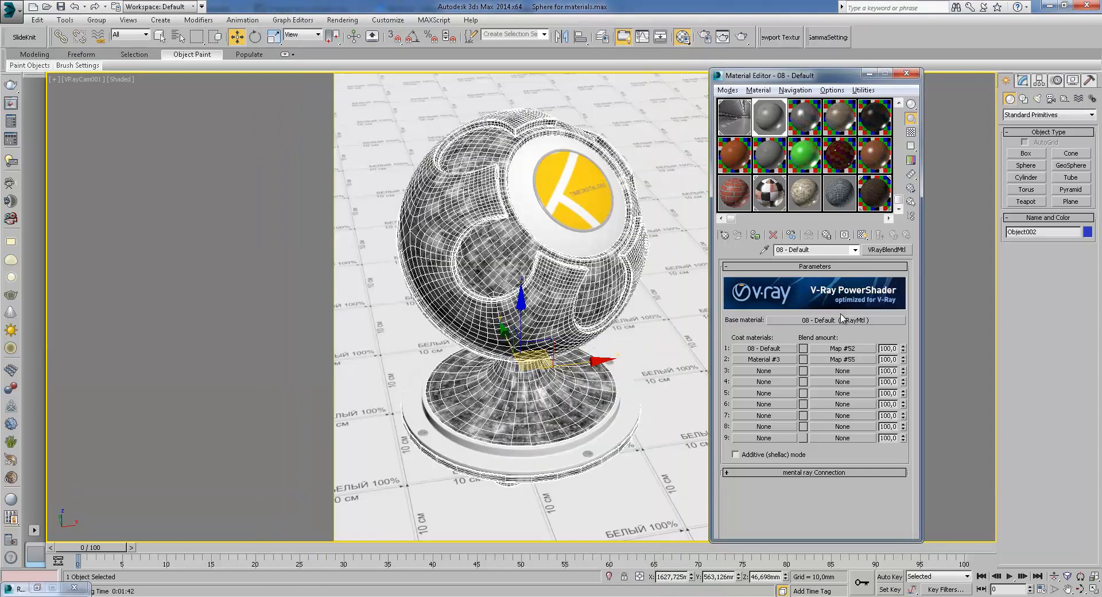
Open the base VRayMtl's Diffuse bitmap, view its concrete texture image, and return to the parent material
{"action": "left_click", "coordinate": [840, 321]}
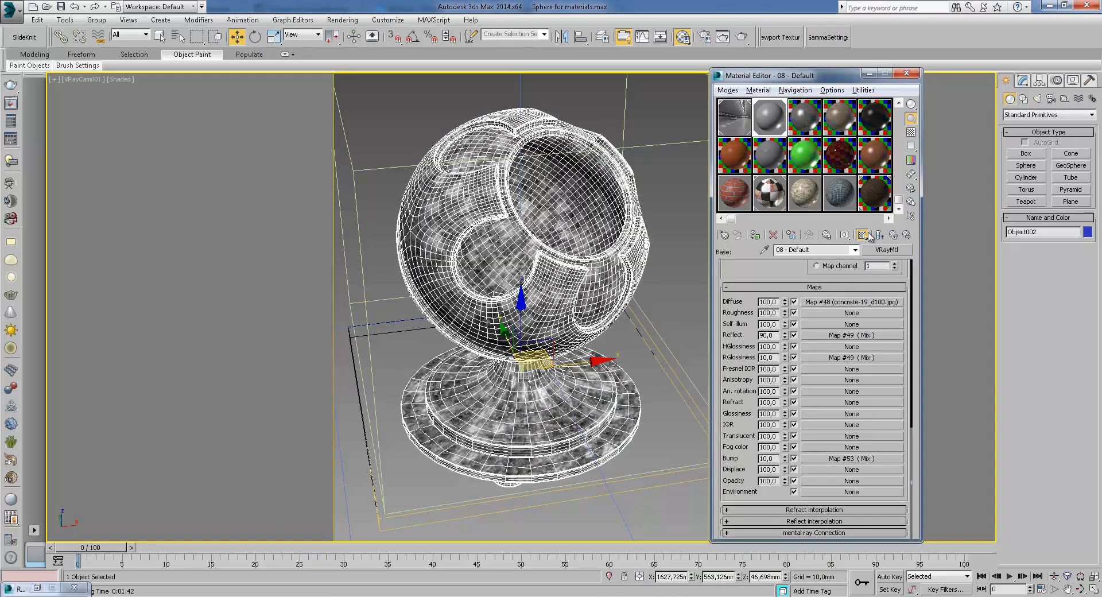
{"action": "left_click", "coordinate": [814, 303]}
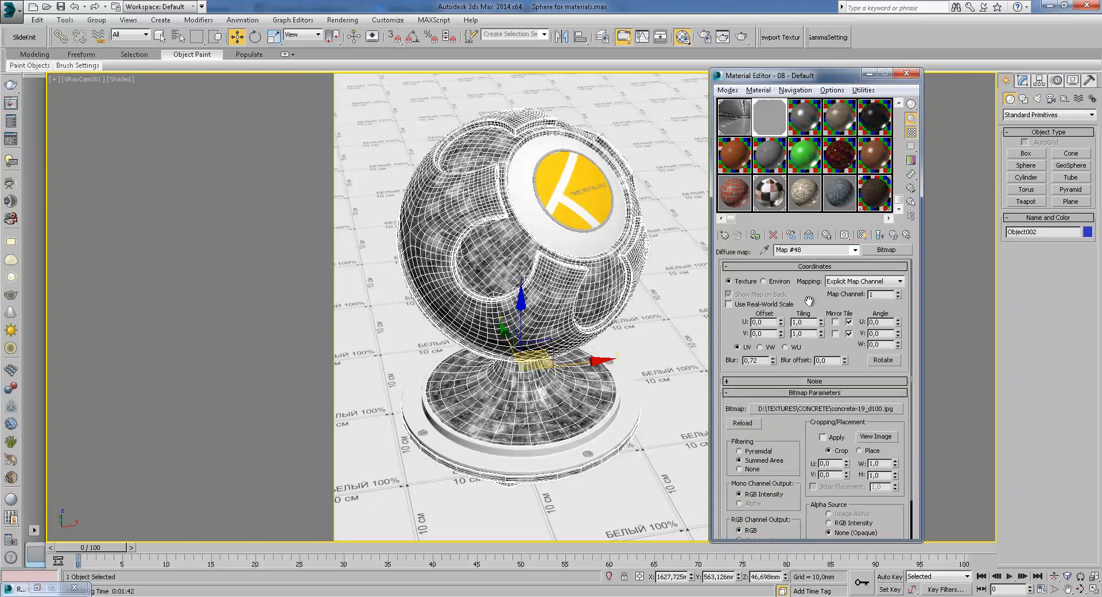
{"action": "left_click", "coordinate": [876, 437]}
{"action": "left_click", "coordinate": [795, 96]}
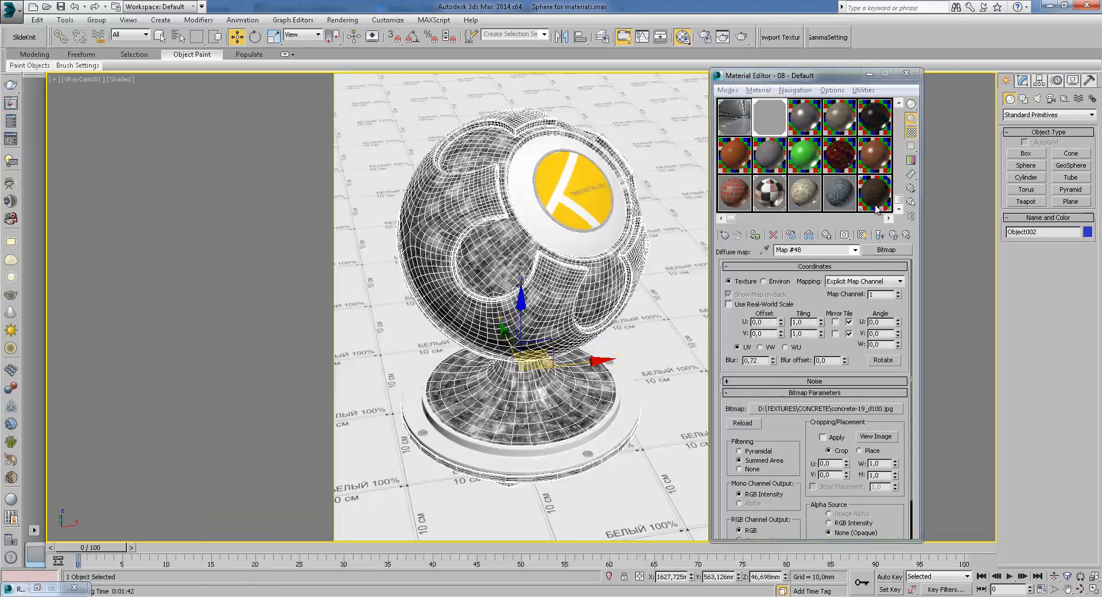
{"action": "left_click", "coordinate": [893, 236]}
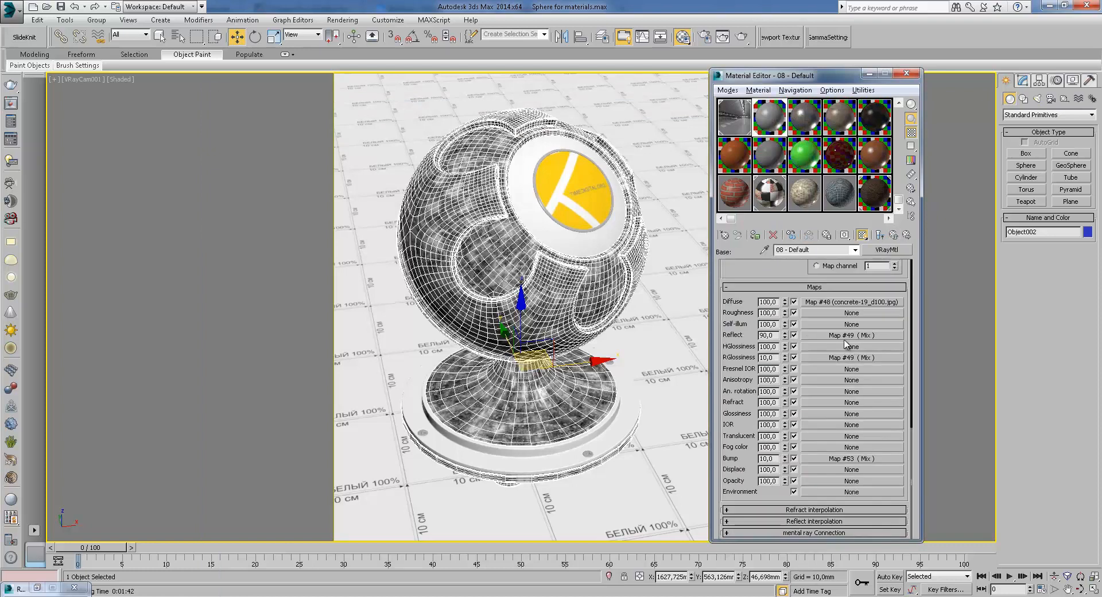
Open the Reflect Mix map's Color 1 bitmap, view its image, and return to the Mix parameters
{"action": "left_click", "coordinate": [840, 324]}
{"action": "left_click", "coordinate": [852, 292]}
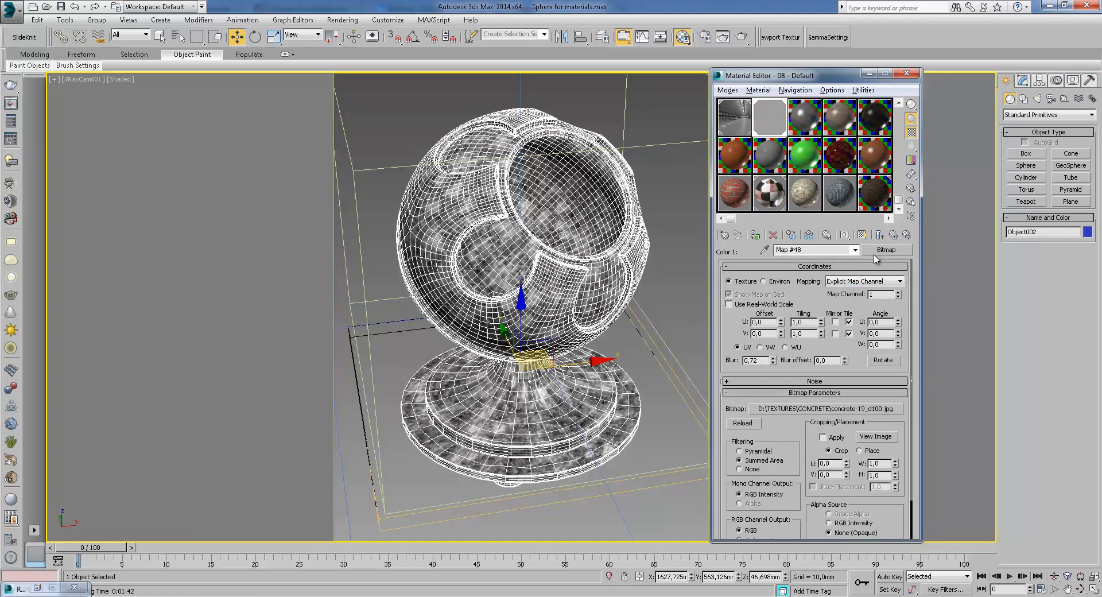
{"action": "left_click", "coordinate": [875, 437]}
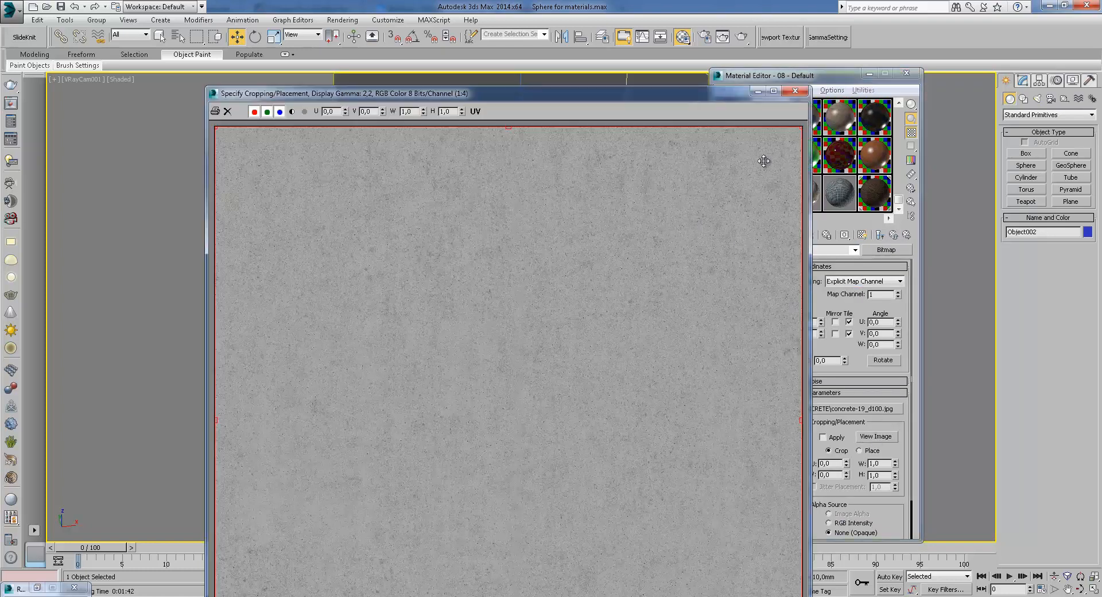
{"action": "left_click", "coordinate": [795, 96]}
{"action": "left_click", "coordinate": [893, 236]}
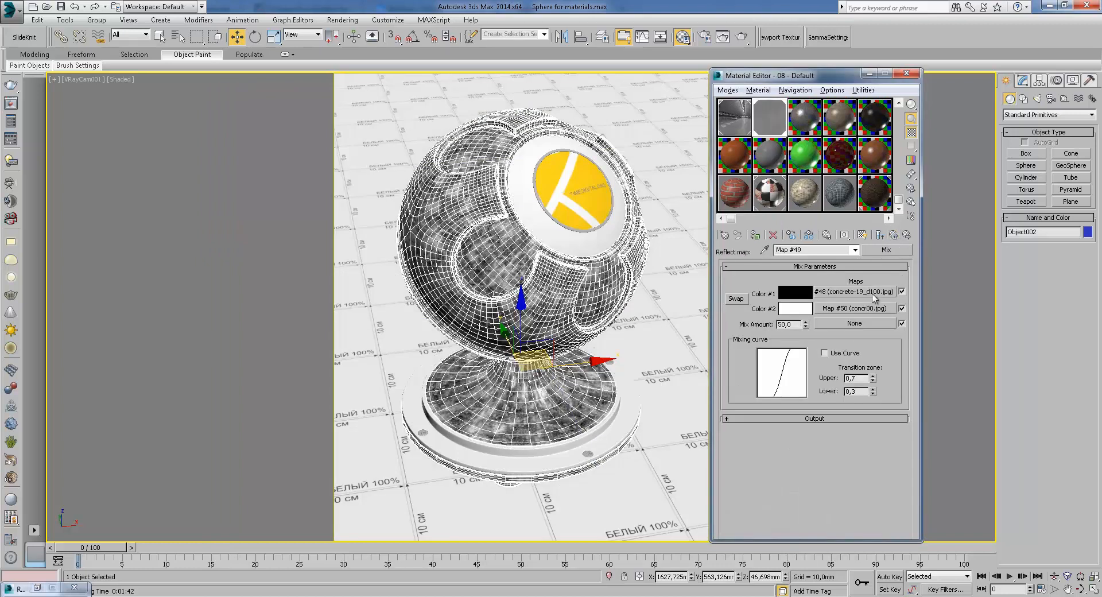
Open the Mix map's Color #2 bitmap concr00.jpg, view its image, and go back up to the parent
{"action": "left_click", "coordinate": [858, 310]}
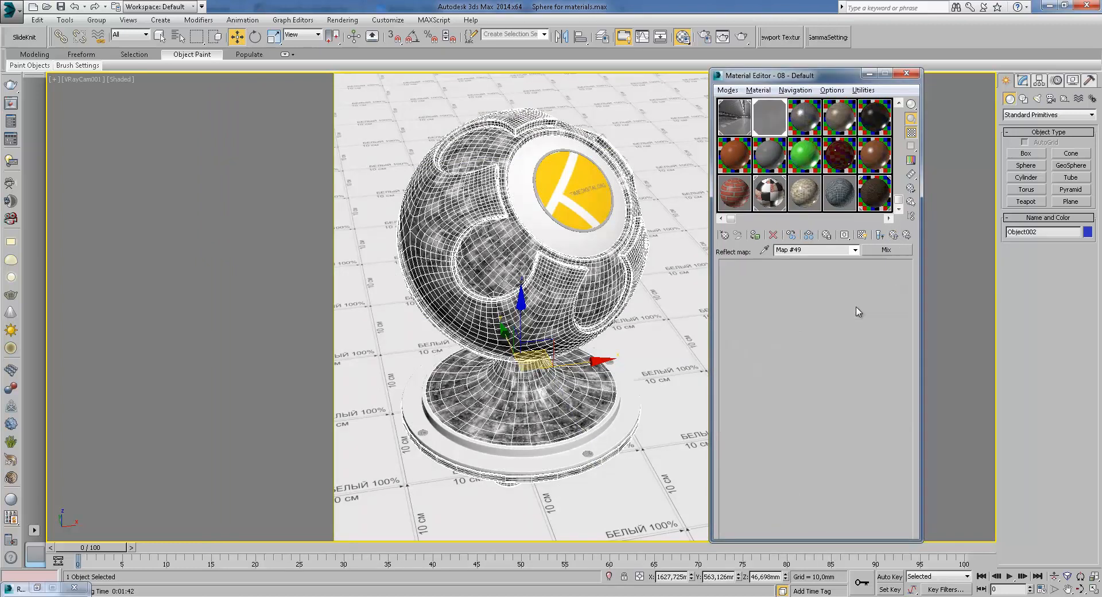
{"action": "left_click", "coordinate": [876, 437]}
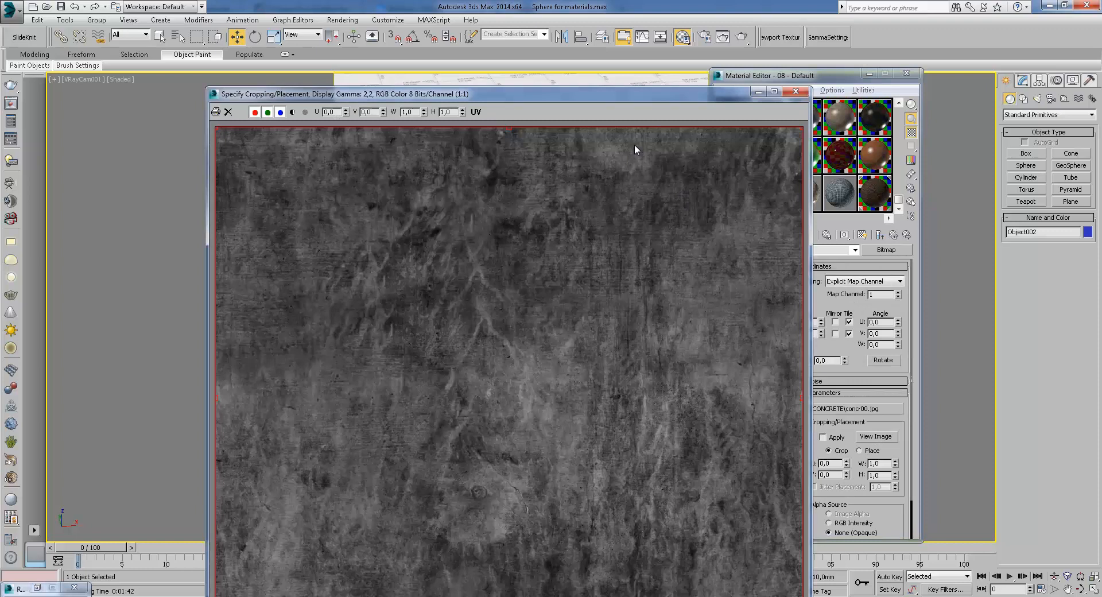
{"action": "left_click", "coordinate": [795, 91]}
{"action": "left_click", "coordinate": [881, 234]}
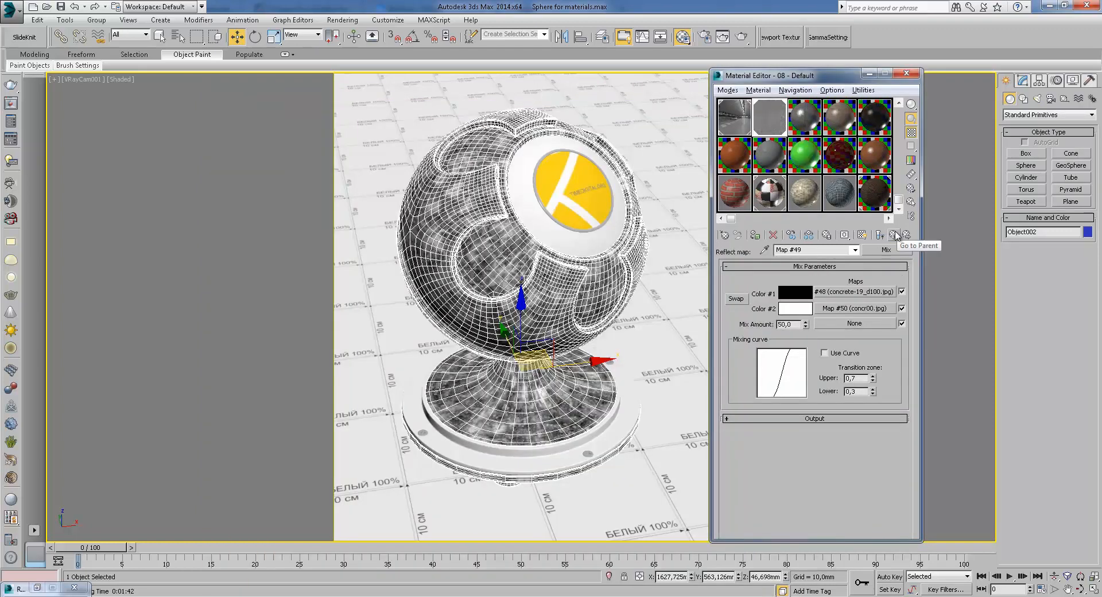
{"action": "left_click", "coordinate": [897, 234]}
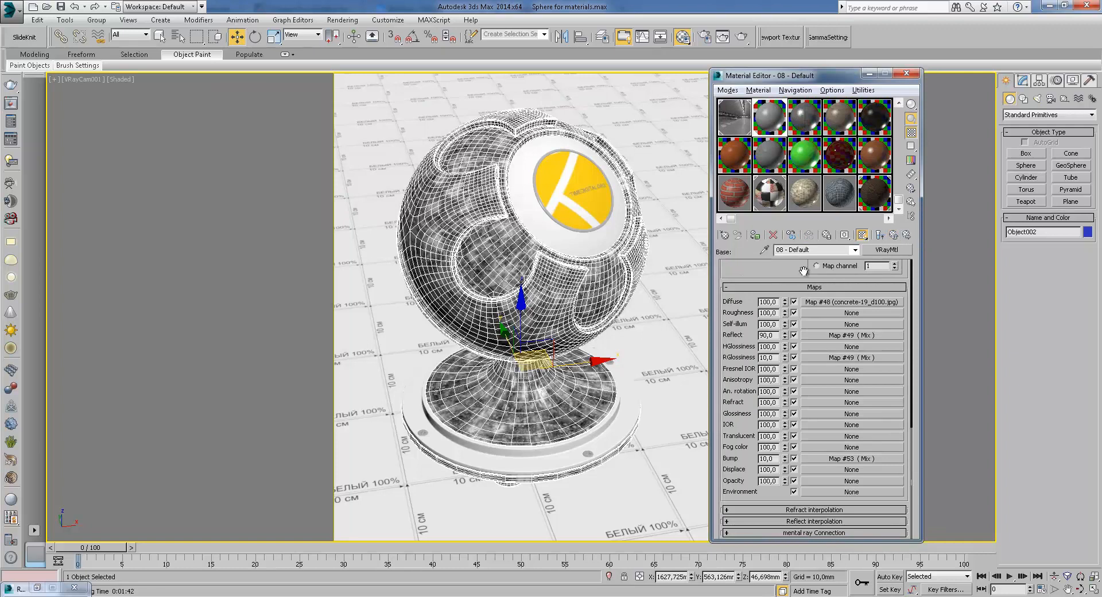
Return to the base VRayMtl and review its reflection parameters and maps list
{"action": "left_click", "coordinate": [880, 235]}
{"action": "double_click", "coordinate": [769, 335]}
{"action": "scroll", "coordinate": [795, 272], "scroll_direction": "up", "scroll_amount": 15}
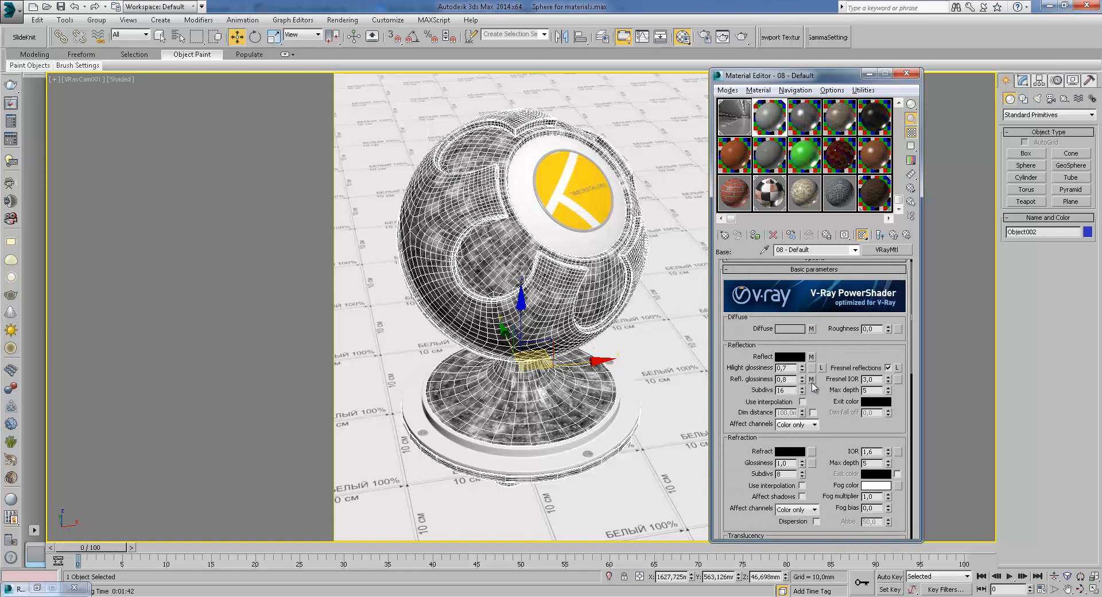
{"action": "scroll", "coordinate": [849, 382], "scroll_direction": "down", "scroll_amount": 15}
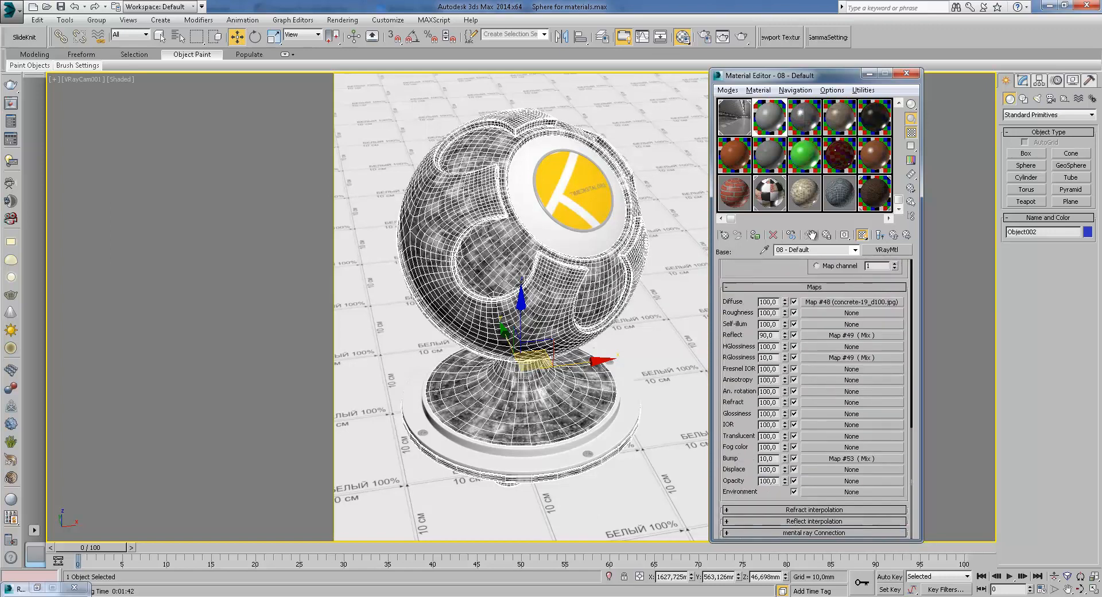
Inspect the Bump slot's Mix map and open its Color 1 sub-map
{"action": "left_click", "coordinate": [837, 459]}
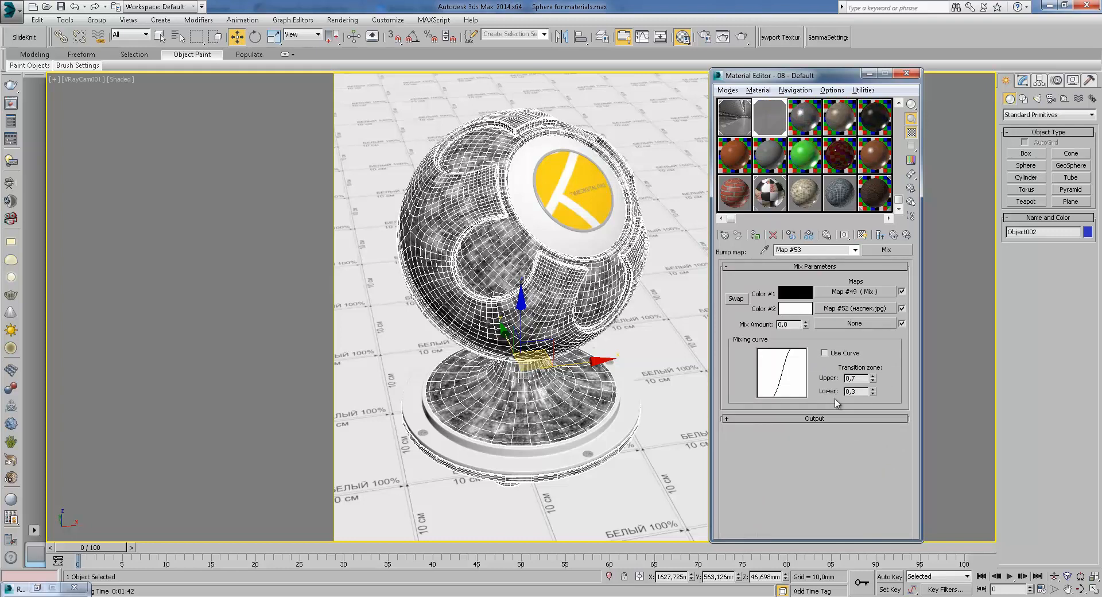
{"action": "left_click", "coordinate": [893, 234]}
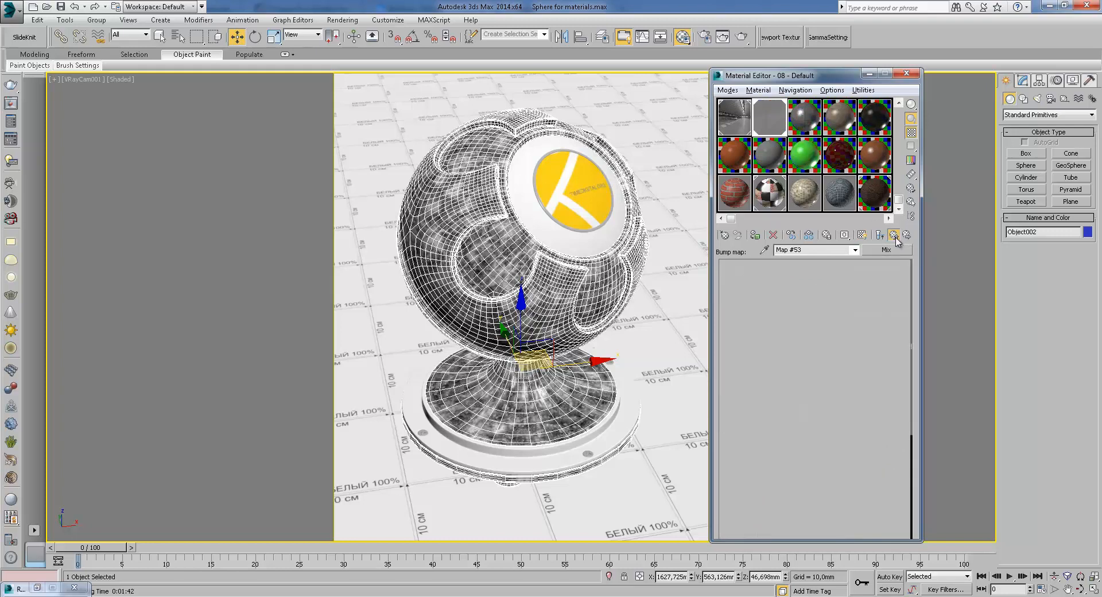
{"action": "scroll", "coordinate": [856, 353], "scroll_direction": "up", "scroll_amount": 10}
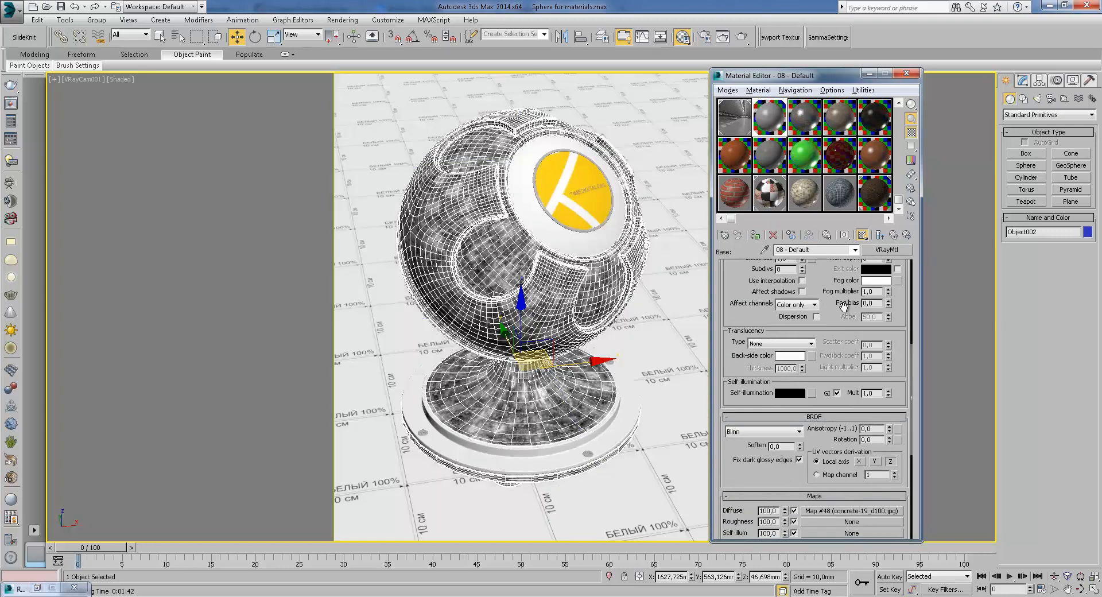
{"action": "scroll", "coordinate": [848, 399], "scroll_direction": "down", "scroll_amount": 8}
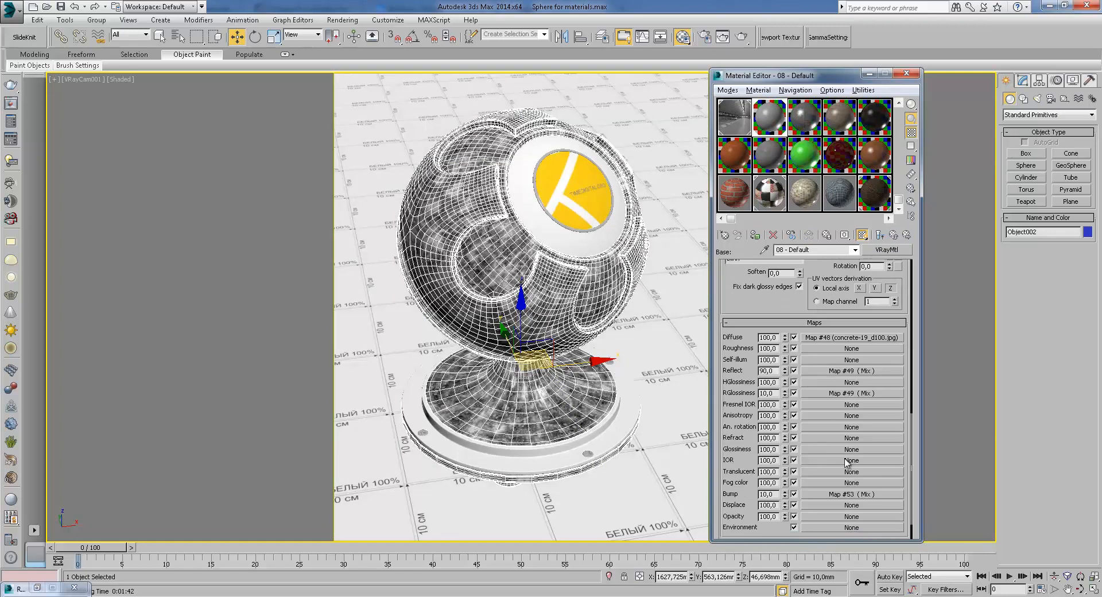
{"action": "left_click", "coordinate": [845, 494]}
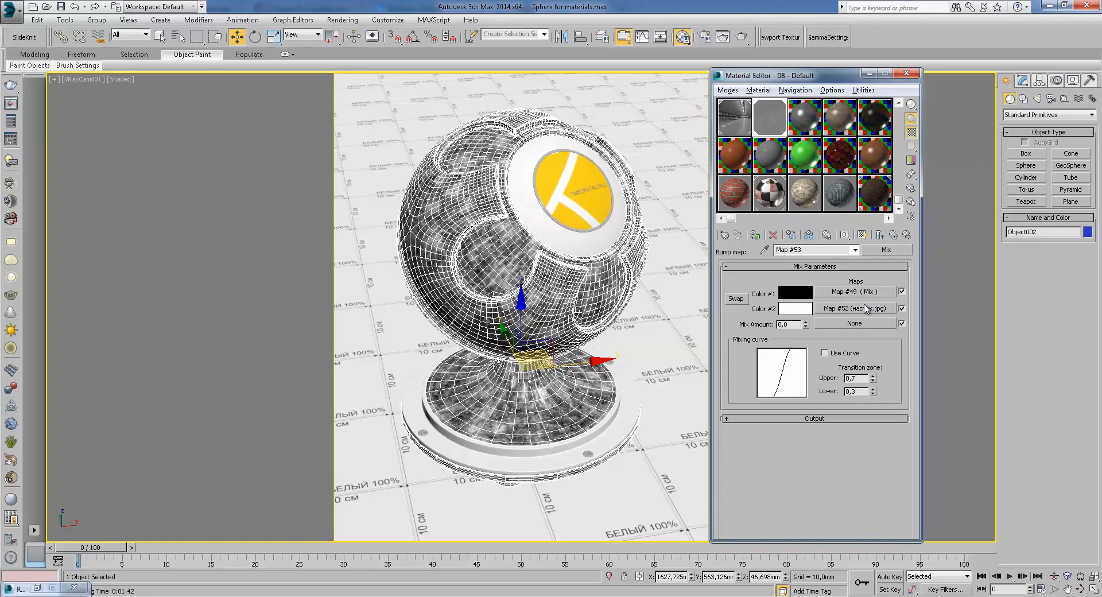
{"action": "left_click", "coordinate": [894, 235]}
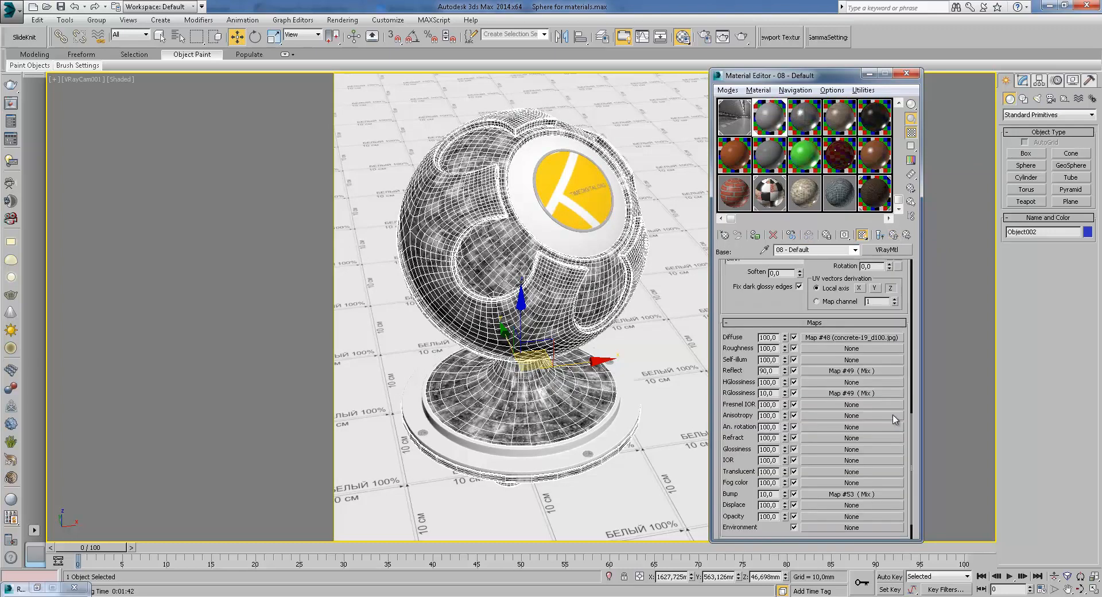
{"action": "left_click", "coordinate": [867, 494]}
{"action": "left_click", "coordinate": [864, 293]}
{"action": "left_click", "coordinate": [859, 292]}
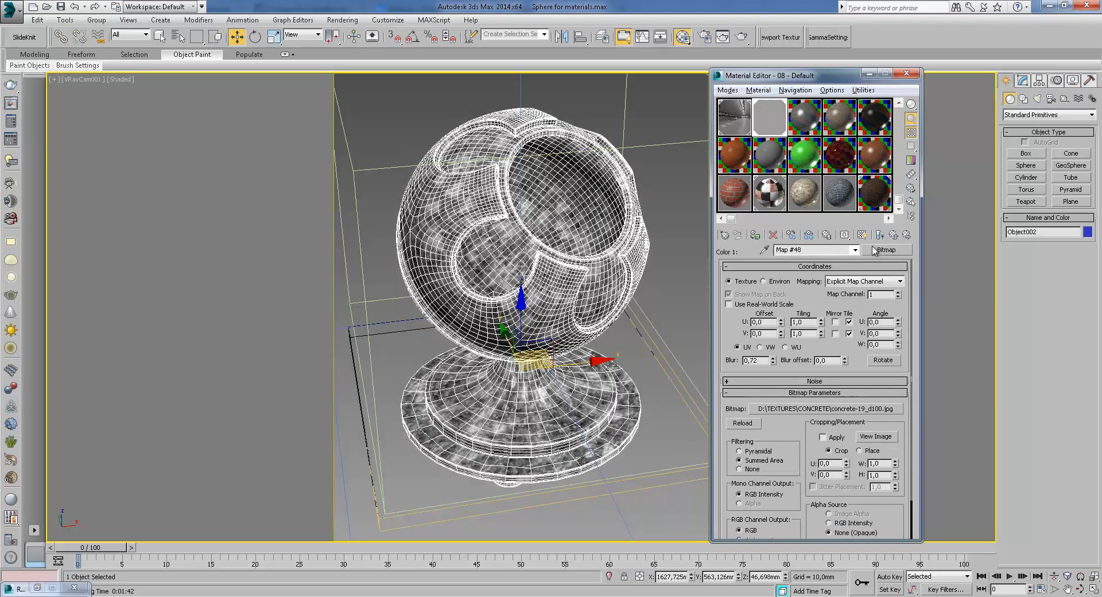
View the bump sub-Mix's Color #1 bitmap image and return to its Mix parameters
{"action": "left_click", "coordinate": [875, 437]}
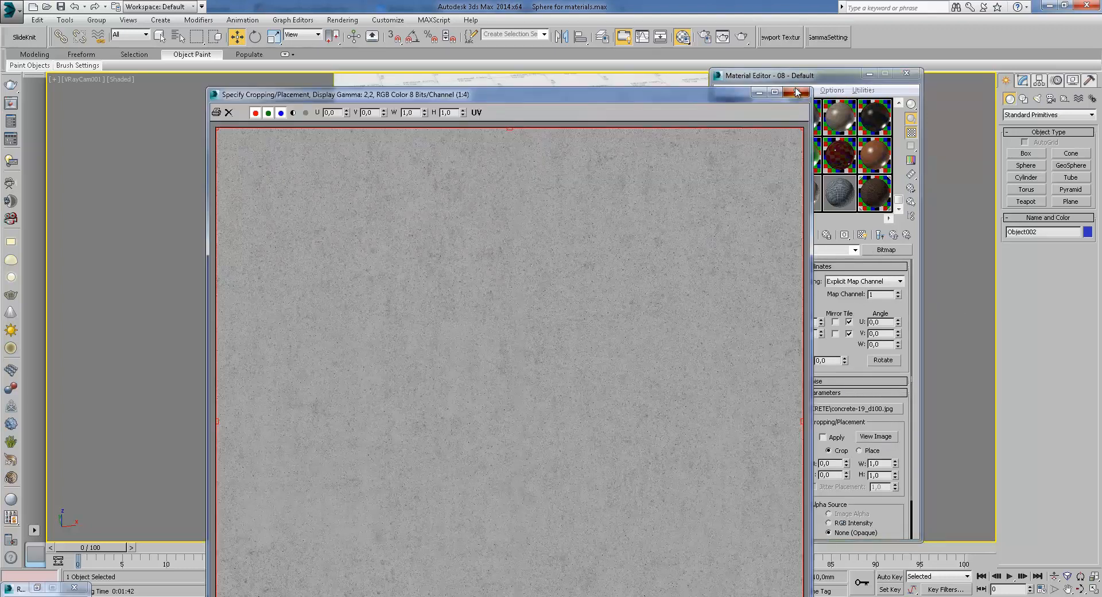
{"action": "left_click", "coordinate": [807, 92]}
{"action": "left_click", "coordinate": [893, 235]}
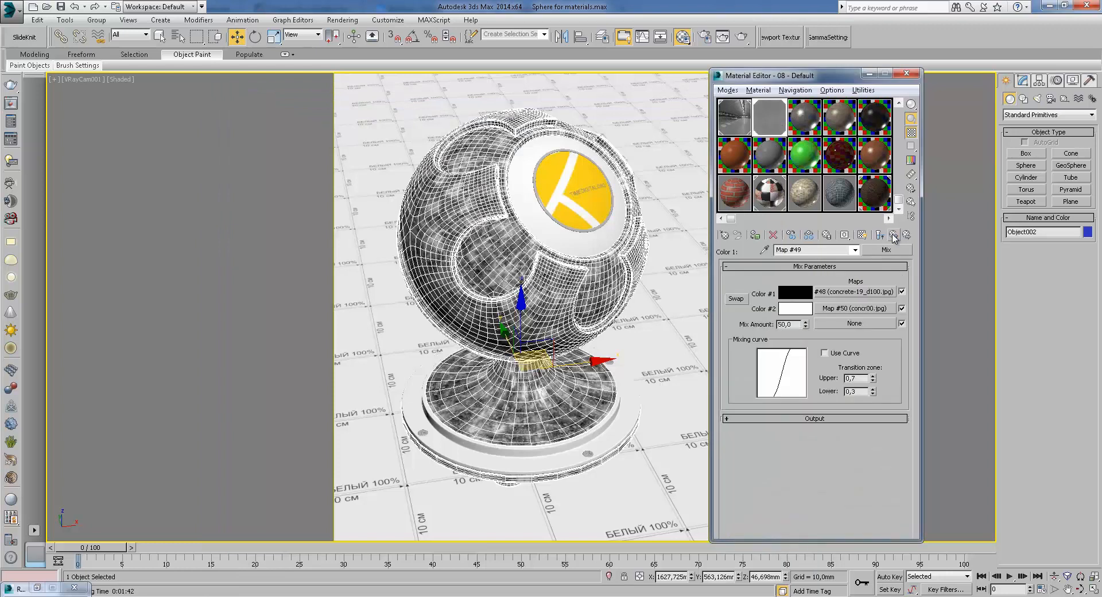
Open the sub-Mix's Color #2 bitmap concr00.jpg and go back up to the Bump slot's Mix map
{"action": "left_click", "coordinate": [869, 310]}
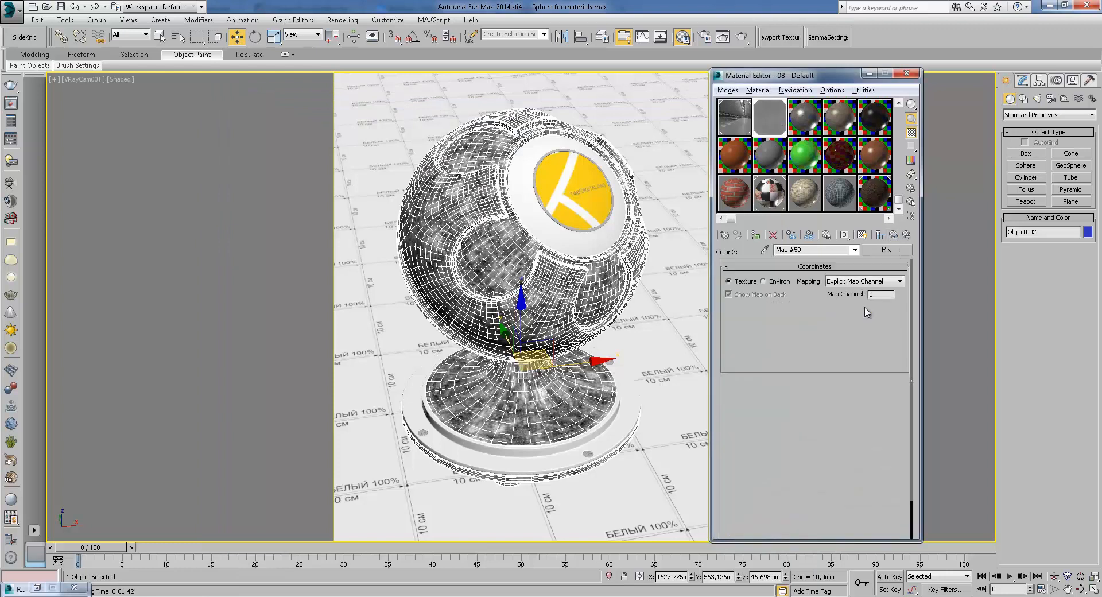
{"action": "left_click", "coordinate": [897, 234]}
{"action": "left_click", "coordinate": [897, 235]}
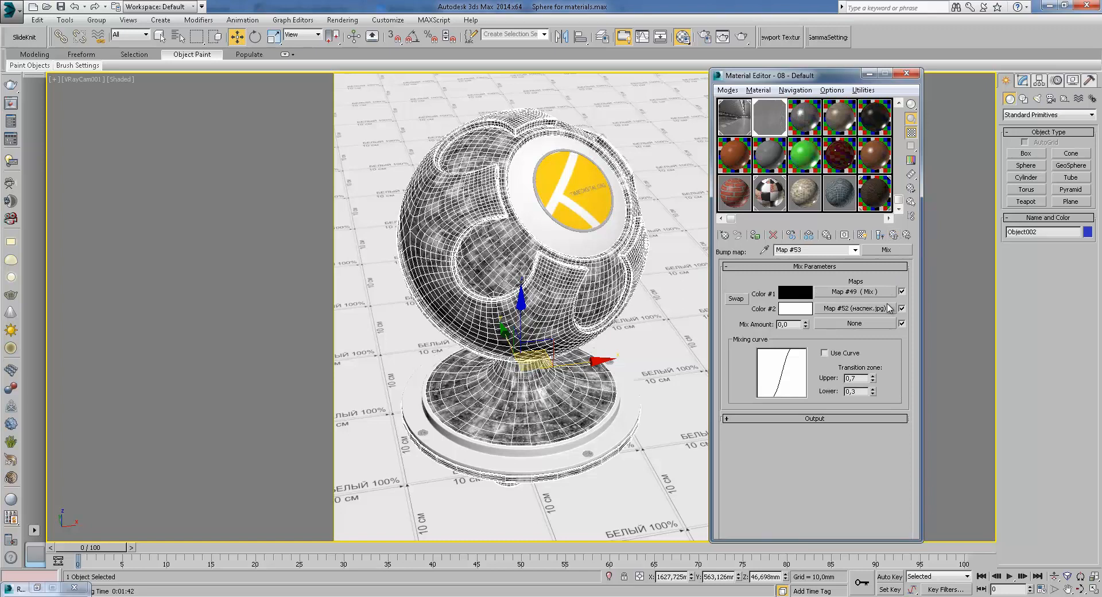
Open the bump Mix's Color #2 bitmap and return to the top-level VRayBlendMtl
{"action": "left_click", "coordinate": [888, 310]}
{"action": "left_click", "coordinate": [896, 235]}
{"action": "left_click", "coordinate": [896, 236]}
{"action": "left_click", "coordinate": [894, 235]}
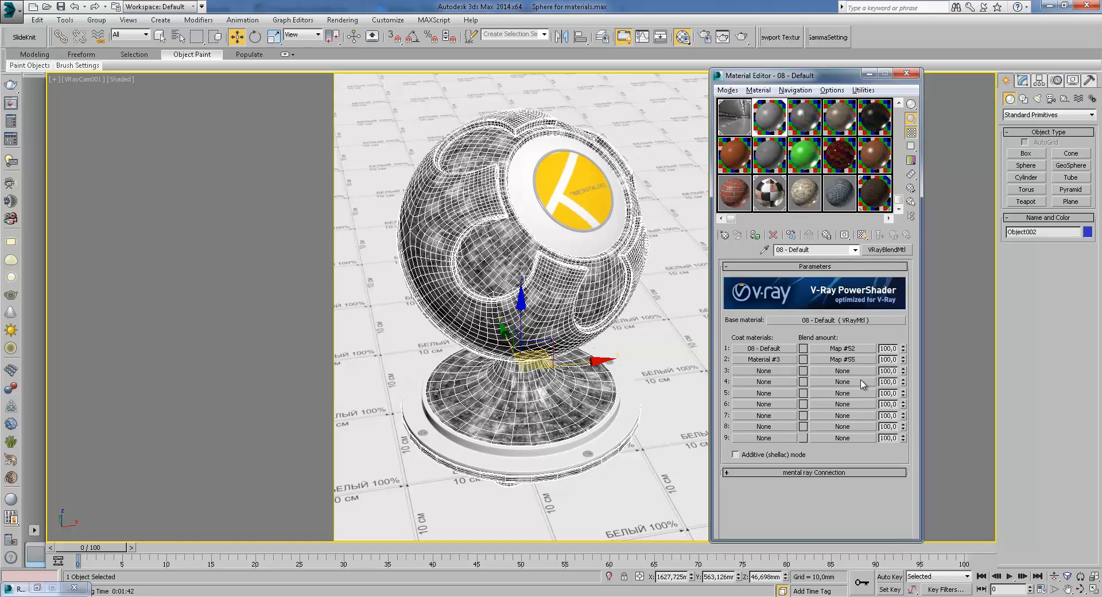
Inspect the first coat's blend-amount bitmap Map #52 and return to the blend material
{"action": "left_click", "coordinate": [867, 352]}
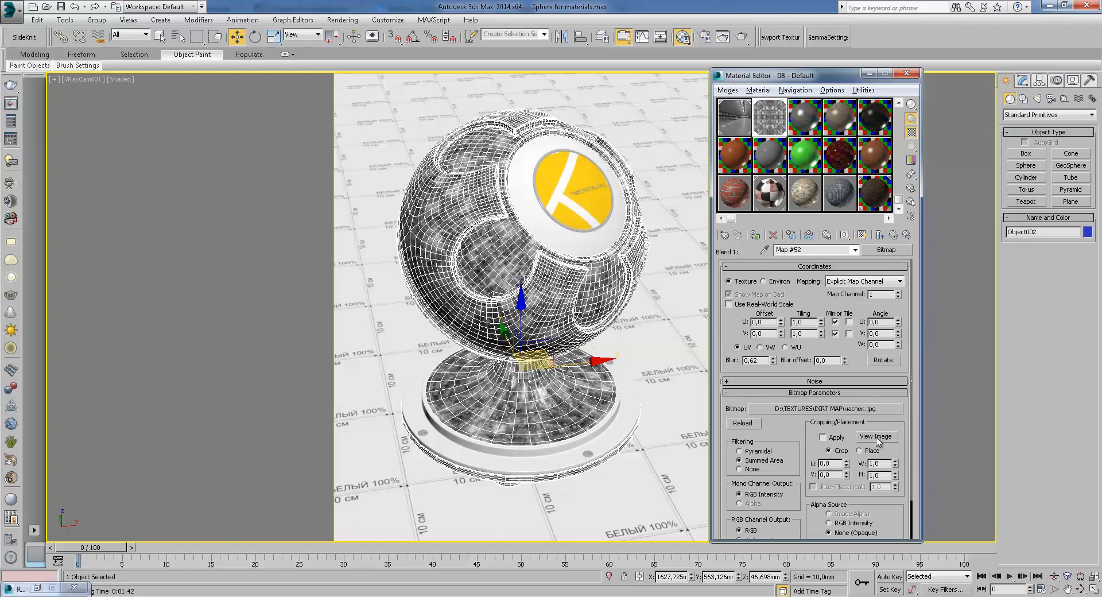
{"action": "left_click", "coordinate": [893, 240]}
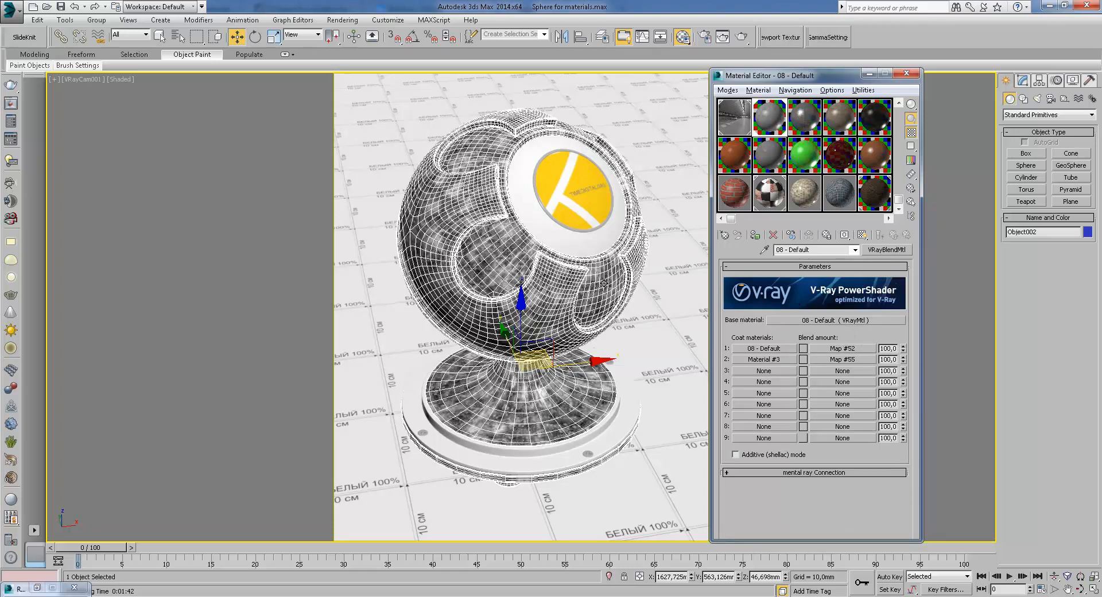
Open the first coat material and review its parameters, maps list and diffuse map output curve, then return to the blend
{"action": "left_click", "coordinate": [763, 349]}
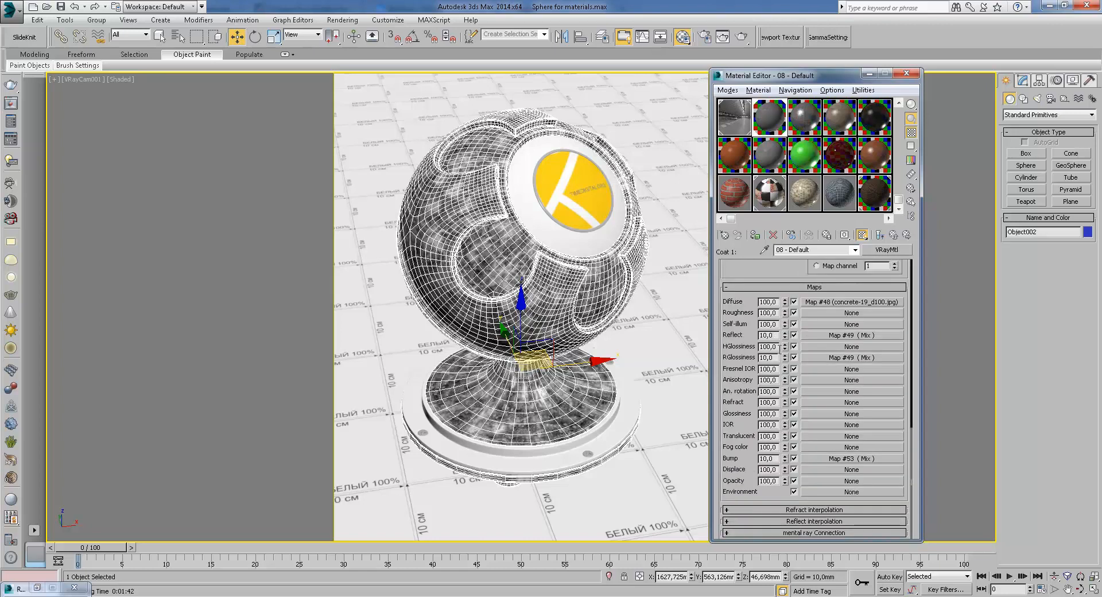
{"action": "left_click_drag", "start_coordinate": [799, 275], "coordinate": [807, 422]}
{"action": "left_click_drag", "start_coordinate": [842, 390], "coordinate": [829, 483]}
{"action": "left_click", "coordinate": [814, 325]}
{"action": "left_click_drag", "start_coordinate": [846, 337], "coordinate": [827, 226]}
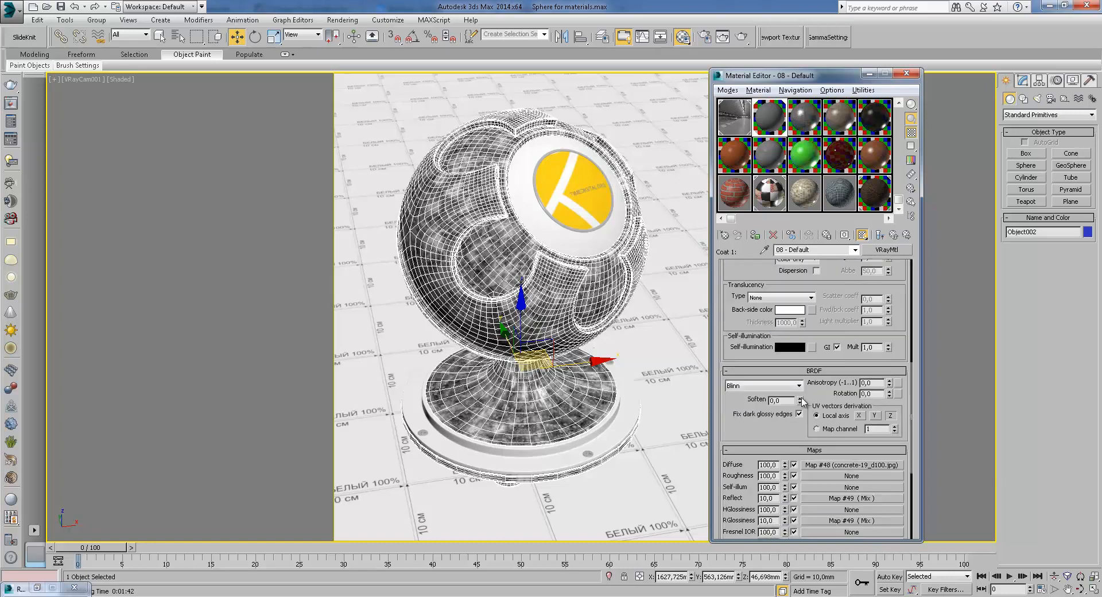
{"action": "left_click_drag", "start_coordinate": [826, 440], "coordinate": [779, 292]}
{"action": "left_click", "coordinate": [835, 331]}
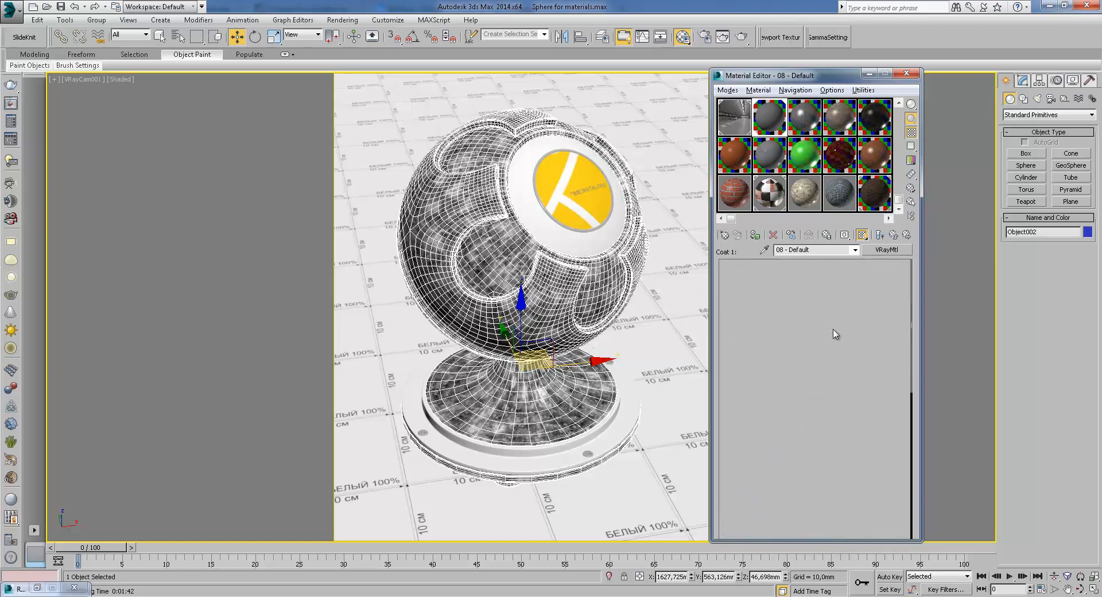
{"action": "scroll", "coordinate": [810, 363], "scroll_direction": "down", "scroll_amount": 5}
{"action": "scroll", "coordinate": [831, 463], "scroll_direction": "down", "scroll_amount": 3}
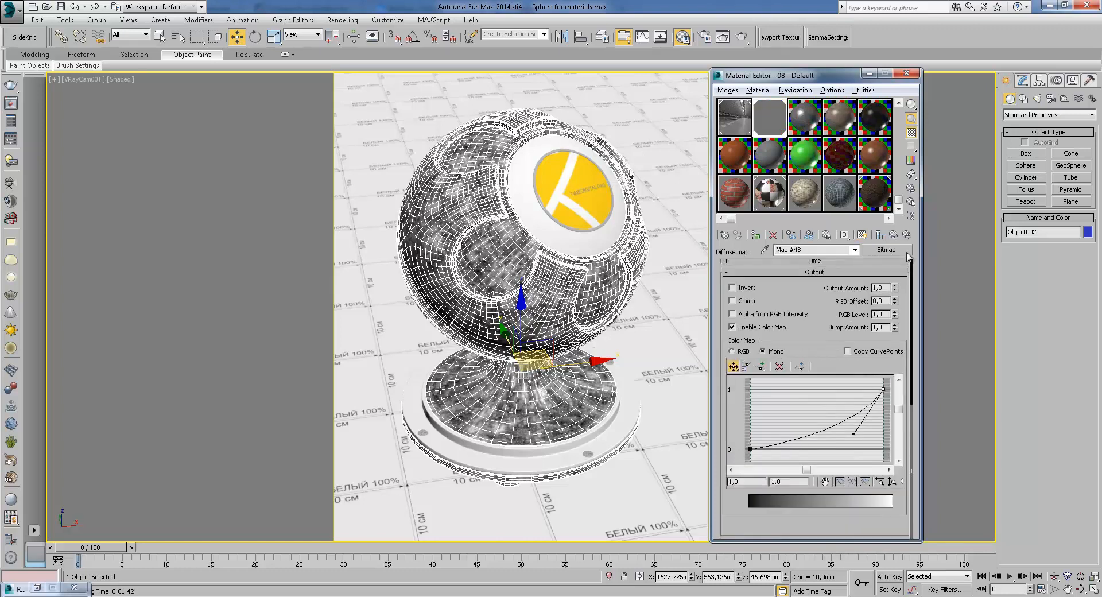
{"action": "left_click", "coordinate": [895, 236]}
{"action": "left_click", "coordinate": [895, 236]}
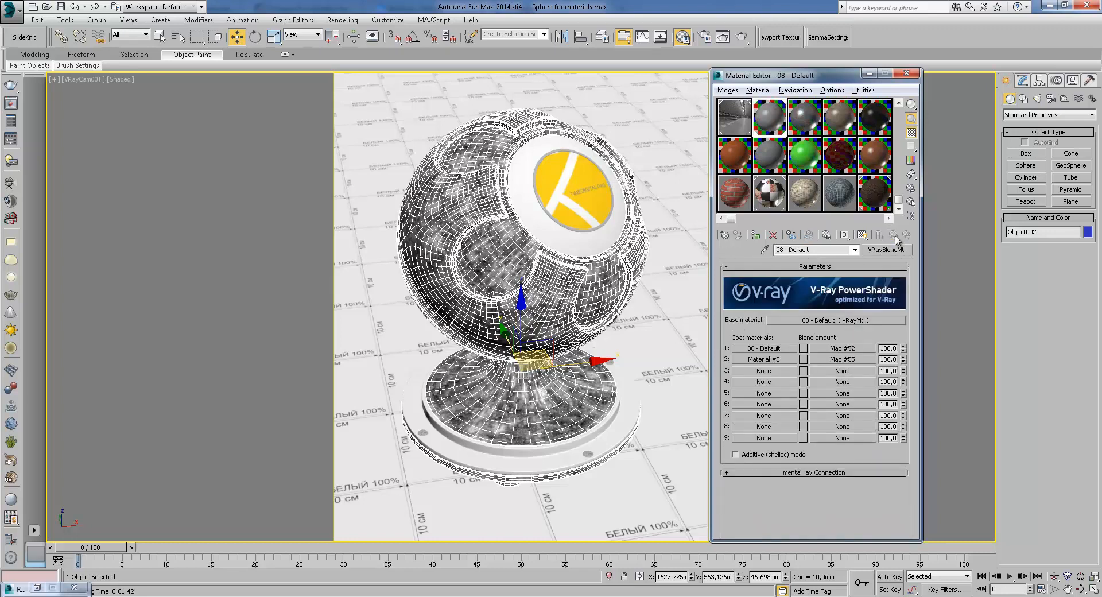
Review the base material's maps and the first coat's blend map, returning to the blend material each time
{"action": "left_click", "coordinate": [830, 321]}
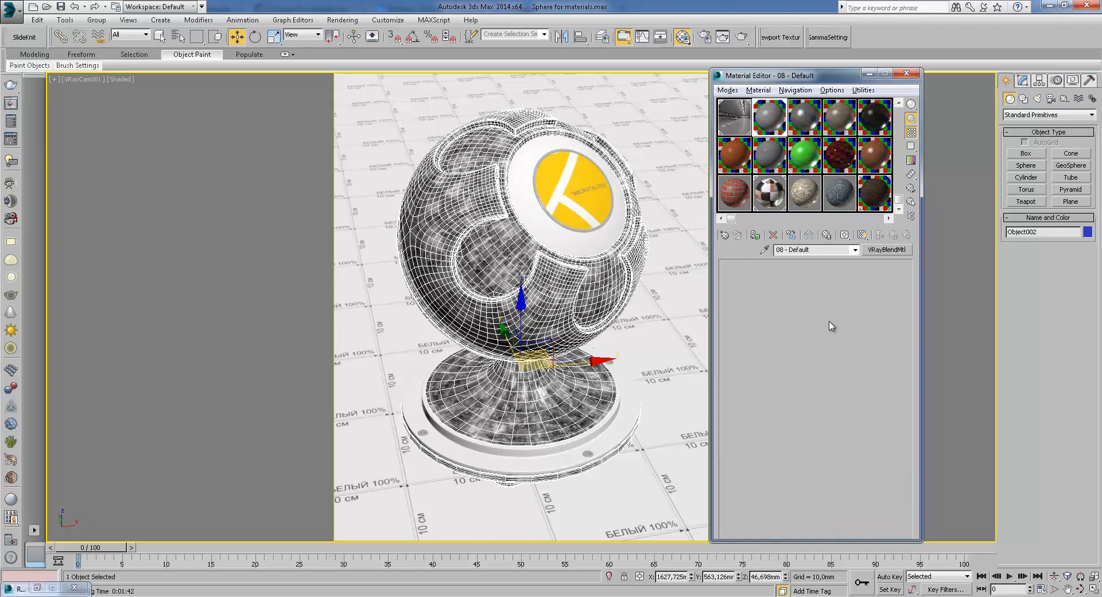
{"action": "left_click", "coordinate": [893, 235]}
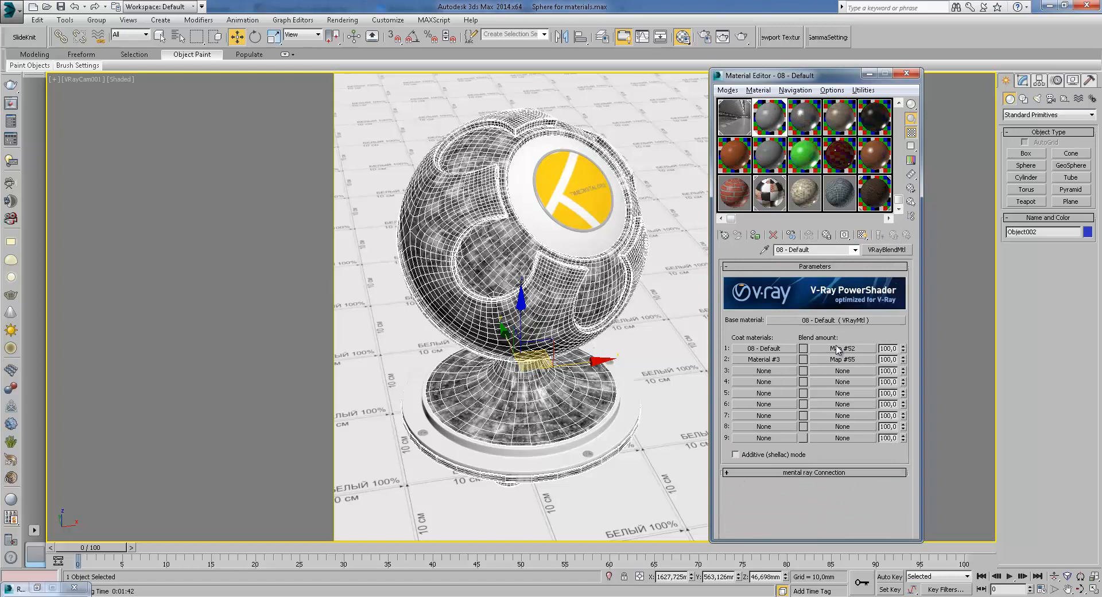
{"action": "left_click", "coordinate": [841, 348]}
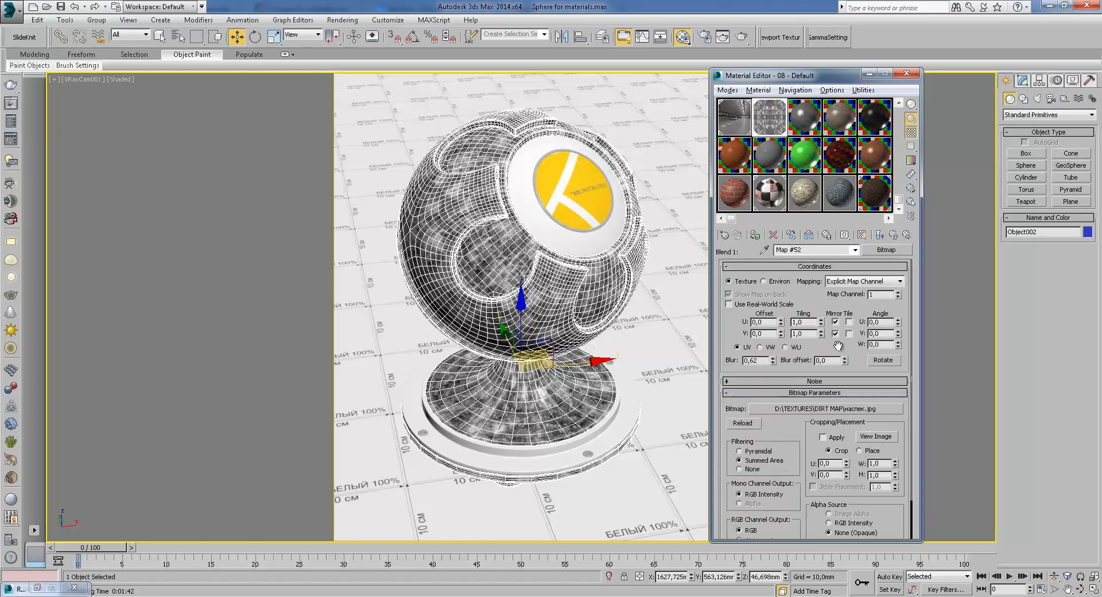
{"action": "left_click", "coordinate": [894, 236]}
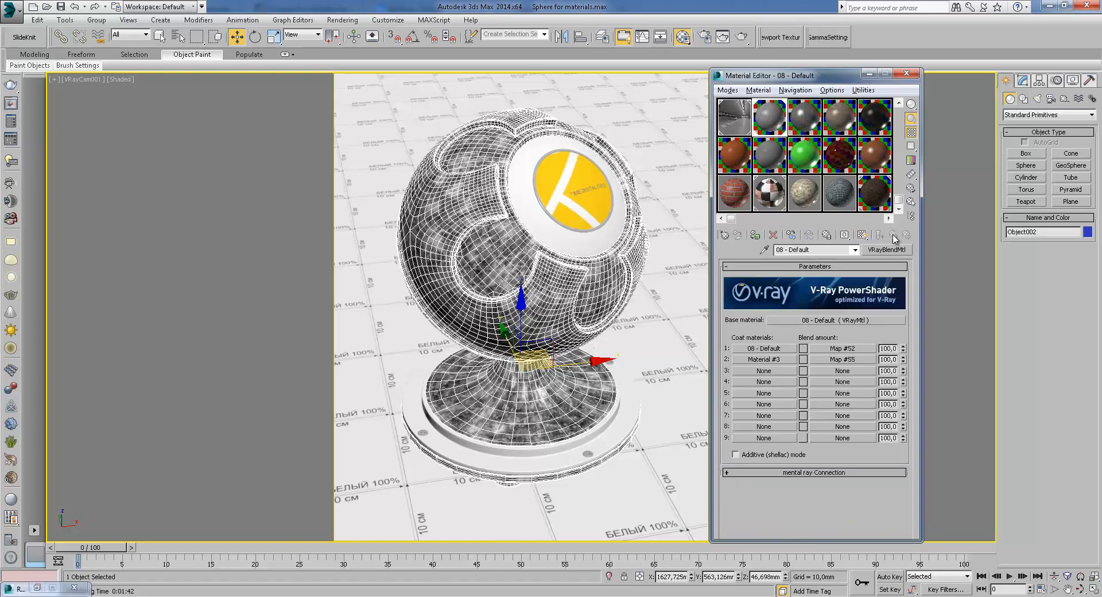
Open the second coat Material #3 and view its diffuse bitmap stucco.jpg image
{"action": "left_click", "coordinate": [763, 359]}
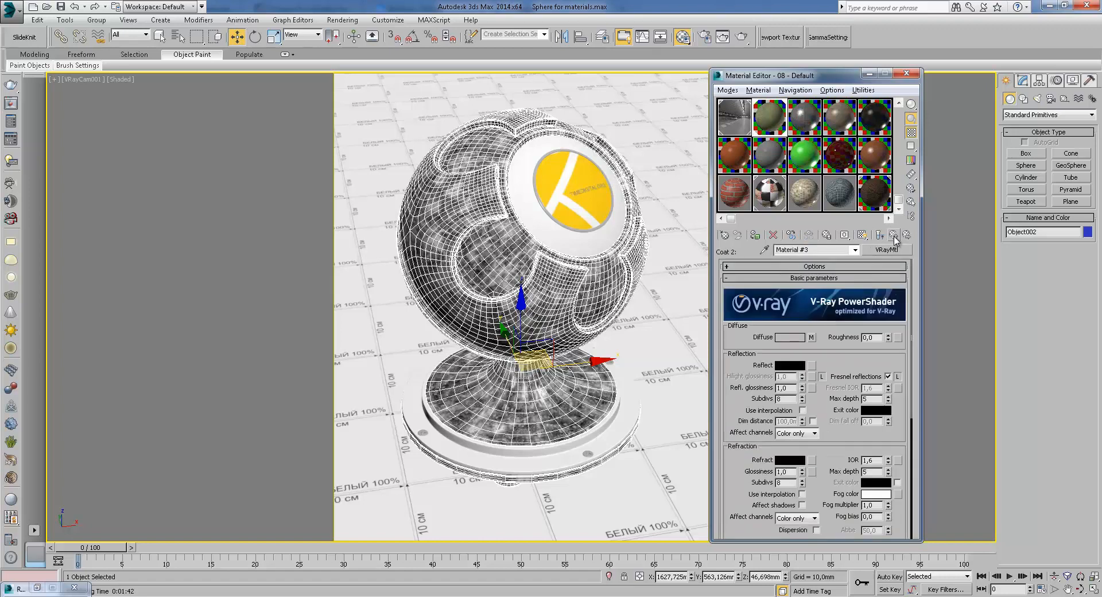
{"action": "left_click", "coordinate": [894, 236]}
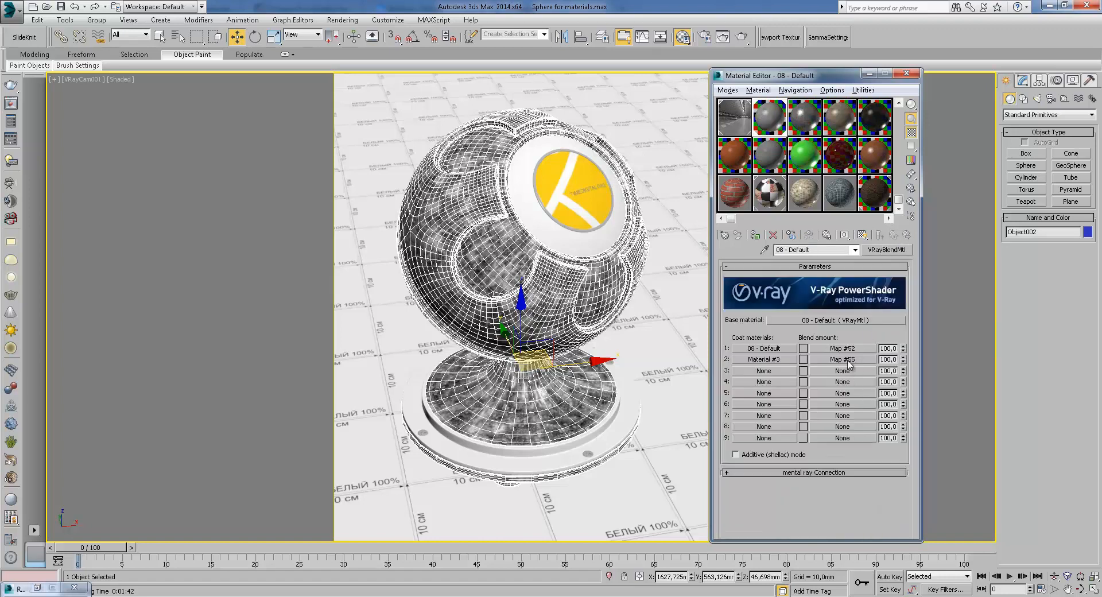
{"action": "left_click", "coordinate": [760, 360]}
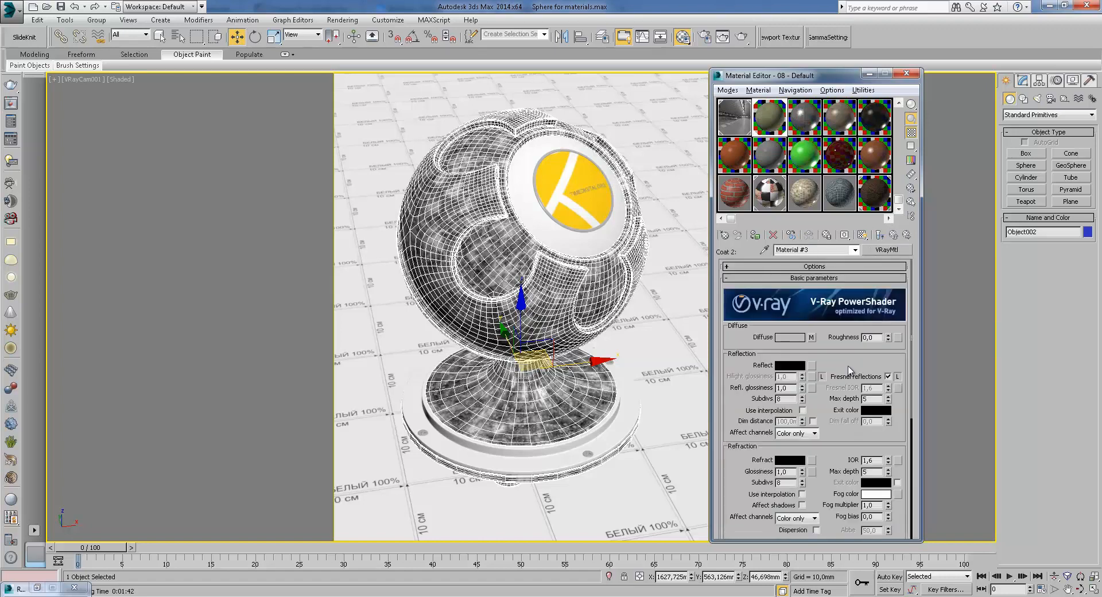
{"action": "scroll", "coordinate": [815, 437], "scroll_direction": "down", "scroll_amount": 10}
{"action": "left_click", "coordinate": [829, 498]}
{"action": "left_click", "coordinate": [868, 341]}
{"action": "left_click", "coordinate": [875, 437]}
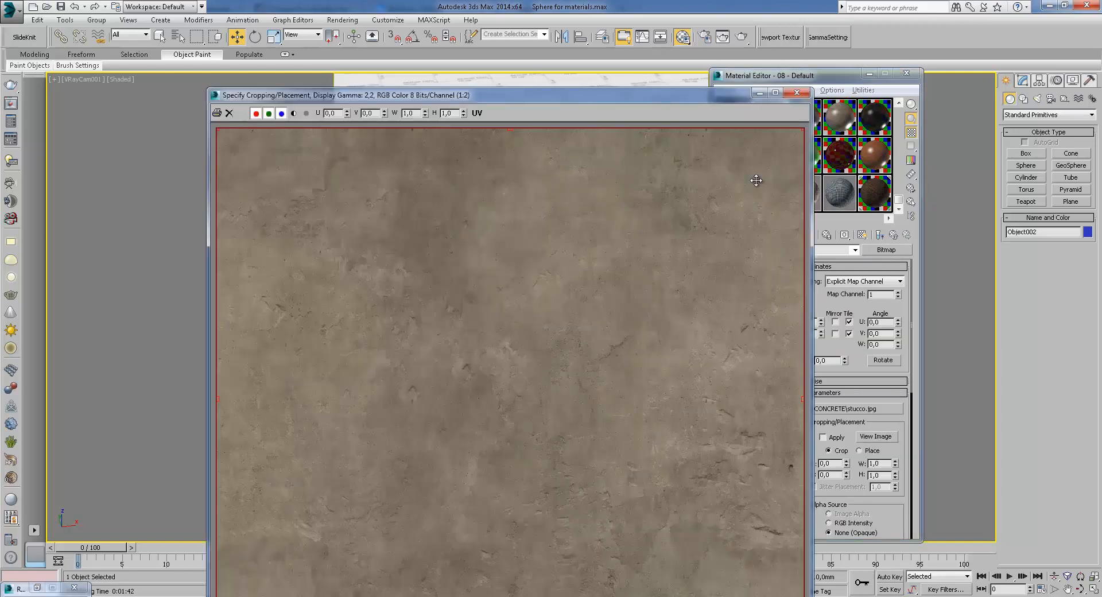
{"action": "left_click", "coordinate": [806, 102]}
{"action": "left_click", "coordinate": [894, 235]}
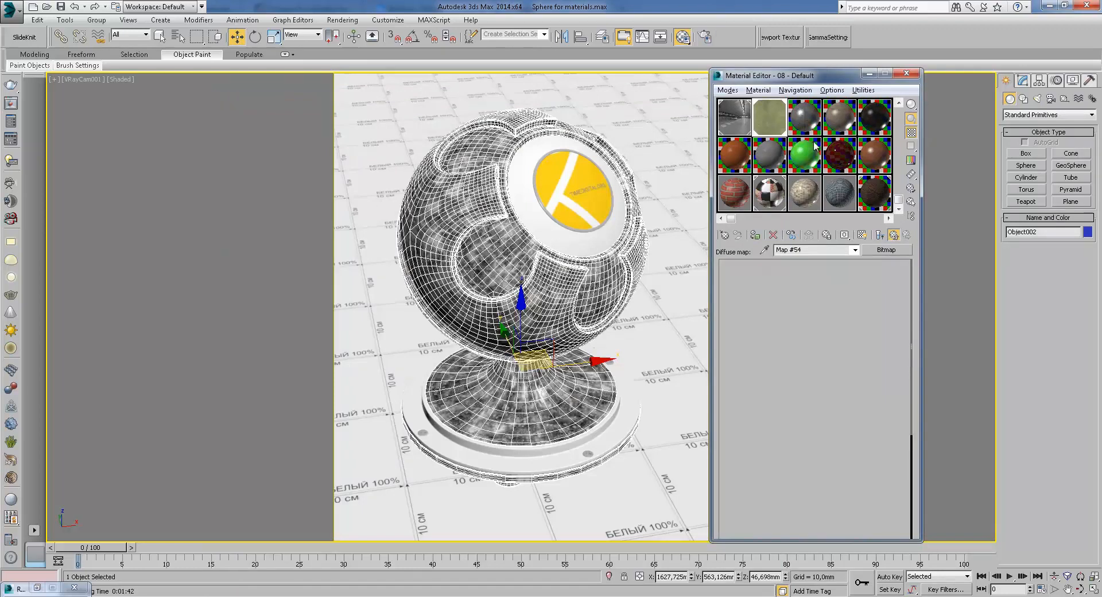
{"action": "left_click", "coordinate": [865, 340]}
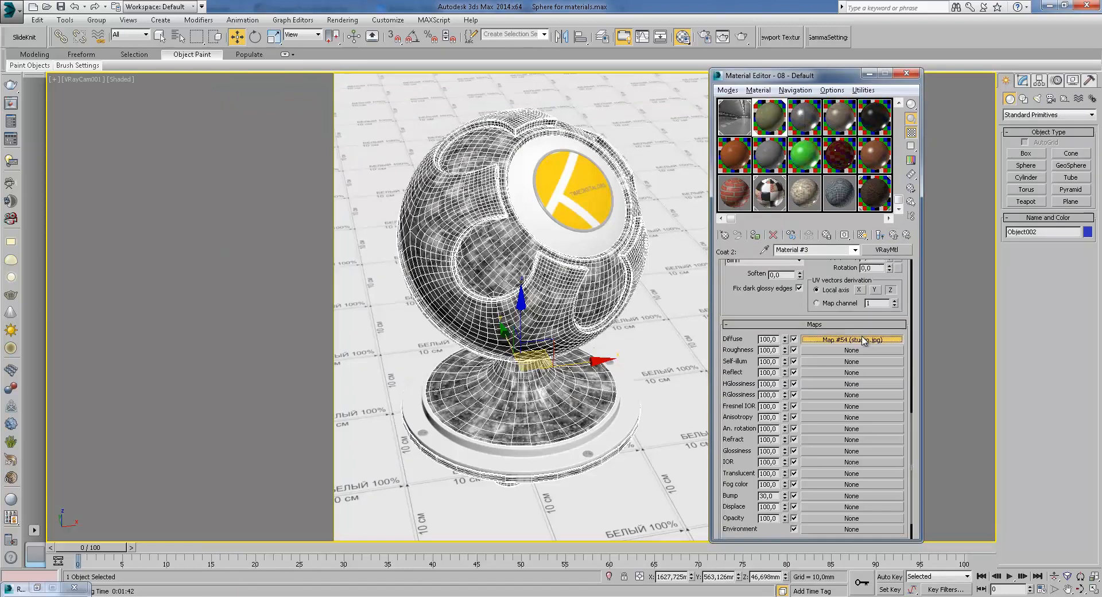
Examine the stucco diffuse map's output color map curve per channel and return to the blend material
{"action": "scroll", "coordinate": [832, 371], "scroll_direction": "down", "scroll_amount": 10}
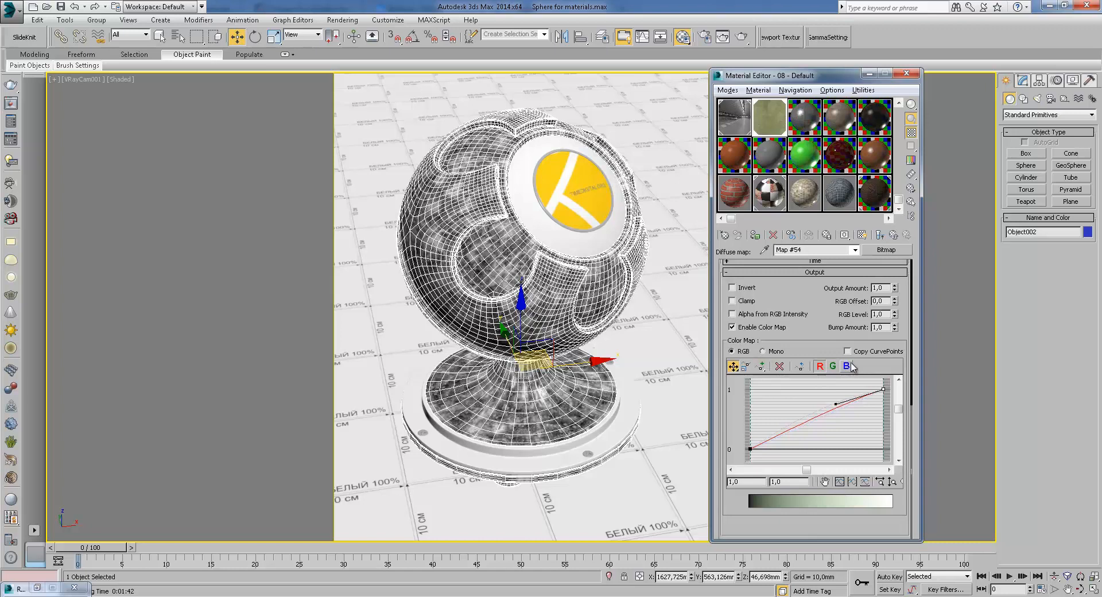
{"action": "left_click", "coordinate": [739, 329]}
{"action": "left_click", "coordinate": [733, 327]}
{"action": "left_click", "coordinate": [833, 366]}
{"action": "left_click", "coordinate": [820, 366]}
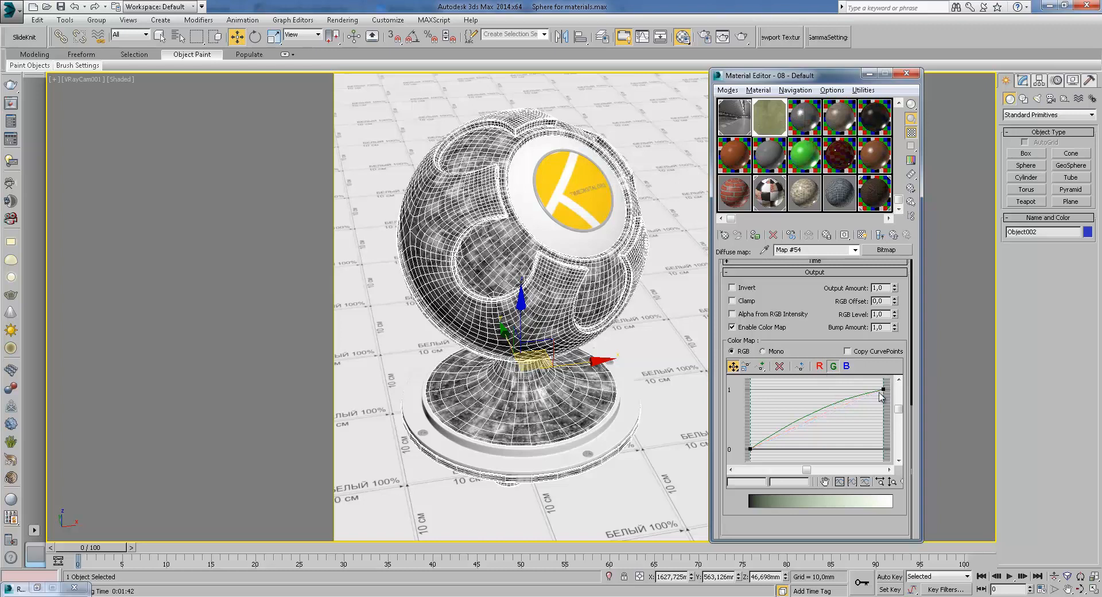
{"action": "left_click", "coordinate": [834, 366]}
{"action": "left_click", "coordinate": [820, 366]}
{"action": "left_click", "coordinate": [883, 389]}
{"action": "left_click", "coordinate": [895, 235]}
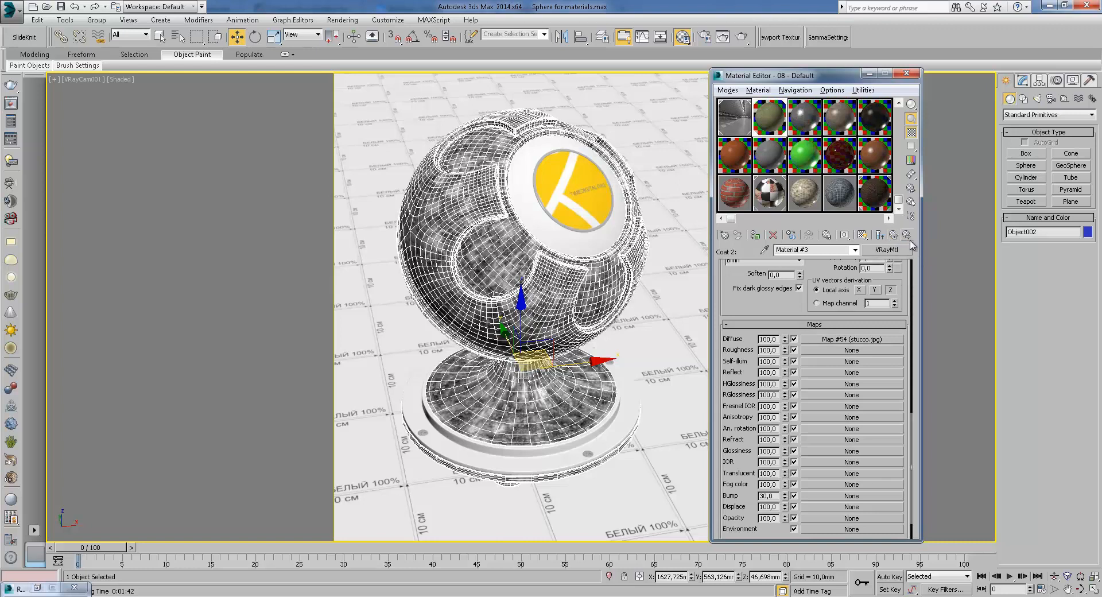
{"action": "left_click", "coordinate": [895, 235]}
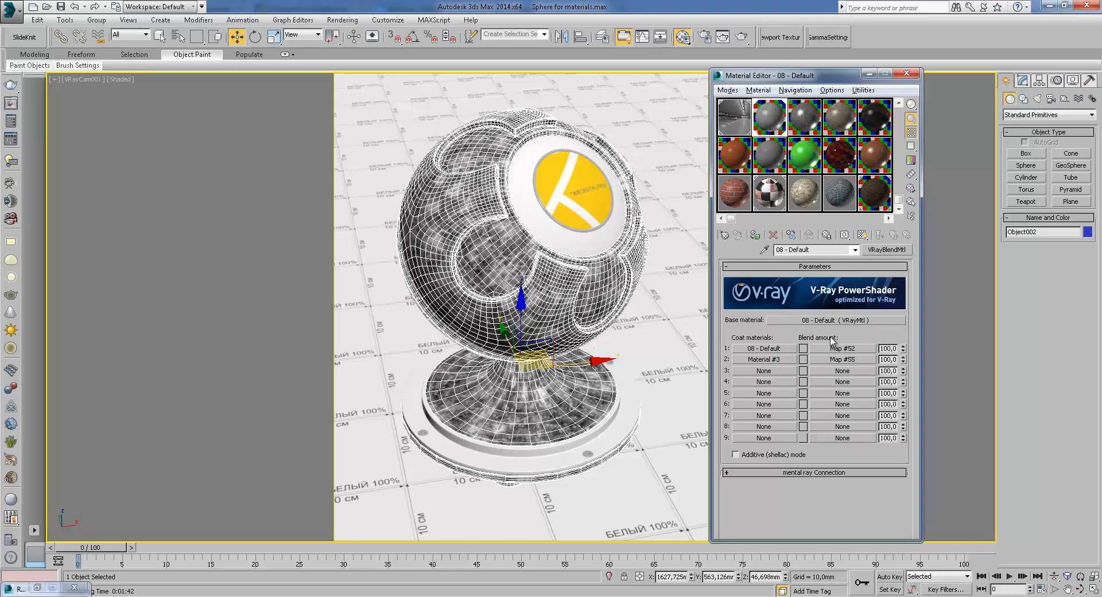
Open the first coat's blend map Map #52 and show its preview in a separate window
{"action": "left_click", "coordinate": [845, 349]}
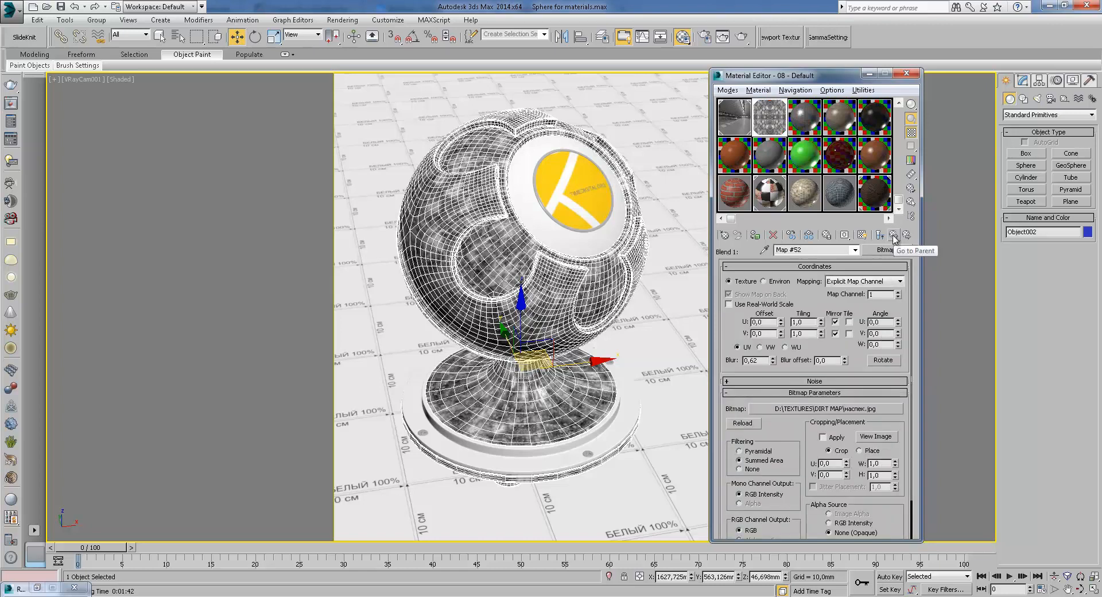
{"action": "left_click", "coordinate": [894, 236]}
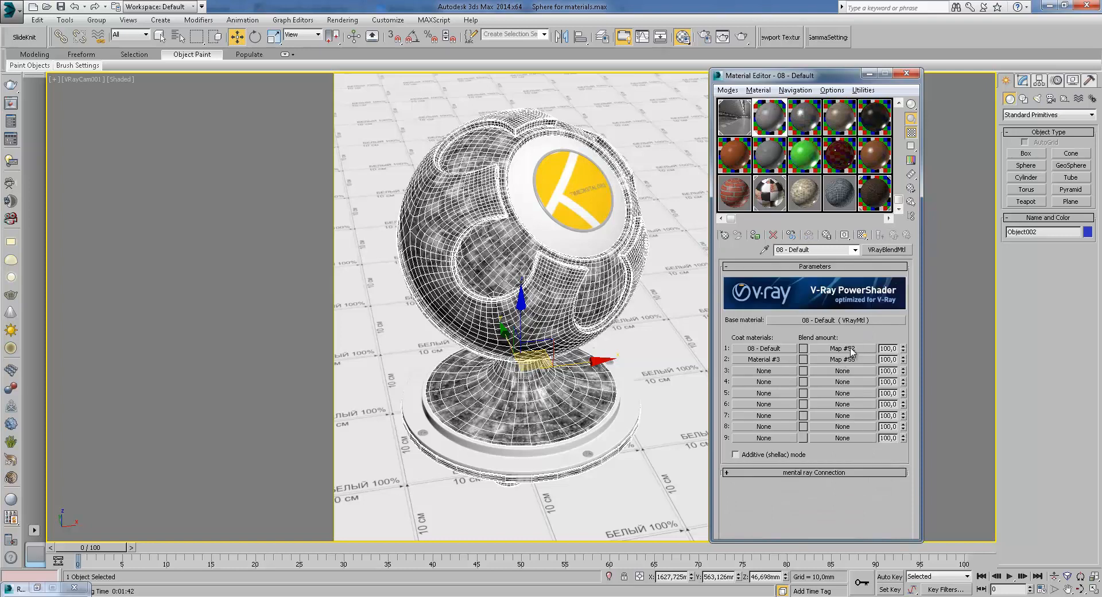
{"action": "left_click", "coordinate": [850, 350]}
{"action": "double_click", "coordinate": [771, 120]}
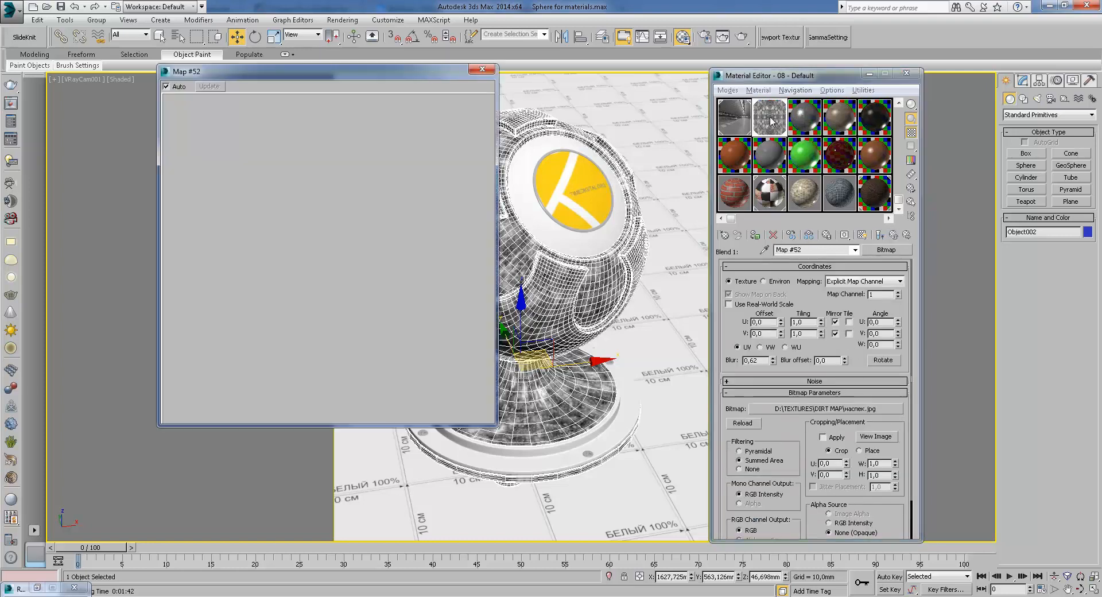
Switch the blend map's U from mirror to tile and set its U and V tiling to 2
{"action": "left_click", "coordinate": [836, 322]}
{"action": "left_click", "coordinate": [850, 321]}
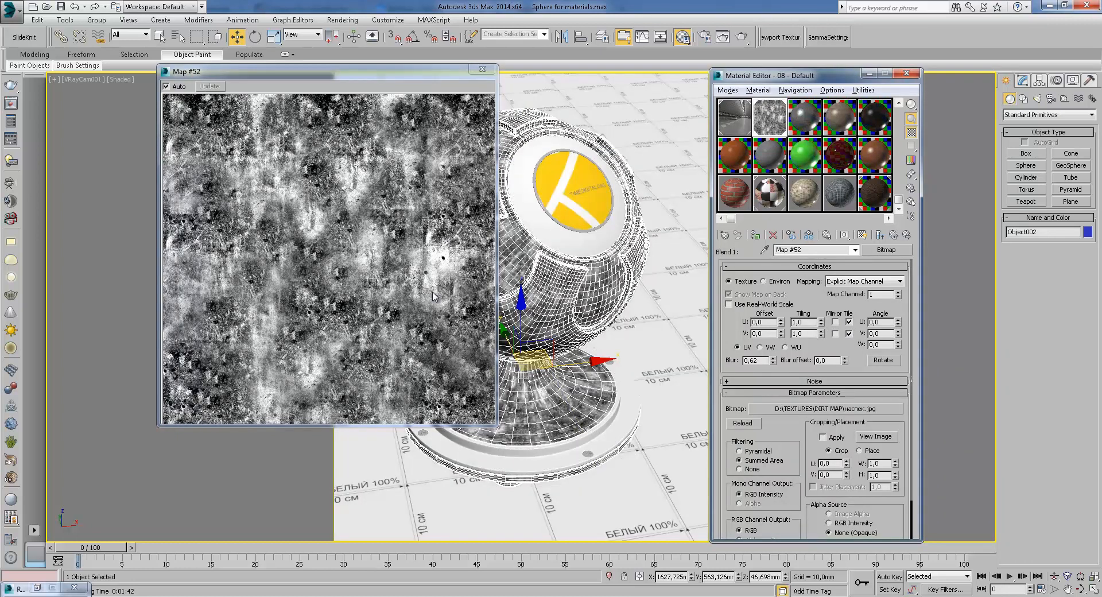
{"action": "type", "text": "2"}
{"action": "key", "text": "Tab"}
{"action": "type", "text": "2"}
{"action": "key", "text": "Return"}
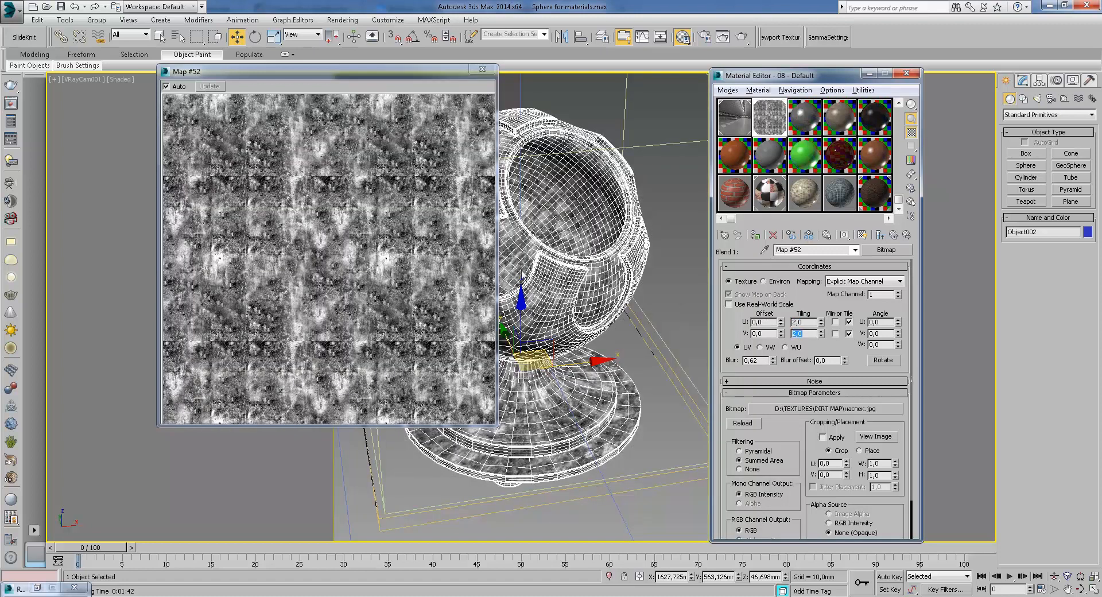
Turn off V mirroring, set U and V tiling back to 1, return to the blend material and close the preview
{"action": "left_click", "coordinate": [836, 333]}
{"action": "left_click", "coordinate": [835, 322]}
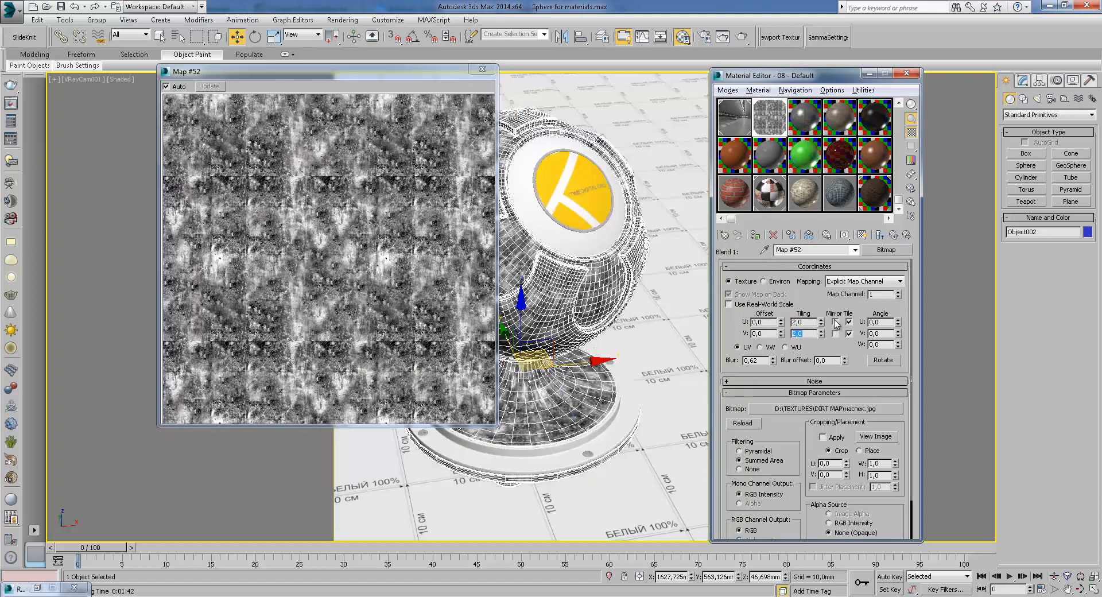
{"action": "type", "text": "1"}
{"action": "key", "text": "Tab"}
{"action": "type", "text": "1"}
{"action": "key", "text": "Return"}
{"action": "left_click", "coordinate": [894, 235]}
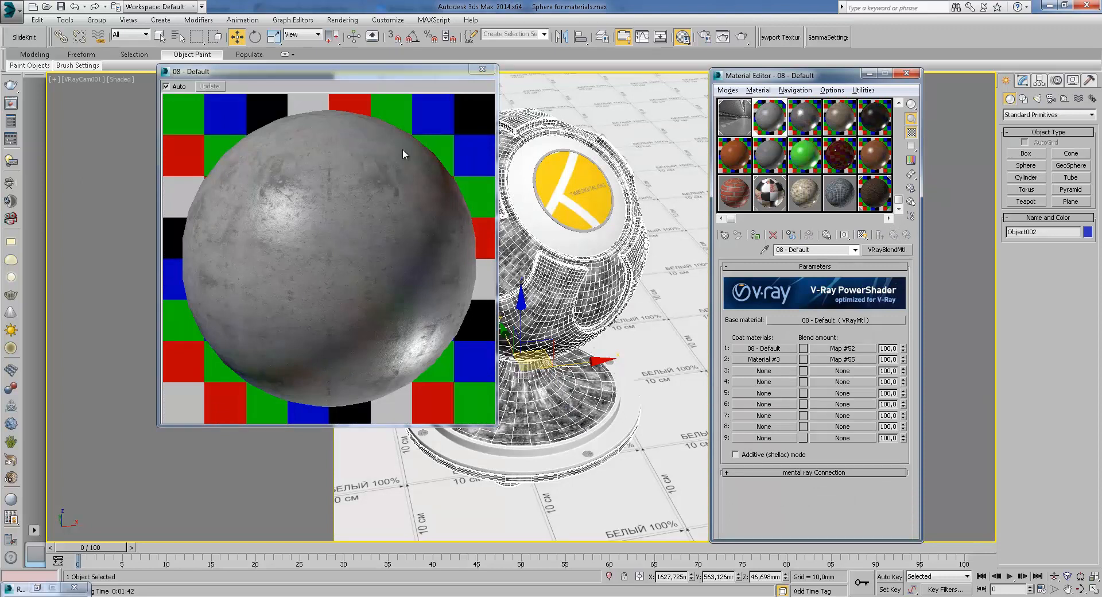
{"action": "left_click", "coordinate": [482, 69]}
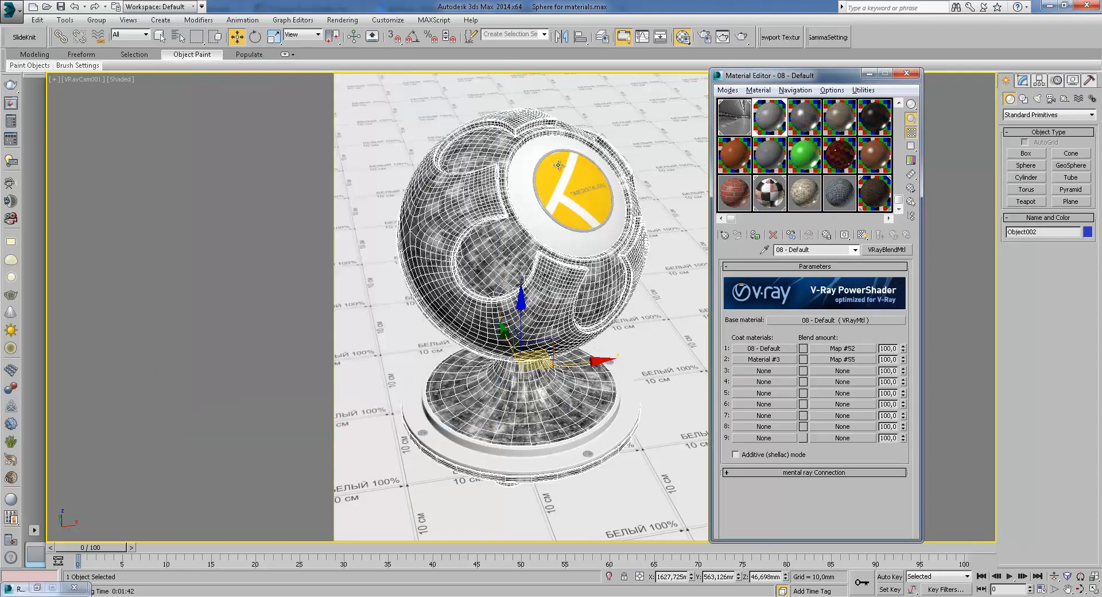
Assign the blend material to the selected sphere, choosing to rename it instead of replacing the same-named material
{"action": "left_click", "coordinate": [755, 235]}
{"action": "left_click", "coordinate": [499, 296]}
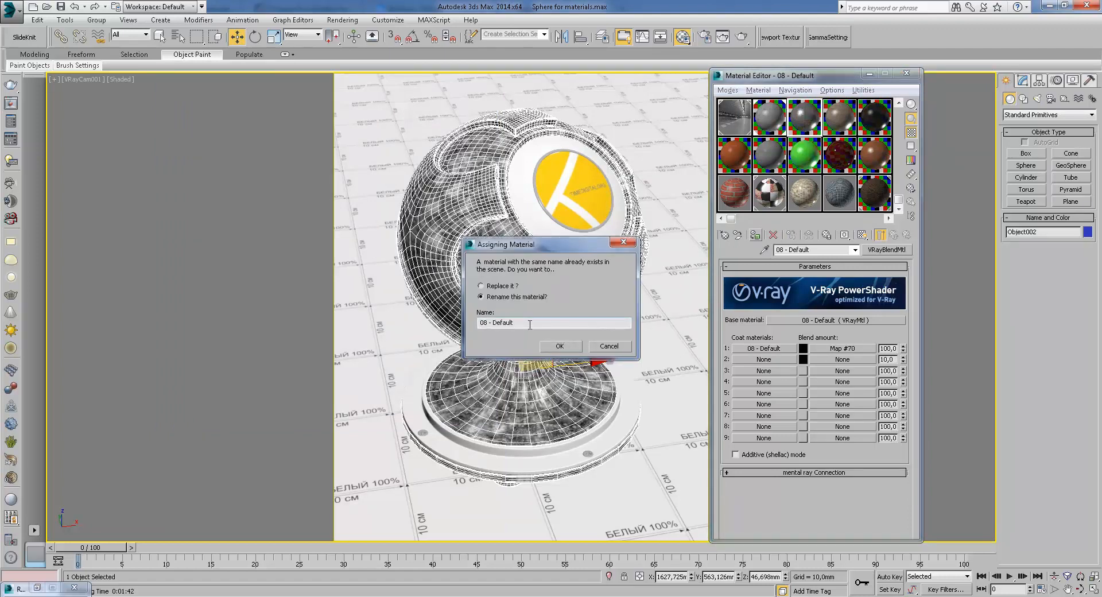
{"action": "left_click", "coordinate": [560, 346]}
Render the camera view and inspect the render's VRayReflection channel up close
{"action": "left_click", "coordinate": [741, 37]}
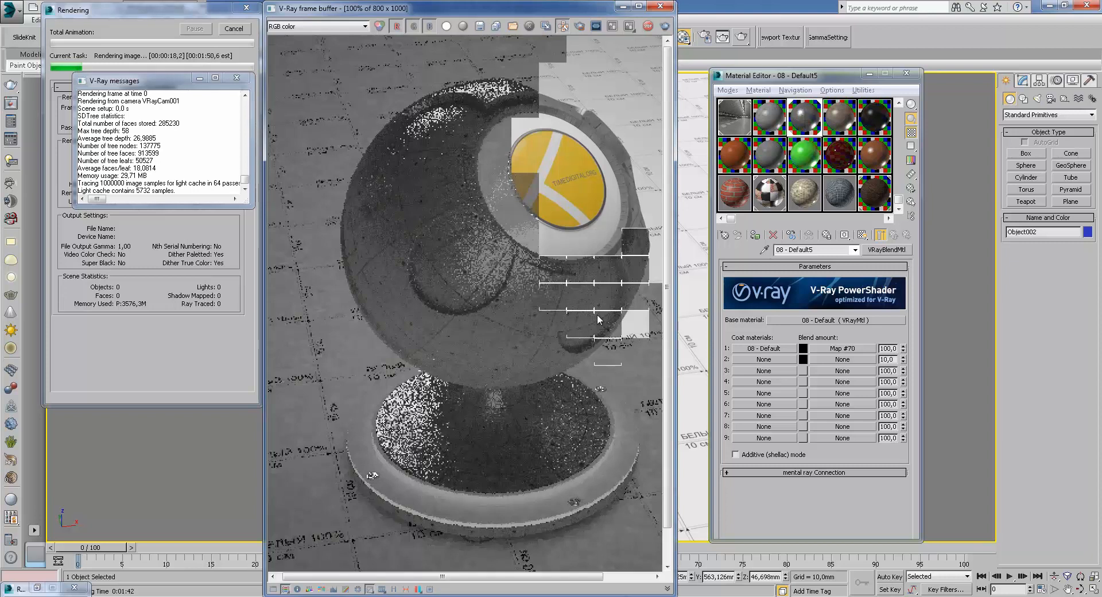
{"action": "left_click", "coordinate": [287, 27]}
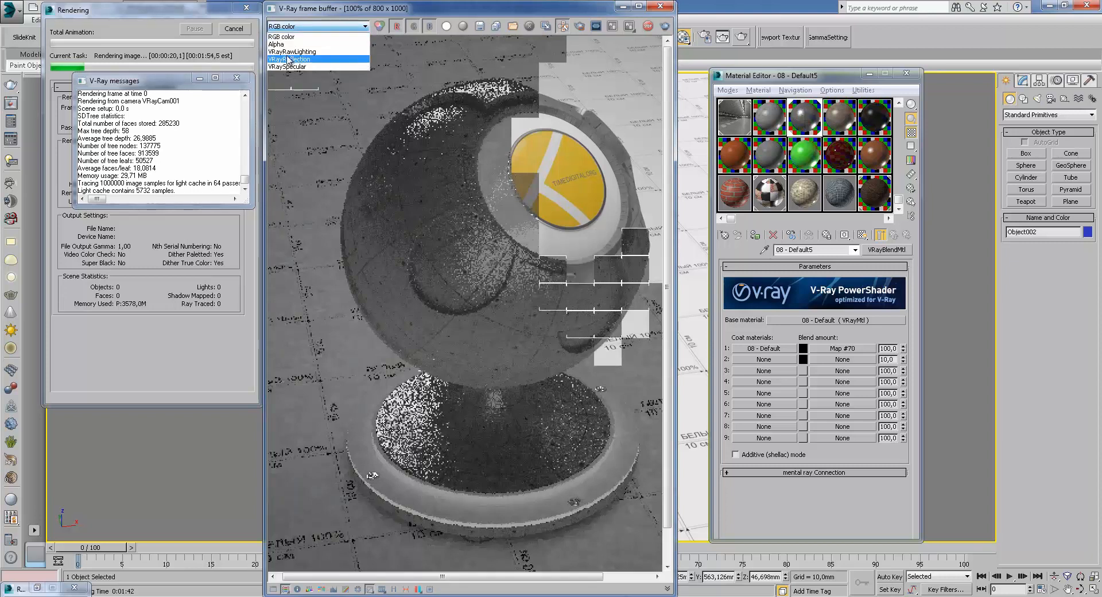
{"action": "left_click", "coordinate": [289, 59]}
{"action": "scroll", "coordinate": [584, 295], "scroll_direction": "up", "scroll_amount": 2}
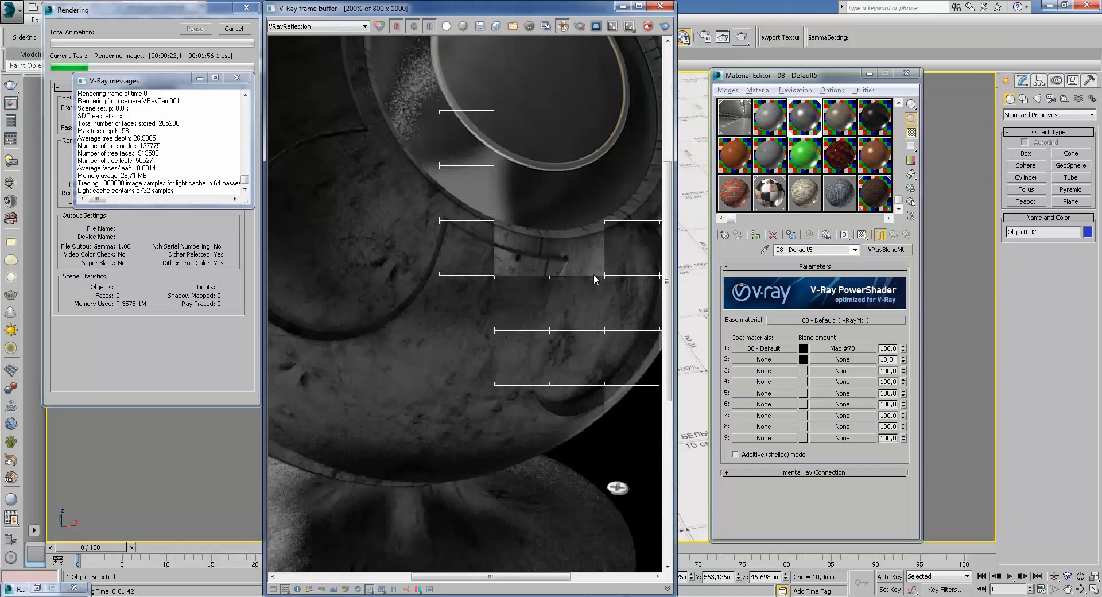
{"action": "scroll", "coordinate": [597, 285], "scroll_direction": "down", "scroll_amount": 2}
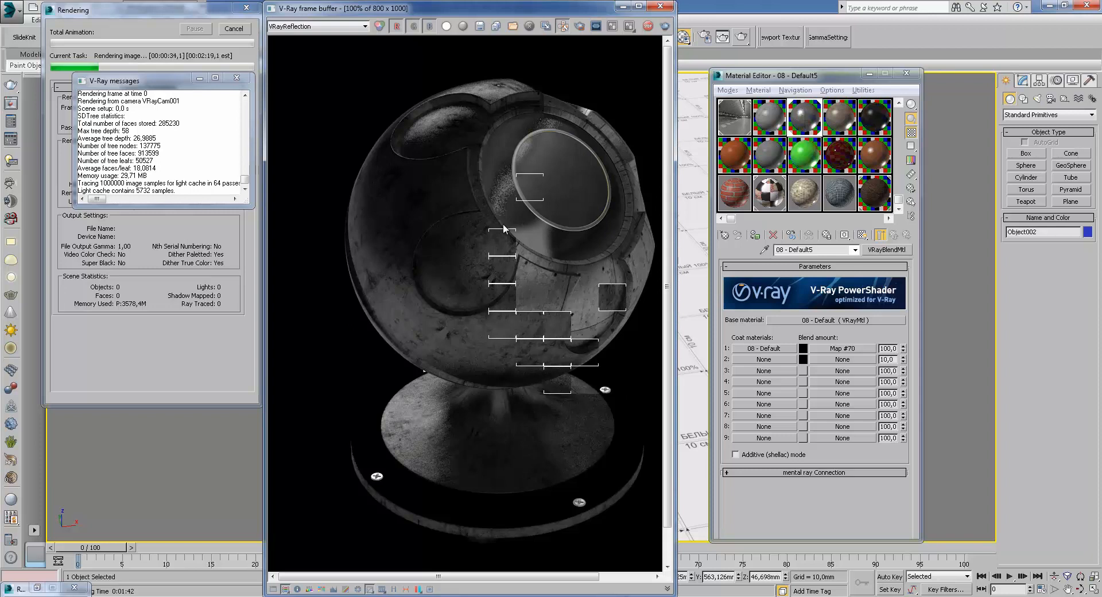
Compare the render's RGB color and VRayRawLighting channels, zooming and panning across the sphere
{"action": "left_click", "coordinate": [315, 30]}
{"action": "left_click", "coordinate": [299, 39]}
{"action": "scroll", "coordinate": [550, 286], "scroll_direction": "up", "scroll_amount": 1}
{"action": "scroll", "coordinate": [549, 274], "scroll_direction": "down", "scroll_amount": 1}
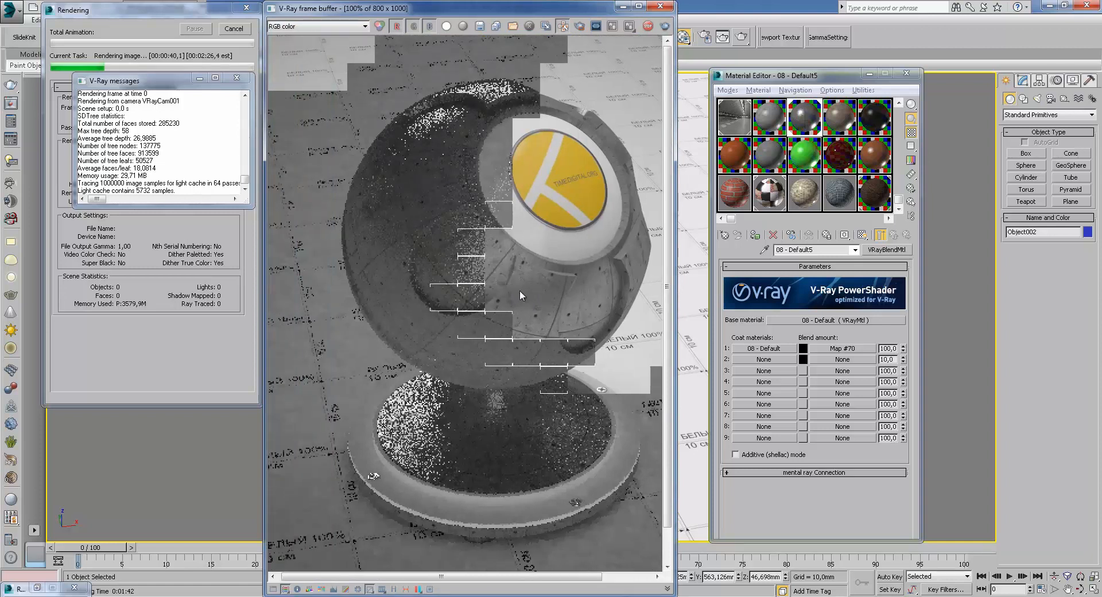
{"action": "scroll", "coordinate": [519, 294], "scroll_direction": "up", "scroll_amount": 1}
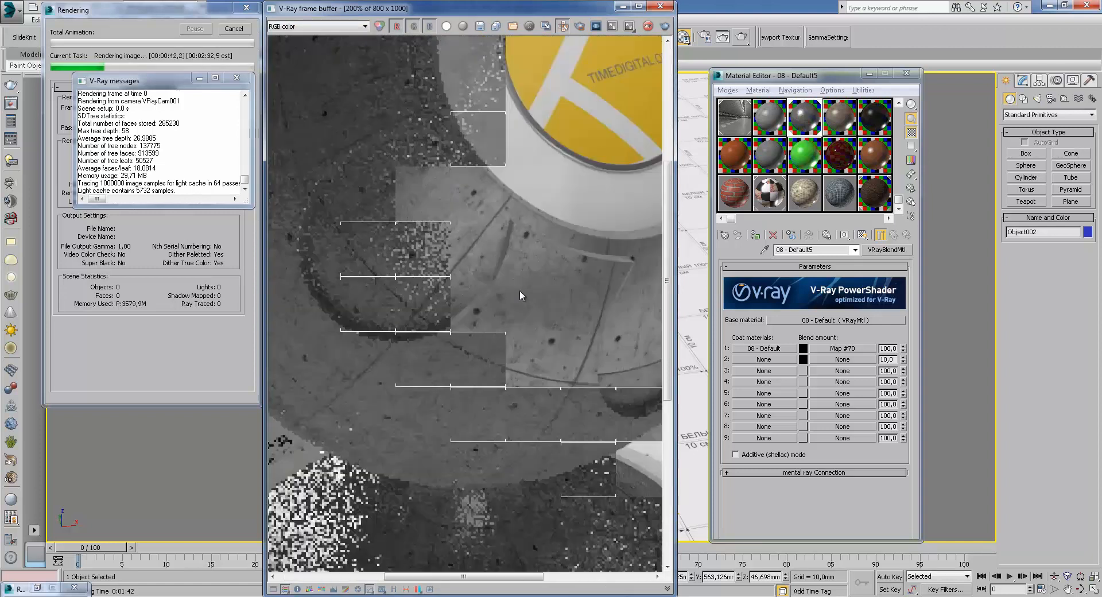
{"action": "left_click", "coordinate": [316, 27]}
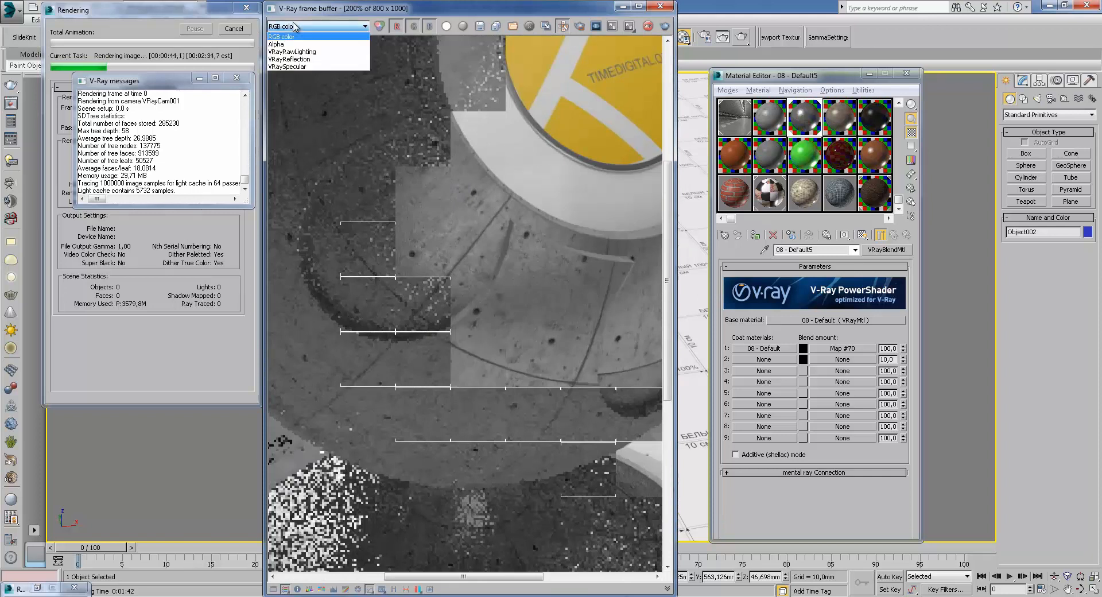
{"action": "left_click", "coordinate": [293, 56]}
{"action": "middle_click_drag", "start_coordinate": [518, 146], "coordinate": [461, 218]}
{"action": "middle_click_drag", "start_coordinate": [418, 324], "coordinate": [548, 252]}
{"action": "scroll", "coordinate": [497, 251], "scroll_direction": "up", "scroll_amount": 1}
{"action": "middle_click_drag", "start_coordinate": [378, 359], "coordinate": [524, 323]}
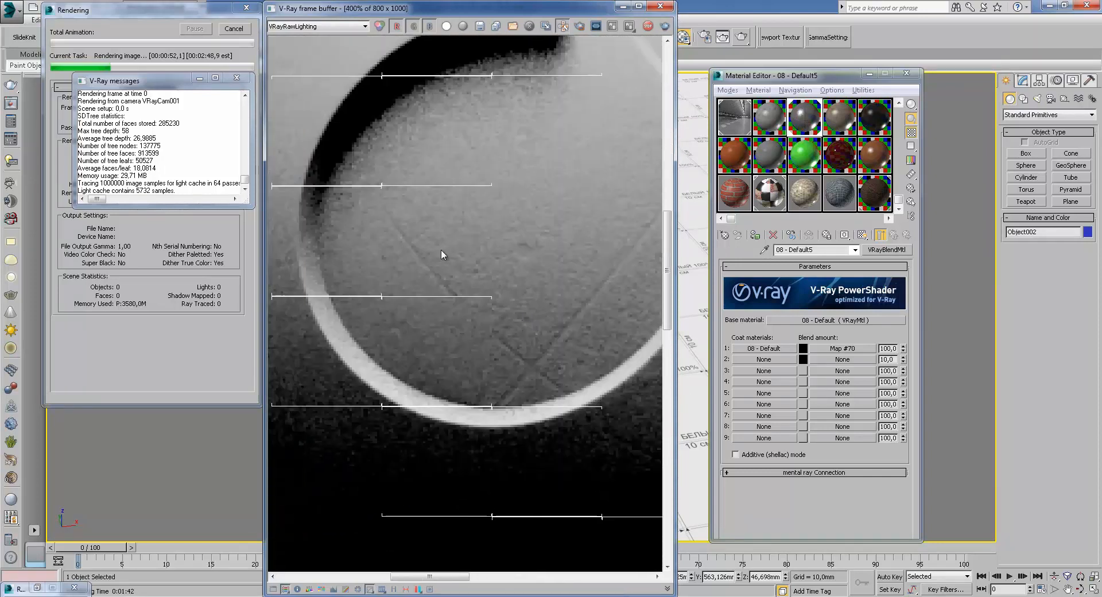
{"action": "middle_click_drag", "start_coordinate": [569, 375], "coordinate": [471, 308]}
{"action": "scroll", "coordinate": [470, 305], "scroll_direction": "down", "scroll_amount": 1}
{"action": "middle_click_drag", "start_coordinate": [463, 270], "coordinate": [476, 376]}
{"action": "middle_click_drag", "start_coordinate": [602, 313], "coordinate": [582, 386]}
{"action": "middle_click_drag", "start_coordinate": [423, 319], "coordinate": [506, 321]}
Switch the frame buffer to the VRayReflection channel and examine the sphere's reflections zoomed in
{"action": "left_click", "coordinate": [316, 26]}
{"action": "left_click", "coordinate": [287, 34]}
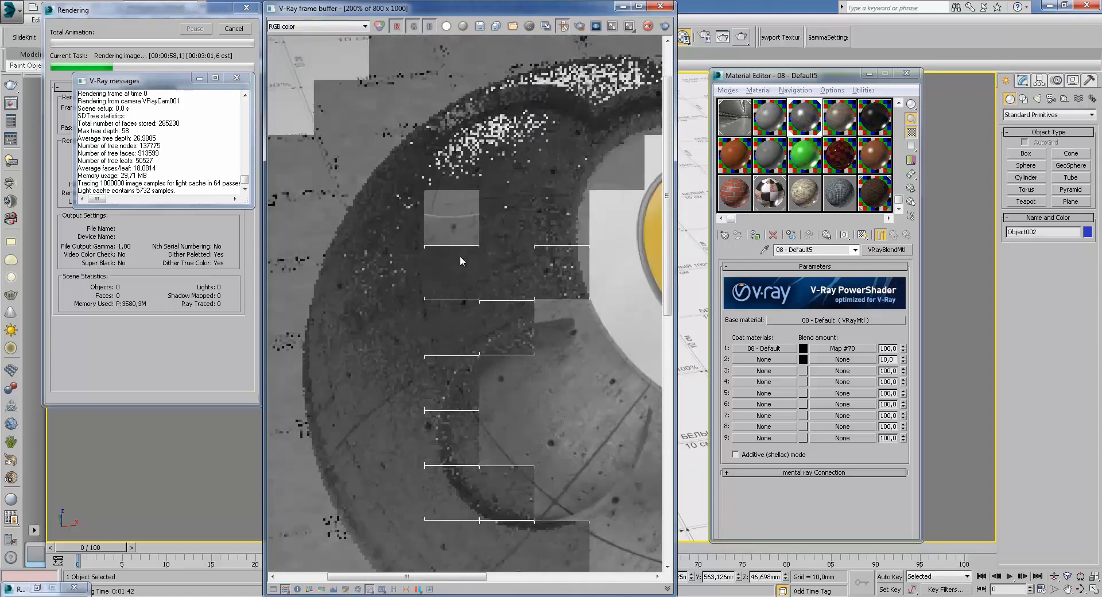
{"action": "middle_click_drag", "start_coordinate": [487, 268], "coordinate": [545, 322]}
{"action": "scroll", "coordinate": [546, 322], "scroll_direction": "down", "scroll_amount": 2}
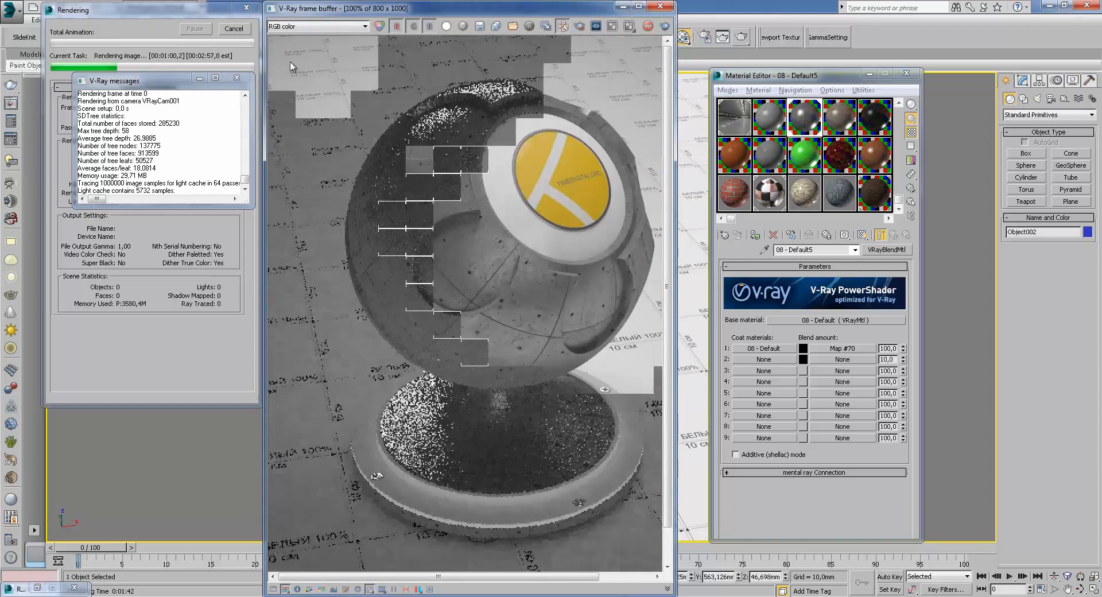
{"action": "left_click", "coordinate": [316, 26]}
{"action": "left_click", "coordinate": [299, 59]}
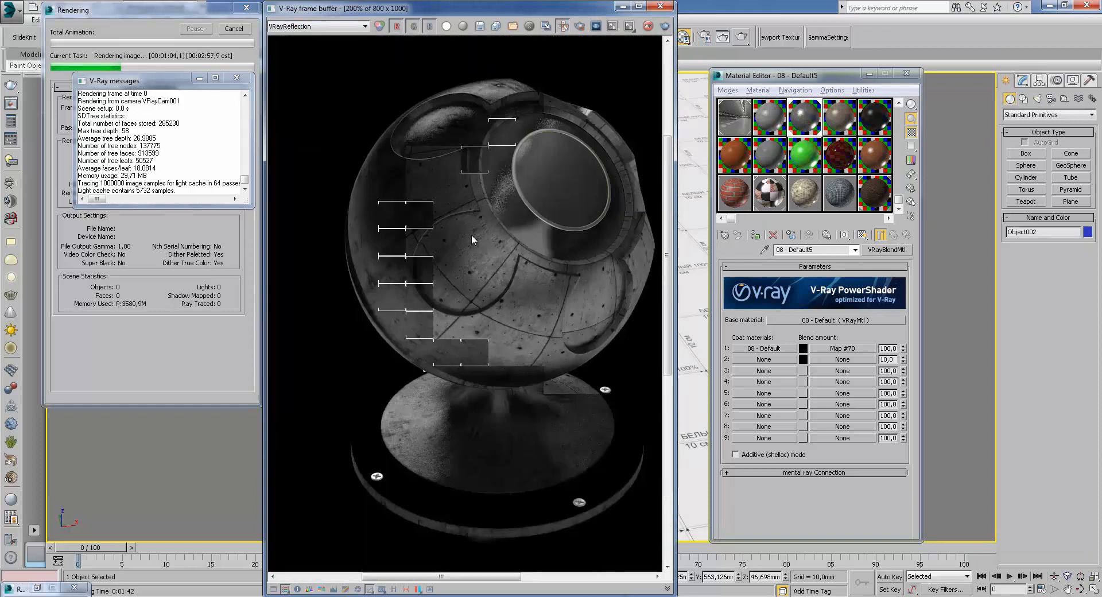
{"action": "scroll", "coordinate": [471, 236], "scroll_direction": "up", "scroll_amount": 2}
{"action": "middle_click_drag", "start_coordinate": [476, 214], "coordinate": [543, 343]}
{"action": "middle_click_drag", "start_coordinate": [481, 196], "coordinate": [474, 265]}
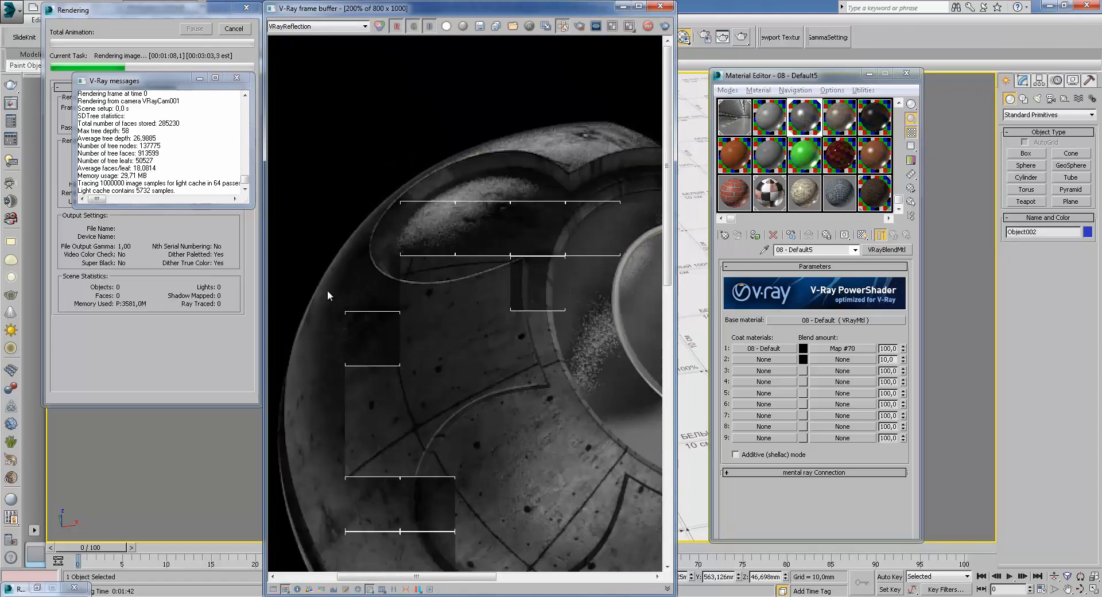
{"action": "middle_click_drag", "start_coordinate": [555, 294], "coordinate": [503, 315]}
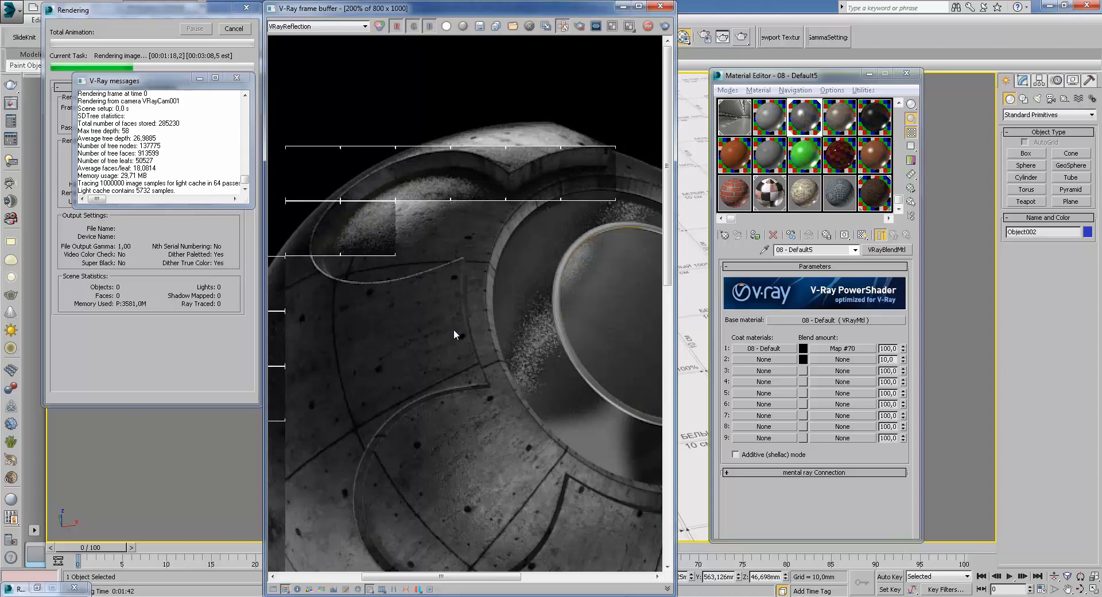
{"action": "middle_click_drag", "start_coordinate": [446, 399], "coordinate": [479, 352]}
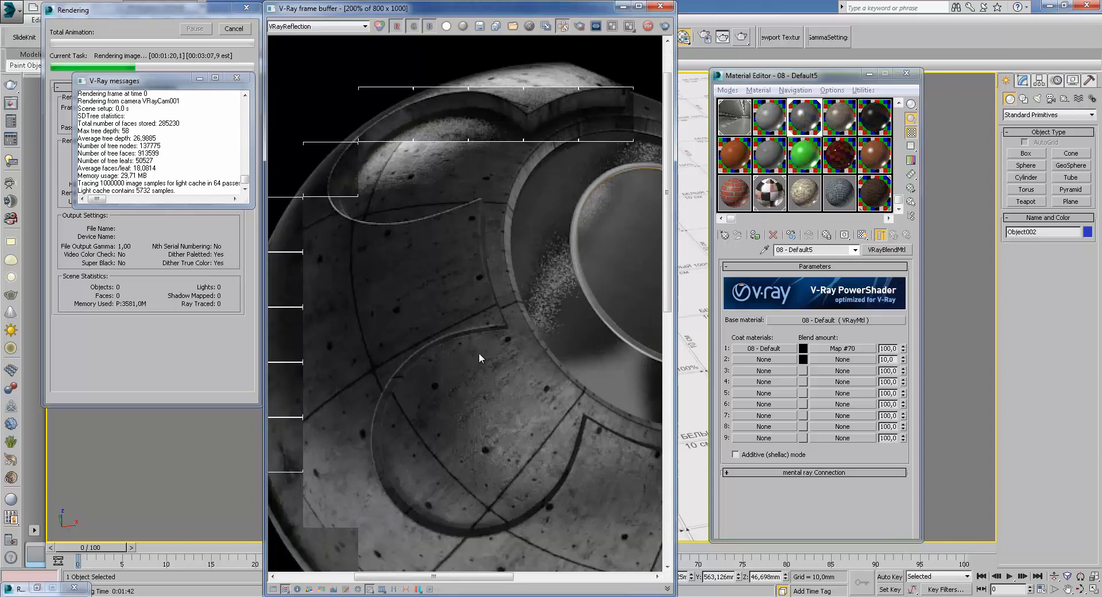
{"action": "scroll", "coordinate": [468, 355], "scroll_direction": "down", "scroll_amount": 2}
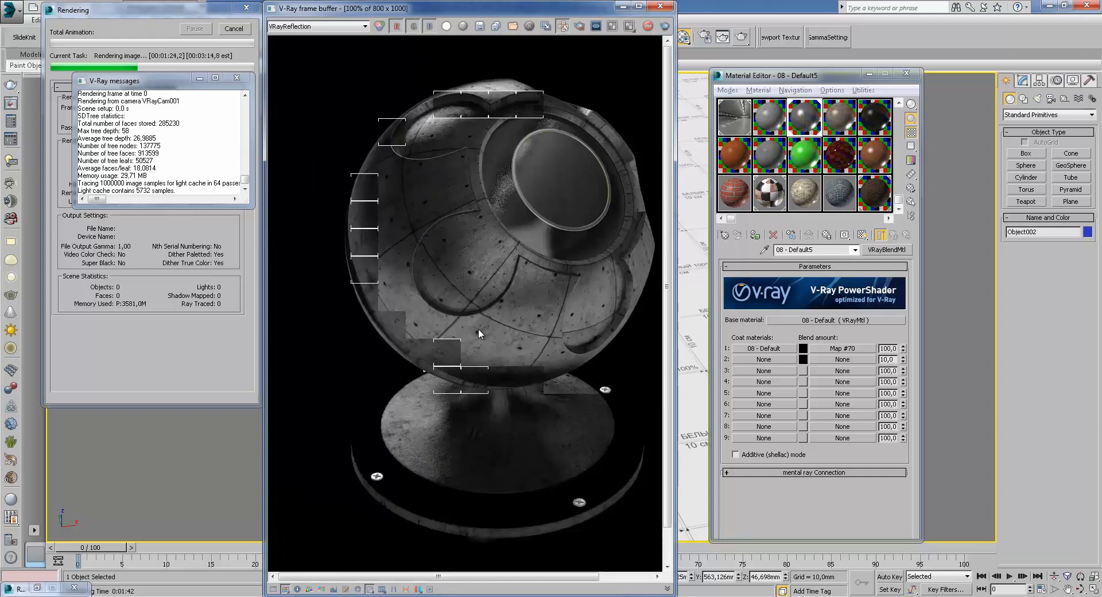
{"action": "scroll", "coordinate": [473, 272], "scroll_direction": "up", "scroll_amount": 2}
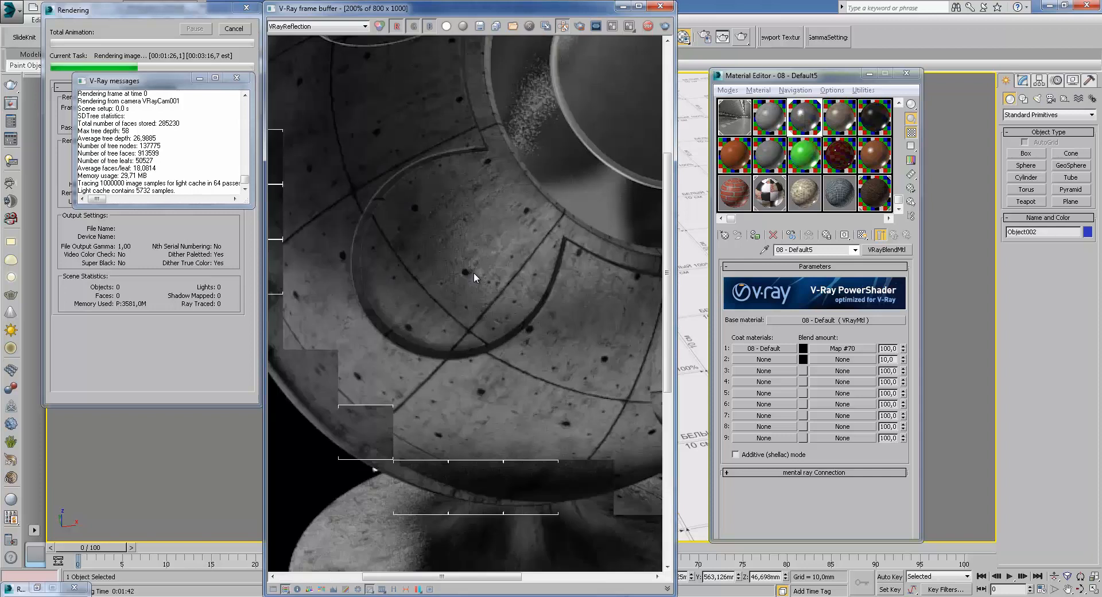
{"action": "middle_click_drag", "start_coordinate": [474, 272], "coordinate": [399, 470]}
{"action": "scroll", "coordinate": [469, 367], "scroll_direction": "up", "scroll_amount": 2}
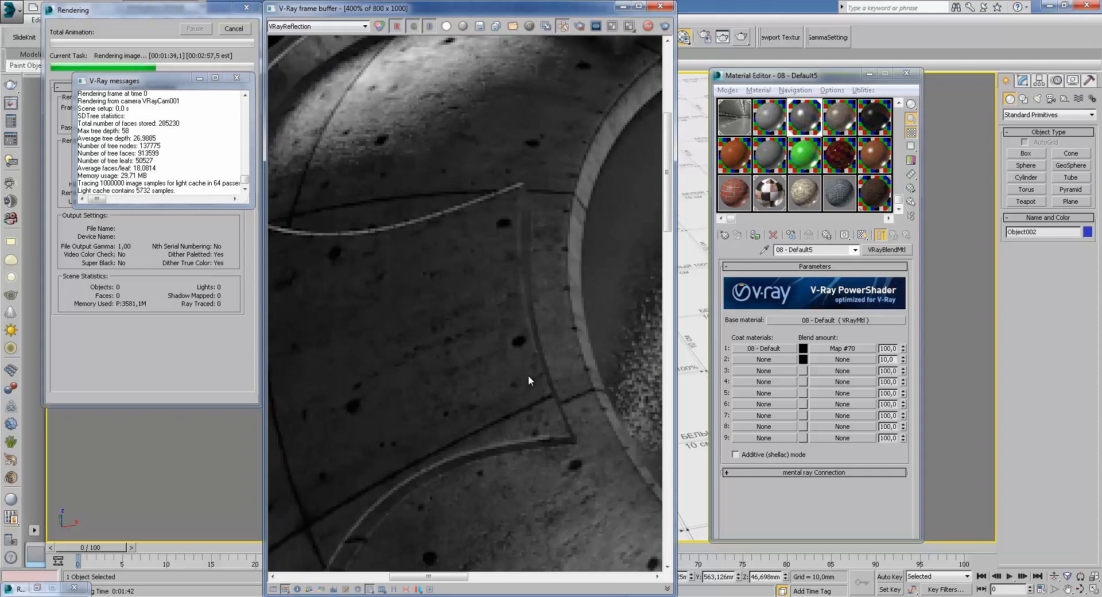
{"action": "middle_click_drag", "start_coordinate": [533, 405], "coordinate": [542, 419]}
{"action": "scroll", "coordinate": [509, 278], "scroll_direction": "down", "scroll_amount": 1}
{"action": "middle_click_drag", "start_coordinate": [471, 453], "coordinate": [486, 276]}
{"action": "middle_click_drag", "start_coordinate": [541, 414], "coordinate": [506, 319]}
{"action": "middle_click_drag", "start_coordinate": [559, 391], "coordinate": [489, 352]}
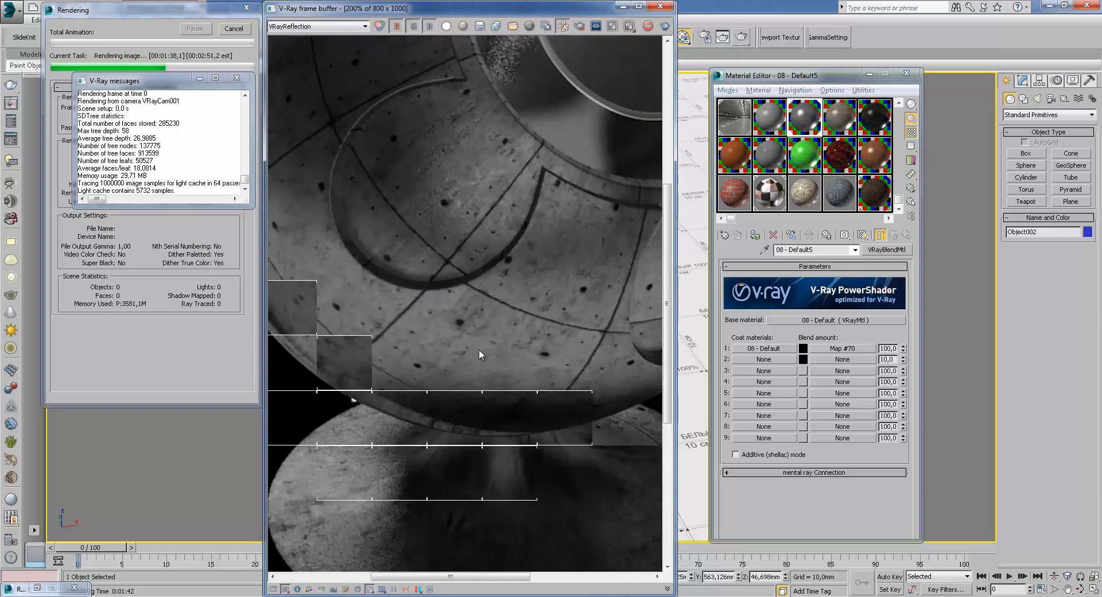
{"action": "middle_click_drag", "start_coordinate": [611, 314], "coordinate": [562, 417]}
{"action": "scroll", "coordinate": [529, 387], "scroll_direction": "up", "scroll_amount": 1}
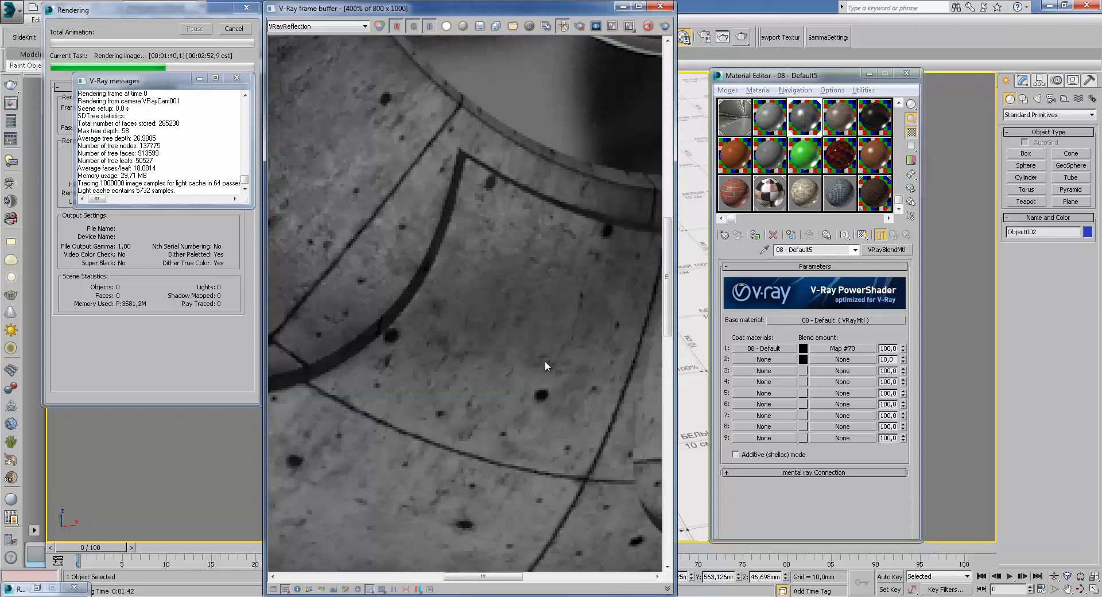
{"action": "scroll", "coordinate": [546, 360], "scroll_direction": "down", "scroll_amount": 1}
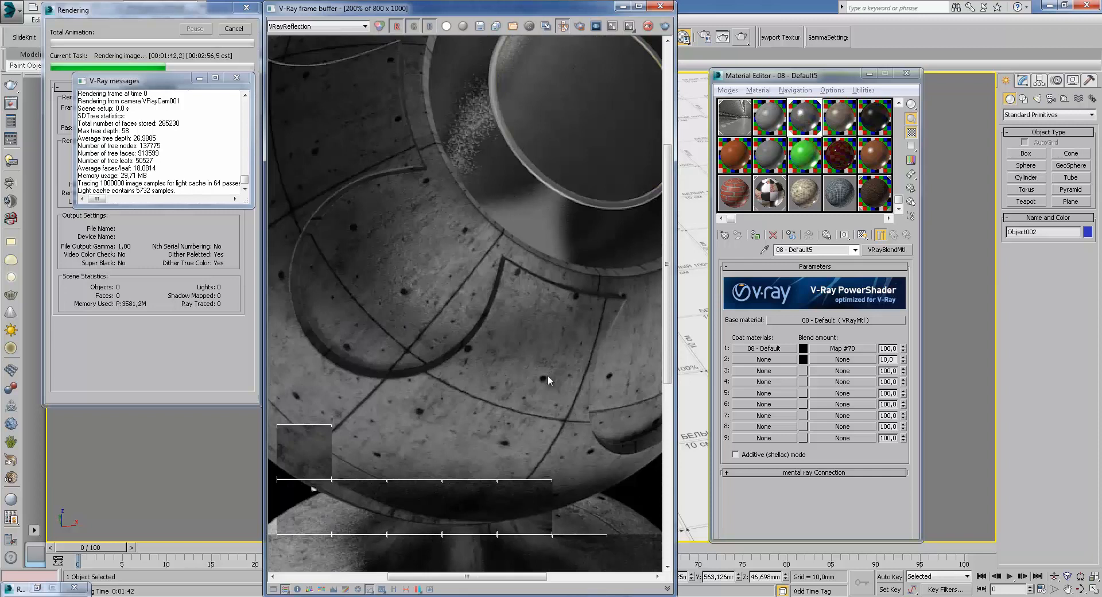
{"action": "scroll", "coordinate": [547, 374], "scroll_direction": "down", "scroll_amount": 1}
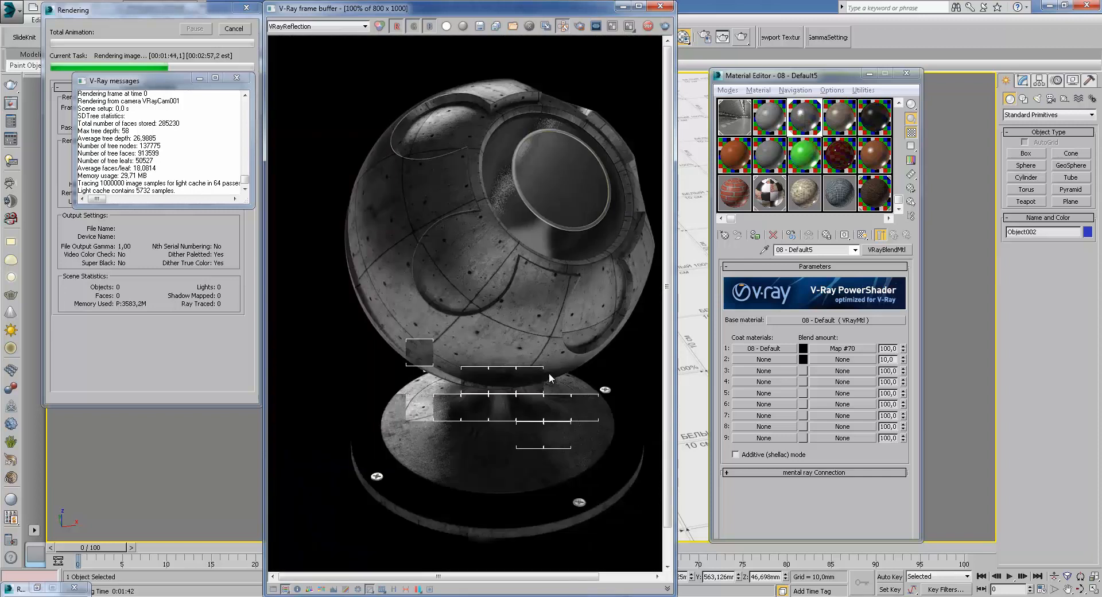
Return the frame buffer to RGB color, inspect the finished render and close the rendering progress dialog
{"action": "left_click", "coordinate": [317, 27]}
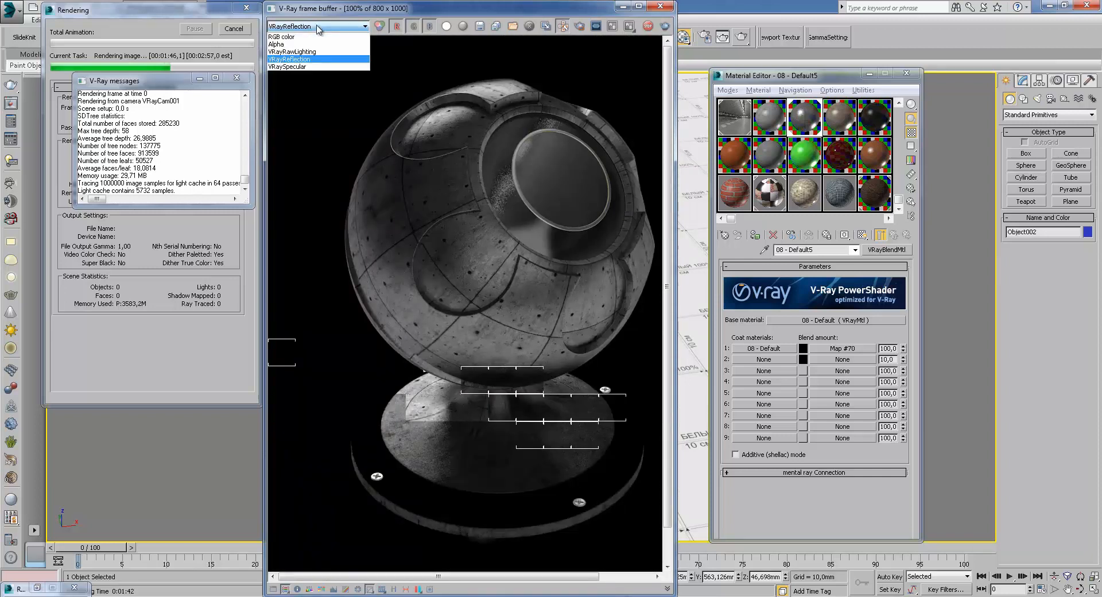
{"action": "left_click", "coordinate": [307, 37]}
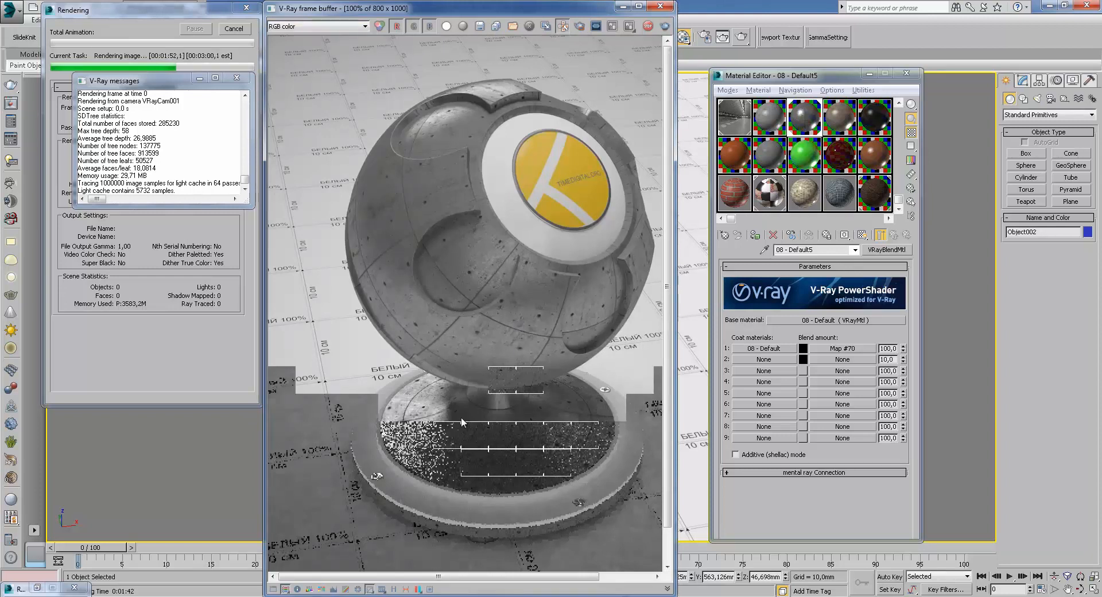
{"action": "scroll", "coordinate": [424, 425], "scroll_direction": "up", "scroll_amount": 1}
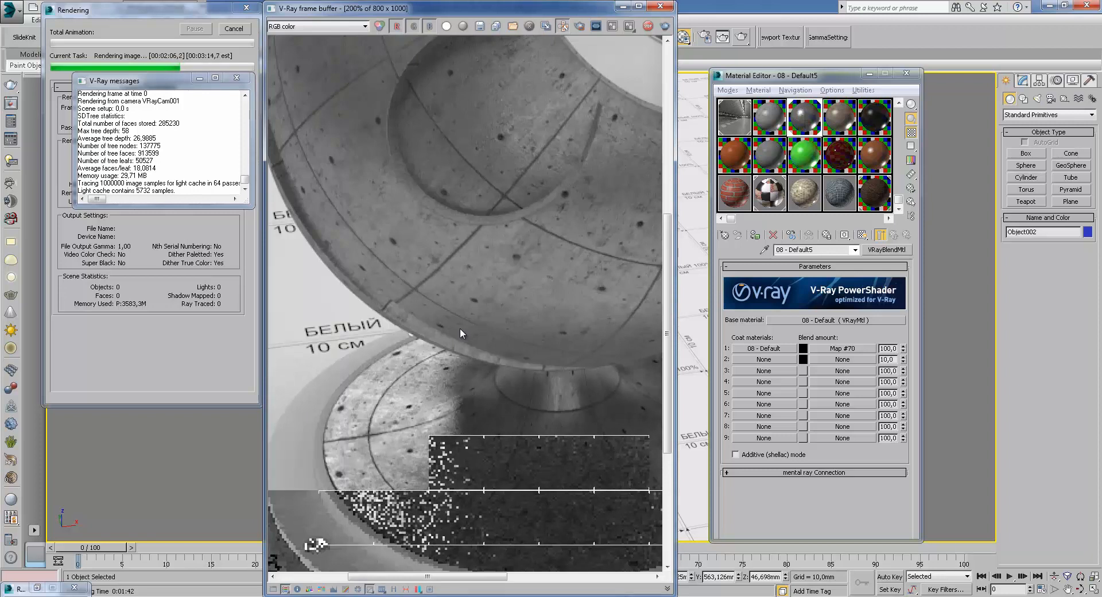
{"action": "scroll", "coordinate": [460, 328], "scroll_direction": "down", "scroll_amount": 2}
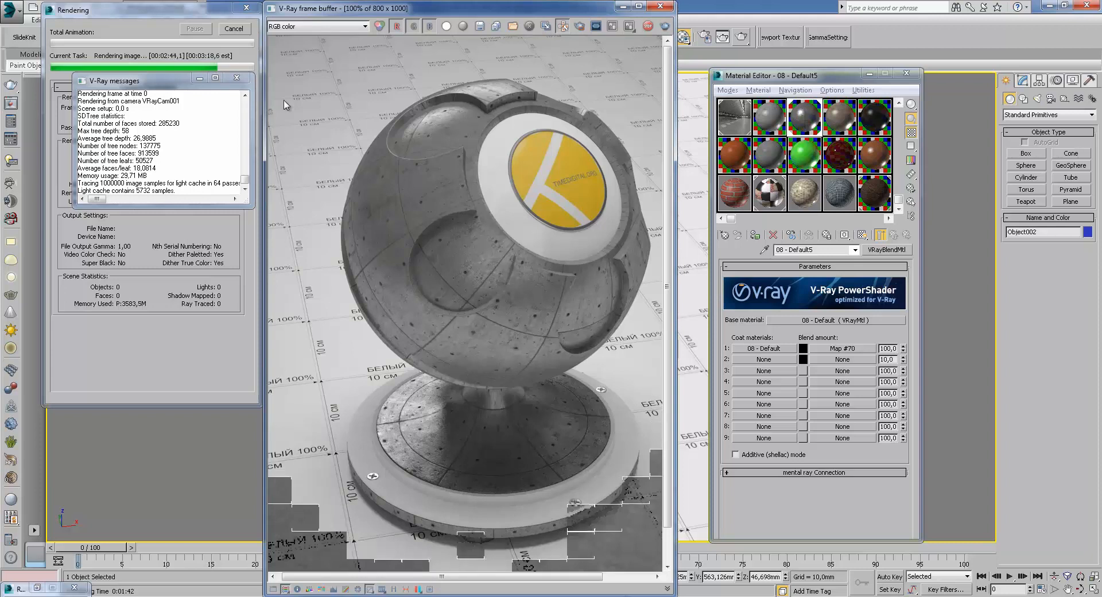
{"action": "left_click", "coordinate": [236, 31]}
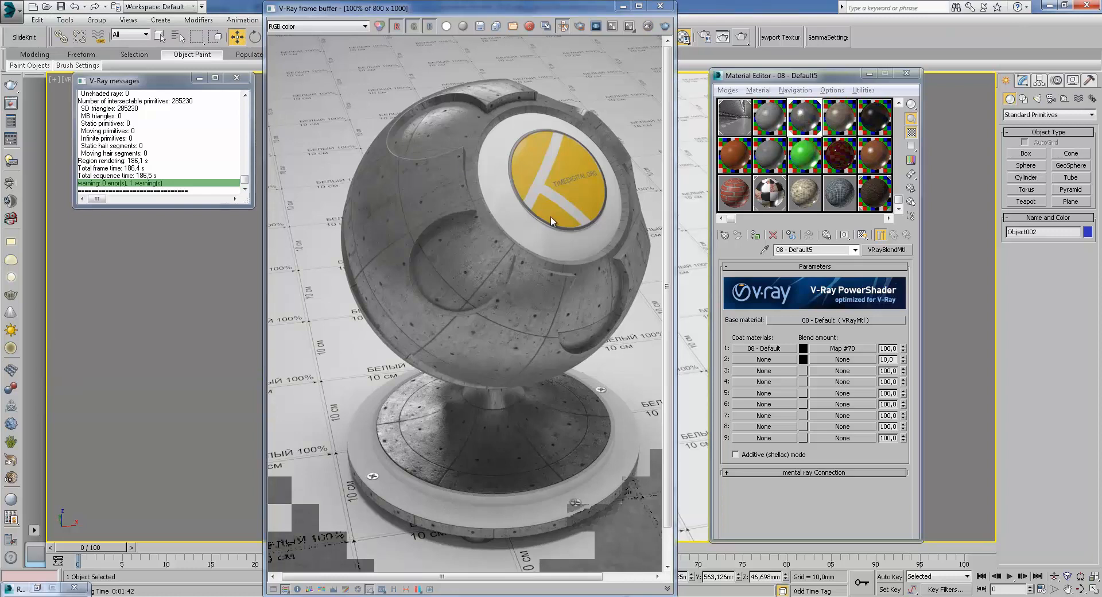
Open the base material's diffuse Mix map and view the Color #1 bitmap image
{"action": "left_click", "coordinate": [838, 320]}
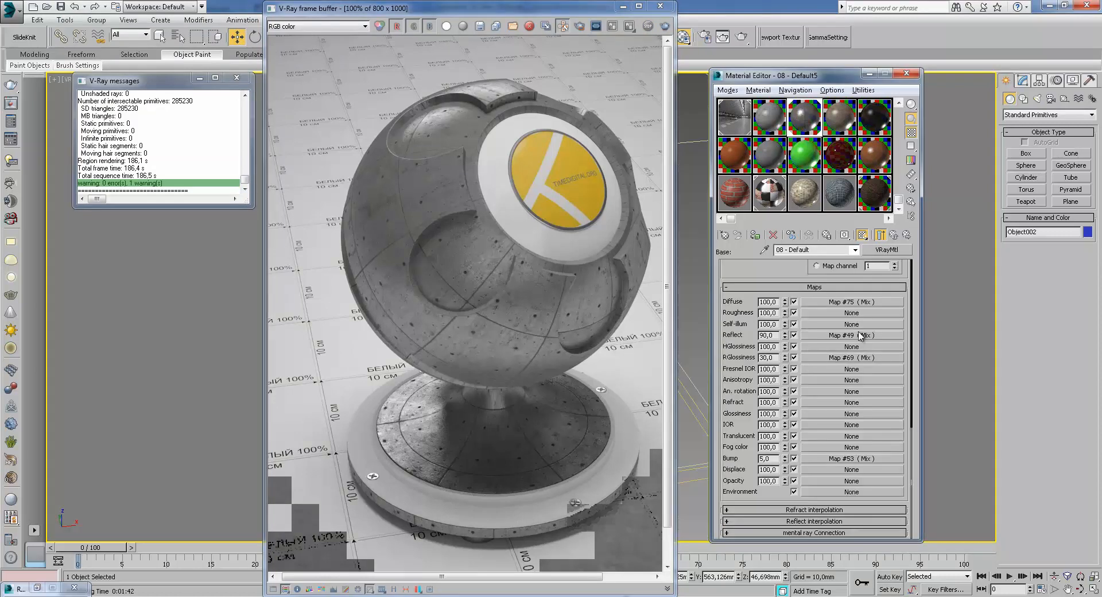
{"action": "left_click", "coordinate": [849, 302]}
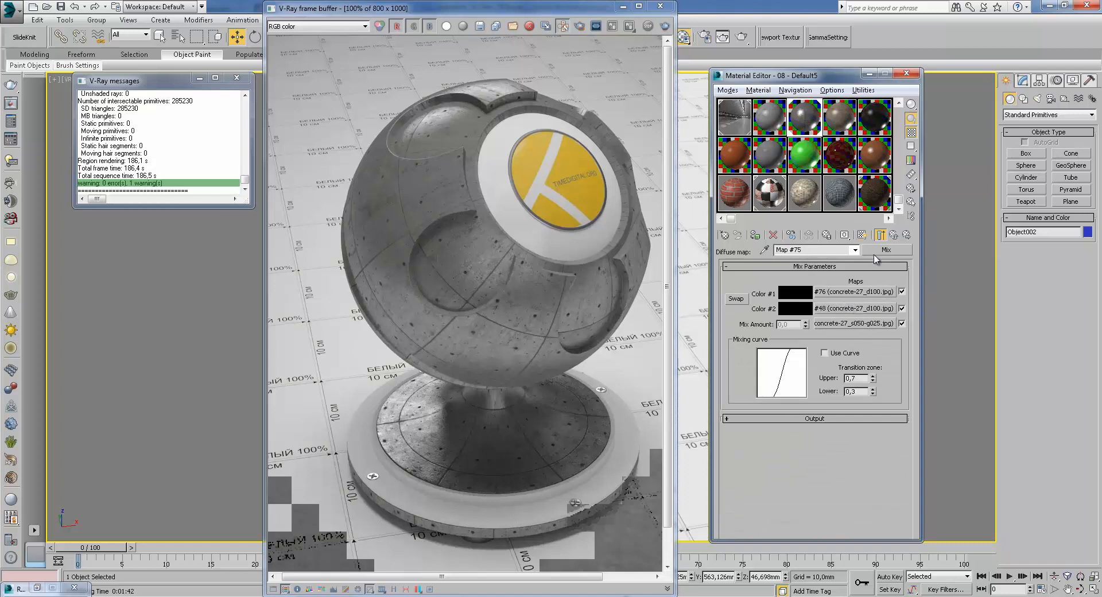
{"action": "left_click", "coordinate": [864, 292]}
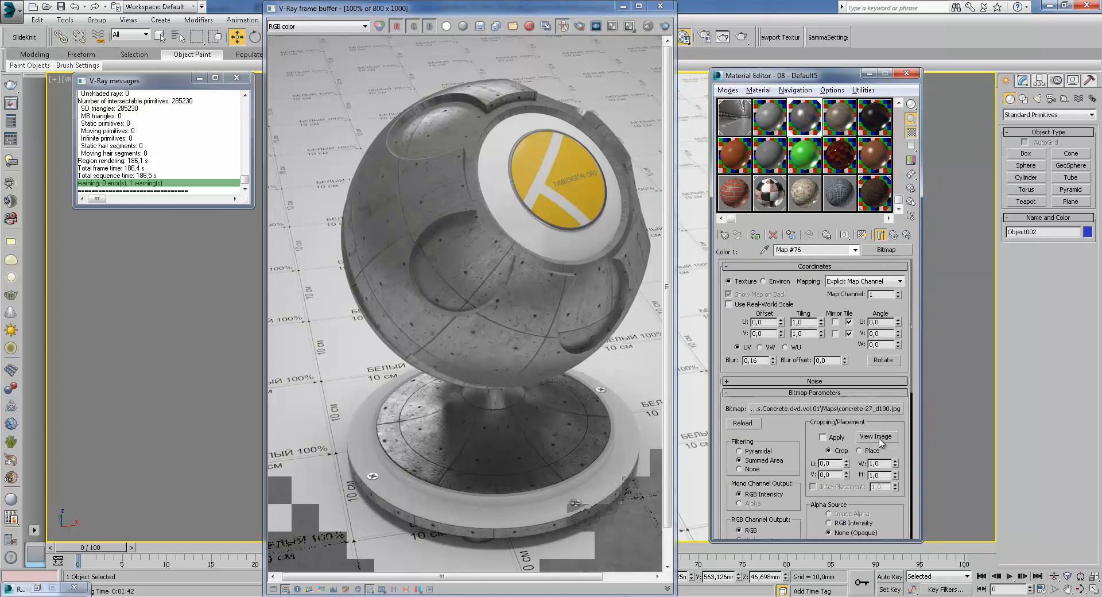
{"action": "left_click", "coordinate": [878, 435]}
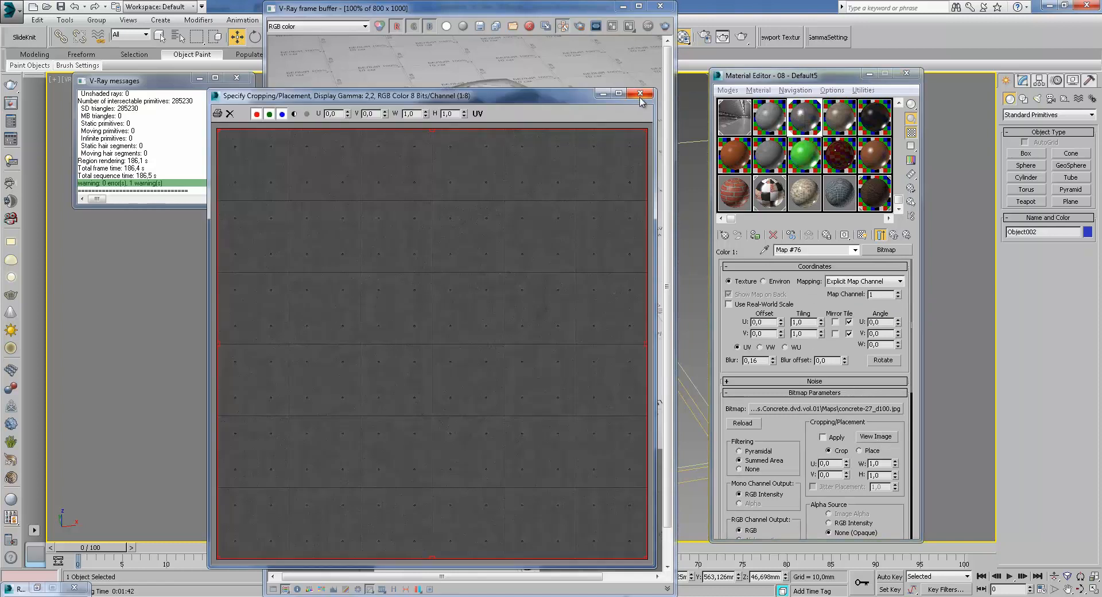
{"action": "left_click", "coordinate": [640, 93]}
Open the Mix map's Color #2 bitmap and return to the Mix map
{"action": "left_click", "coordinate": [893, 235]}
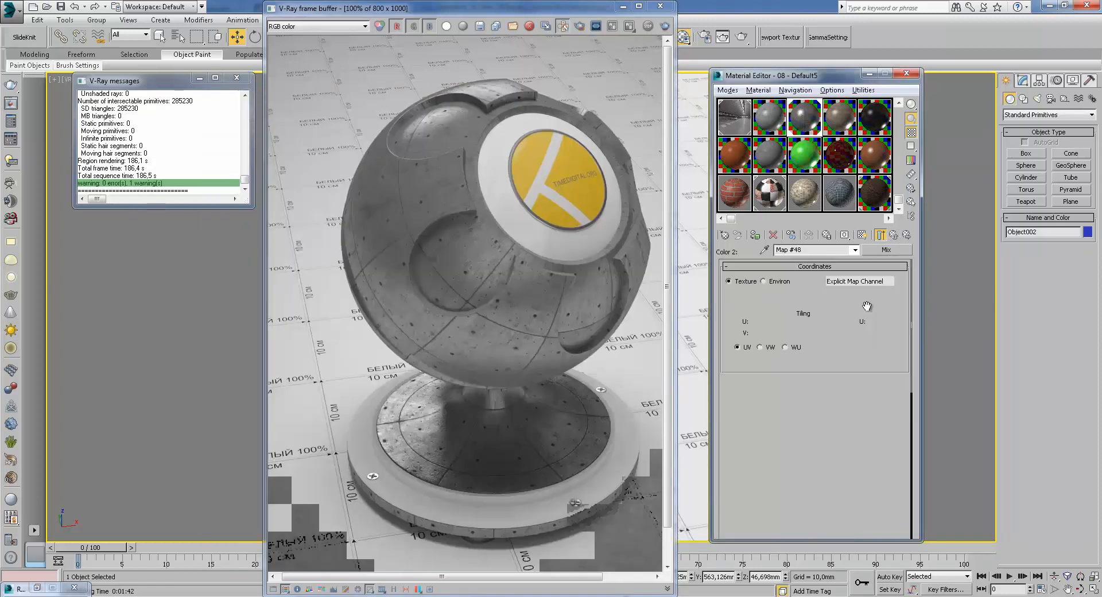
{"action": "left_click", "coordinate": [866, 312]}
{"action": "left_click", "coordinate": [884, 238]}
{"action": "left_click", "coordinate": [884, 237]}
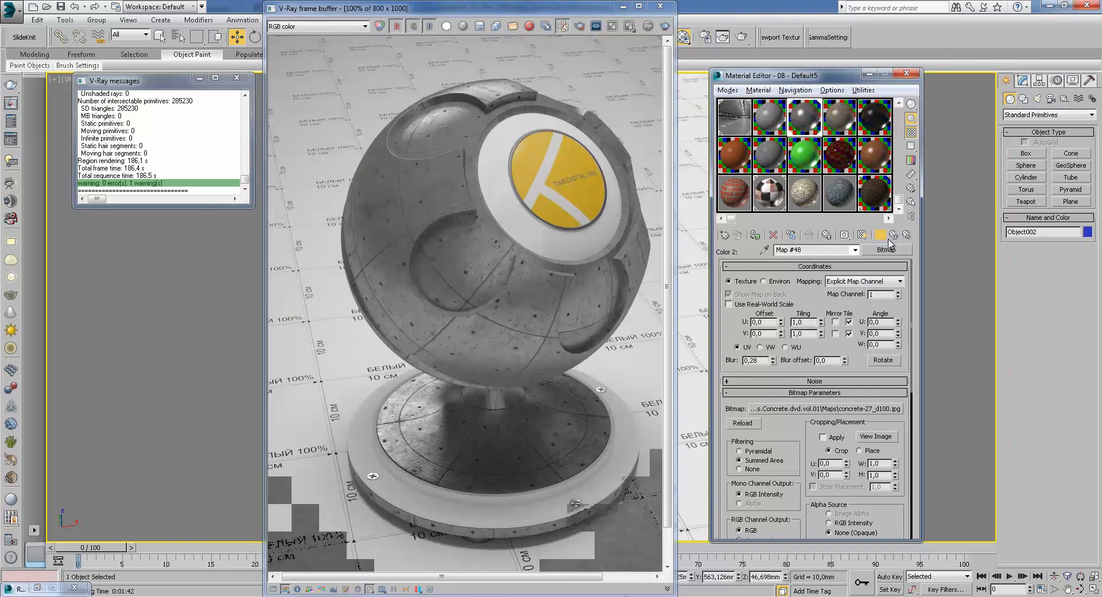
{"action": "left_click", "coordinate": [882, 235]}
Open the Mix Amount bitmap and view its image
{"action": "left_click", "coordinate": [884, 330]}
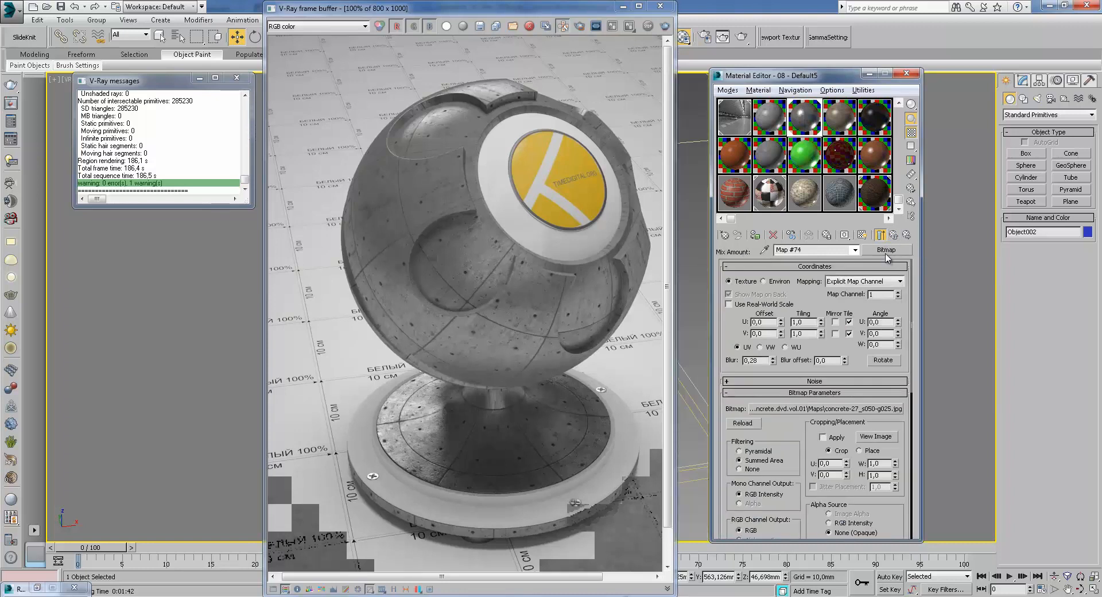
{"action": "left_click", "coordinate": [881, 234]}
{"action": "left_click", "coordinate": [887, 435]}
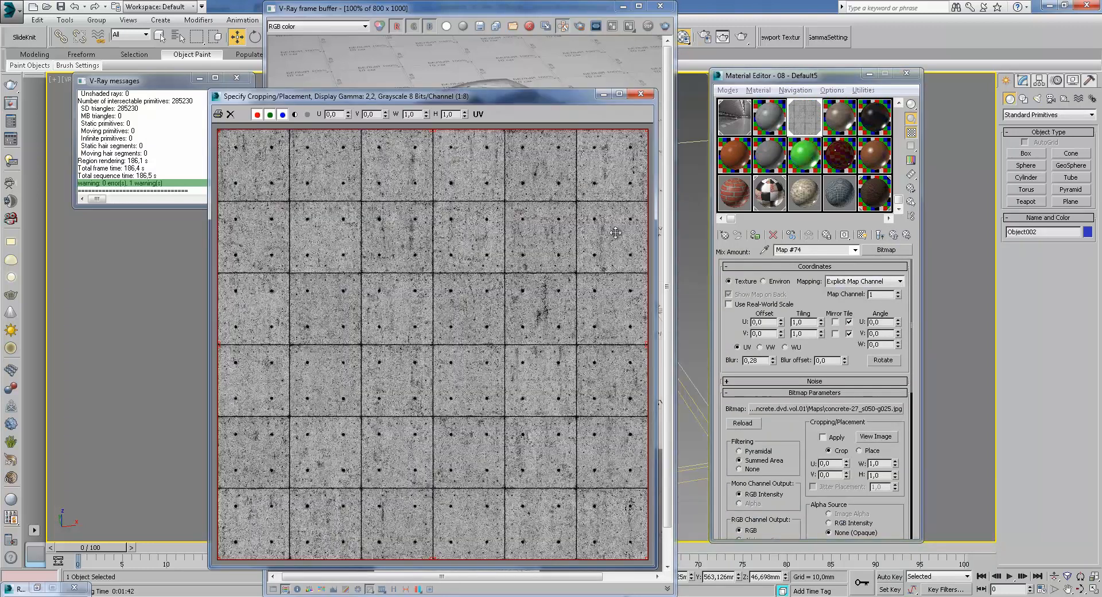
Close the bitmap view and open an enlarged preview of the diffuse Mix map with a checker background
{"action": "left_click", "coordinate": [641, 93]}
{"action": "left_click", "coordinate": [894, 235]}
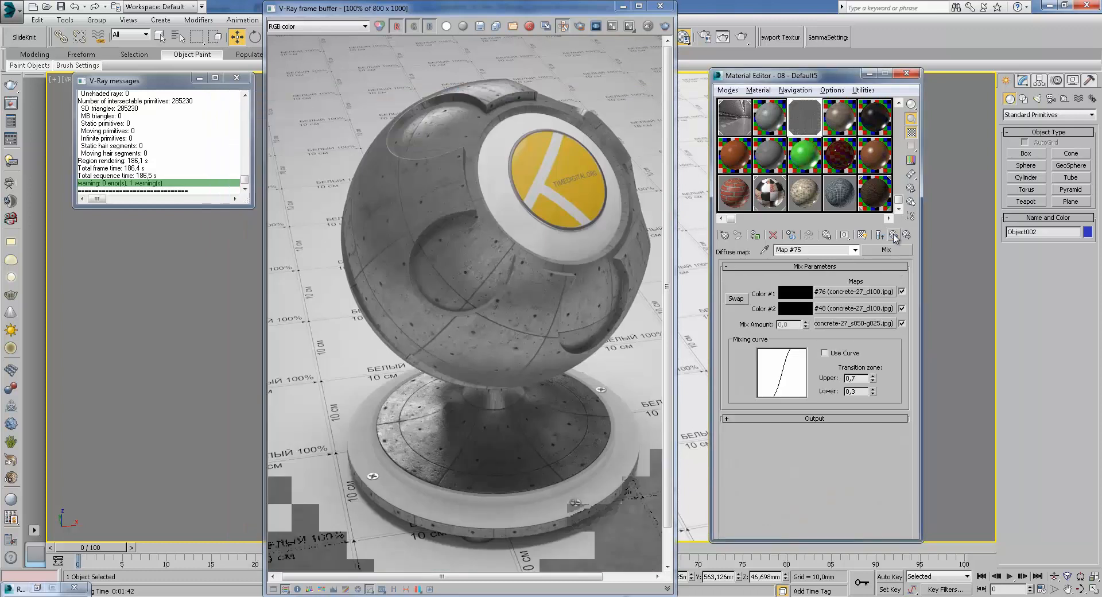
{"action": "double_click", "coordinate": [806, 120]}
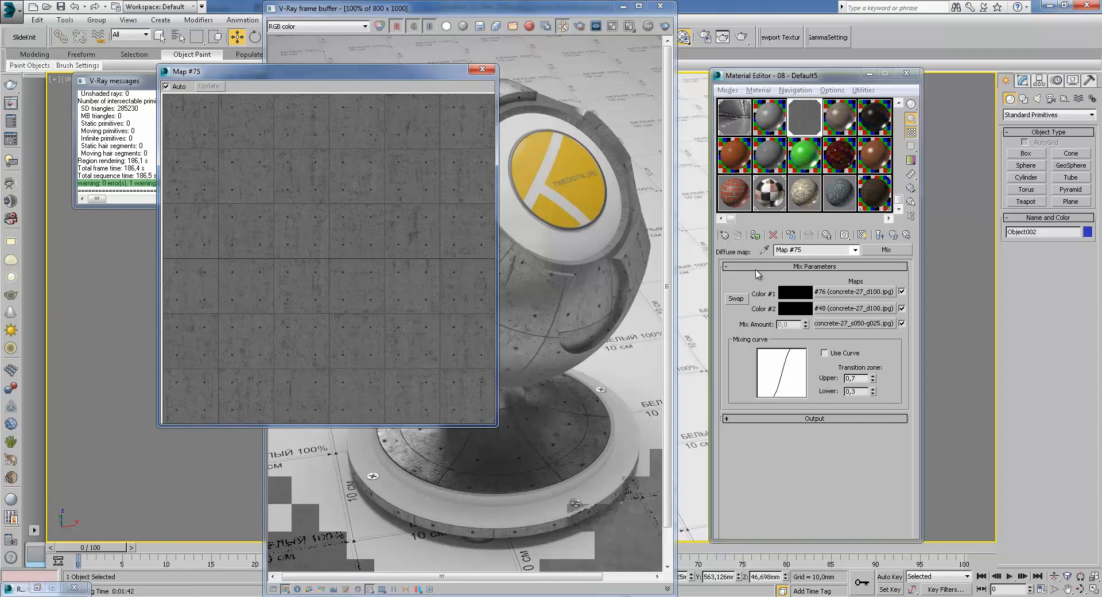
{"action": "left_click", "coordinate": [880, 235]}
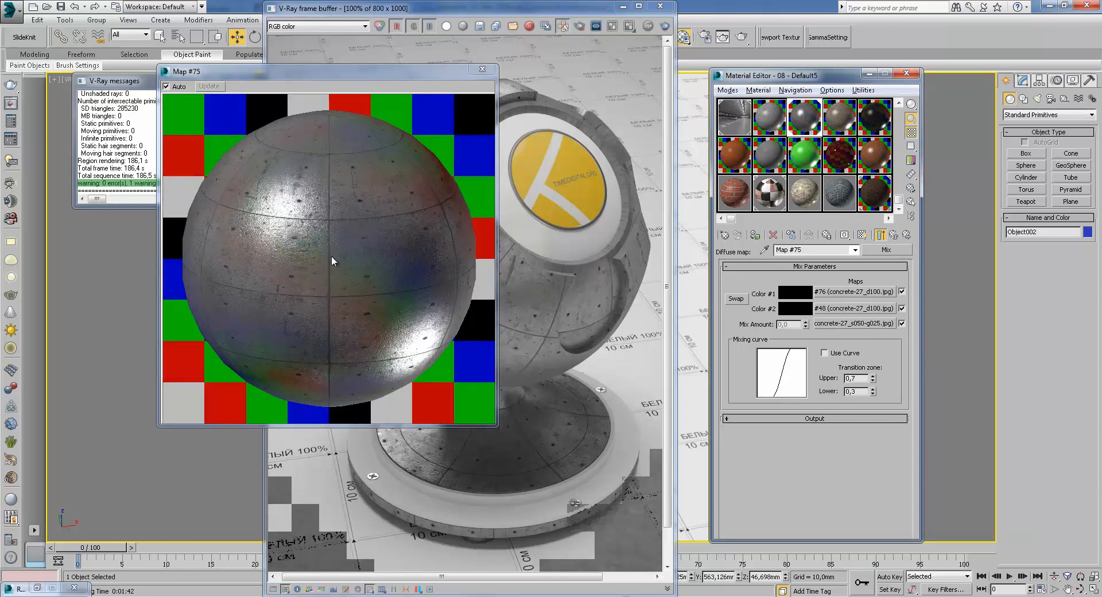
Open the Reflect Mix map's Color #2 bitmap and view its image
{"action": "left_click", "coordinate": [894, 234]}
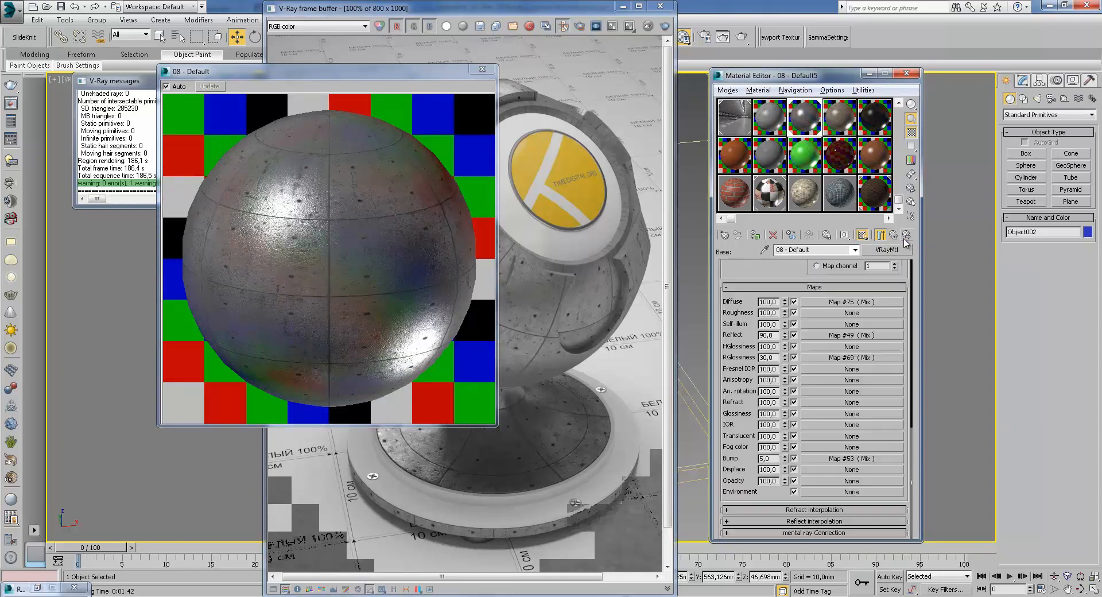
{"action": "scroll", "coordinate": [845, 448], "scroll_direction": "up", "scroll_amount": 10}
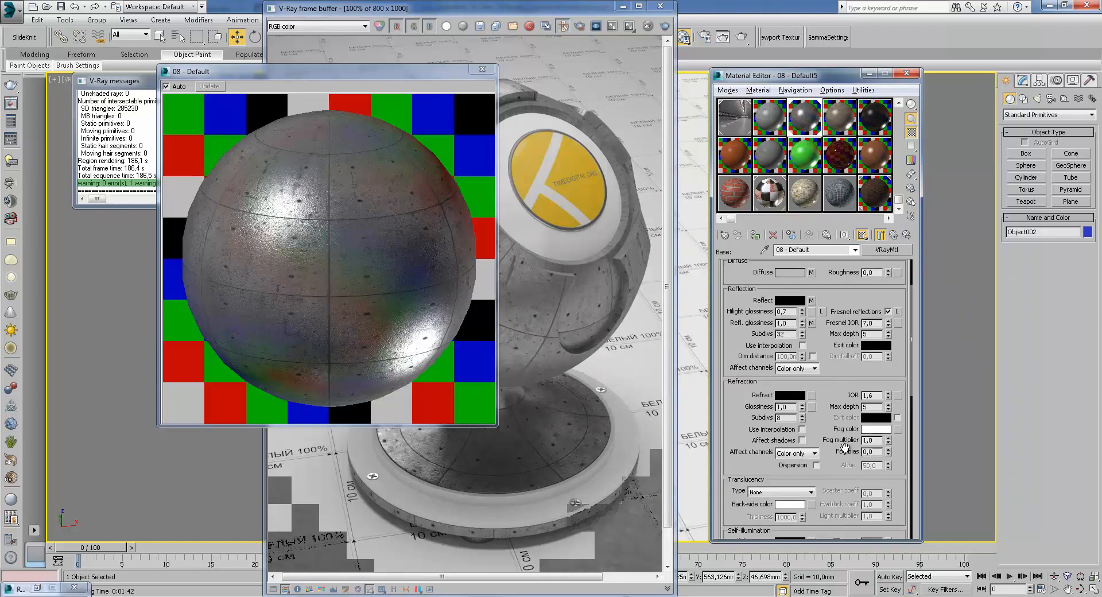
{"action": "left_click", "coordinate": [812, 300]}
{"action": "left_click", "coordinate": [849, 308]}
{"action": "left_click", "coordinate": [876, 436]}
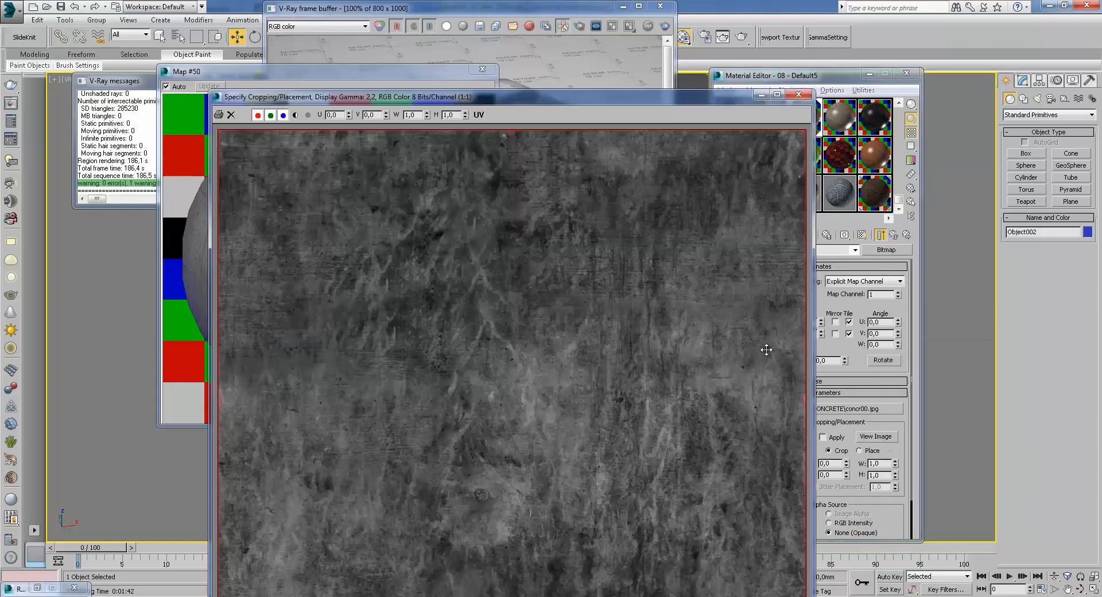
{"action": "left_click", "coordinate": [798, 95]}
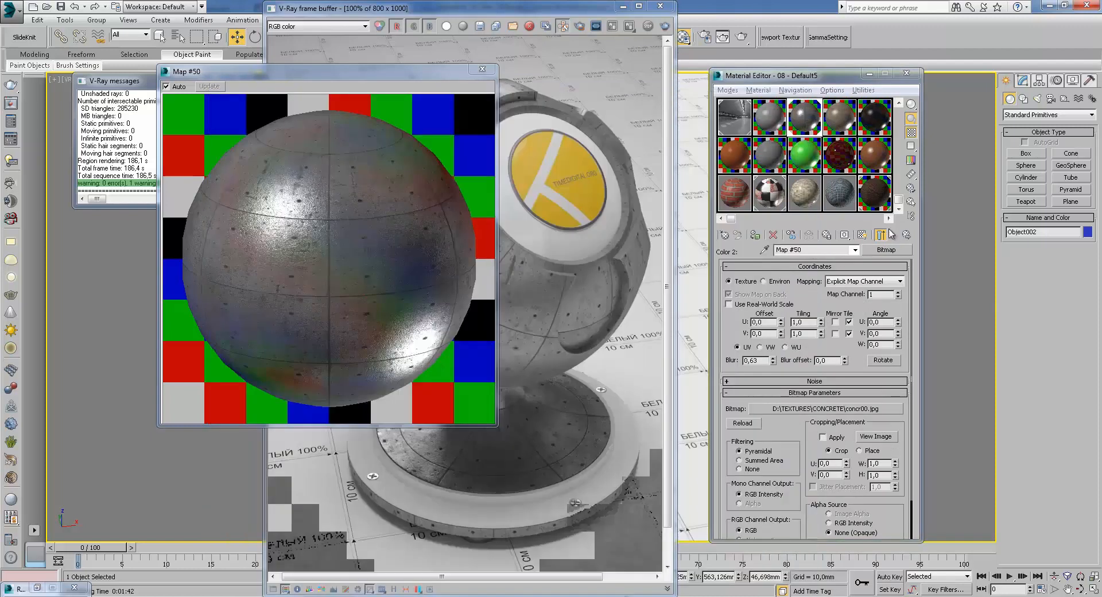
{"action": "left_click", "coordinate": [870, 438]}
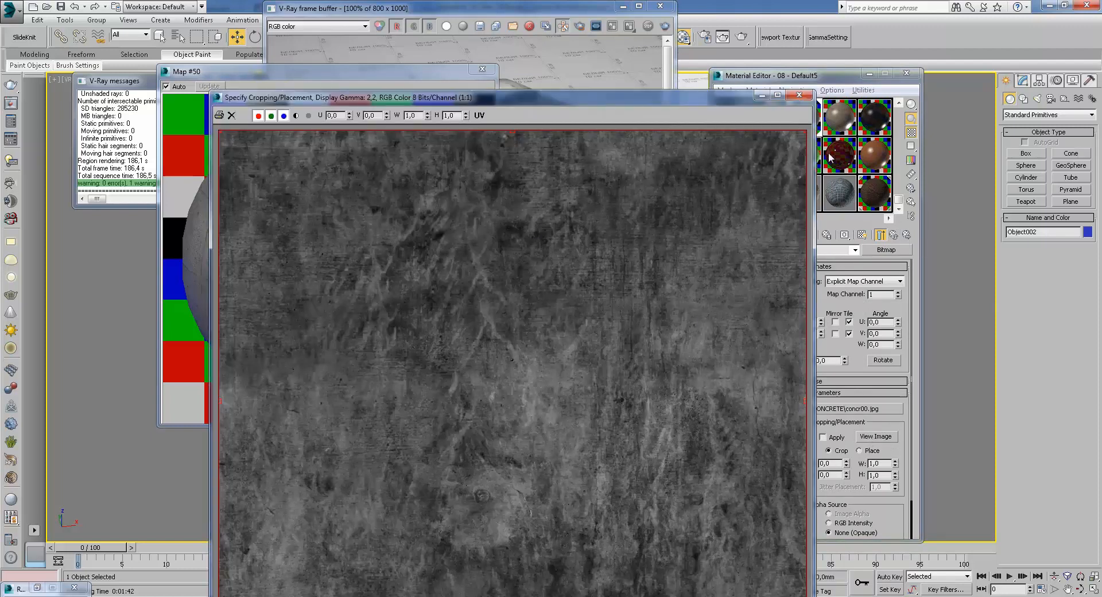
{"action": "left_click", "coordinate": [800, 96]}
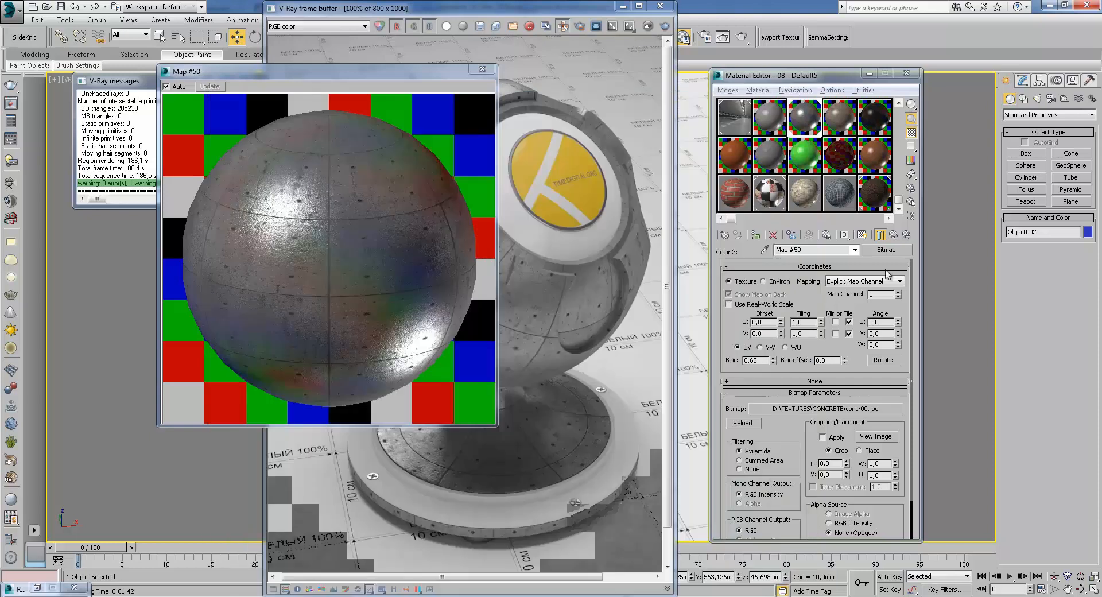
Open the Reflect Mix map's Color #1 bitmap and view its image, zooming in and out
{"action": "left_click", "coordinate": [899, 239]}
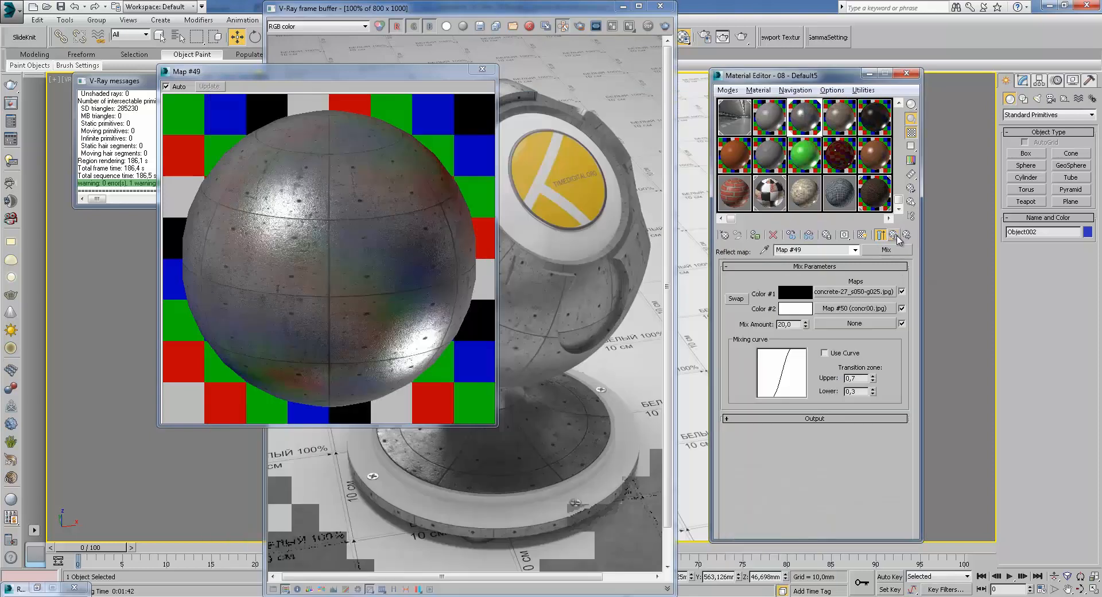
{"action": "left_click", "coordinate": [857, 300]}
{"action": "left_click", "coordinate": [876, 436]}
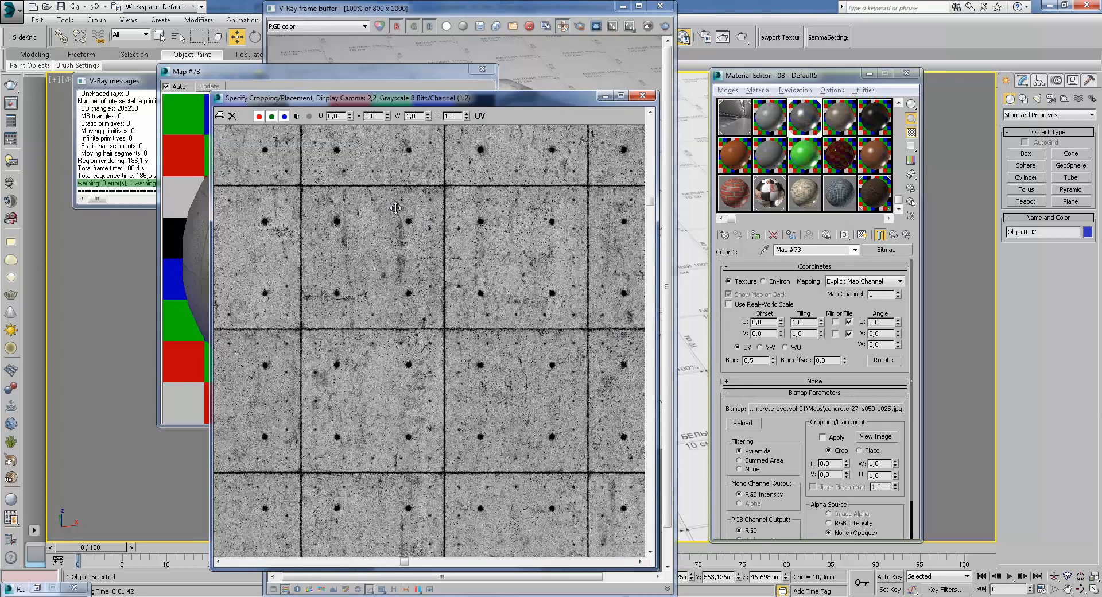
{"action": "scroll", "coordinate": [388, 207], "scroll_direction": "up", "scroll_amount": 2}
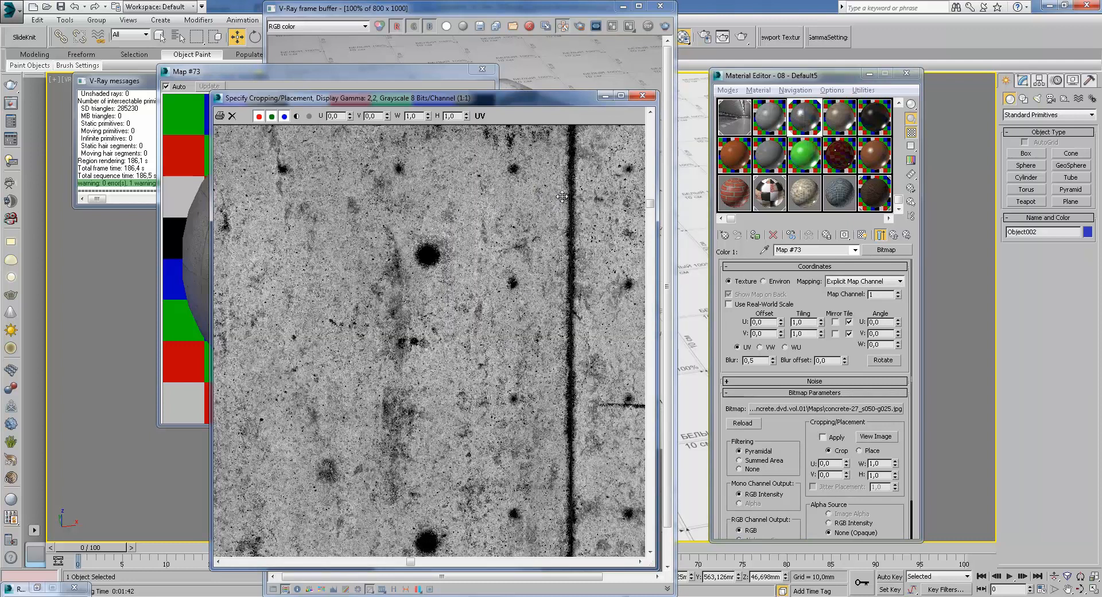
{"action": "scroll", "coordinate": [562, 196], "scroll_direction": "down", "scroll_amount": 1}
{"action": "scroll", "coordinate": [562, 196], "scroll_direction": "down", "scroll_amount": 3}
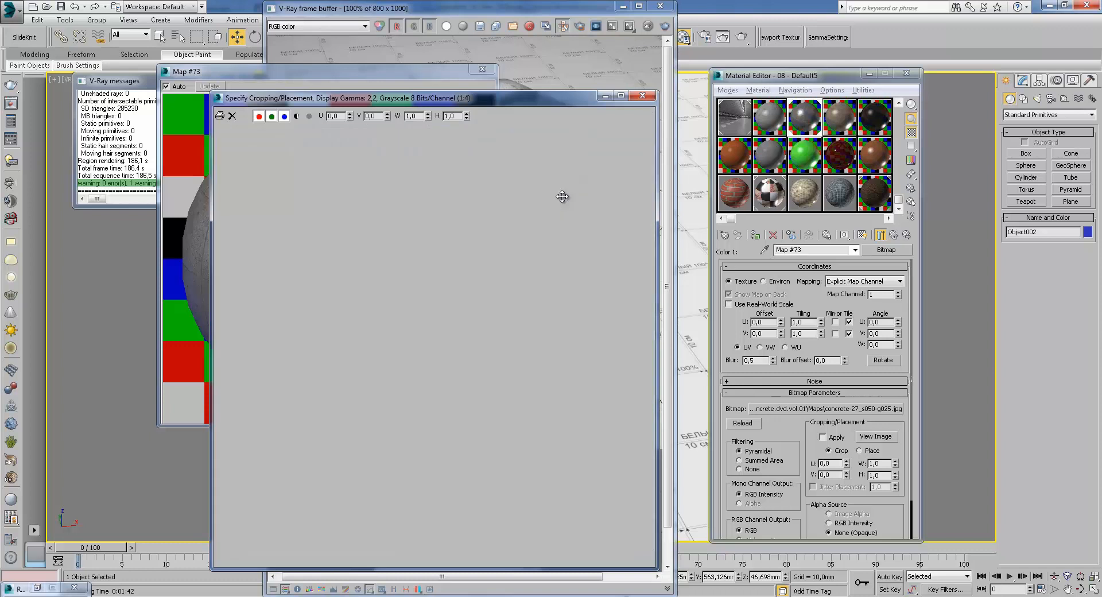
{"action": "left_click", "coordinate": [643, 96]}
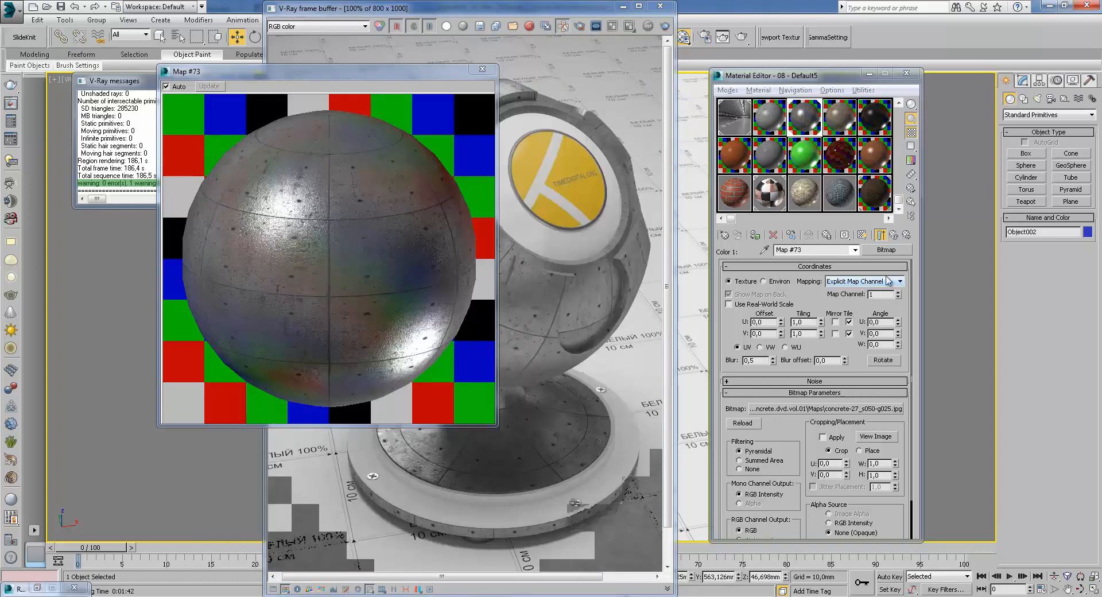
Return to the Reflect Mix map, close the map preview window and reposition the frame buffer window
{"action": "left_click", "coordinate": [896, 235]}
{"action": "left_click", "coordinate": [896, 235]}
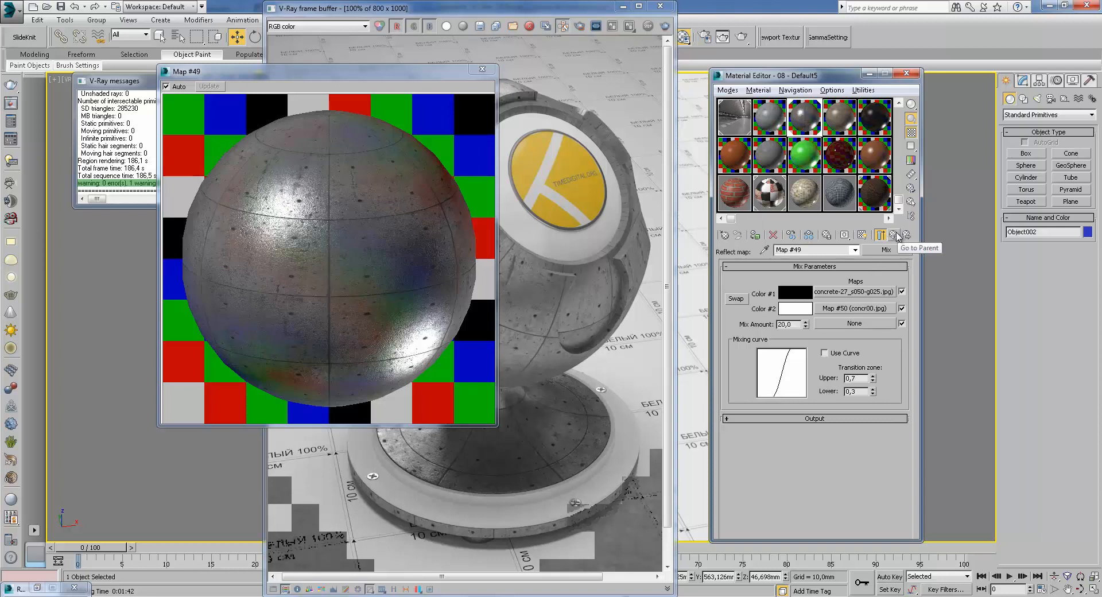
{"action": "left_click", "coordinate": [482, 69]}
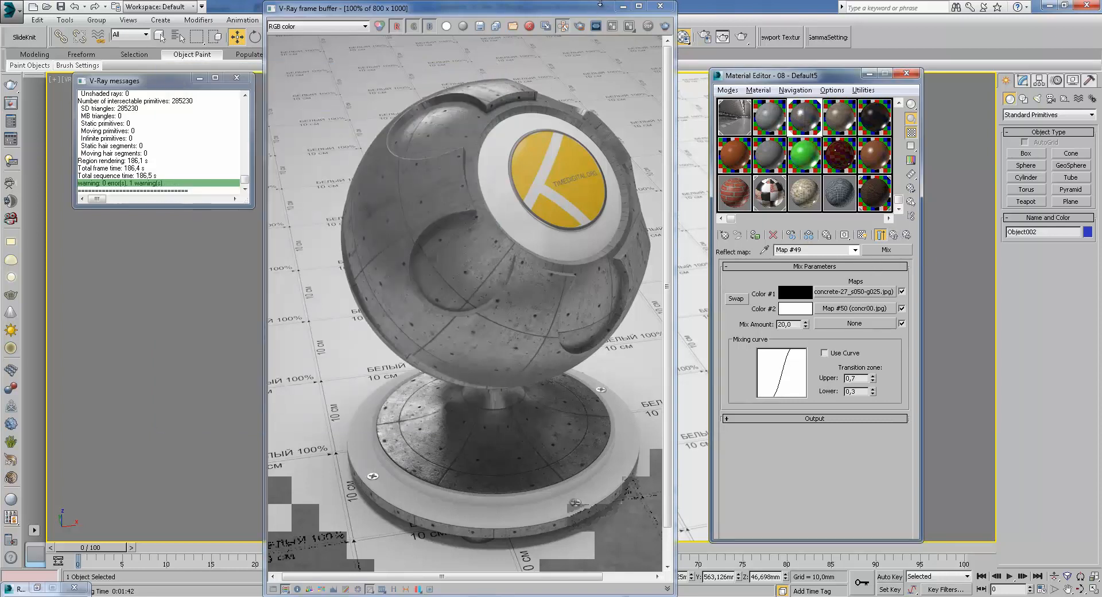
{"action": "left_click_drag", "start_coordinate": [589, 9], "coordinate": [621, 21]}
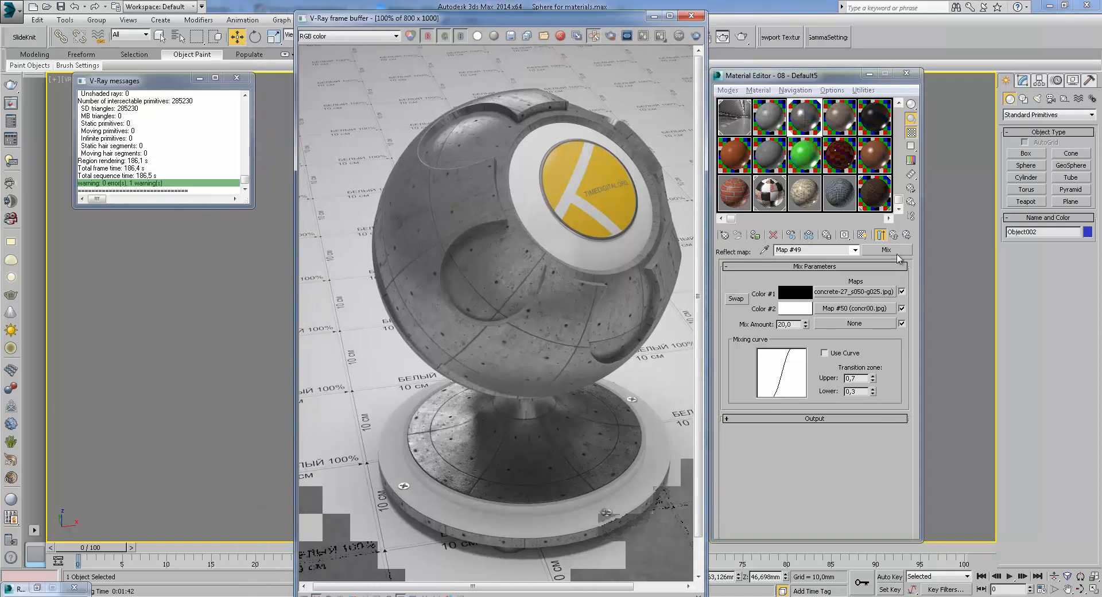
Open the RGlossiness Mix map's Color #1 Dirt Small bitmap and view its image
{"action": "left_click", "coordinate": [894, 235]}
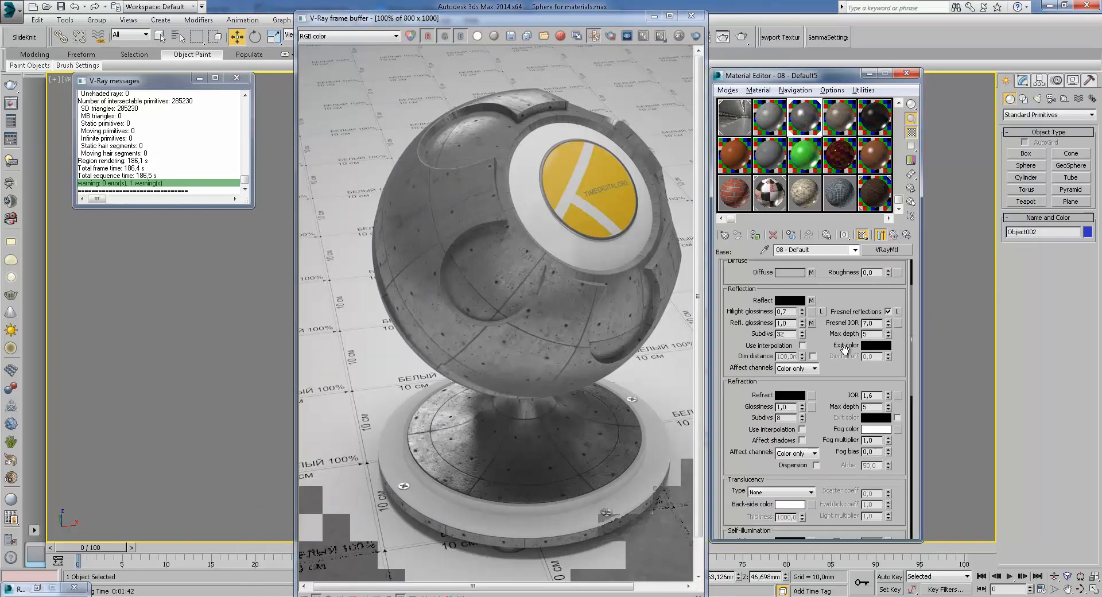
{"action": "left_click", "coordinate": [812, 323]}
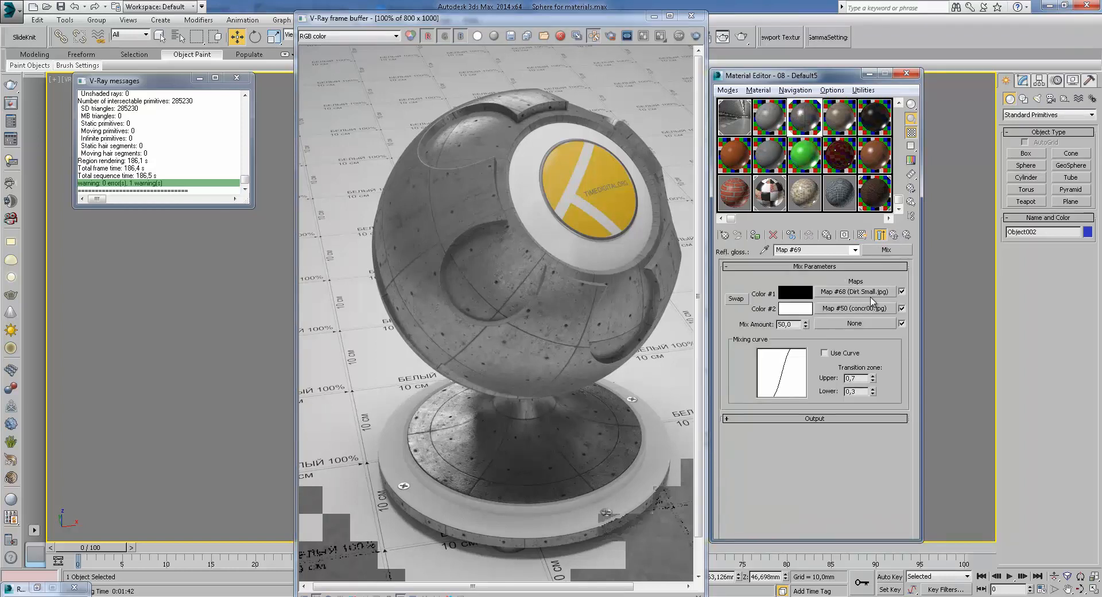
{"action": "left_click", "coordinate": [860, 293]}
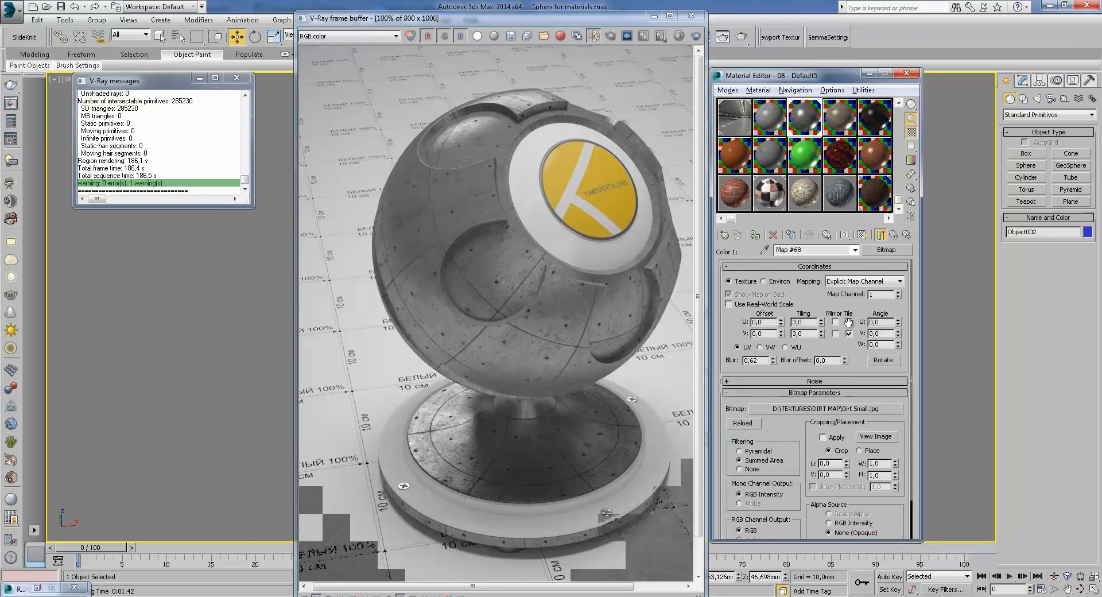
{"action": "left_click", "coordinate": [877, 438]}
{"action": "left_click", "coordinate": [506, 96]}
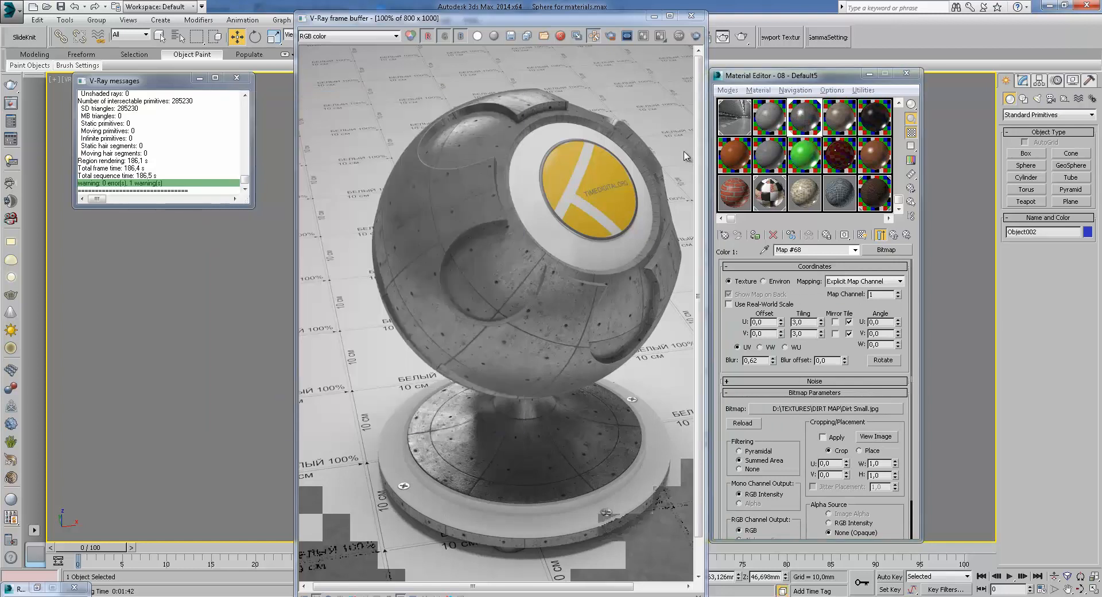
Navigate back to the base material and briefly reopen the Reflect Mix map
{"action": "left_click", "coordinate": [894, 235]}
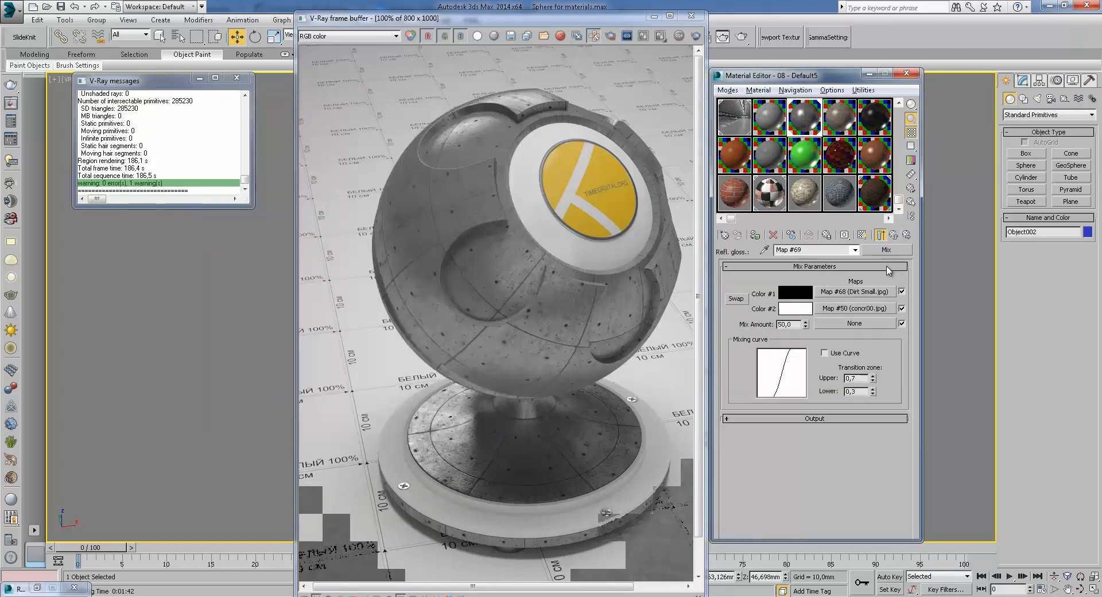
{"action": "left_click", "coordinate": [893, 234]}
{"action": "left_click", "coordinate": [812, 343]}
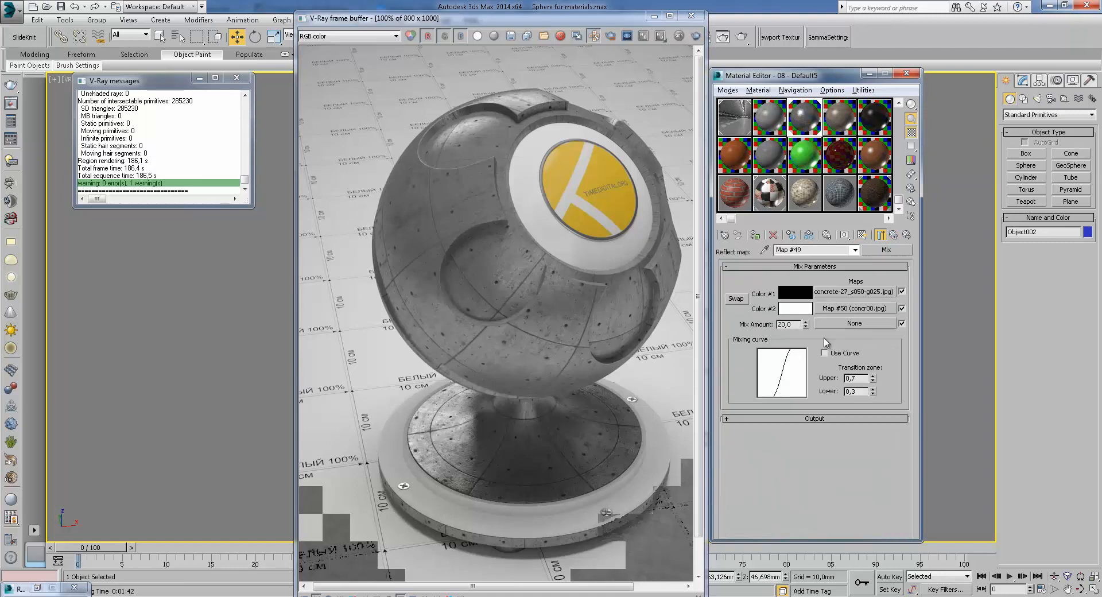
{"action": "left_click", "coordinate": [895, 235]}
Open the RGlossiness Mix map's Color #2 bitmap, view its image and return to the base material
{"action": "left_click", "coordinate": [817, 369]}
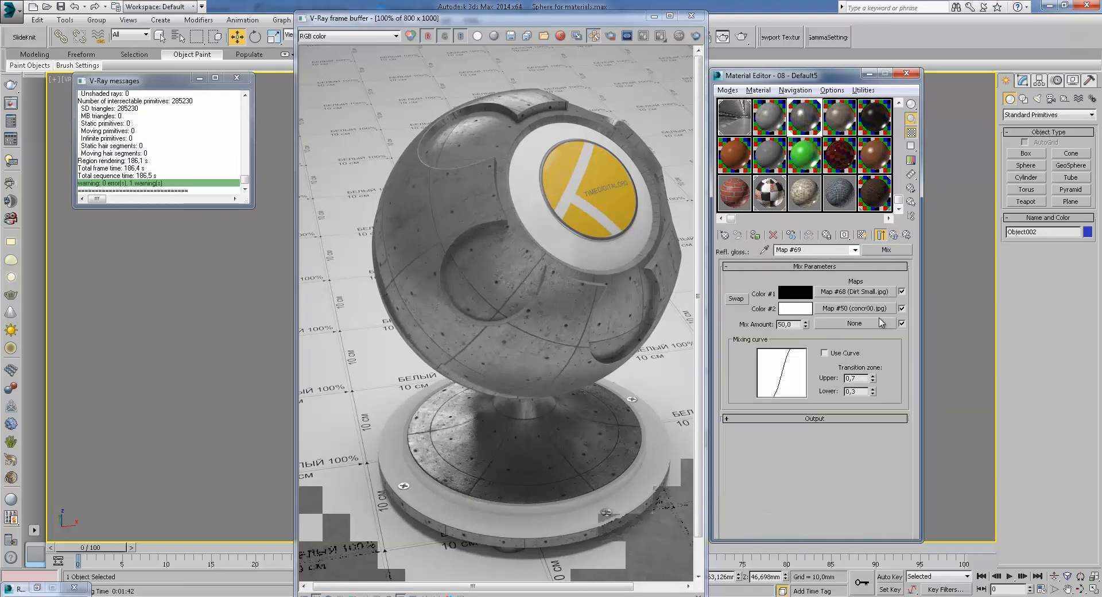
{"action": "left_click", "coordinate": [862, 310]}
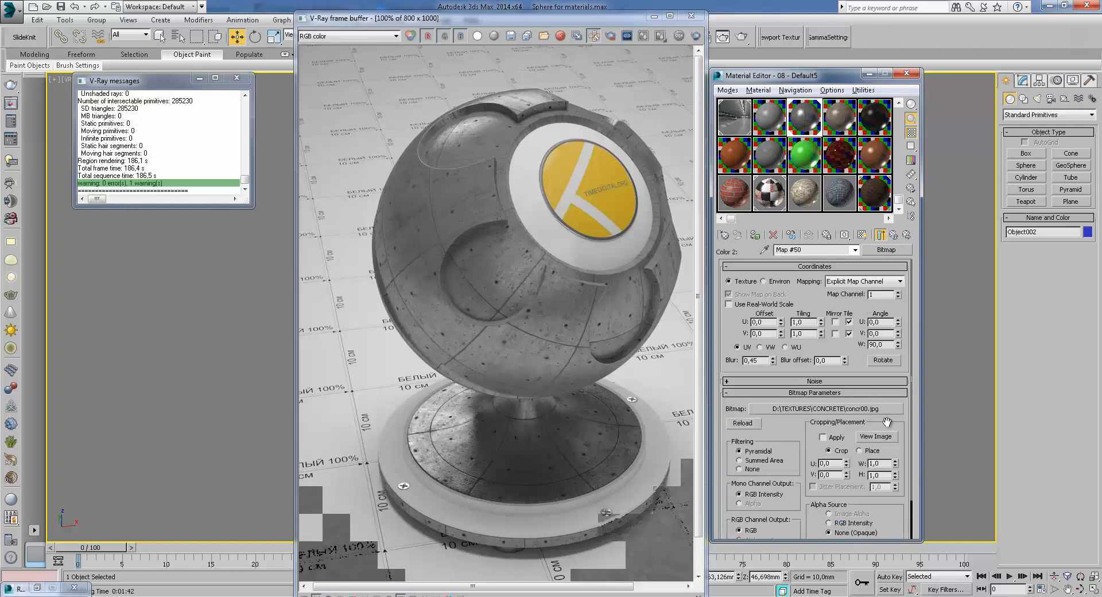
{"action": "left_click", "coordinate": [876, 436]}
{"action": "left_click", "coordinate": [806, 99]}
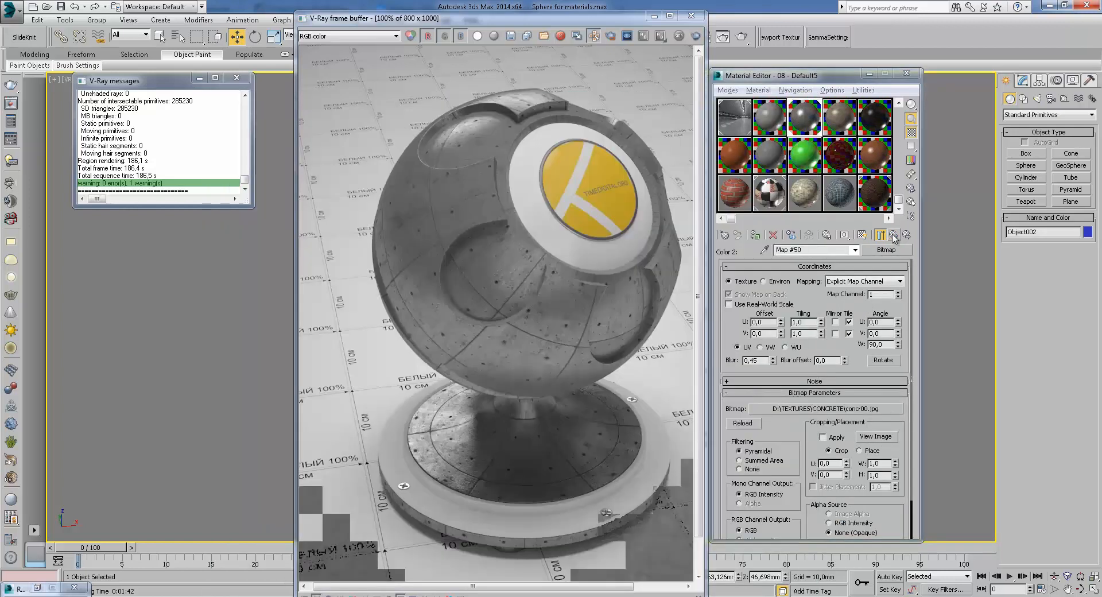
{"action": "left_click", "coordinate": [893, 235]}
{"action": "left_click", "coordinate": [894, 235]}
Review the base material's reflection and refraction parameters and scroll down to the maps list
{"action": "scroll", "coordinate": [849, 345], "scroll_direction": "down", "scroll_amount": 4}
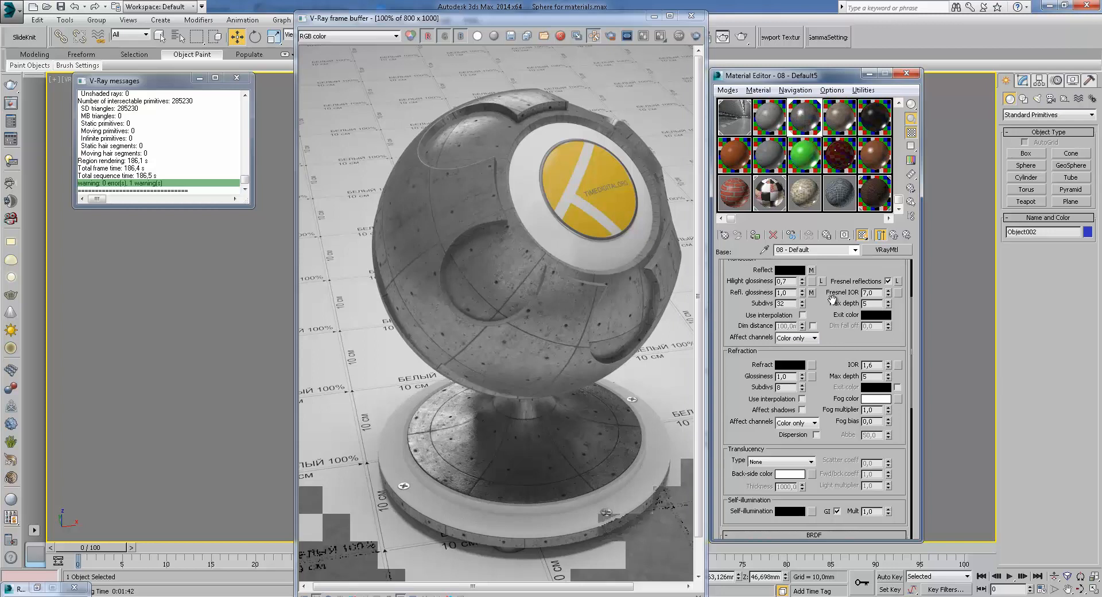
{"action": "scroll", "coordinate": [834, 309], "scroll_direction": "up", "scroll_amount": 3}
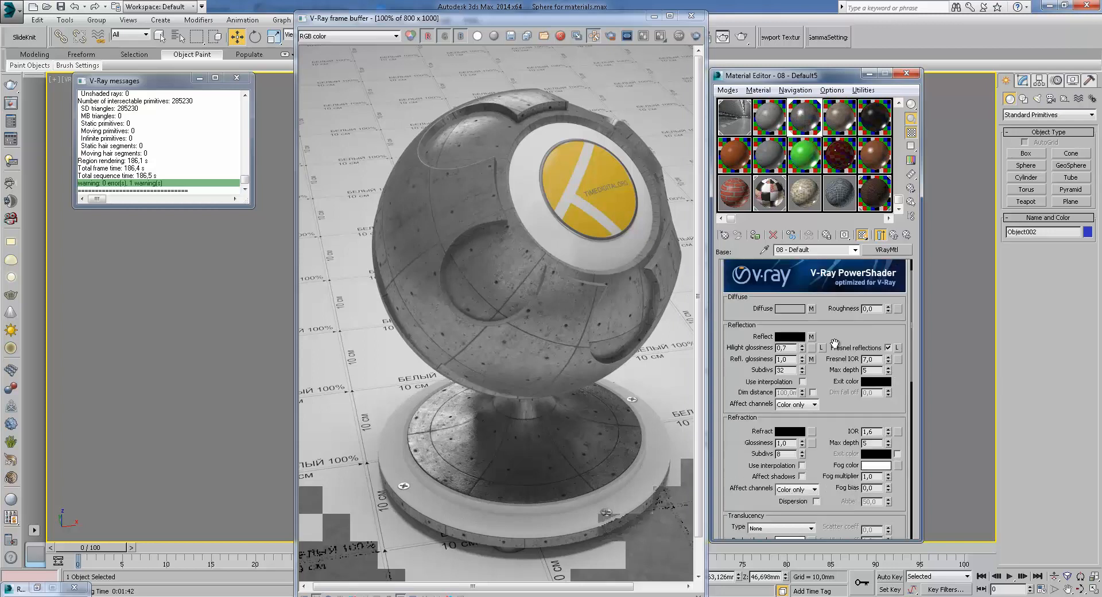
{"action": "double_click", "coordinate": [880, 368]}
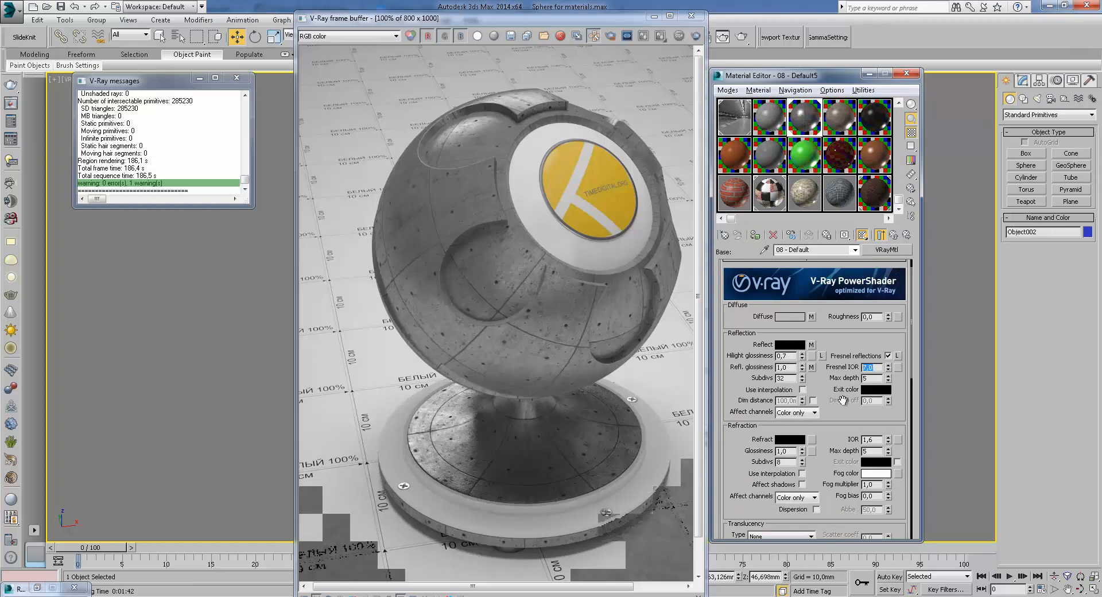
{"action": "scroll", "coordinate": [843, 400], "scroll_direction": "down", "scroll_amount": 3}
{"action": "key", "text": "Tab"}
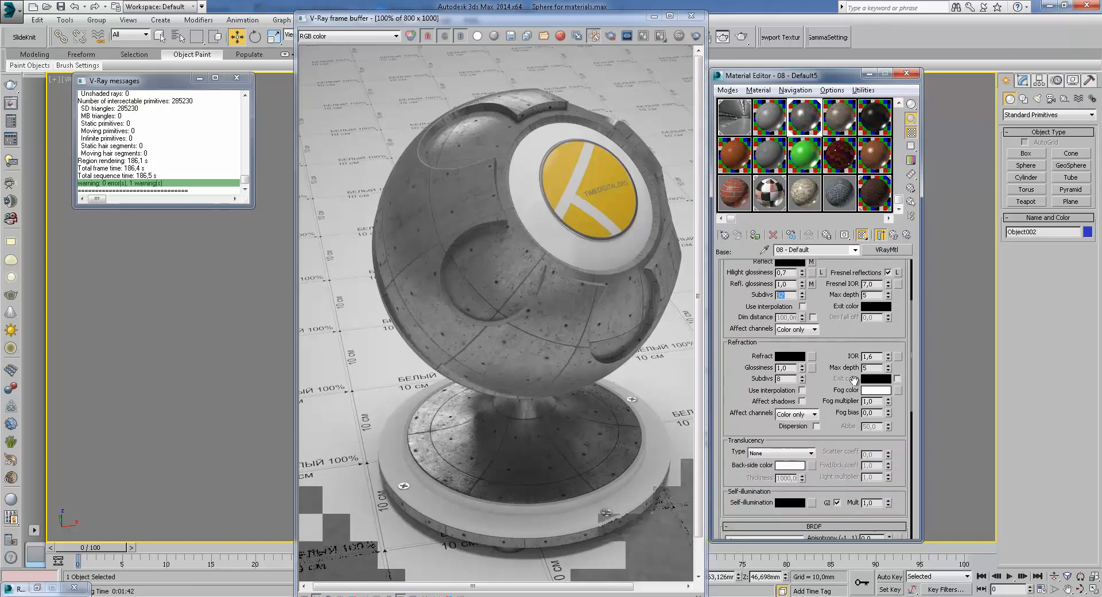
{"action": "scroll", "coordinate": [845, 418], "scroll_direction": "down", "scroll_amount": 10}
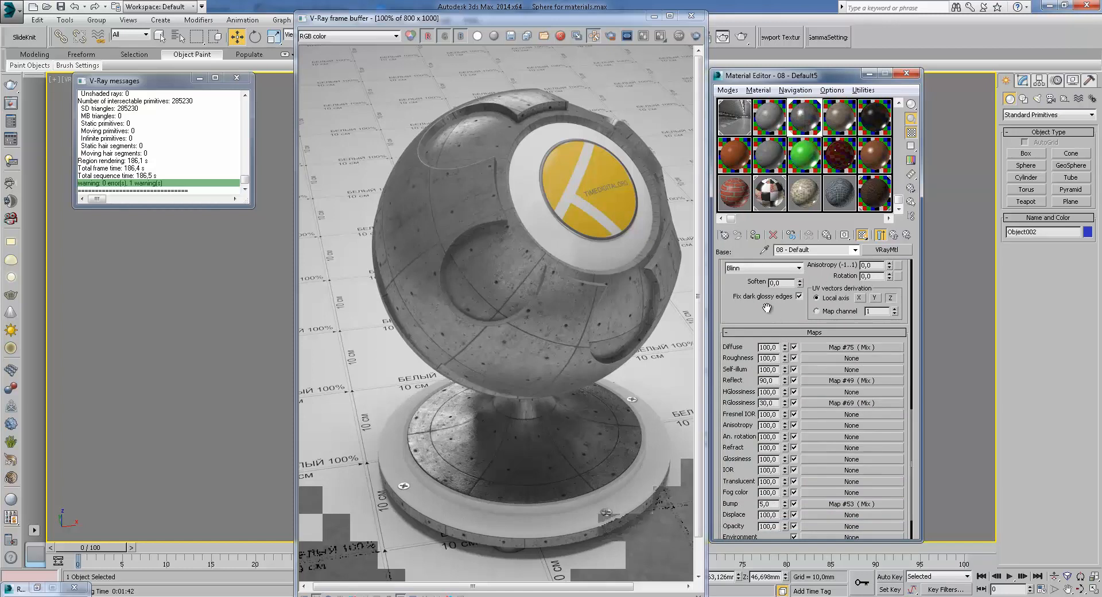
{"action": "scroll", "coordinate": [772, 318], "scroll_direction": "down", "scroll_amount": 2}
Open the Bump Mix map and inspect its Color #1 Reflect Mix map, returning to the Bump map
{"action": "left_click", "coordinate": [864, 458]}
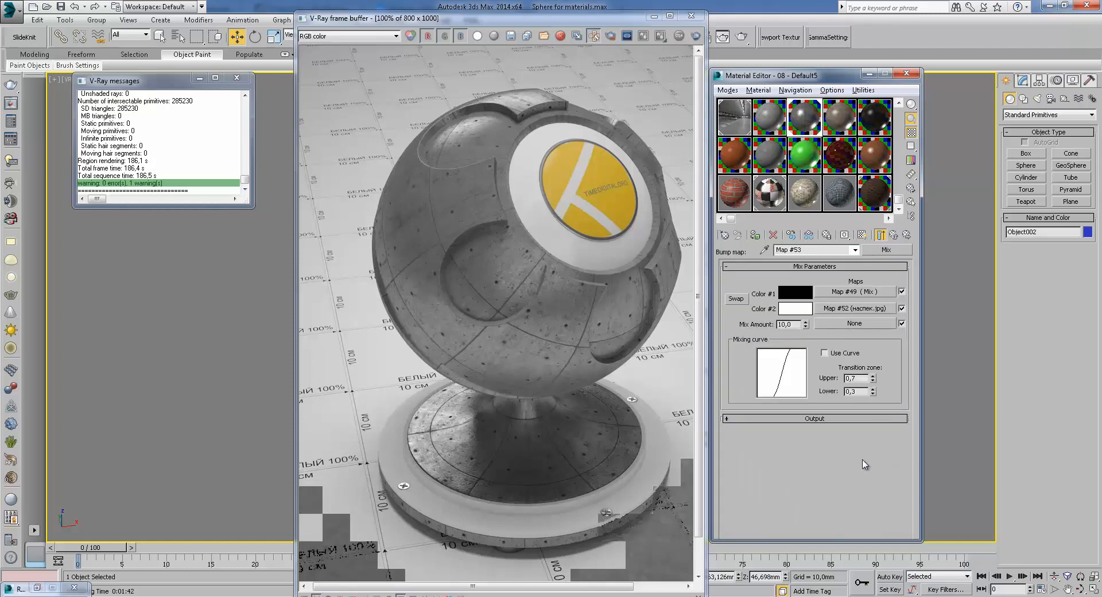
{"action": "left_click", "coordinate": [854, 292]}
{"action": "left_click", "coordinate": [895, 235]}
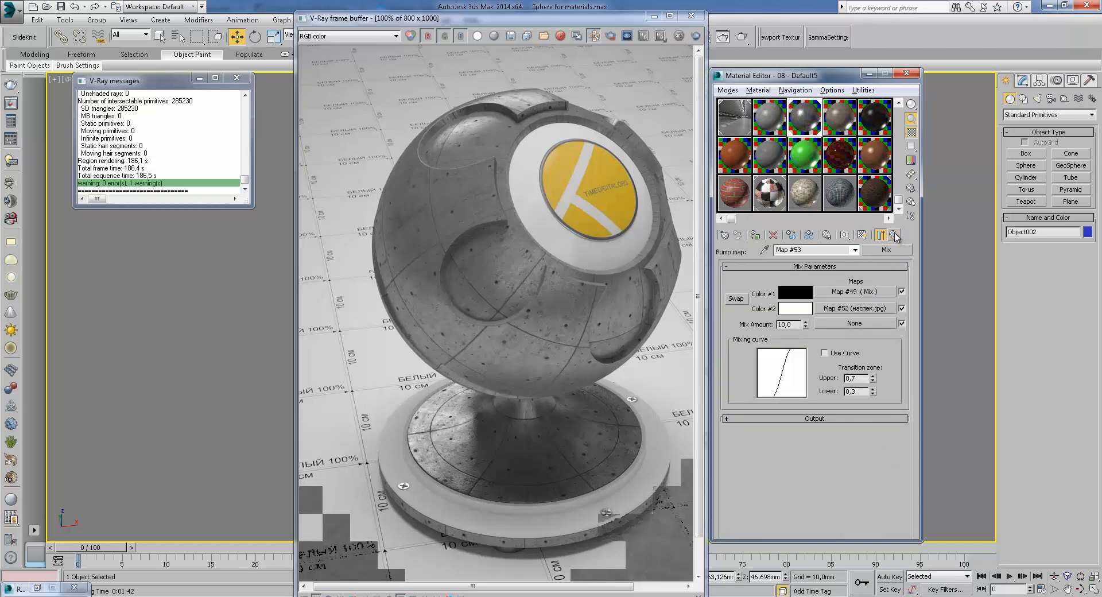
{"action": "left_click", "coordinate": [870, 295]}
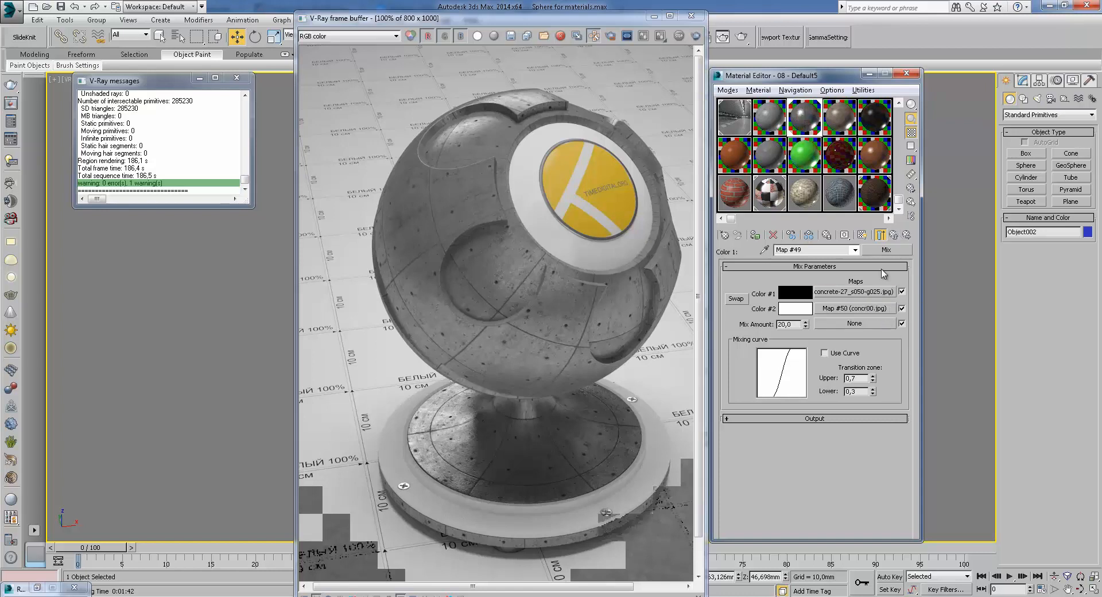
{"action": "left_click", "coordinate": [896, 238]}
{"action": "left_click", "coordinate": [894, 236]}
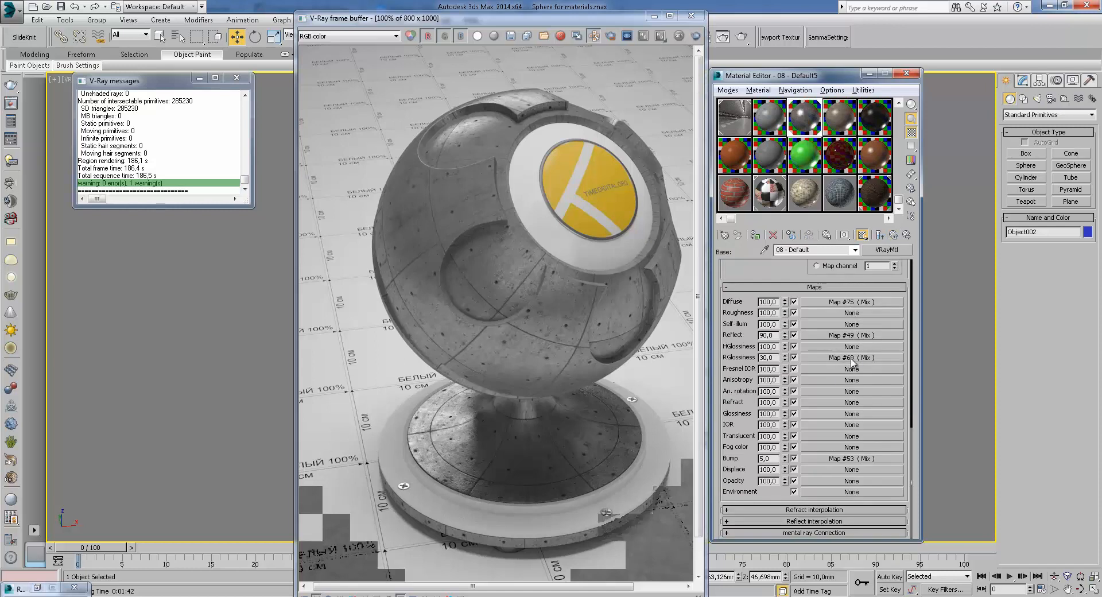
{"action": "left_click", "coordinate": [833, 459]}
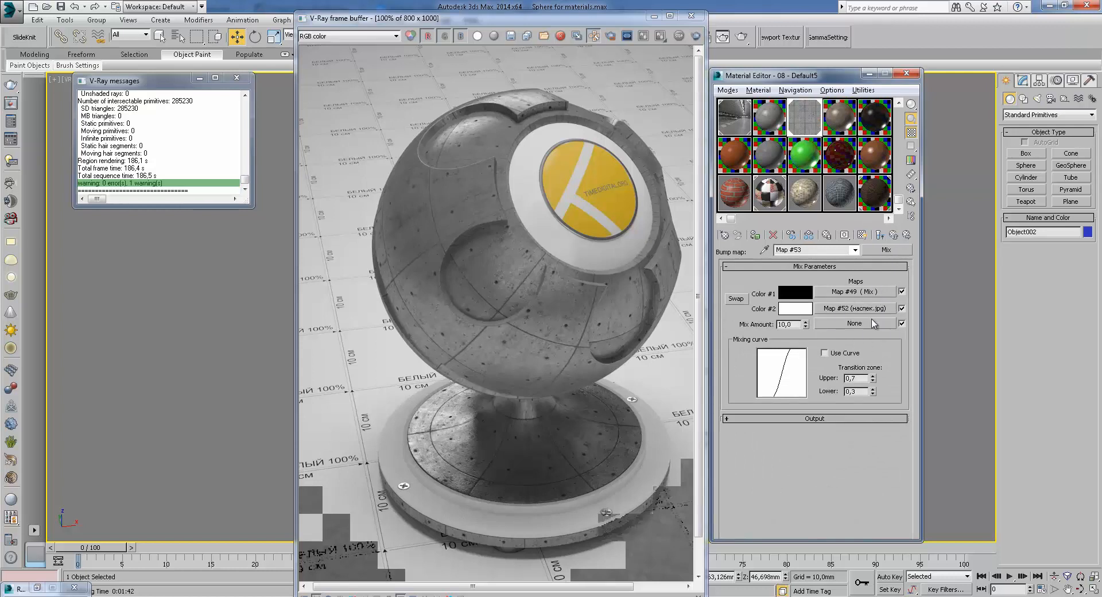
Open the Bump map's Color #1 Reflect Mix map, preview its sample in an enlarged window, and return to the Bump map
{"action": "left_click", "coordinate": [895, 235]}
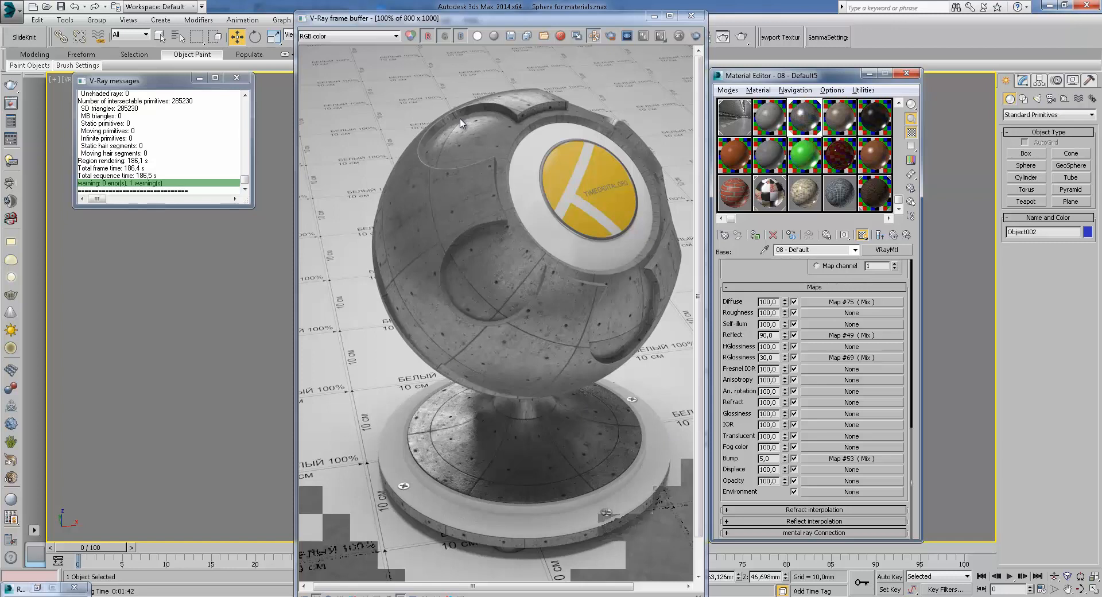
{"action": "left_click", "coordinate": [839, 460]}
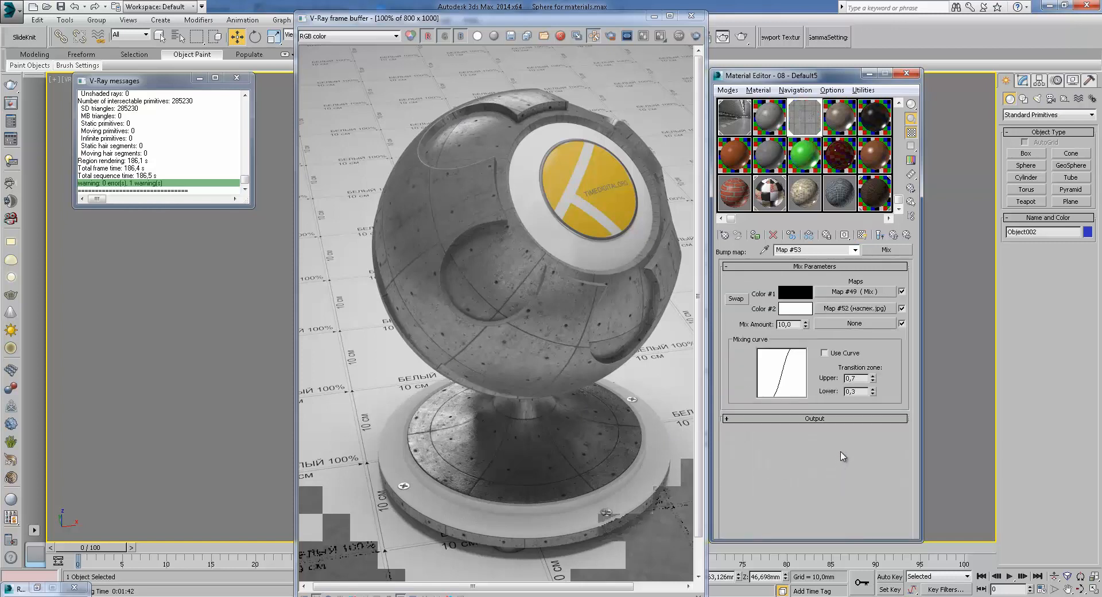
{"action": "left_click", "coordinate": [855, 293]}
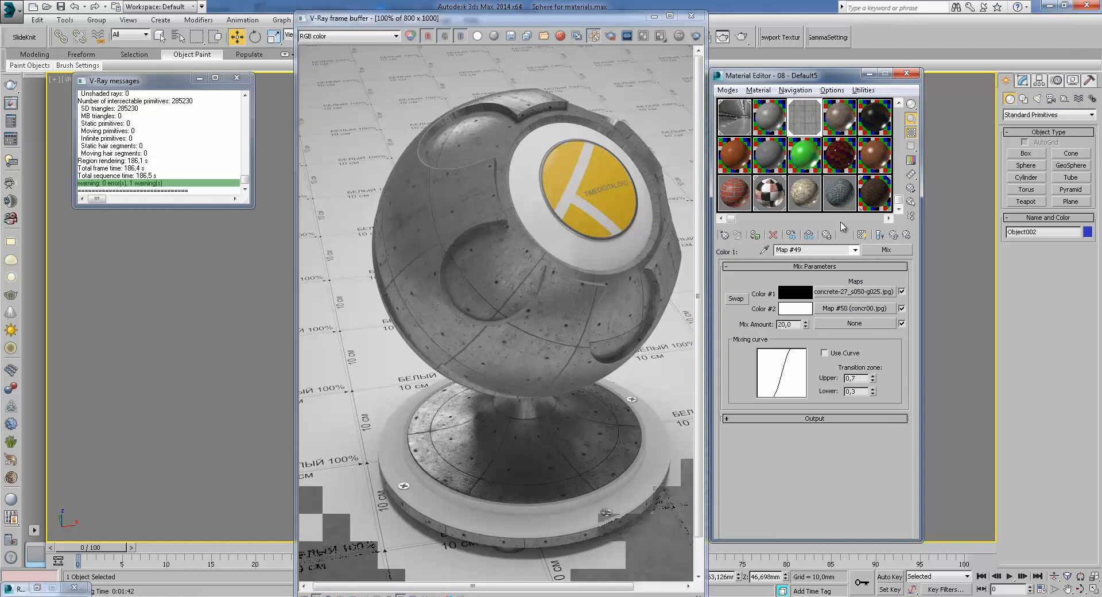
{"action": "double_click", "coordinate": [809, 104]}
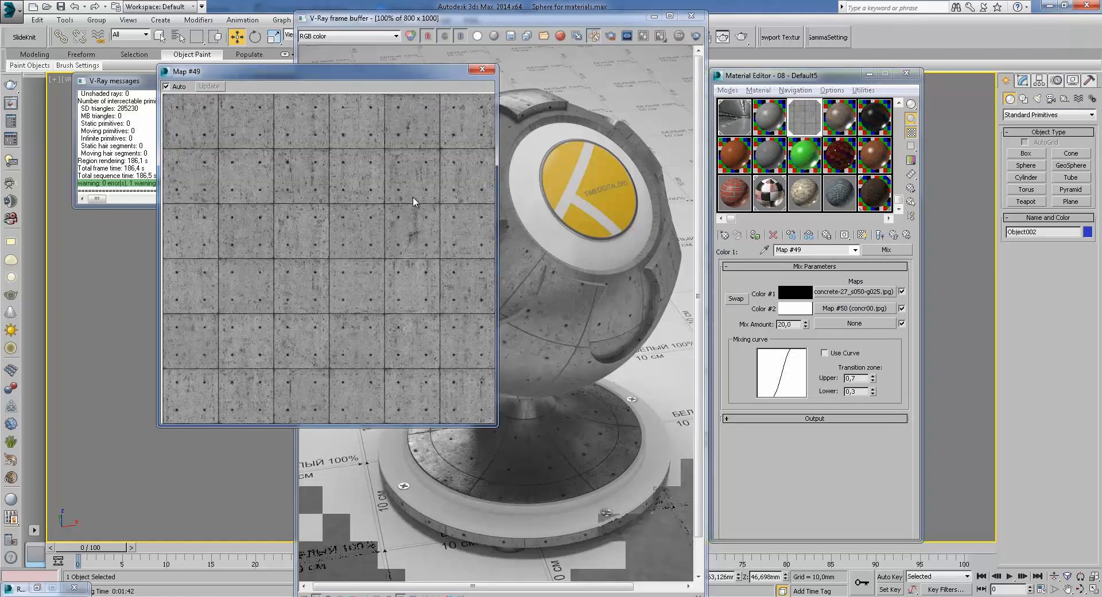
{"action": "left_click", "coordinate": [482, 69]}
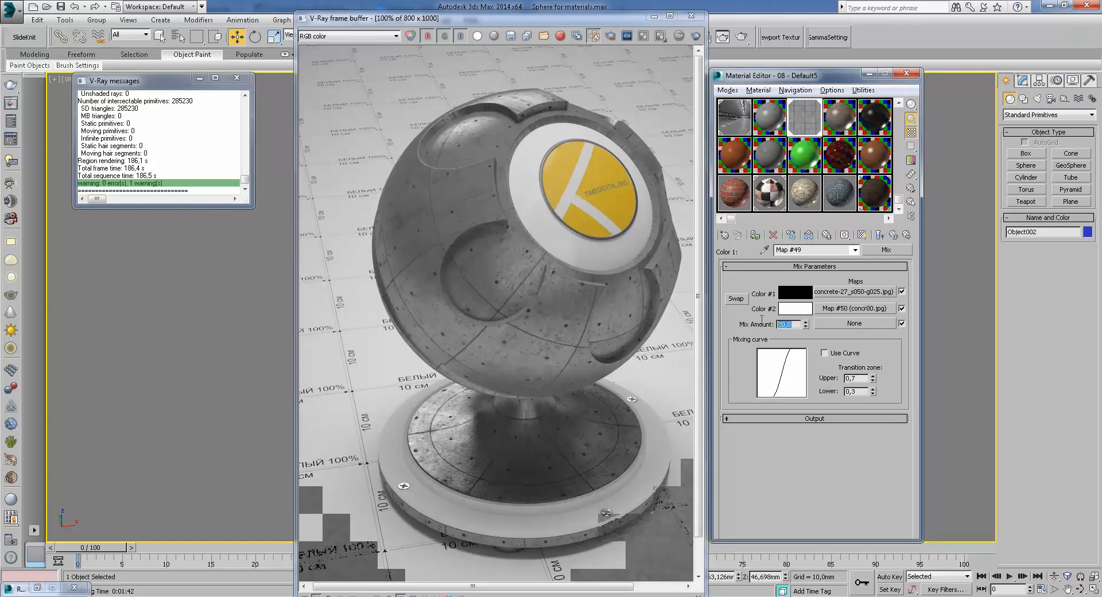
{"action": "left_click", "coordinate": [879, 235]}
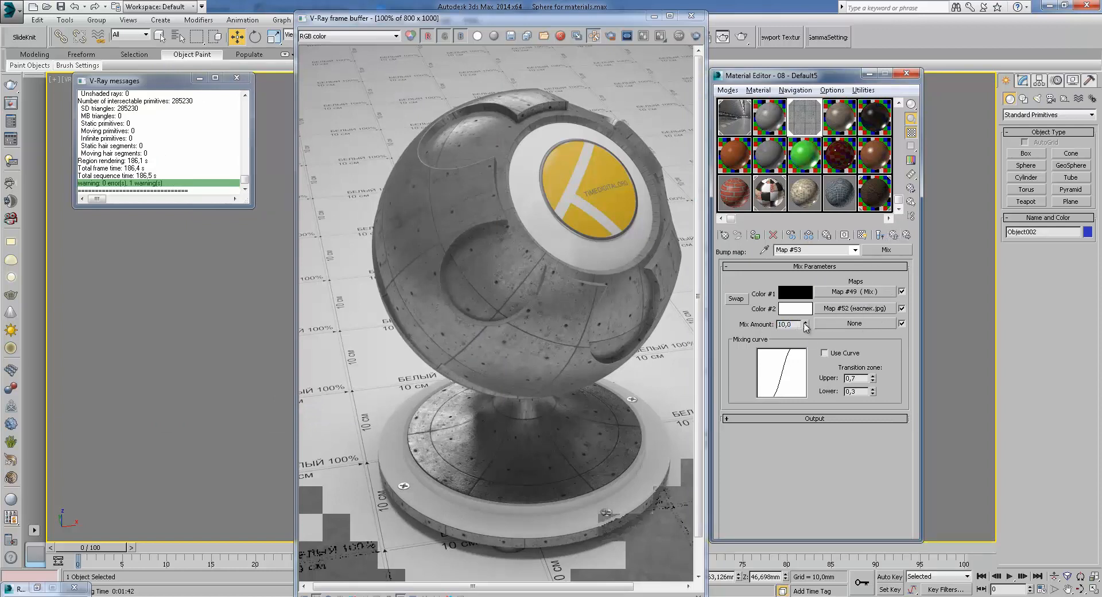
Inspect the Bump map's mix amount and Color #2 map, then go back up to the base material
{"action": "double_click", "coordinate": [782, 328]}
{"action": "left_click", "coordinate": [867, 310]}
{"action": "left_click", "coordinate": [893, 235]}
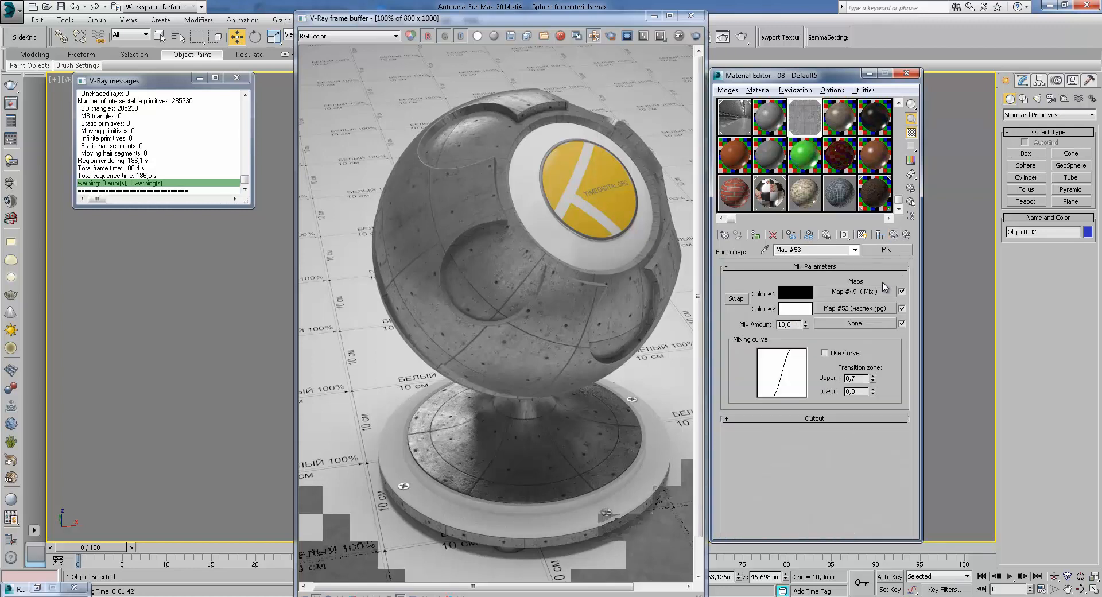
{"action": "left_click", "coordinate": [895, 235]}
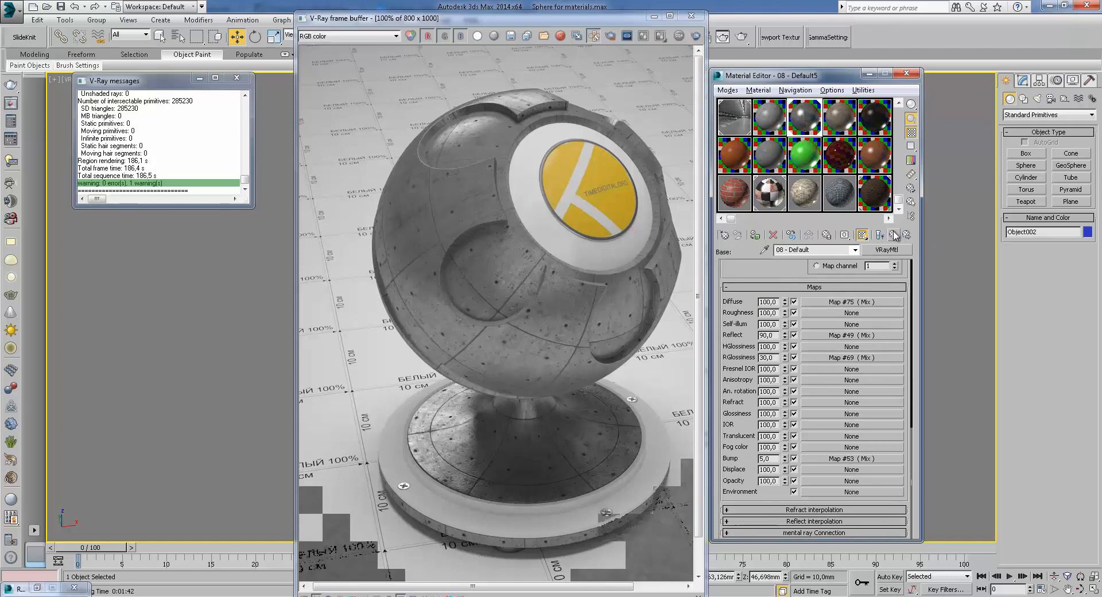
Open the blend material's coat material 1 and review its parameters and maps, returning to the blend material
{"action": "left_click", "coordinate": [894, 235]}
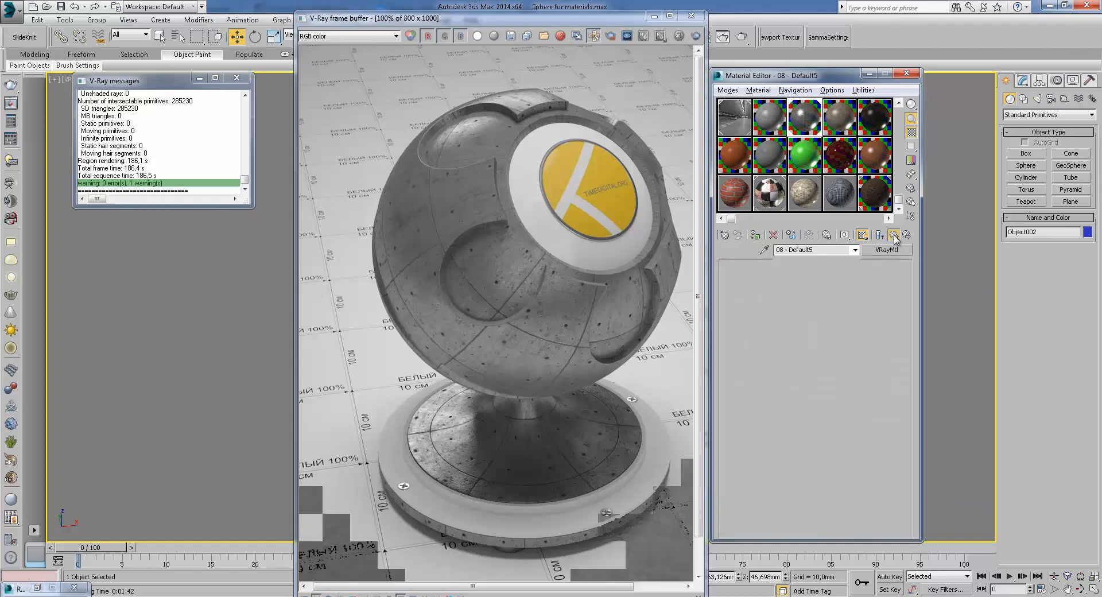
{"action": "left_click", "coordinate": [774, 350]}
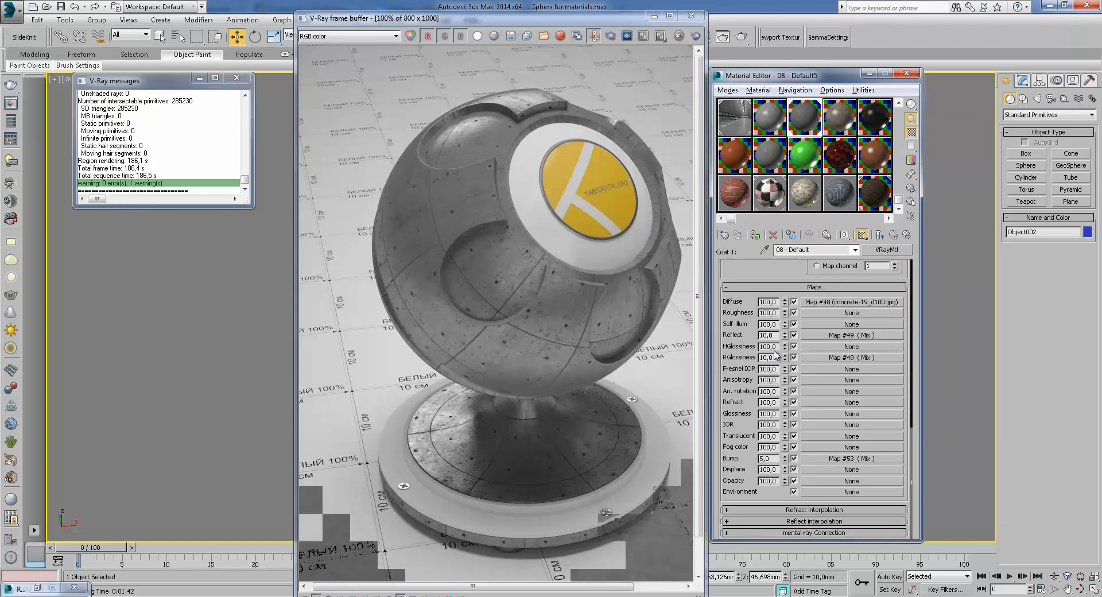
{"action": "scroll", "coordinate": [821, 276], "scroll_direction": "up", "scroll_amount": 10}
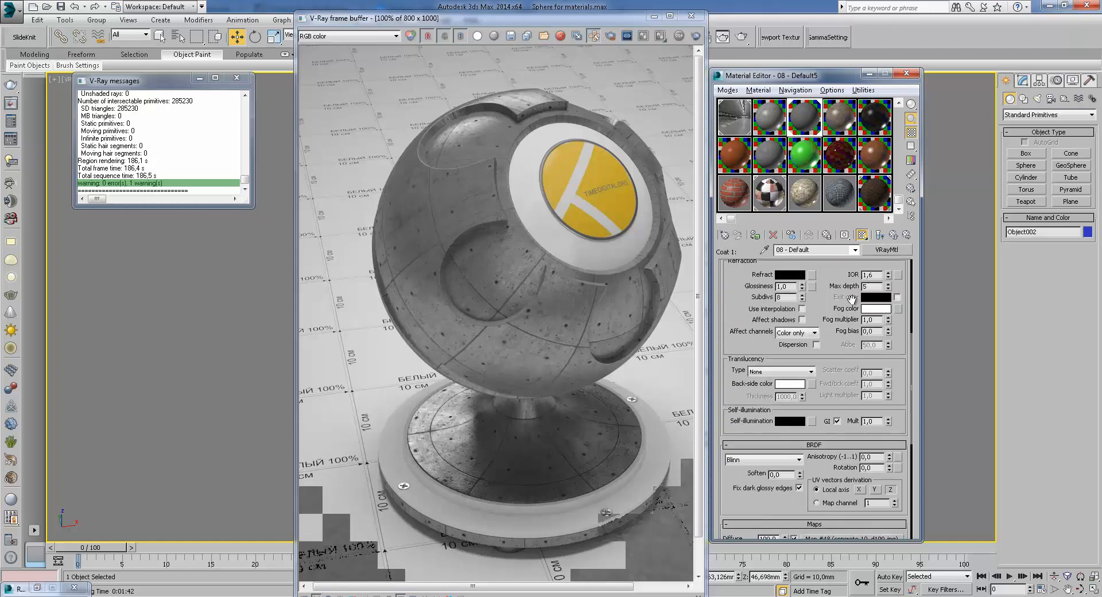
{"action": "scroll", "coordinate": [851, 468], "scroll_direction": "down", "scroll_amount": 8}
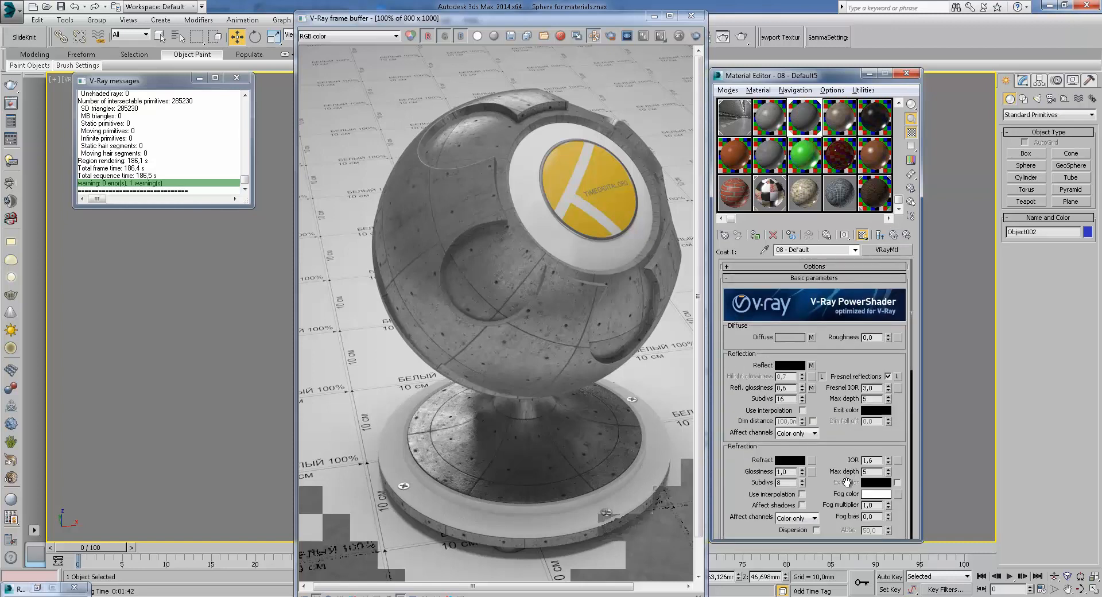
{"action": "left_click", "coordinate": [898, 235]}
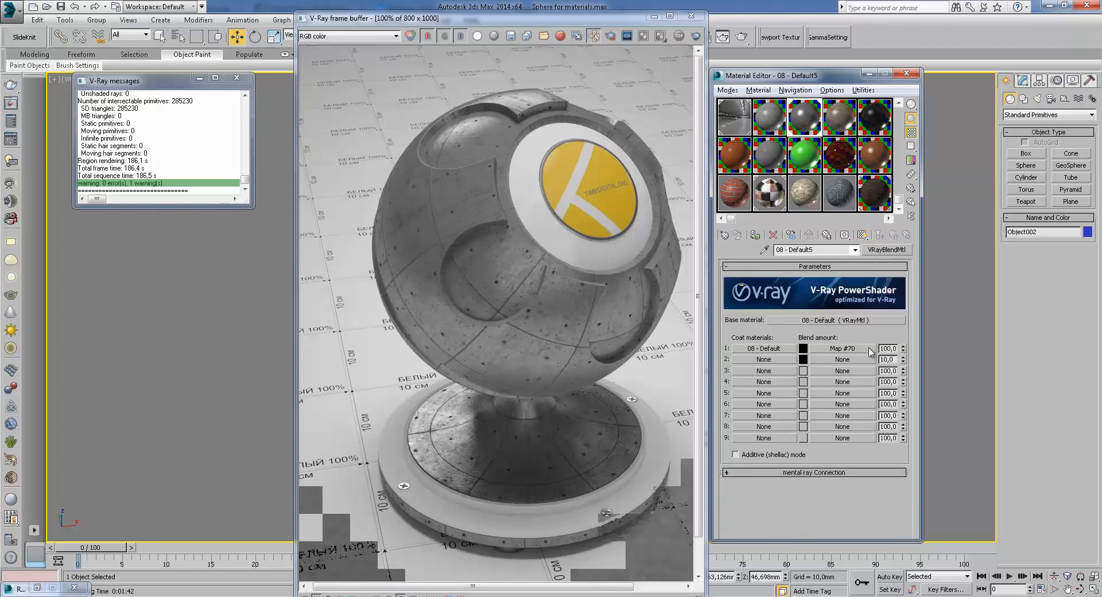
Open the coat's blend amount Mix map and view its Color #1 dirt bitmap image, returning to the Mix map
{"action": "left_click", "coordinate": [864, 353]}
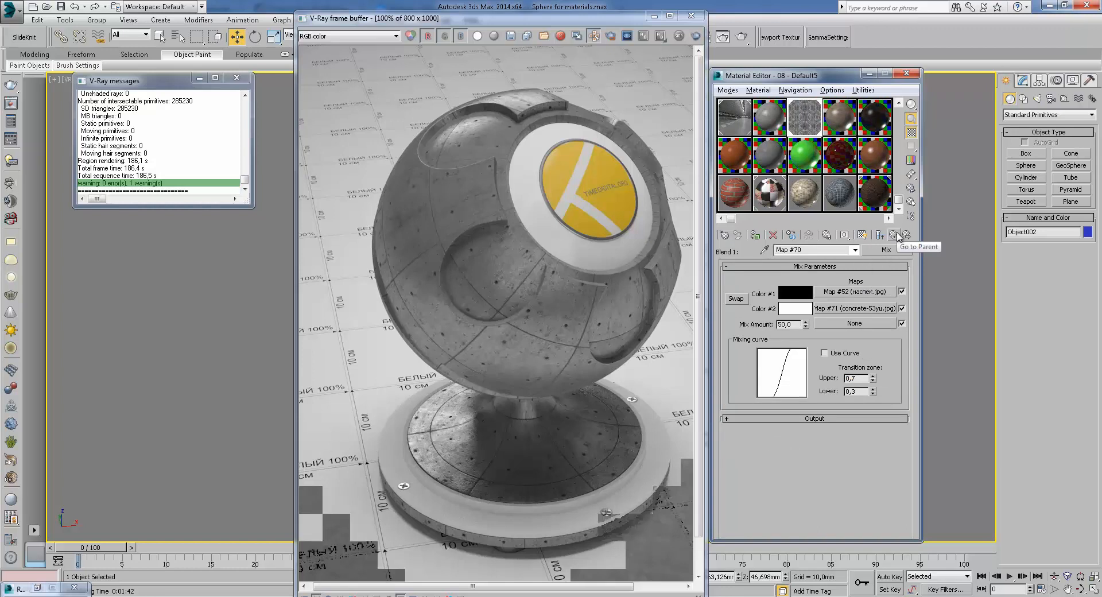
{"action": "left_click", "coordinate": [881, 293]}
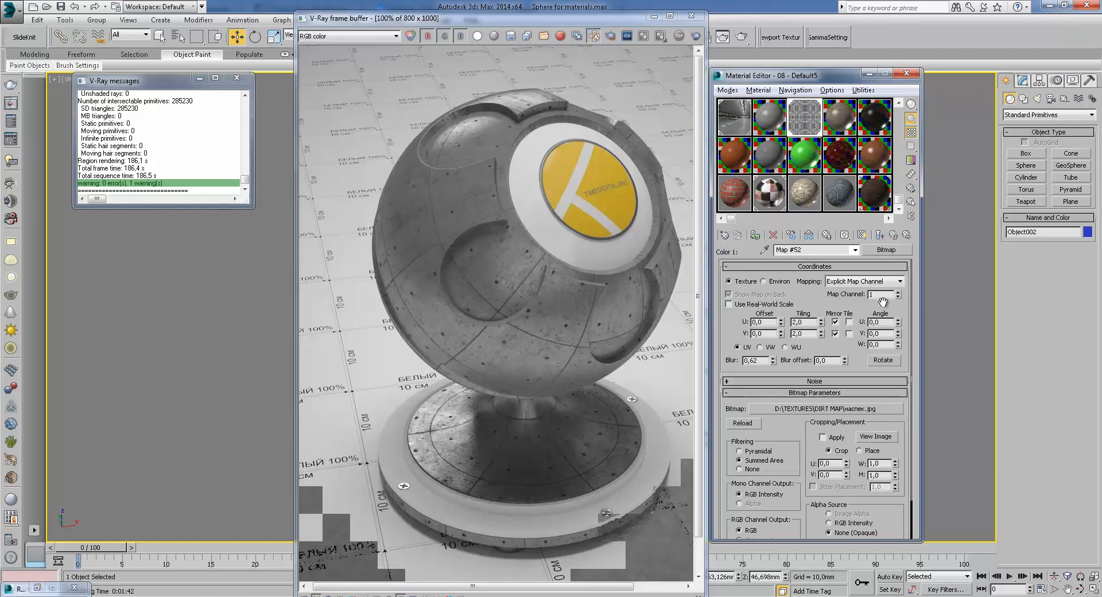
{"action": "left_click", "coordinate": [876, 436]}
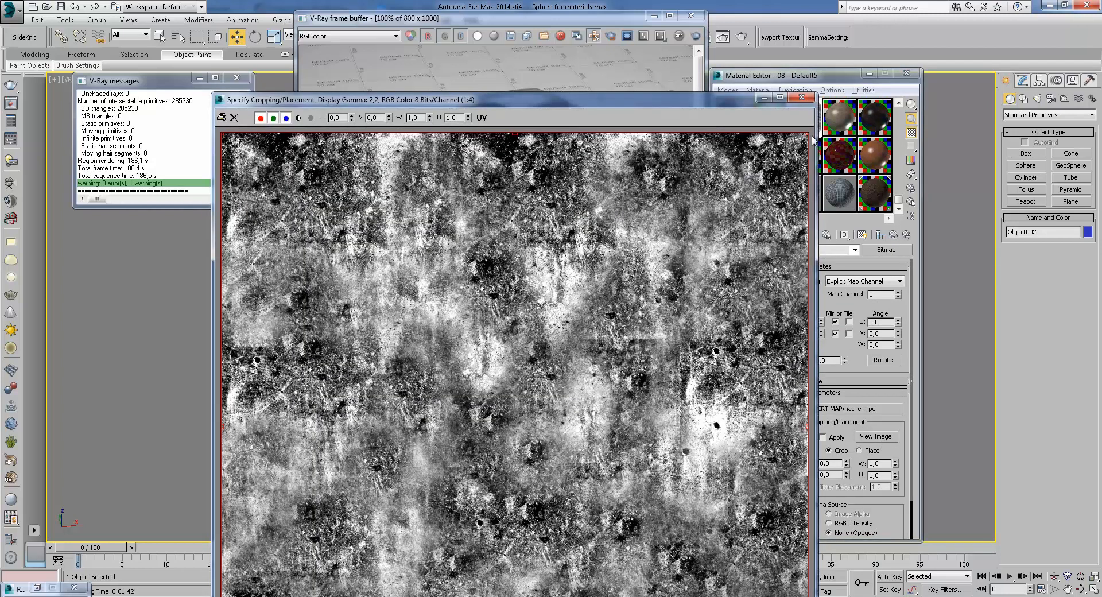
{"action": "left_click", "coordinate": [801, 99]}
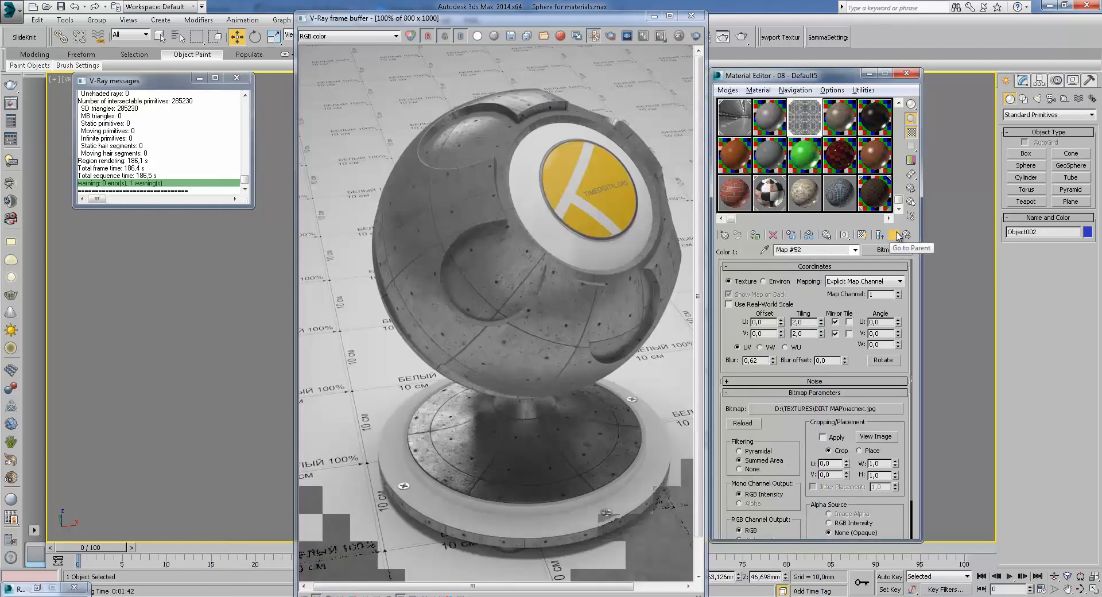
{"action": "left_click", "coordinate": [895, 235]}
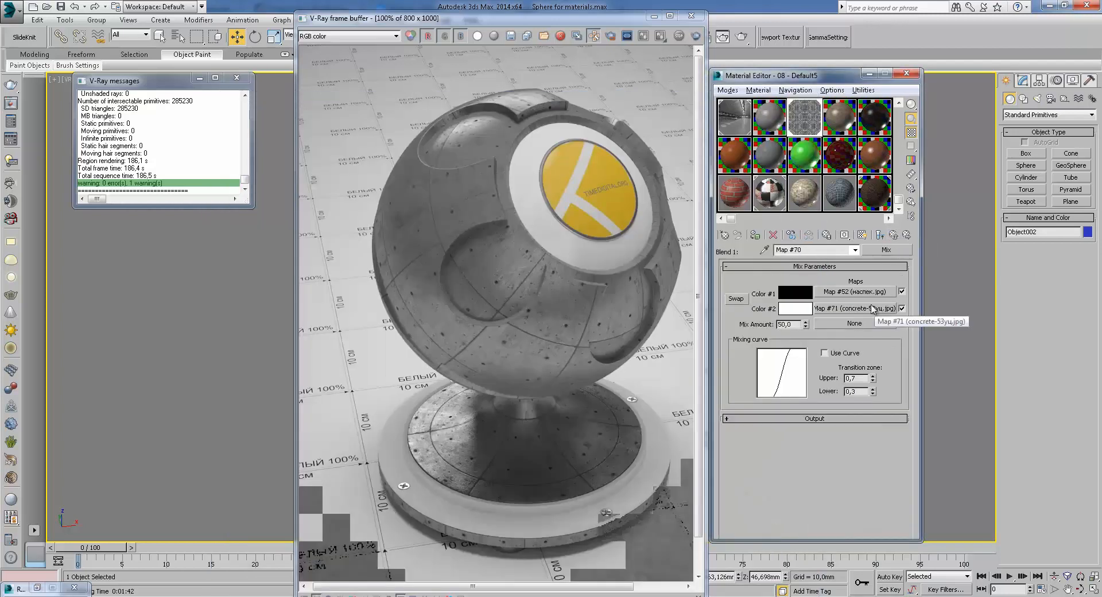
Open the blend Mix map's Color #2 concrete bitmap and view its image
{"action": "left_click", "coordinate": [864, 292]}
{"action": "left_click", "coordinate": [894, 235]}
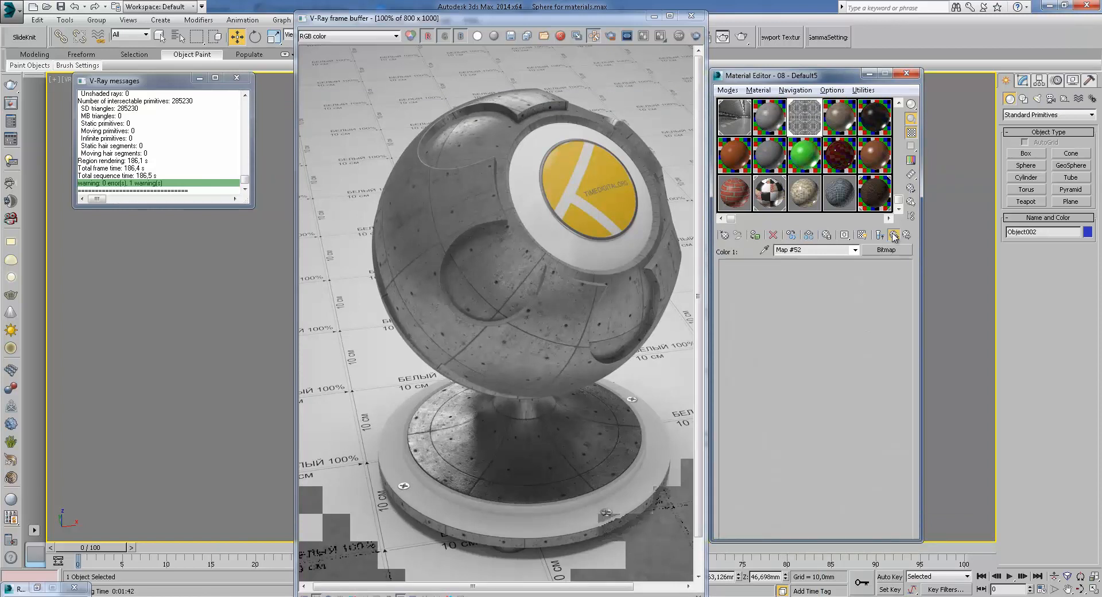
{"action": "left_click", "coordinate": [875, 317]}
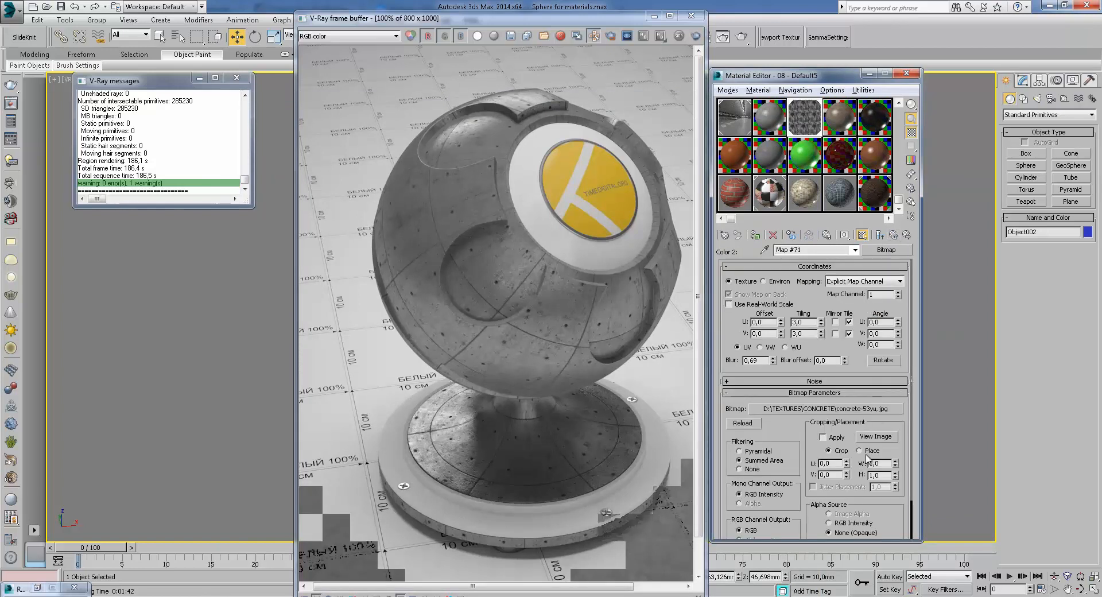
{"action": "left_click", "coordinate": [876, 436]}
{"action": "left_click", "coordinate": [804, 99]}
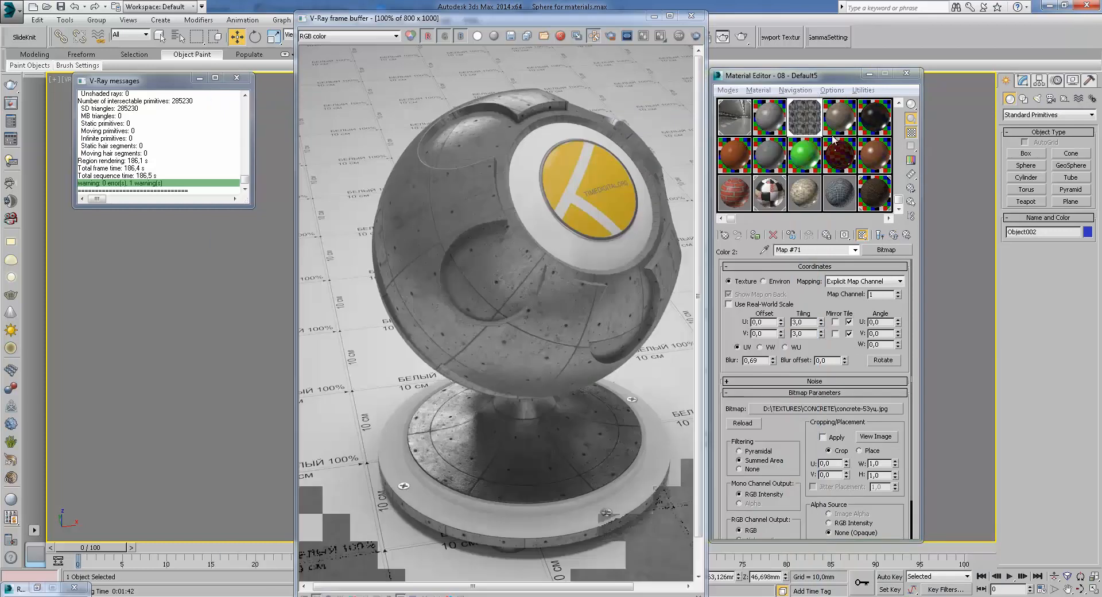
Return to the top-level blend material and preview its sample sphere in an enlarged window
{"action": "left_click", "coordinate": [895, 235]}
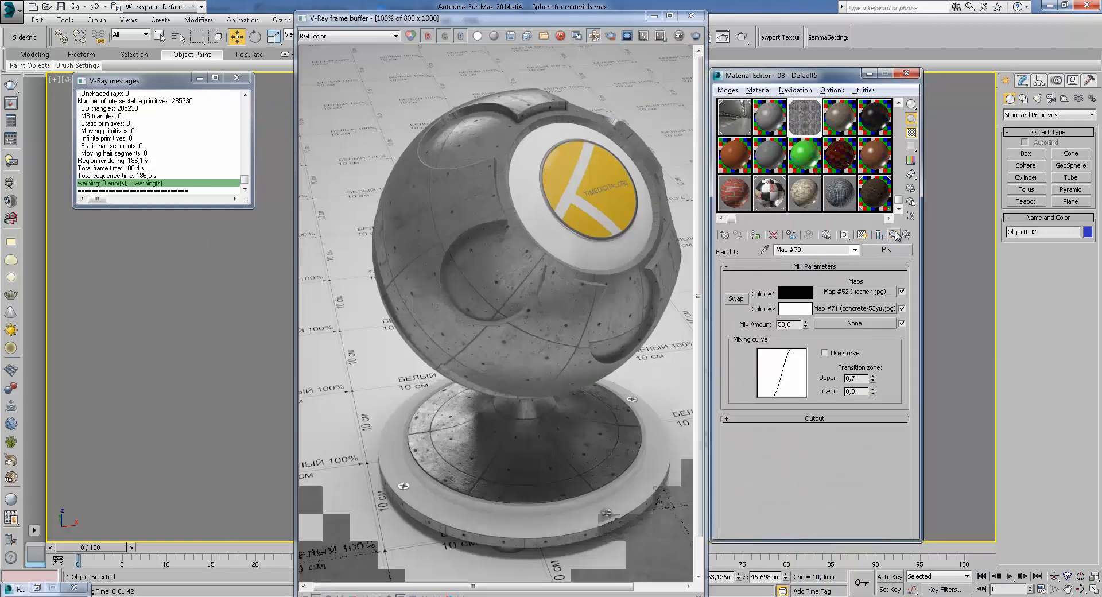
{"action": "left_click", "coordinate": [896, 235]}
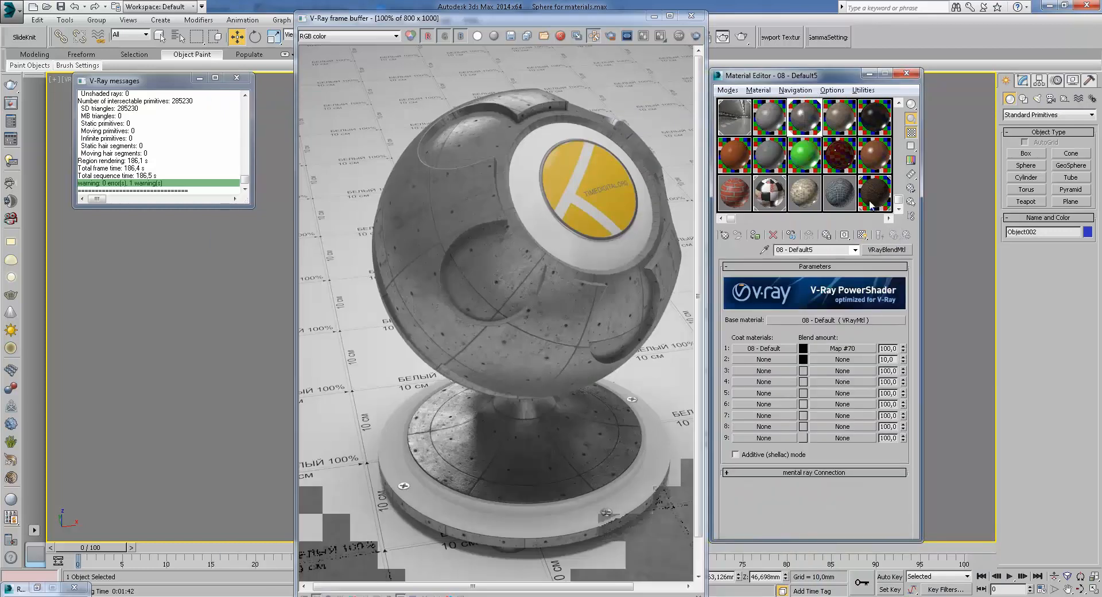
{"action": "double_click", "coordinate": [814, 120]}
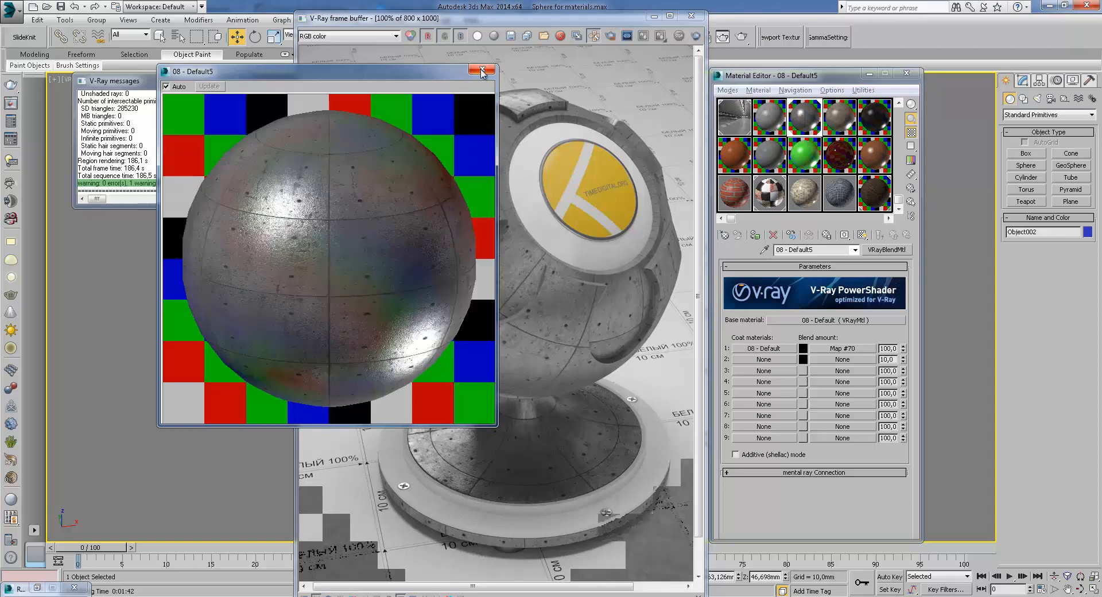
{"action": "left_click", "coordinate": [481, 71]}
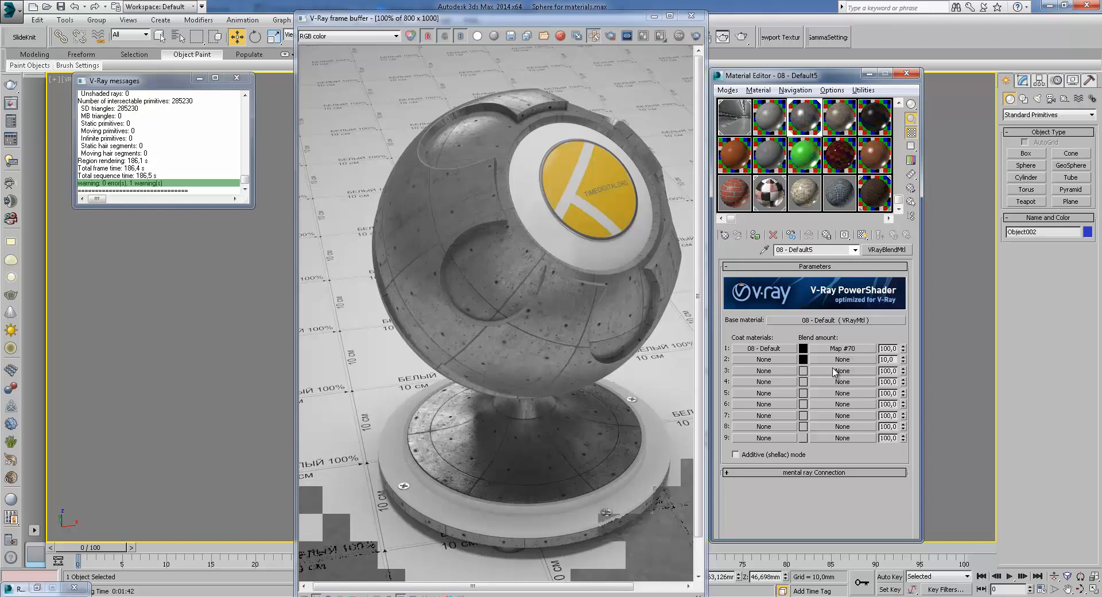
Close the V-Ray frame buffer and the V-Ray messages windows
{"action": "left_click", "coordinate": [850, 128]}
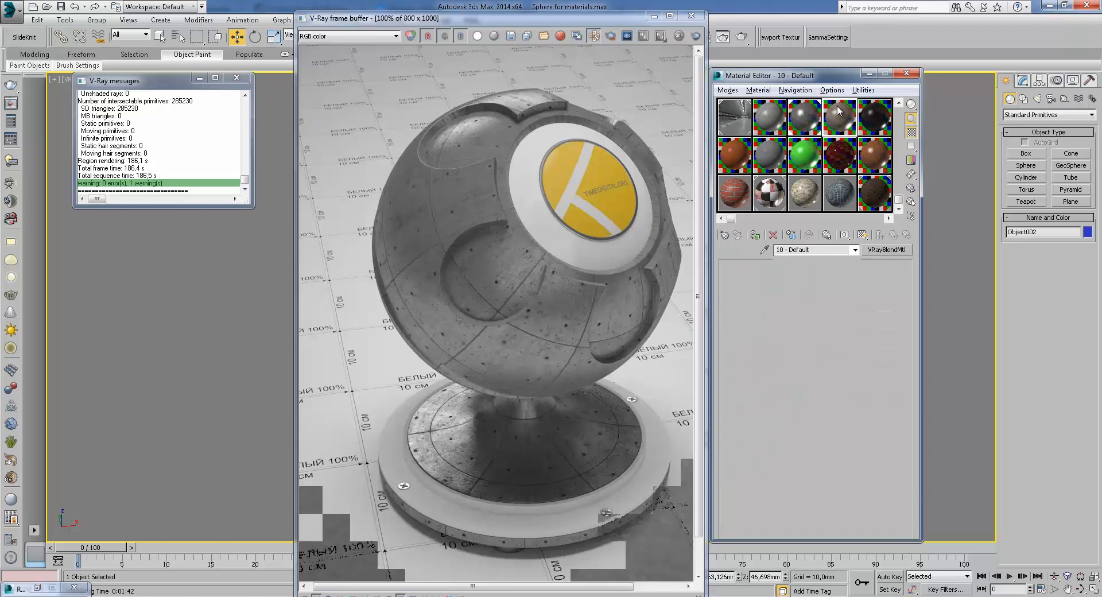
{"action": "left_click", "coordinate": [690, 17]}
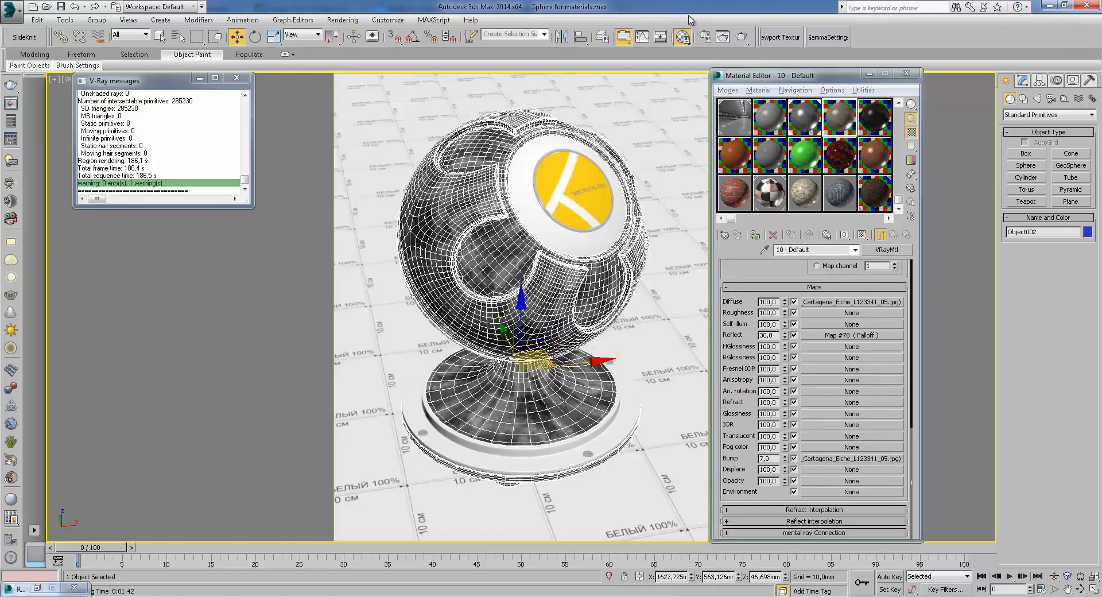
{"action": "left_click", "coordinate": [747, 252]}
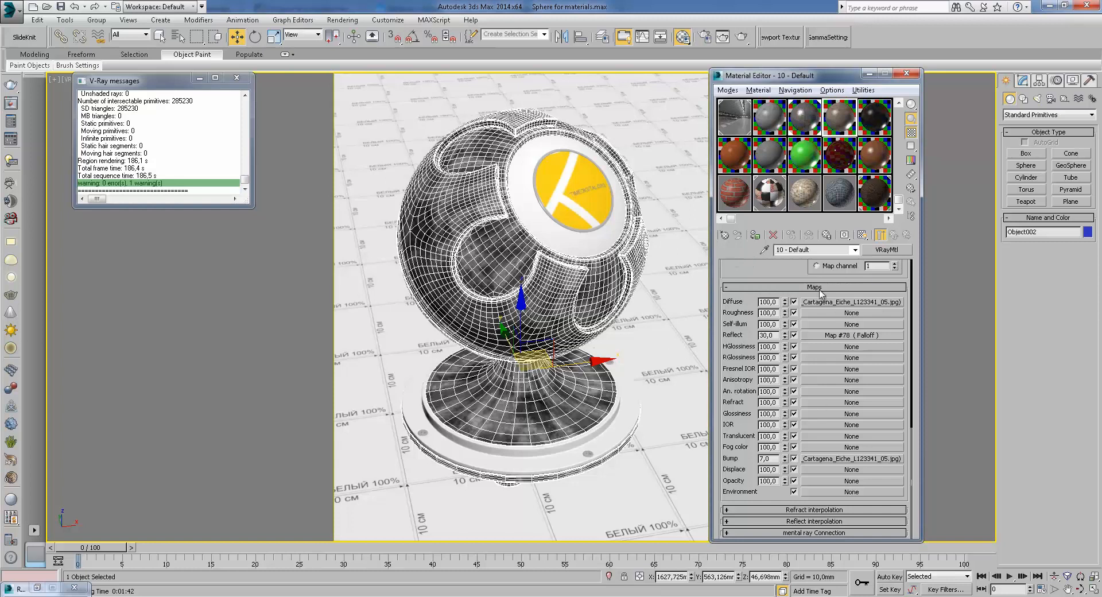
{"action": "left_click", "coordinate": [807, 128]}
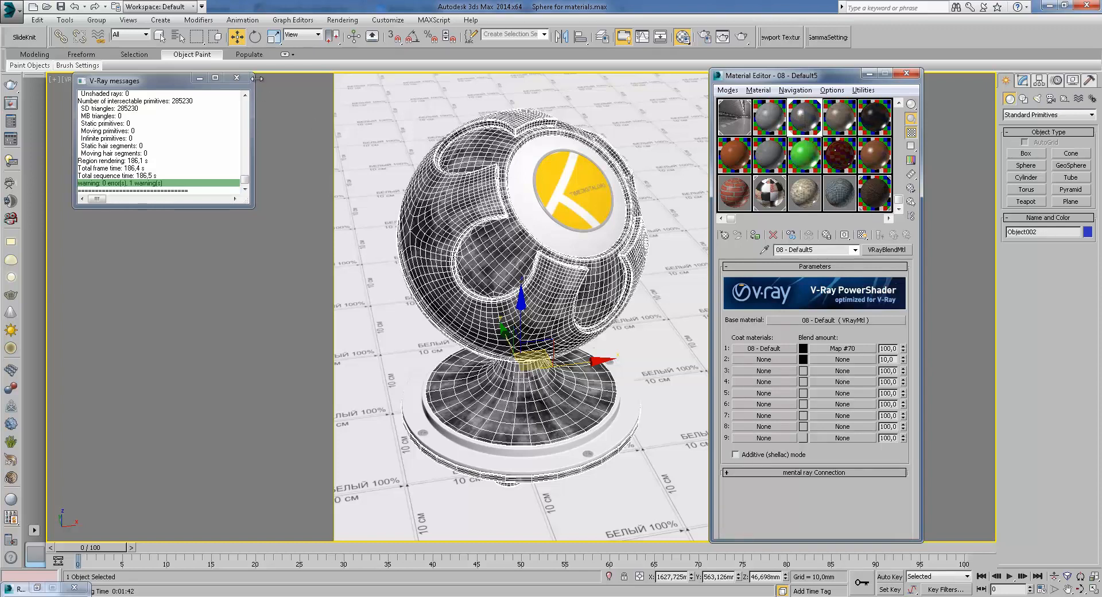
{"action": "left_click", "coordinate": [237, 78]}
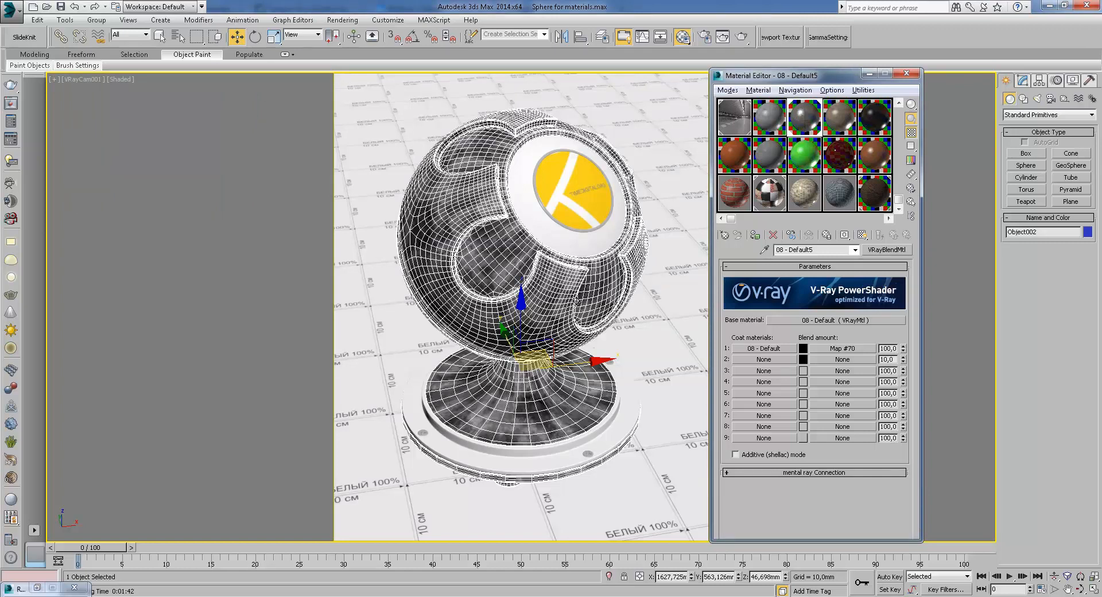
Select the wood material 10 - Default and assign it to the selected object
{"action": "left_click", "coordinate": [844, 129]}
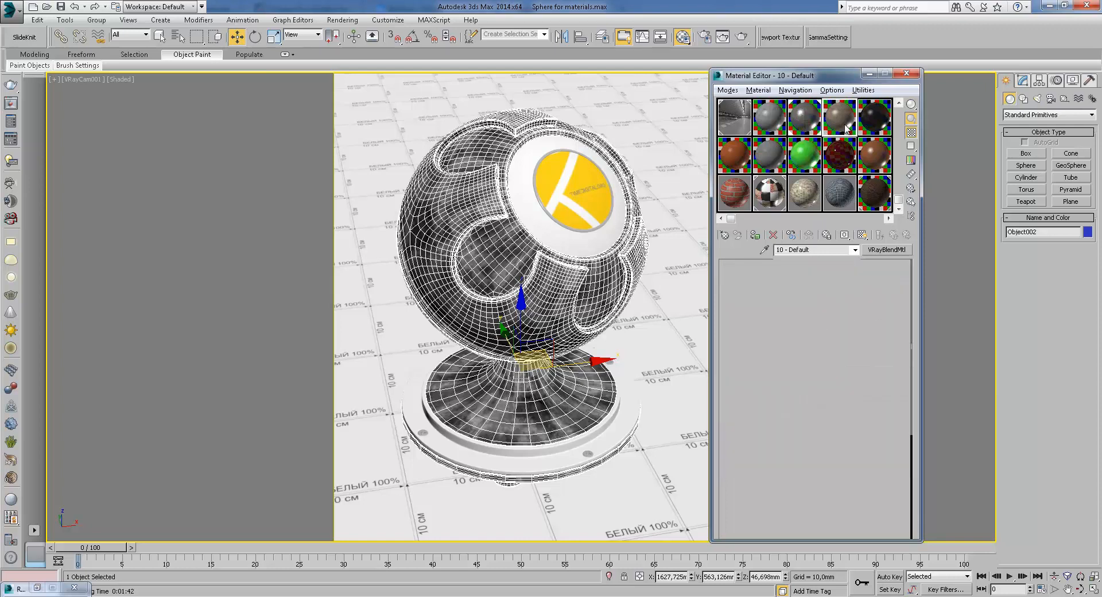
{"action": "left_click", "coordinate": [756, 235]}
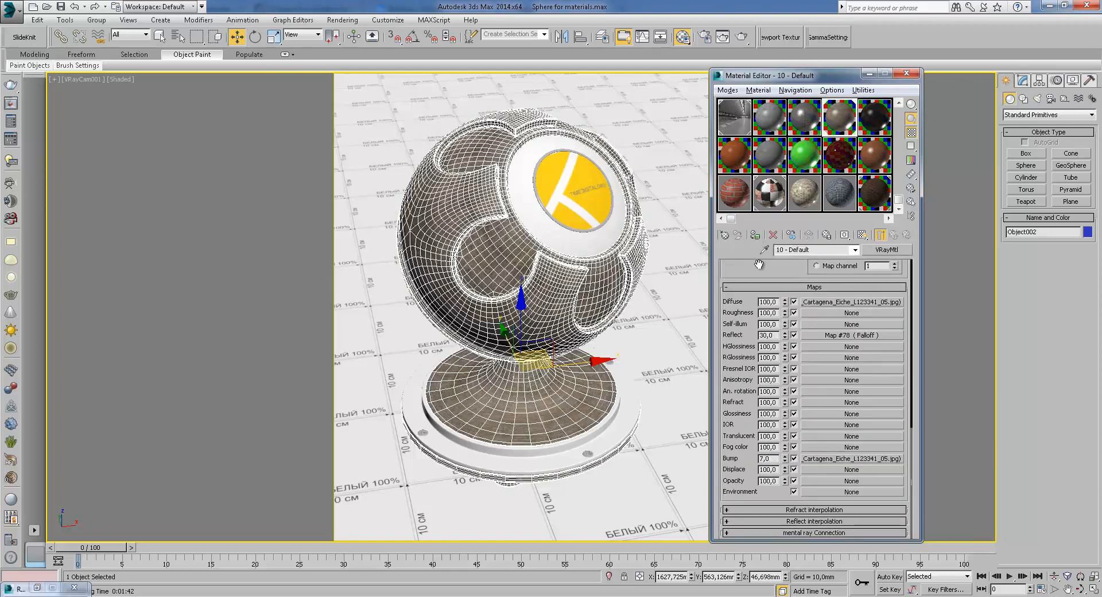
Render the camera view and zoom and pan around the frame buffer to inspect the wood surface
{"action": "left_click", "coordinate": [741, 39]}
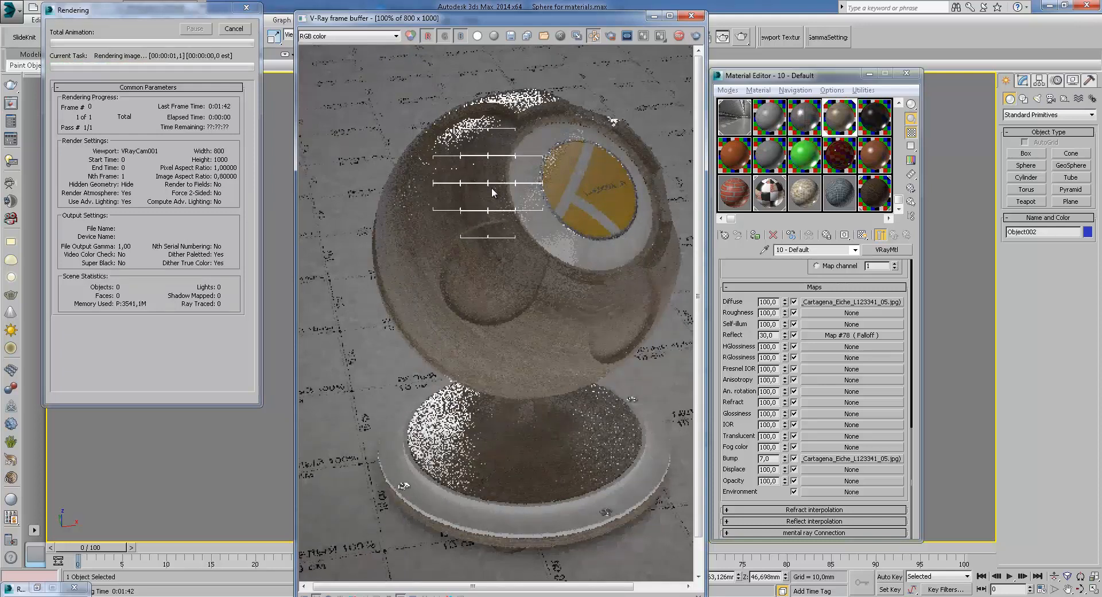
{"action": "scroll", "coordinate": [488, 184], "scroll_direction": "up", "scroll_amount": 1}
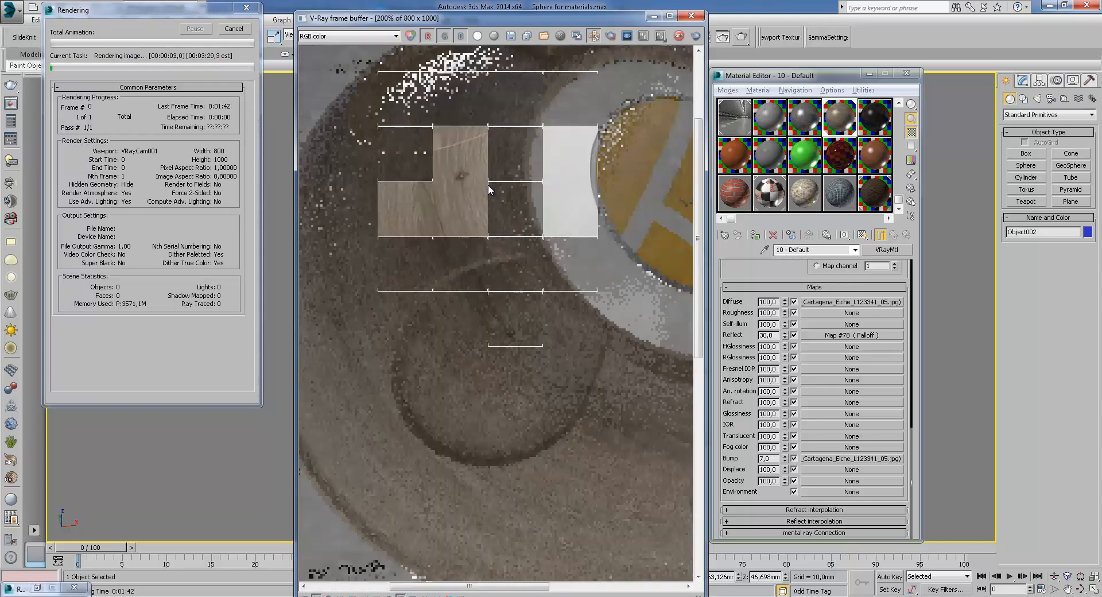
{"action": "middle_click_drag", "start_coordinate": [488, 185], "coordinate": [572, 343]}
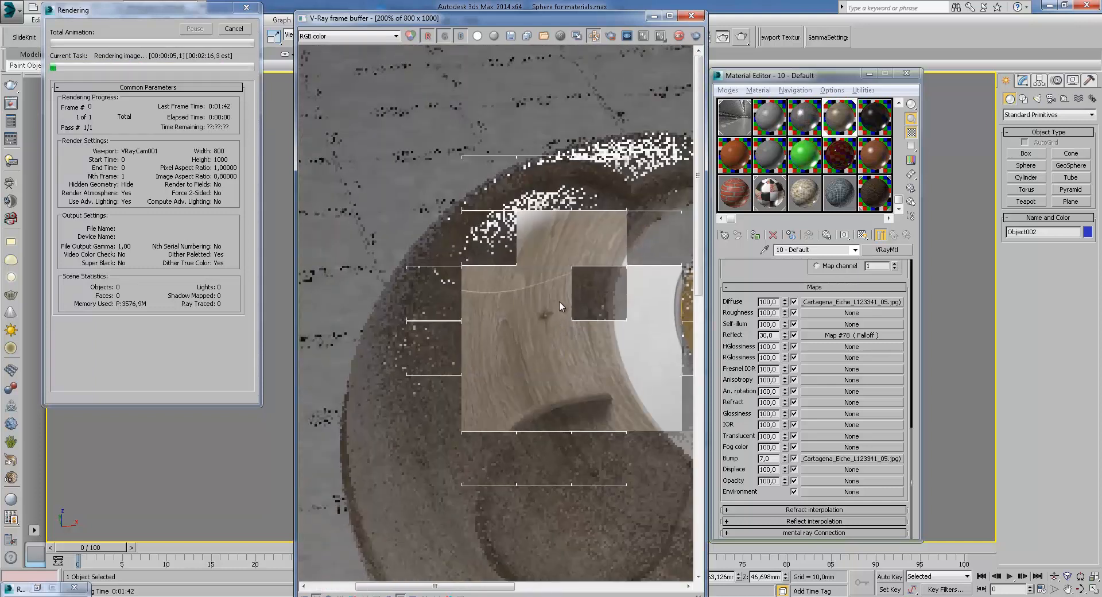
{"action": "middle_click_drag", "start_coordinate": [560, 301], "coordinate": [505, 340]}
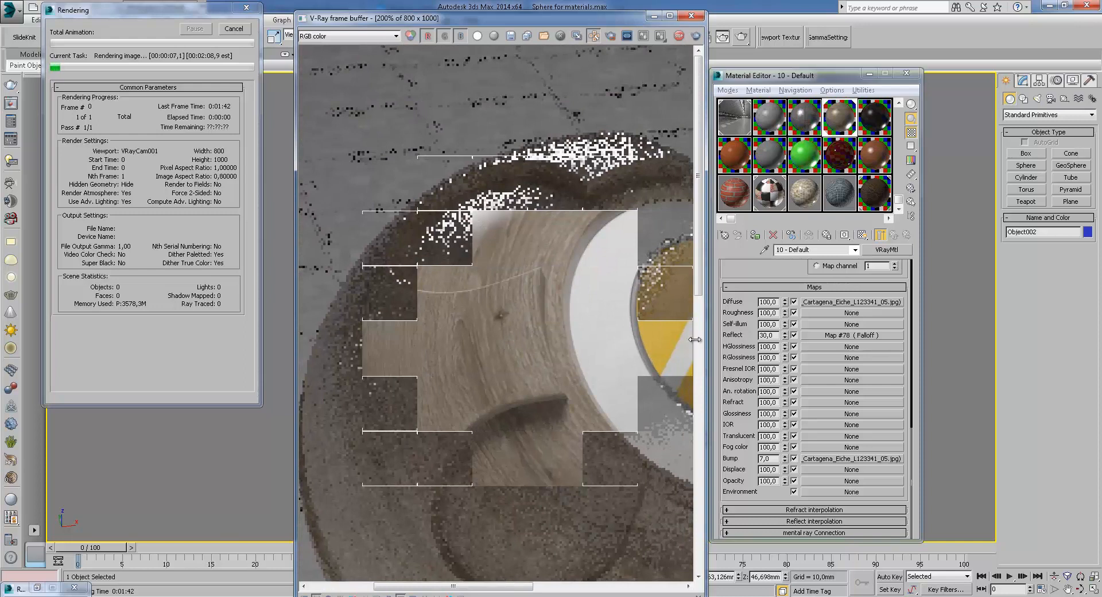
{"action": "middle_click_drag", "start_coordinate": [603, 312], "coordinate": [606, 253]}
{"action": "scroll", "coordinate": [603, 252], "scroll_direction": "down", "scroll_amount": 2}
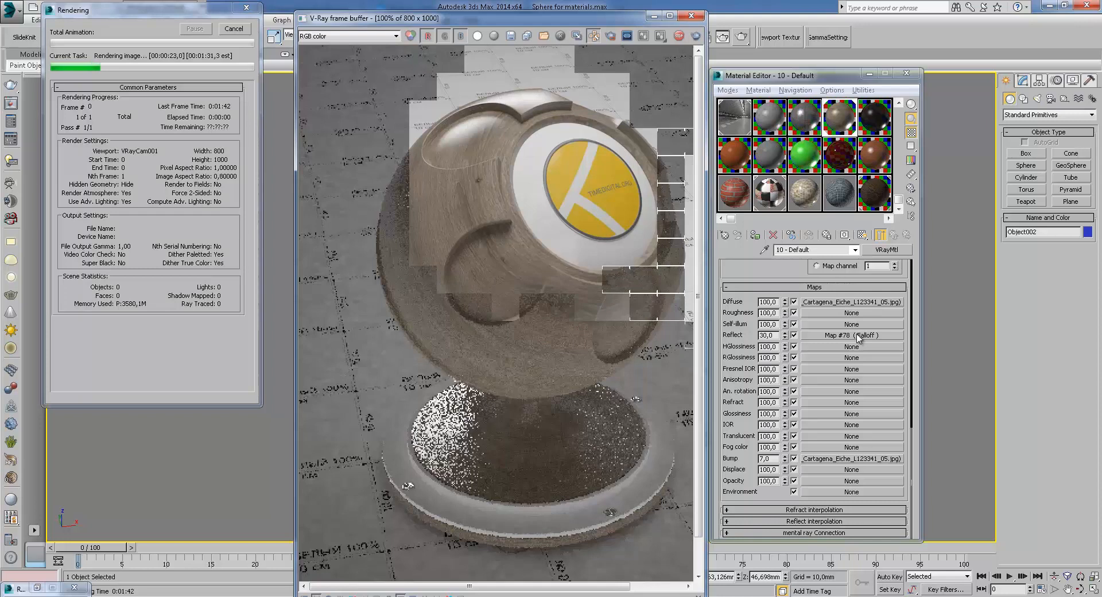
{"action": "left_click", "coordinate": [754, 338]}
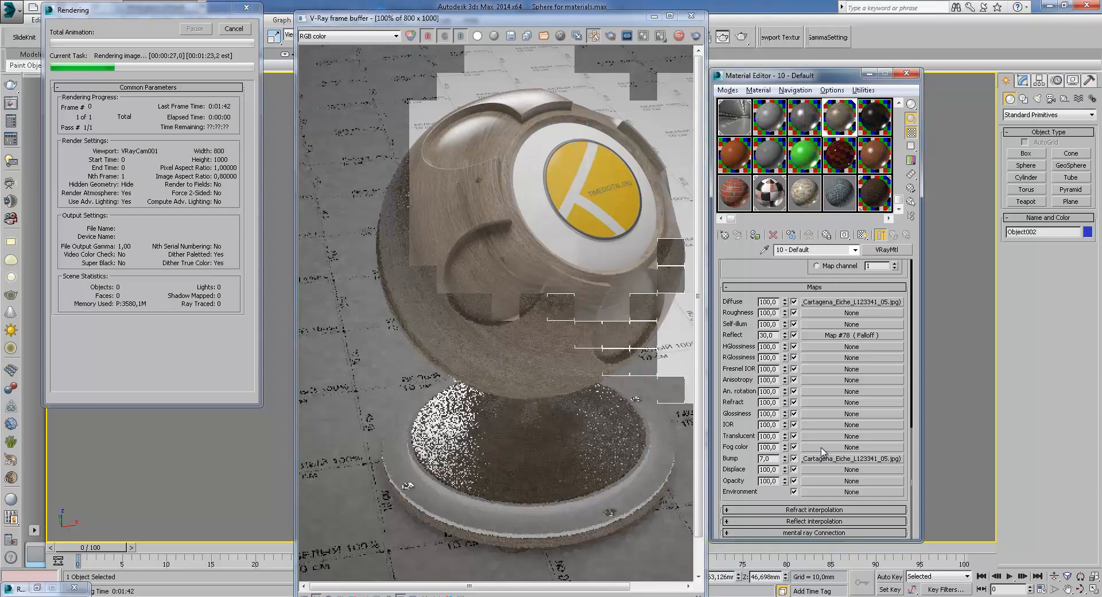
{"action": "left_click", "coordinate": [674, 300]}
{"action": "scroll", "coordinate": [674, 301], "scroll_direction": "up", "scroll_amount": 1}
{"action": "middle_click_drag", "start_coordinate": [630, 250], "coordinate": [608, 300]}
{"action": "scroll", "coordinate": [609, 300], "scroll_direction": "down", "scroll_amount": 1}
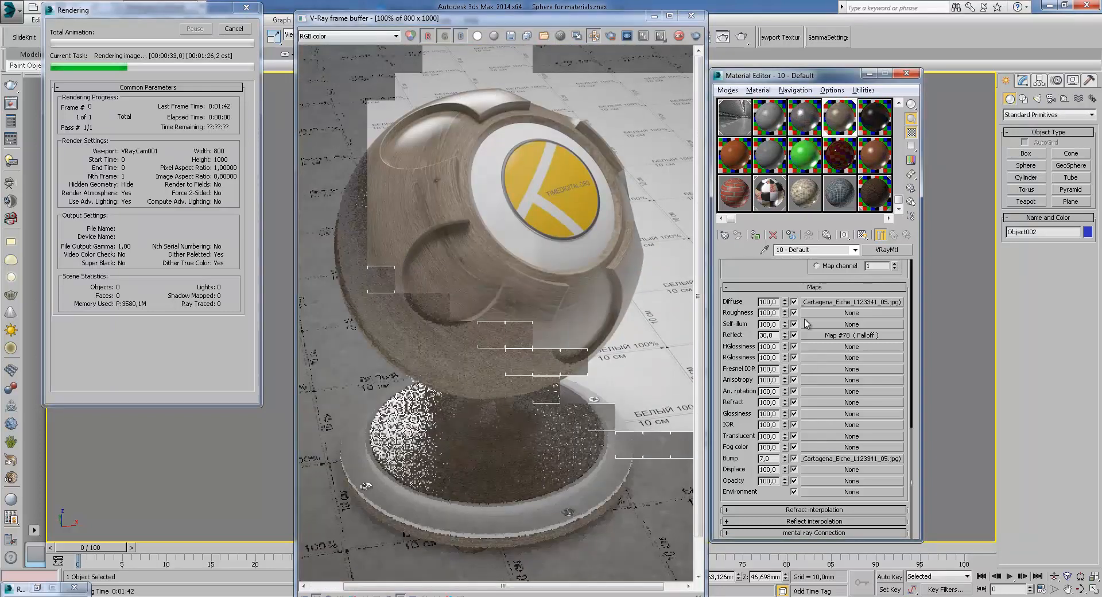
Switch the frame buffer display to the VRayRawLighting channel and zoom in to inspect the lighting
{"action": "left_click", "coordinate": [325, 36]}
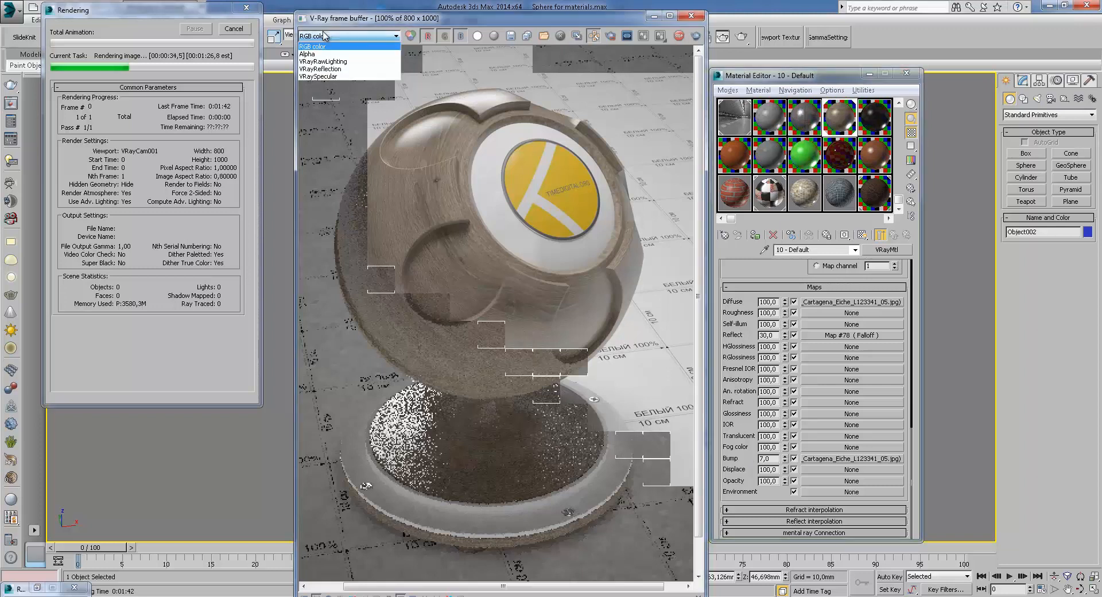
{"action": "left_click", "coordinate": [323, 62]}
{"action": "scroll", "coordinate": [478, 271], "scroll_direction": "up", "scroll_amount": 4}
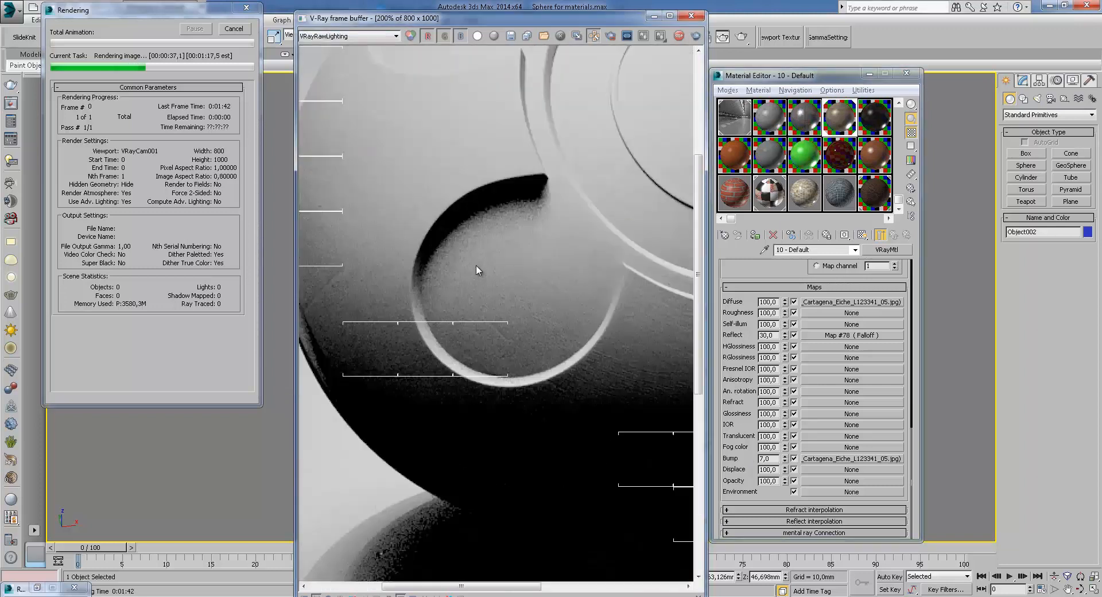
{"action": "scroll", "coordinate": [547, 315], "scroll_direction": "down", "scroll_amount": 1}
{"action": "scroll", "coordinate": [540, 327], "scroll_direction": "down", "scroll_amount": 2}
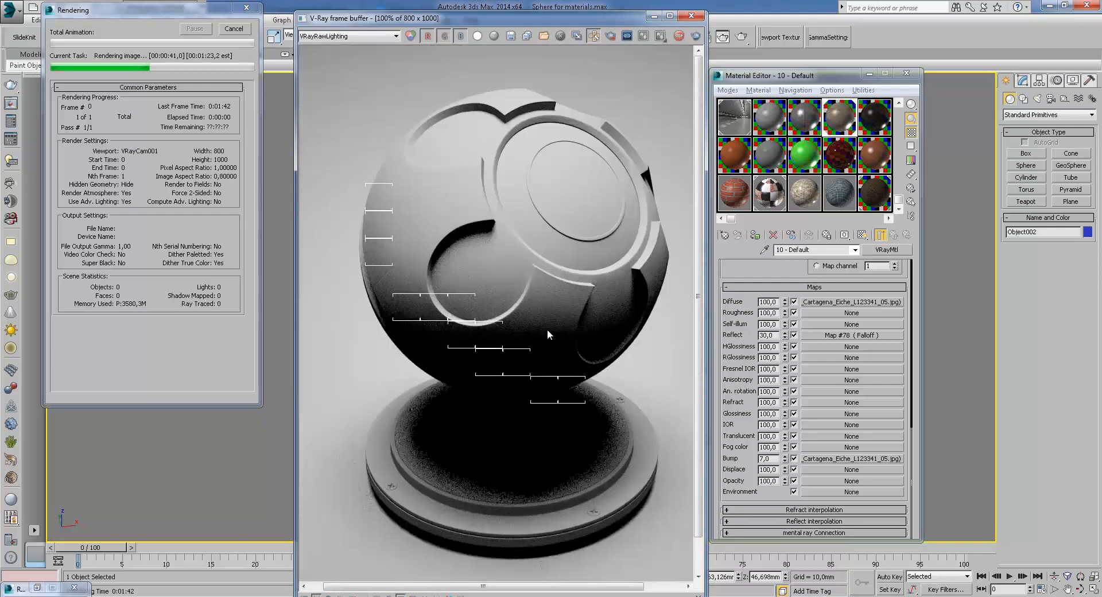
{"action": "scroll", "coordinate": [443, 292], "scroll_direction": "up", "scroll_amount": 3}
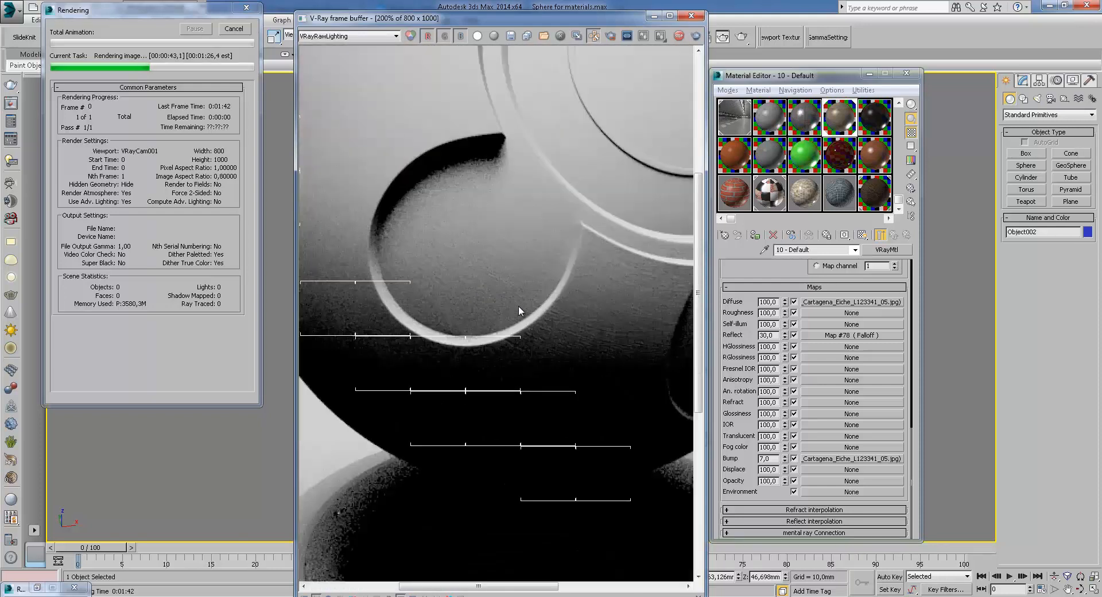
{"action": "scroll", "coordinate": [462, 169], "scroll_direction": "down", "scroll_amount": 1}
Switch the frame buffer display to the VRayReflection channel and zoom and pan to inspect reflections
{"action": "left_click", "coordinate": [347, 36]}
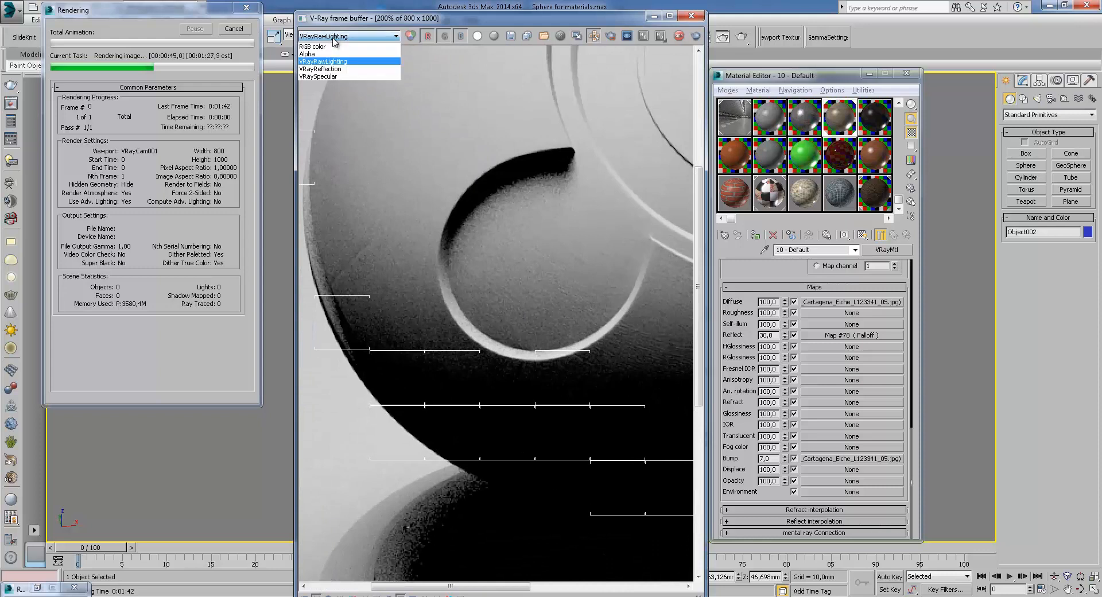
{"action": "left_click", "coordinate": [337, 69]}
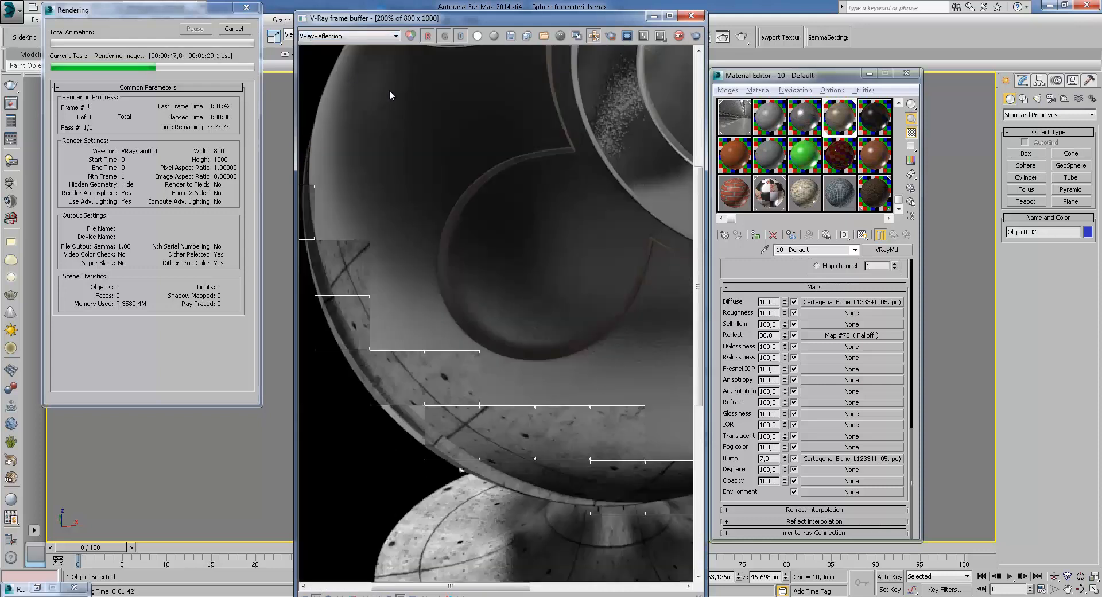
{"action": "middle_click_drag", "start_coordinate": [481, 271], "coordinate": [491, 305]}
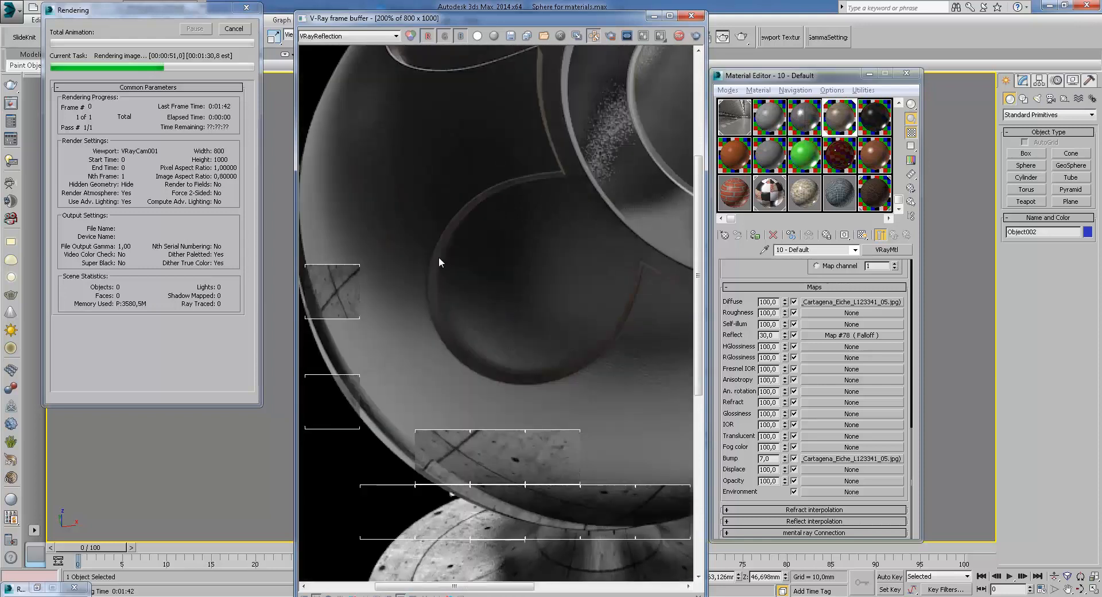
{"action": "middle_click_drag", "start_coordinate": [580, 347], "coordinate": [631, 423]}
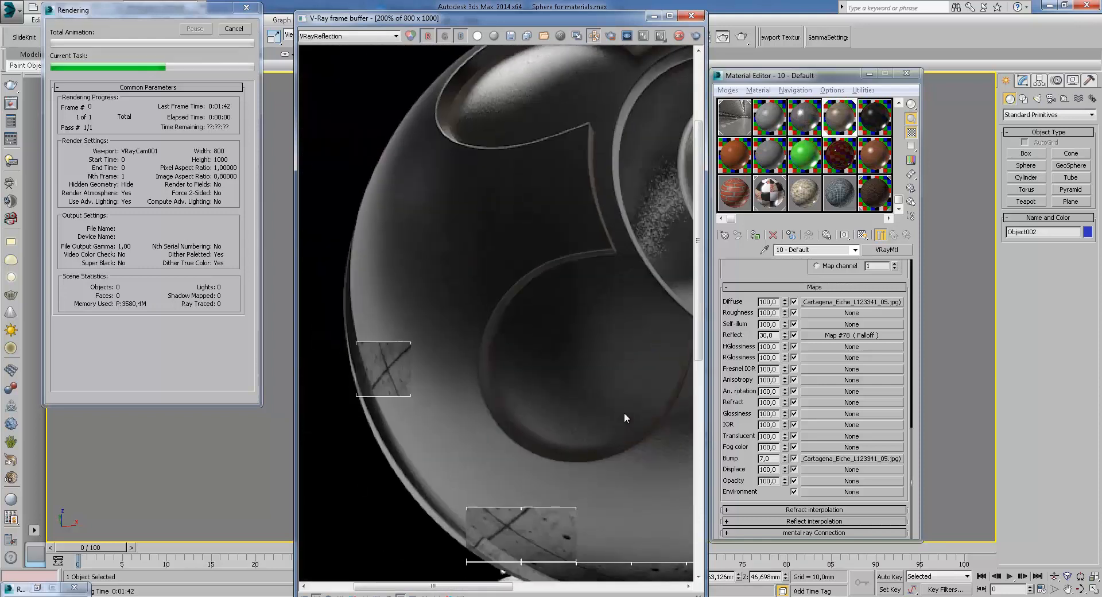
{"action": "middle_click_drag", "start_coordinate": [604, 389], "coordinate": [639, 523]}
{"action": "middle_click_drag", "start_coordinate": [471, 388], "coordinate": [629, 358]}
{"action": "scroll", "coordinate": [610, 352], "scroll_direction": "down", "scroll_amount": 1}
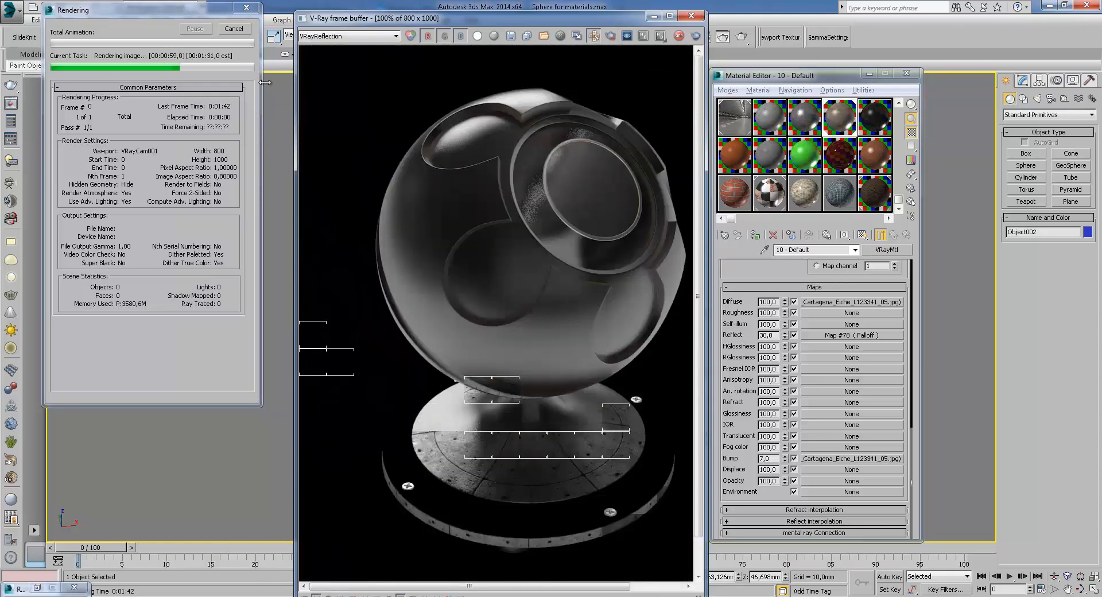
Switch the frame buffer display back to RGB color and cancel the rendering
{"action": "left_click", "coordinate": [348, 36]}
{"action": "left_click", "coordinate": [351, 46]}
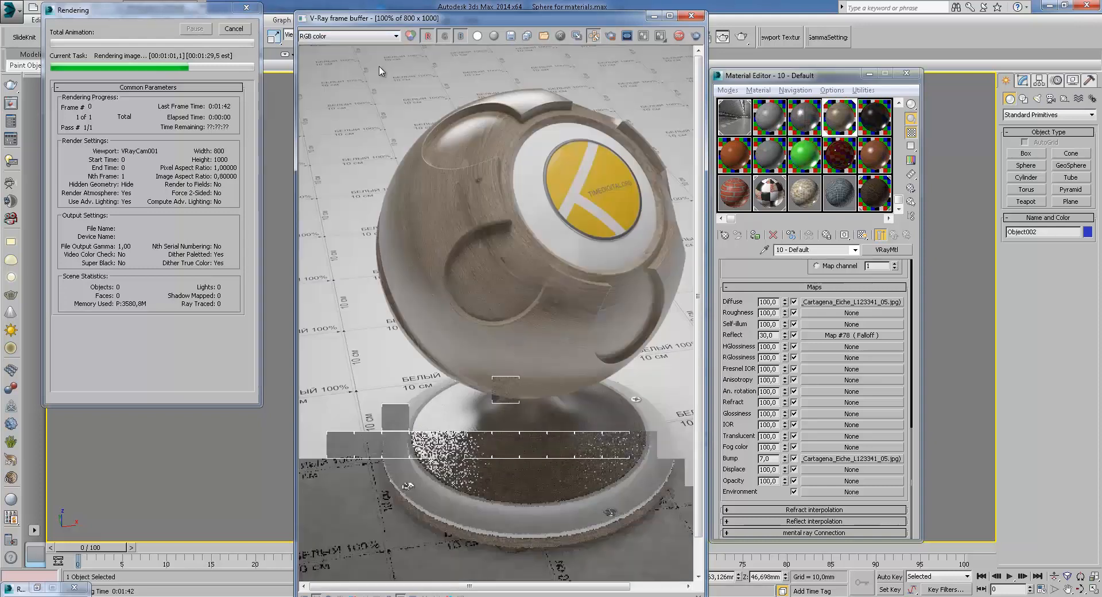
{"action": "left_click", "coordinate": [233, 29]}
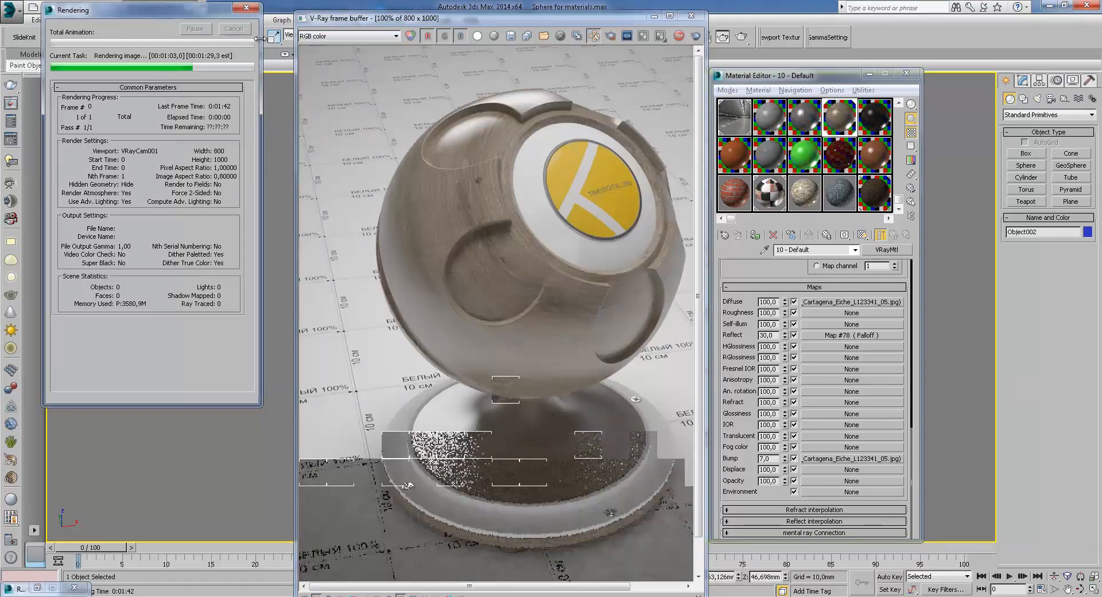
Review the wood material's reflection glossiness settings and minimize the frame buffer
{"action": "scroll", "coordinate": [791, 280], "scroll_direction": "up", "scroll_amount": 10}
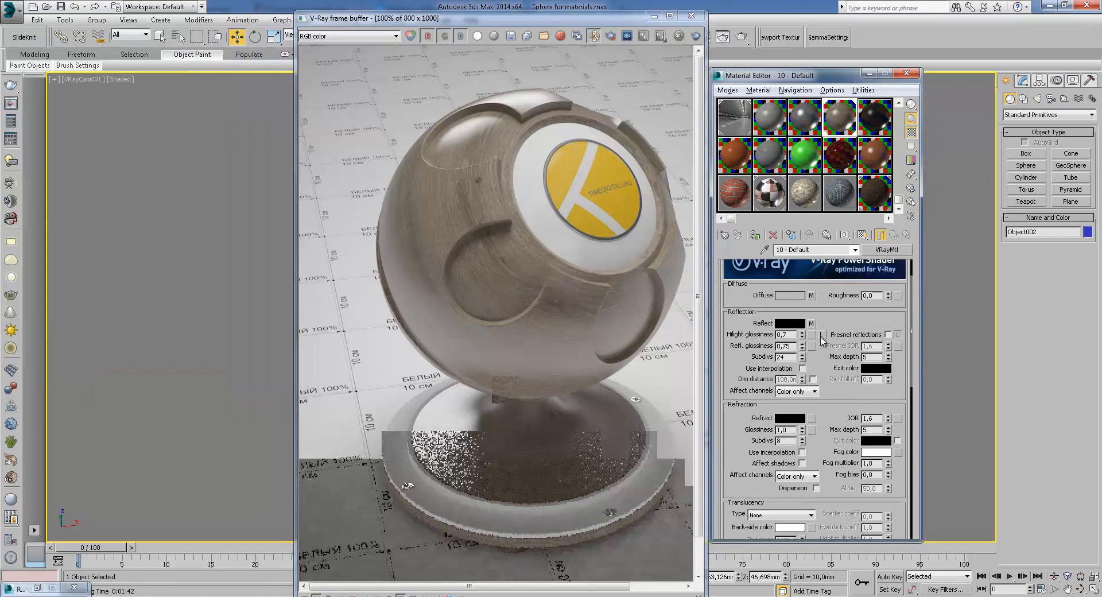
{"action": "double_click", "coordinate": [795, 335]}
{"action": "left_click", "coordinate": [654, 17]}
Assign the wenge blend material to the selected object and render the camera view
{"action": "left_click", "coordinate": [874, 118]}
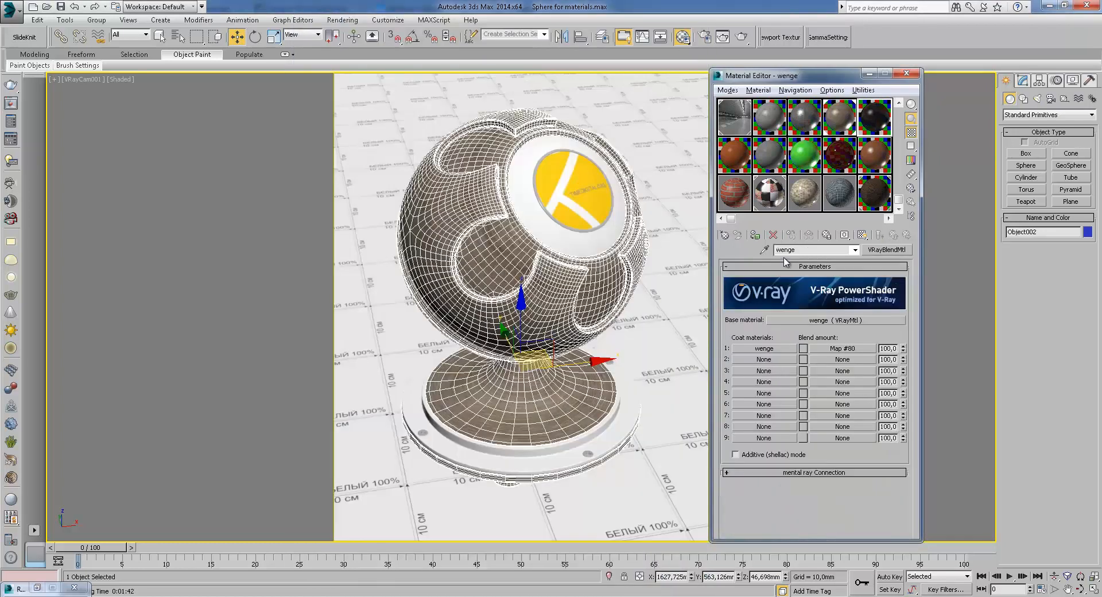
{"action": "left_click", "coordinate": [756, 234]}
{"action": "left_click", "coordinate": [742, 37]}
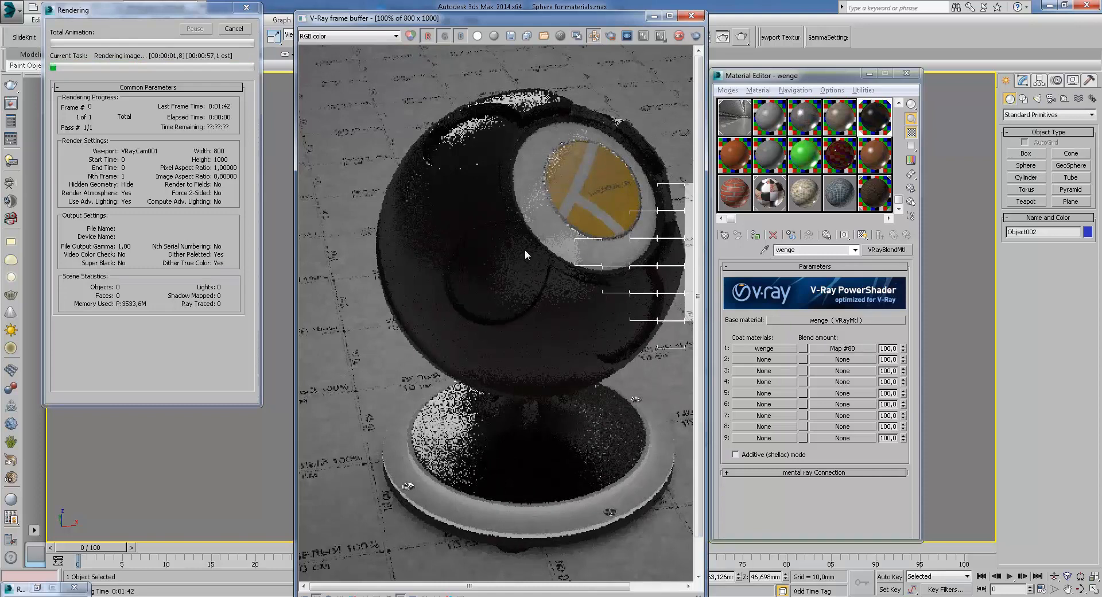
Zoom and pan around the frame buffer to inspect the wenge material render
{"action": "scroll", "coordinate": [504, 251], "scroll_direction": "up", "scroll_amount": 1}
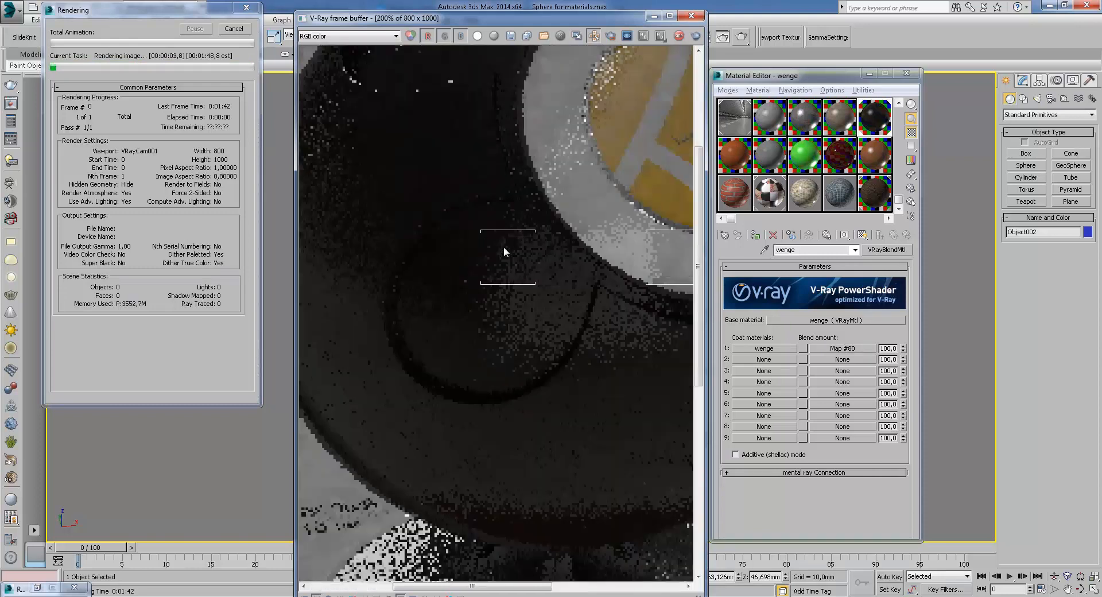
{"action": "scroll", "coordinate": [504, 249], "scroll_direction": "down", "scroll_amount": 1}
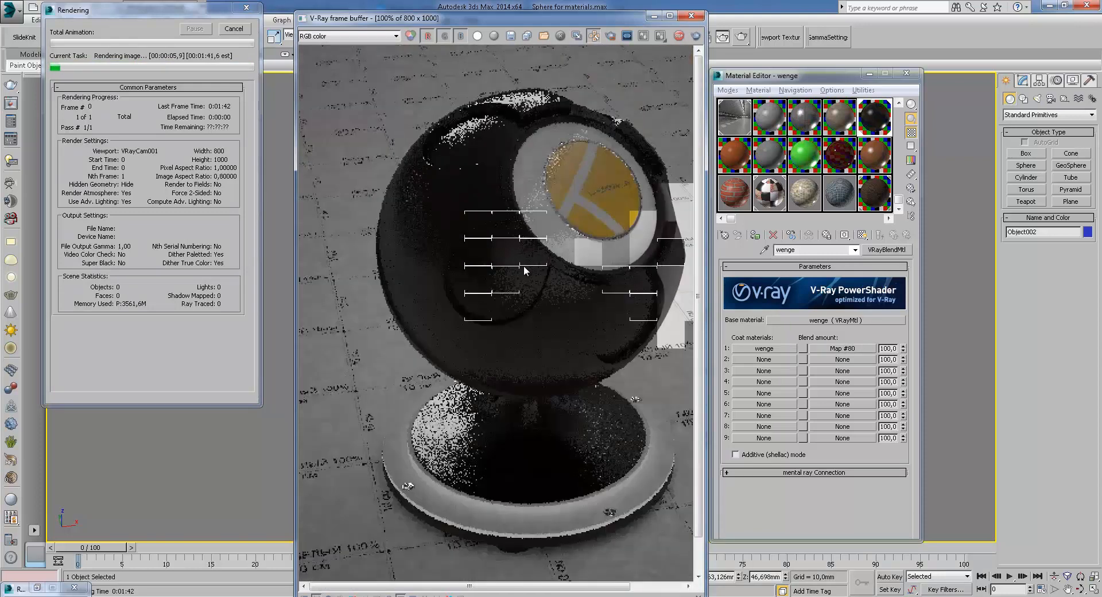
{"action": "scroll", "coordinate": [673, 303], "scroll_direction": "up", "scroll_amount": 1}
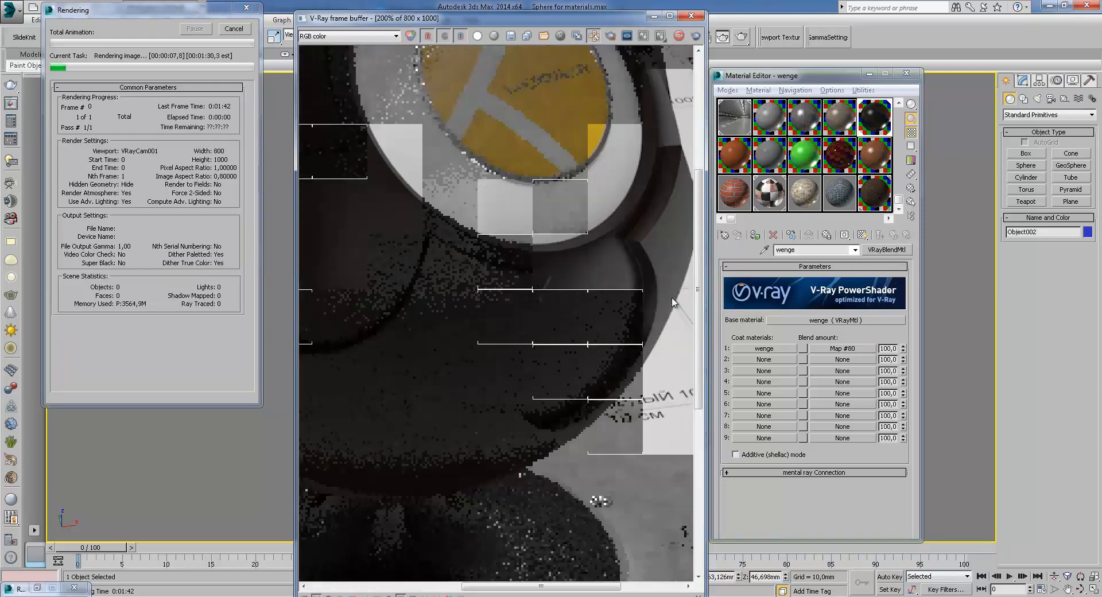
{"action": "middle_click_drag", "start_coordinate": [411, 244], "coordinate": [481, 308]}
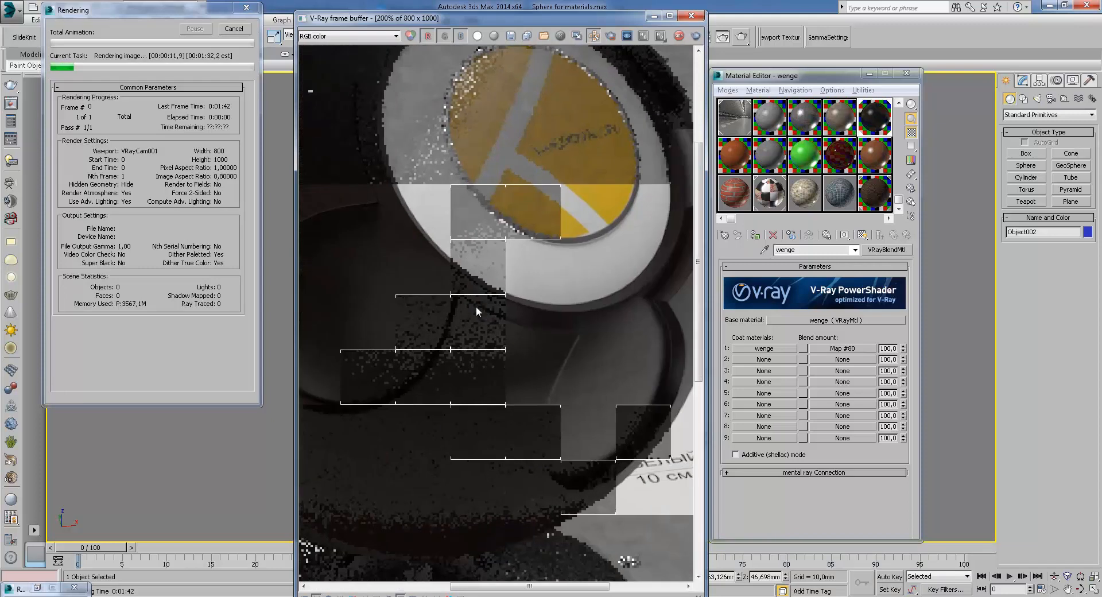
{"action": "middle_click_drag", "start_coordinate": [582, 353], "coordinate": [609, 294]}
{"action": "scroll", "coordinate": [571, 318], "scroll_direction": "up", "scroll_amount": 1}
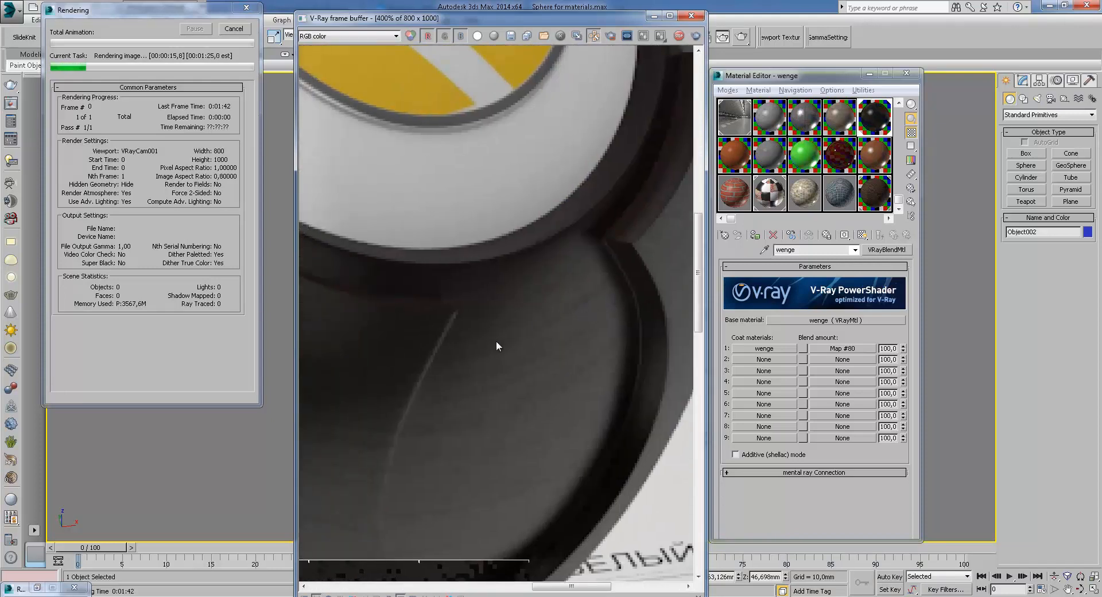
{"action": "middle_click_drag", "start_coordinate": [586, 329], "coordinate": [610, 305]}
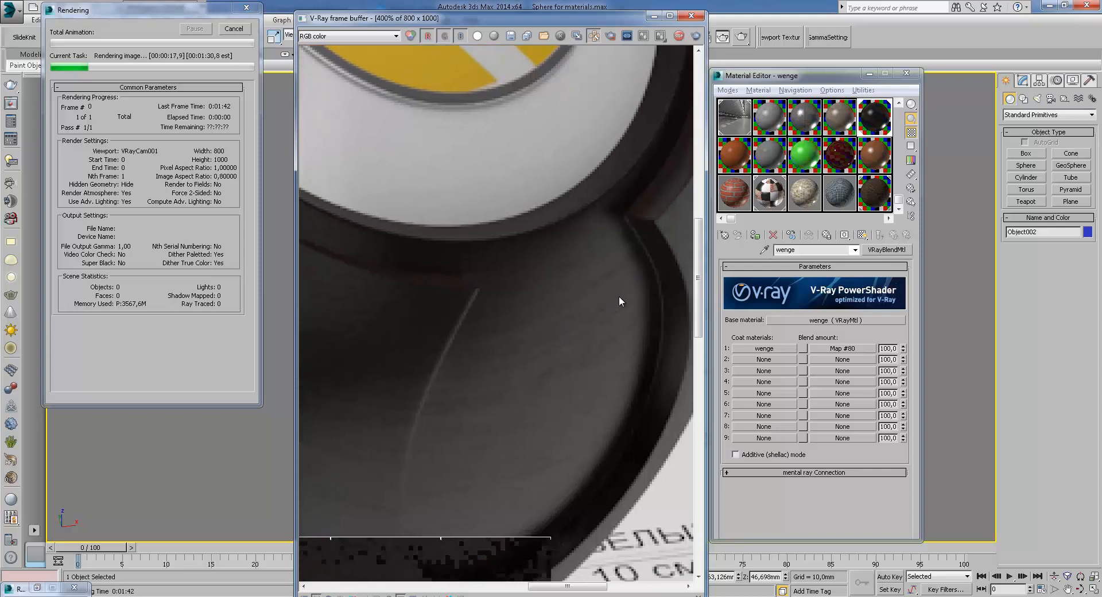
{"action": "scroll", "coordinate": [590, 305], "scroll_direction": "down", "scroll_amount": 1}
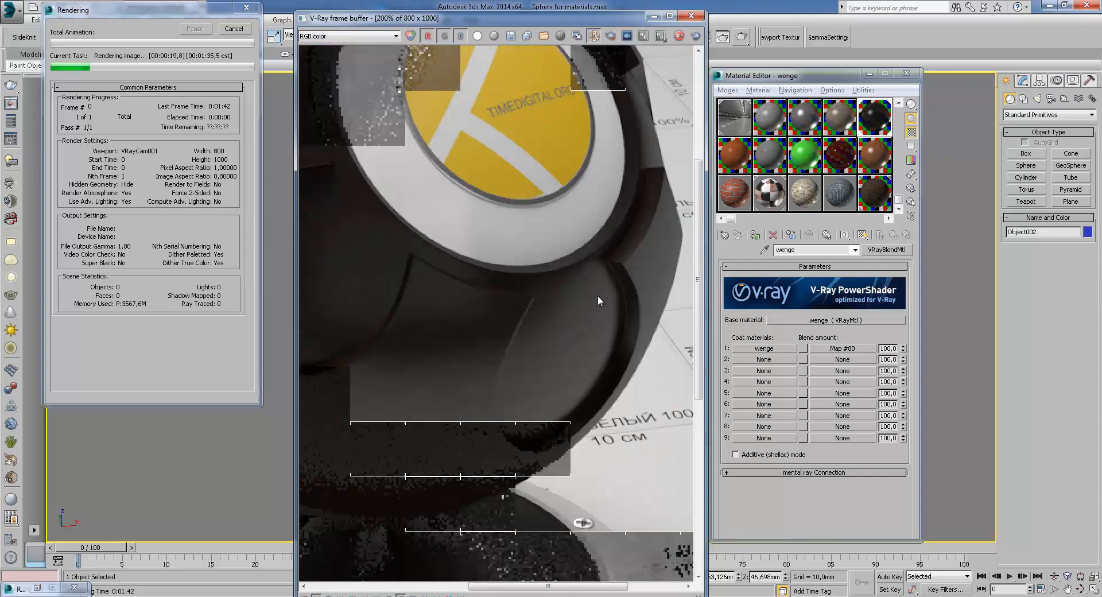
{"action": "middle_click_drag", "start_coordinate": [573, 318], "coordinate": [564, 304]}
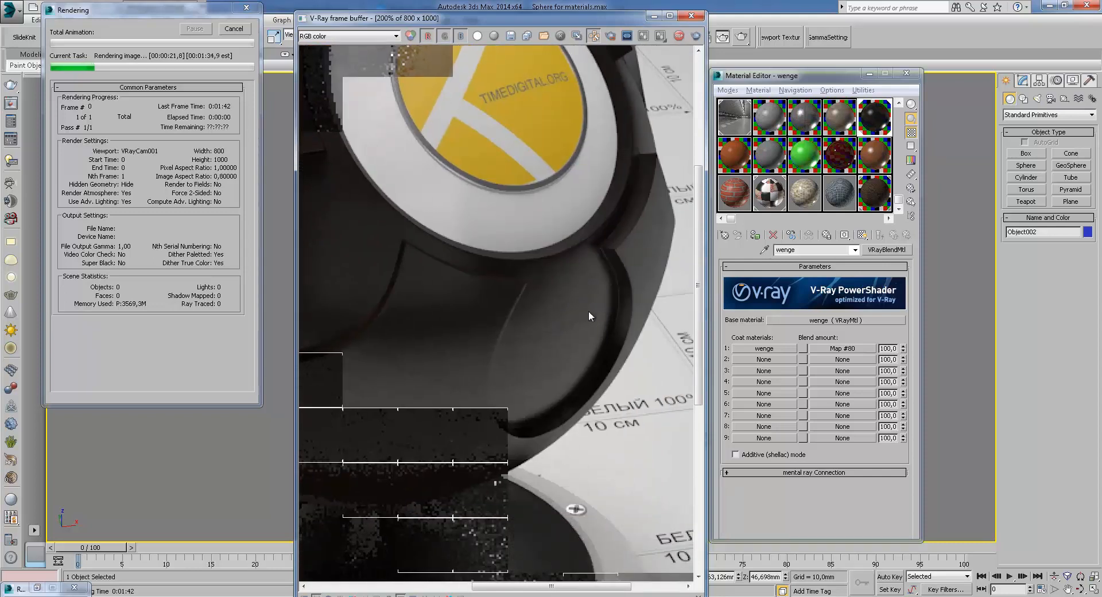
{"action": "scroll", "coordinate": [566, 294], "scroll_direction": "up", "scroll_amount": 1}
{"action": "middle_click_drag", "start_coordinate": [524, 323], "coordinate": [543, 301]}
{"action": "scroll", "coordinate": [543, 301], "scroll_direction": "down", "scroll_amount": 1}
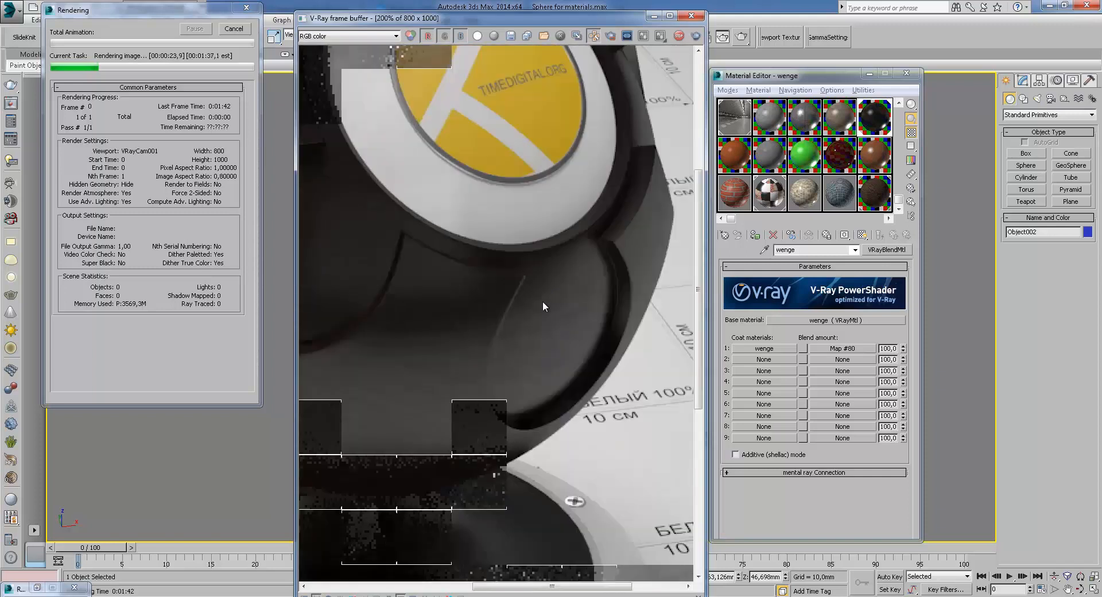
{"action": "middle_click_drag", "start_coordinate": [441, 337], "coordinate": [542, 292]}
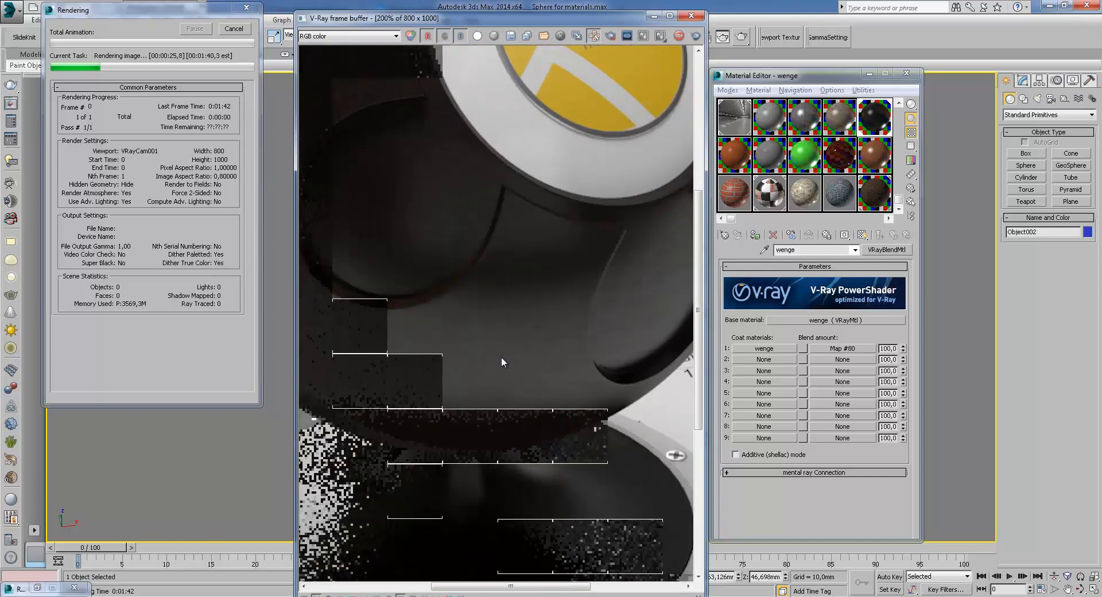
{"action": "middle_click_drag", "start_coordinate": [449, 307], "coordinate": [554, 350]}
{"action": "middle_click_drag", "start_coordinate": [582, 274], "coordinate": [568, 401]}
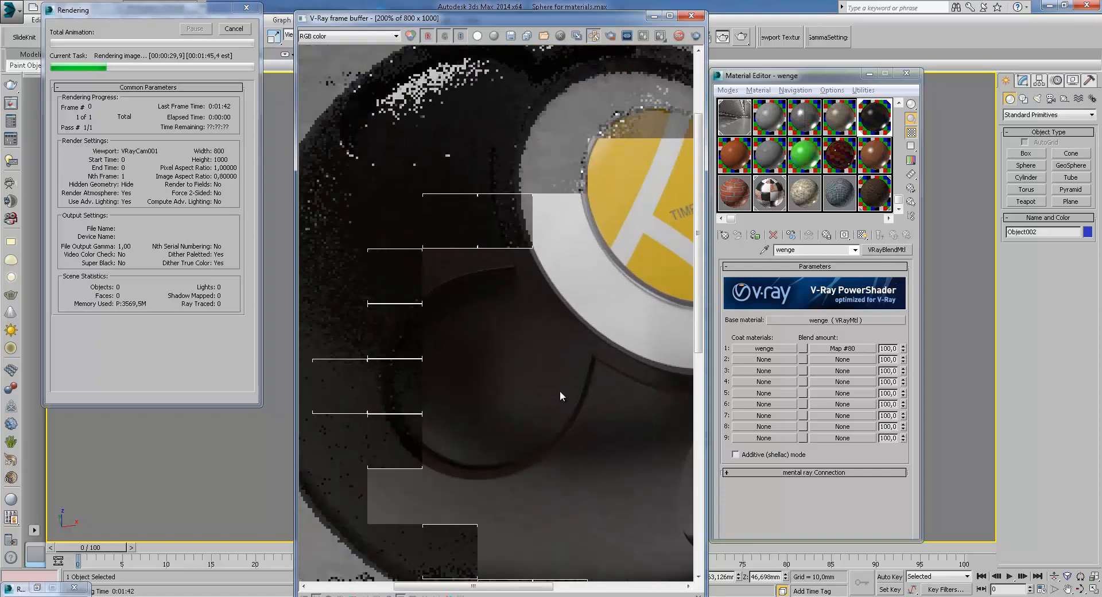
{"action": "middle_click_drag", "start_coordinate": [449, 232], "coordinate": [491, 309]}
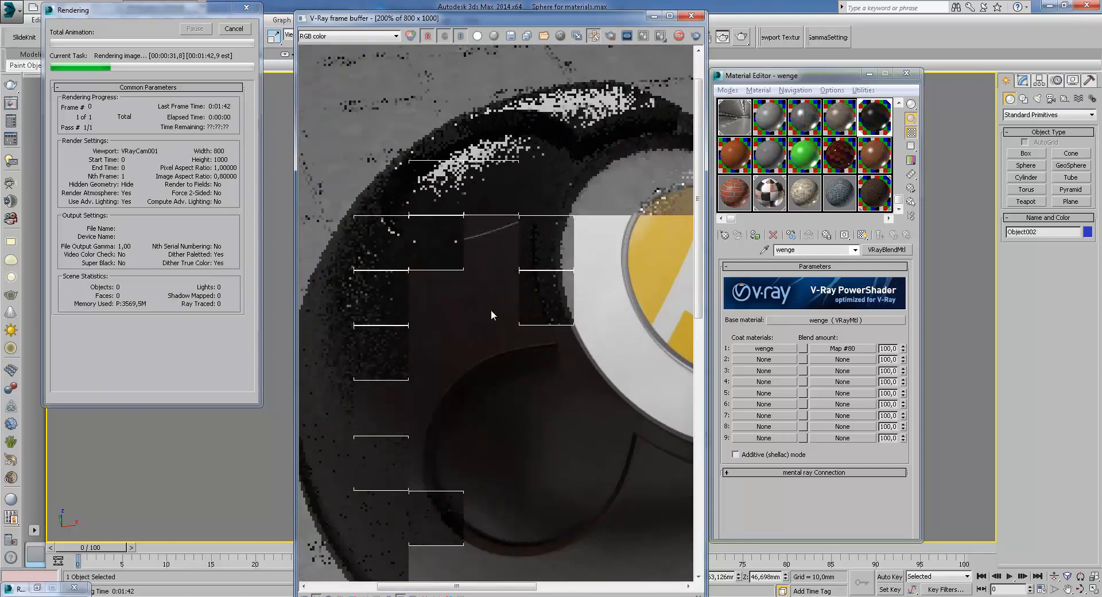
{"action": "scroll", "coordinate": [492, 294], "scroll_direction": "down", "scroll_amount": 1}
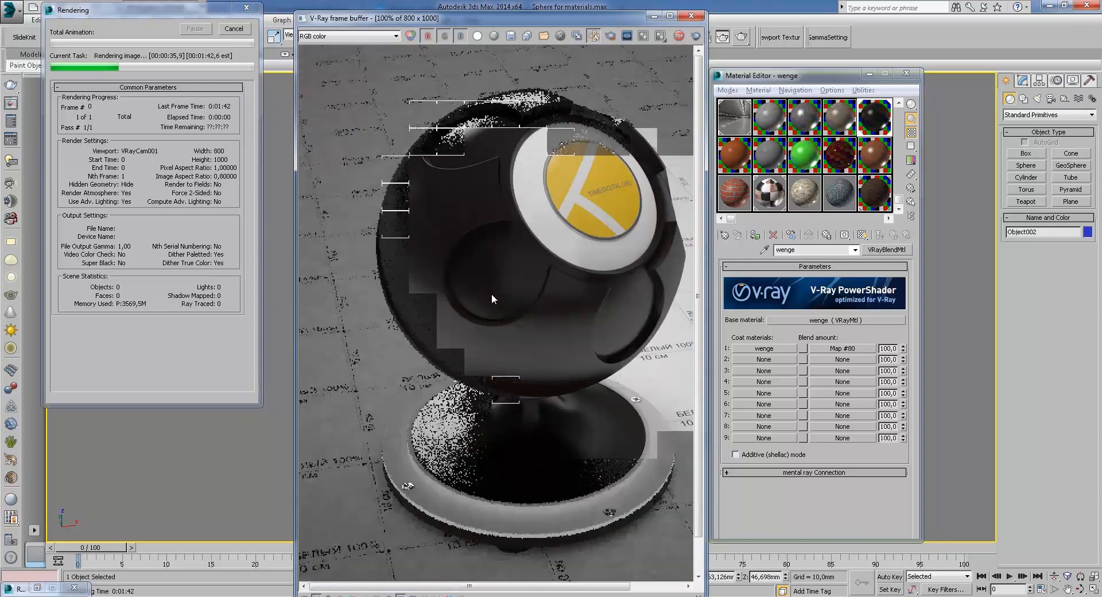
Inspect the wenge render at close zoom around the sphere and stand, then cancel the rendering
{"action": "scroll", "coordinate": [518, 333], "scroll_direction": "up", "scroll_amount": 1}
{"action": "middle_click_drag", "start_coordinate": [402, 227], "coordinate": [467, 358]}
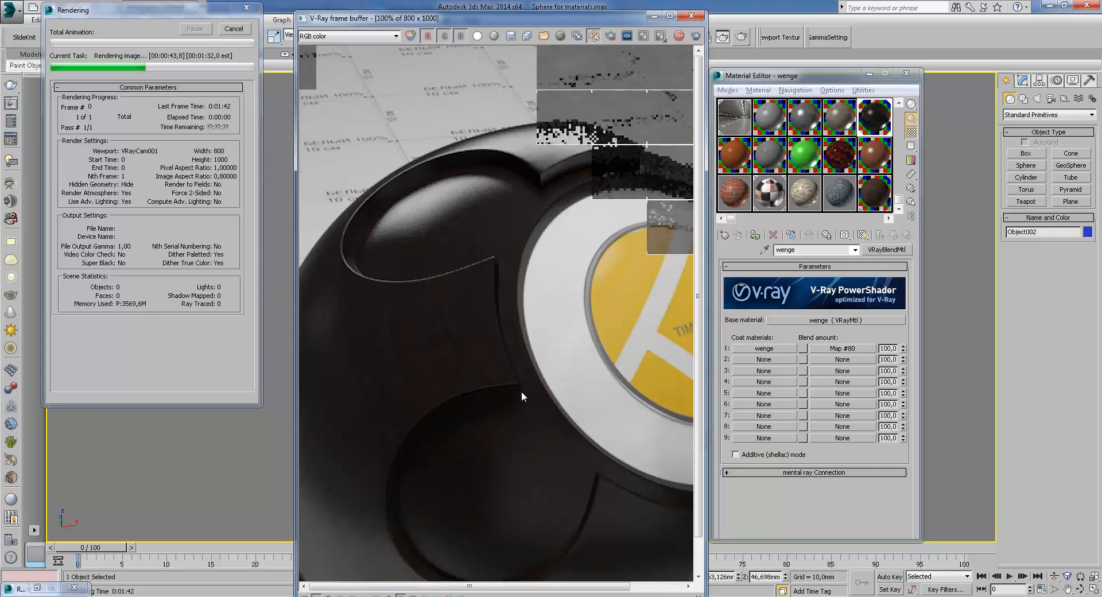
{"action": "scroll", "coordinate": [522, 391], "scroll_direction": "down", "scroll_amount": 1}
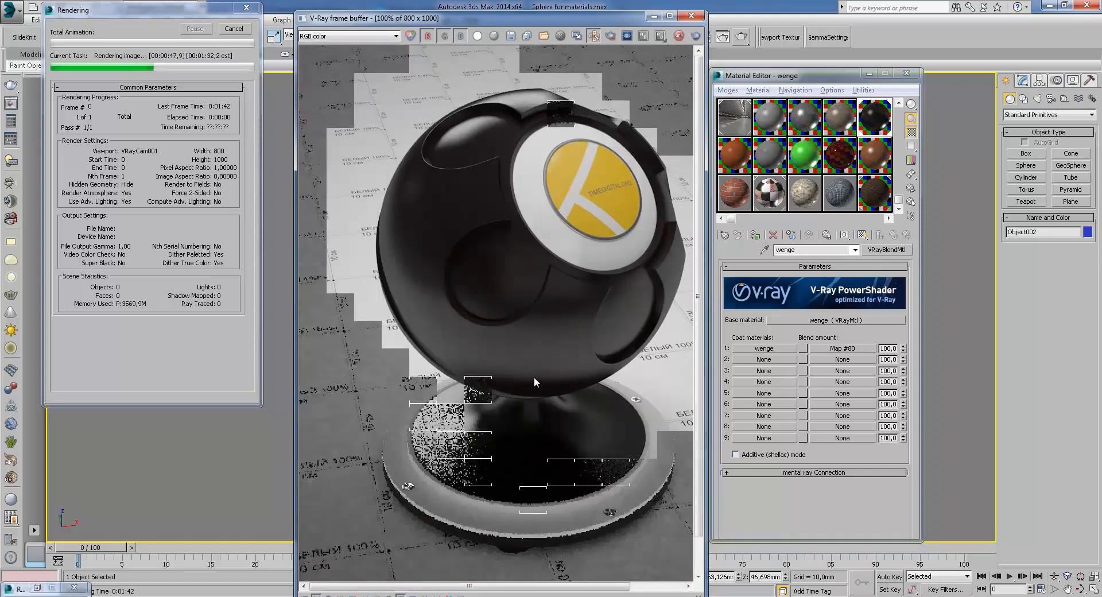
{"action": "middle_click_drag", "start_coordinate": [604, 309], "coordinate": [491, 388]}
{"action": "scroll", "coordinate": [583, 326], "scroll_direction": "up", "scroll_amount": 1}
{"action": "middle_click_drag", "start_coordinate": [548, 288], "coordinate": [460, 443]}
{"action": "middle_click_drag", "start_coordinate": [464, 395], "coordinate": [511, 418]}
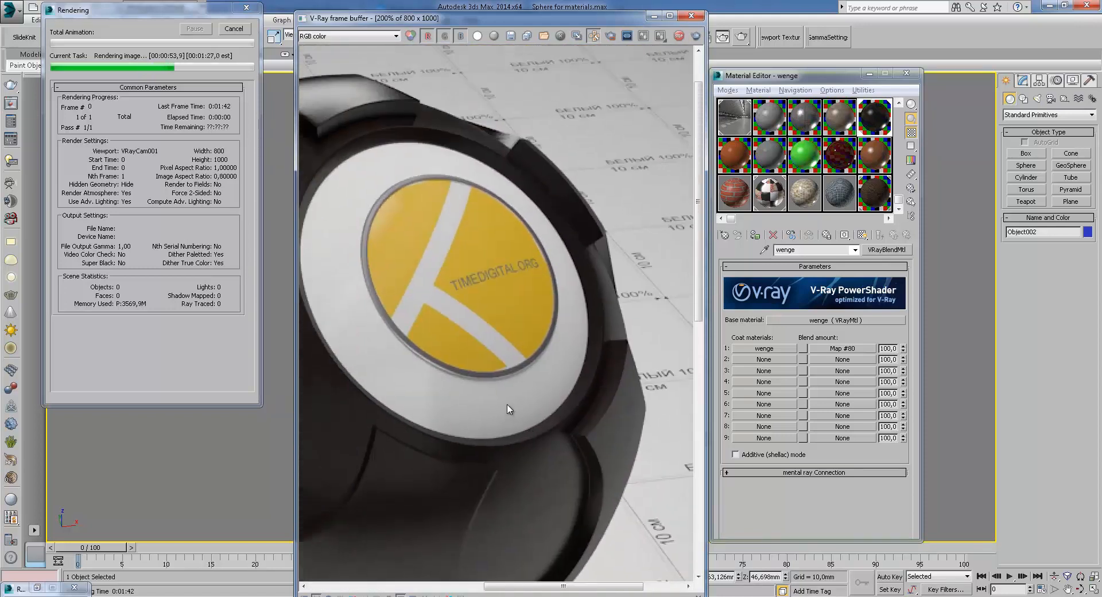
{"action": "scroll", "coordinate": [498, 368], "scroll_direction": "down", "scroll_amount": 1}
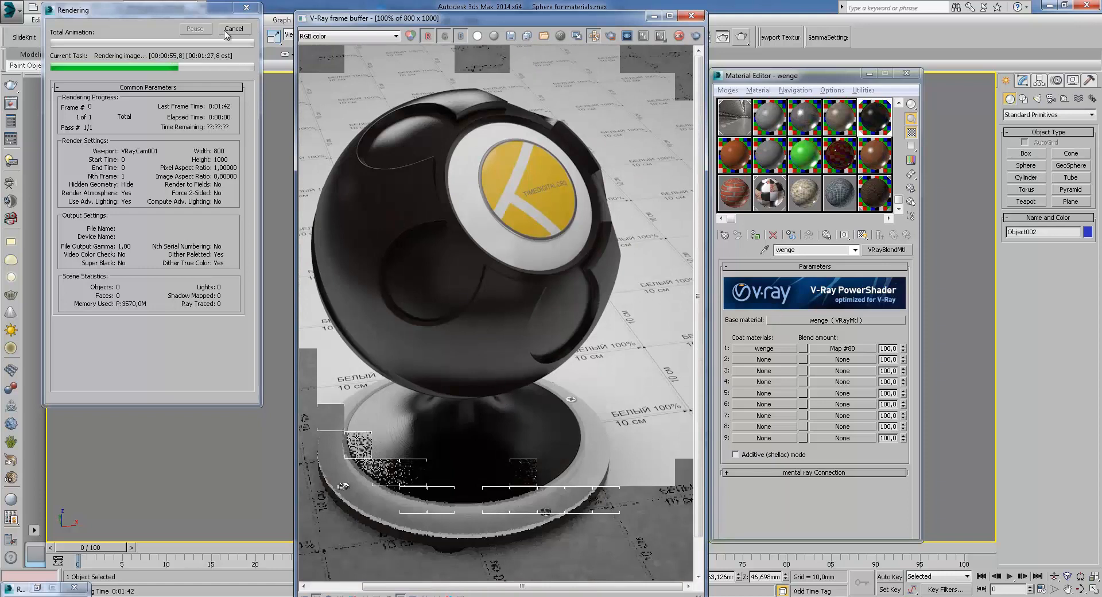
{"action": "left_click", "coordinate": [232, 29]}
Switch the frame buffer to the VRayReflection channel and pan around the zoomed sphere to examine it
{"action": "scroll", "coordinate": [342, 223], "scroll_direction": "up", "scroll_amount": 1}
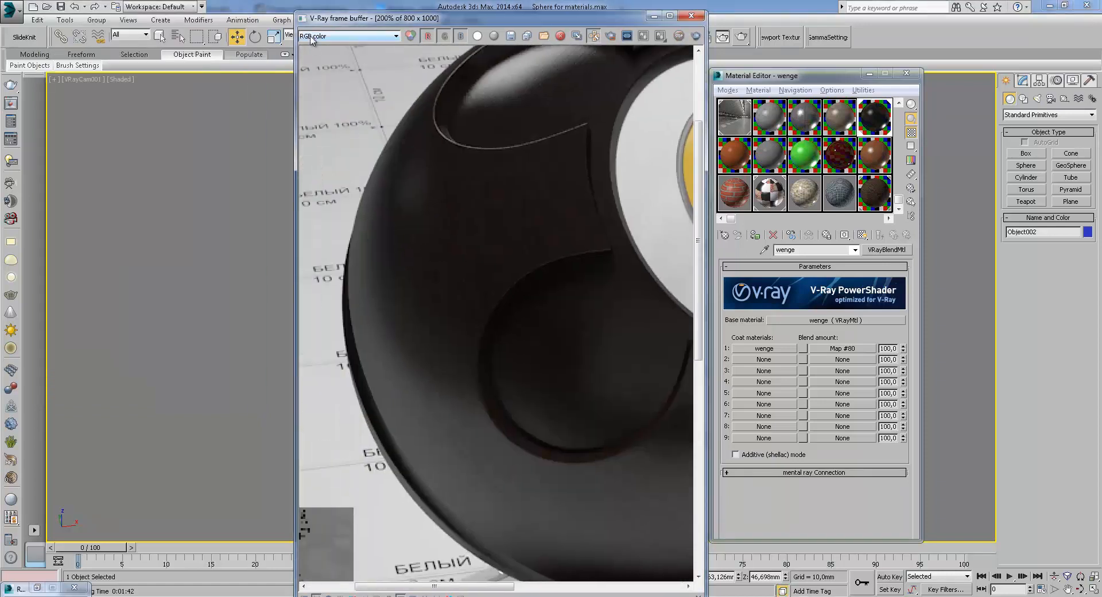
{"action": "left_click", "coordinate": [348, 35]}
{"action": "left_click", "coordinate": [324, 52]}
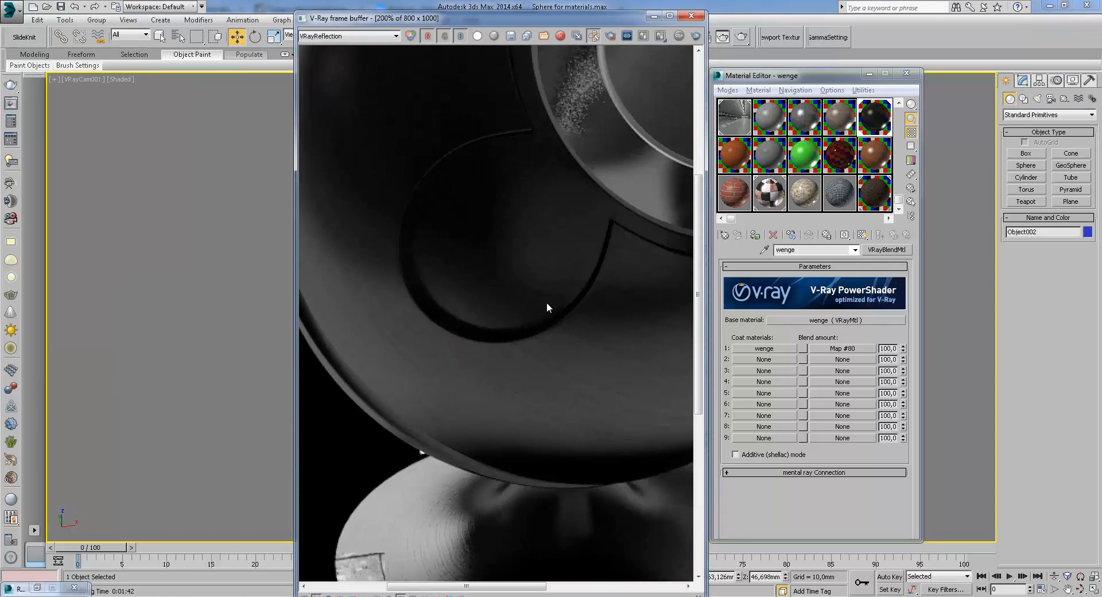
{"action": "middle_click_drag", "start_coordinate": [557, 319], "coordinate": [647, 455]}
{"action": "middle_click_drag", "start_coordinate": [543, 280], "coordinate": [508, 405]}
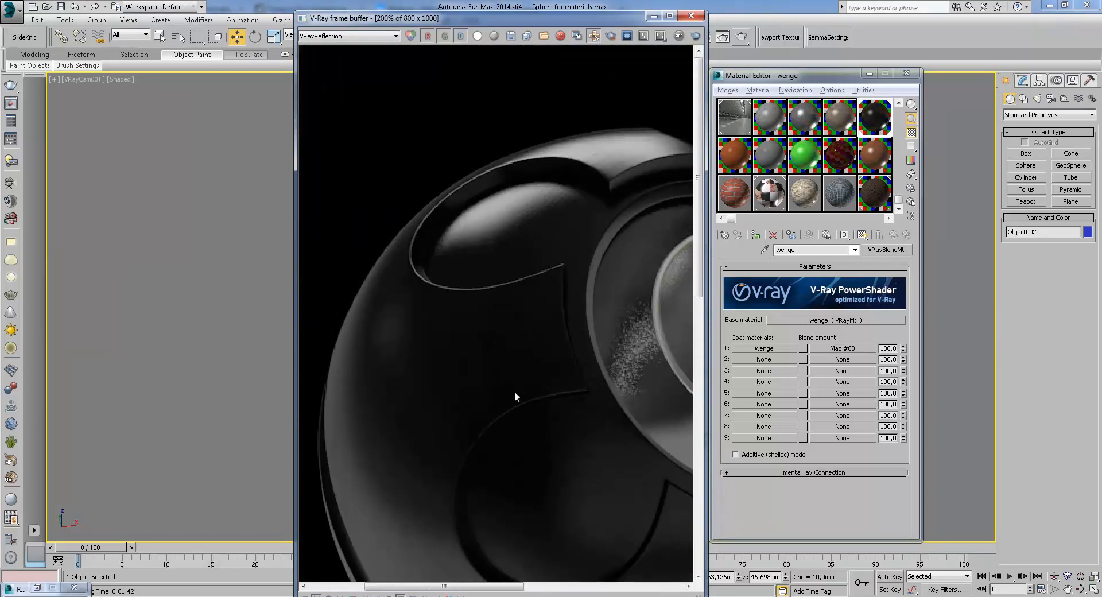
{"action": "middle_click_drag", "start_coordinate": [520, 348], "coordinate": [541, 180]}
{"action": "middle_click_drag", "start_coordinate": [609, 329], "coordinate": [512, 285]}
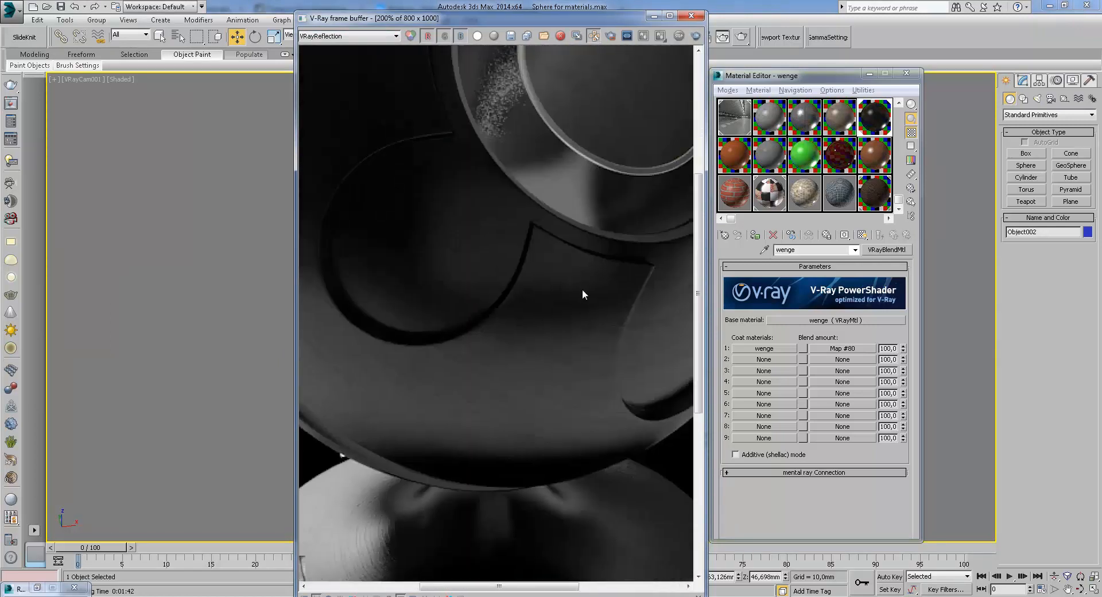
{"action": "middle_click_drag", "start_coordinate": [642, 321], "coordinate": [520, 291]}
{"action": "middle_click_drag", "start_coordinate": [446, 340], "coordinate": [543, 280]}
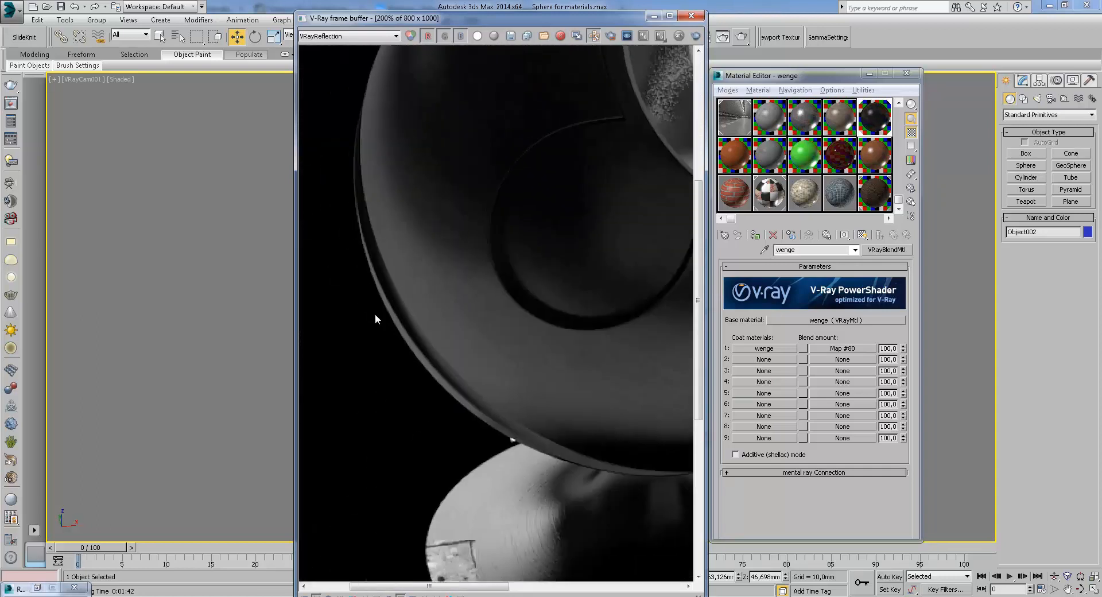
Display the VRaySpecular channel, then the VRayRawLighting channel, and examine the zoomed render
{"action": "left_click", "coordinate": [348, 37]}
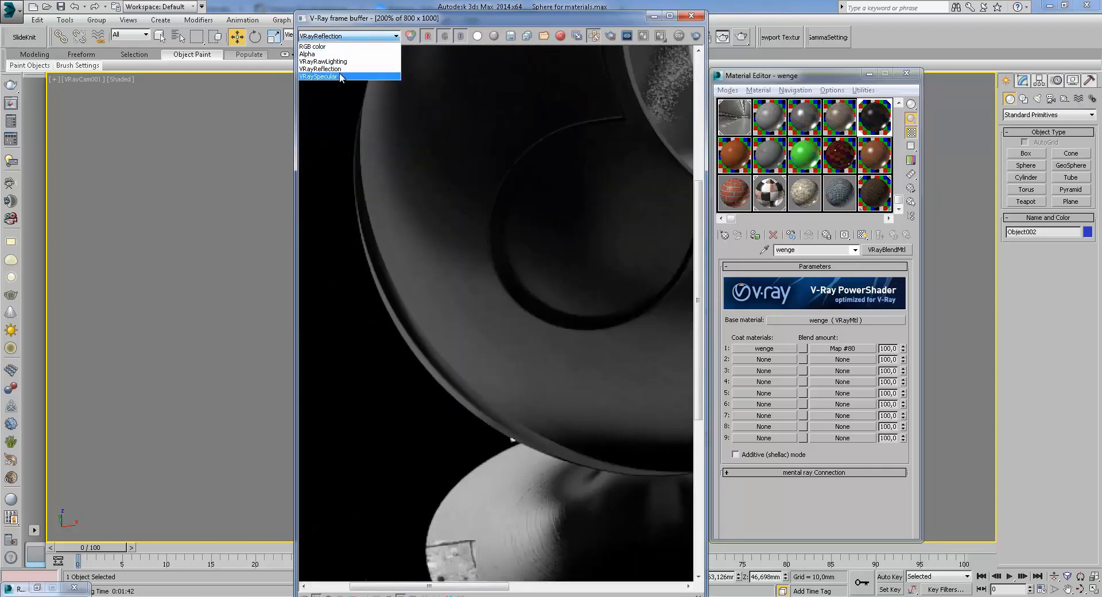
{"action": "left_click", "coordinate": [322, 77]}
{"action": "left_click", "coordinate": [345, 36]}
{"action": "left_click", "coordinate": [320, 62]}
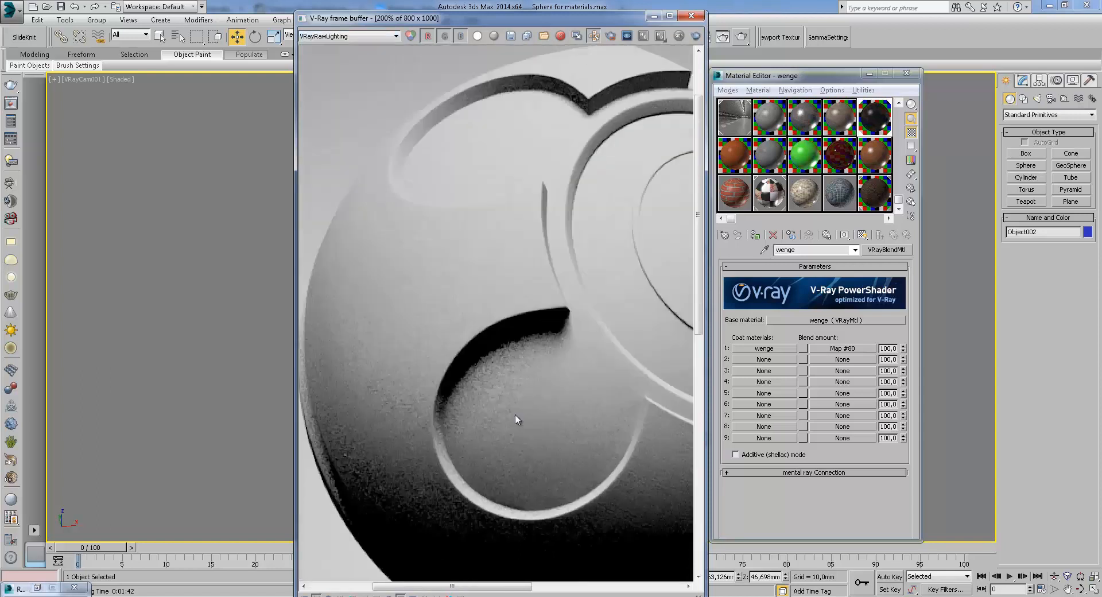
{"action": "middle_click_drag", "start_coordinate": [580, 379], "coordinate": [421, 353]}
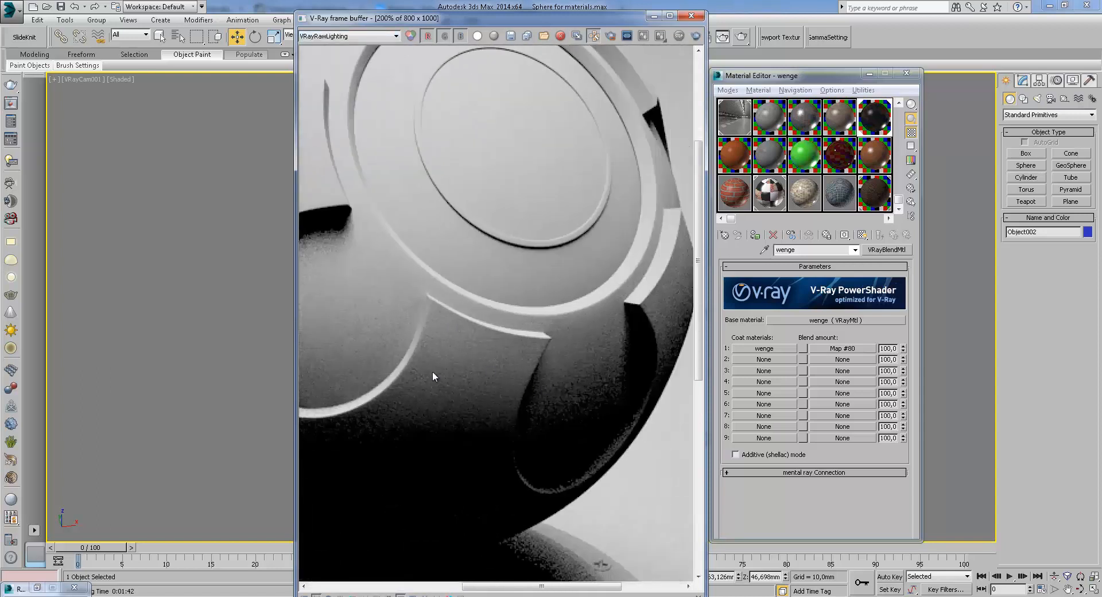
Browse the wenge blend material's base material maps, its bump Mix map and the first coat material
{"action": "left_click", "coordinate": [854, 321]}
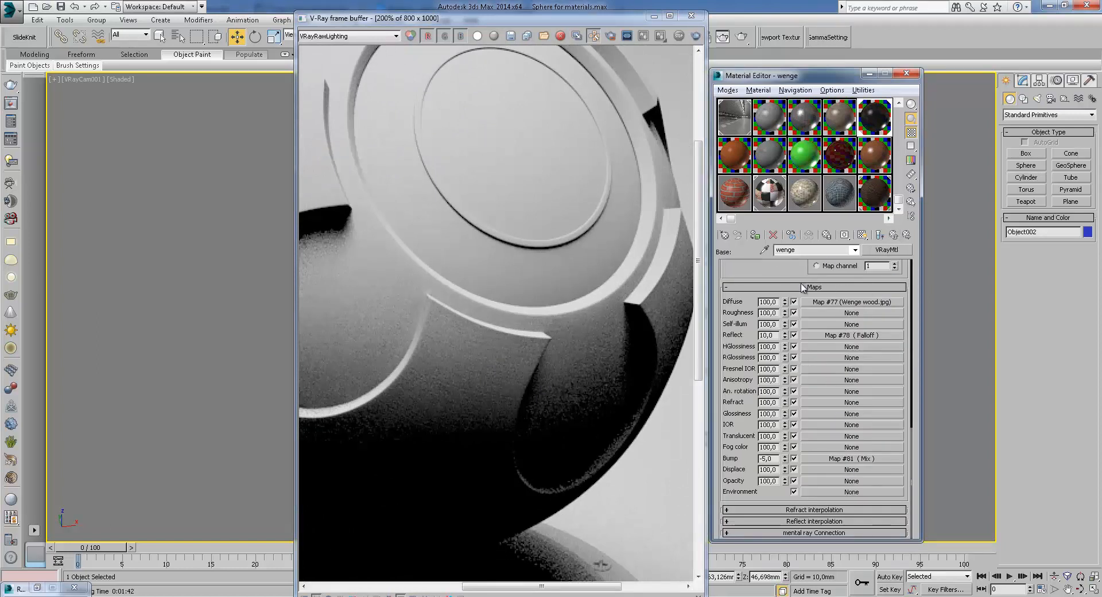
{"action": "left_click", "coordinate": [853, 458]}
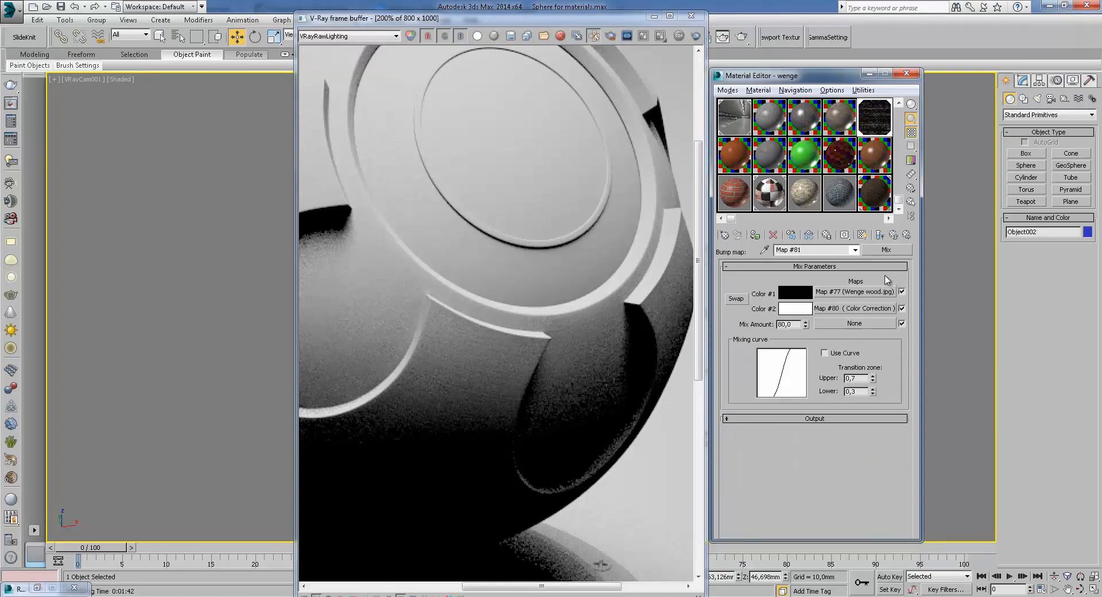
{"action": "left_click", "coordinate": [894, 235]}
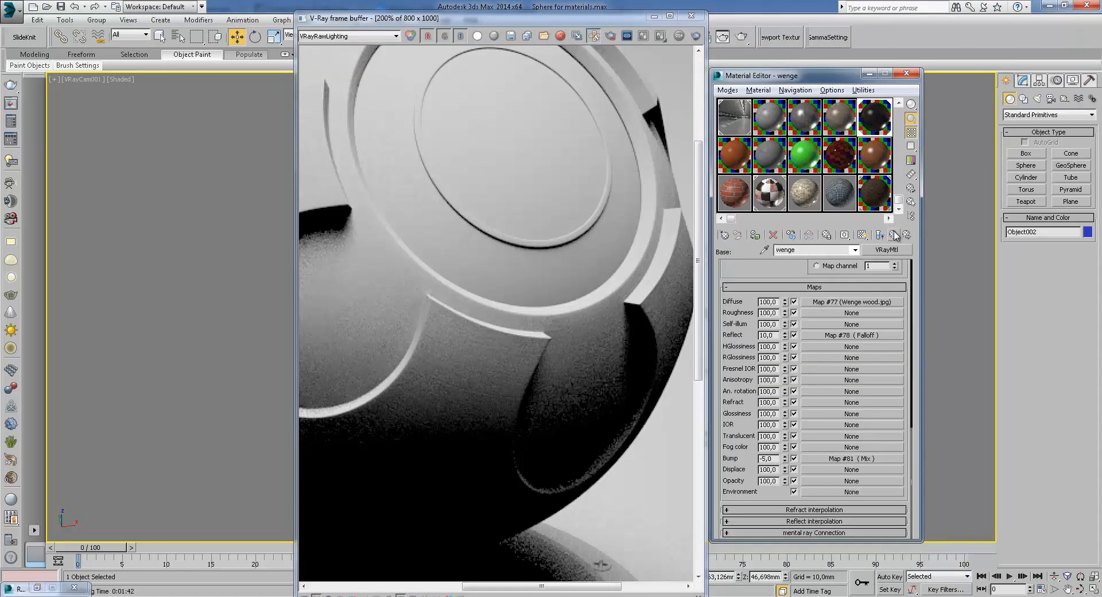
{"action": "left_click", "coordinate": [895, 235]}
{"action": "left_click", "coordinate": [858, 351]}
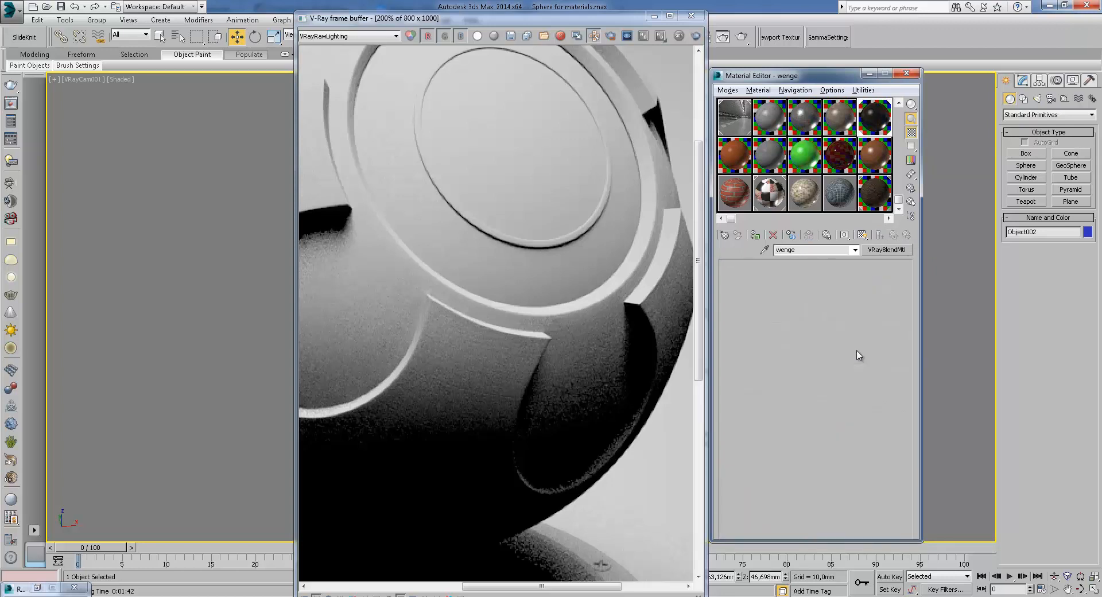
{"action": "left_click", "coordinate": [894, 235]}
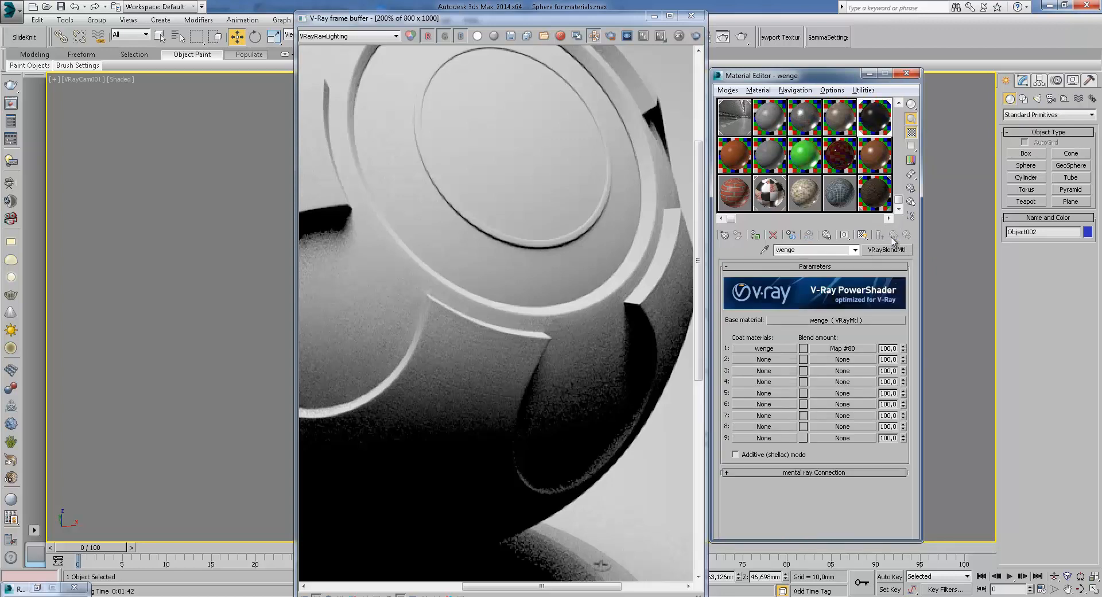
{"action": "left_click", "coordinate": [864, 320]}
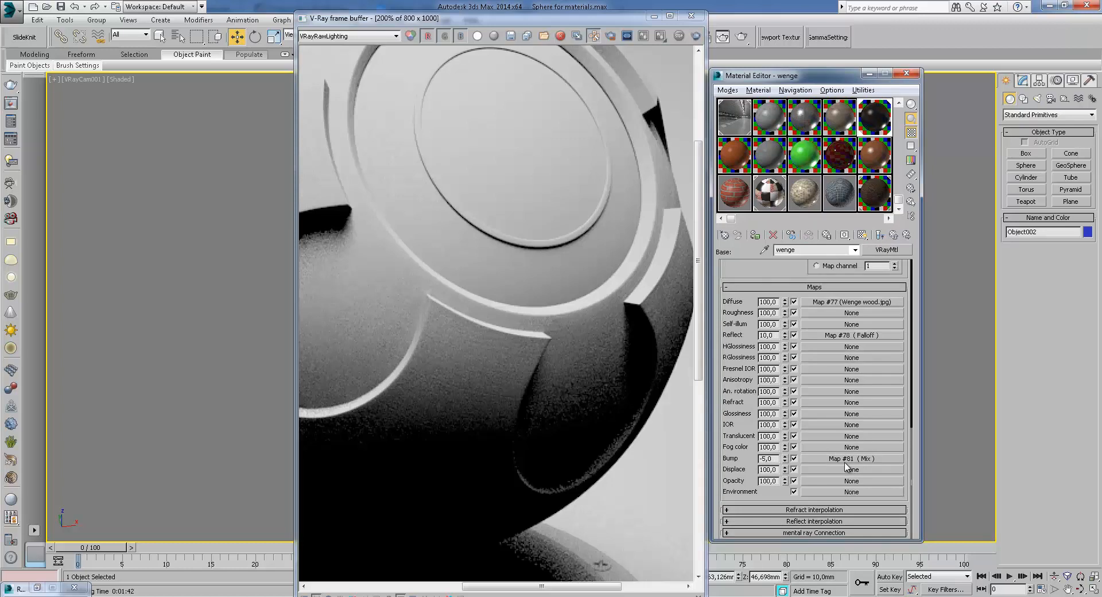
{"action": "left_click", "coordinate": [846, 470]}
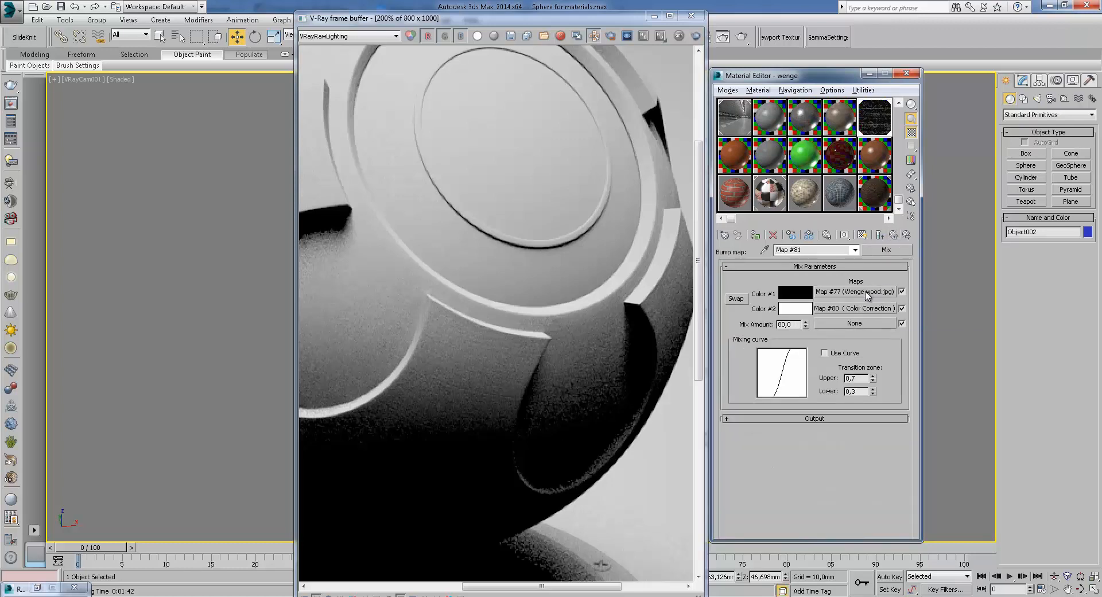
{"action": "left_click", "coordinate": [895, 234]}
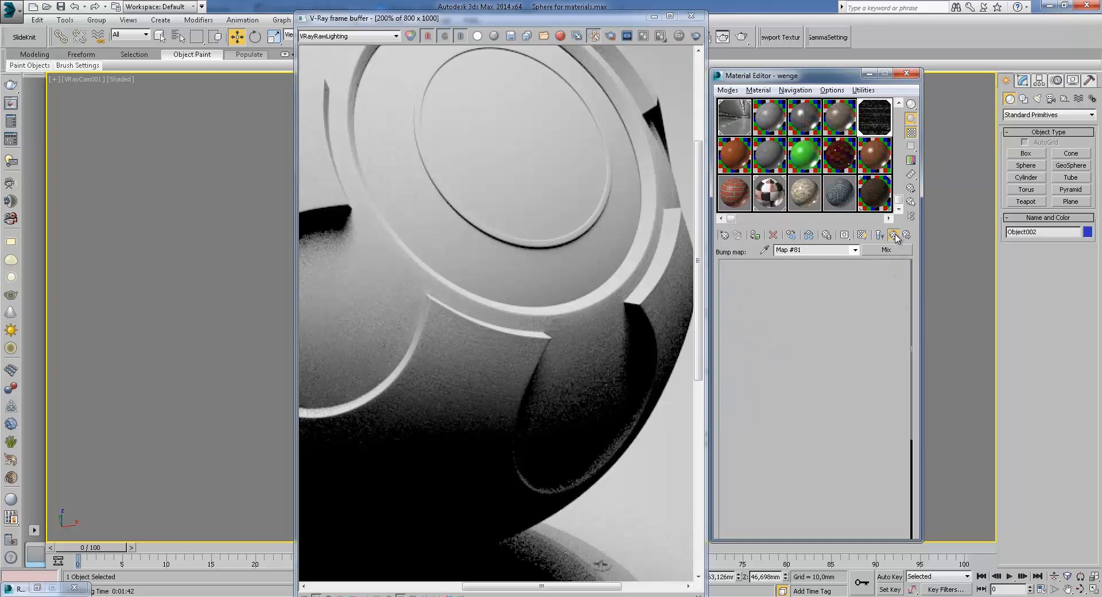
{"action": "left_click", "coordinate": [895, 235]}
{"action": "left_click", "coordinate": [791, 347]}
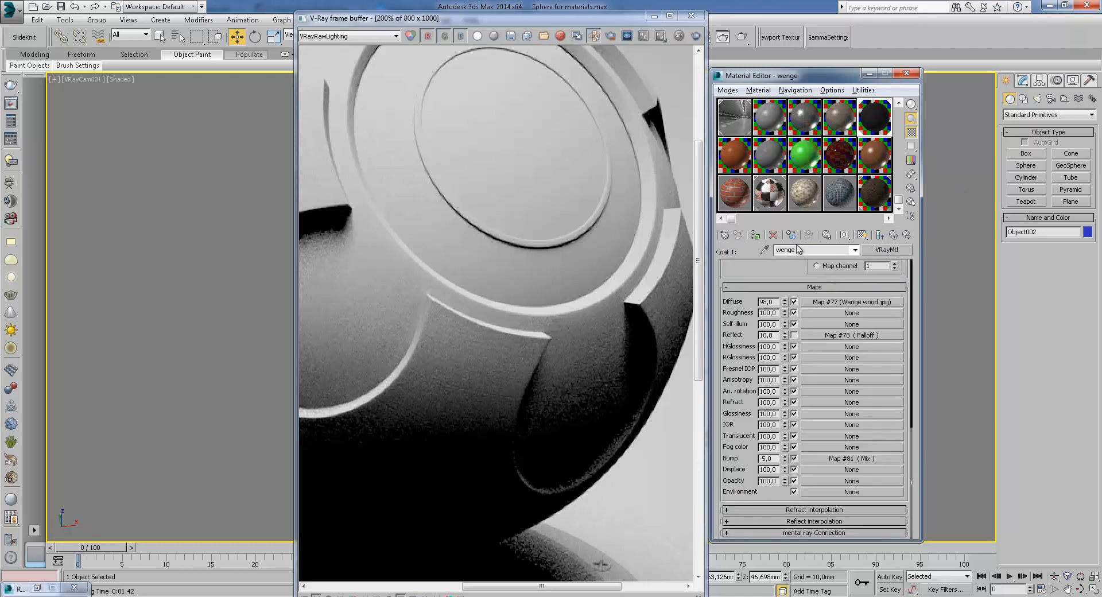
{"action": "left_click", "coordinate": [897, 236]}
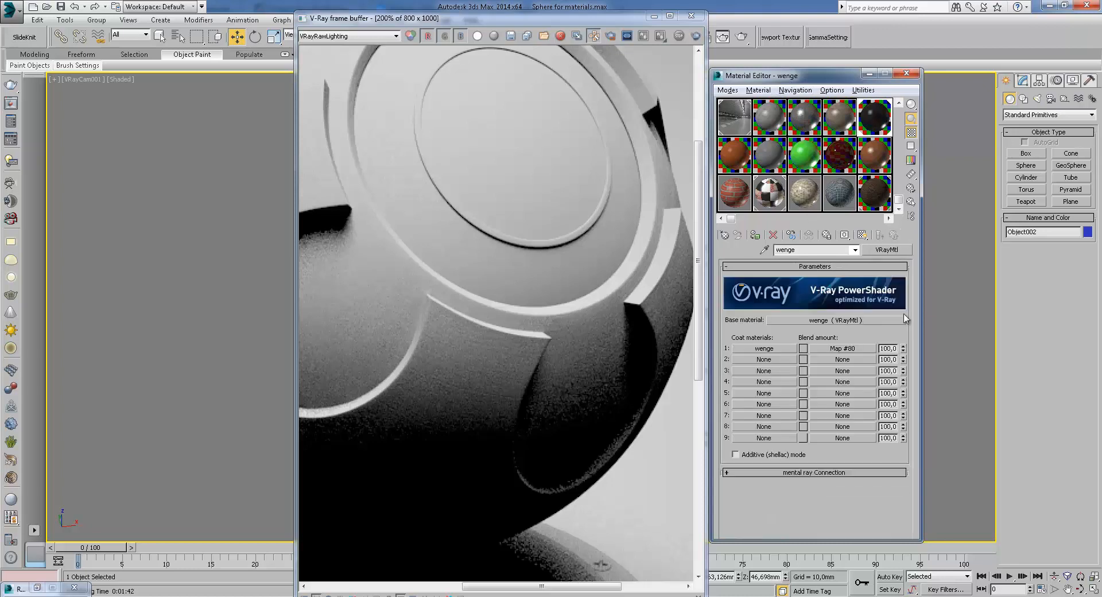
Examine the blend amount's Color Correction map and view its wood bitmap image and map preview
{"action": "left_click", "coordinate": [853, 349]}
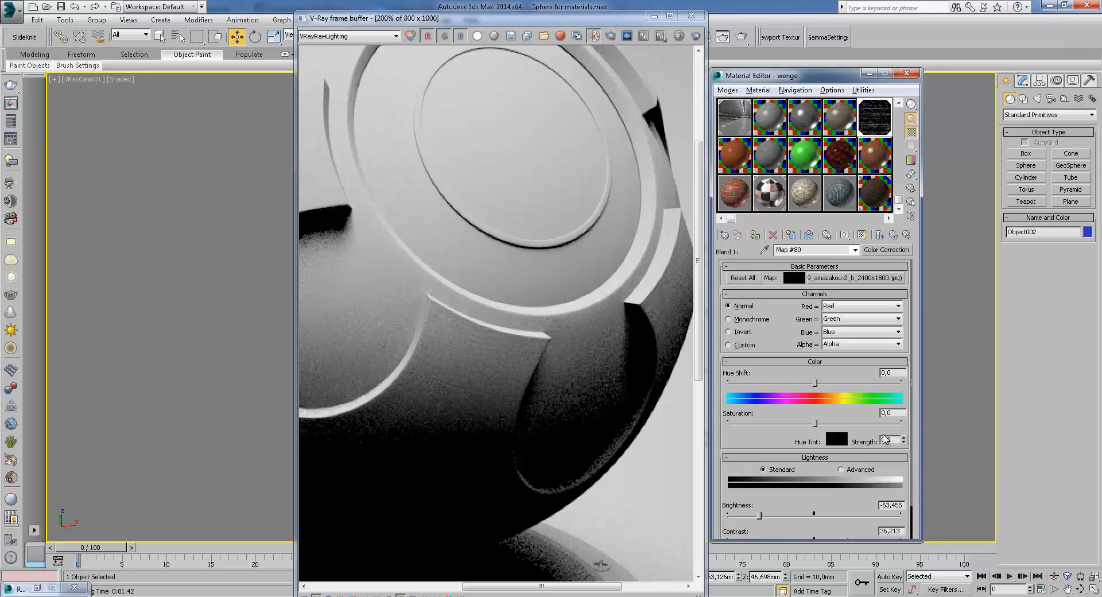
{"action": "left_click", "coordinate": [890, 280]}
{"action": "left_click", "coordinate": [890, 431]}
{"action": "scroll", "coordinate": [561, 318], "scroll_direction": "up", "scroll_amount": 1}
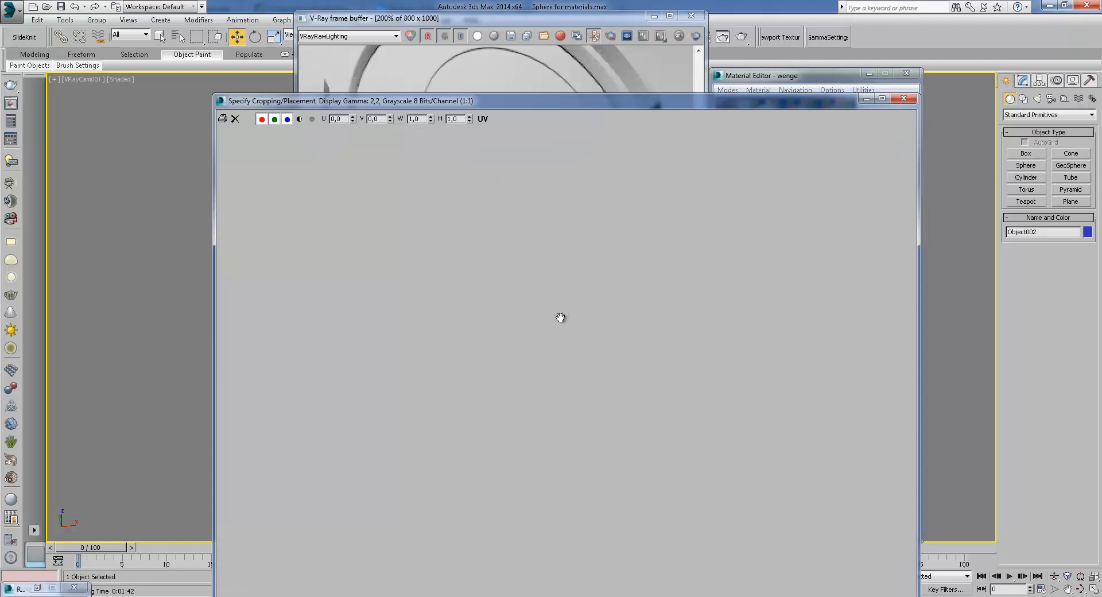
{"action": "scroll", "coordinate": [601, 291], "scroll_direction": "down", "scroll_amount": 1}
{"action": "scroll", "coordinate": [601, 291], "scroll_direction": "up", "scroll_amount": 1}
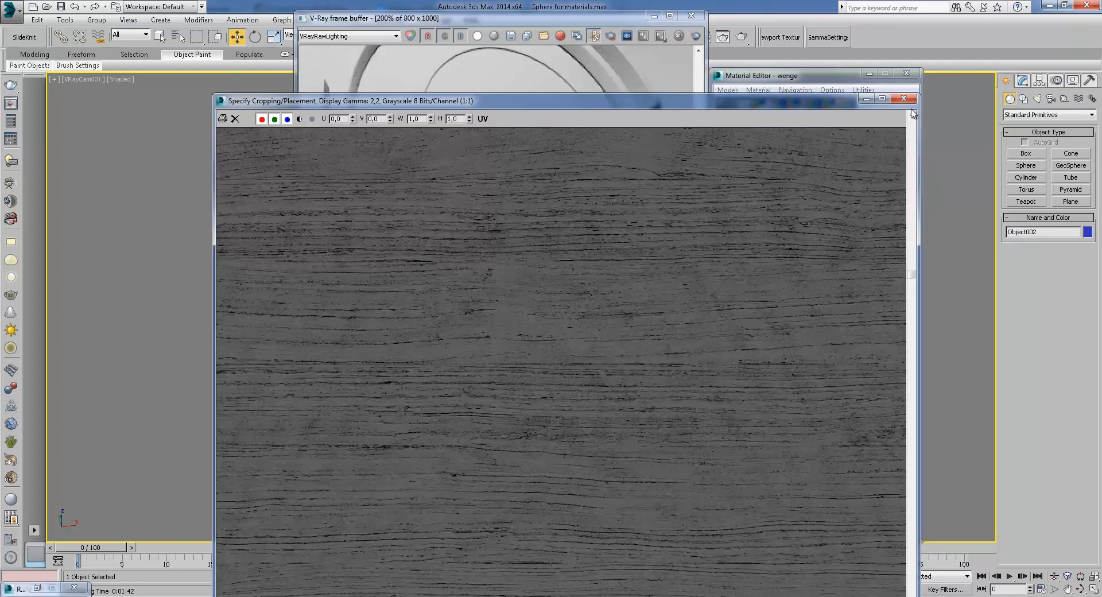
{"action": "left_click", "coordinate": [906, 99]}
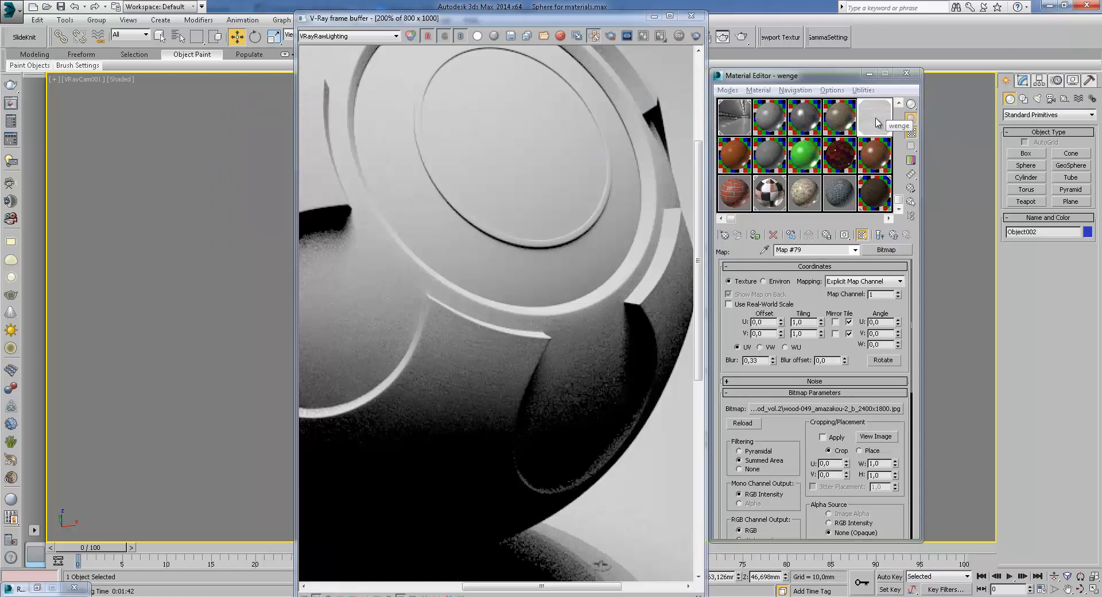
{"action": "left_click", "coordinate": [894, 235]}
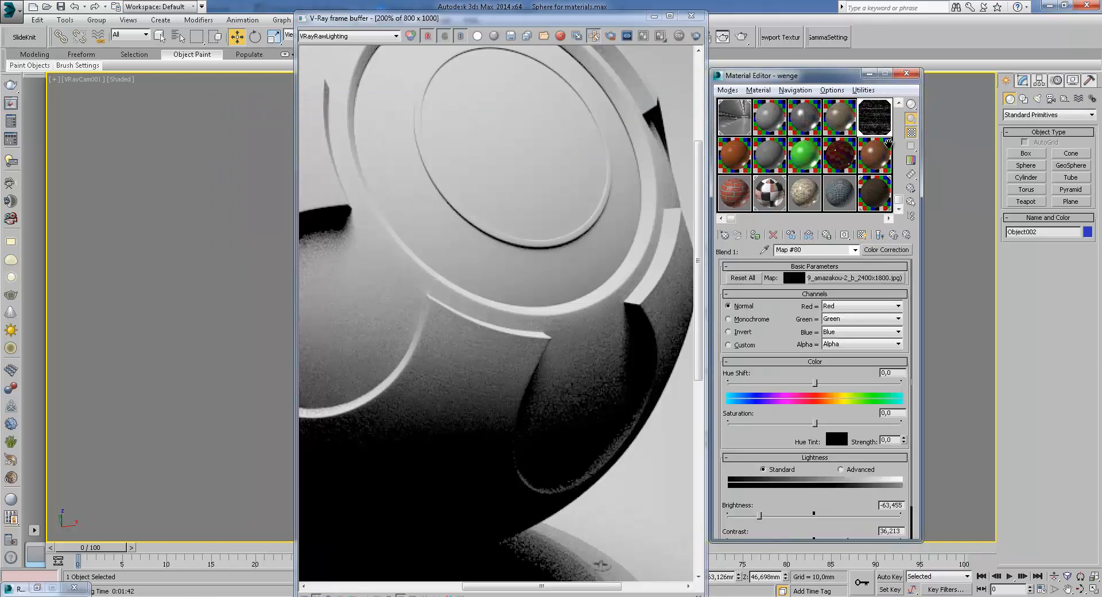
{"action": "double_click", "coordinate": [880, 118]}
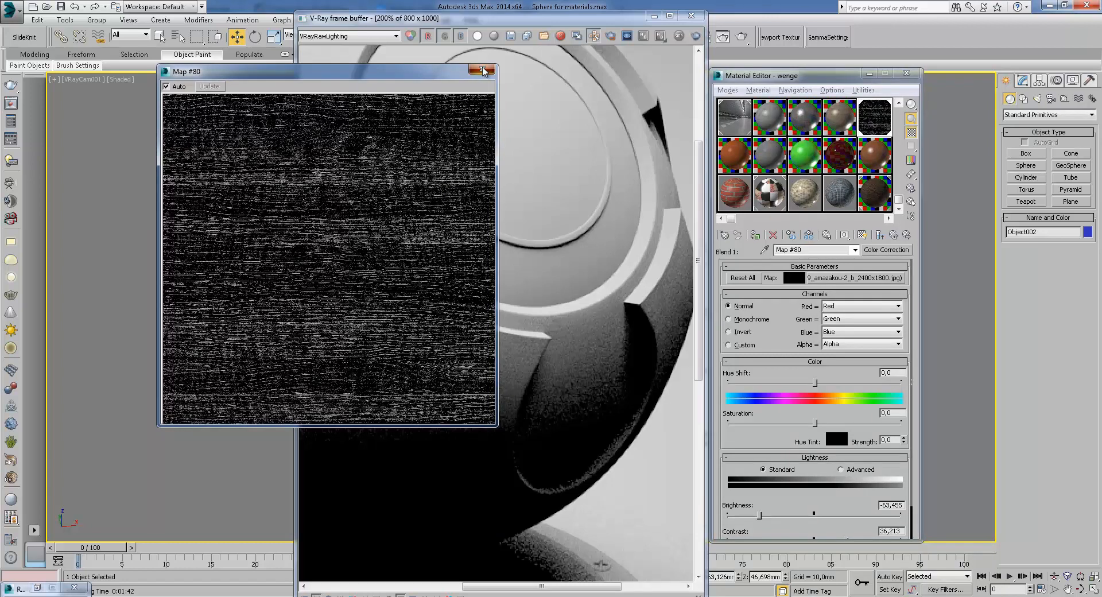
{"action": "left_click", "coordinate": [483, 70]}
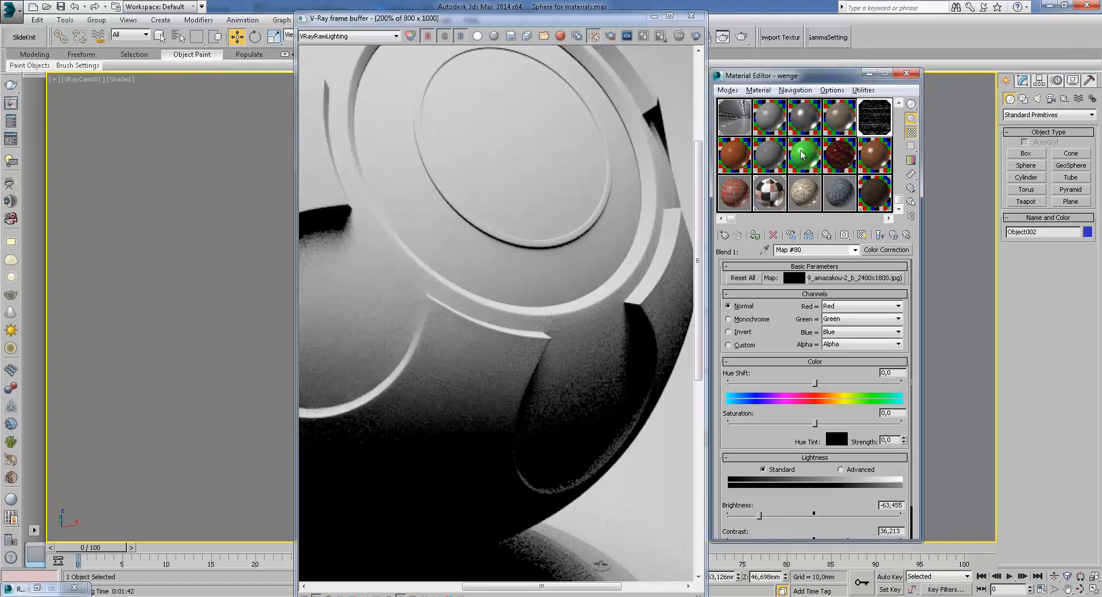
{"action": "left_click", "coordinate": [894, 236]}
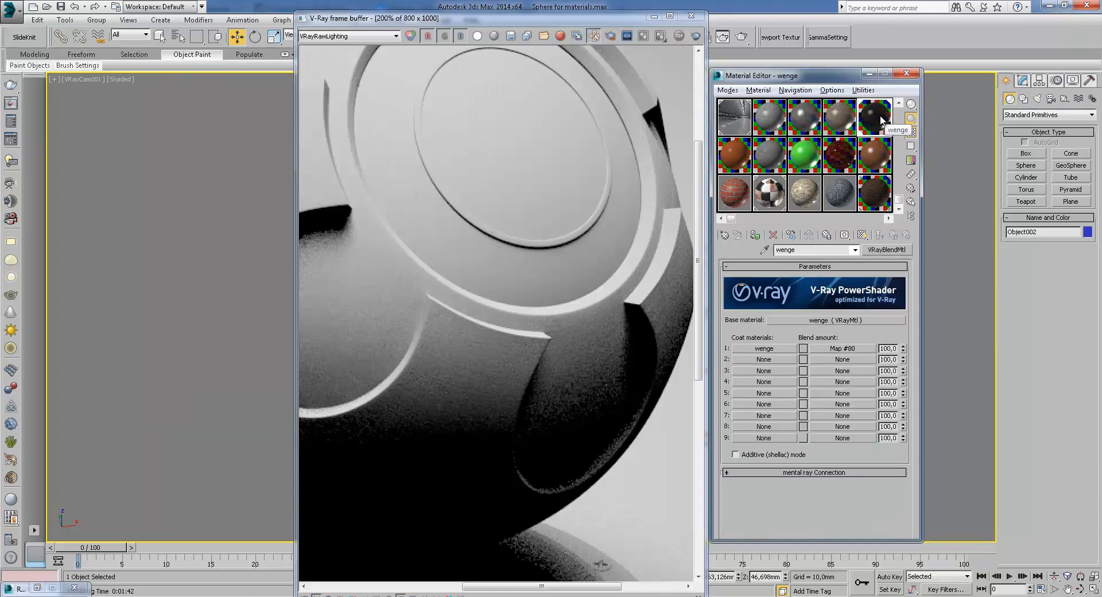
Switch the frame buffer back to RGB color and zoom and pan to inspect the wenge render
{"action": "left_click", "coordinate": [338, 36]}
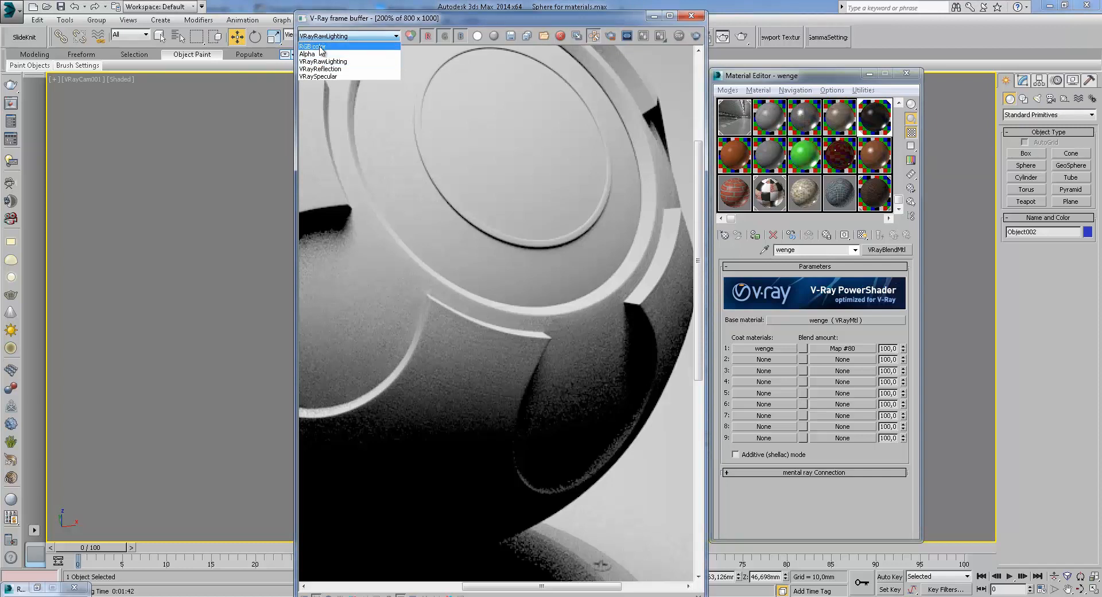
{"action": "left_click", "coordinate": [321, 48]}
{"action": "middle_click_drag", "start_coordinate": [467, 300], "coordinate": [490, 254]}
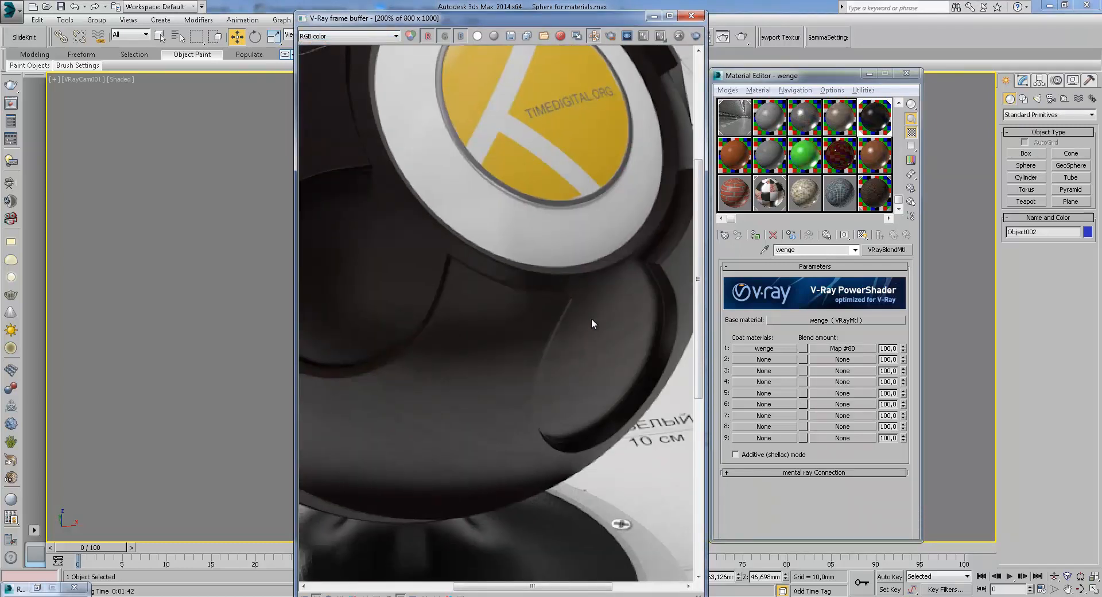
{"action": "scroll", "coordinate": [593, 324], "scroll_direction": "down", "scroll_amount": 3}
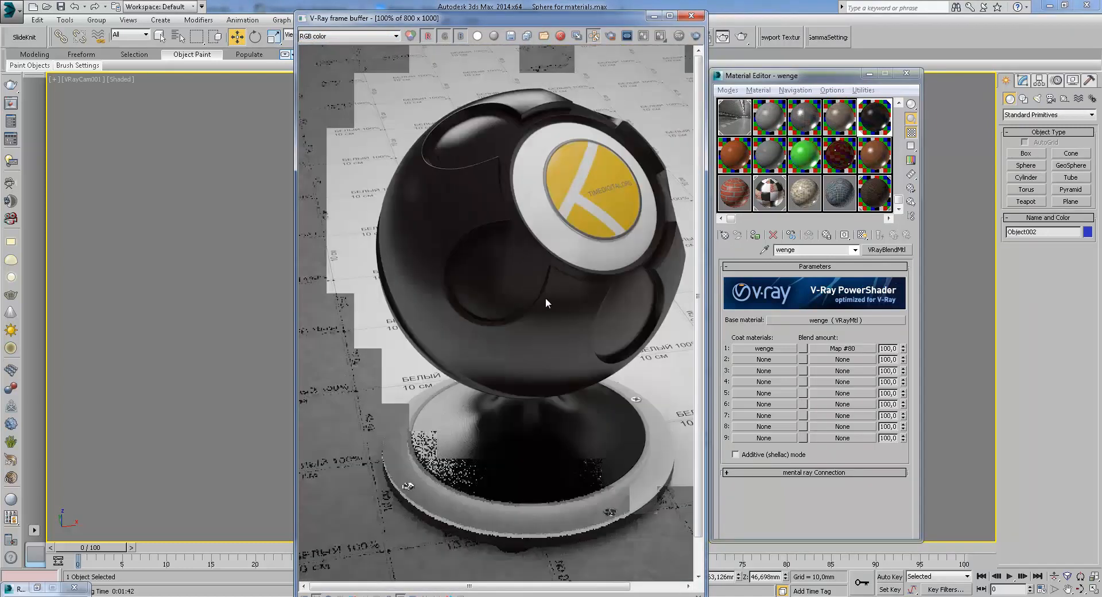
{"action": "scroll", "coordinate": [561, 325], "scroll_direction": "up", "scroll_amount": 3}
{"action": "middle_click_drag", "start_coordinate": [562, 326], "coordinate": [469, 468]}
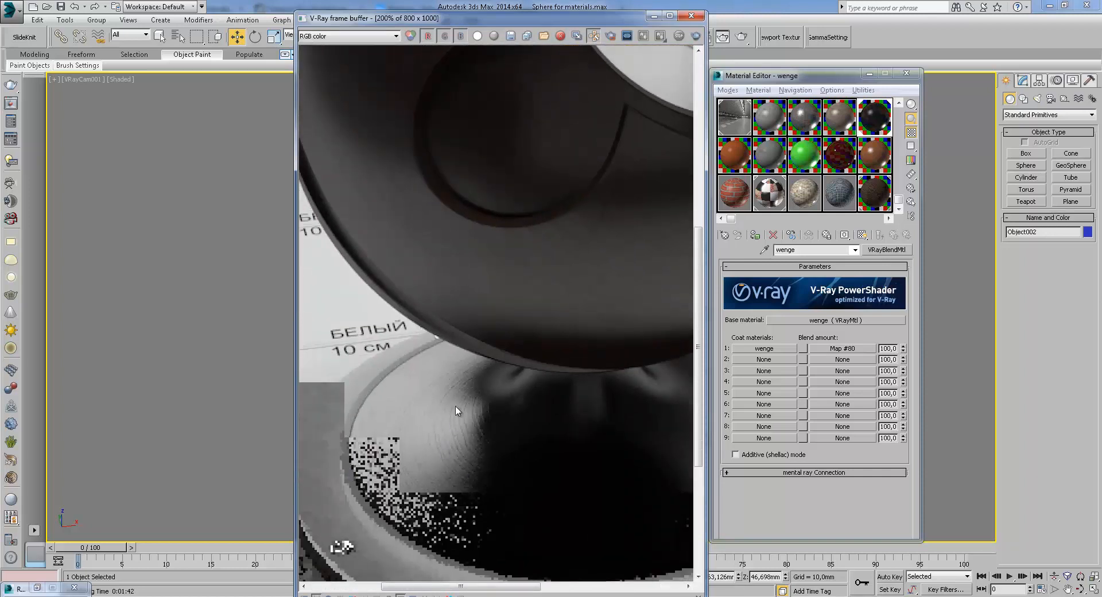
{"action": "middle_click_drag", "start_coordinate": [453, 425], "coordinate": [458, 394]}
{"action": "middle_click_drag", "start_coordinate": [470, 356], "coordinate": [556, 222]}
{"action": "scroll", "coordinate": [501, 292], "scroll_direction": "down", "scroll_amount": 2}
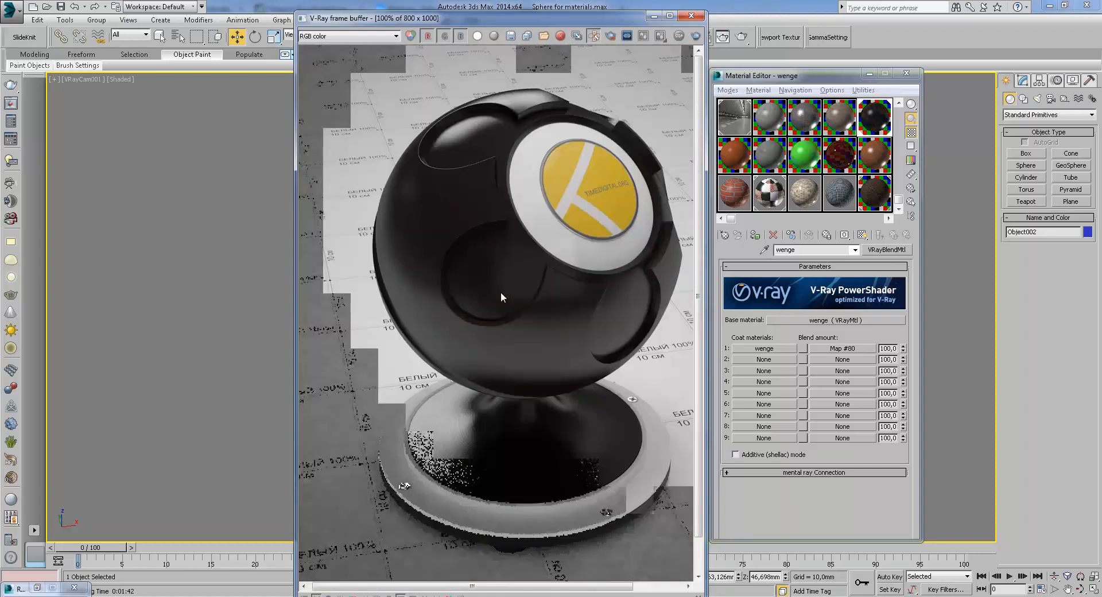
Open the wenge coat material to inspect its maps, then return to the parent blend material
{"action": "left_click", "coordinate": [765, 349]}
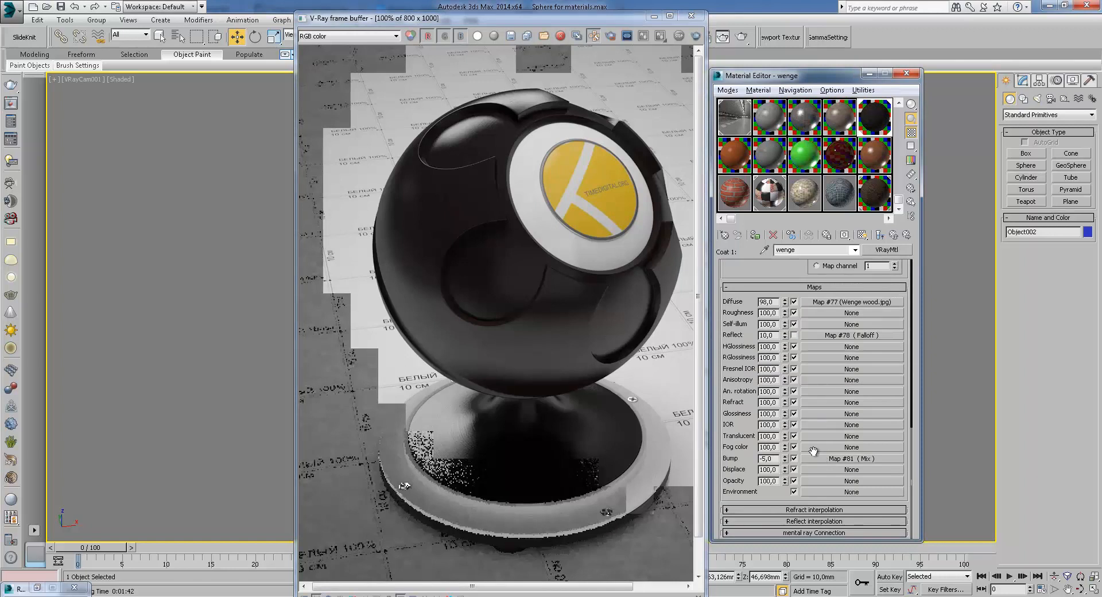
{"action": "left_click", "coordinate": [881, 232]}
{"action": "left_click", "coordinate": [860, 321]}
{"action": "left_click", "coordinate": [893, 235]}
Select the Classic blend material in the editor, close the frame buffer and render the sample object again
{"action": "left_click", "coordinate": [733, 156]}
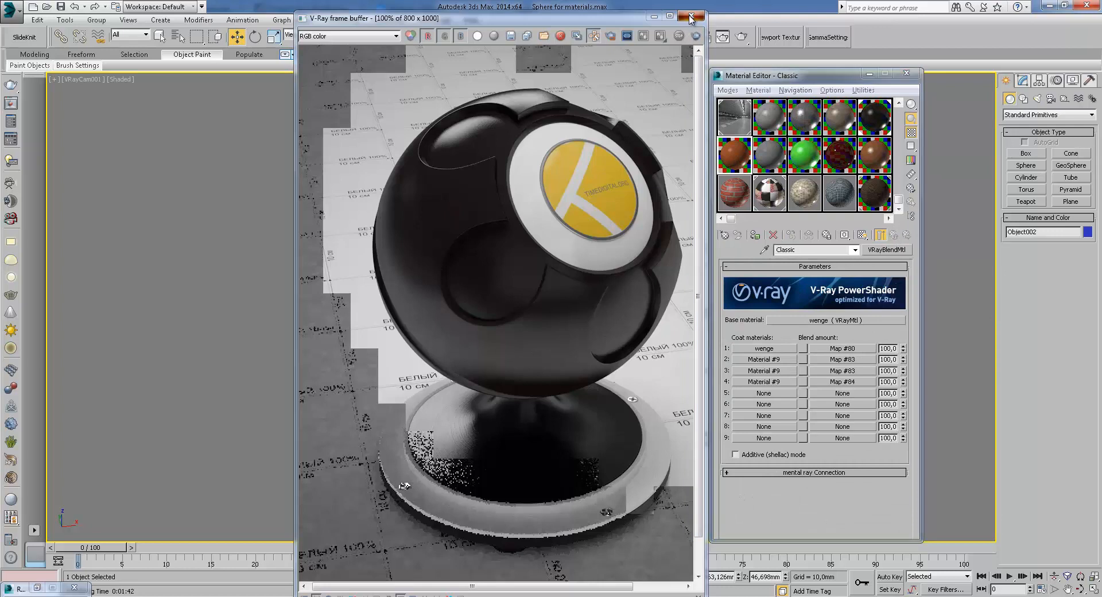
{"action": "left_click", "coordinate": [691, 17]}
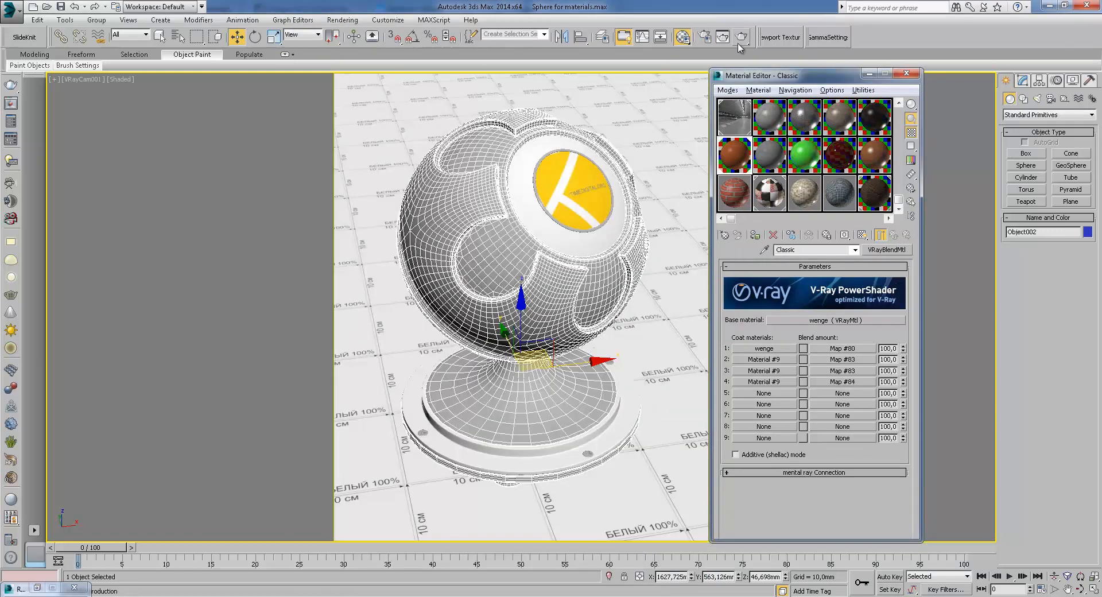
{"action": "left_click", "coordinate": [740, 38]}
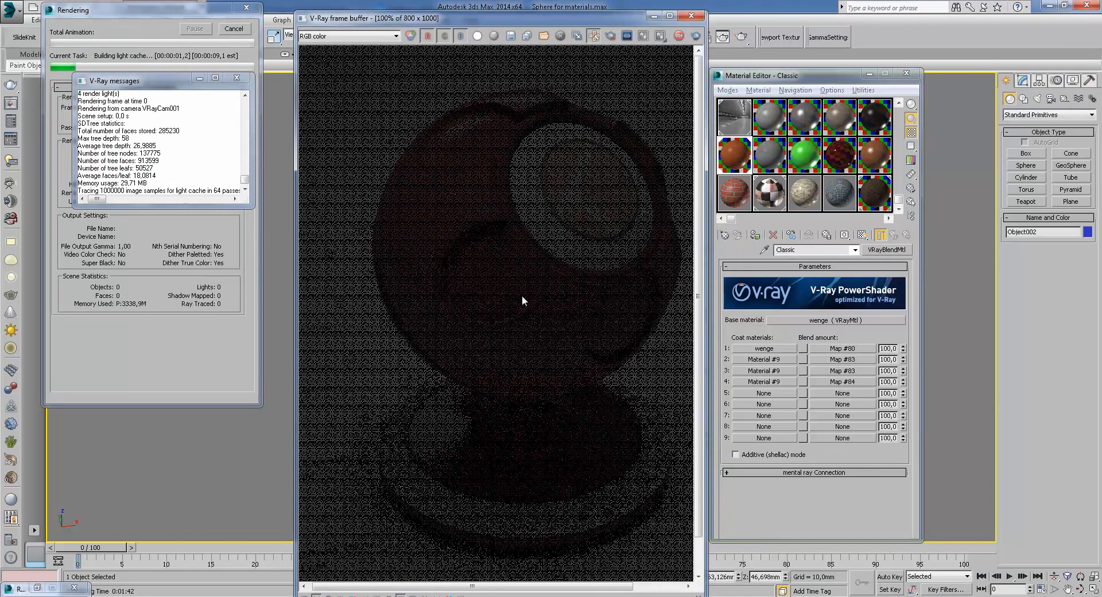
{"action": "left_click", "coordinate": [242, 79]}
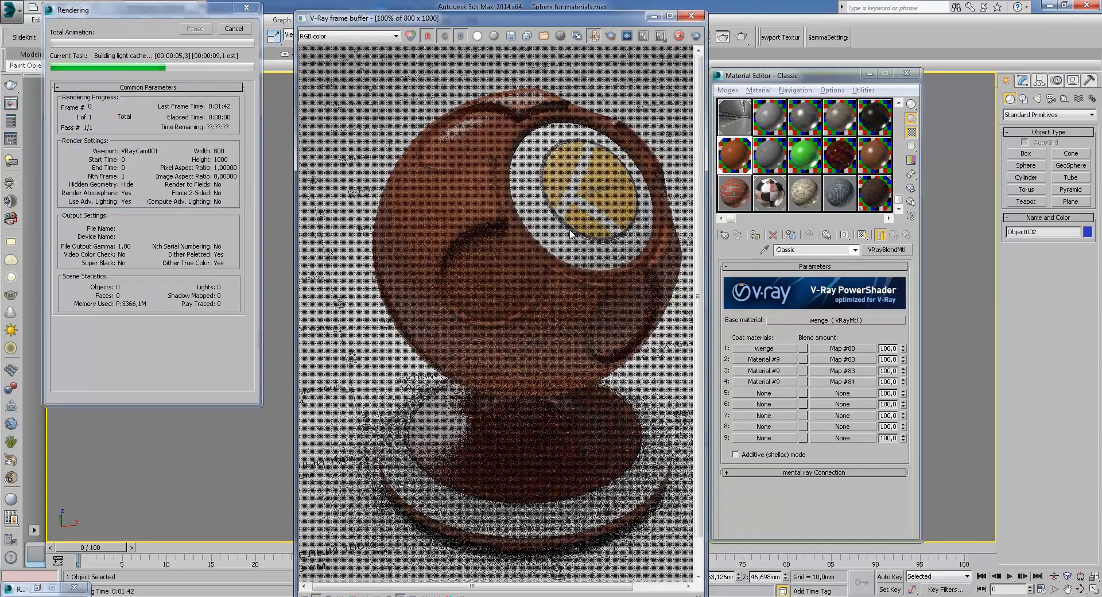
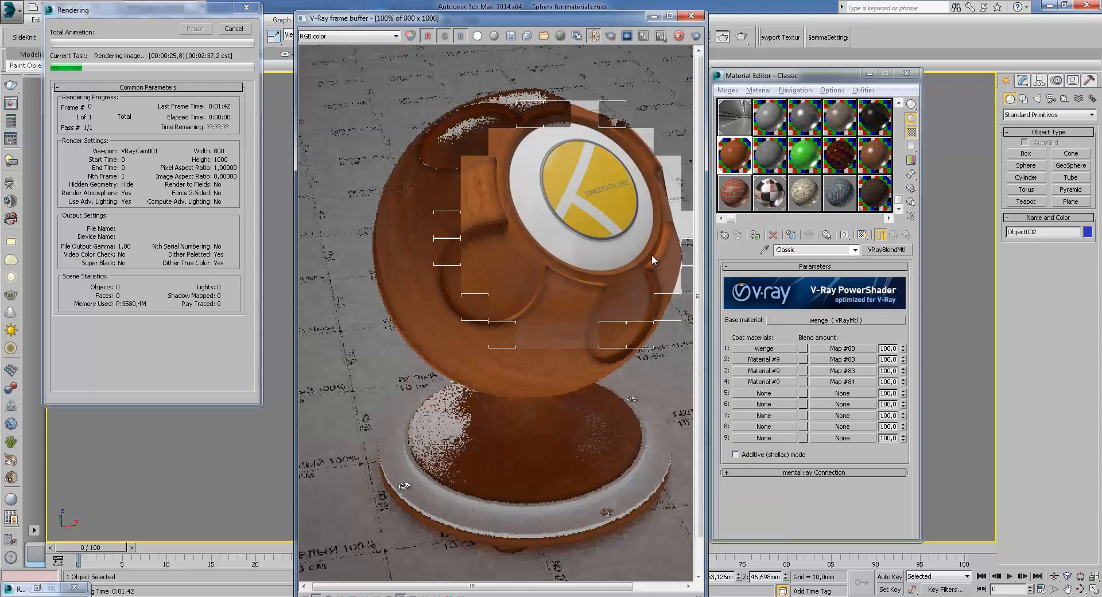
Zoom and pan around the frame buffer to inspect the Classic blend render while it is still rendering
{"action": "scroll", "coordinate": [527, 277], "scroll_direction": "up", "scroll_amount": 2}
{"action": "scroll", "coordinate": [501, 289], "scroll_direction": "down", "scroll_amount": 1}
{"action": "middle_click_drag", "start_coordinate": [591, 335], "coordinate": [585, 352]}
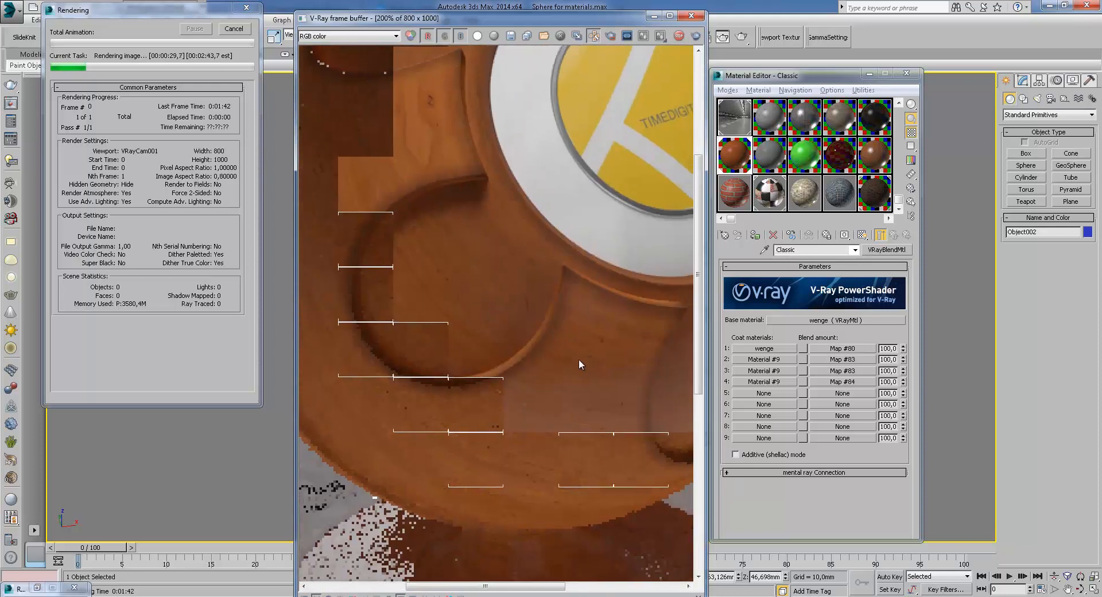
{"action": "middle_click_drag", "start_coordinate": [483, 321], "coordinate": [463, 290]}
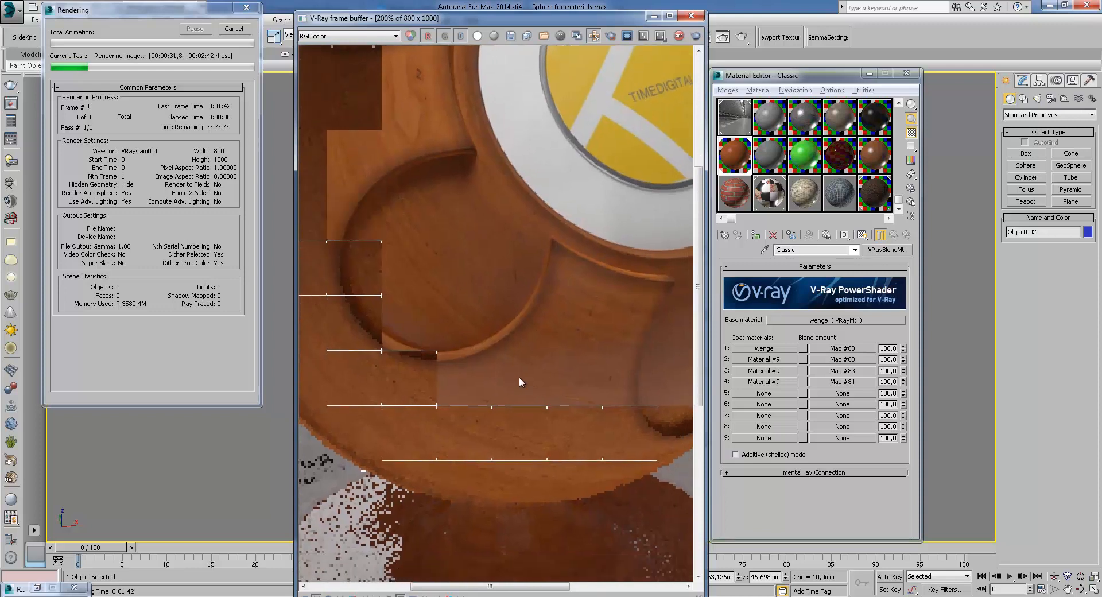
{"action": "middle_click_drag", "start_coordinate": [581, 389], "coordinate": [528, 351]}
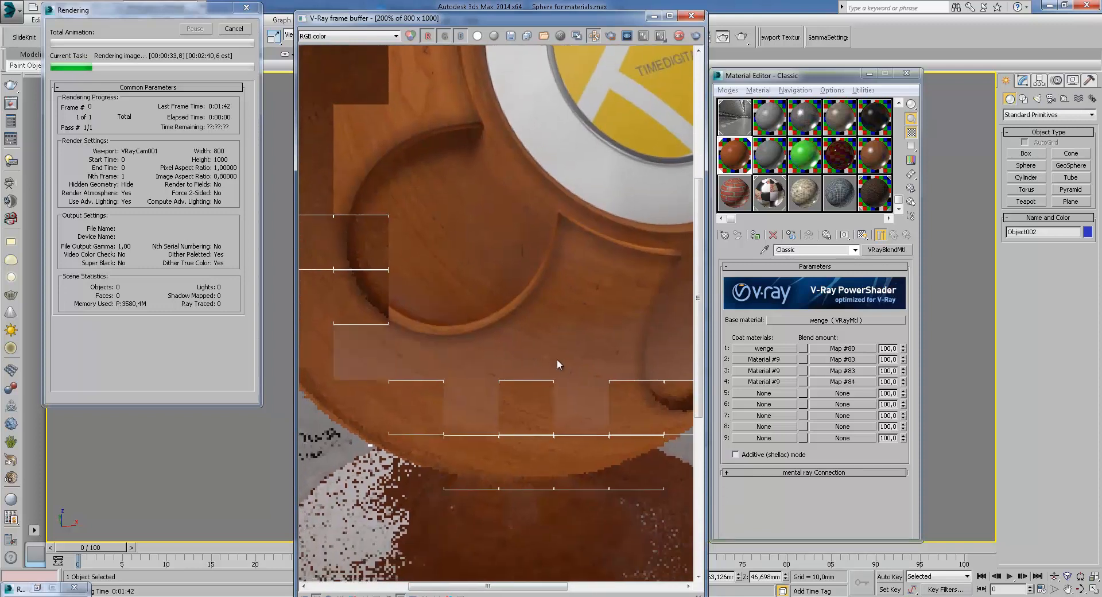
{"action": "scroll", "coordinate": [598, 298], "scroll_direction": "up", "scroll_amount": 1}
{"action": "scroll", "coordinate": [598, 298], "scroll_direction": "down", "scroll_amount": 1}
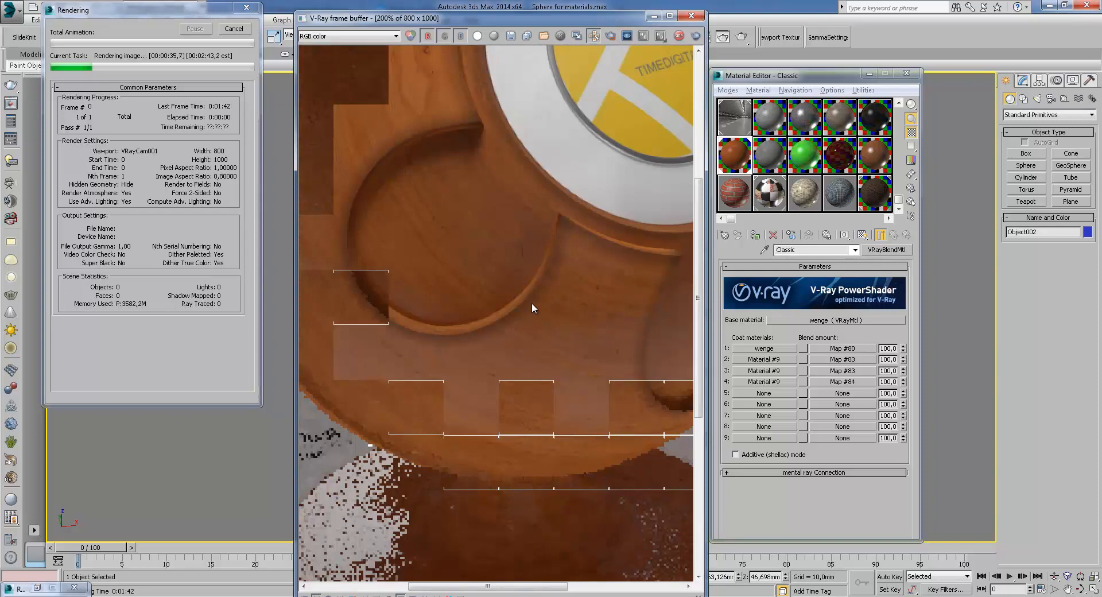
{"action": "middle_click_drag", "start_coordinate": [525, 258], "coordinate": [537, 285]}
{"action": "scroll", "coordinate": [578, 340], "scroll_direction": "down", "scroll_amount": 1}
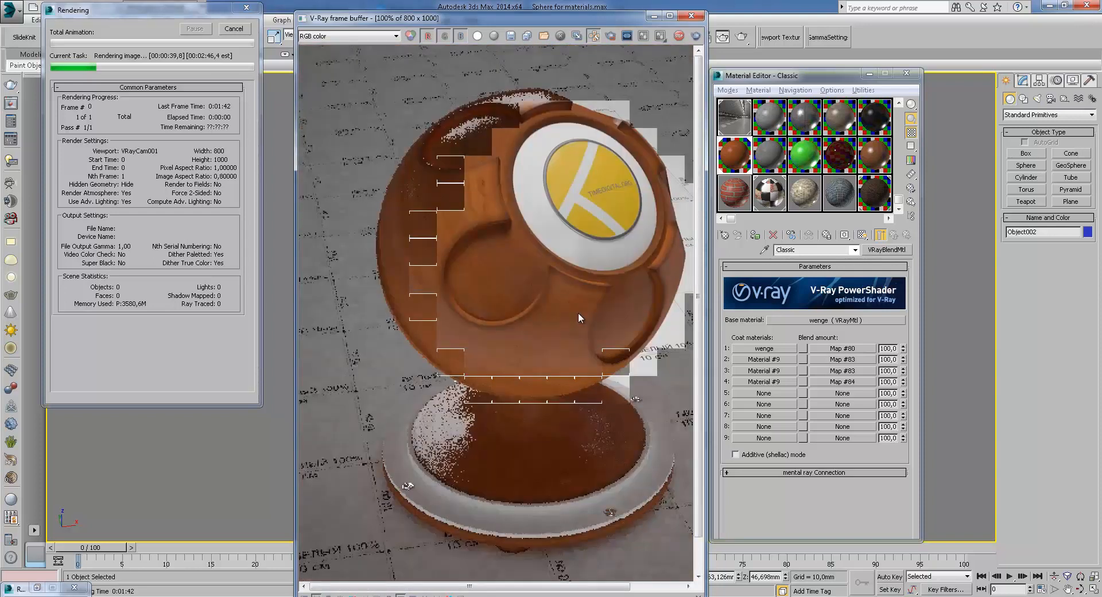
{"action": "scroll", "coordinate": [578, 312], "scroll_direction": "up", "scroll_amount": 1}
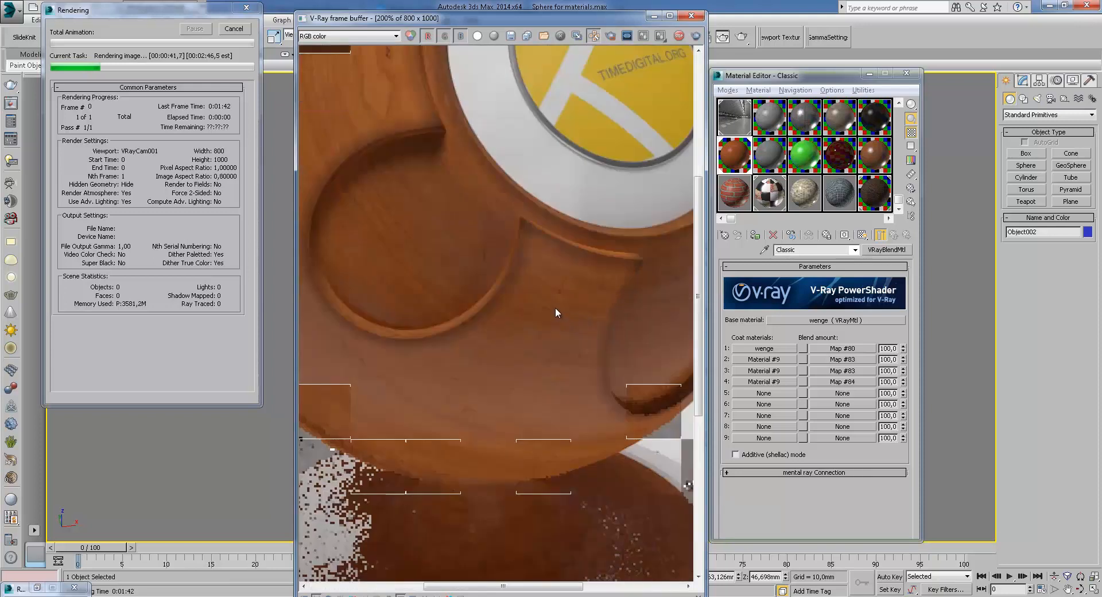
{"action": "middle_click_drag", "start_coordinate": [440, 368], "coordinate": [539, 364]}
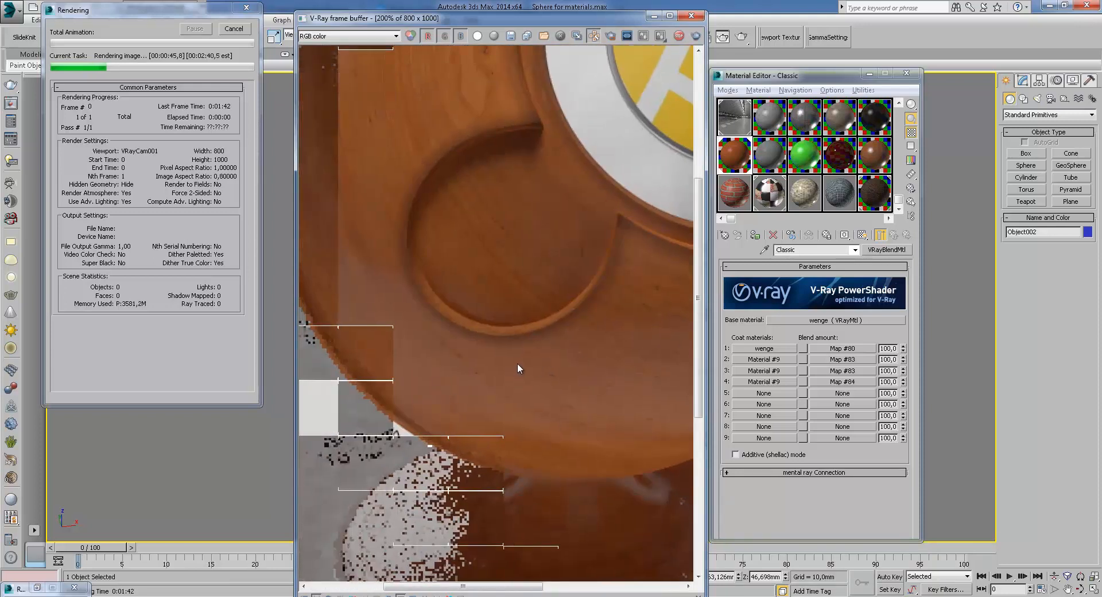
{"action": "middle_click_drag", "start_coordinate": [574, 418], "coordinate": [568, 307]}
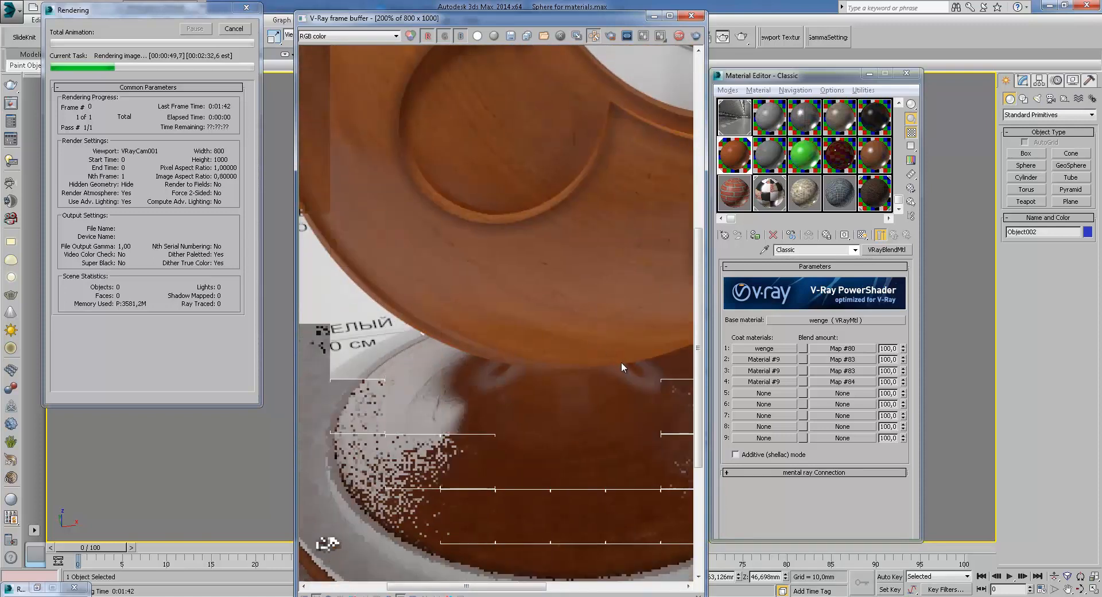
{"action": "scroll", "coordinate": [573, 353], "scroll_direction": "down", "scroll_amount": 2}
{"action": "scroll", "coordinate": [573, 354], "scroll_direction": "up", "scroll_amount": 1}
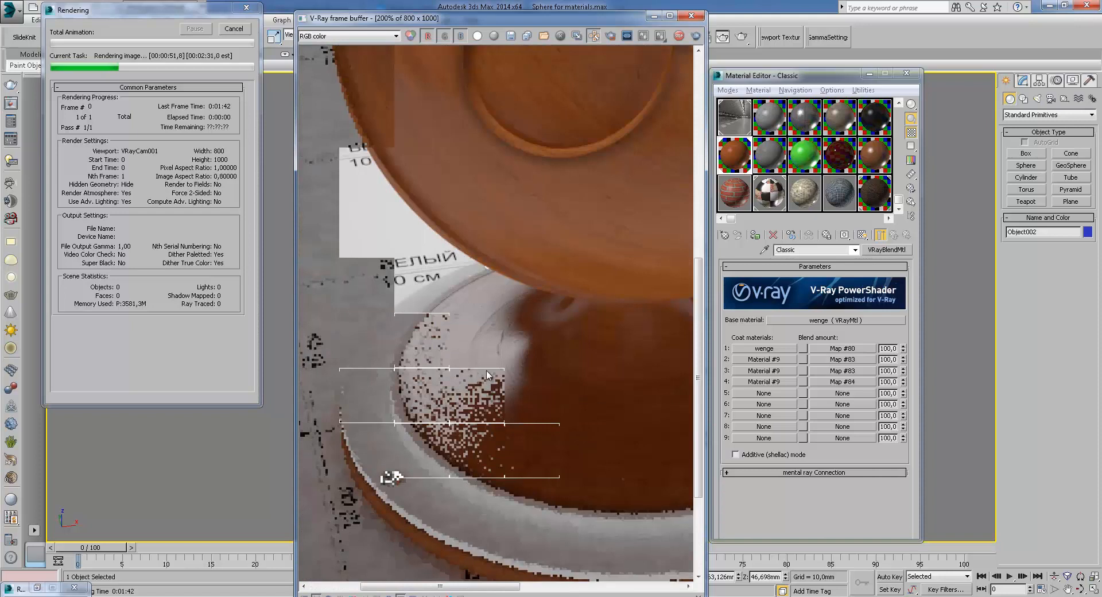
{"action": "middle_click_drag", "start_coordinate": [601, 330], "coordinate": [588, 419]}
Zoom and pan across the finished Classic blend render to examine the wood grain, coating and logo
{"action": "scroll", "coordinate": [504, 320], "scroll_direction": "down", "scroll_amount": 1}
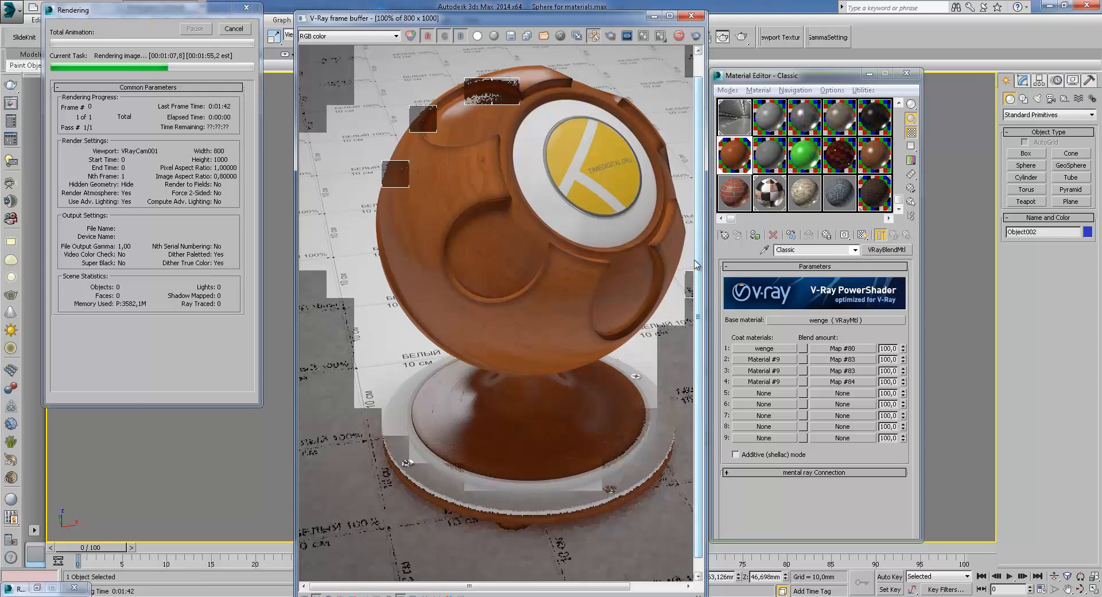
{"action": "scroll", "coordinate": [472, 115], "scroll_direction": "up", "scroll_amount": 2}
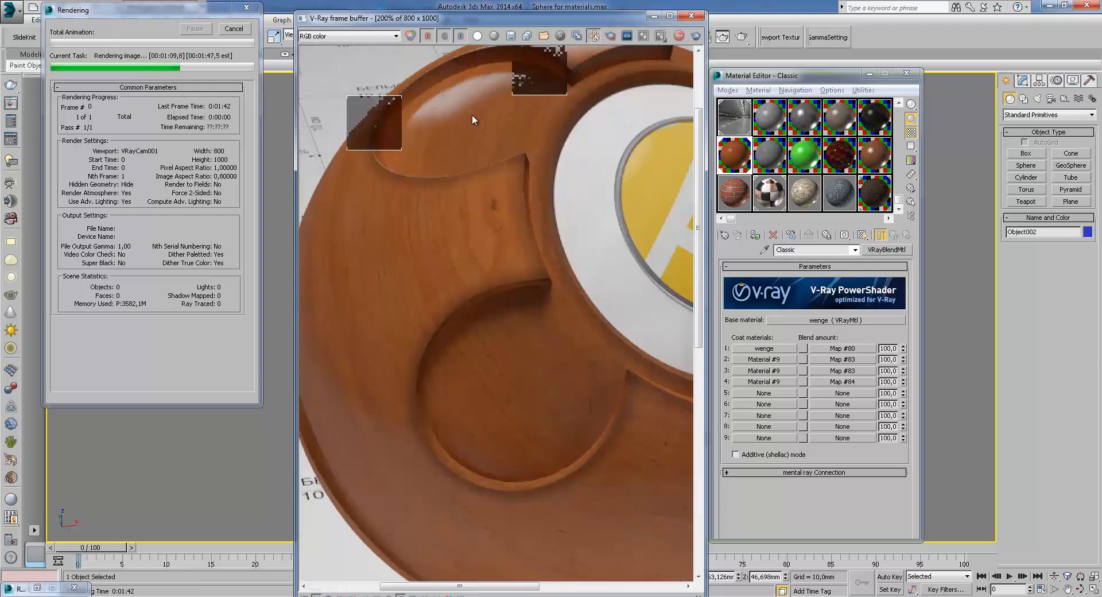
{"action": "middle_click_drag", "start_coordinate": [472, 115], "coordinate": [467, 180]}
{"action": "middle_click_drag", "start_coordinate": [496, 279], "coordinate": [457, 218]}
{"action": "scroll", "coordinate": [473, 241], "scroll_direction": "down", "scroll_amount": 2}
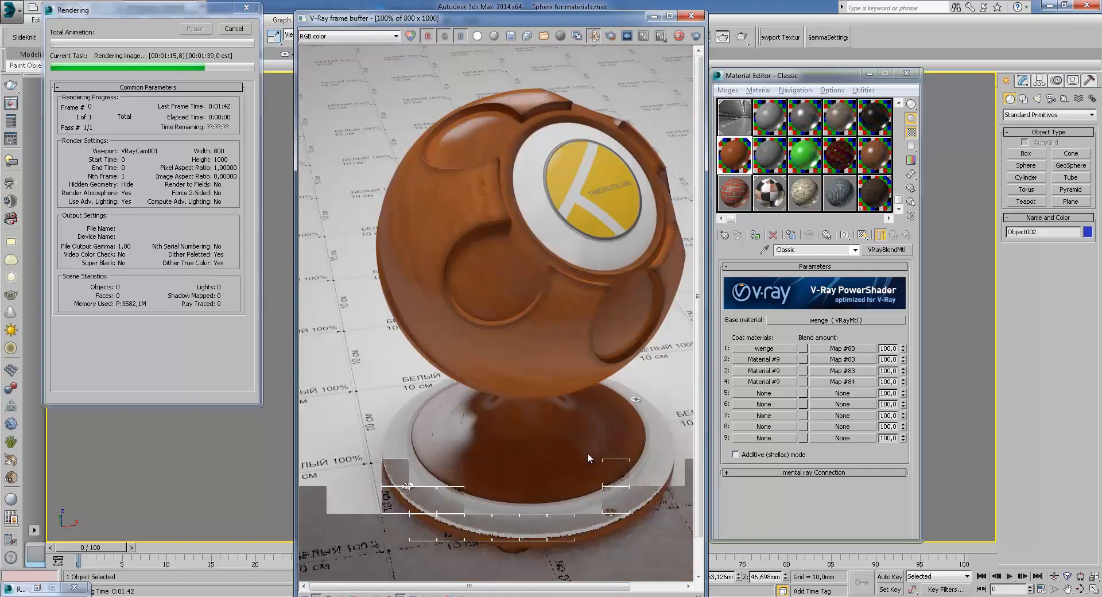
{"action": "scroll", "coordinate": [584, 452], "scroll_direction": "up", "scroll_amount": 1}
{"action": "middle_click_drag", "start_coordinate": [615, 447], "coordinate": [682, 325]}
{"action": "middle_click_drag", "start_coordinate": [478, 262], "coordinate": [572, 239]}
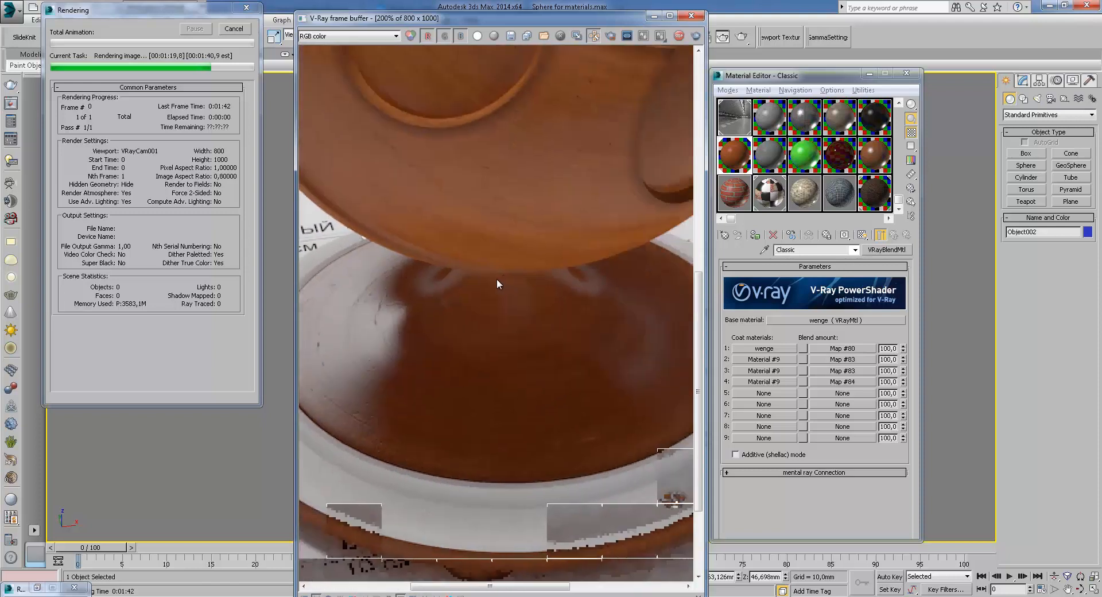
{"action": "scroll", "coordinate": [497, 278], "scroll_direction": "down", "scroll_amount": 1}
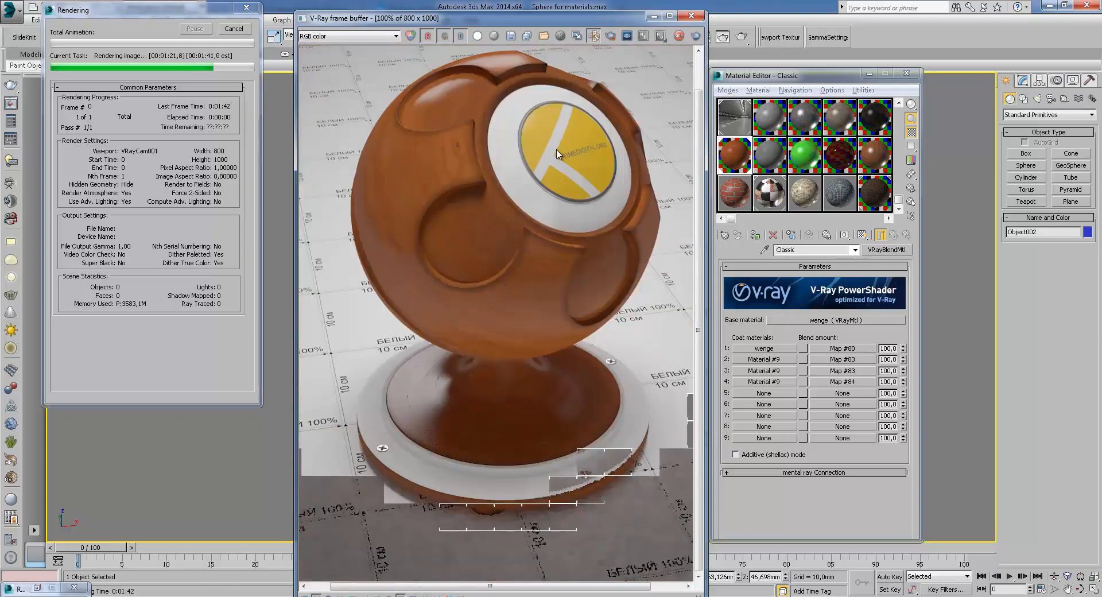
{"action": "scroll", "coordinate": [484, 153], "scroll_direction": "up", "scroll_amount": 1}
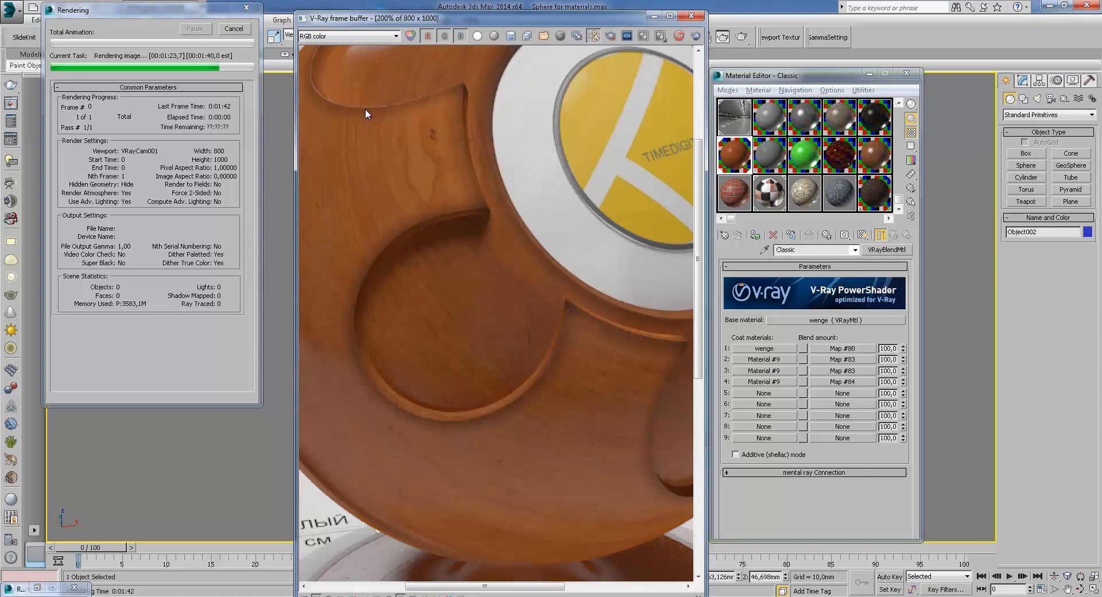
{"action": "middle_click_drag", "start_coordinate": [448, 120], "coordinate": [487, 132]}
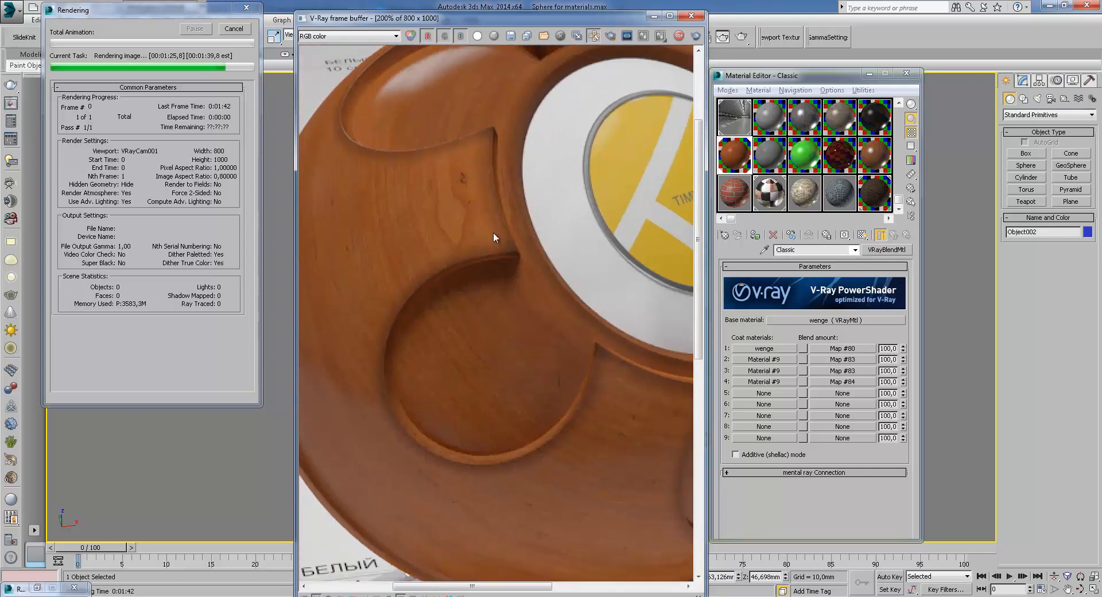
{"action": "middle_click_drag", "start_coordinate": [516, 256], "coordinate": [377, 228]}
{"action": "scroll", "coordinate": [376, 229], "scroll_direction": "down", "scroll_amount": 1}
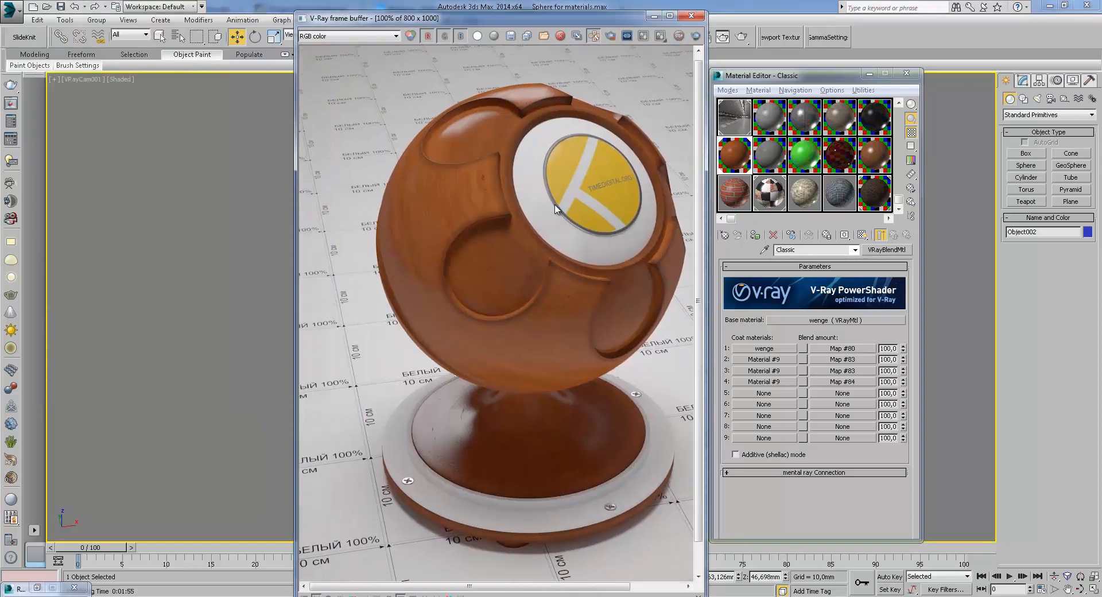
{"action": "scroll", "coordinate": [508, 247], "scroll_direction": "up", "scroll_amount": 1}
{"action": "middle_click_drag", "start_coordinate": [509, 208], "coordinate": [573, 335]}
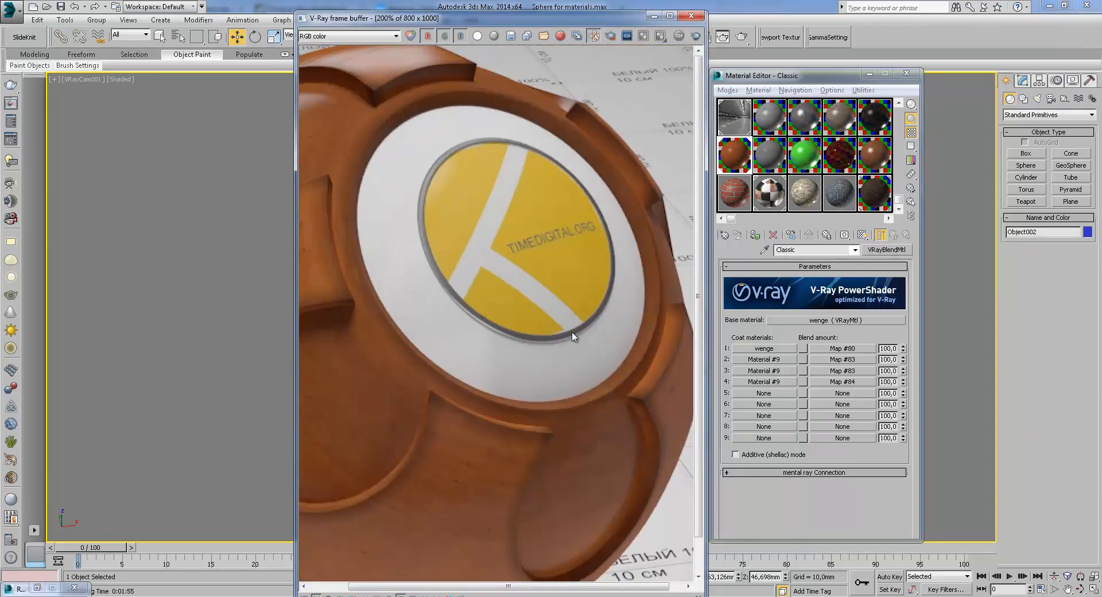
{"action": "scroll", "coordinate": [566, 325], "scroll_direction": "down", "scroll_amount": 1}
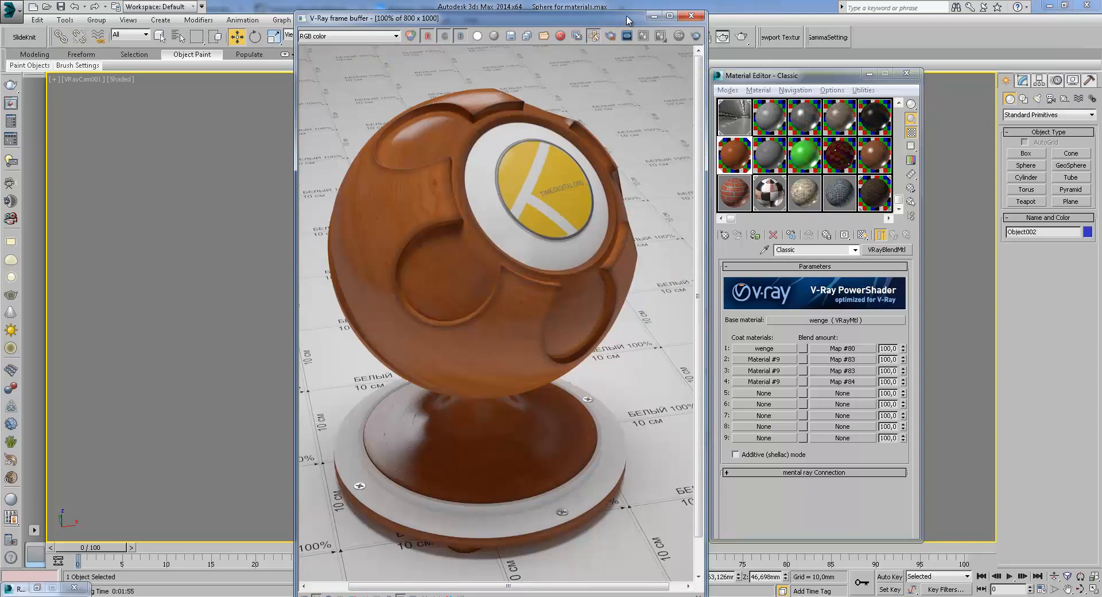
Open the blend's wenge base material and show its sample sphere in an enlarged preview window
{"action": "left_click_drag", "start_coordinate": [625, 17], "coordinate": [566, 25]}
{"action": "left_click", "coordinate": [842, 320]}
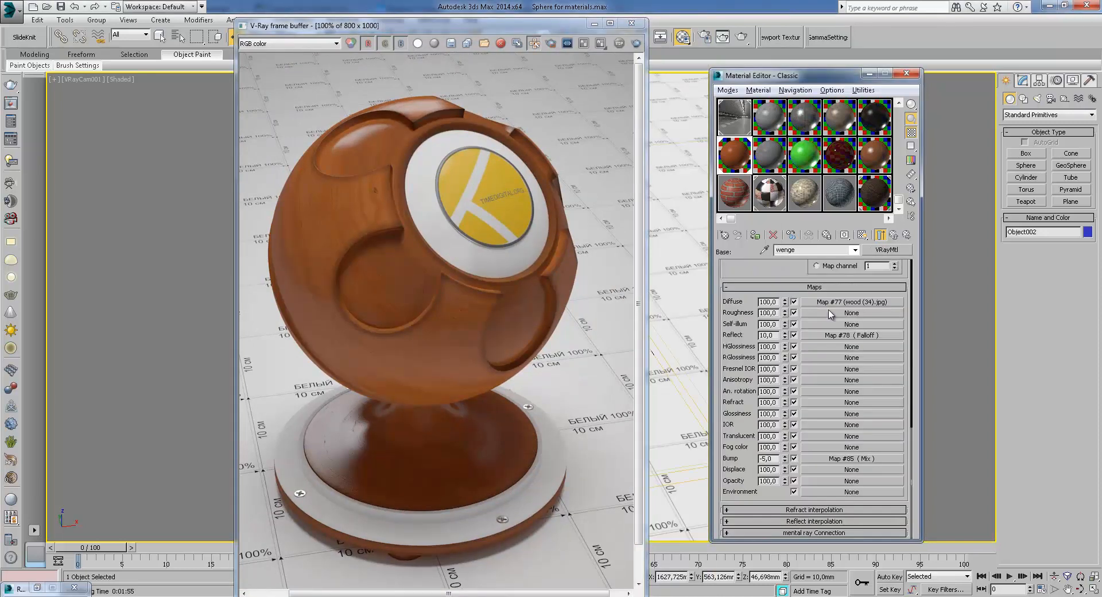
{"action": "scroll", "coordinate": [789, 270], "scroll_direction": "up", "scroll_amount": 10}
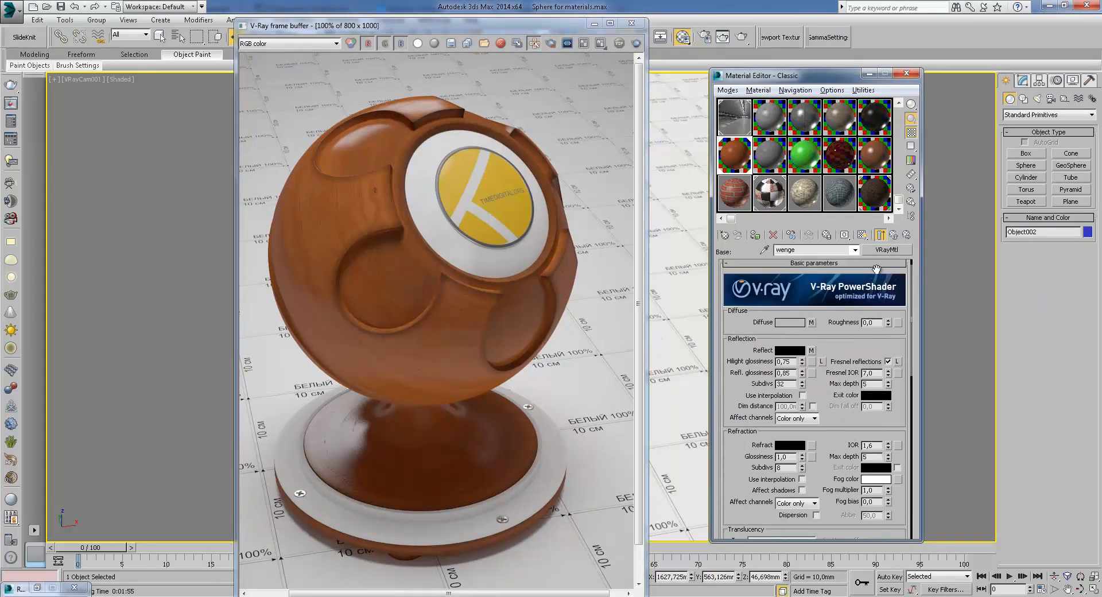
{"action": "double_click", "coordinate": [742, 160]}
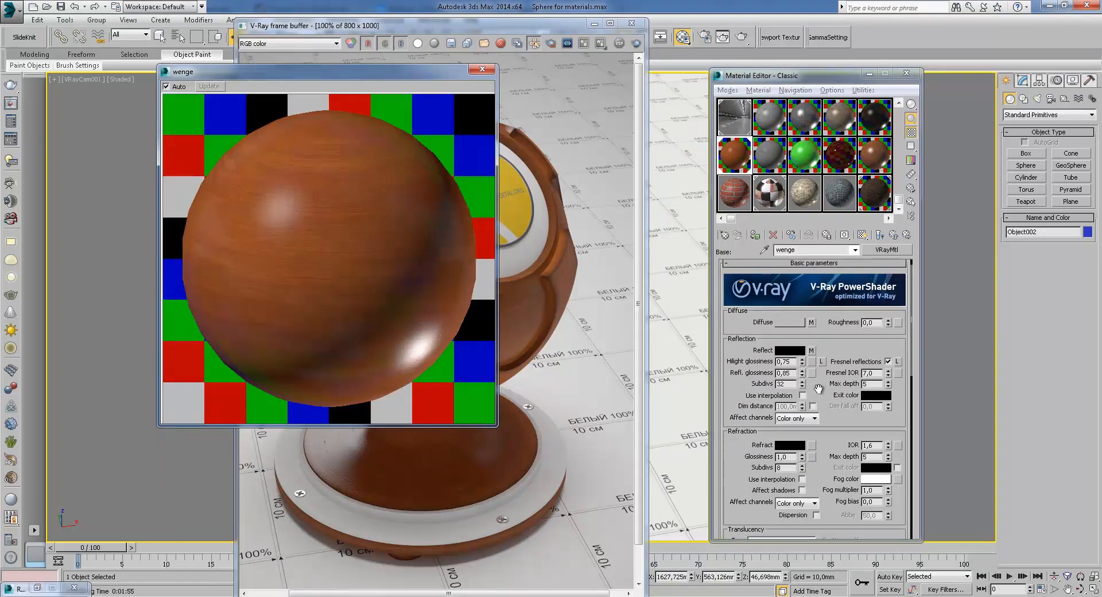
Open the wenge diffuse bitmap map, view its wood image, and close the preview window
{"action": "left_click", "coordinate": [813, 323]}
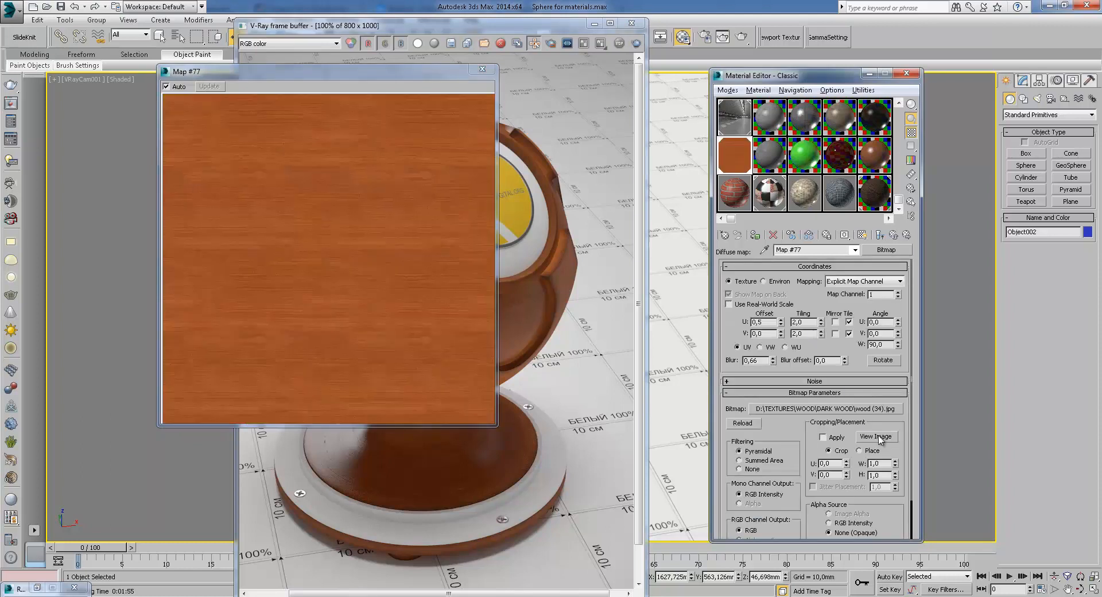
{"action": "left_click", "coordinate": [875, 437]}
{"action": "scroll", "coordinate": [616, 348], "scroll_direction": "down", "scroll_amount": 1}
{"action": "left_click", "coordinate": [790, 100]}
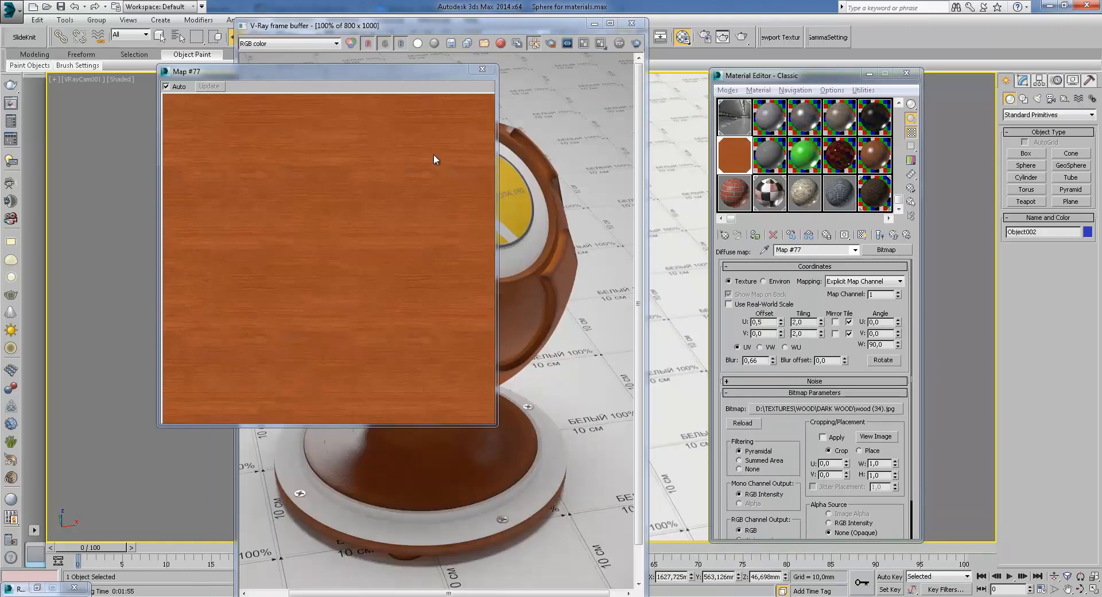
{"action": "left_click", "coordinate": [482, 69]}
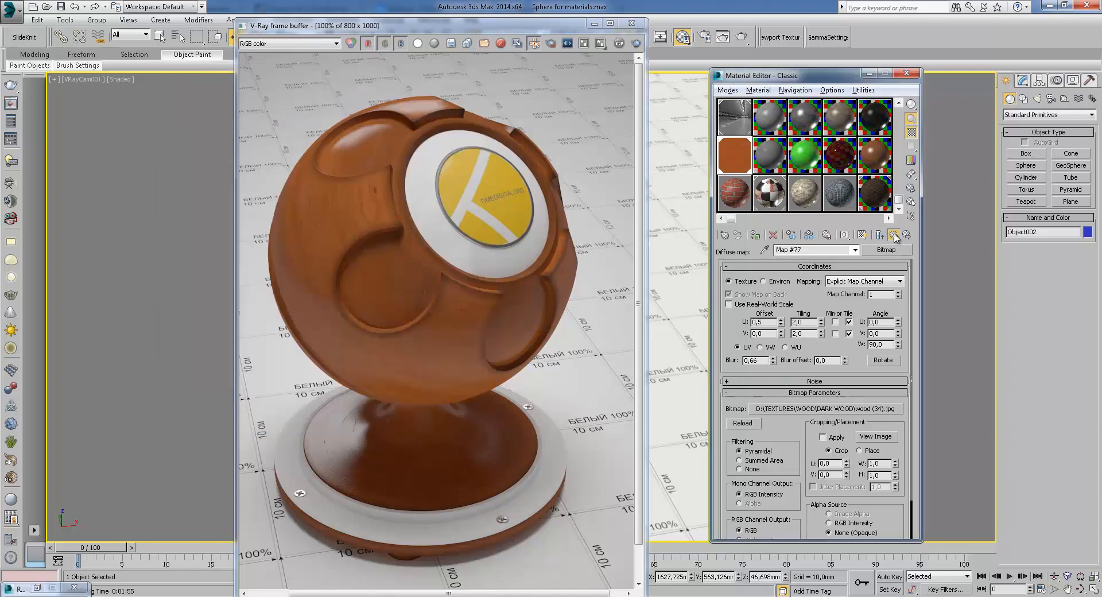
Inspect the wenge material's reflect Falloff map, then return to the wenge material
{"action": "left_click", "coordinate": [894, 235]}
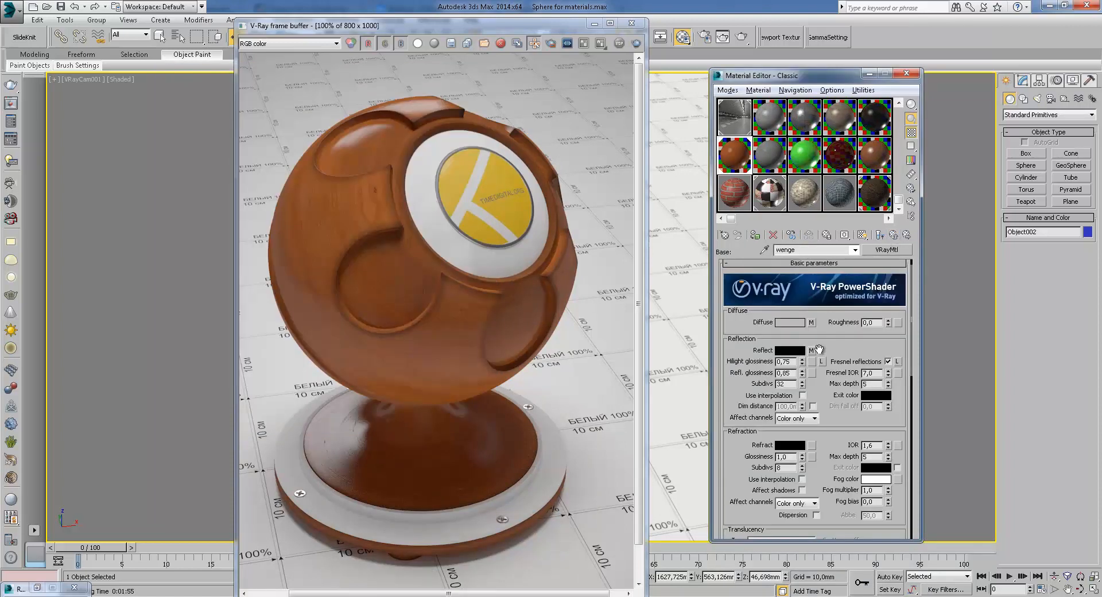
{"action": "left_click", "coordinate": [811, 351]}
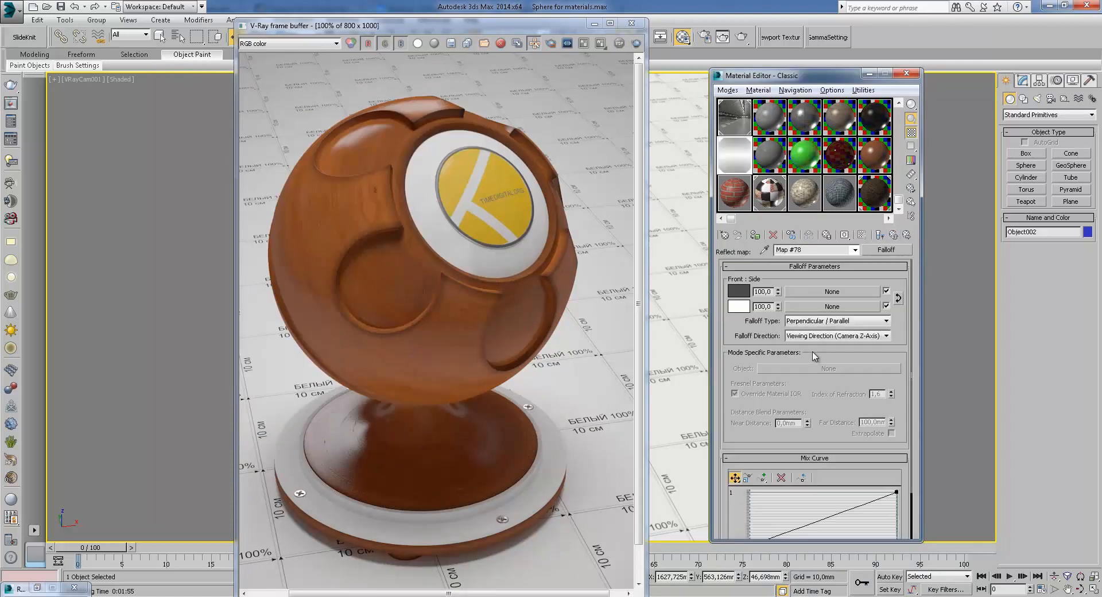
{"action": "left_click", "coordinate": [906, 235]}
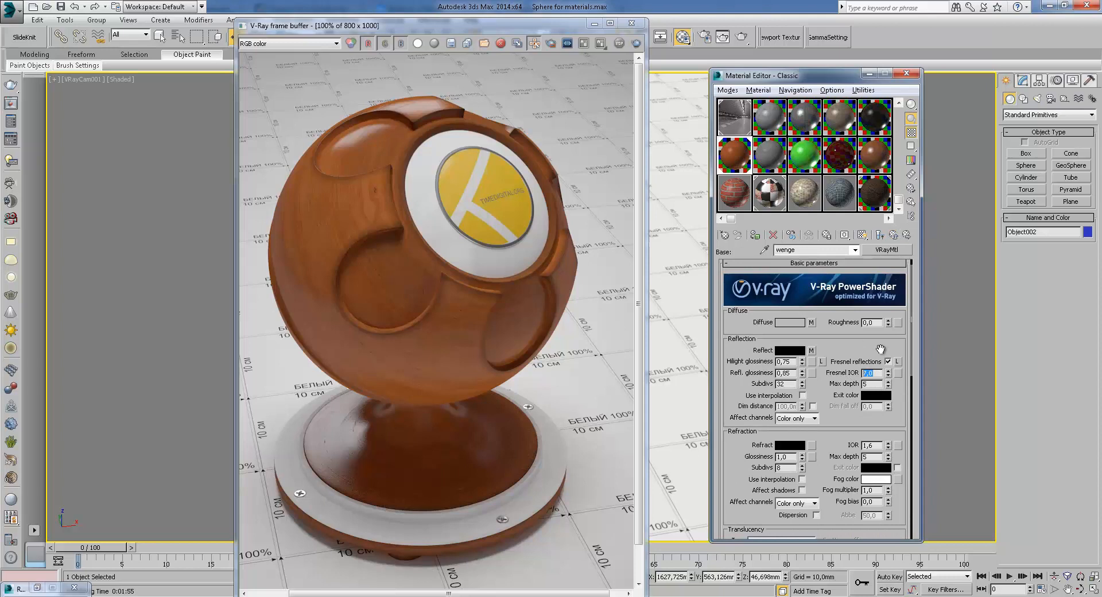
Scroll the wenge material to its maps and open the bump Mix map and its Color #1 Mix map
{"action": "left_click_drag", "start_coordinate": [867, 350], "coordinate": [872, 367]}
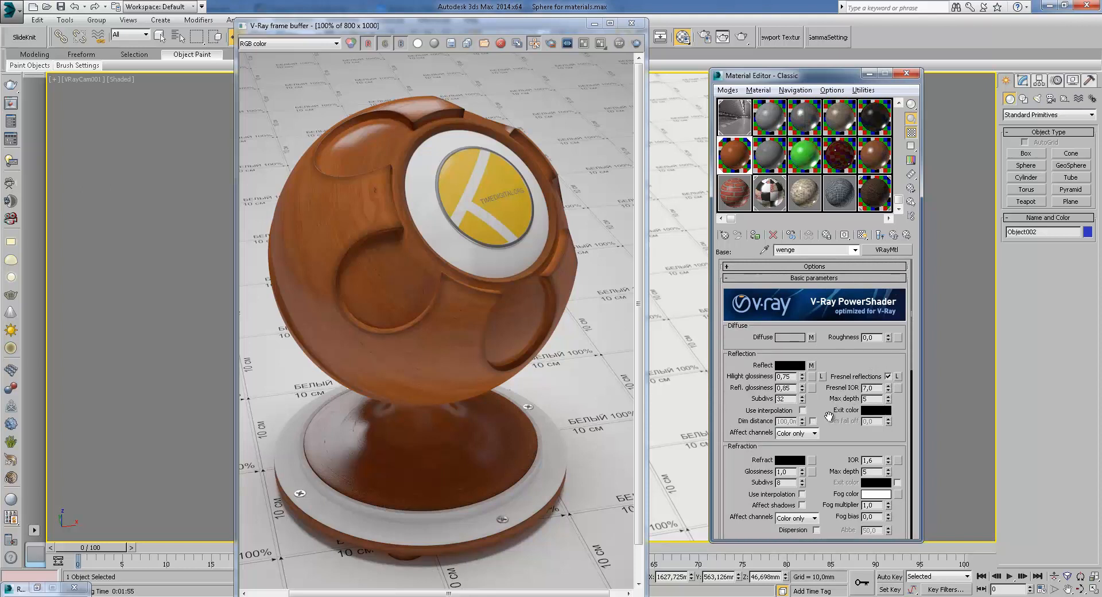
{"action": "scroll", "coordinate": [814, 420], "scroll_direction": "down", "scroll_amount": 5}
{"action": "scroll", "coordinate": [831, 390], "scroll_direction": "down", "scroll_amount": 4}
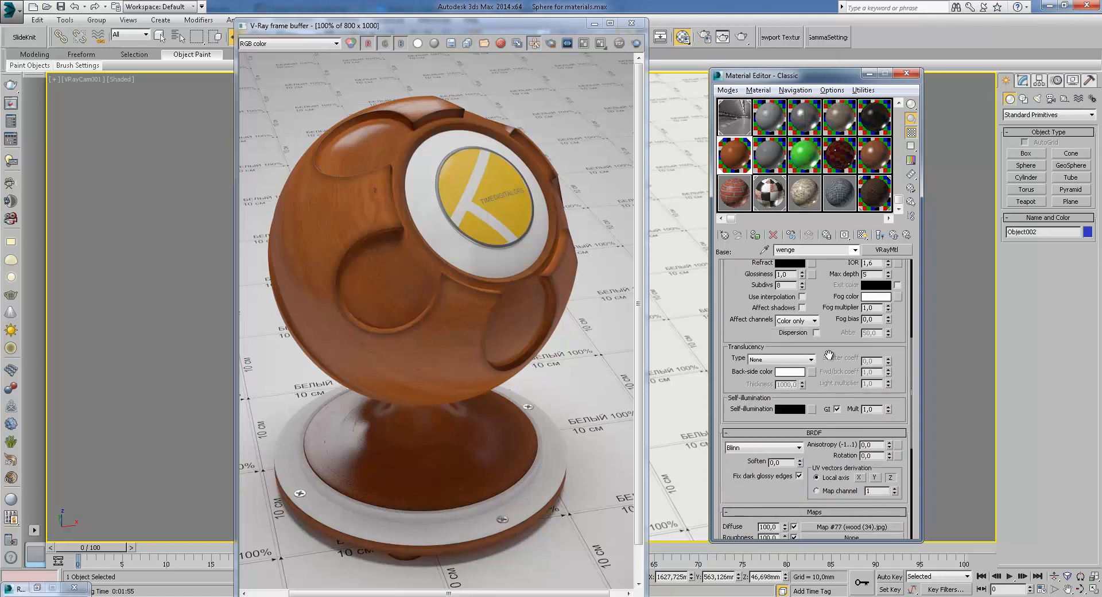
{"action": "scroll", "coordinate": [826, 352], "scroll_direction": "down", "scroll_amount": 7}
{"action": "scroll", "coordinate": [802, 339], "scroll_direction": "down", "scroll_amount": 5}
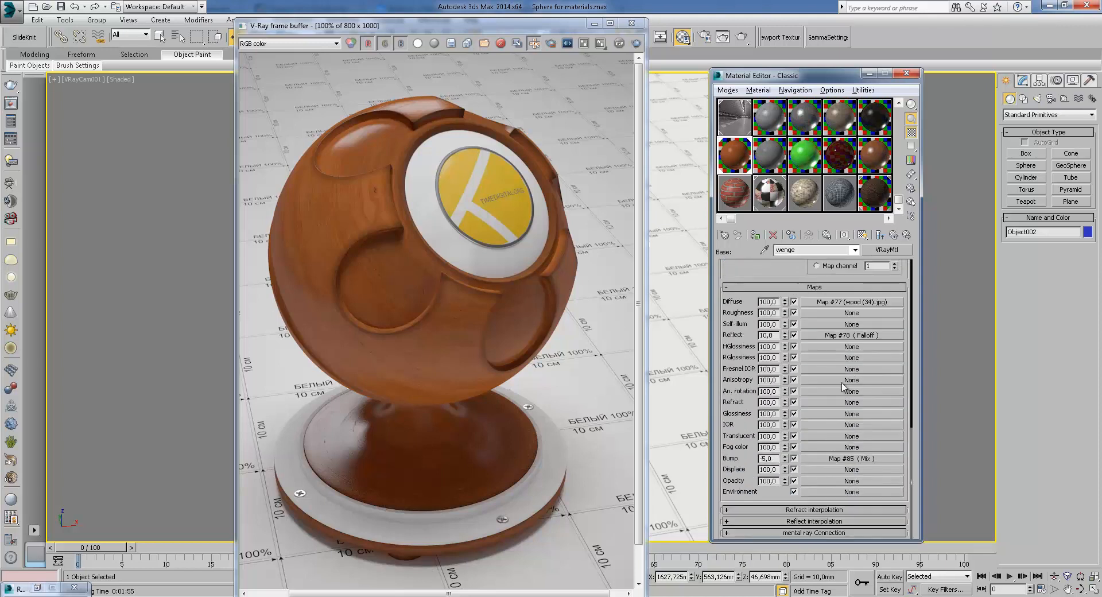
{"action": "left_click", "coordinate": [851, 463]}
{"action": "left_click", "coordinate": [857, 291]}
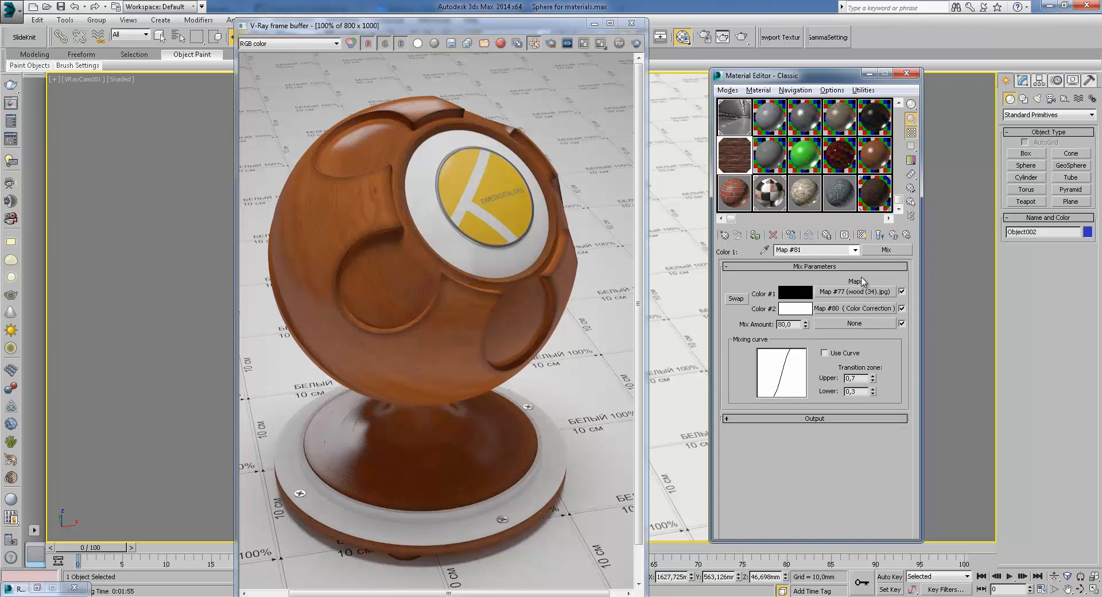
Return to the bump Mix map, view it in an enlarged preview window, and go back to the wenge material
{"action": "left_click", "coordinate": [894, 236]}
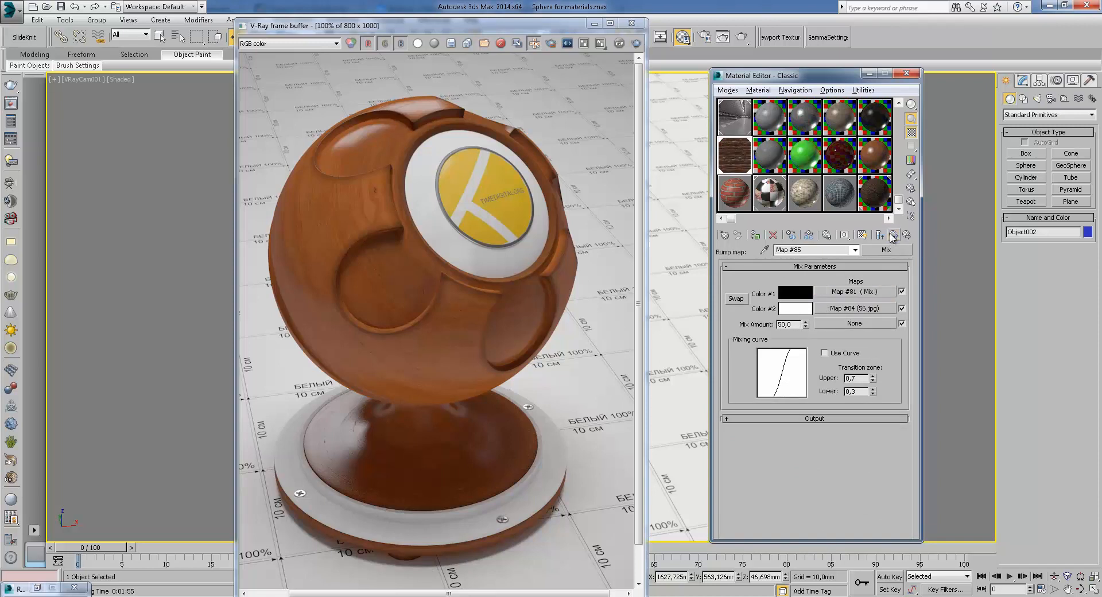
{"action": "double_click", "coordinate": [746, 158]}
{"action": "left_click_drag", "start_coordinate": [451, 83], "coordinate": [632, 112]}
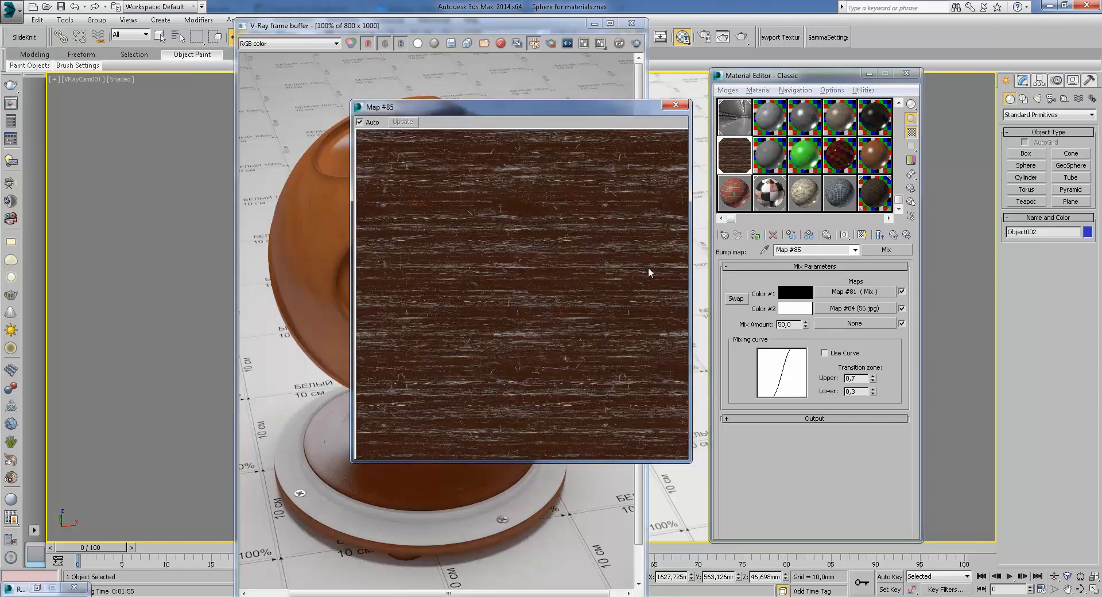
{"action": "left_click", "coordinate": [894, 236]}
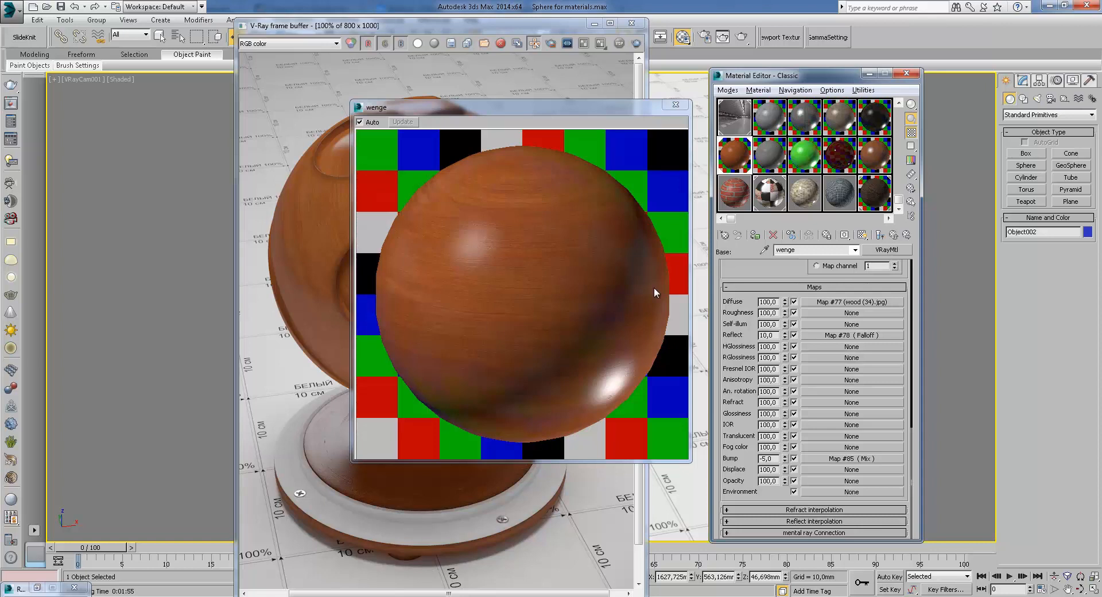
Return to the Classic blend material and open its wenge first coat, moving the preview window aside
{"action": "left_click", "coordinate": [899, 236]}
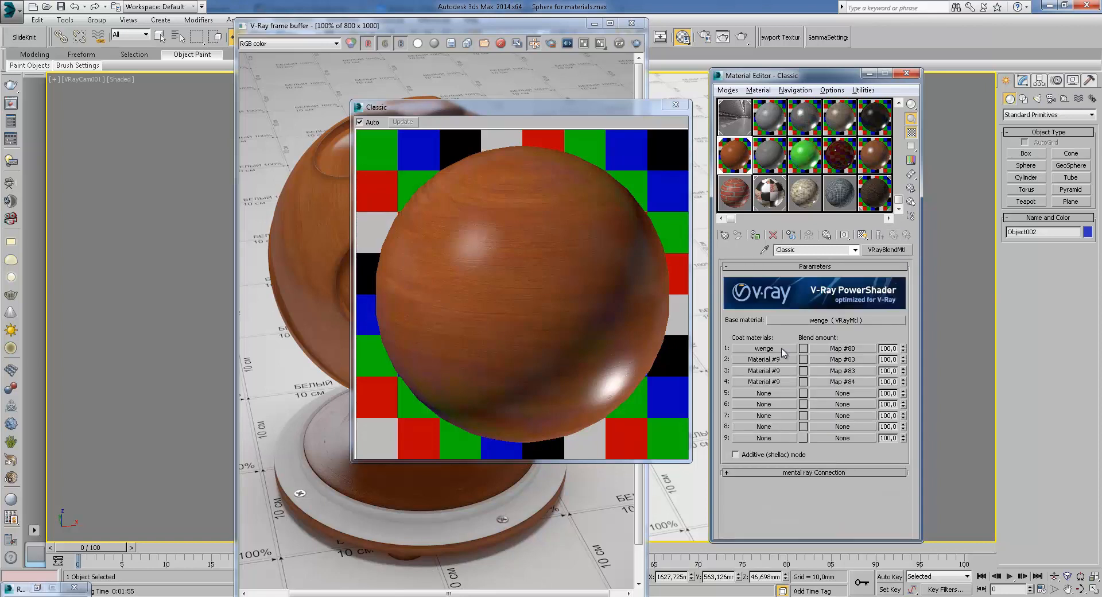
{"action": "left_click", "coordinate": [768, 350]}
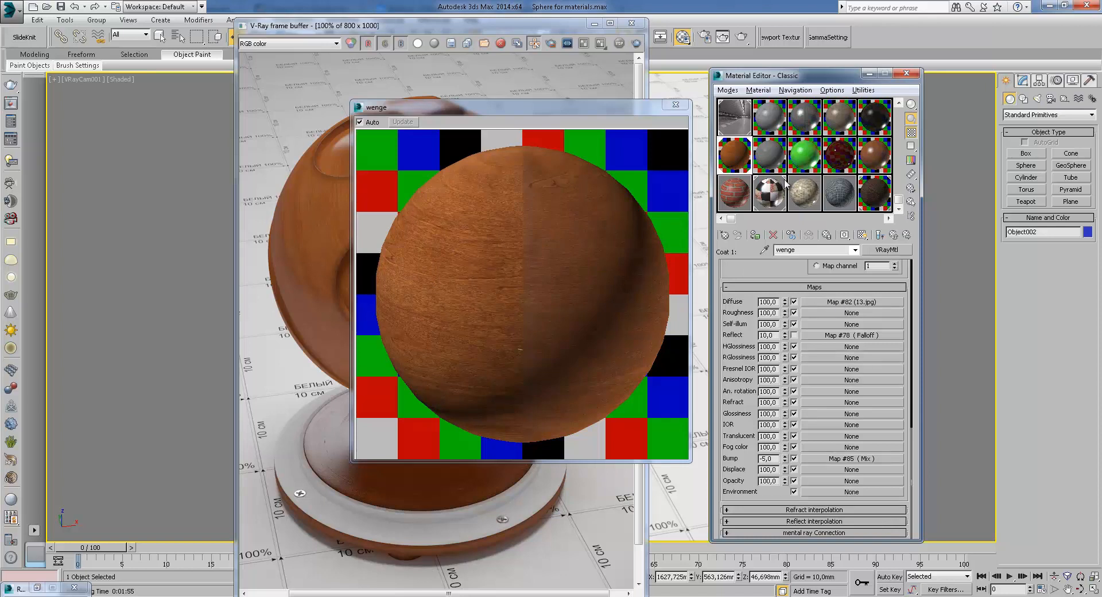
{"action": "left_click_drag", "start_coordinate": [428, 107], "coordinate": [483, 104]}
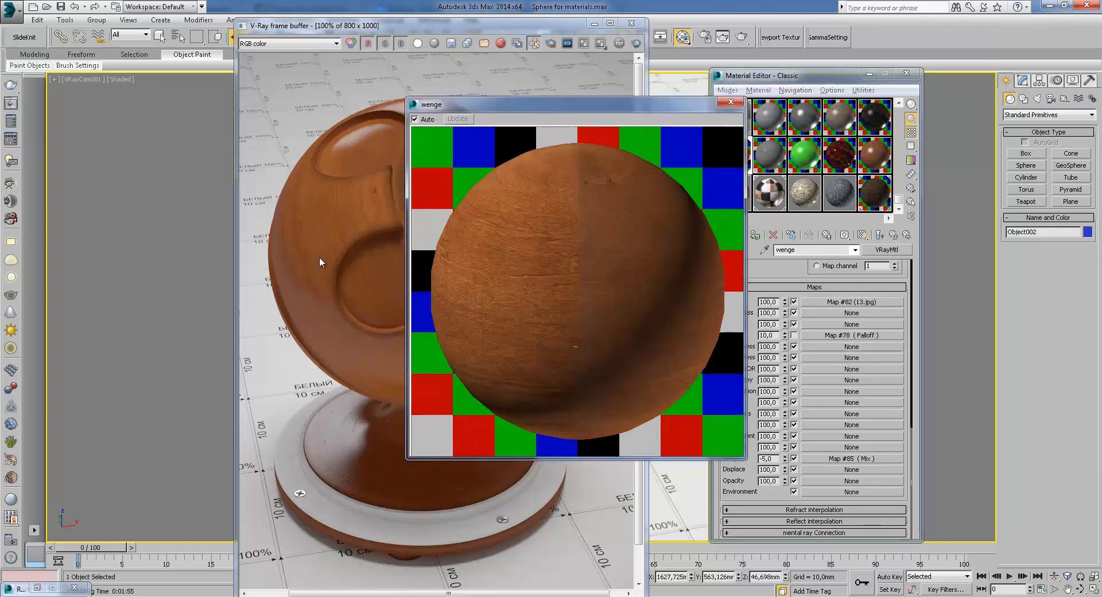
Open the first coat's blend amount map Map #80, view it in the preview window, and close the preview
{"action": "left_click", "coordinate": [893, 234]}
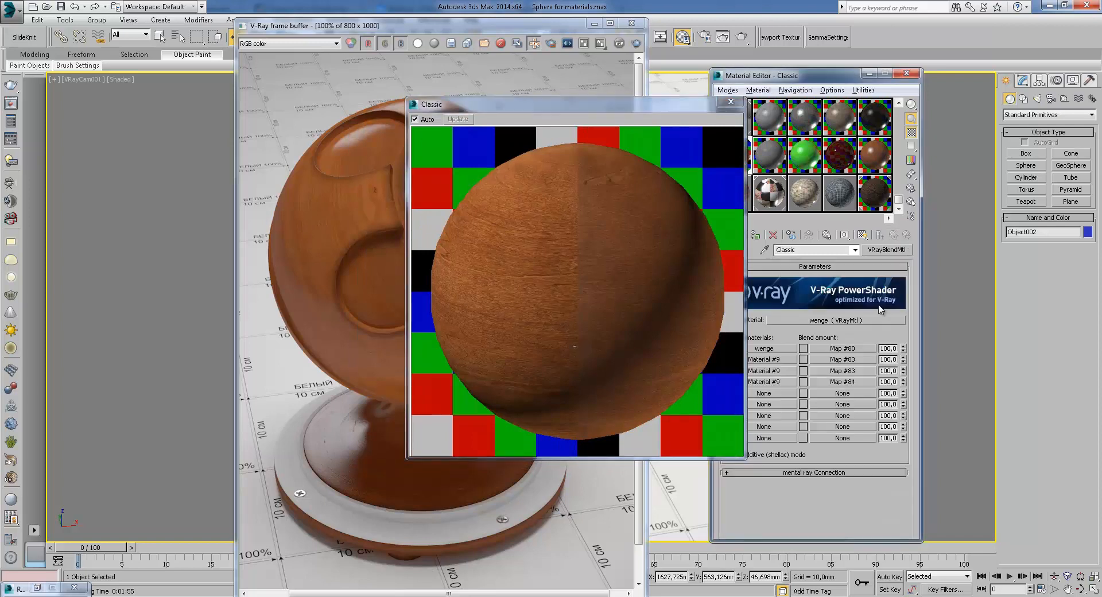
{"action": "left_click", "coordinate": [843, 349]}
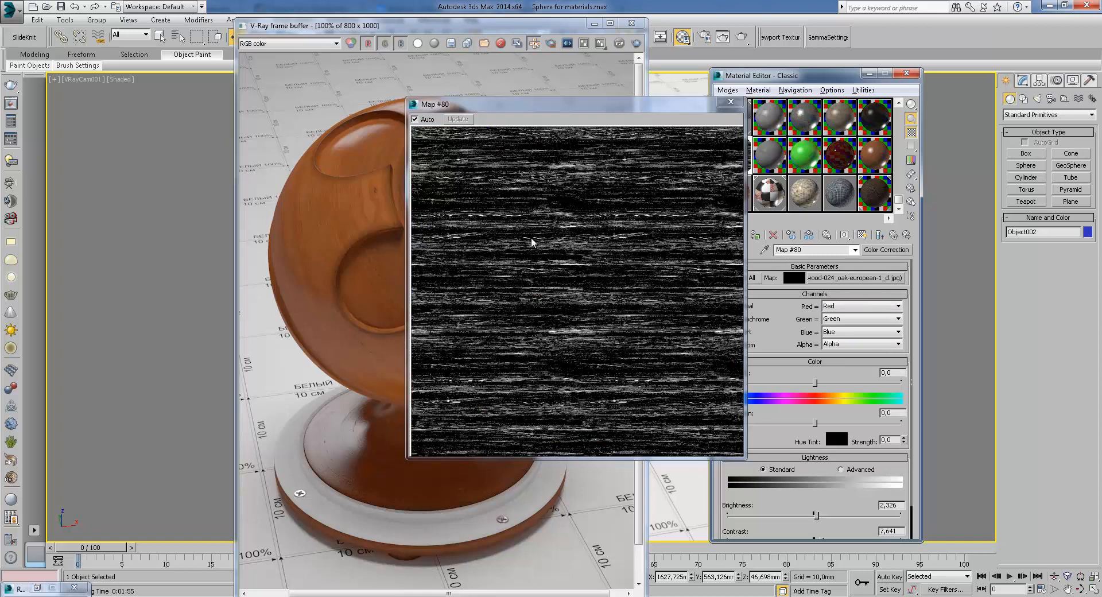
{"action": "left_click_drag", "start_coordinate": [692, 110], "coordinate": [655, 102]}
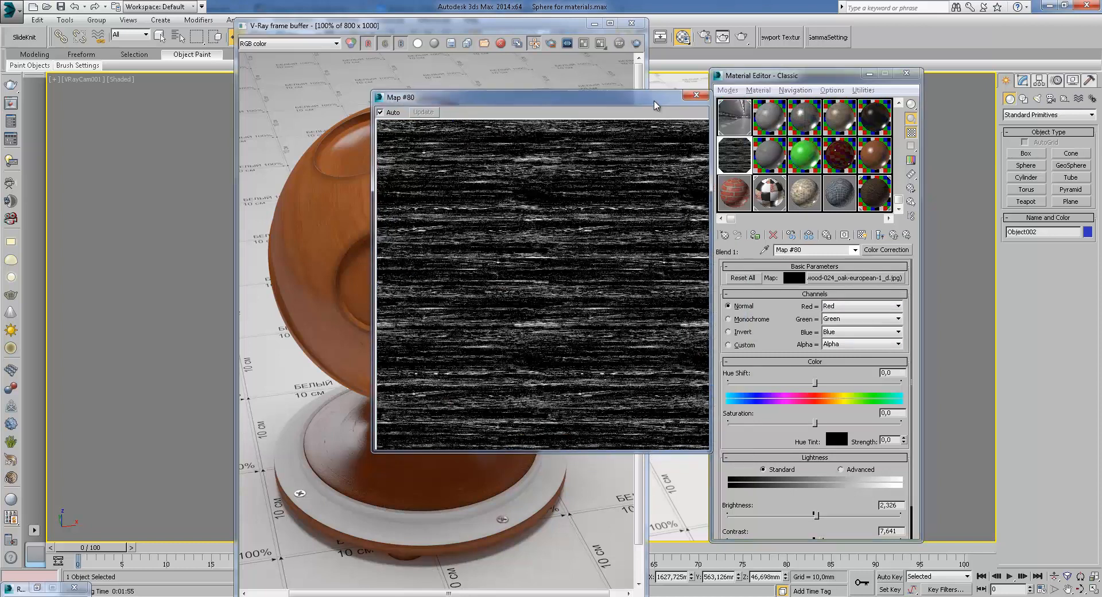
{"action": "left_click", "coordinate": [697, 95]}
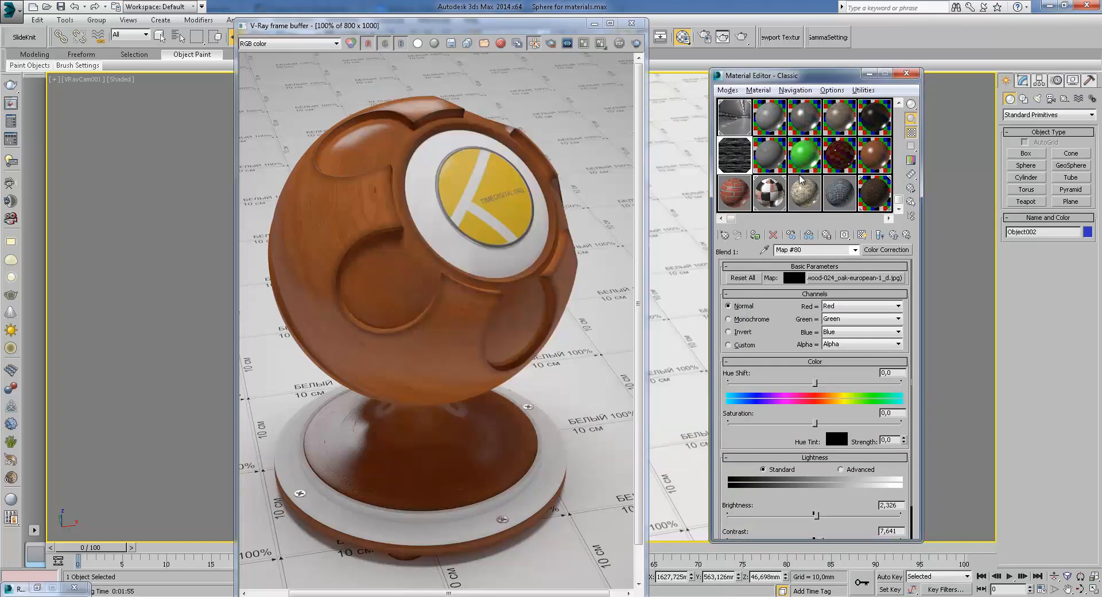
Inspect the second and third Material #9 coat materials of the Classic blend material
{"action": "left_click", "coordinate": [893, 235]}
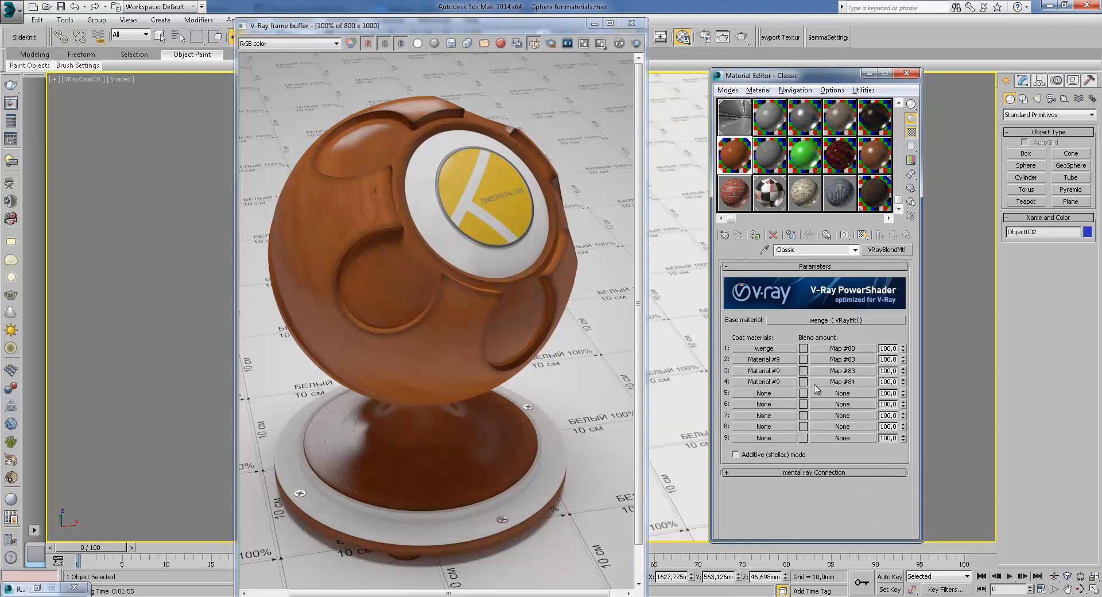
{"action": "left_click", "coordinate": [783, 364]}
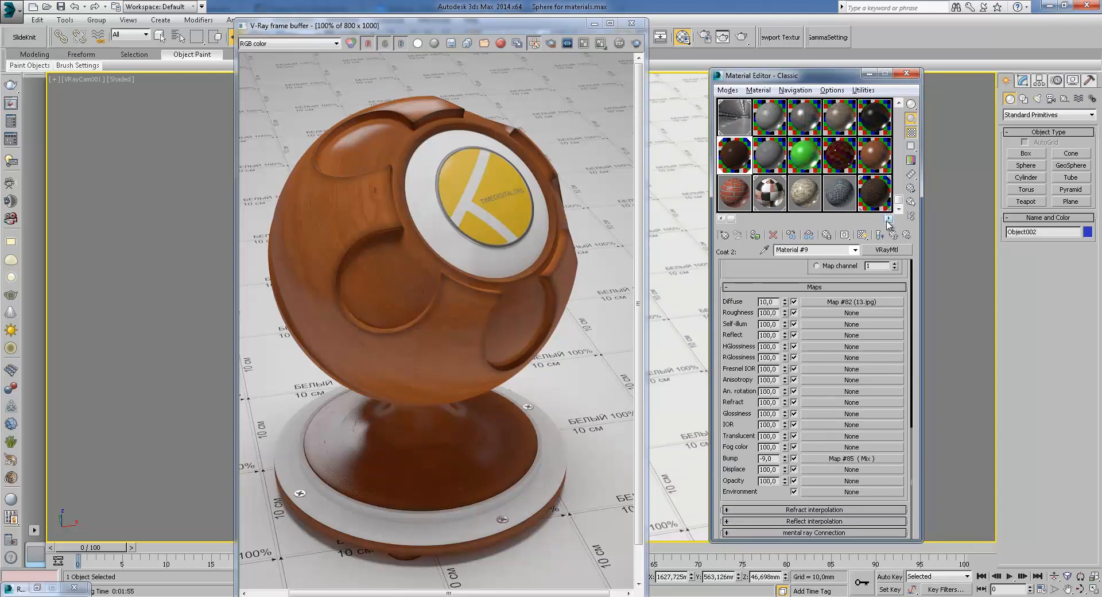
{"action": "left_click", "coordinate": [894, 235]}
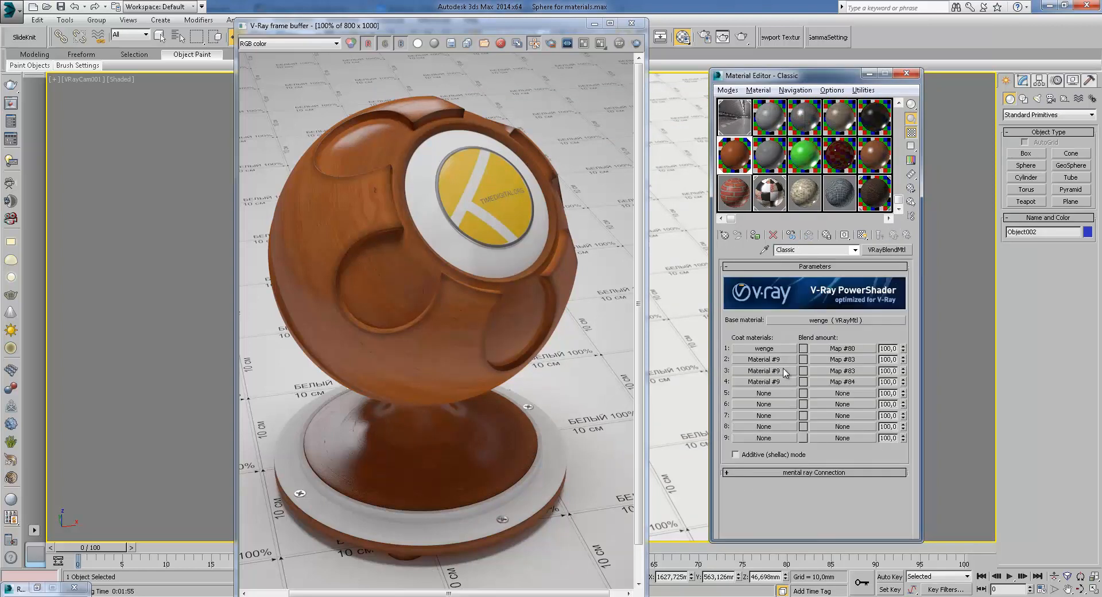
{"action": "left_click", "coordinate": [786, 371]}
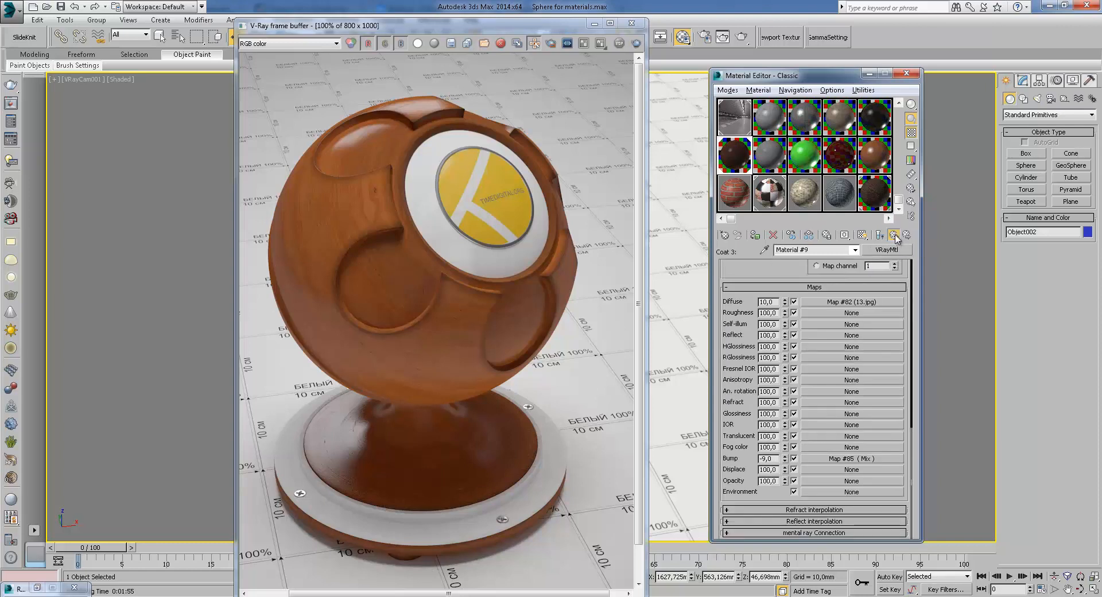
Inspect the VRayDirt blend amount map Map #83 used for the second and third coats
{"action": "left_click", "coordinate": [894, 235]}
{"action": "left_click", "coordinate": [853, 364]}
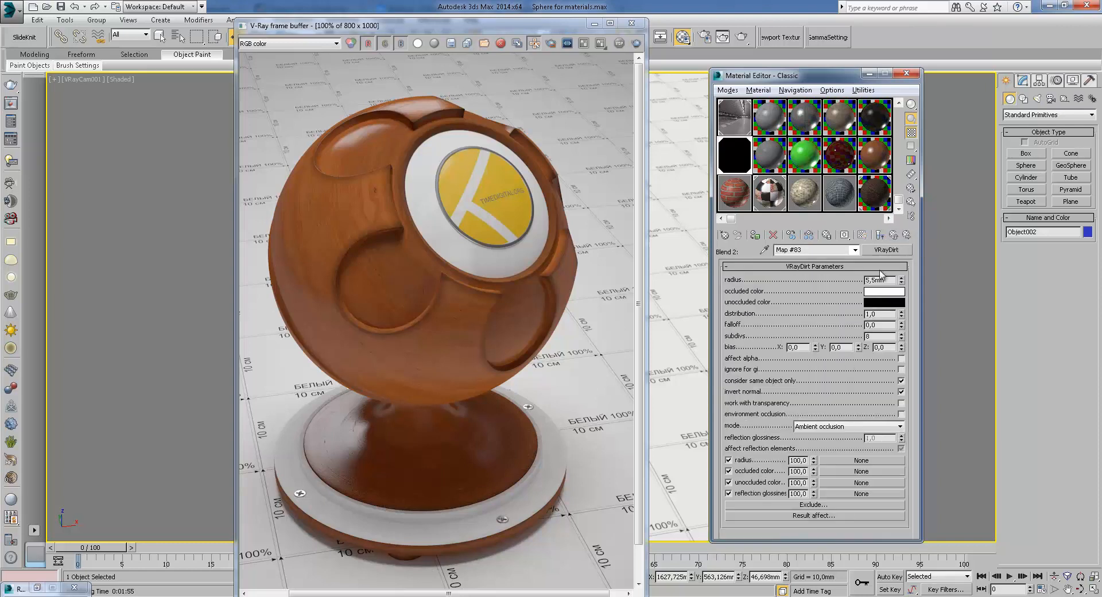
{"action": "left_click", "coordinate": [895, 237]}
{"action": "left_click", "coordinate": [861, 376]}
{"action": "left_click", "coordinate": [894, 235]}
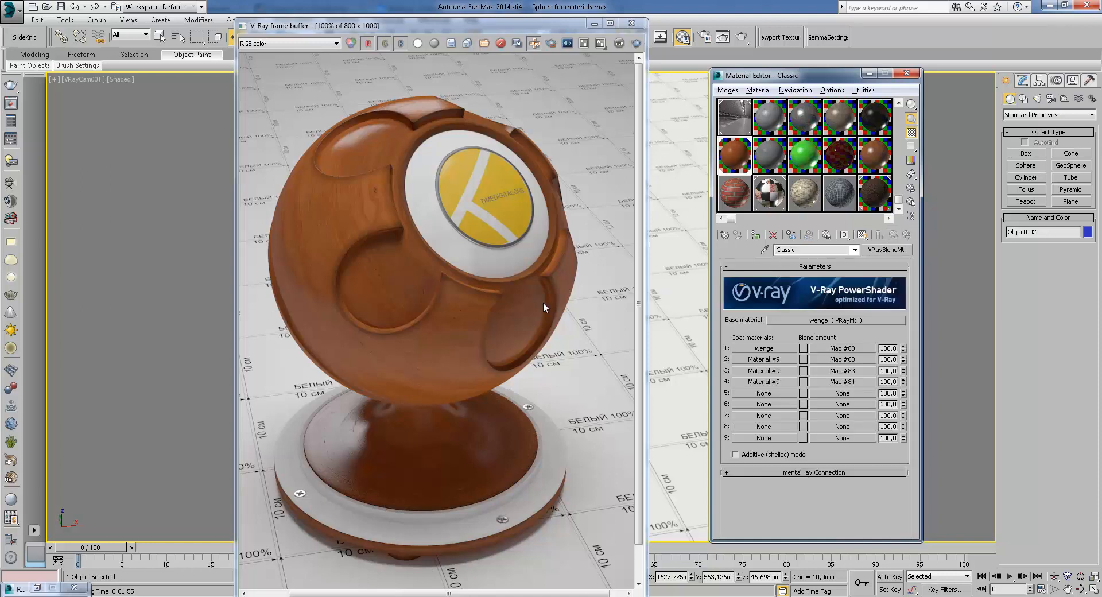
Open the fourth coat's blend bitmap Map #84, preview it enlarged, close the preview, and review its coordinates again
{"action": "left_click", "coordinate": [861, 383]}
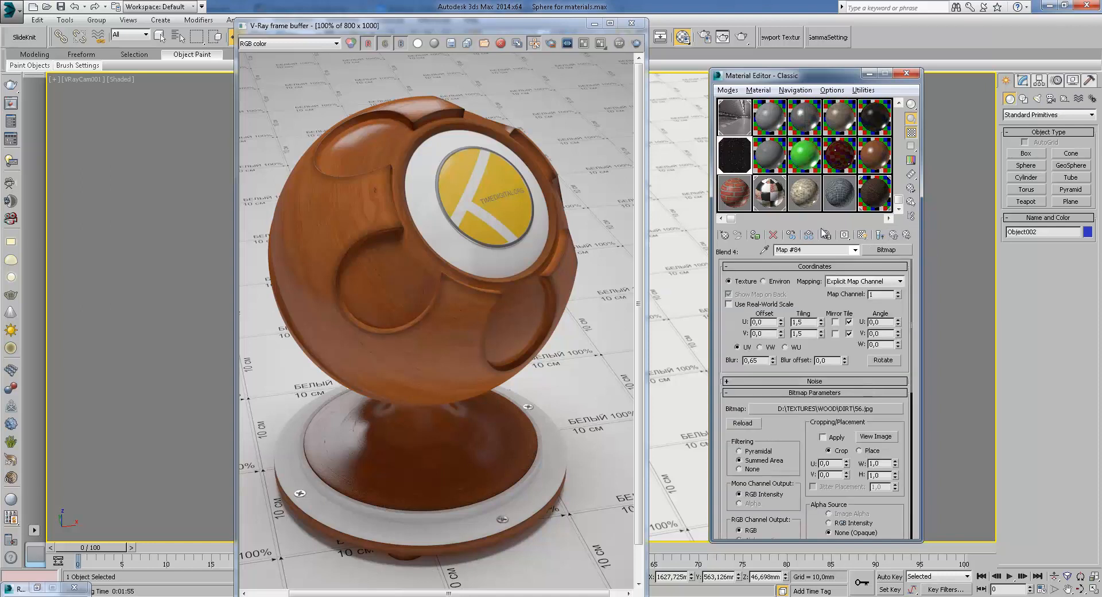
{"action": "double_click", "coordinate": [730, 166]}
{"action": "left_click_drag", "start_coordinate": [667, 101], "coordinate": [612, 100]}
{"action": "left_click", "coordinate": [640, 94]}
{"action": "left_click", "coordinate": [894, 235]}
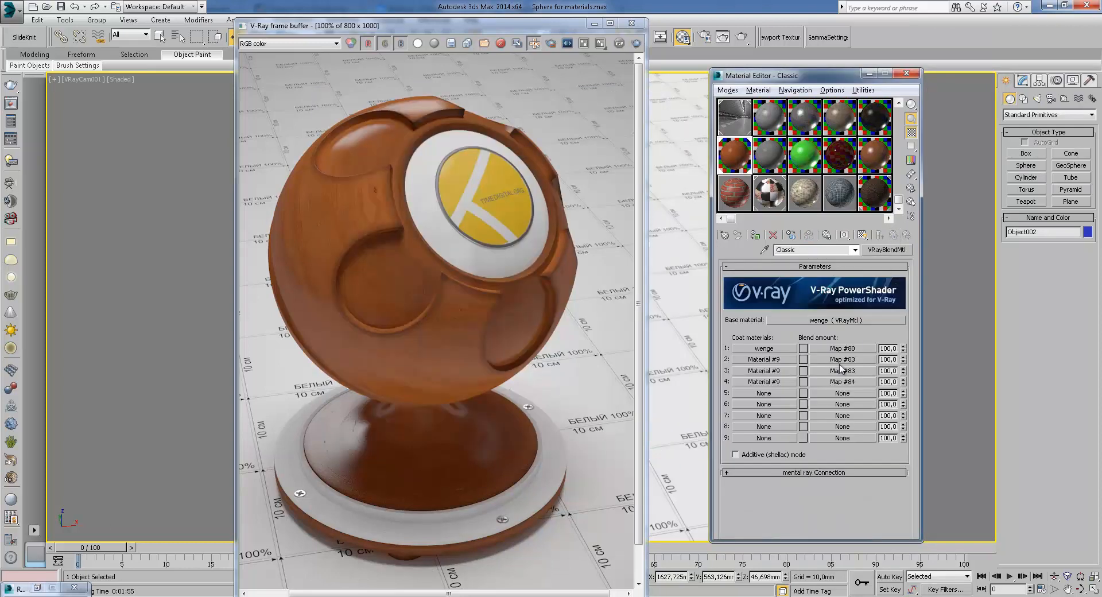
{"action": "left_click", "coordinate": [847, 385]}
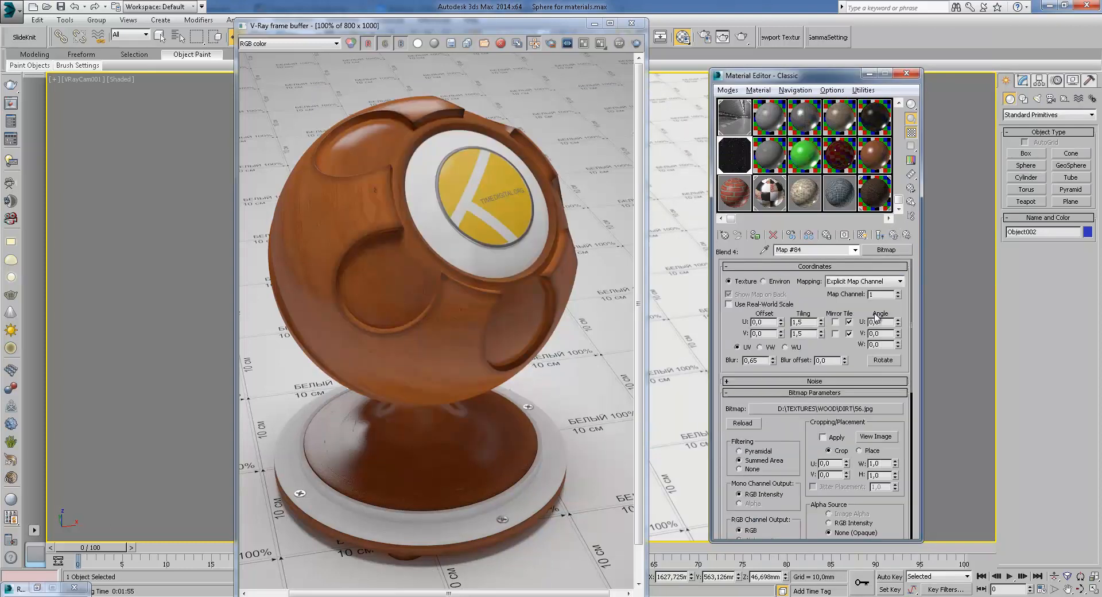
{"action": "left_click", "coordinate": [894, 236]}
Open the wenge base material and its bump Mix map, then return to the blend material
{"action": "left_click", "coordinate": [850, 349]}
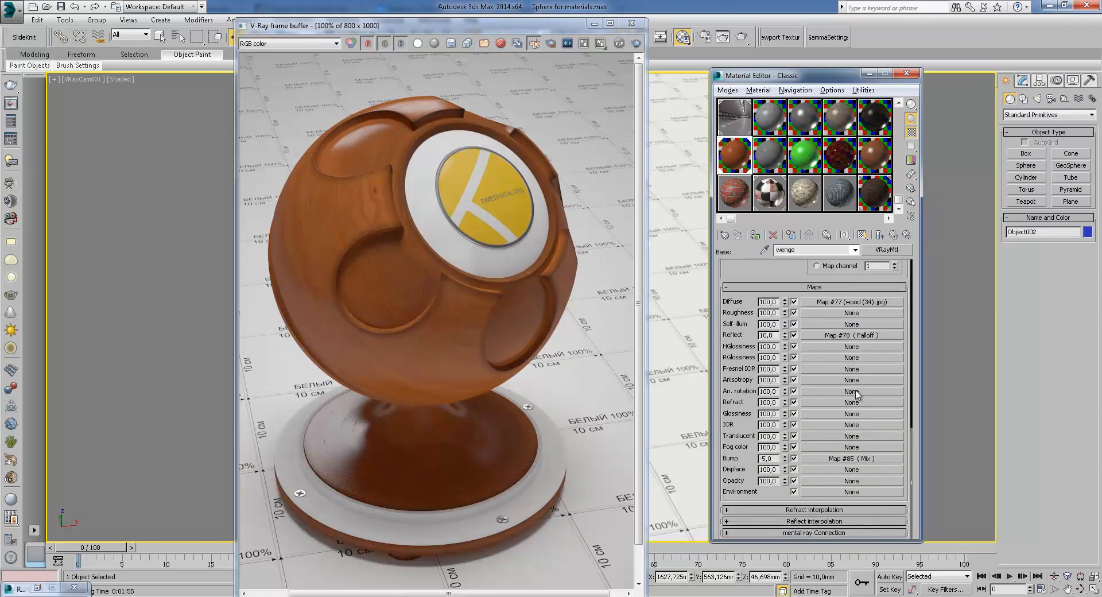
{"action": "left_click", "coordinate": [854, 459]}
{"action": "left_click", "coordinate": [893, 236]}
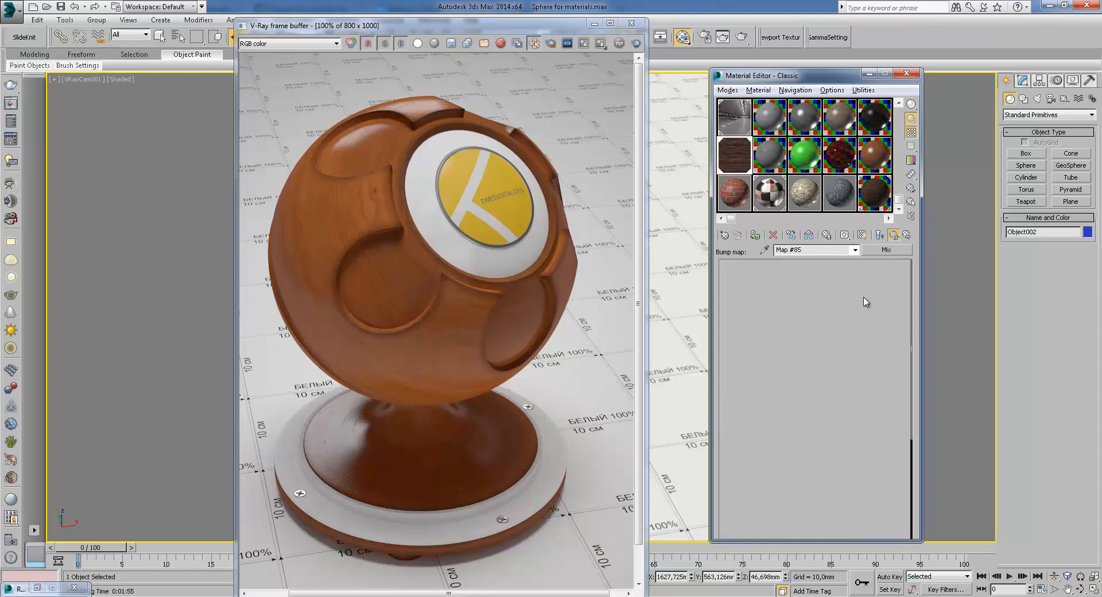
{"action": "left_click", "coordinate": [893, 236]}
Inspect the fourth coat material and the wenge first coat, returning each time to the blend material
{"action": "left_click", "coordinate": [767, 386]}
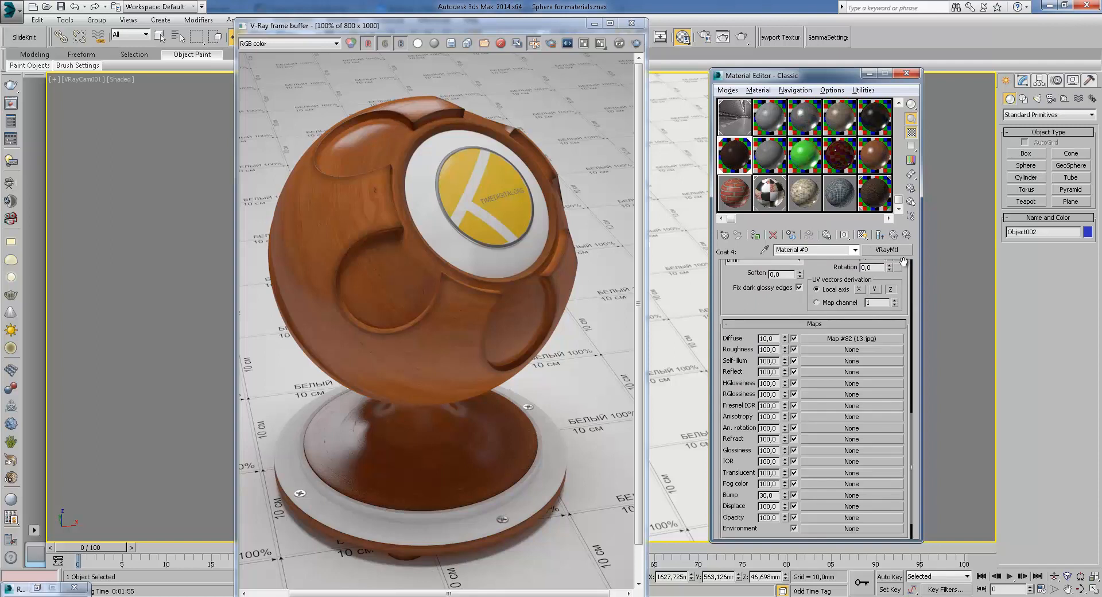
{"action": "left_click", "coordinate": [893, 236]}
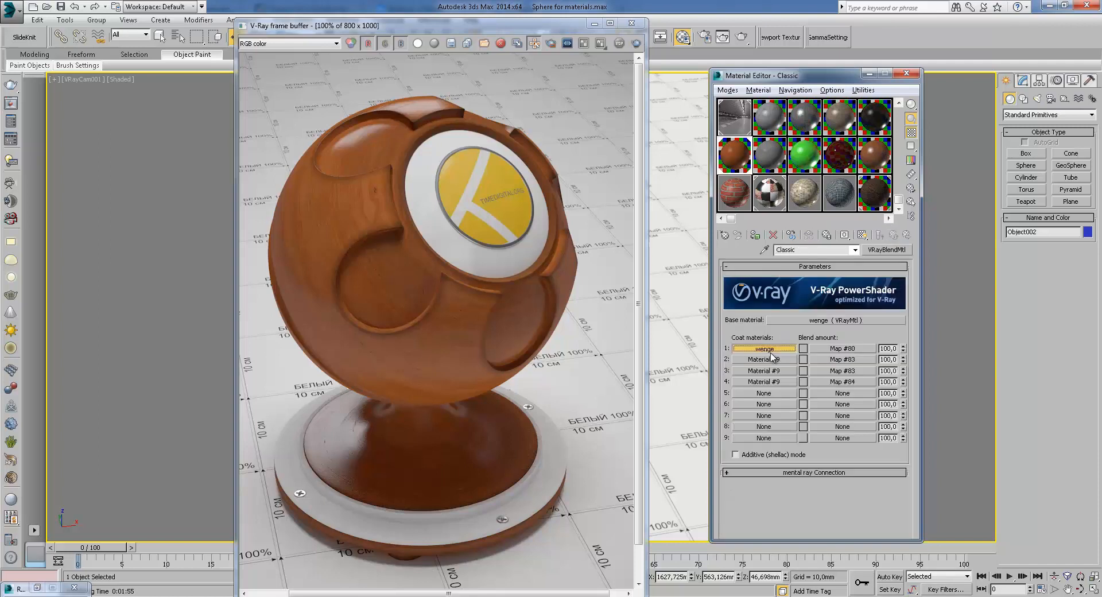
{"action": "left_click", "coordinate": [770, 350]}
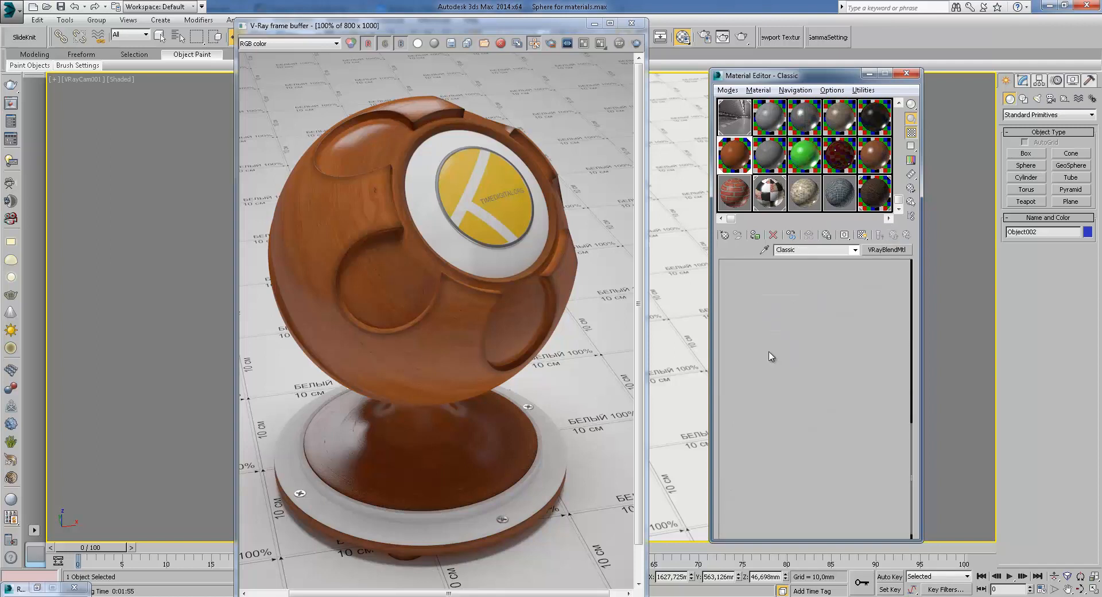
{"action": "left_click", "coordinate": [894, 236]}
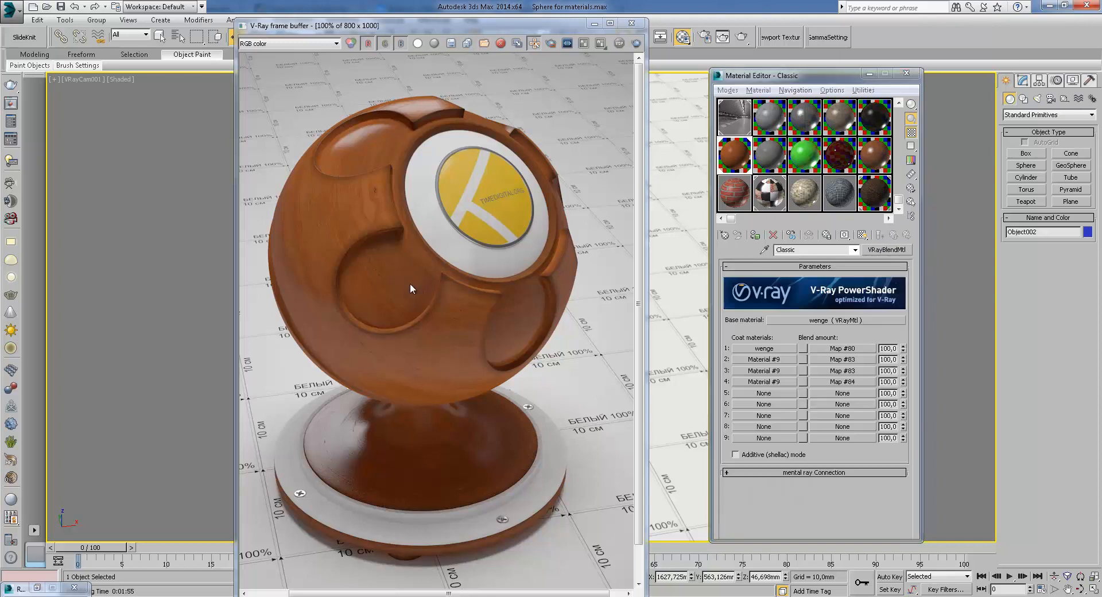
Zoom and pan around the rendered sphere in the frame buffer to examine the wood surface detail
{"action": "left_click", "coordinate": [410, 284]}
{"action": "scroll", "coordinate": [410, 283], "scroll_direction": "up", "scroll_amount": 2}
{"action": "scroll", "coordinate": [410, 283], "scroll_direction": "down", "scroll_amount": 1}
{"action": "middle_click_drag", "start_coordinate": [410, 284], "coordinate": [627, 427]}
{"action": "middle_click_drag", "start_coordinate": [555, 360], "coordinate": [471, 412]}
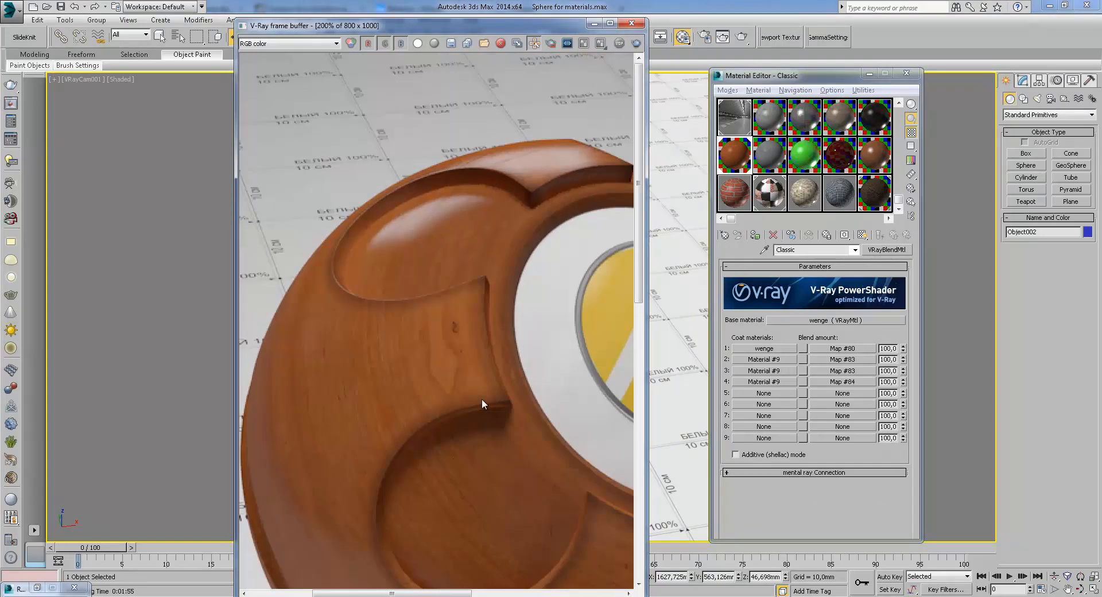
{"action": "scroll", "coordinate": [474, 311], "scroll_direction": "up", "scroll_amount": 1}
{"action": "scroll", "coordinate": [433, 339], "scroll_direction": "down", "scroll_amount": 1}
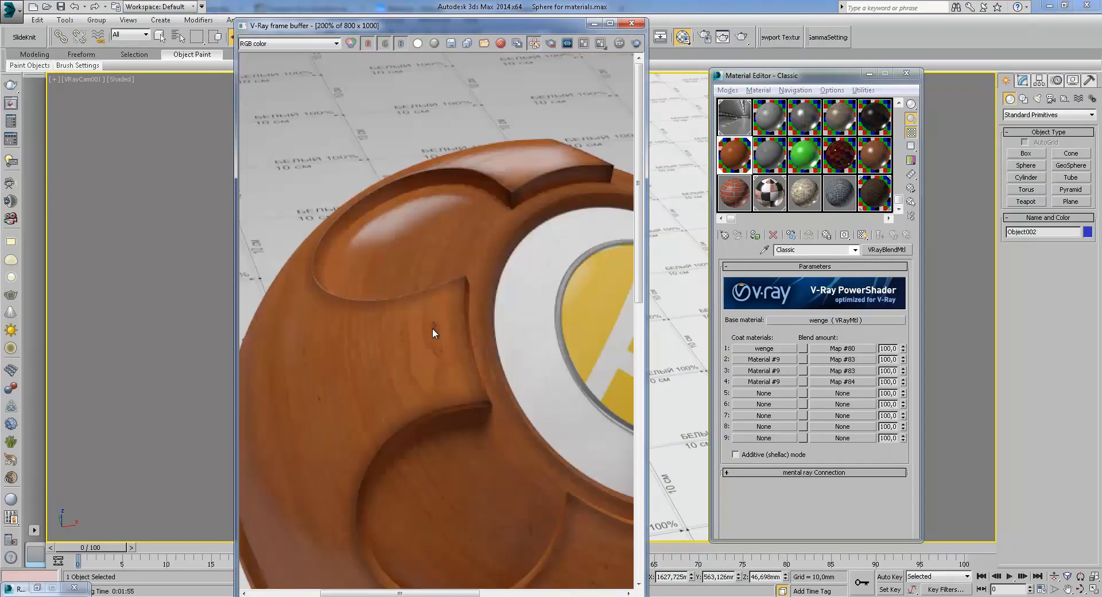
{"action": "middle_click_drag", "start_coordinate": [488, 408], "coordinate": [444, 278]}
{"action": "scroll", "coordinate": [403, 247], "scroll_direction": "down", "scroll_amount": 1}
{"action": "scroll", "coordinate": [405, 438], "scroll_direction": "up", "scroll_amount": 2}
{"action": "middle_click_drag", "start_coordinate": [347, 455], "coordinate": [454, 434]}
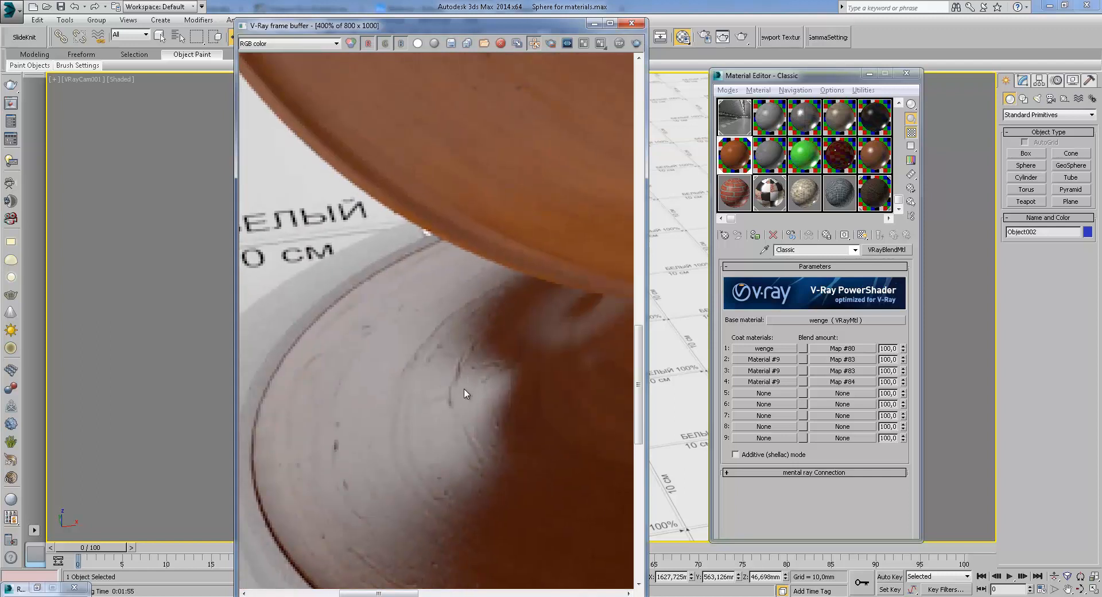
{"action": "scroll", "coordinate": [471, 360], "scroll_direction": "down", "scroll_amount": 2}
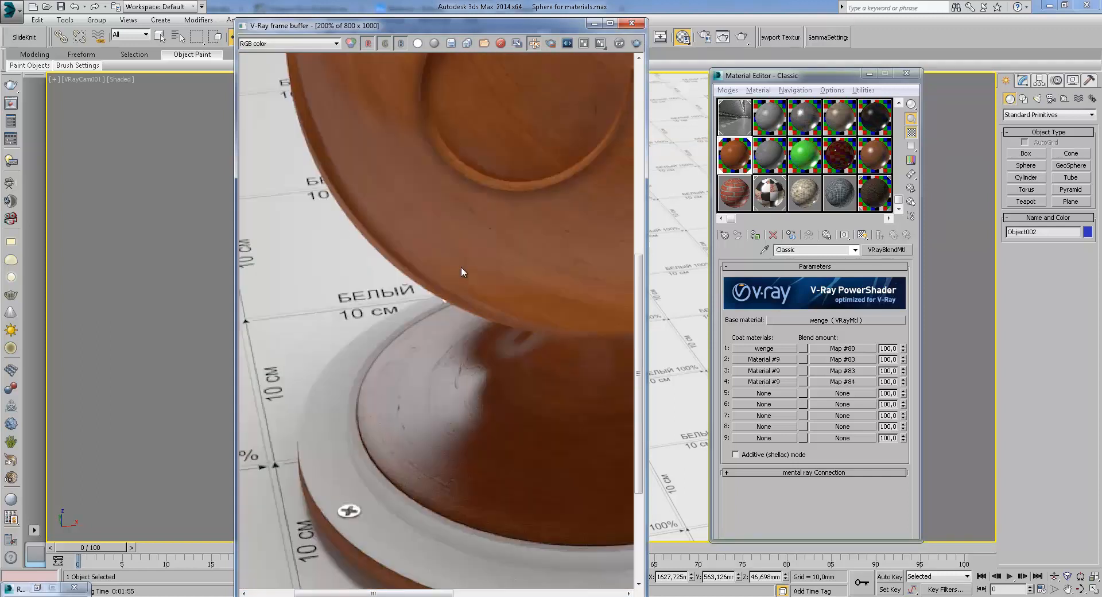
{"action": "scroll", "coordinate": [467, 305], "scroll_direction": "up", "scroll_amount": 1}
{"action": "scroll", "coordinate": [515, 371], "scroll_direction": "up", "scroll_amount": 2}
{"action": "scroll", "coordinate": [495, 298], "scroll_direction": "down", "scroll_amount": 1}
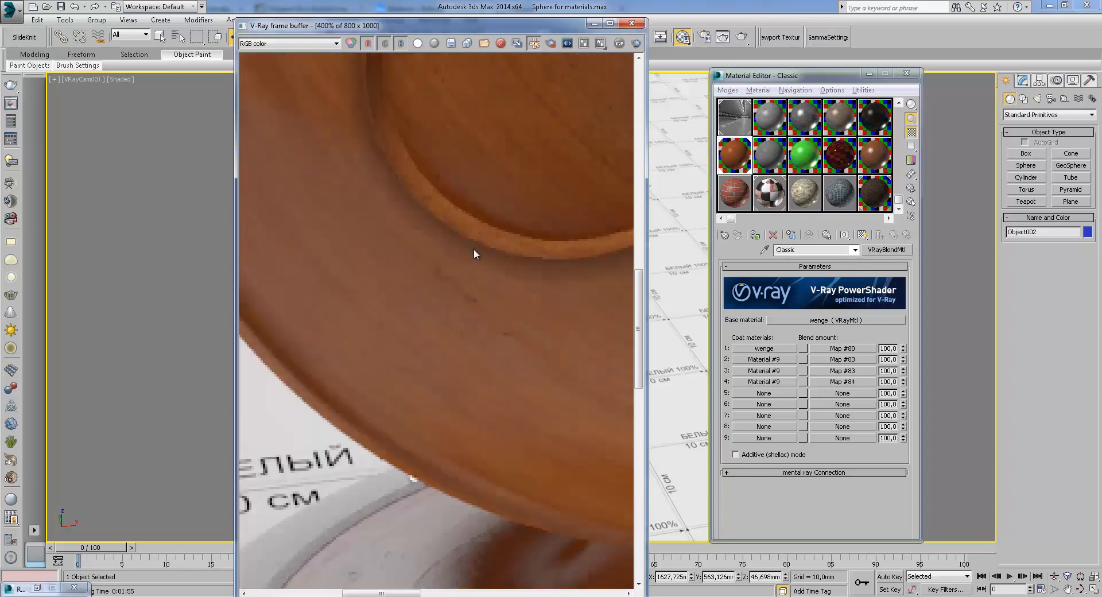
{"action": "scroll", "coordinate": [453, 286], "scroll_direction": "down", "scroll_amount": 1}
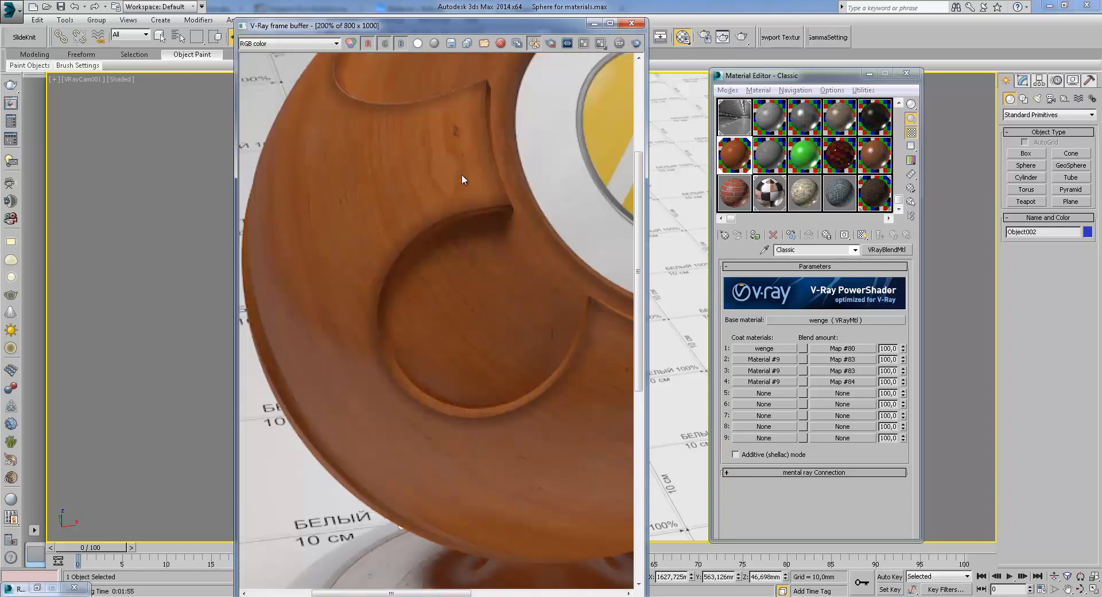
{"action": "scroll", "coordinate": [462, 174], "scroll_direction": "down", "scroll_amount": 1}
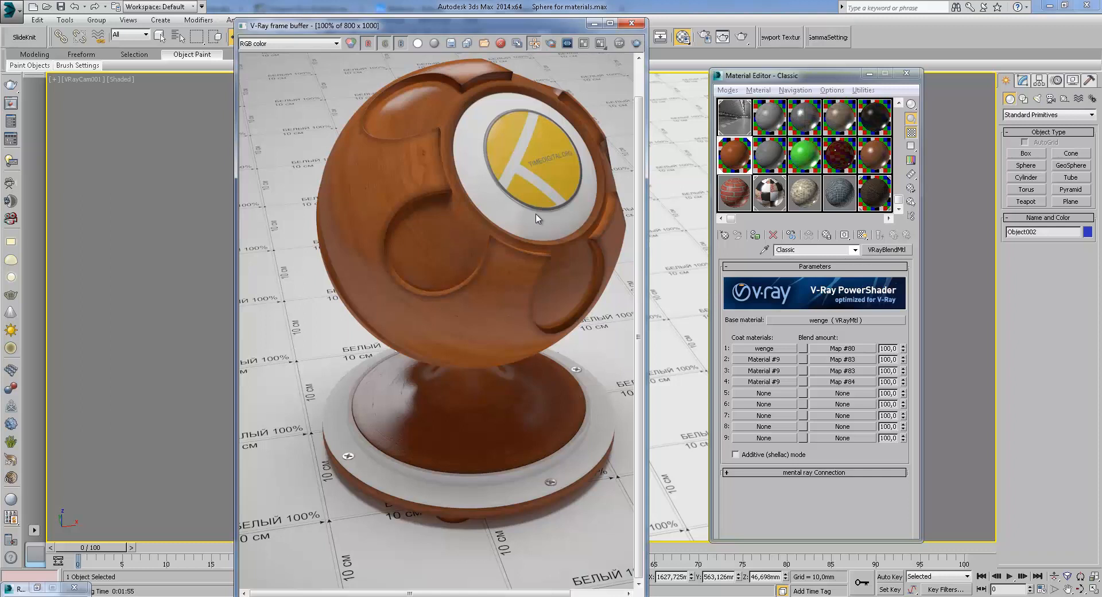
Open the Classic 3 blend material's second coat and return to its parameters
{"action": "left_click", "coordinate": [763, 359]}
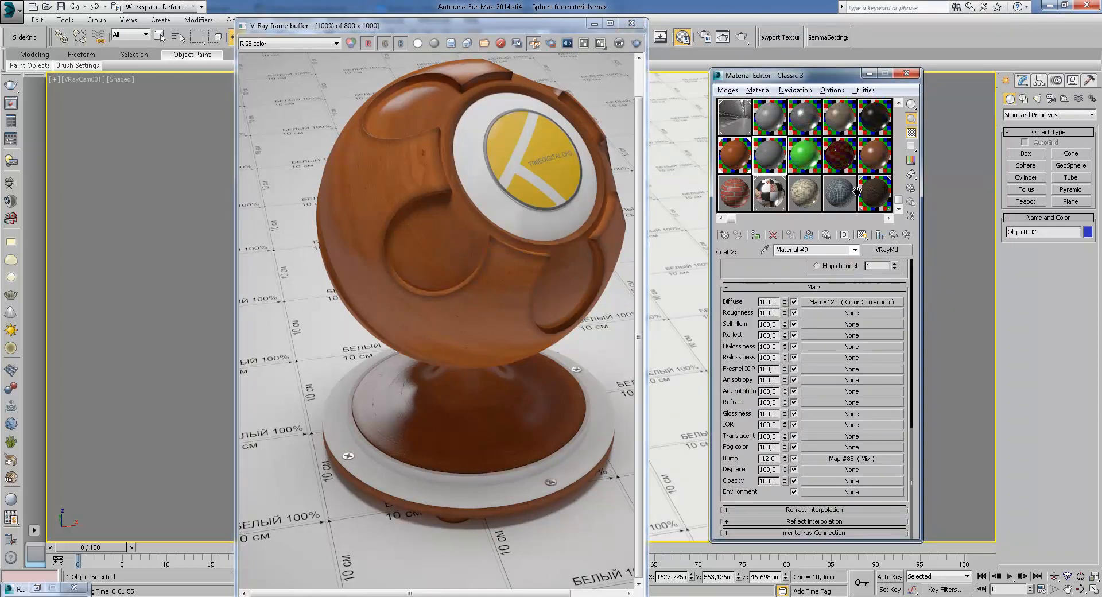
{"action": "left_click", "coordinate": [894, 235]}
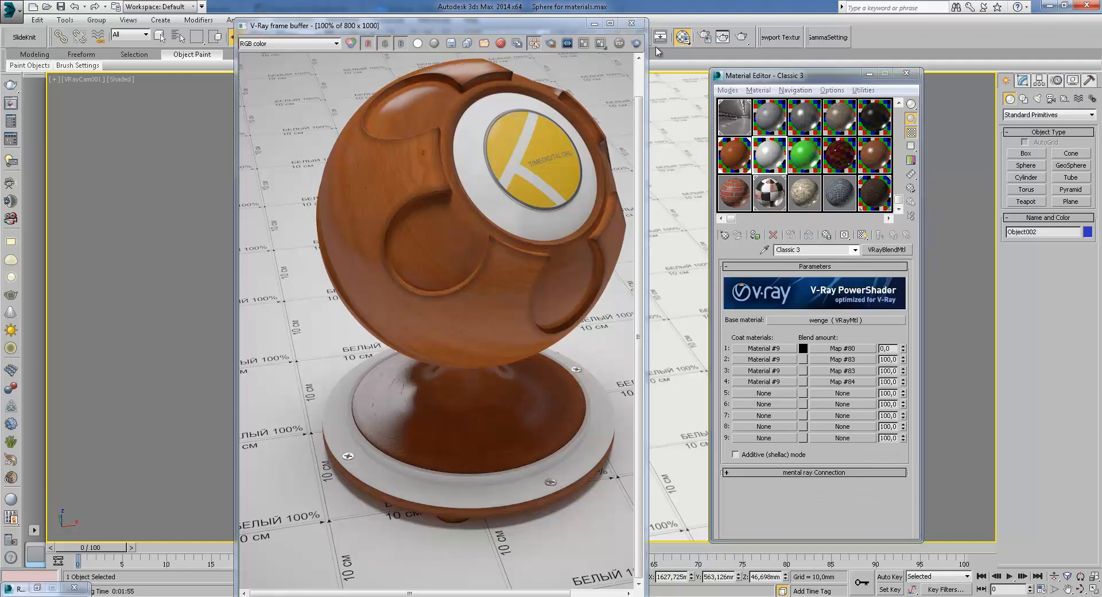
Close the frame buffer, assign the Classic 3 blend material to the selected sphere object and start a render
{"action": "left_click", "coordinate": [631, 23]}
{"action": "left_click", "coordinate": [756, 235]}
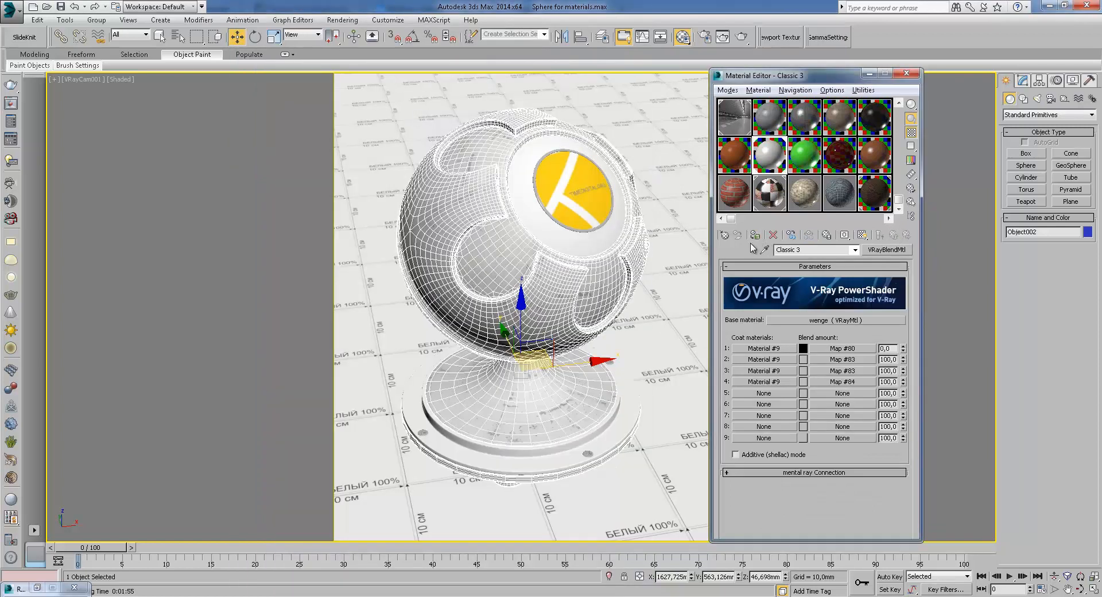
{"action": "left_click", "coordinate": [741, 39]}
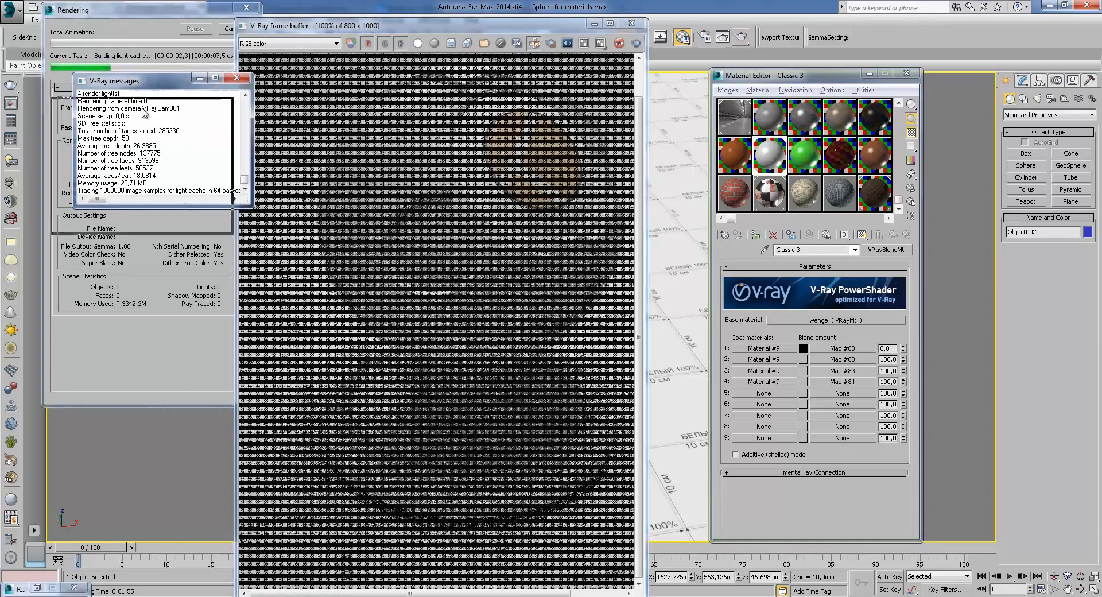
{"action": "left_click", "coordinate": [209, 112]}
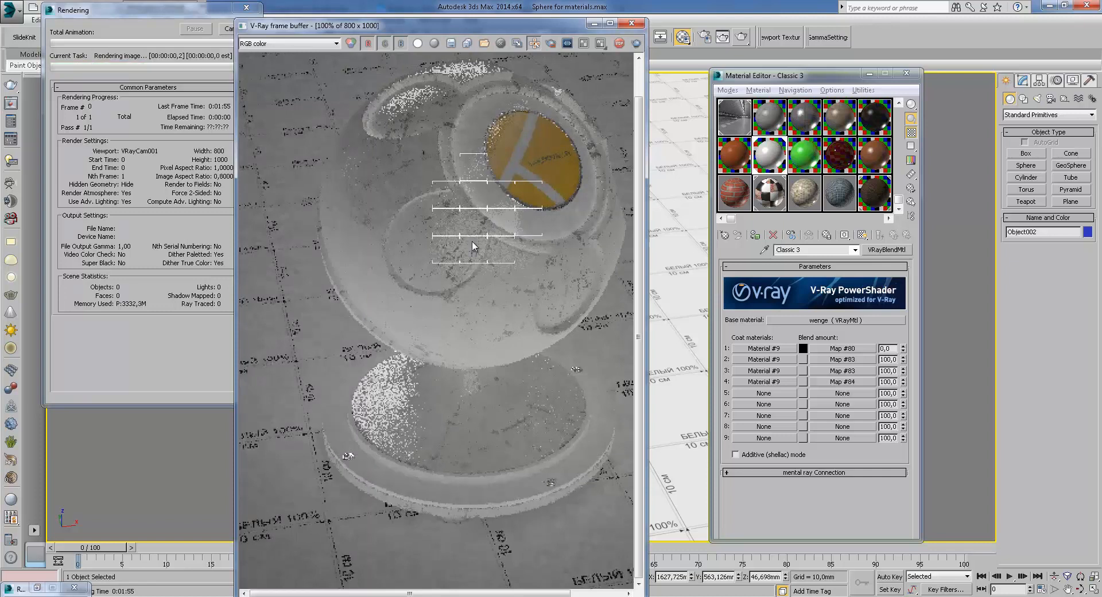
Zoom and pan around the sphere in the frame buffer to examine the surface while buckets render
{"action": "scroll", "coordinate": [470, 246], "scroll_direction": "up", "scroll_amount": 3}
{"action": "scroll", "coordinate": [469, 246], "scroll_direction": "down", "scroll_amount": 3}
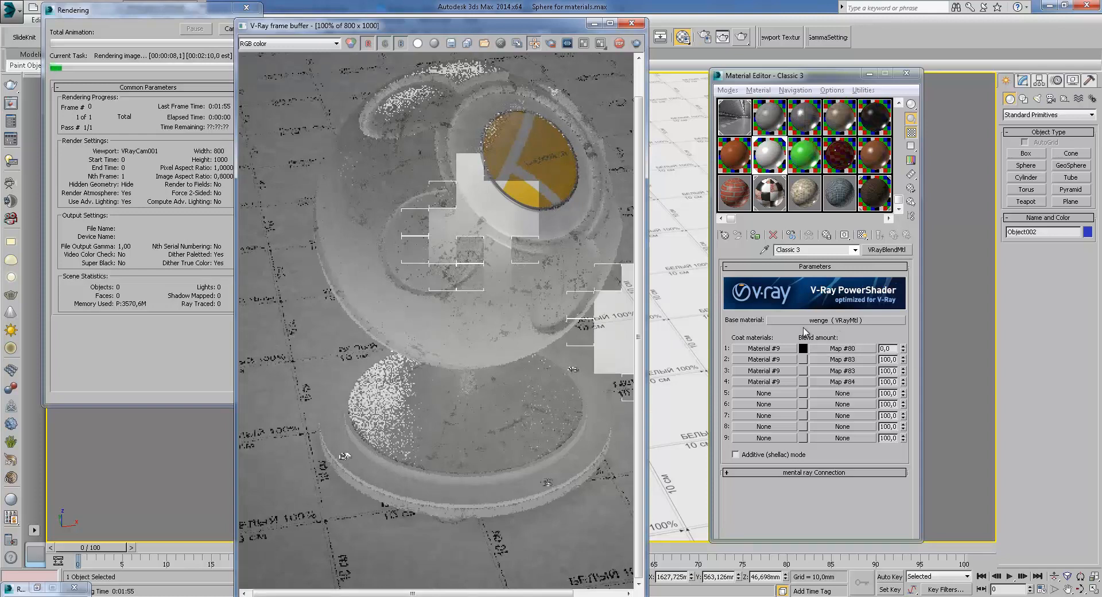
{"action": "scroll", "coordinate": [504, 270], "scroll_direction": "up", "scroll_amount": 1}
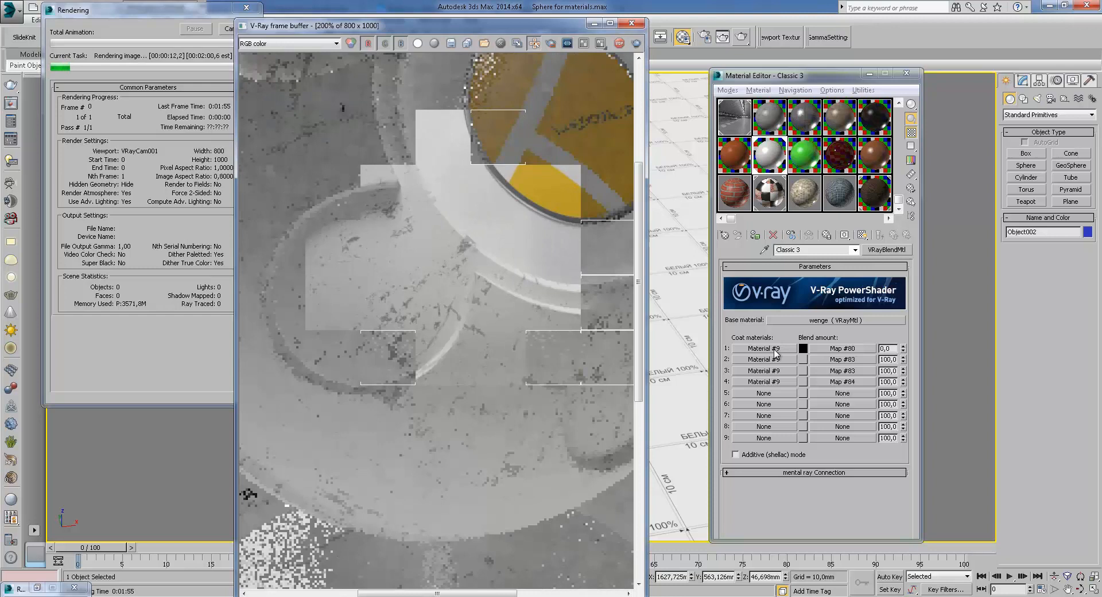
{"action": "middle_click_drag", "start_coordinate": [492, 281], "coordinate": [521, 296]}
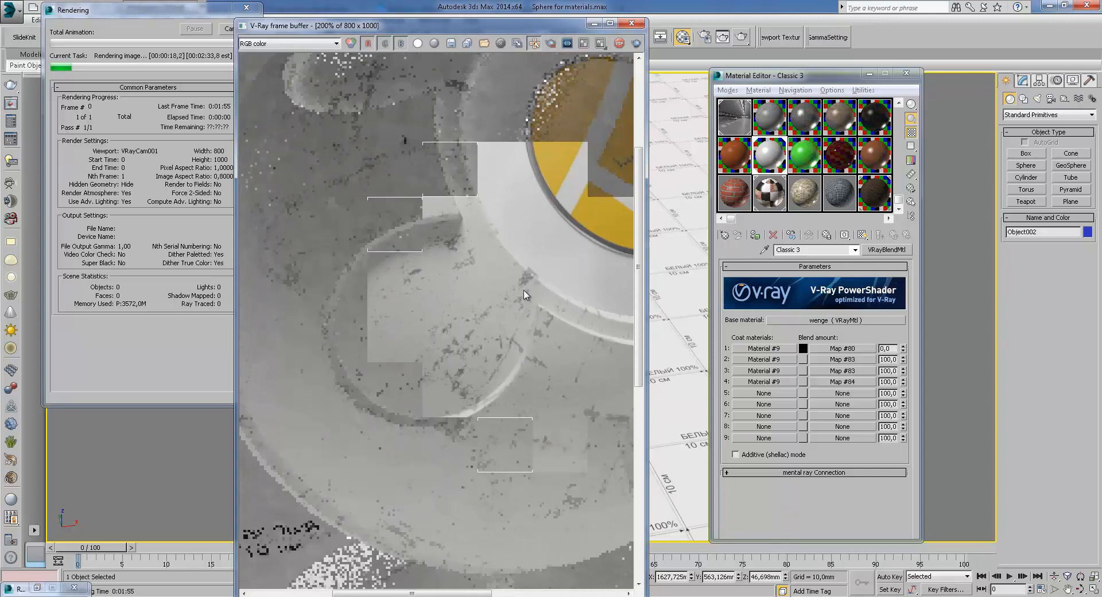
{"action": "left_click_drag", "start_coordinate": [895, 348], "coordinate": [872, 350]}
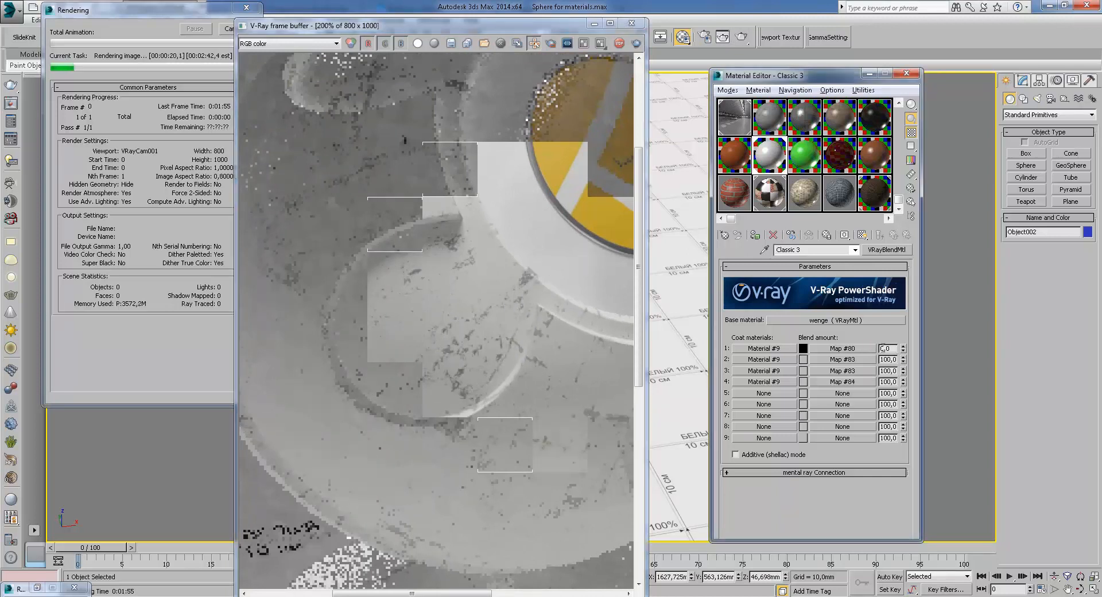
{"action": "middle_click_drag", "start_coordinate": [489, 359], "coordinate": [450, 275]}
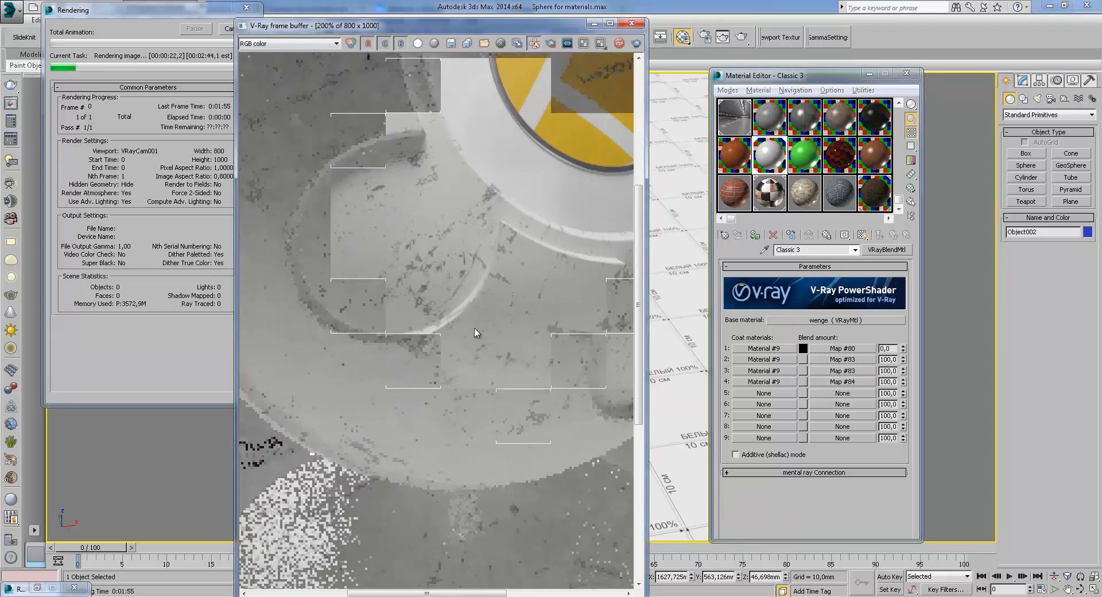
{"action": "middle_click_drag", "start_coordinate": [464, 328], "coordinate": [505, 323]}
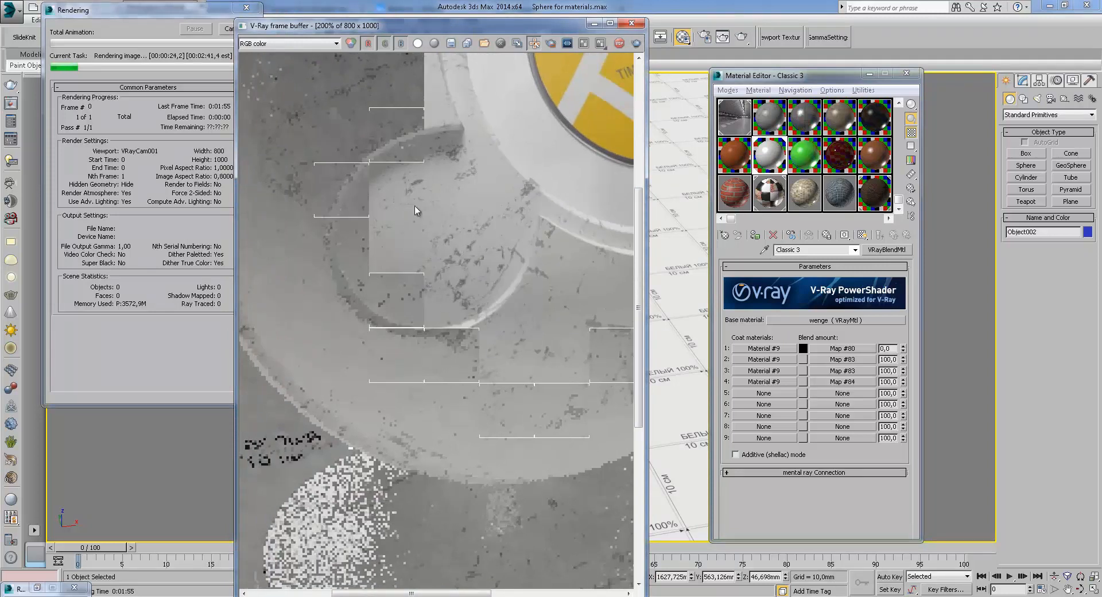
{"action": "middle_click_drag", "start_coordinate": [443, 250], "coordinate": [508, 326]}
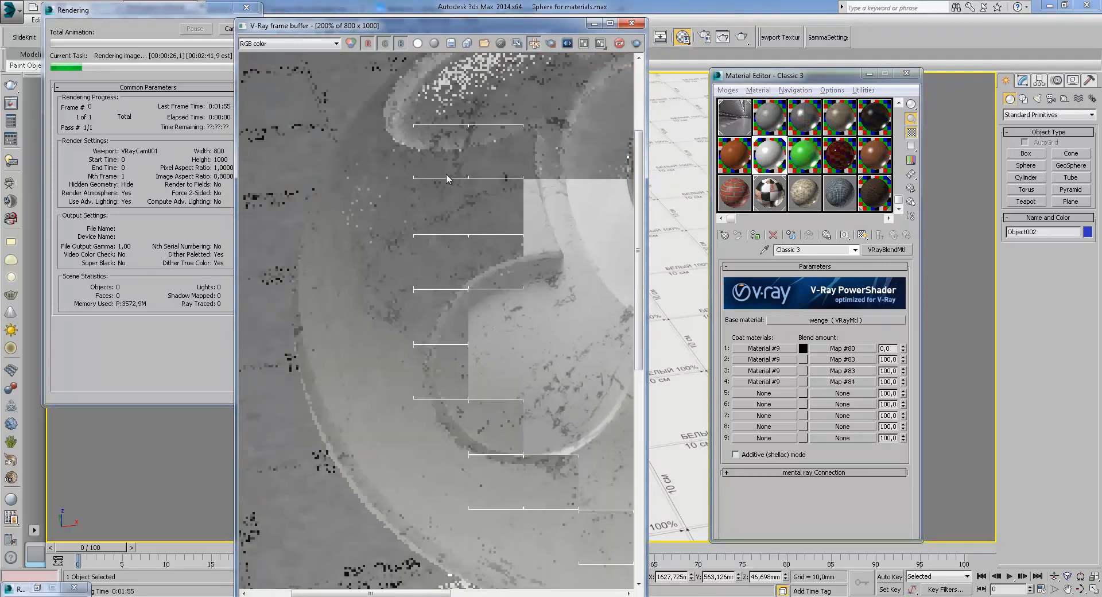
{"action": "middle_click_drag", "start_coordinate": [482, 368], "coordinate": [408, 272]}
{"action": "scroll", "coordinate": [476, 348], "scroll_direction": "down", "scroll_amount": 1}
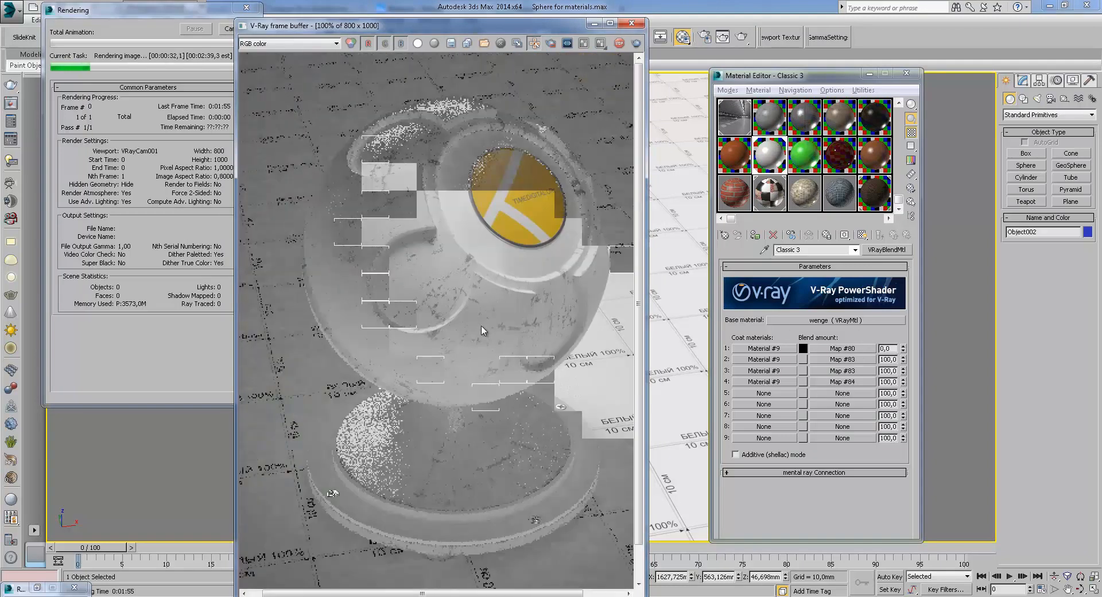
{"action": "scroll", "coordinate": [482, 331], "scroll_direction": "up", "scroll_amount": 1}
{"action": "middle_click_drag", "start_coordinate": [483, 330], "coordinate": [562, 394]}
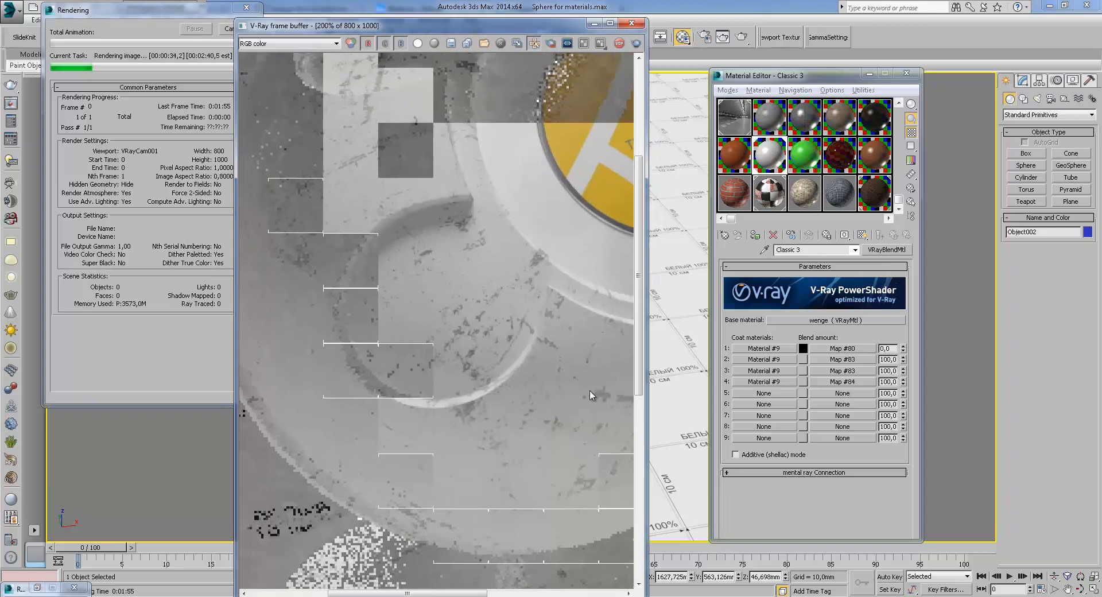
{"action": "middle_click_drag", "start_coordinate": [477, 288], "coordinate": [547, 379]}
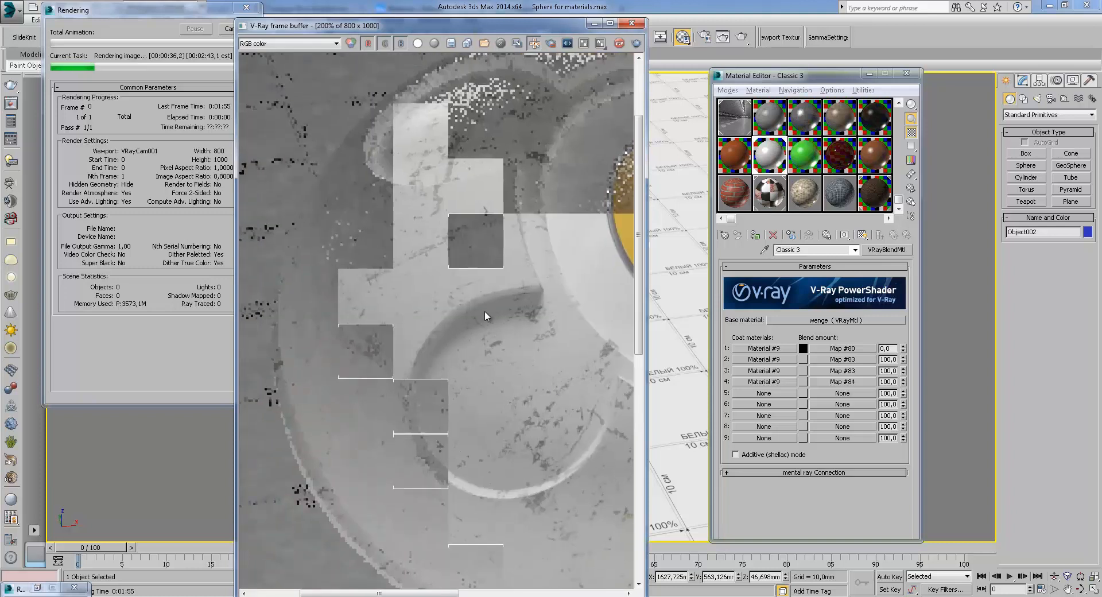
{"action": "scroll", "coordinate": [500, 214], "scroll_direction": "up", "scroll_amount": 1}
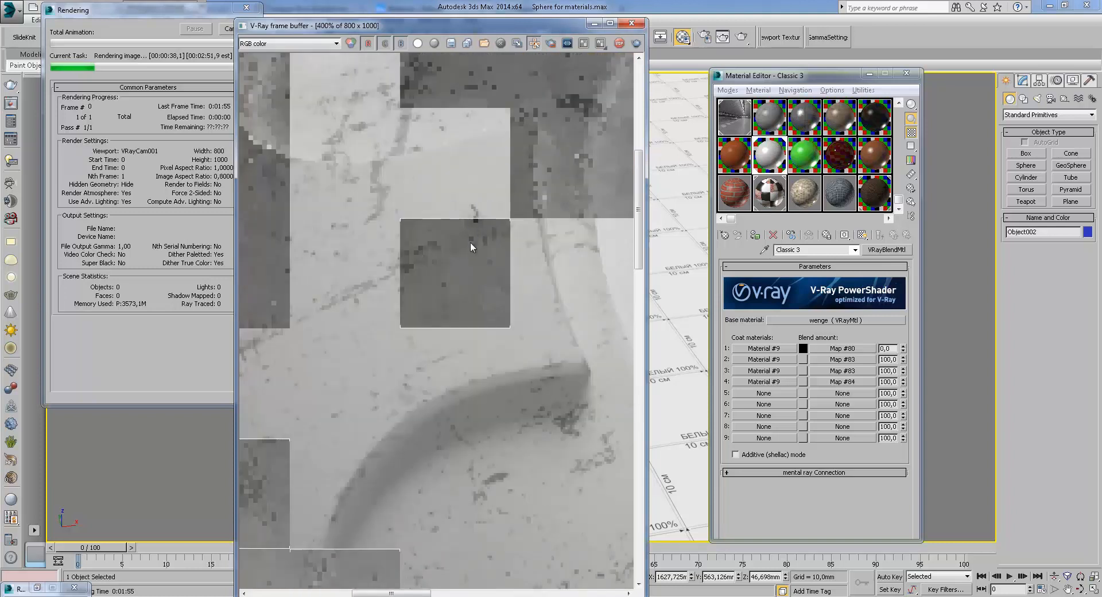
{"action": "scroll", "coordinate": [472, 325], "scroll_direction": "down", "scroll_amount": 1}
{"action": "middle_click_drag", "start_coordinate": [472, 325], "coordinate": [438, 315]}
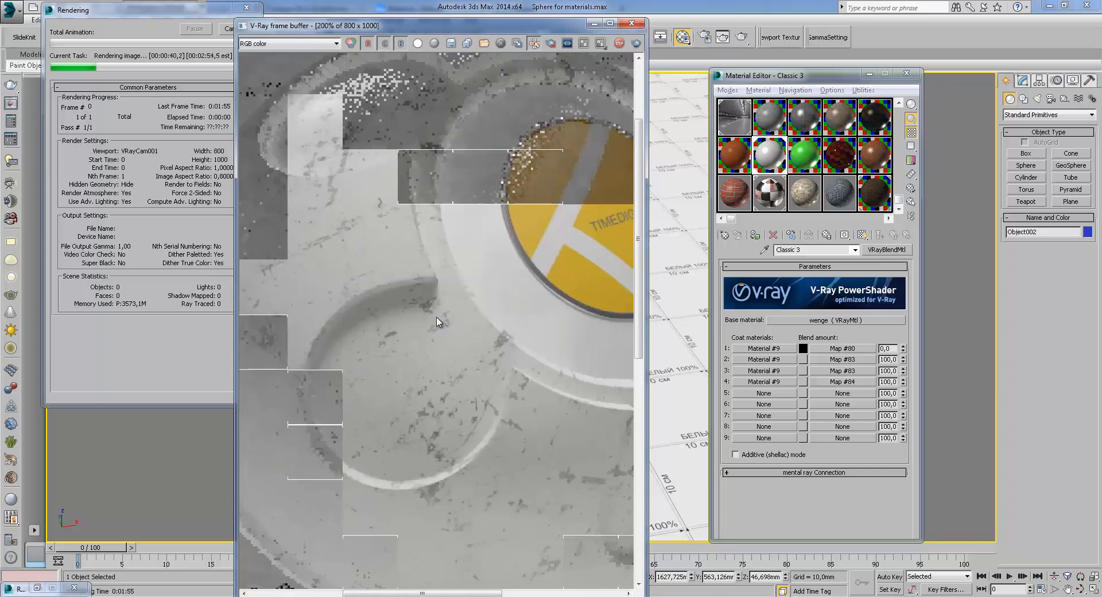
{"action": "middle_click_drag", "start_coordinate": [548, 369], "coordinate": [527, 300]}
{"action": "scroll", "coordinate": [446, 310], "scroll_direction": "up", "scroll_amount": 1}
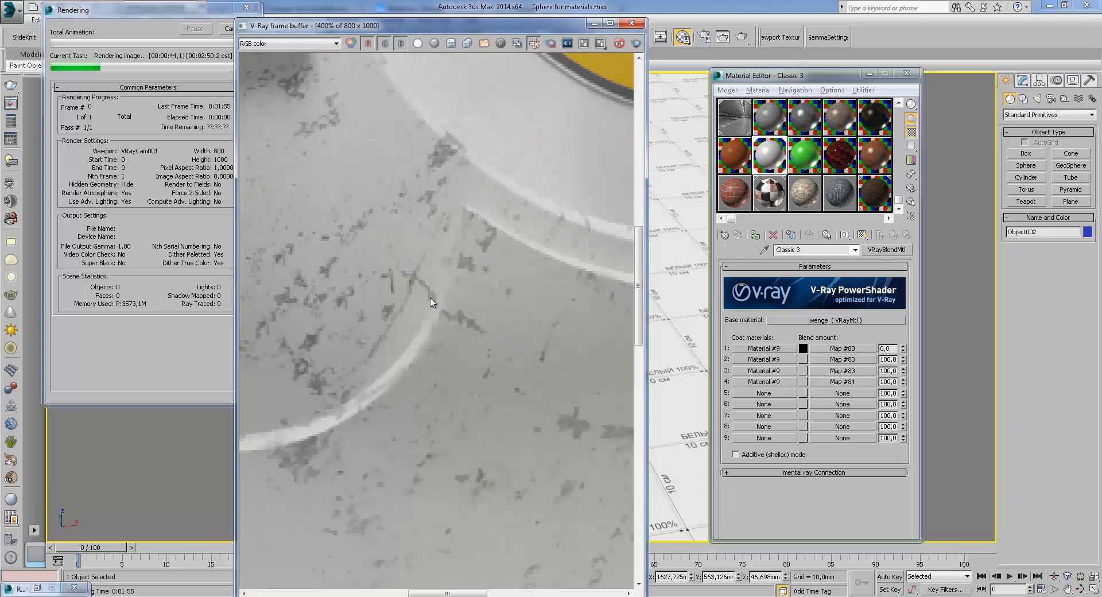
{"action": "middle_click_drag", "start_coordinate": [374, 298], "coordinate": [481, 288]}
{"action": "middle_click_drag", "start_coordinate": [377, 303], "coordinate": [479, 328]}
{"action": "scroll", "coordinate": [479, 327], "scroll_direction": "down", "scroll_amount": 1}
{"action": "middle_click_drag", "start_coordinate": [568, 395], "coordinate": [505, 408]}
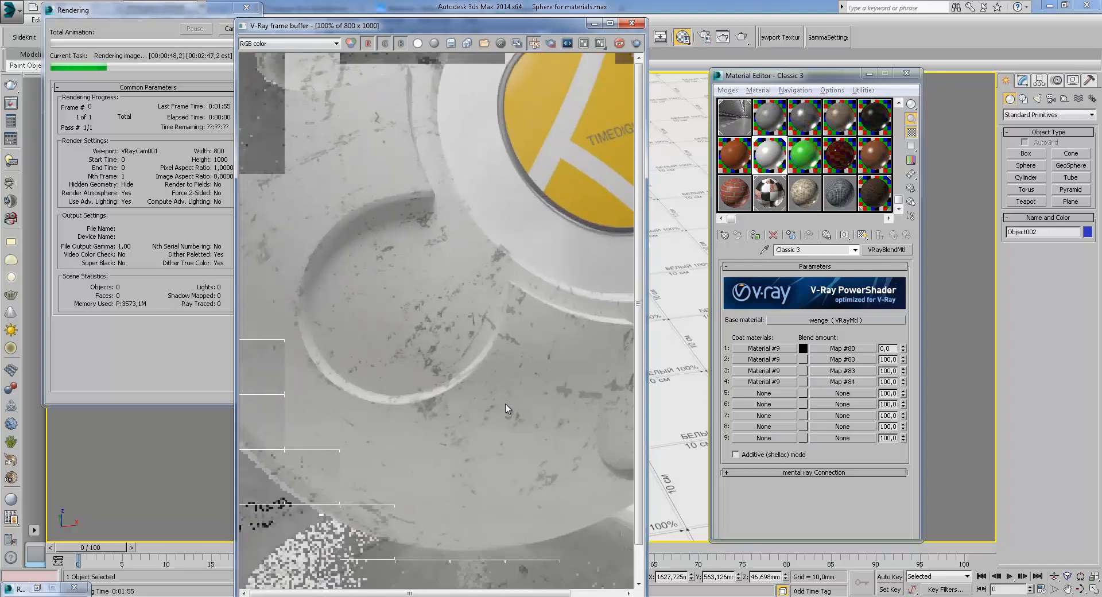
Zoom into the logo medallion and recessed grooves of the rendering sphere to inspect the wear detail
{"action": "scroll", "coordinate": [540, 360], "scroll_direction": "down", "scroll_amount": 1}
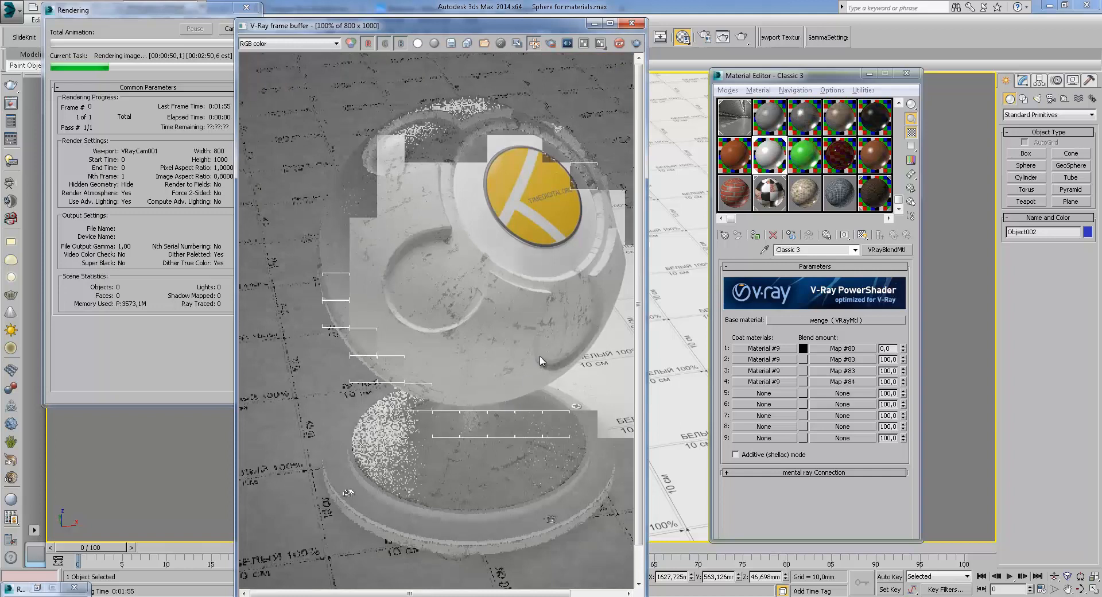
{"action": "scroll", "coordinate": [481, 419], "scroll_direction": "up", "scroll_amount": 1}
{"action": "middle_click_drag", "start_coordinate": [526, 296], "coordinate": [318, 411]}
{"action": "middle_click_drag", "start_coordinate": [445, 293], "coordinate": [432, 452]}
{"action": "middle_click_drag", "start_coordinate": [451, 324], "coordinate": [538, 462]}
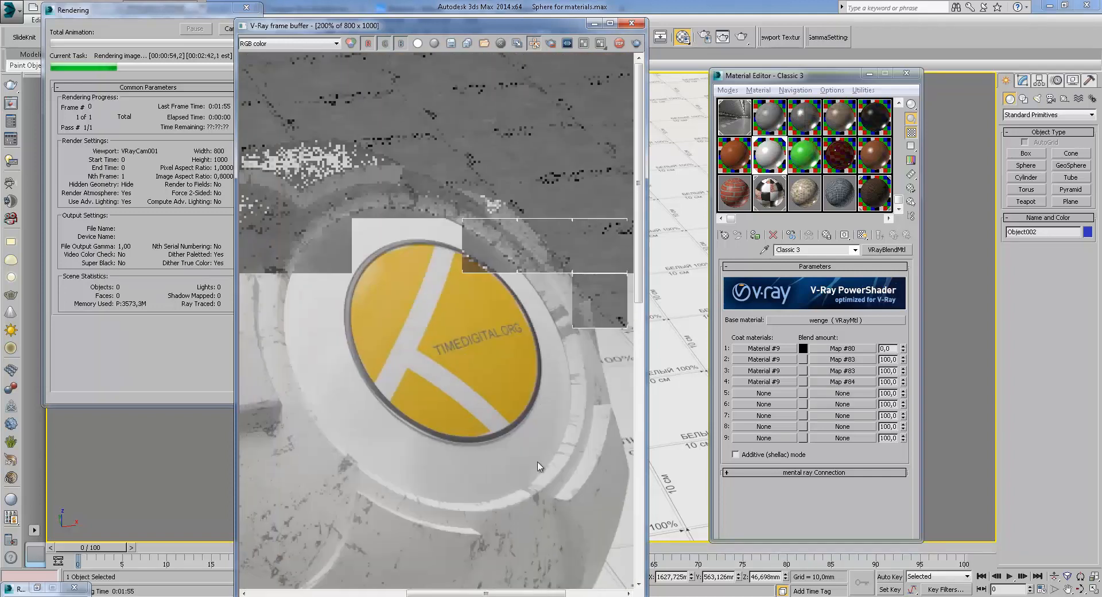
{"action": "middle_click_drag", "start_coordinate": [516, 385], "coordinate": [578, 397]}
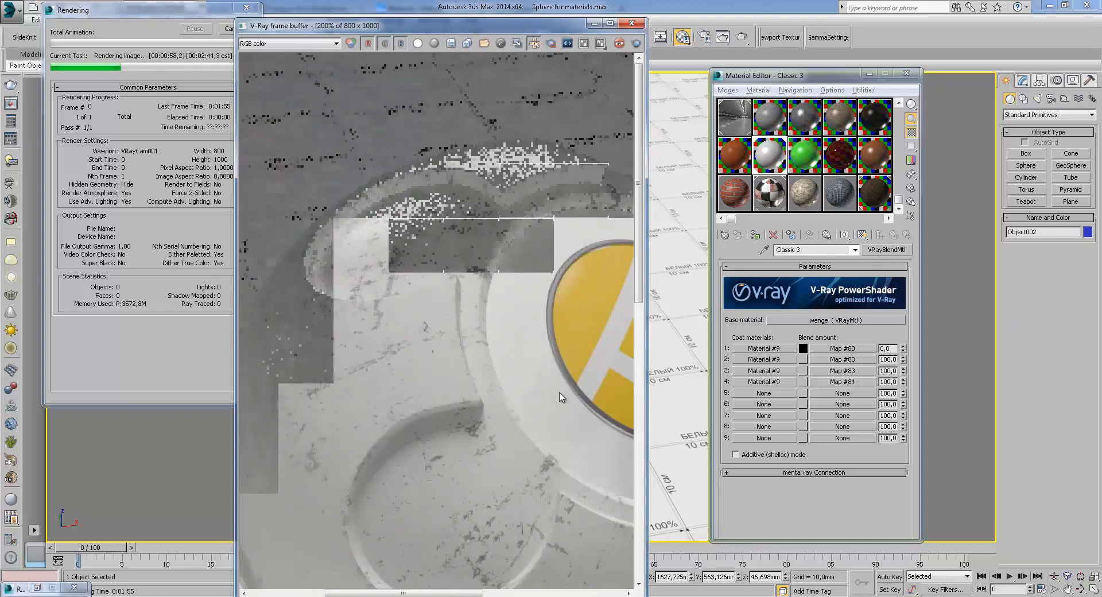
{"action": "middle_click_drag", "start_coordinate": [481, 304], "coordinate": [449, 352]}
{"action": "scroll", "coordinate": [448, 349], "scroll_direction": "down", "scroll_amount": 1}
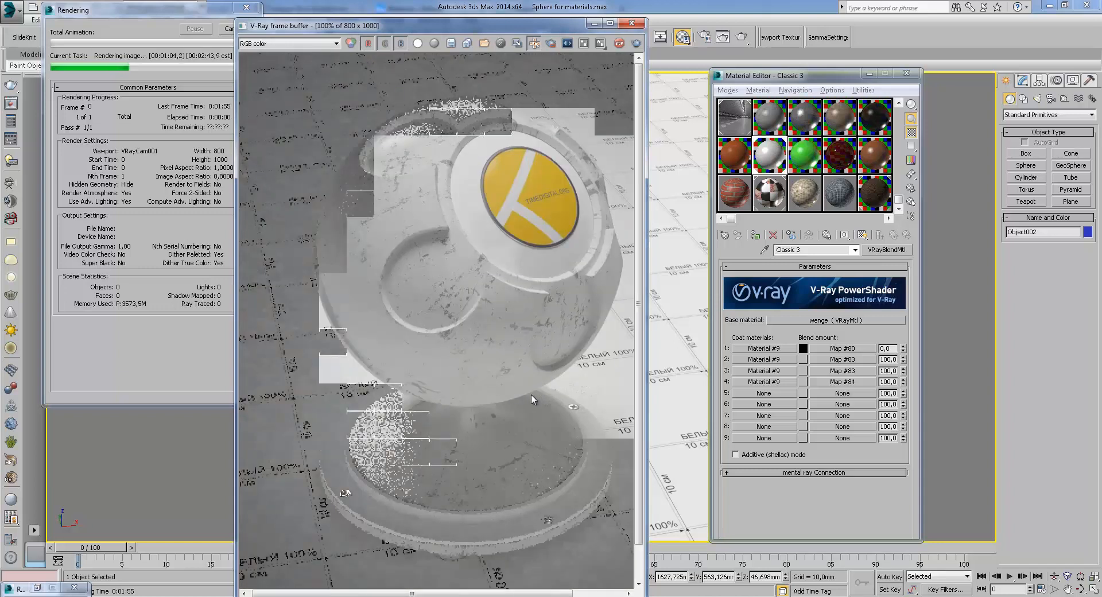
{"action": "scroll", "coordinate": [579, 169], "scroll_direction": "up", "scroll_amount": 1}
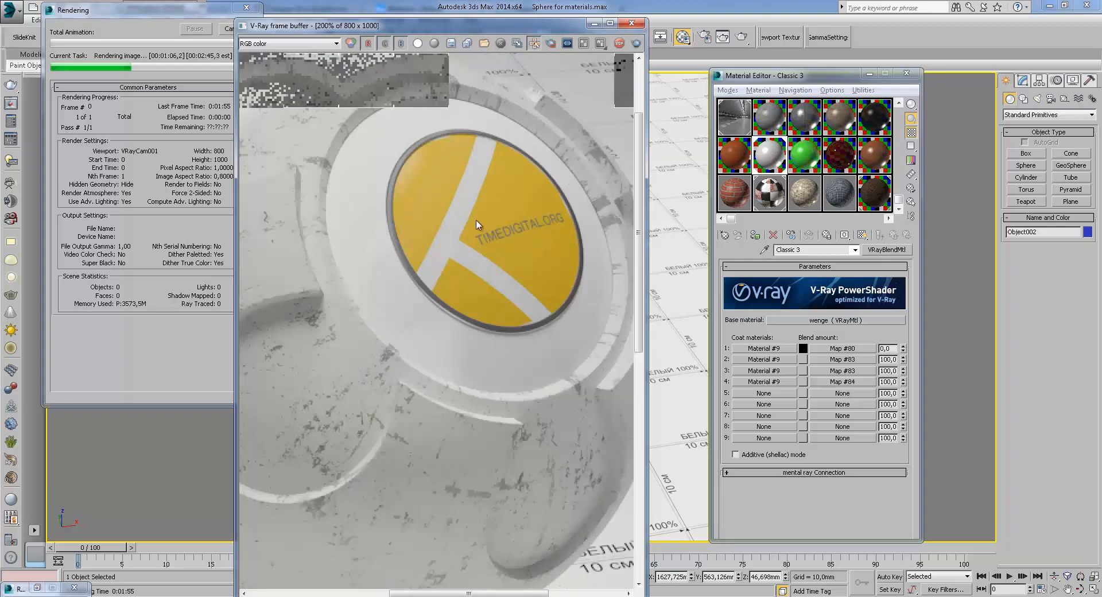
{"action": "middle_click_drag", "start_coordinate": [490, 217], "coordinate": [570, 306]}
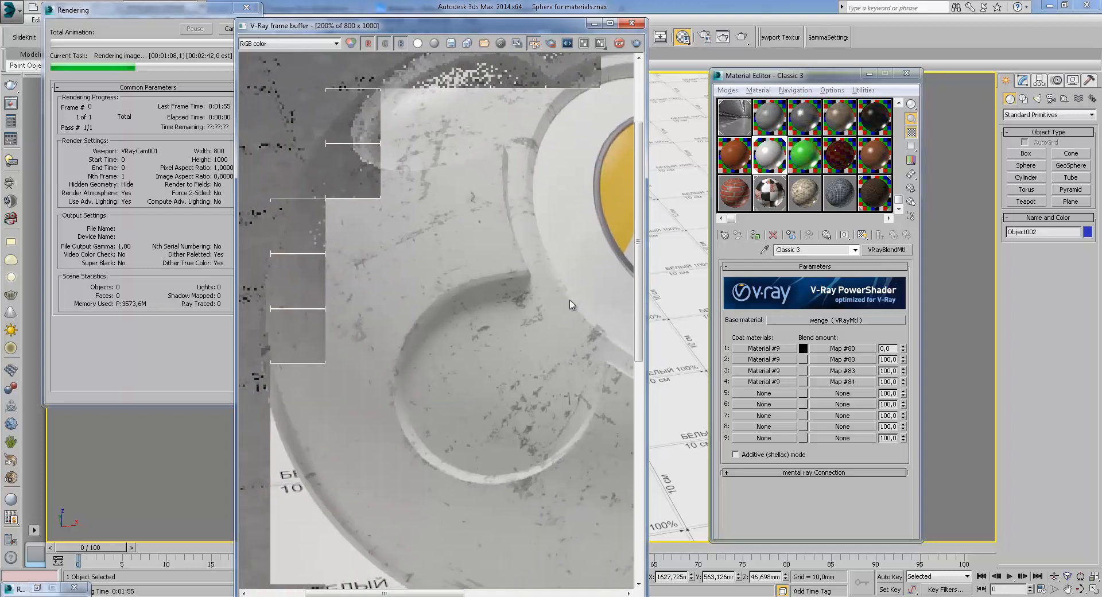
{"action": "middle_click_drag", "start_coordinate": [384, 407], "coordinate": [413, 283]}
{"action": "scroll", "coordinate": [411, 283], "scroll_direction": "down", "scroll_amount": 2}
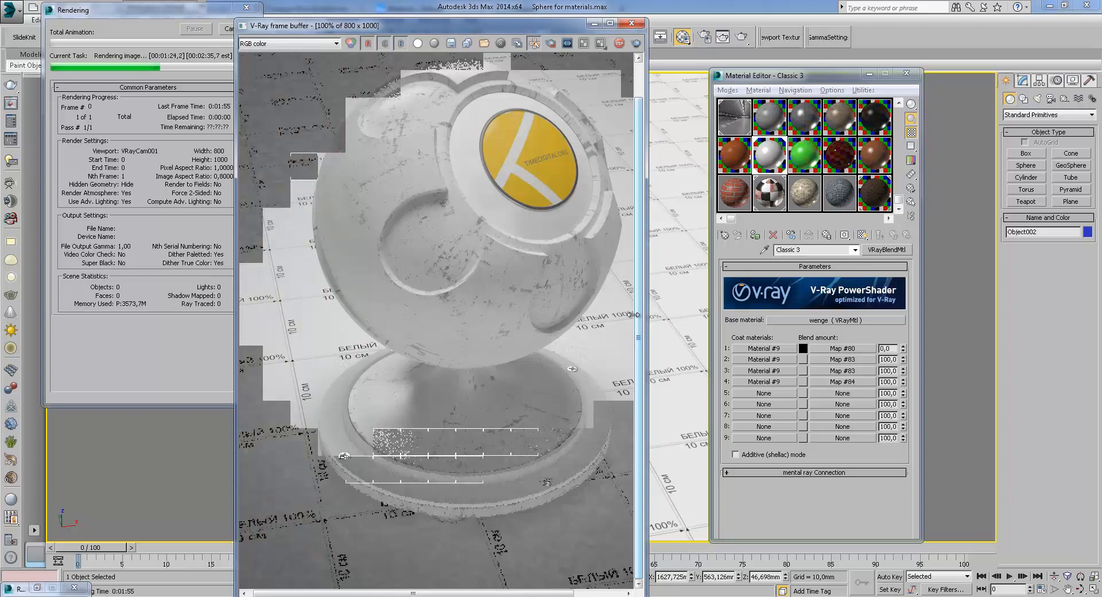
{"action": "scroll", "coordinate": [429, 223], "scroll_direction": "up", "scroll_amount": 1}
{"action": "middle_click_drag", "start_coordinate": [436, 209], "coordinate": [496, 372]}
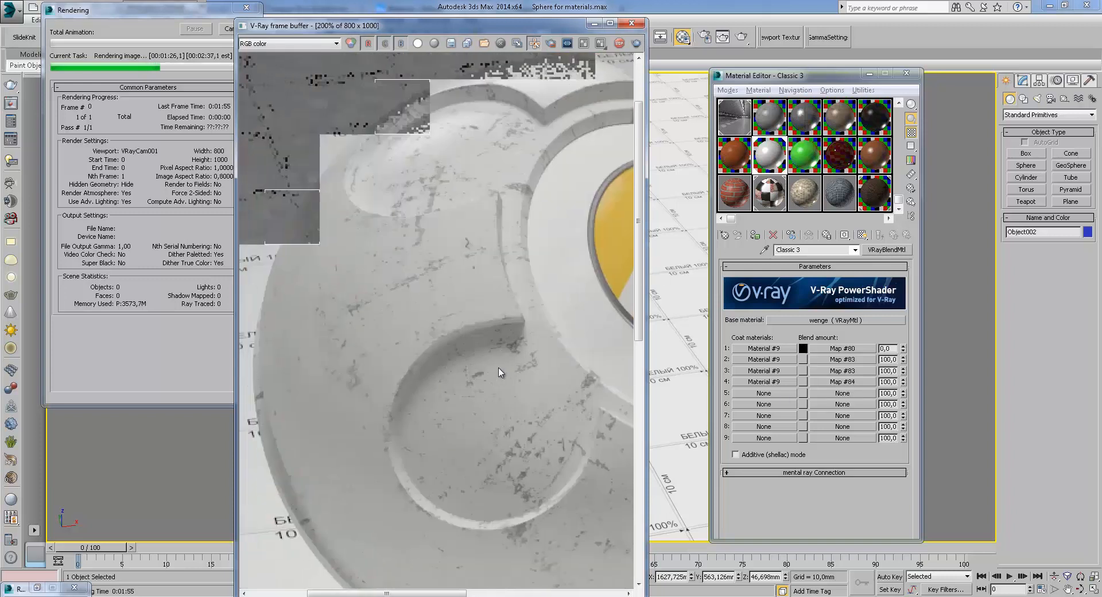
Switch the frame buffer display to the VRayRawLighting channel, then to the VRayReflection channel
{"action": "left_click", "coordinate": [287, 43]}
{"action": "left_click", "coordinate": [298, 73]}
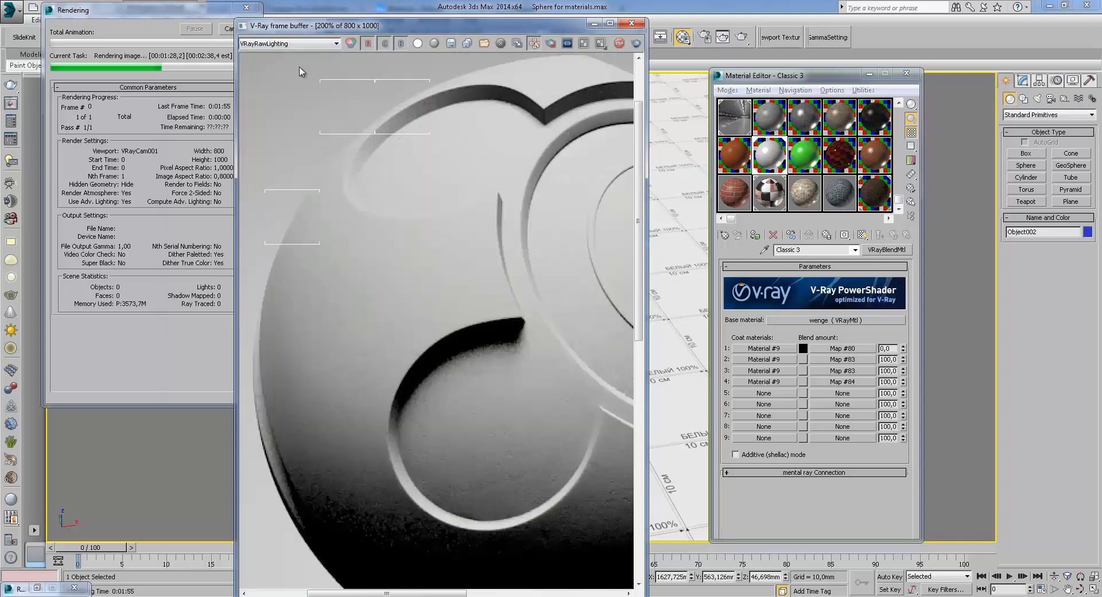
{"action": "left_click", "coordinate": [287, 43]}
{"action": "left_click", "coordinate": [284, 77]}
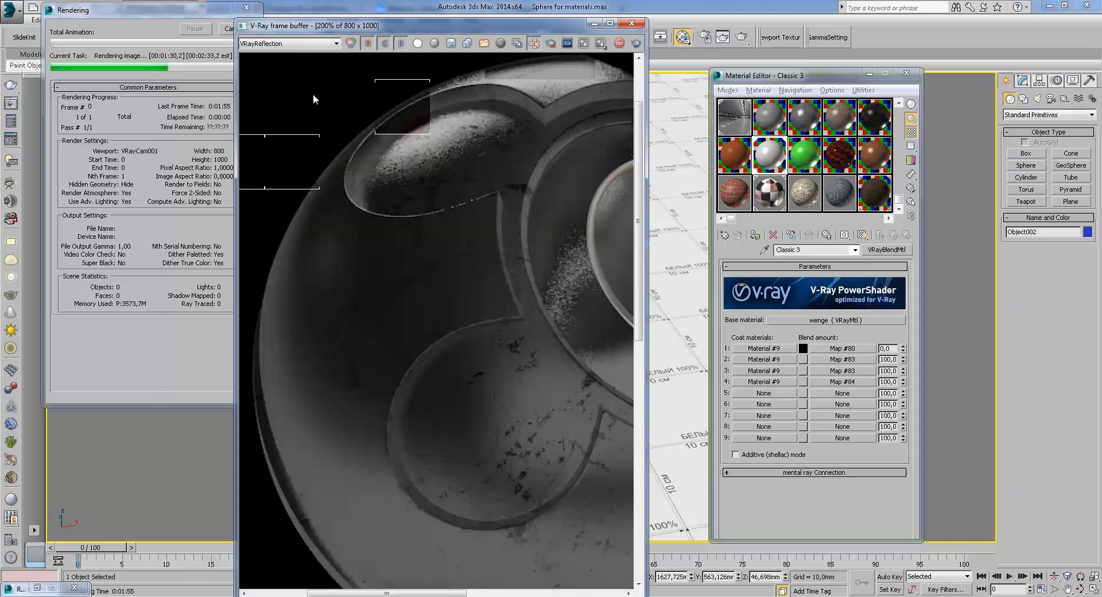
Zoom and pan across the sphere in the reflection channel to examine the reflection detail
{"action": "middle_click_drag", "start_coordinate": [550, 373], "coordinate": [471, 262]}
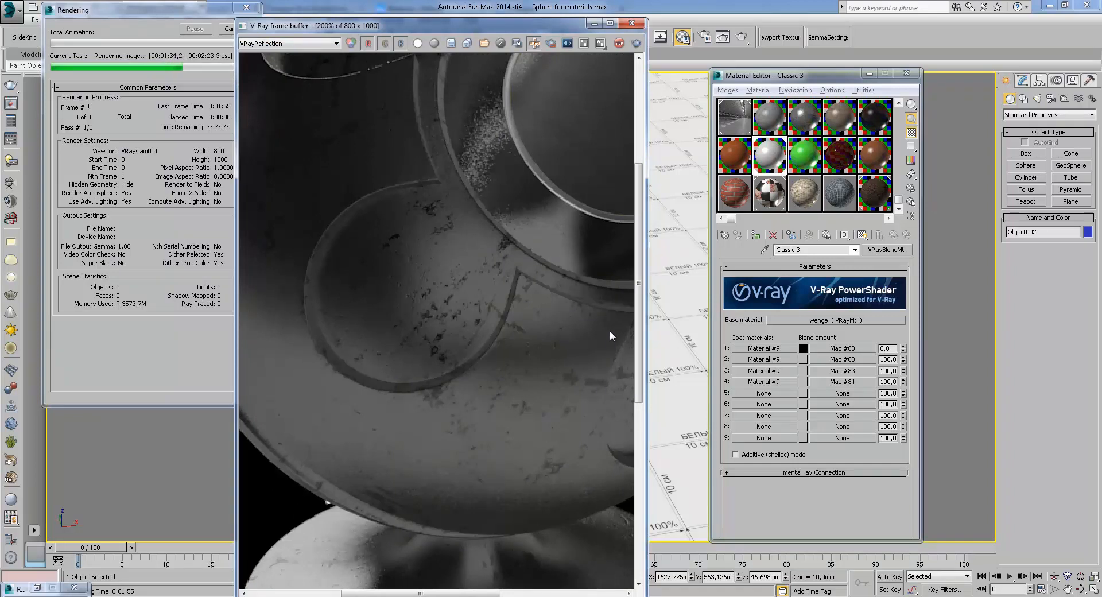
{"action": "middle_click_drag", "start_coordinate": [531, 287], "coordinate": [532, 243]}
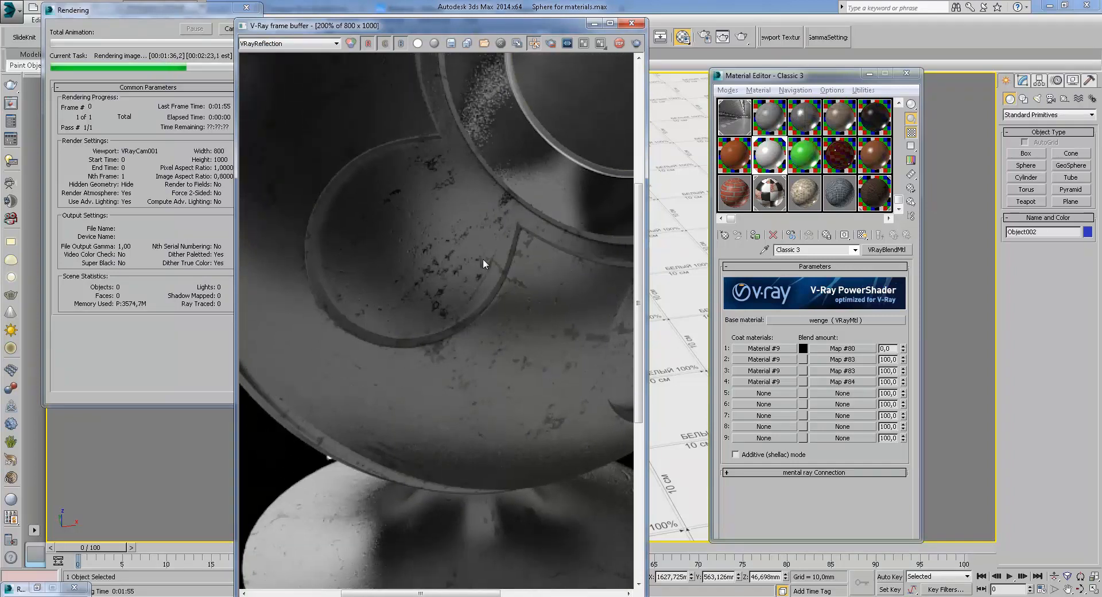
{"action": "middle_click_drag", "start_coordinate": [411, 266], "coordinate": [480, 361]}
{"action": "middle_click_drag", "start_coordinate": [468, 301], "coordinate": [505, 264]}
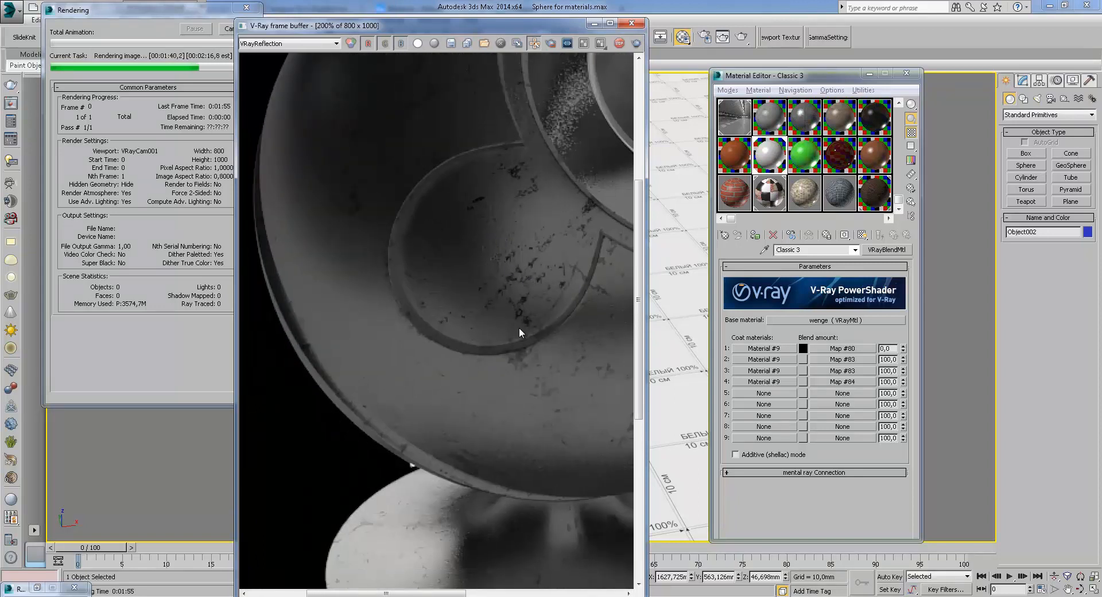
{"action": "middle_click_drag", "start_coordinate": [536, 306], "coordinate": [411, 222]}
{"action": "middle_click_drag", "start_coordinate": [426, 320], "coordinate": [455, 320]}
{"action": "middle_click_drag", "start_coordinate": [445, 260], "coordinate": [368, 216]}
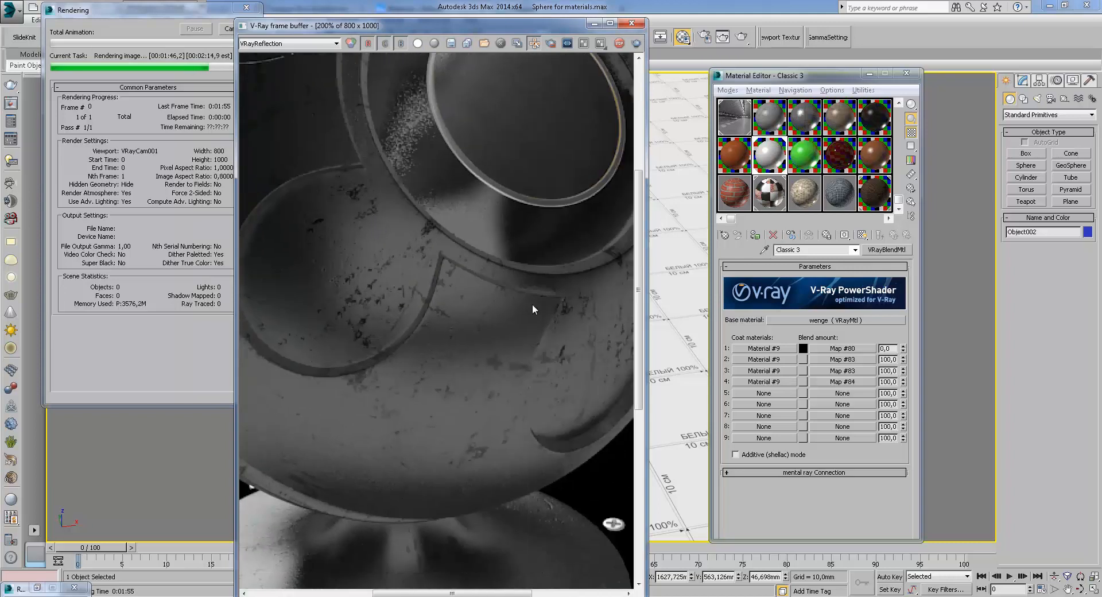
{"action": "scroll", "coordinate": [476, 333], "scroll_direction": "down", "scroll_amount": 2}
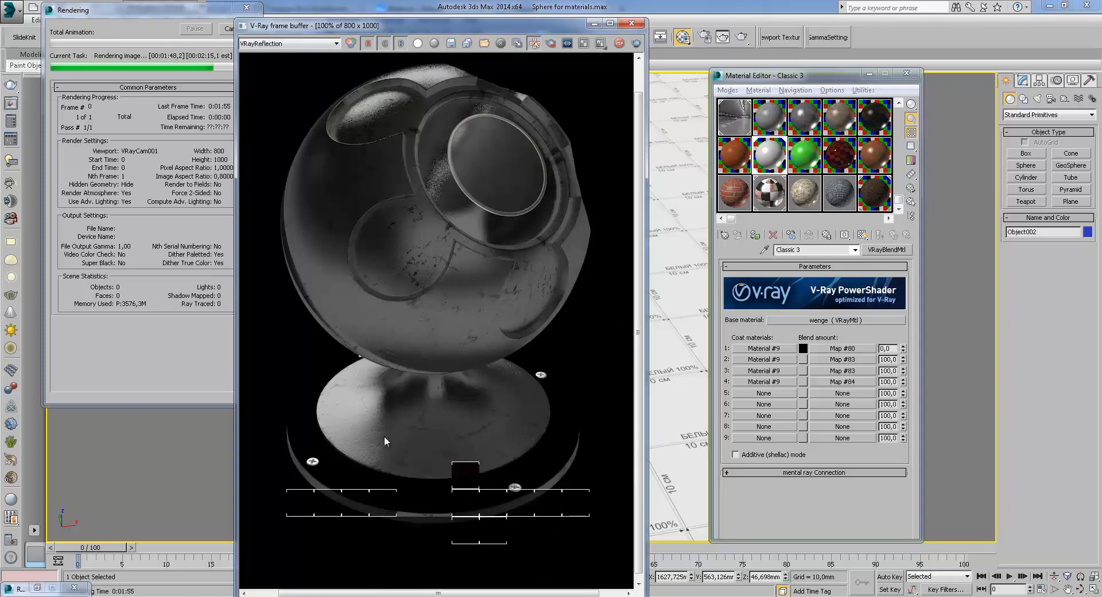
{"action": "scroll", "coordinate": [580, 246], "scroll_direction": "up", "scroll_amount": 1}
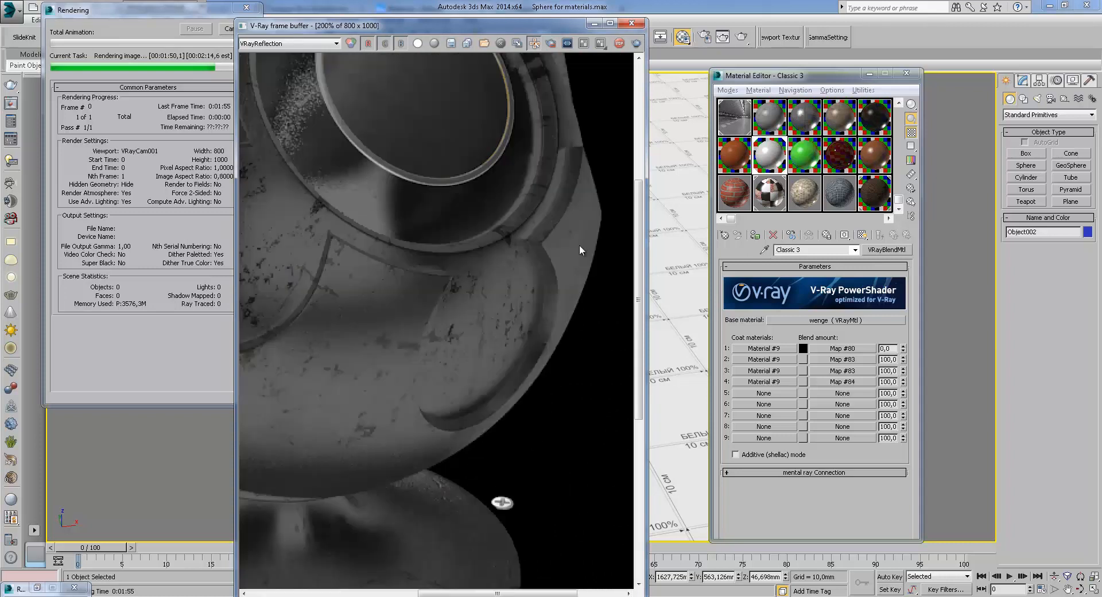
{"action": "middle_click_drag", "start_coordinate": [580, 246], "coordinate": [608, 338]}
{"action": "middle_click_drag", "start_coordinate": [501, 364], "coordinate": [542, 320]}
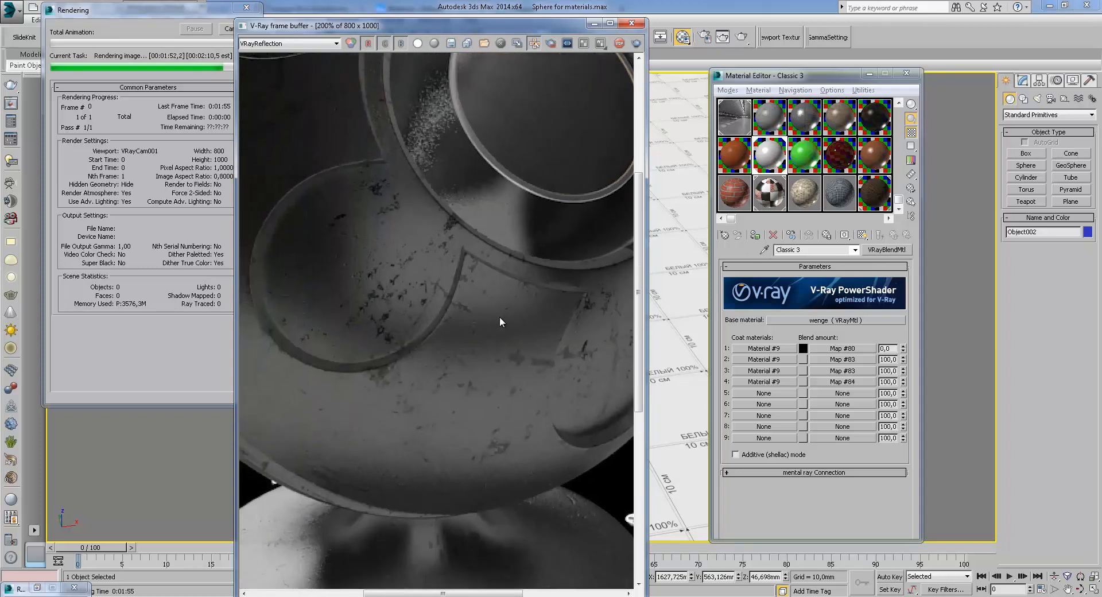
{"action": "scroll", "coordinate": [443, 295], "scroll_direction": "up", "scroll_amount": 1}
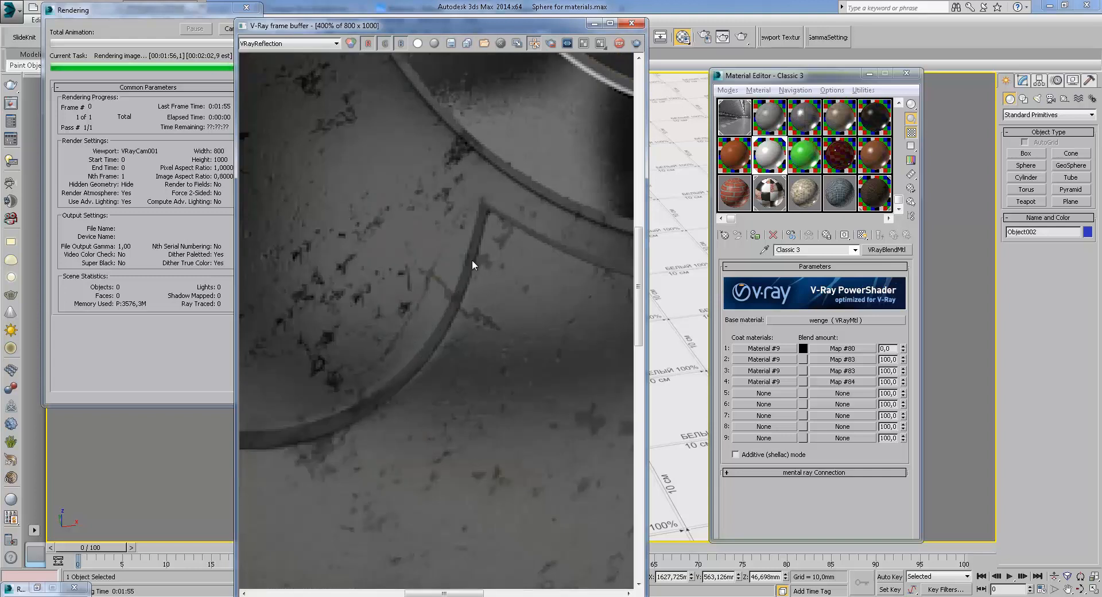
Switch the frame buffer display back to the RGB color channel
{"action": "middle_click_drag", "start_coordinate": [536, 383], "coordinate": [436, 312]}
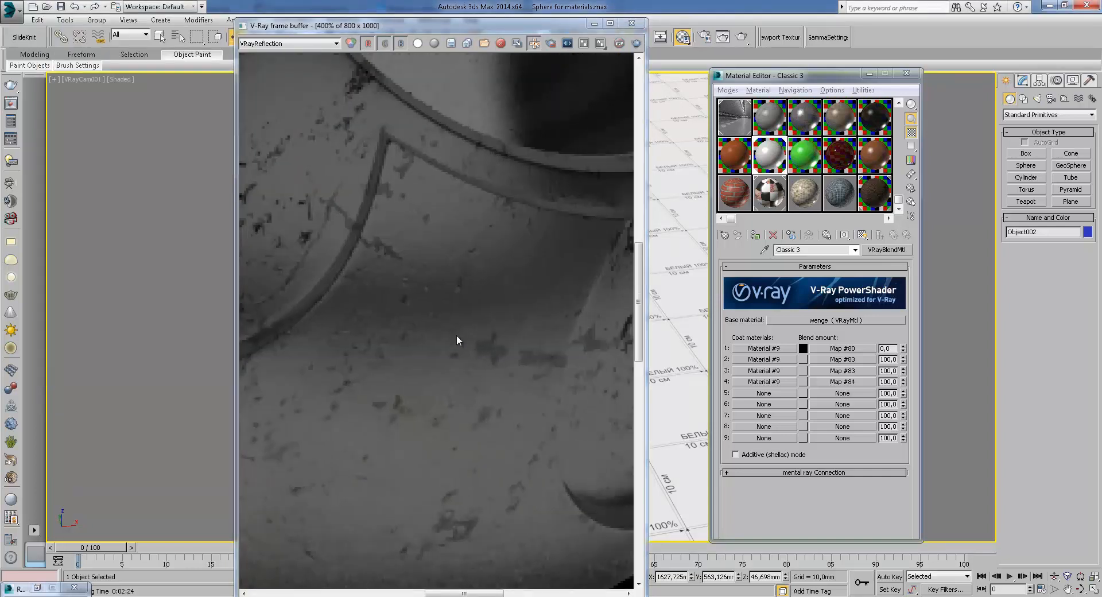
{"action": "scroll", "coordinate": [471, 339], "scroll_direction": "down", "scroll_amount": 1}
{"action": "left_click", "coordinate": [287, 44]}
{"action": "left_click", "coordinate": [259, 52]}
{"action": "middle_click_drag", "start_coordinate": [433, 317], "coordinate": [558, 423]}
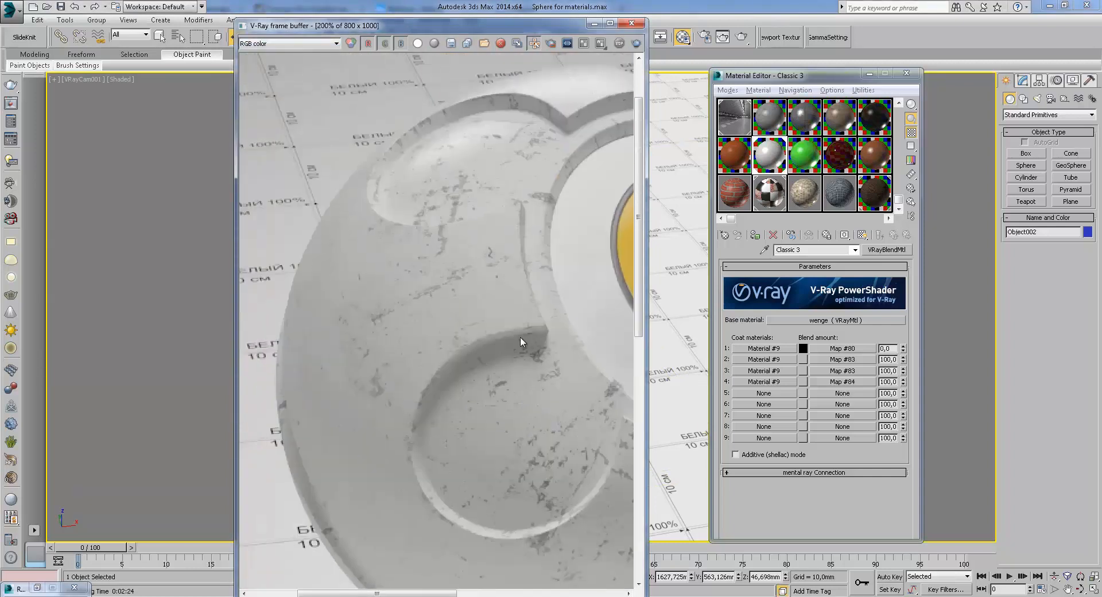
Zoom and pan across the sphere in the RGB color rendering to examine the wear, then close the frame buffer
{"action": "scroll", "coordinate": [475, 309], "scroll_direction": "up", "scroll_amount": 1}
{"action": "scroll", "coordinate": [471, 270], "scroll_direction": "down", "scroll_amount": 1}
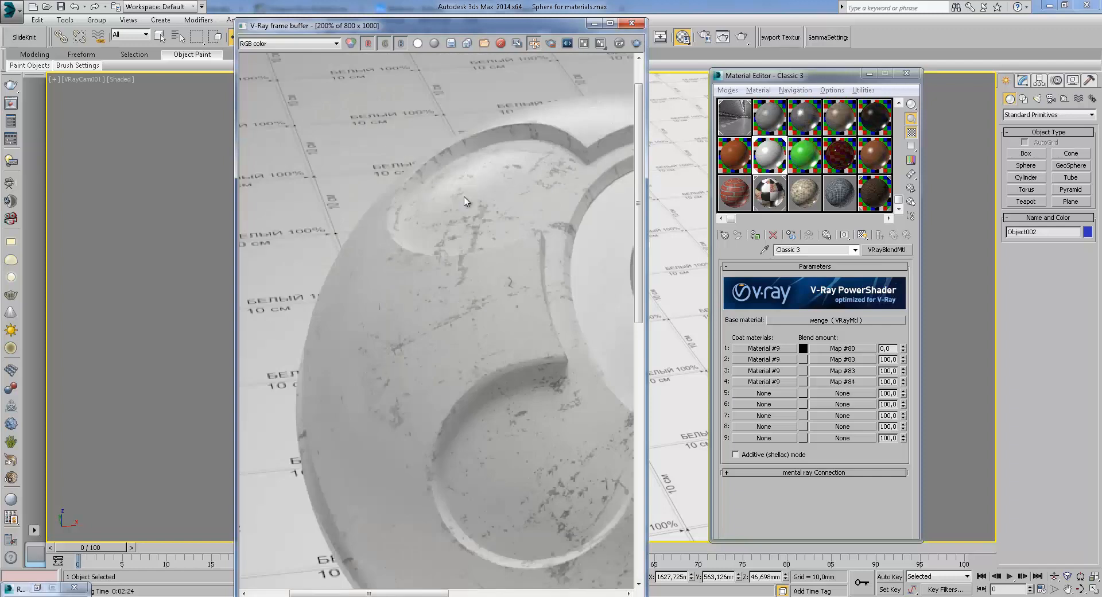
{"action": "scroll", "coordinate": [465, 200], "scroll_direction": "up", "scroll_amount": 1}
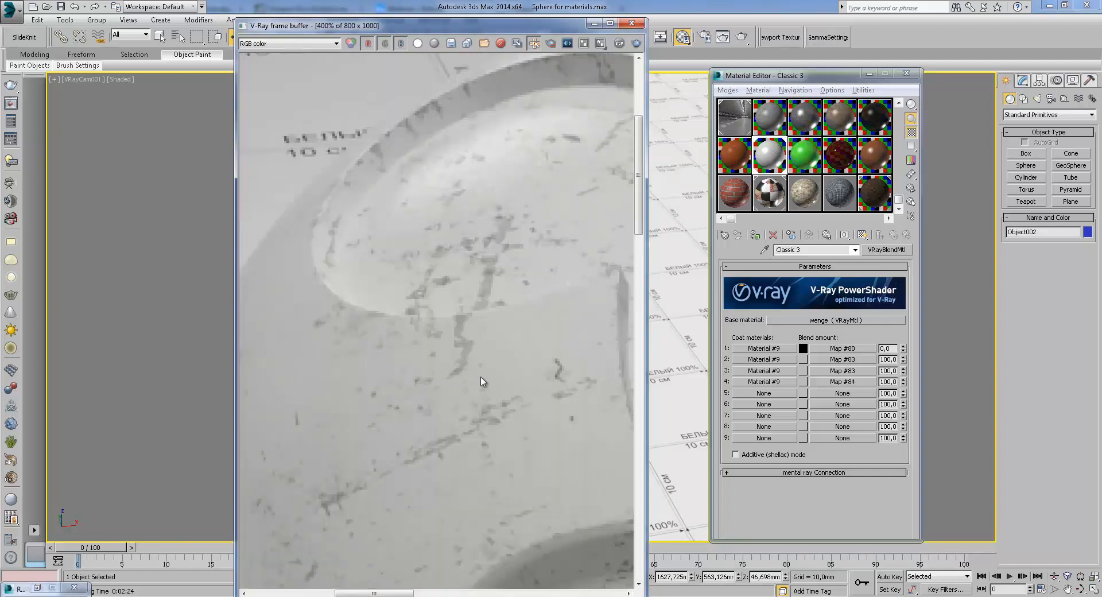
{"action": "middle_click_drag", "start_coordinate": [579, 322], "coordinate": [472, 298]}
{"action": "scroll", "coordinate": [482, 303], "scroll_direction": "down", "scroll_amount": 1}
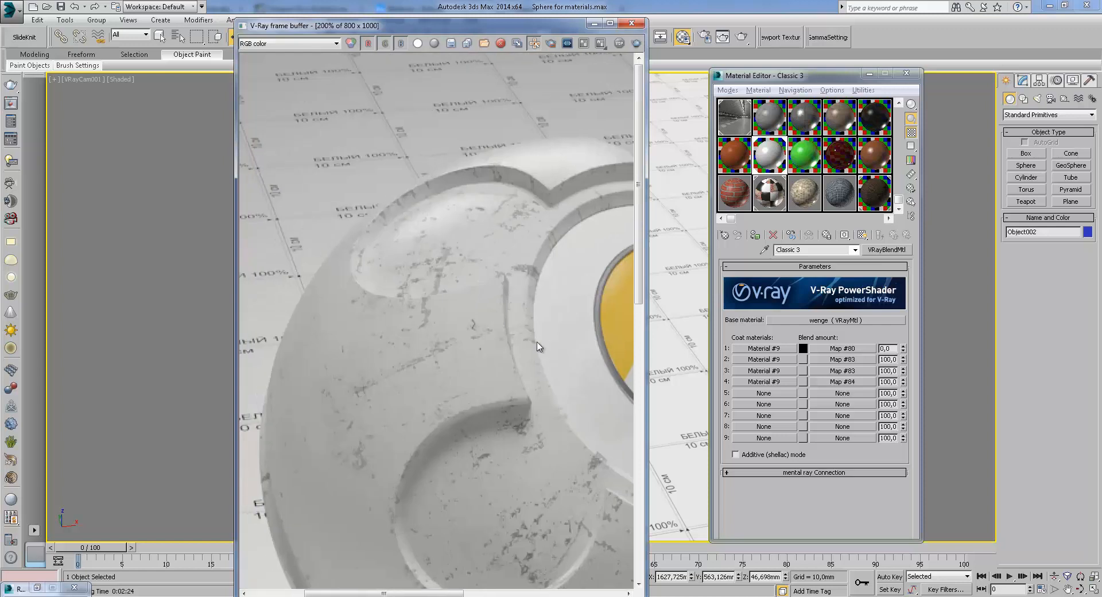
{"action": "middle_click_drag", "start_coordinate": [558, 343], "coordinate": [361, 270]}
{"action": "scroll", "coordinate": [361, 274], "scroll_direction": "down", "scroll_amount": 1}
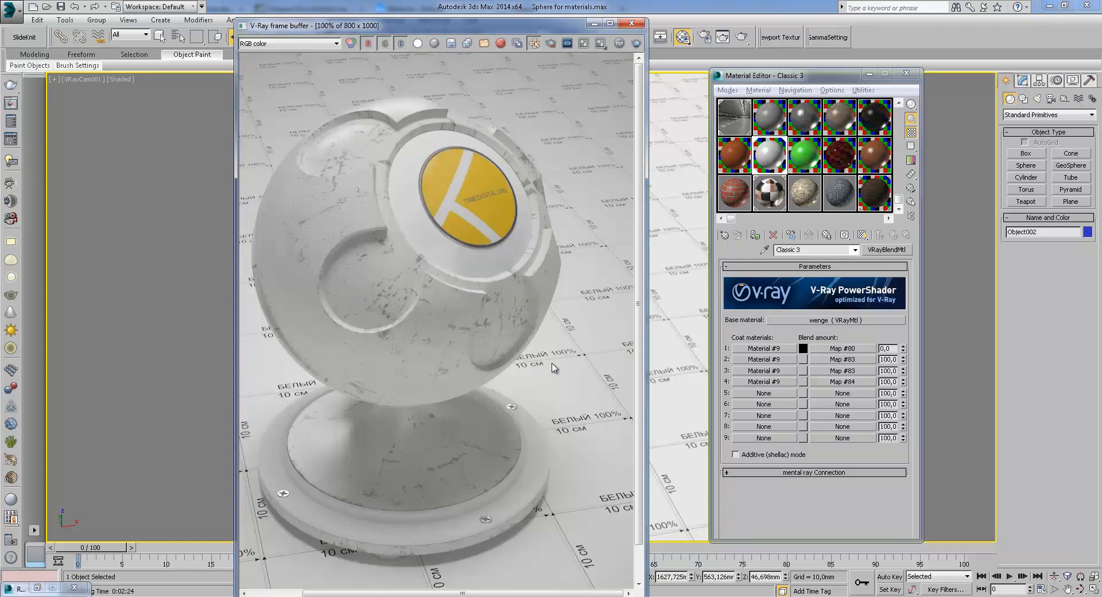
{"action": "middle_click_drag", "start_coordinate": [508, 346], "coordinate": [533, 353]}
{"action": "left_click", "coordinate": [631, 23]}
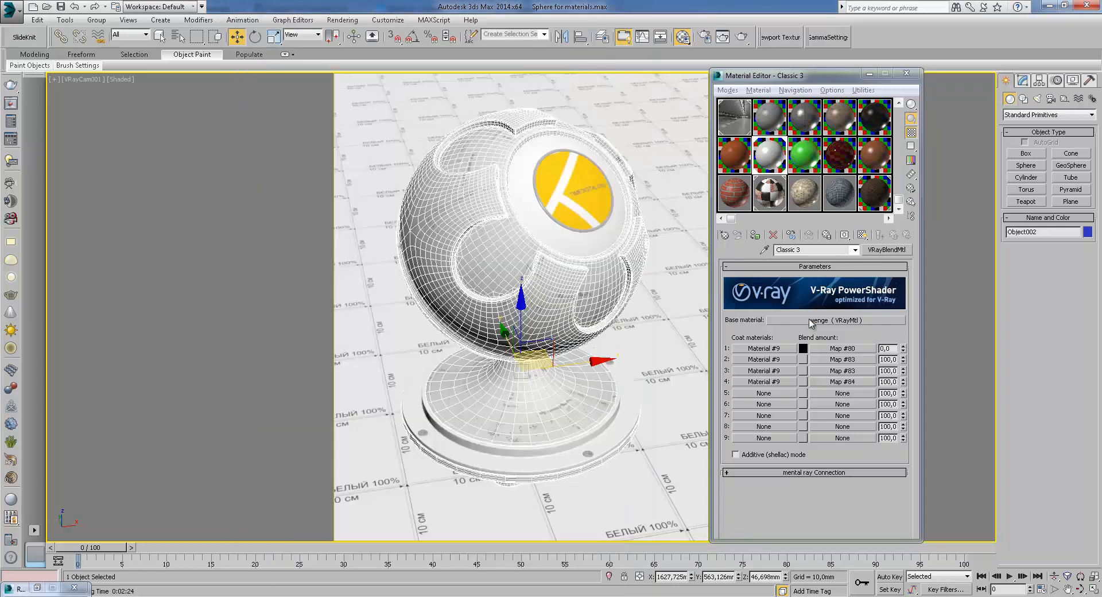
Open the blend material's wenge base material and review its maps, including the plywood diffuse map
{"action": "left_click", "coordinate": [836, 321]}
{"action": "scroll", "coordinate": [848, 370], "scroll_direction": "down", "scroll_amount": 5}
{"action": "scroll", "coordinate": [789, 313], "scroll_direction": "down", "scroll_amount": 3}
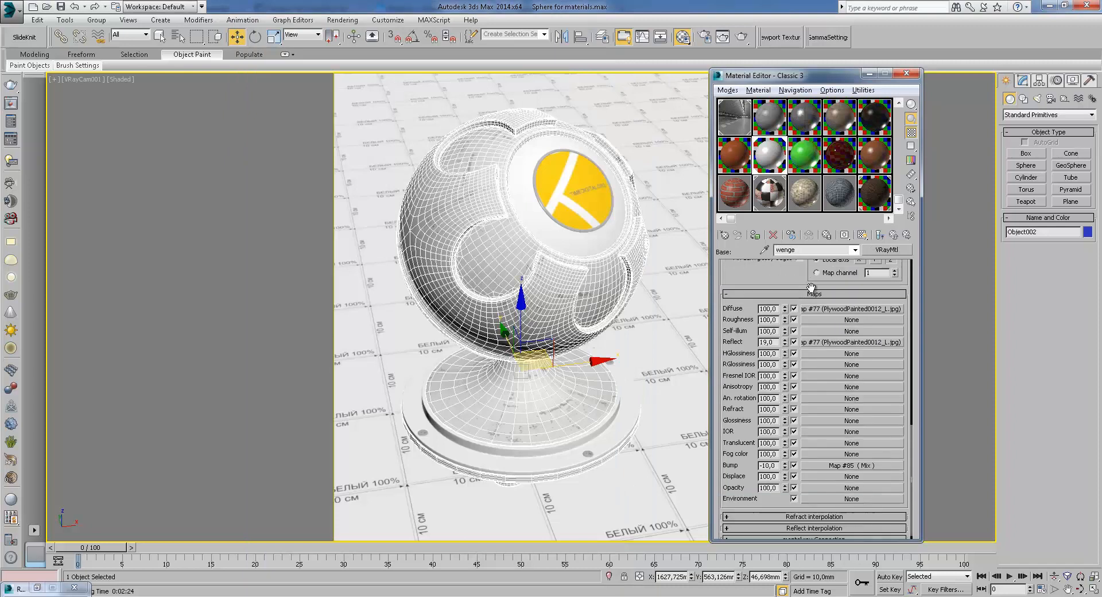
{"action": "left_click", "coordinate": [860, 312]}
{"action": "left_click", "coordinate": [894, 235]}
{"action": "scroll", "coordinate": [790, 281], "scroll_direction": "up", "scroll_amount": 10}
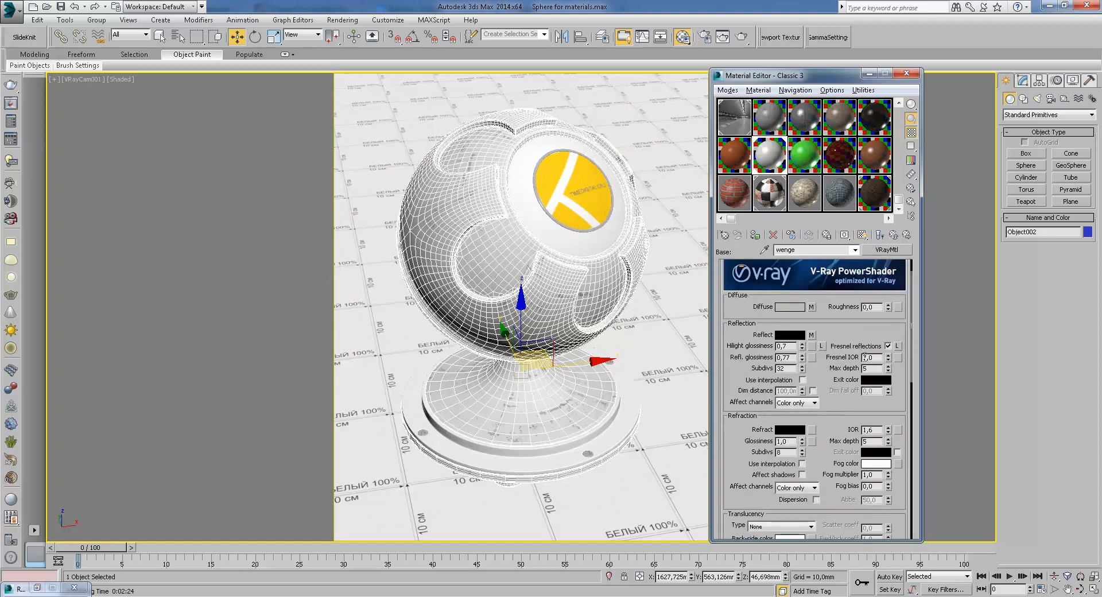
Scroll through the wenge material's reflection settings, inspect its bump Mix map, and return to the blend material
{"action": "left_click_drag", "start_coordinate": [844, 406], "coordinate": [838, 386]}
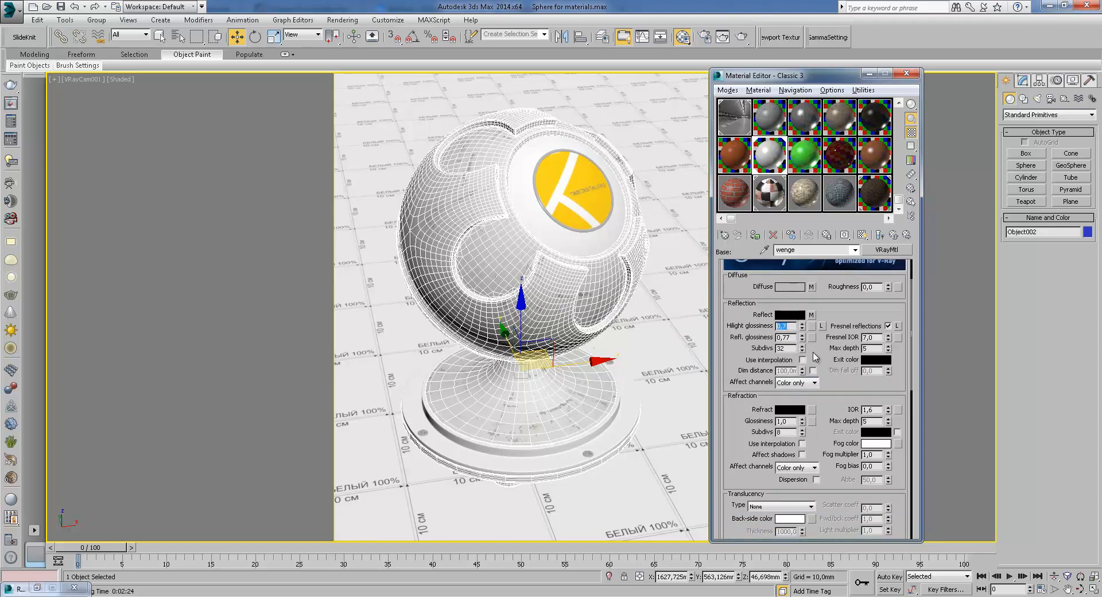
{"action": "left_click", "coordinate": [792, 337]}
{"action": "left_click_drag", "start_coordinate": [836, 373], "coordinate": [836, 325]}
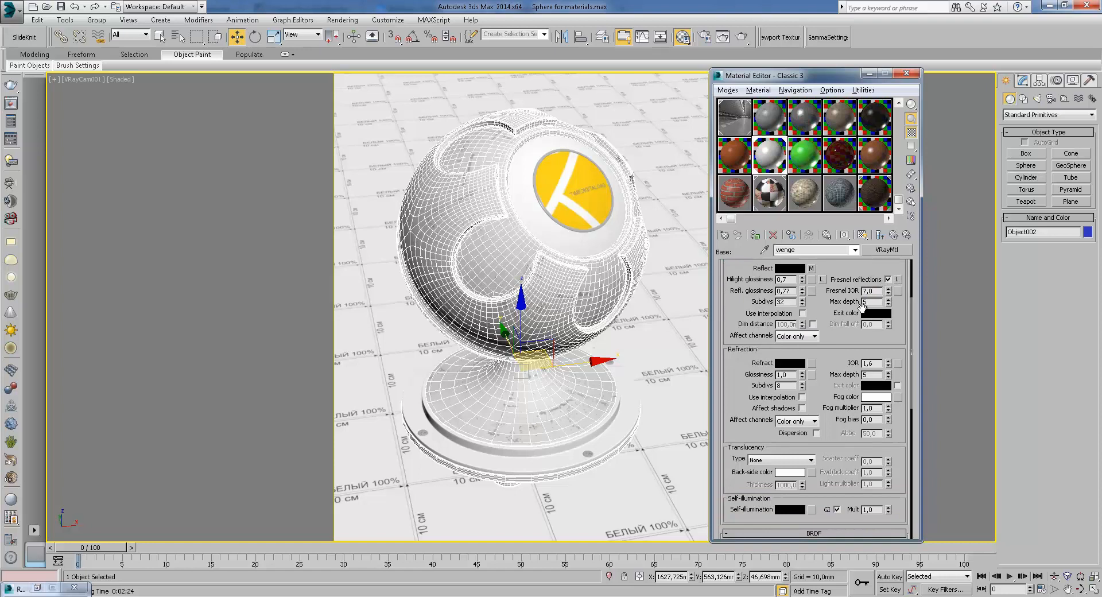
{"action": "left_click_drag", "start_coordinate": [846, 330], "coordinate": [812, 177]}
{"action": "left_click_drag", "start_coordinate": [831, 360], "coordinate": [839, 229]}
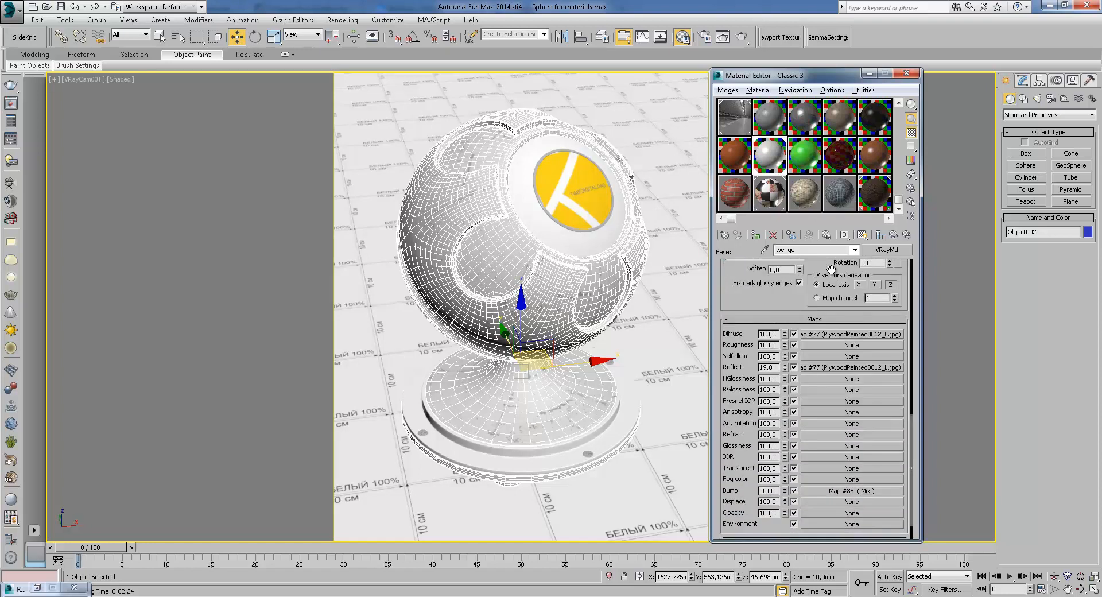
{"action": "left_click_drag", "start_coordinate": [790, 307], "coordinate": [790, 275]}
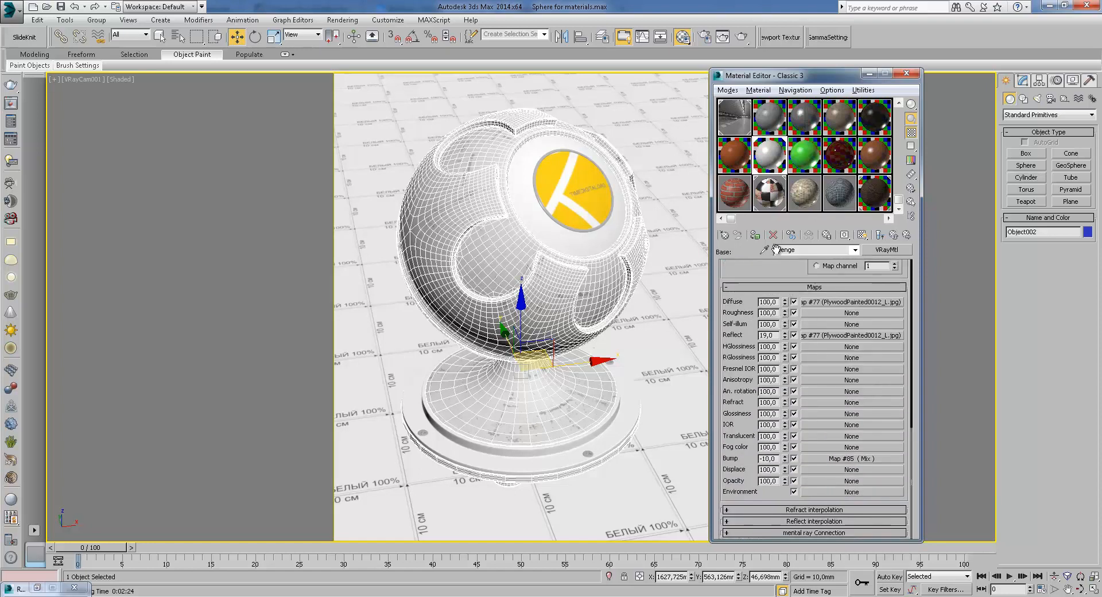
{"action": "left_click", "coordinate": [847, 458]}
{"action": "left_click", "coordinate": [861, 309]}
{"action": "left_click", "coordinate": [894, 235]}
{"action": "left_click", "coordinate": [894, 235]}
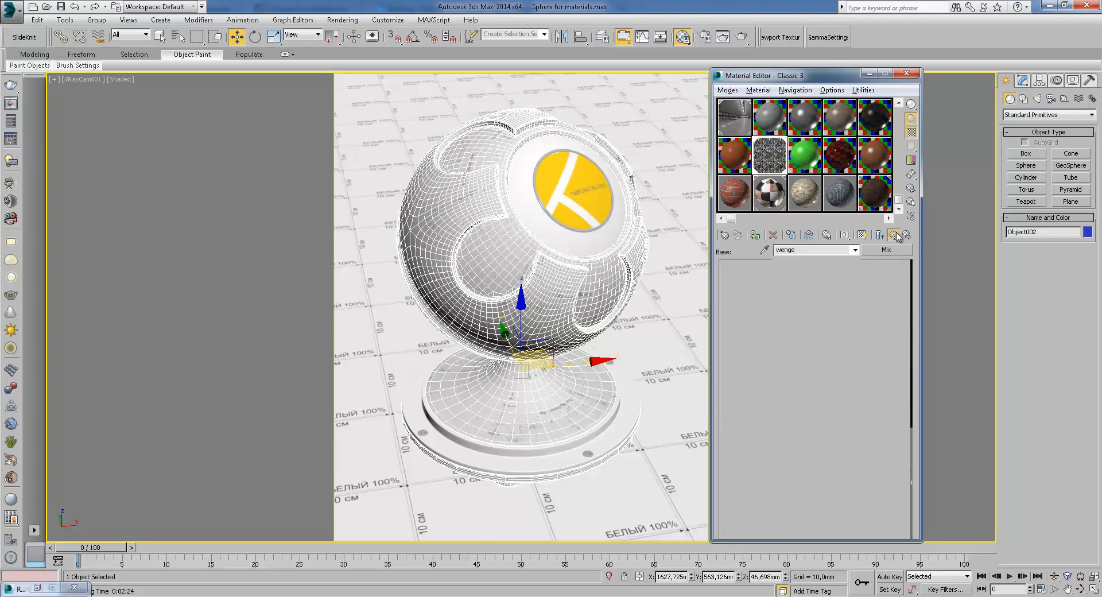
{"action": "left_click", "coordinate": [894, 236]}
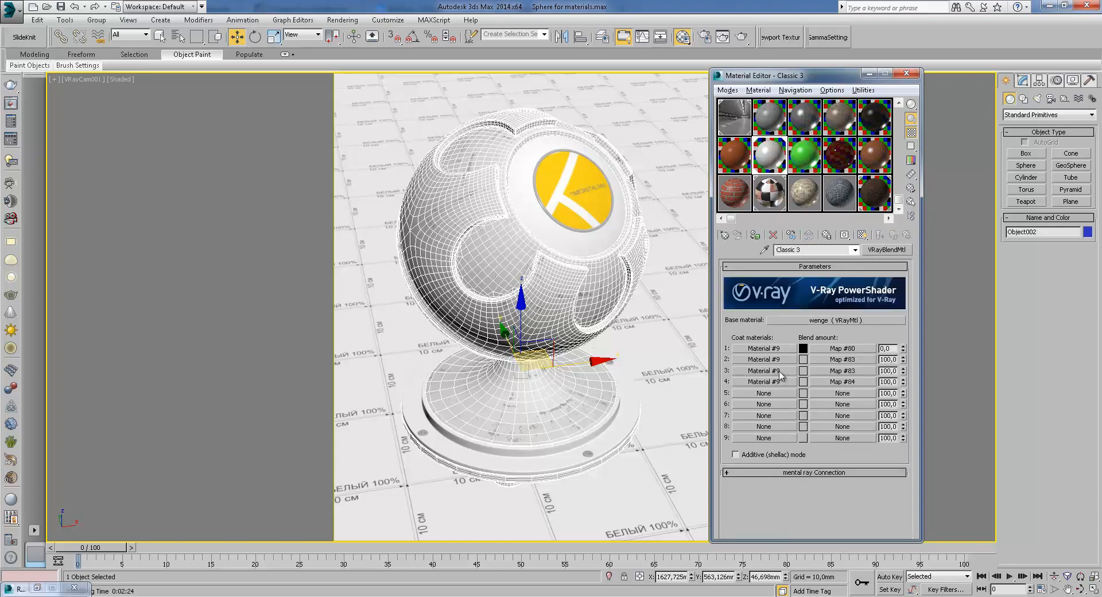
Open coat 3's material and inspect its Color Correction diffuse map and the underlying 009.JPG bitmap
{"action": "left_click", "coordinate": [781, 376]}
{"action": "left_click", "coordinate": [894, 235]}
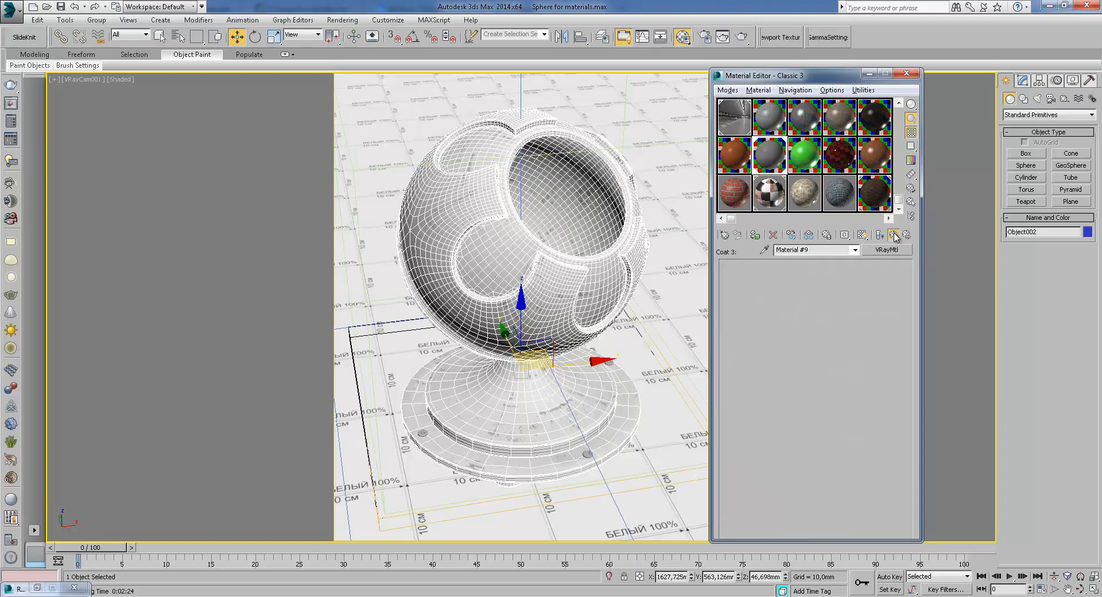
{"action": "left_click", "coordinate": [765, 360]}
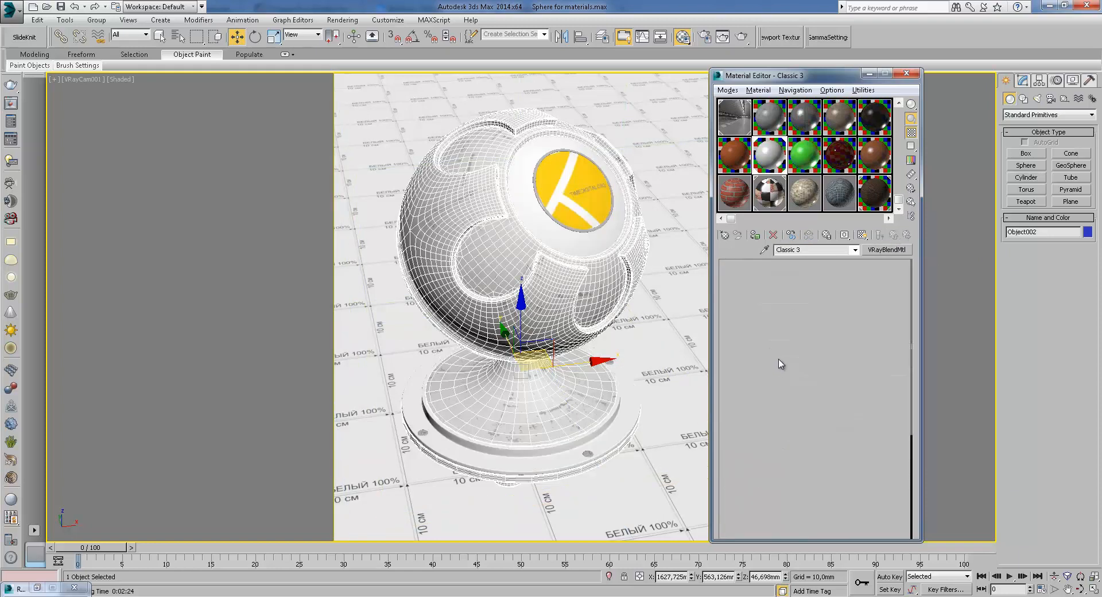
{"action": "left_click", "coordinate": [857, 313]}
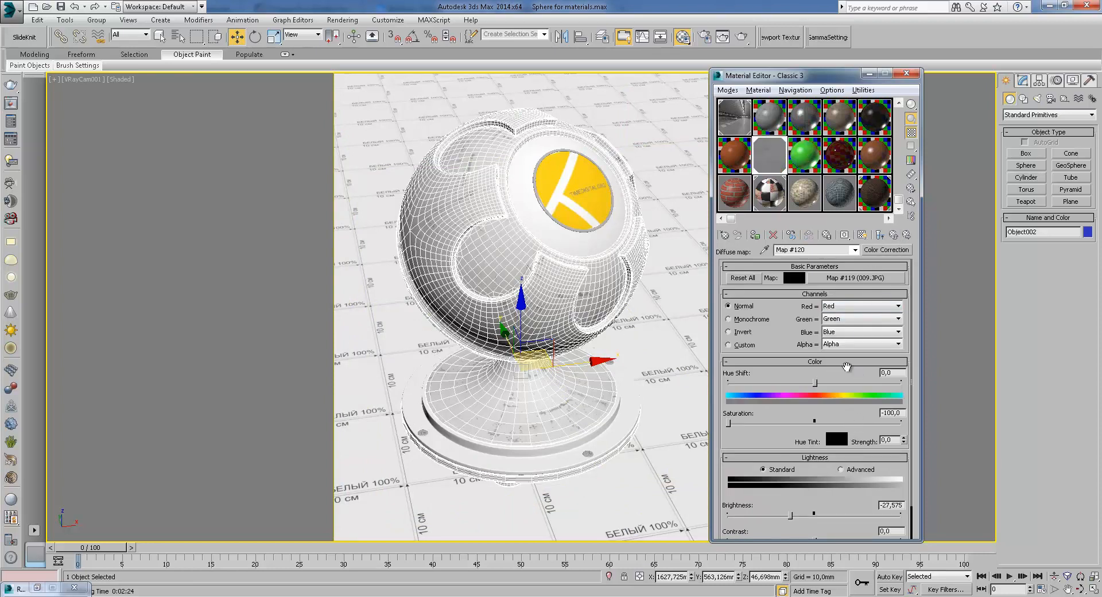
{"action": "left_click", "coordinate": [856, 278]}
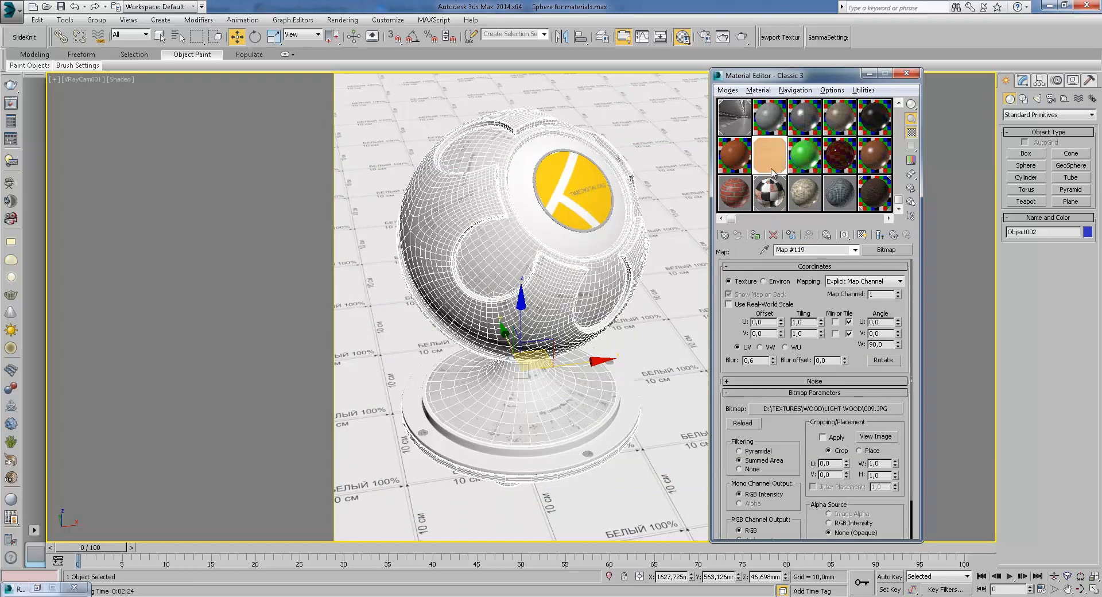
{"action": "left_click", "coordinate": [895, 236]}
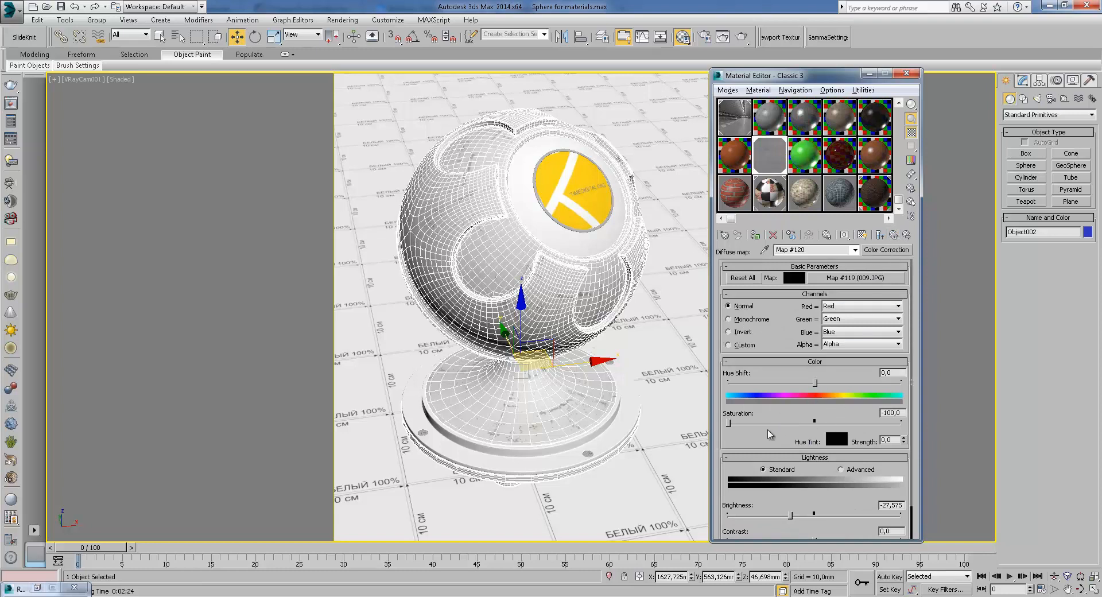
{"action": "left_click", "coordinate": [893, 236]}
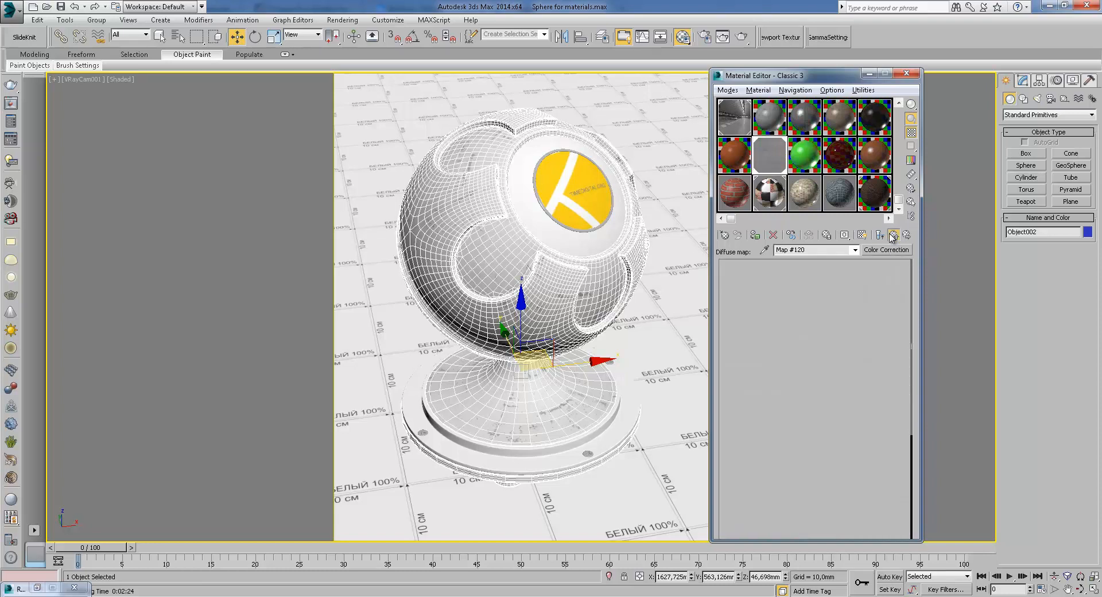
Open coat 4's material, review its maps, and return to the blend material
{"action": "left_click", "coordinate": [765, 382]}
{"action": "scroll", "coordinate": [809, 310], "scroll_direction": "down", "scroll_amount": 10}
{"action": "scroll", "coordinate": [775, 300], "scroll_direction": "down", "scroll_amount": 3}
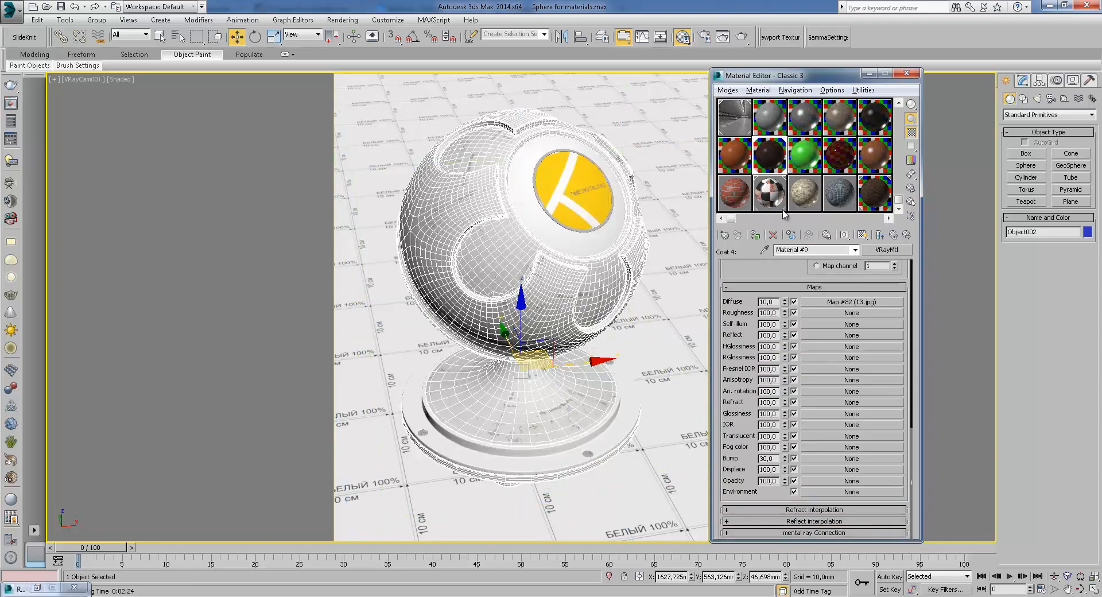
{"action": "left_click", "coordinate": [894, 235]}
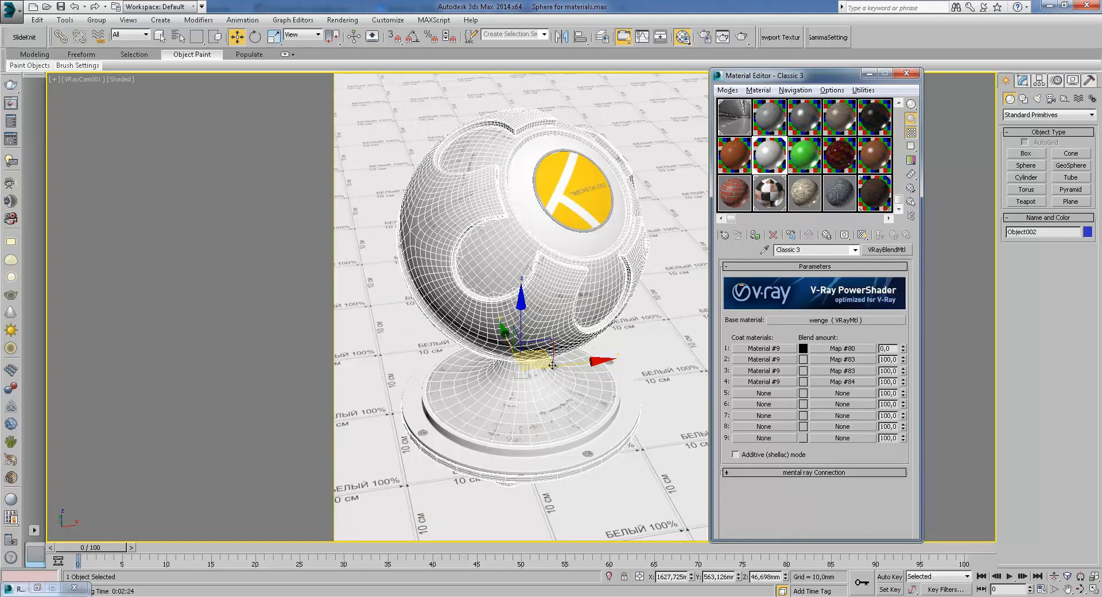
Assign the green 10 - Default material to the sphere object
{"action": "left_click", "coordinate": [808, 157]}
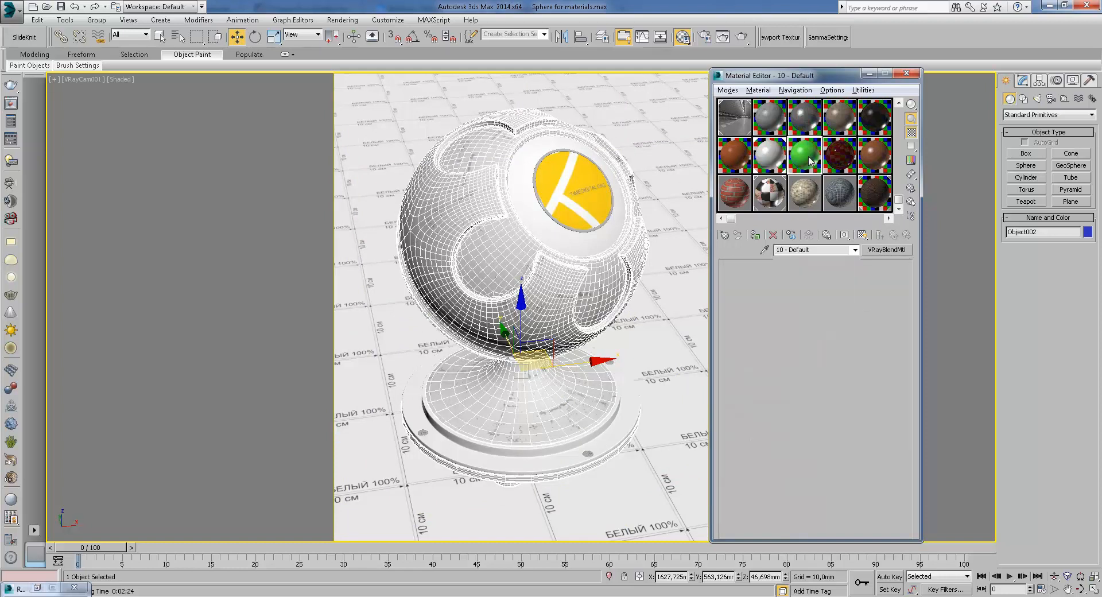
{"action": "left_click", "coordinate": [755, 235]}
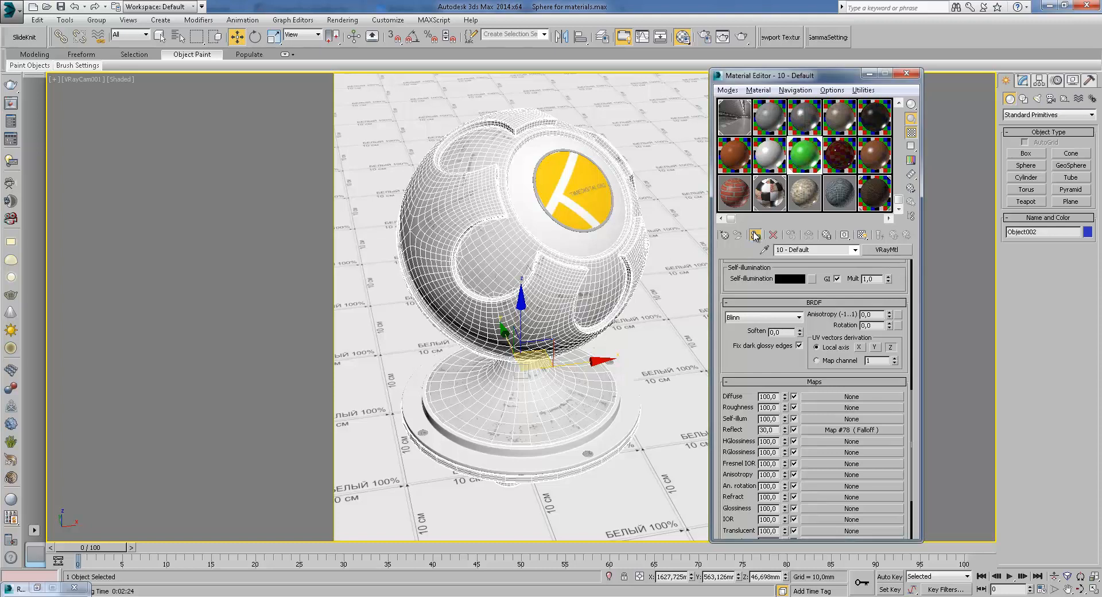
{"action": "left_click", "coordinate": [641, 357]}
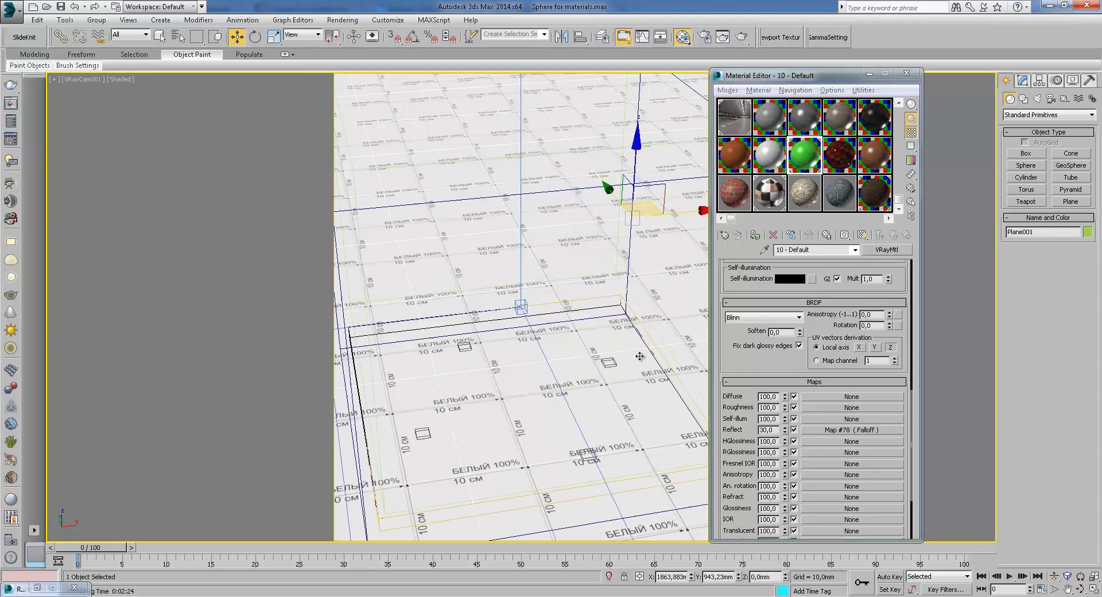
{"action": "left_click", "coordinate": [600, 307]}
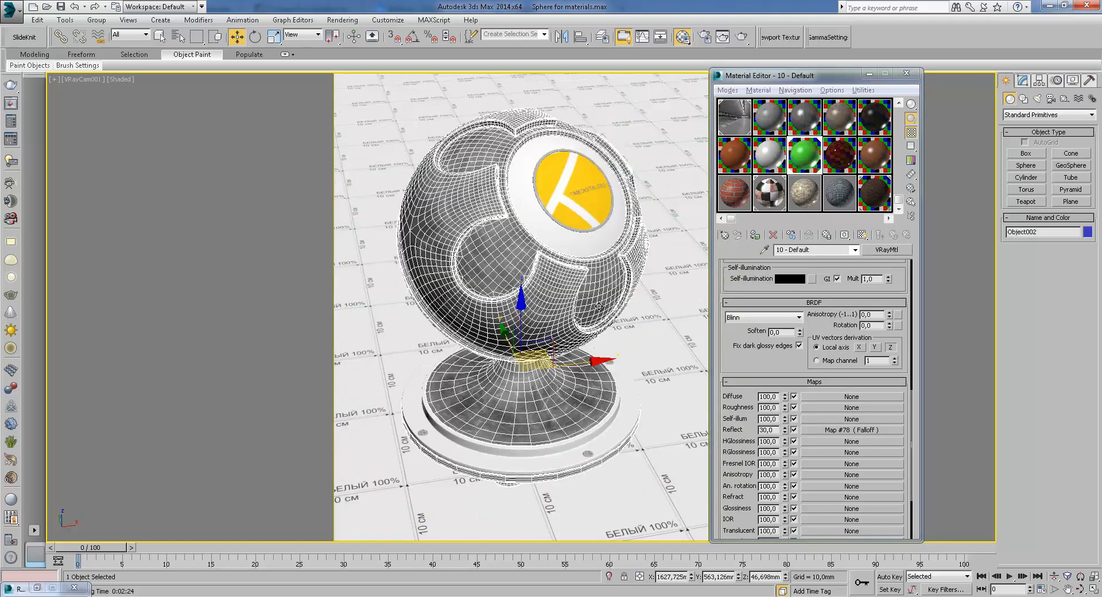
Render the camera view with the green material applied
{"action": "left_click", "coordinate": [745, 39]}
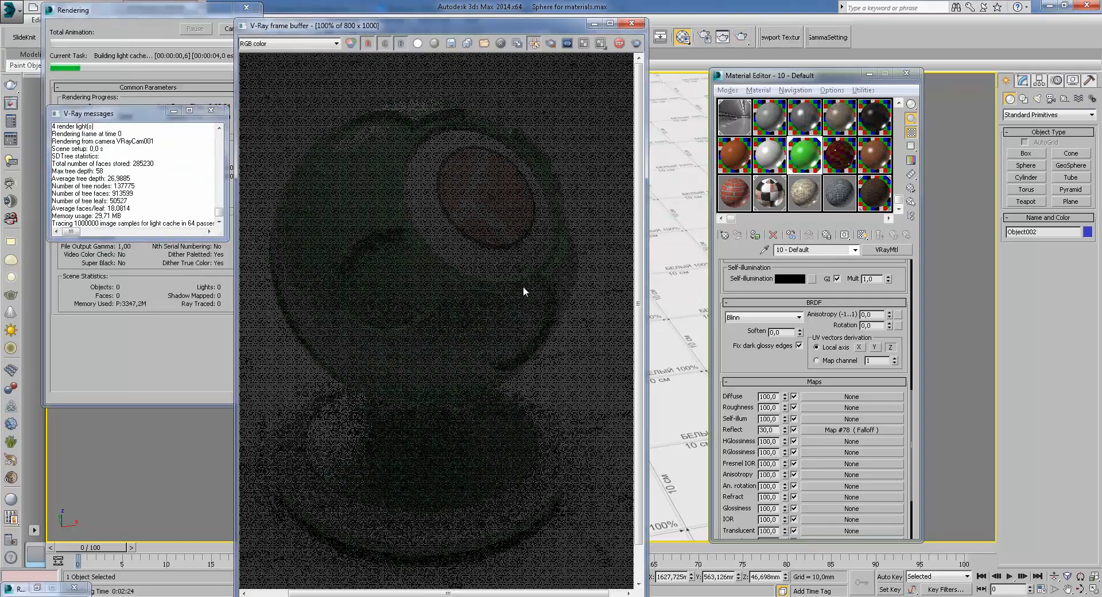
{"action": "scroll", "coordinate": [442, 232], "scroll_direction": "up", "scroll_amount": 2}
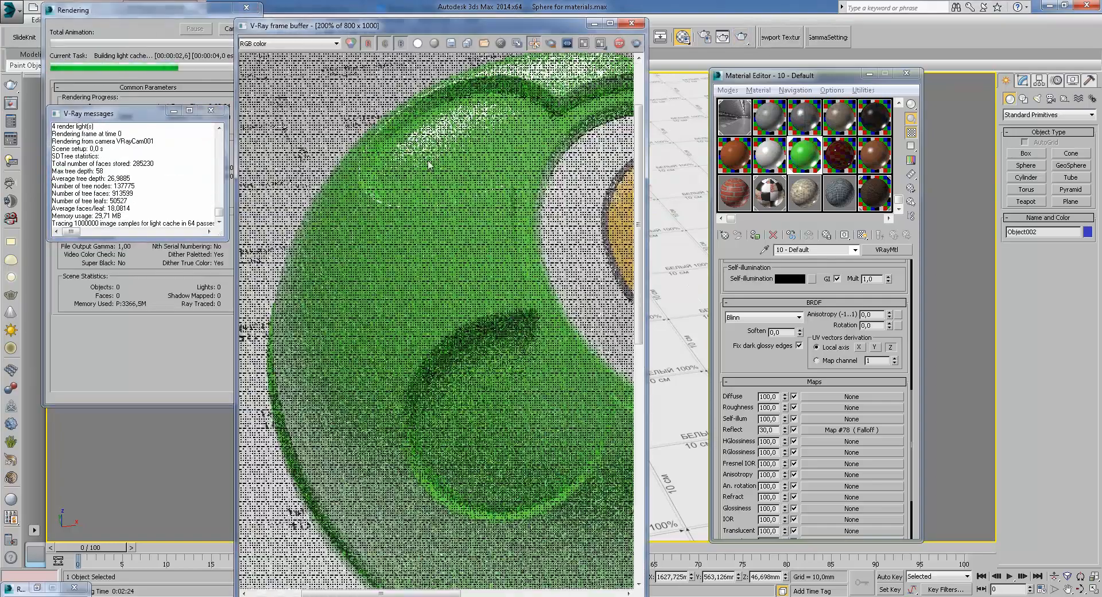
{"action": "scroll", "coordinate": [446, 238], "scroll_direction": "down", "scroll_amount": 1}
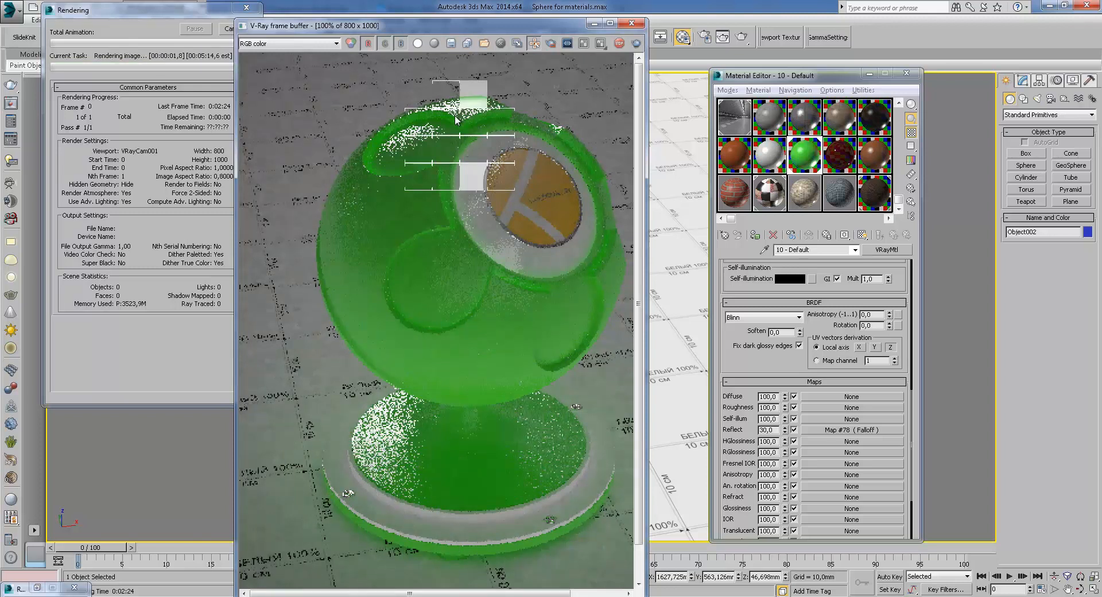
Zoom and pan across the sphere in the frame buffer to examine the green material while buckets render
{"action": "scroll", "coordinate": [463, 146], "scroll_direction": "up", "scroll_amount": 1}
{"action": "middle_click_drag", "start_coordinate": [405, 181], "coordinate": [468, 180]}
{"action": "middle_click_drag", "start_coordinate": [488, 254], "coordinate": [468, 216]}
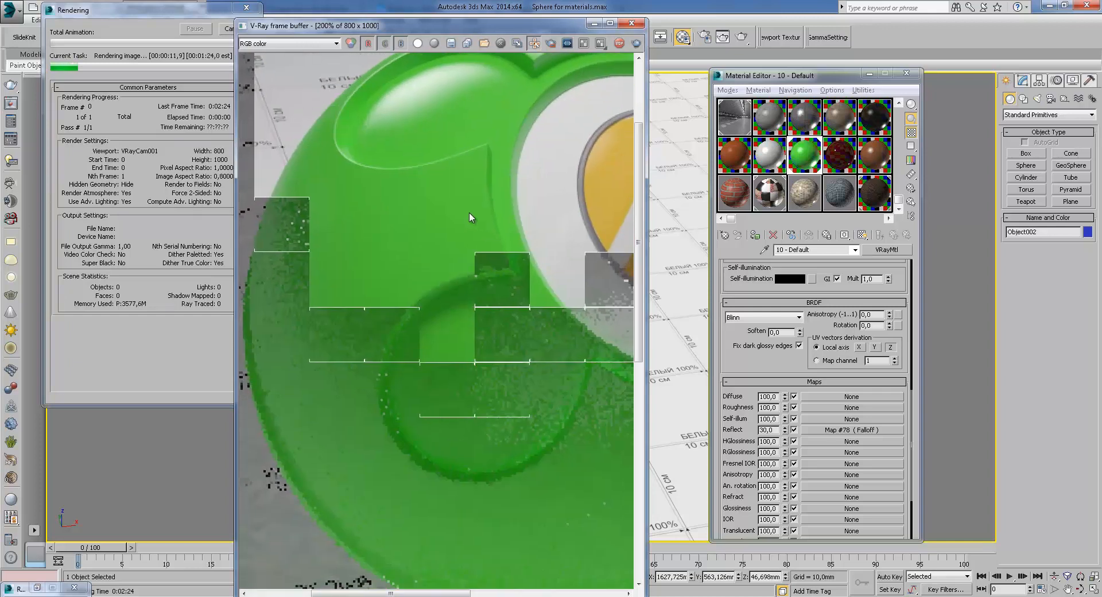
{"action": "scroll", "coordinate": [470, 215], "scroll_direction": "down", "scroll_amount": 2}
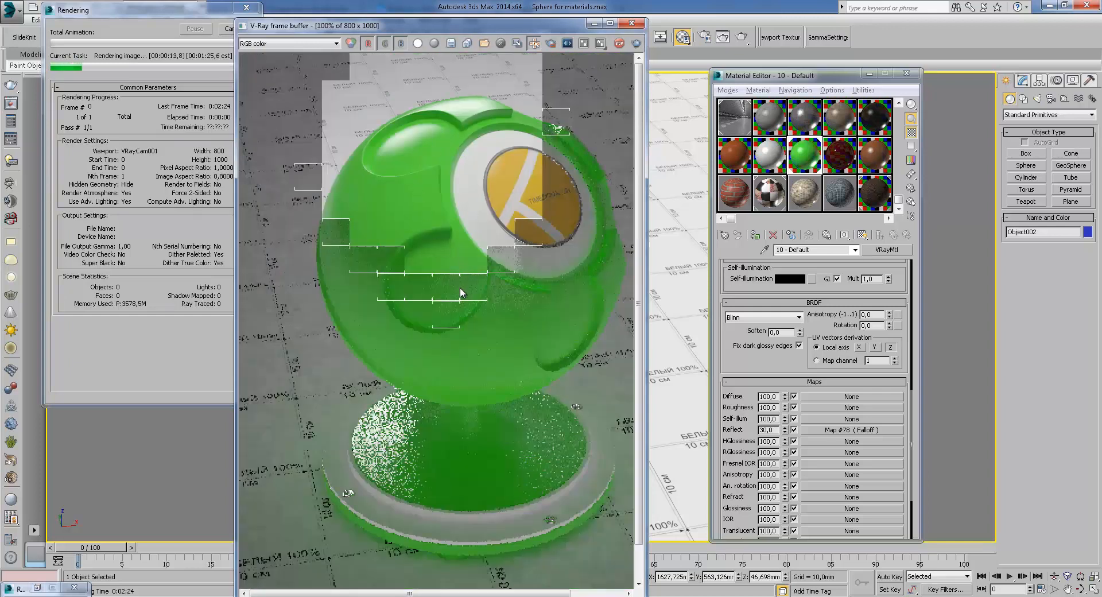
{"action": "scroll", "coordinate": [425, 106], "scroll_direction": "up", "scroll_amount": 2}
{"action": "middle_click_drag", "start_coordinate": [504, 244], "coordinate": [514, 215]}
{"action": "middle_click_drag", "start_coordinate": [442, 141], "coordinate": [369, 240]}
{"action": "scroll", "coordinate": [369, 240], "scroll_direction": "down", "scroll_amount": 2}
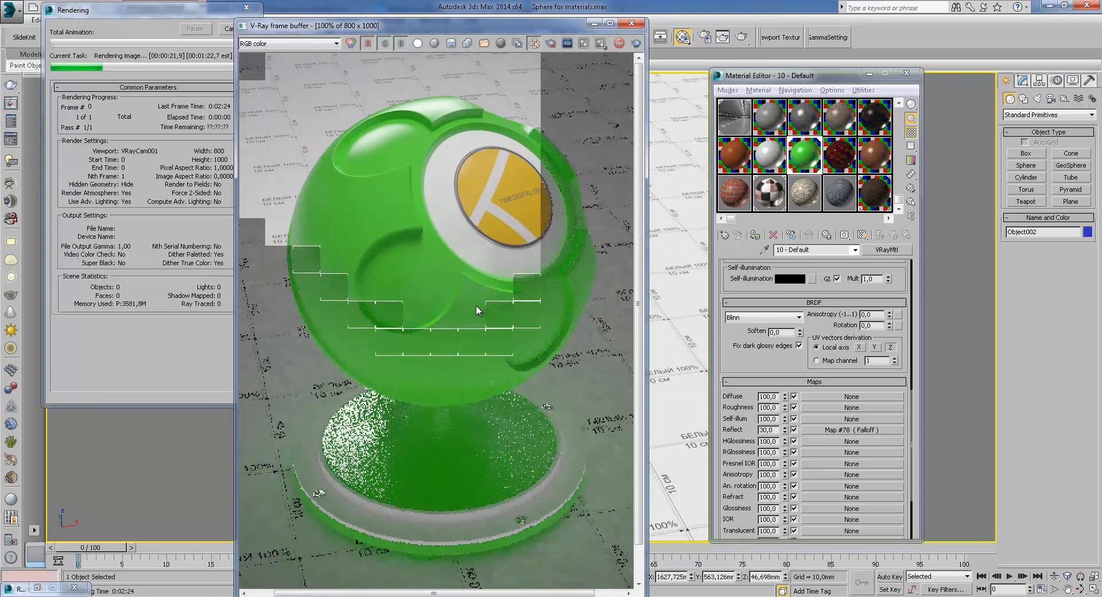
{"action": "middle_click_drag", "start_coordinate": [474, 305], "coordinate": [484, 253]}
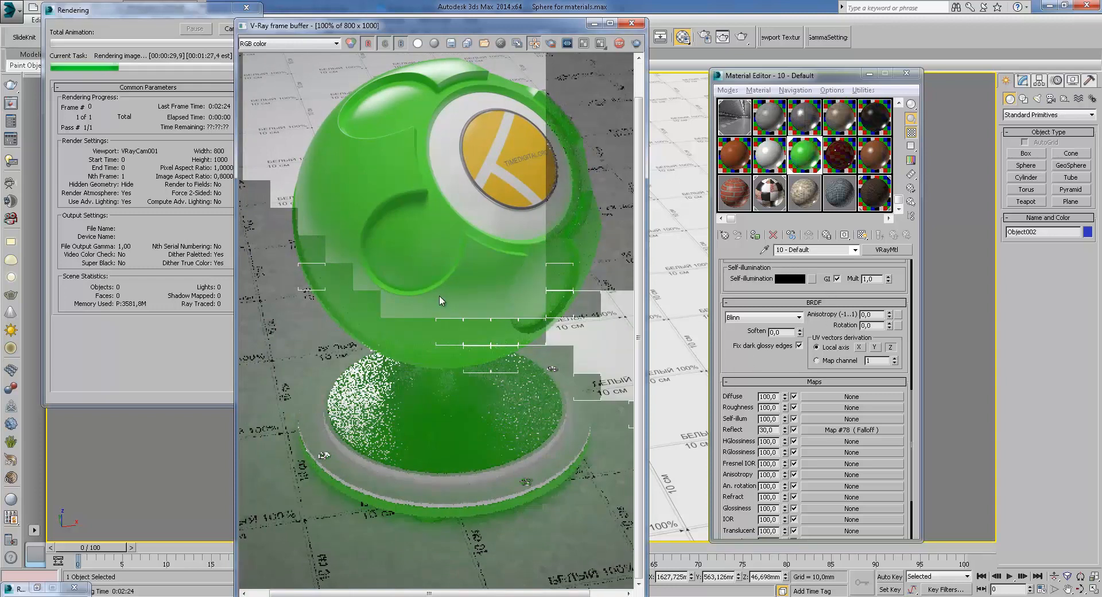
Inspect close-up areas of the green material render in the frame buffer
{"action": "middle_click_drag", "start_coordinate": [411, 298], "coordinate": [412, 361]}
{"action": "scroll", "coordinate": [439, 133], "scroll_direction": "up", "scroll_amount": 3}
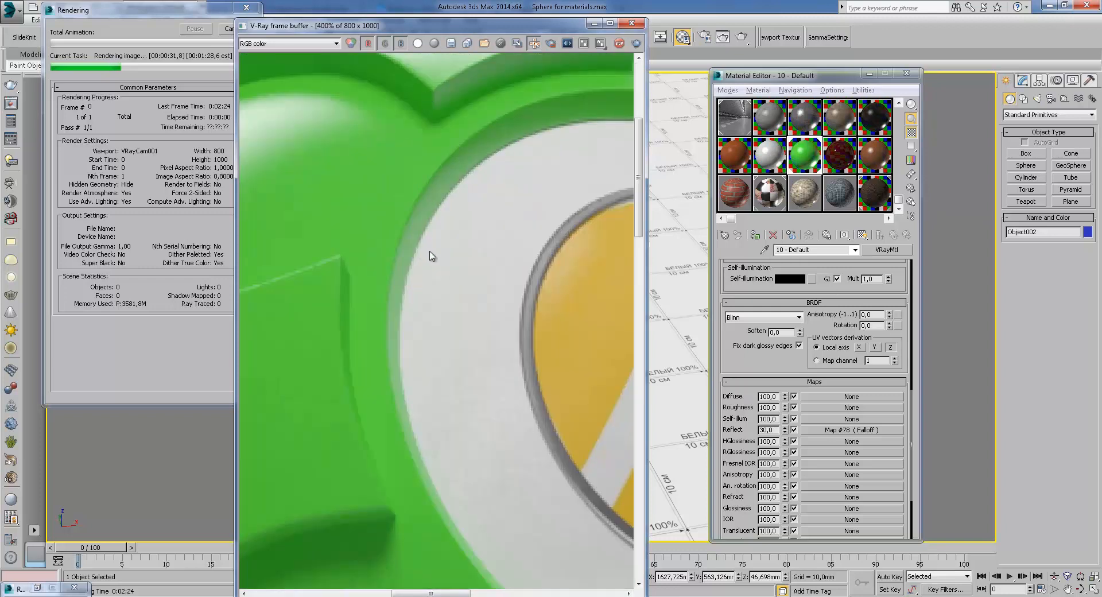
{"action": "scroll", "coordinate": [432, 250], "scroll_direction": "down", "scroll_amount": 1}
{"action": "middle_click_drag", "start_coordinate": [406, 368], "coordinate": [485, 400]}
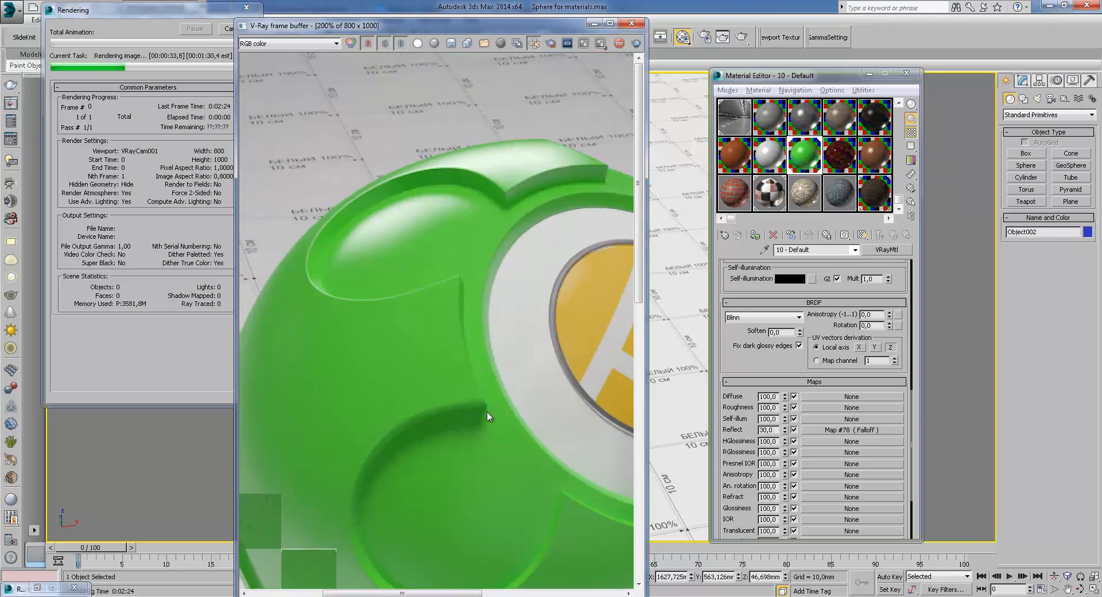
{"action": "scroll", "coordinate": [452, 315], "scroll_direction": "down", "scroll_amount": 2}
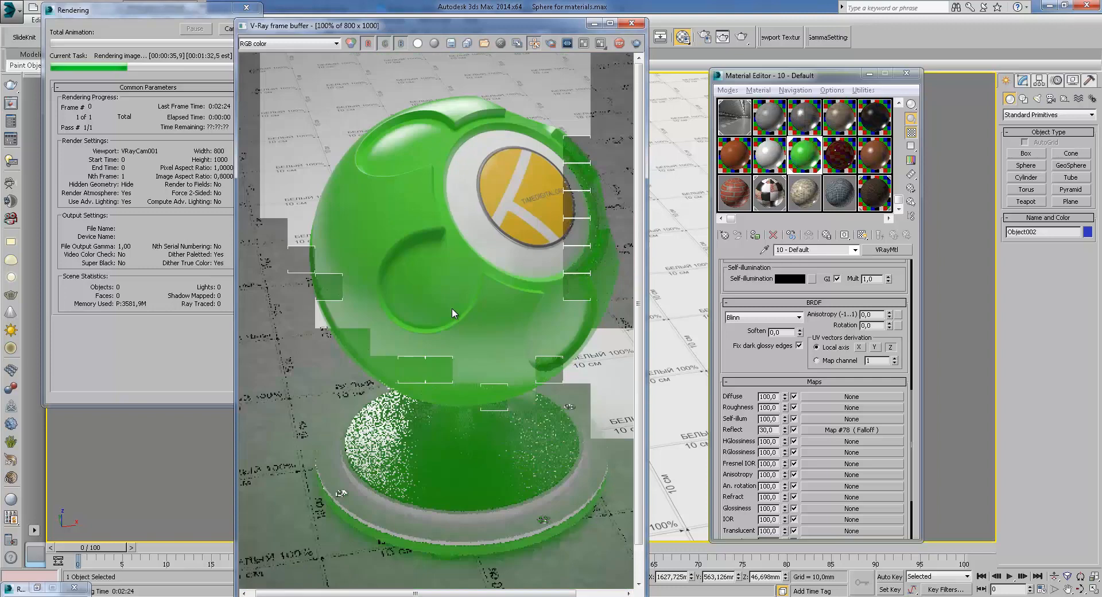
Stop the render and set the reflection Falloff map's falloff type to Fresnel
{"action": "left_click", "coordinate": [220, 29]}
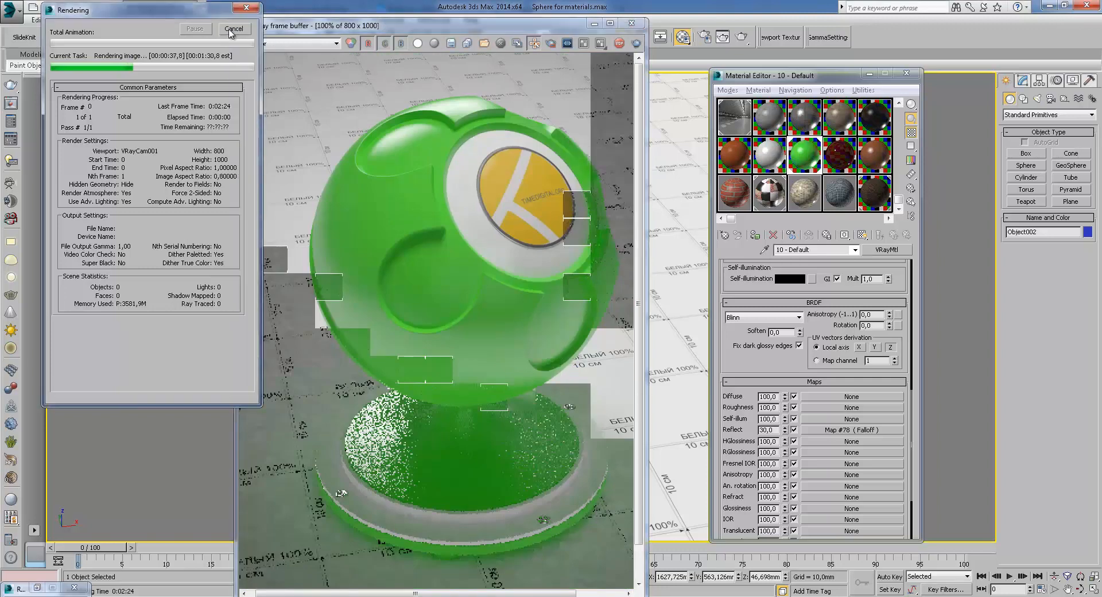
{"action": "left_click", "coordinate": [232, 30]}
{"action": "scroll", "coordinate": [834, 459], "scroll_direction": "up", "scroll_amount": 10}
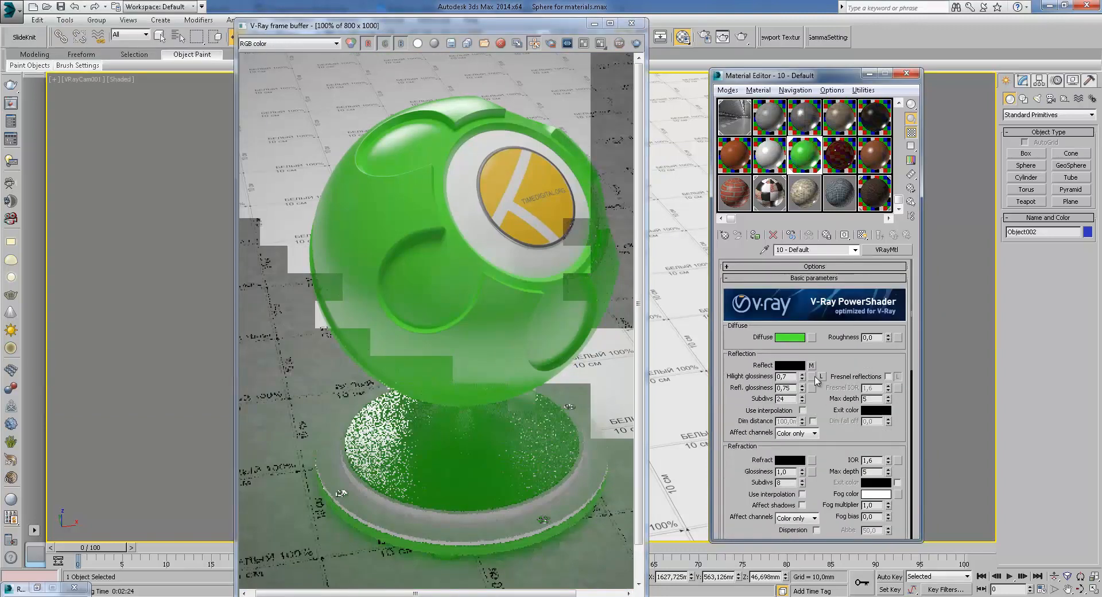
{"action": "left_click", "coordinate": [811, 366]}
{"action": "left_click", "coordinate": [840, 326]}
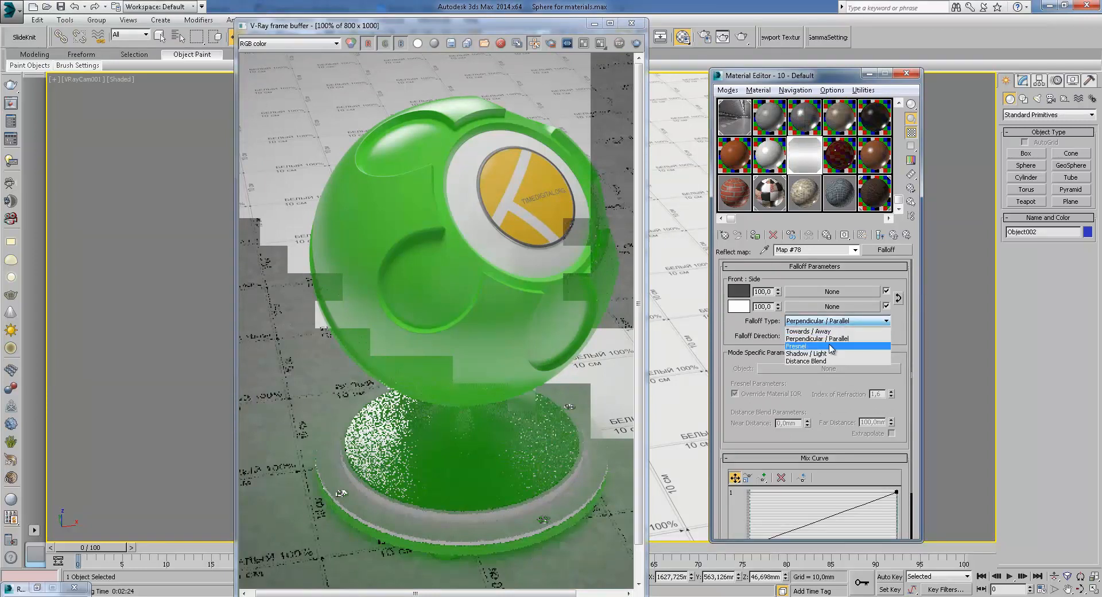
{"action": "left_click", "coordinate": [835, 343]}
{"action": "left_click", "coordinate": [894, 235]}
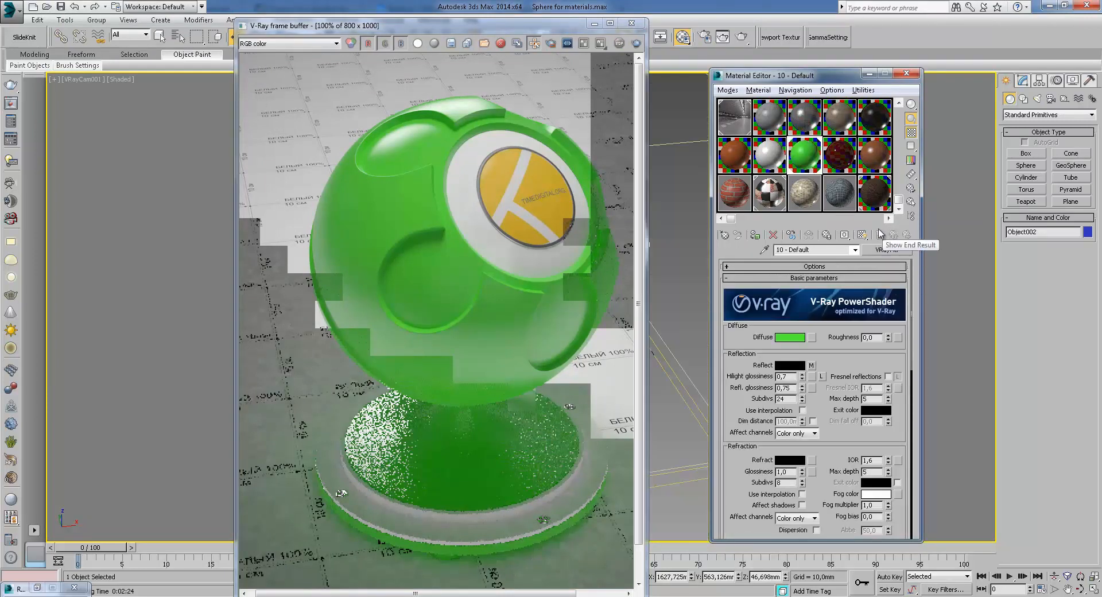
Inspect the bump Mix map and view its Color #2 bitmap texture image
{"action": "scroll", "coordinate": [818, 428], "scroll_direction": "down", "scroll_amount": 10}
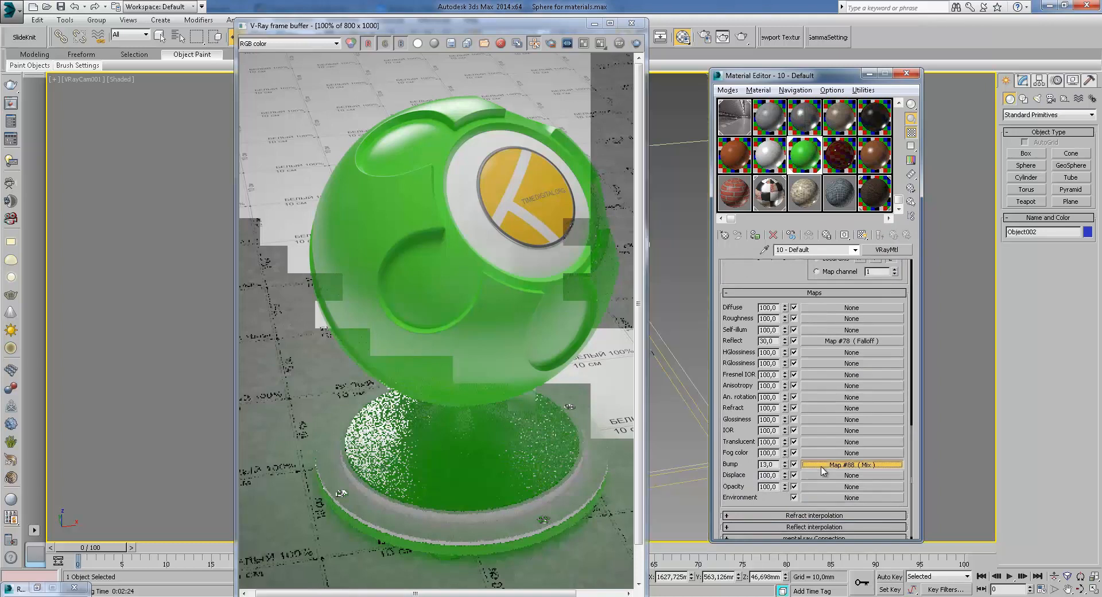
{"action": "left_click", "coordinate": [850, 464]}
{"action": "left_click", "coordinate": [855, 309]}
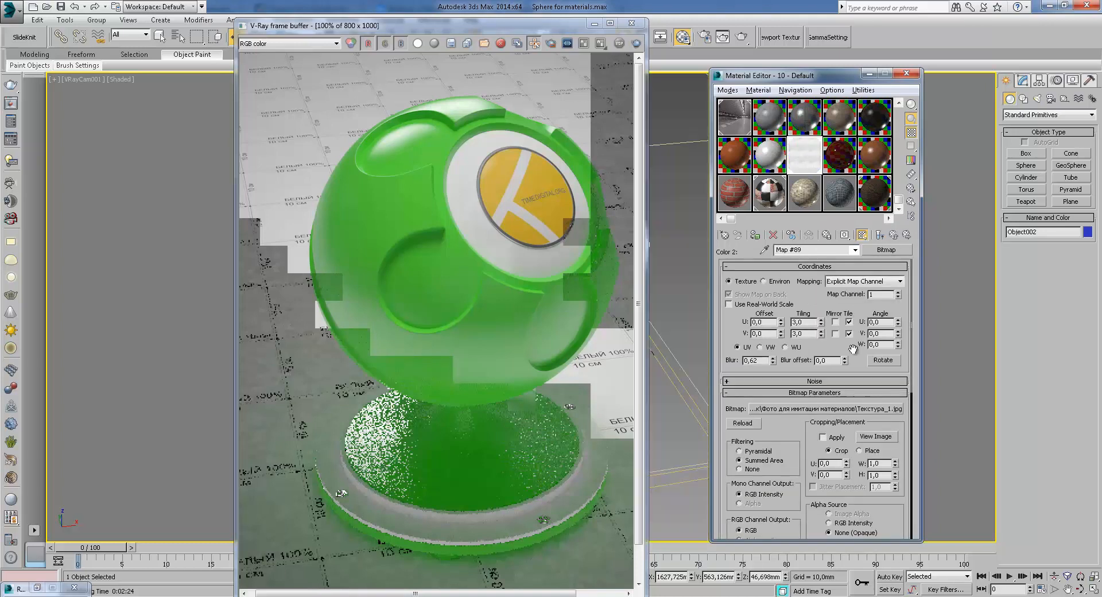
{"action": "left_click", "coordinate": [875, 437]}
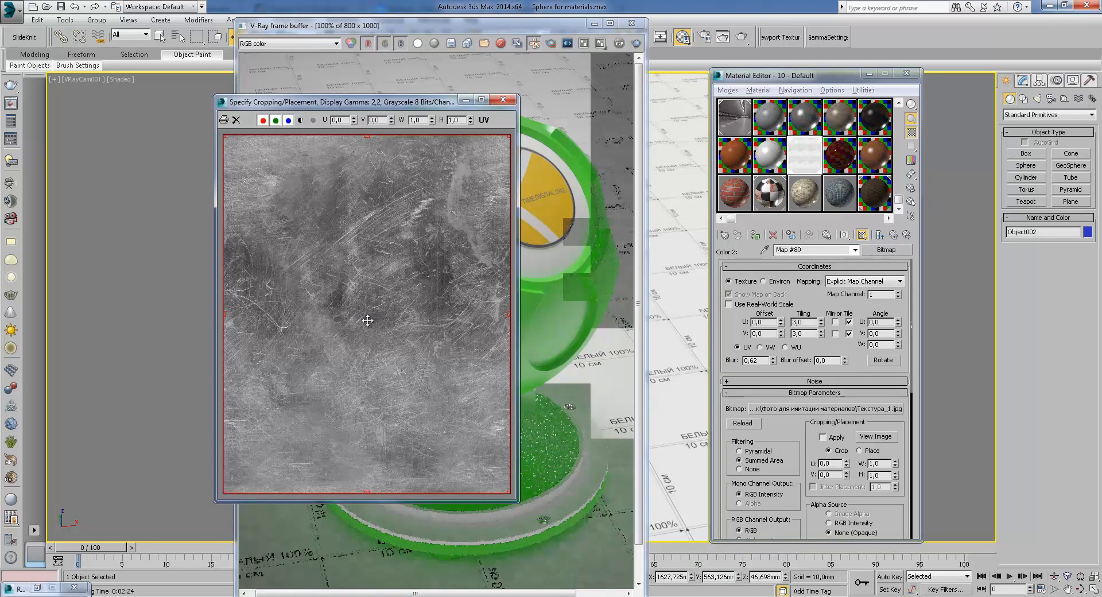
{"action": "left_click", "coordinate": [503, 100]}
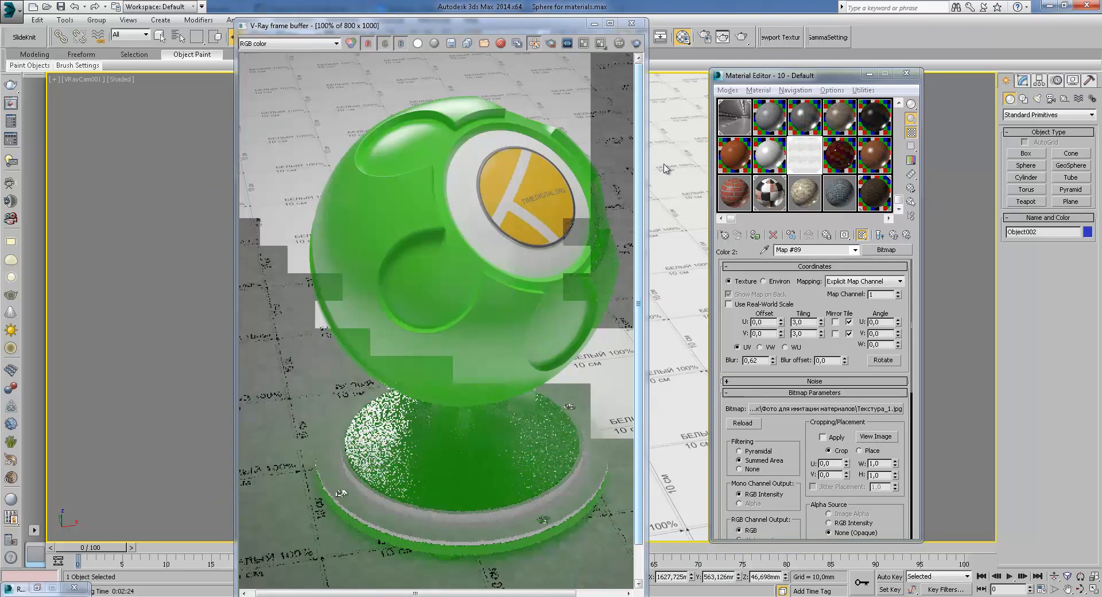
{"action": "left_click", "coordinate": [896, 236]}
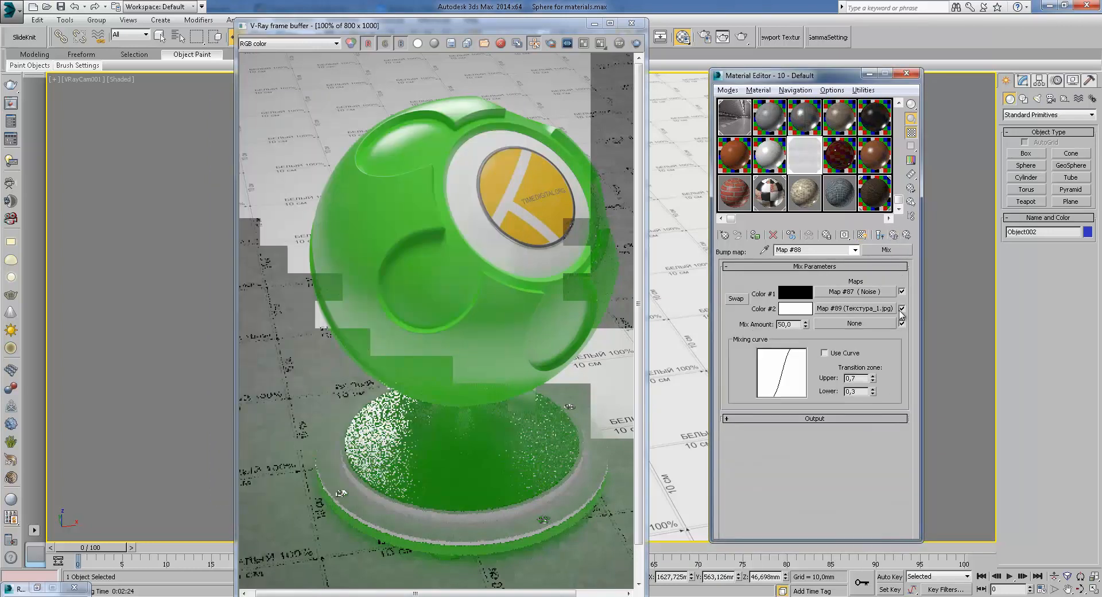
{"action": "left_click", "coordinate": [879, 313]}
{"action": "left_click", "coordinate": [877, 437]}
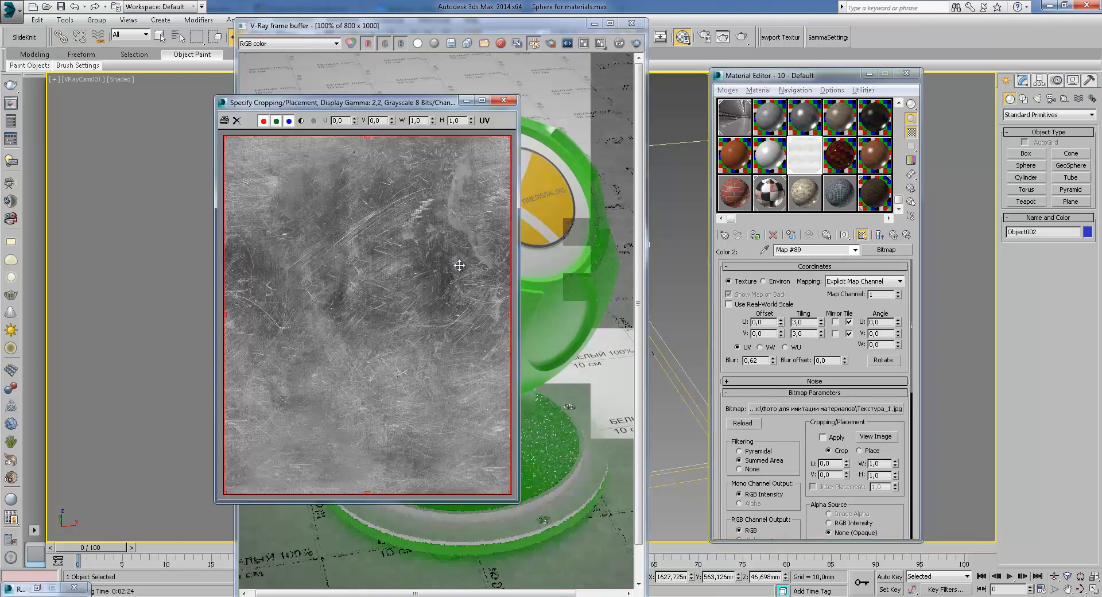
{"action": "left_click", "coordinate": [503, 102]}
{"action": "left_click", "coordinate": [894, 235]}
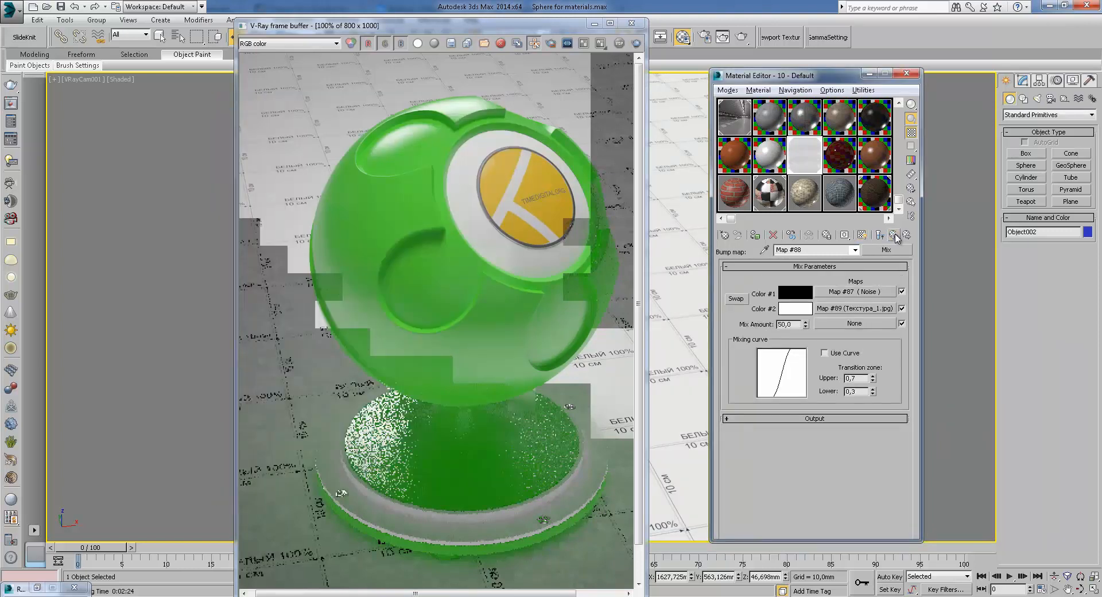
{"action": "left_click", "coordinate": [898, 235]}
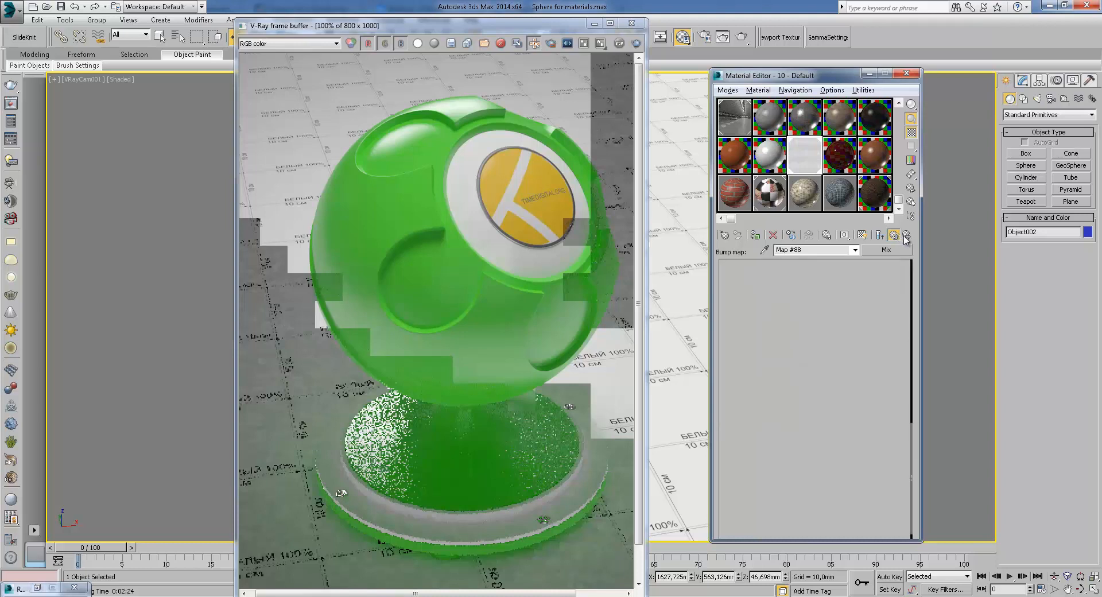
Preview the material's sample sphere enlarged and set the bump amount to 21
{"action": "double_click", "coordinate": [810, 155]}
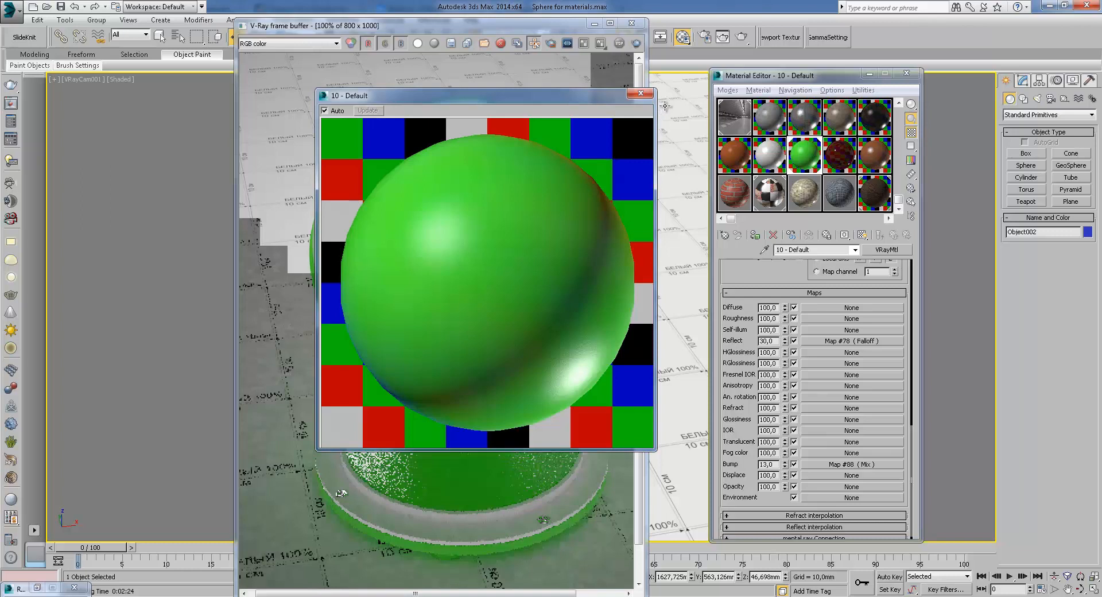
{"action": "left_click", "coordinate": [642, 94]}
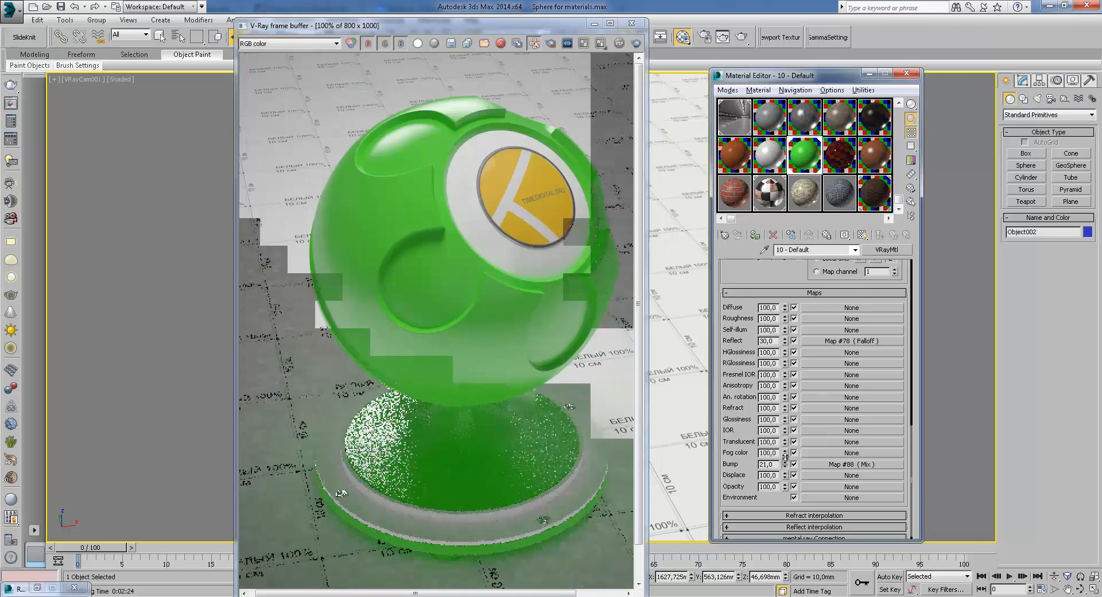
Re-render the camera view and switch the frame buffer display to the VRayRawLighting channel
{"action": "left_click", "coordinate": [742, 37]}
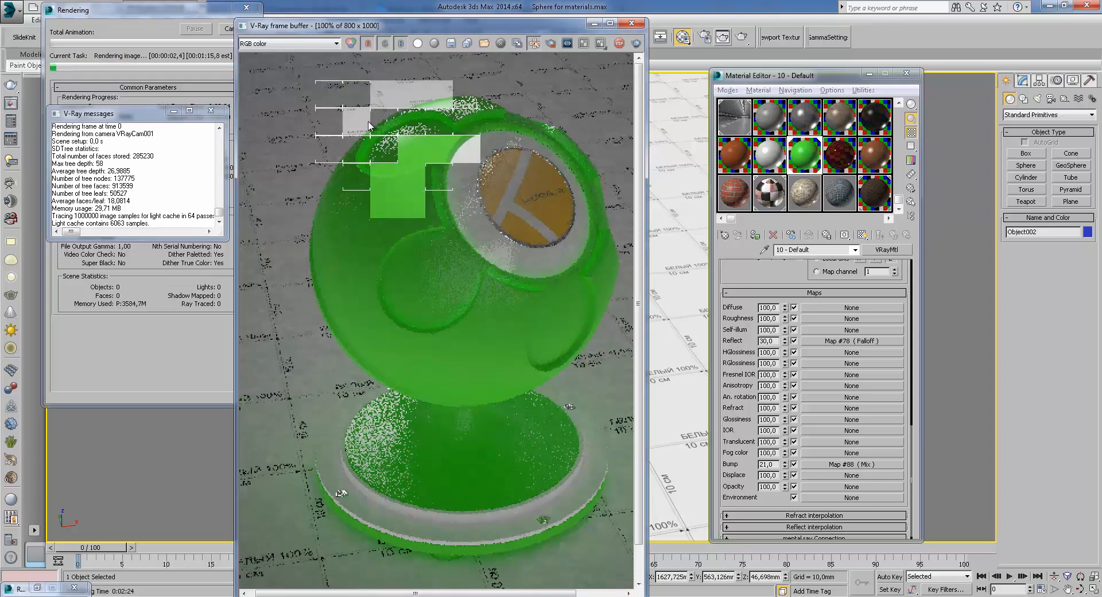
{"action": "scroll", "coordinate": [410, 148], "scroll_direction": "up", "scroll_amount": 1}
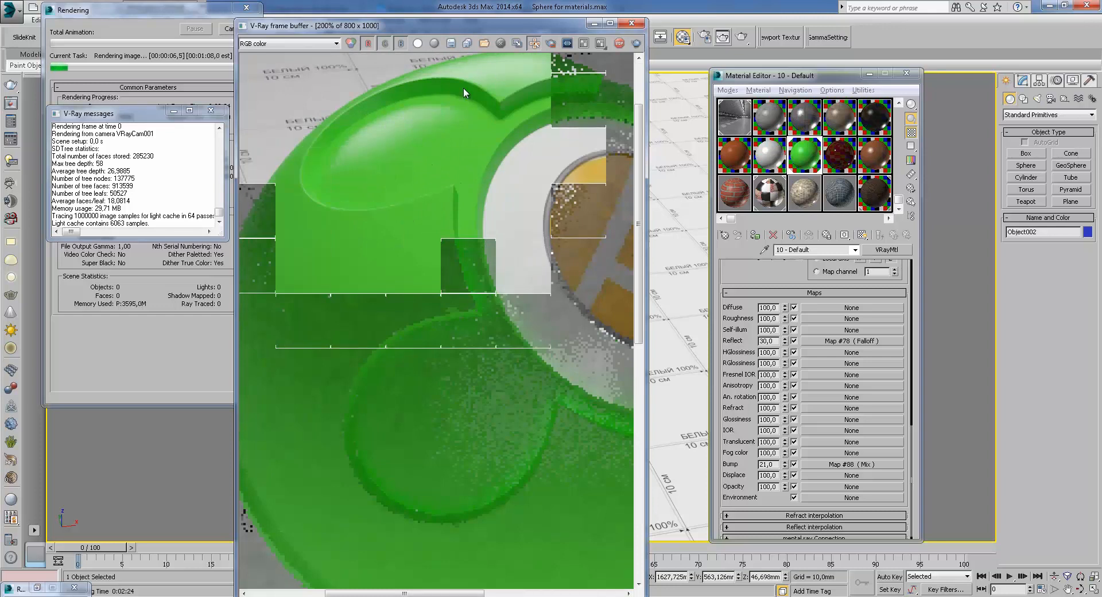
{"action": "middle_click_drag", "start_coordinate": [463, 87], "coordinate": [342, 205]}
{"action": "left_click", "coordinate": [287, 44]}
{"action": "left_click", "coordinate": [285, 69]}
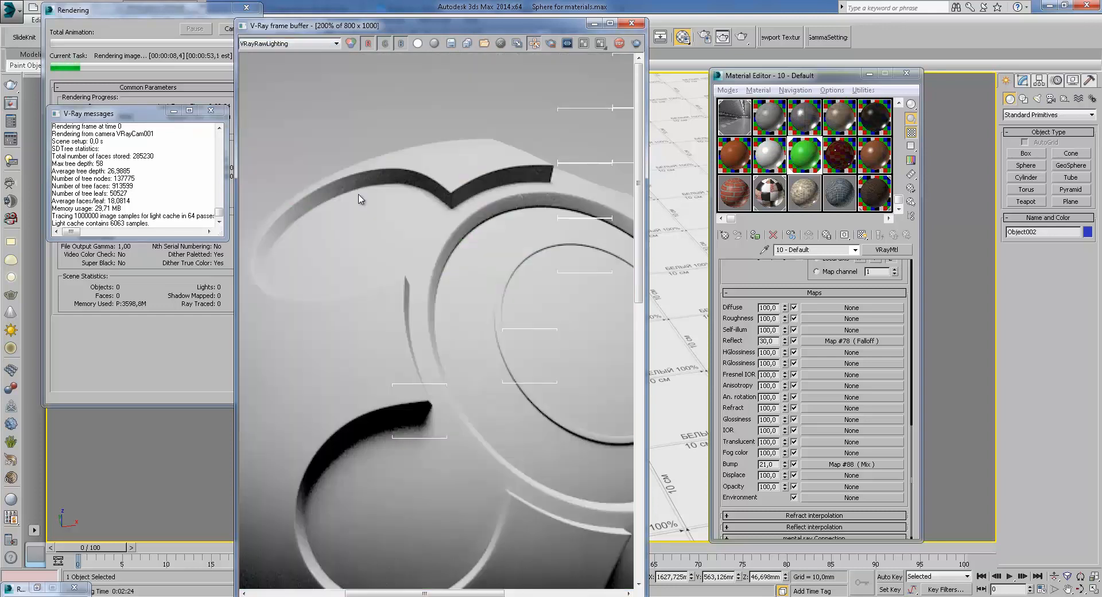
Examine the raw lighting channel up close and switch the display back to RGB color
{"action": "scroll", "coordinate": [433, 153], "scroll_direction": "up", "scroll_amount": 2}
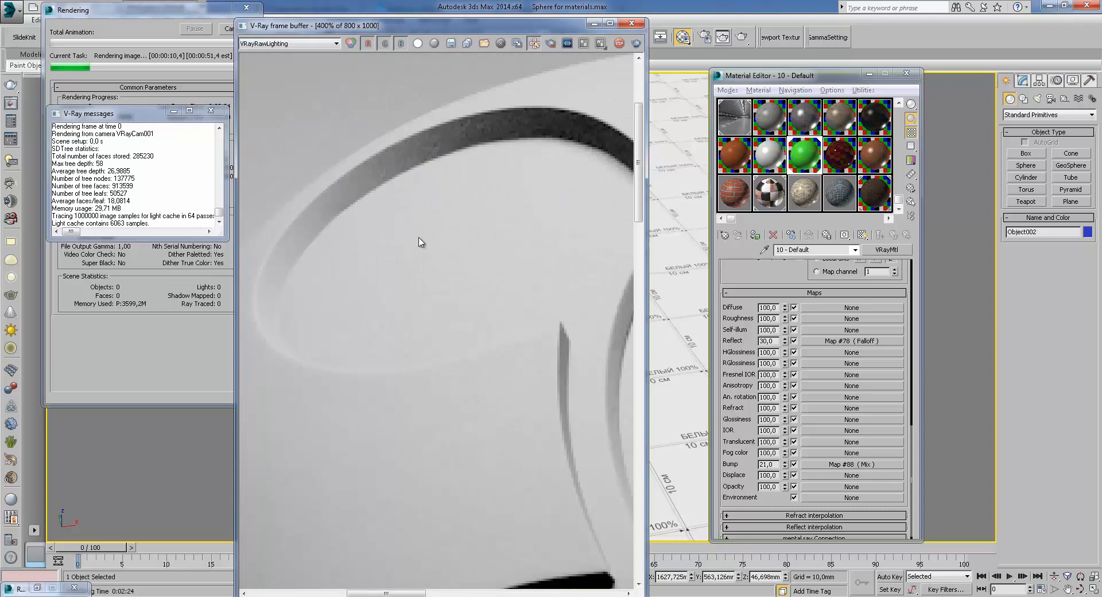
{"action": "scroll", "coordinate": [409, 192], "scroll_direction": "down", "scroll_amount": 2}
{"action": "middle_click_drag", "start_coordinate": [506, 332], "coordinate": [487, 245]}
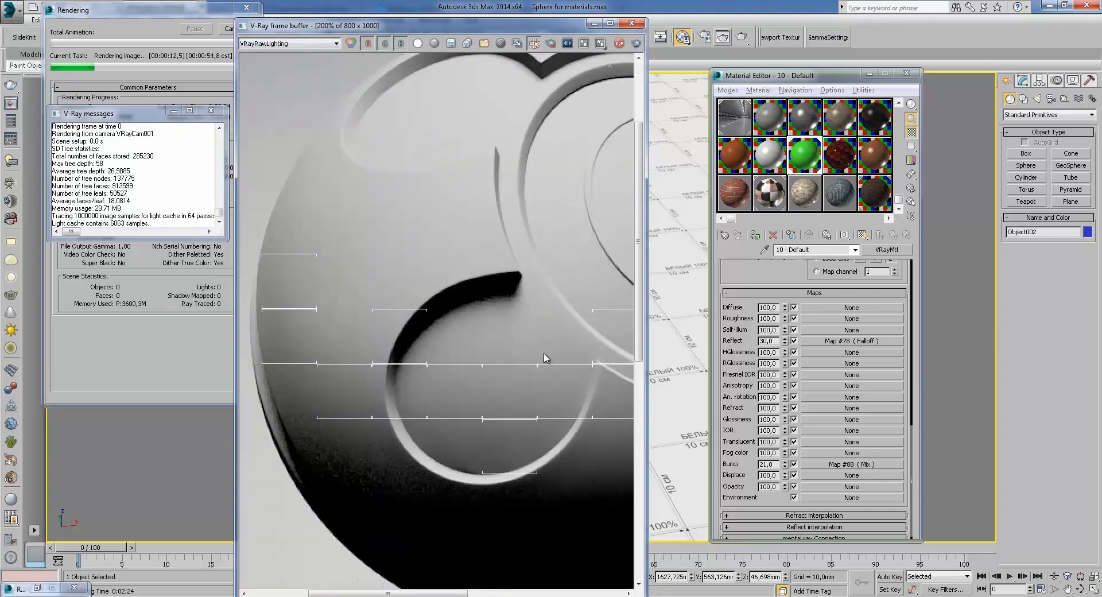
{"action": "scroll", "coordinate": [545, 368], "scroll_direction": "up", "scroll_amount": 2}
{"action": "scroll", "coordinate": [542, 350], "scroll_direction": "down", "scroll_amount": 1}
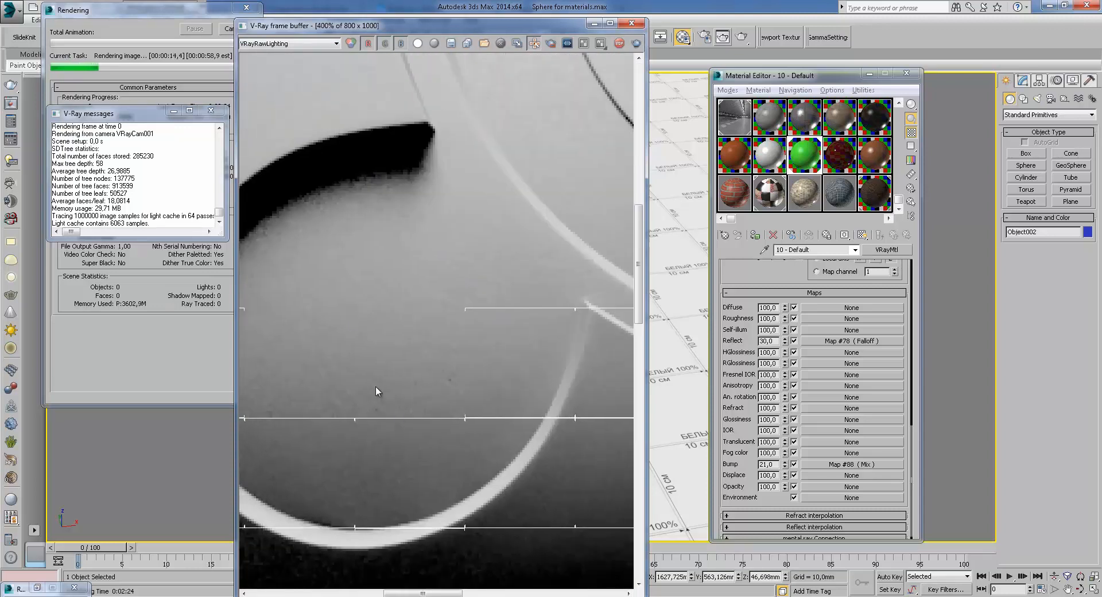
{"action": "scroll", "coordinate": [423, 291], "scroll_direction": "down", "scroll_amount": 1}
{"action": "left_click", "coordinate": [282, 44]}
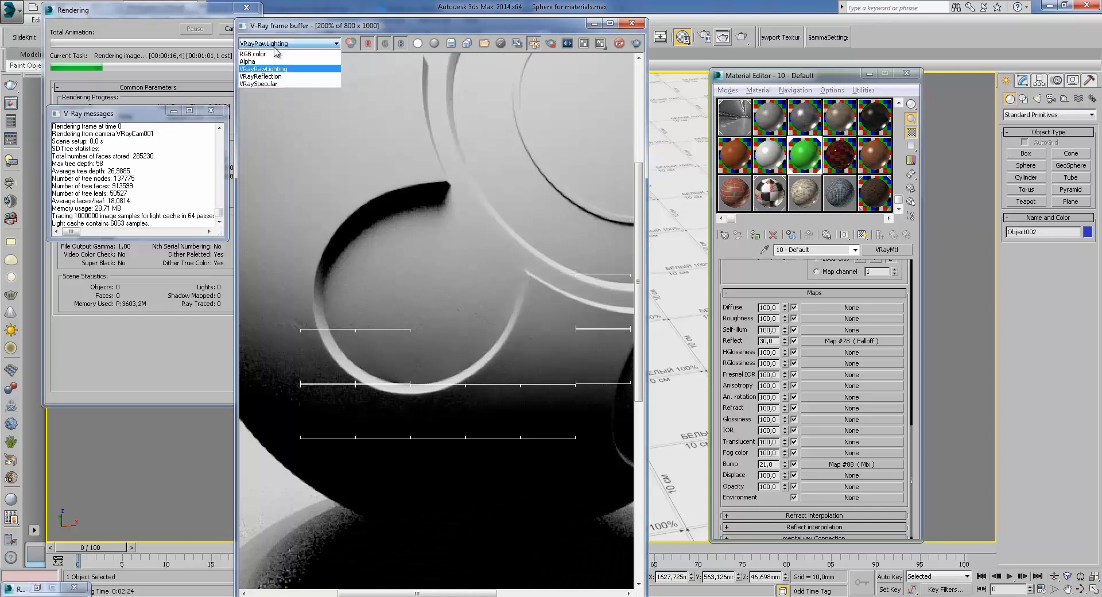
{"action": "left_click", "coordinate": [272, 54]}
Zoom and pan across the new render to examine the bumped green surface and base
{"action": "scroll", "coordinate": [519, 367], "scroll_direction": "up", "scroll_amount": 2}
{"action": "scroll", "coordinate": [443, 276], "scroll_direction": "down", "scroll_amount": 1}
{"action": "scroll", "coordinate": [435, 268], "scroll_direction": "down", "scroll_amount": 1}
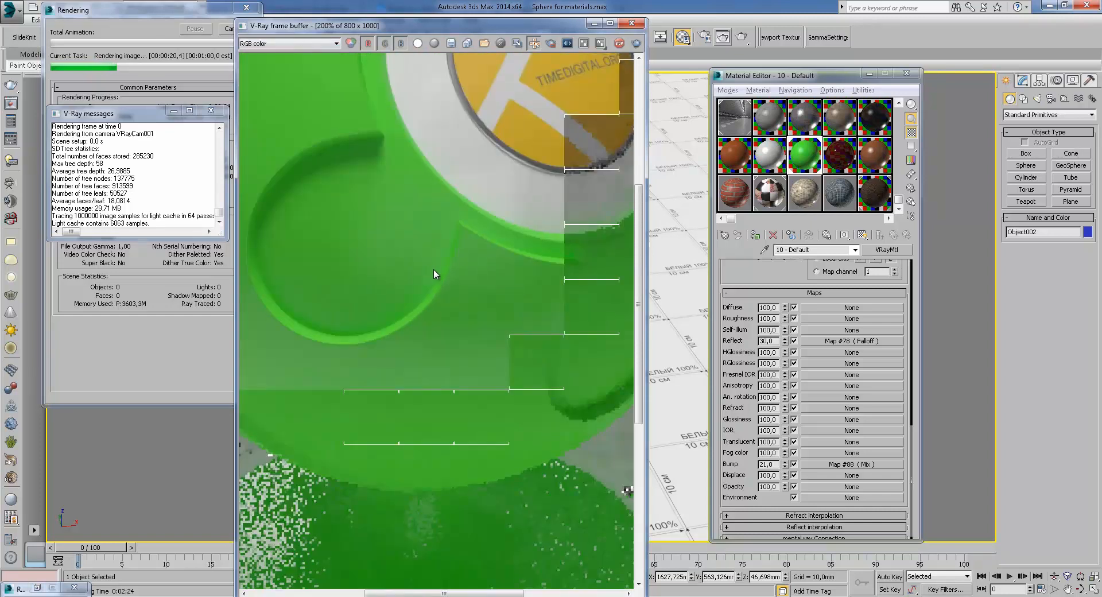
{"action": "middle_click_drag", "start_coordinate": [387, 282], "coordinate": [508, 322]}
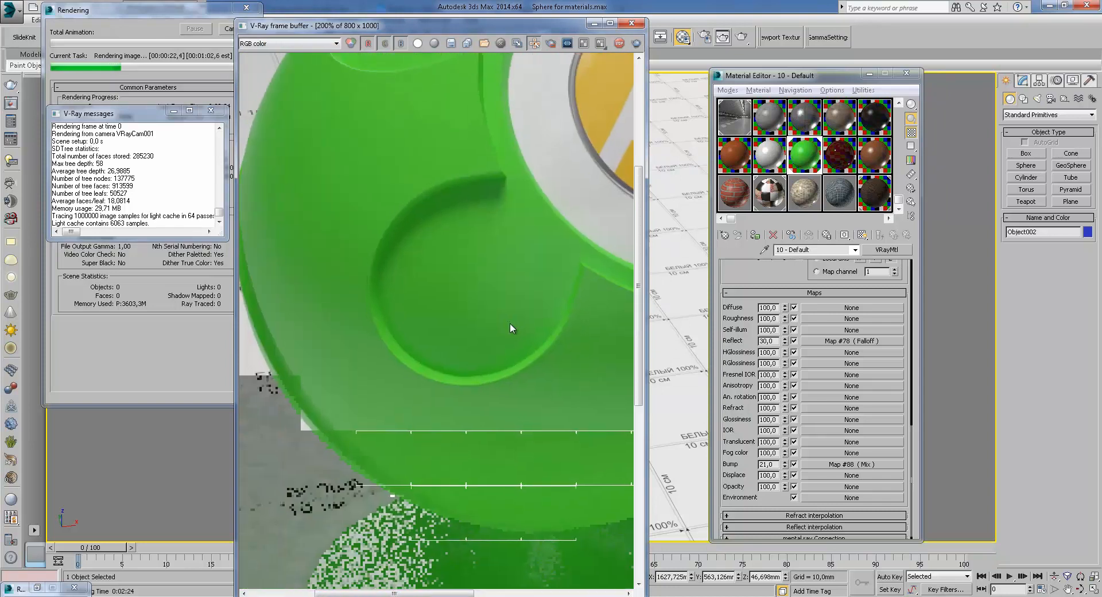
{"action": "middle_click_drag", "start_coordinate": [382, 222], "coordinate": [435, 291]}
{"action": "scroll", "coordinate": [441, 211], "scroll_direction": "down", "scroll_amount": 1}
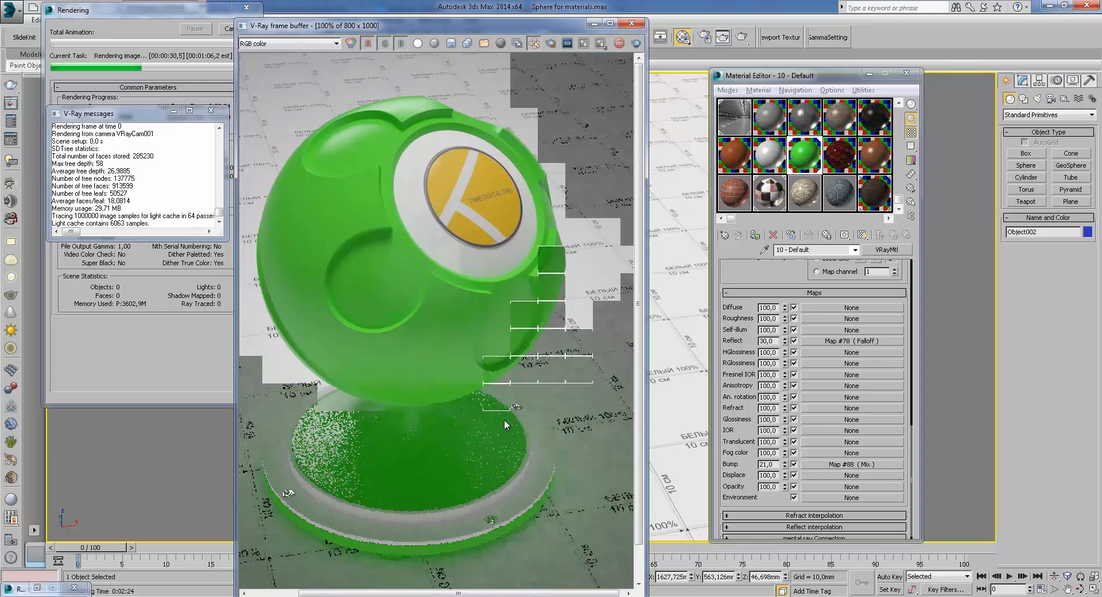
{"action": "scroll", "coordinate": [554, 320], "scroll_direction": "up", "scroll_amount": 1}
{"action": "middle_click_drag", "start_coordinate": [553, 321], "coordinate": [550, 339]}
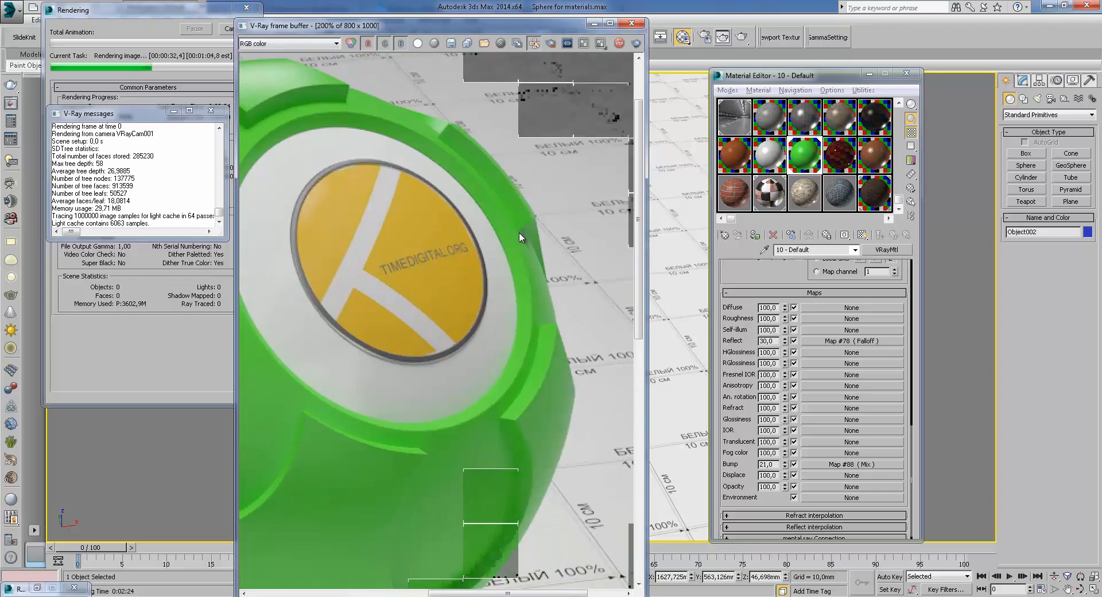
{"action": "scroll", "coordinate": [523, 255], "scroll_direction": "down", "scroll_amount": 1}
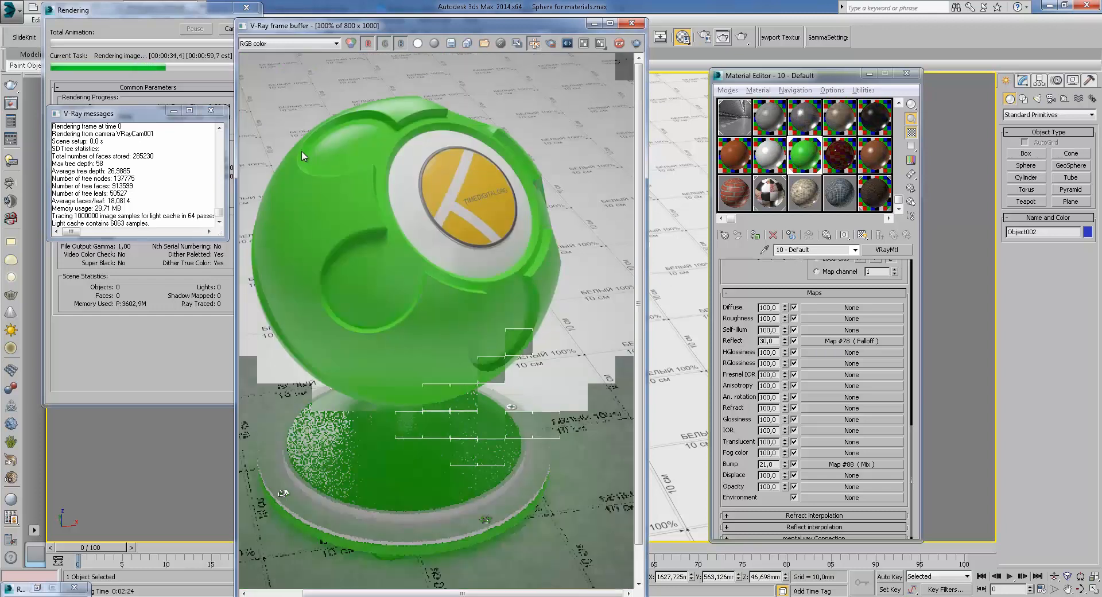
{"action": "middle_click_drag", "start_coordinate": [401, 319], "coordinate": [463, 301]}
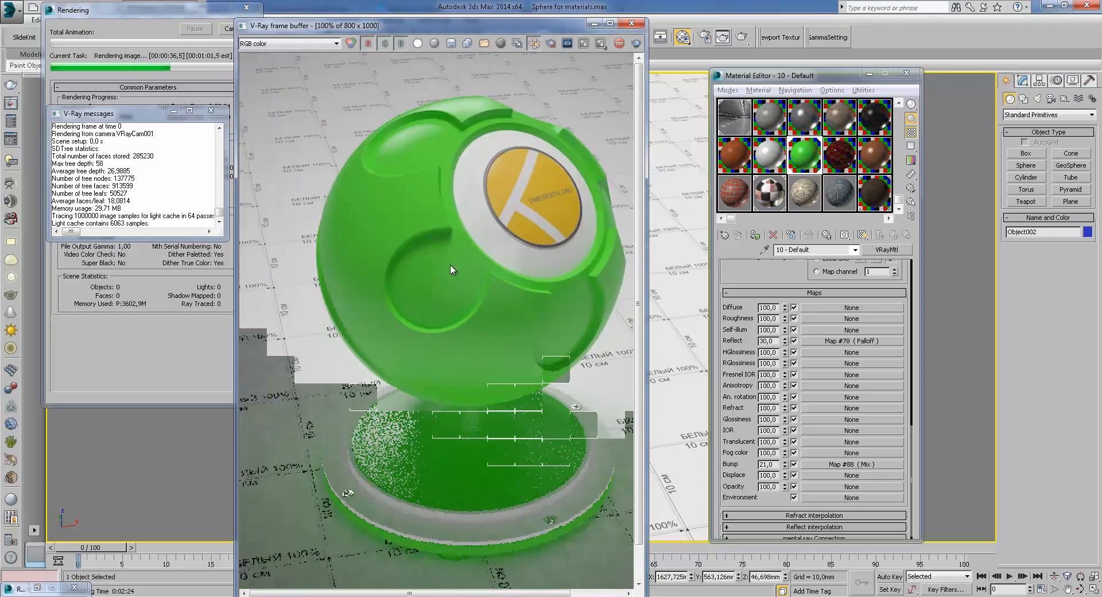
{"action": "scroll", "coordinate": [428, 150], "scroll_direction": "up", "scroll_amount": 1}
{"action": "scroll", "coordinate": [397, 152], "scroll_direction": "up", "scroll_amount": 1}
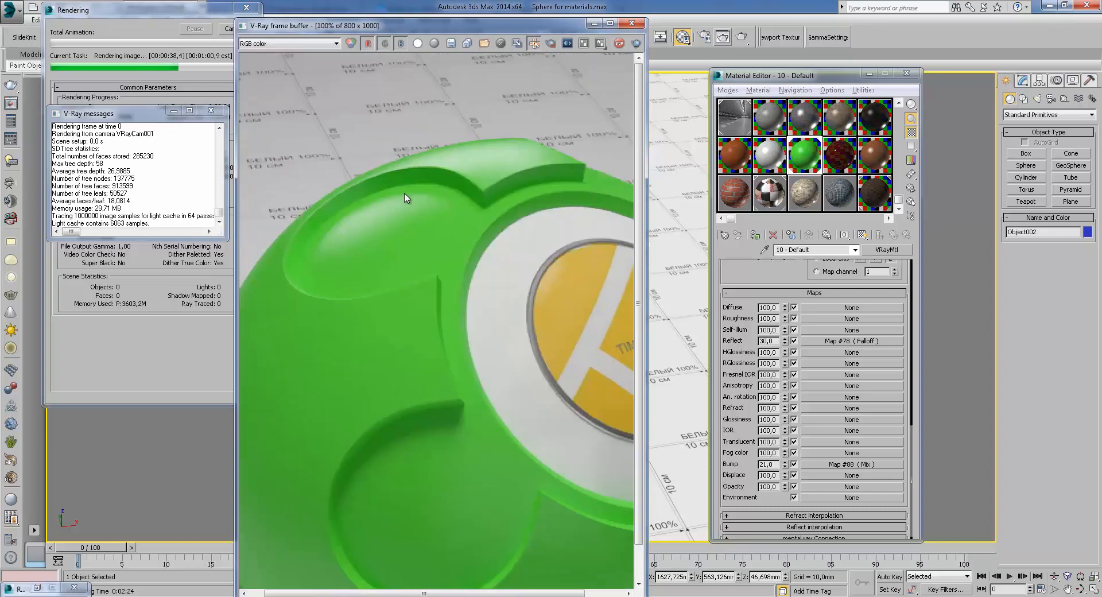
{"action": "scroll", "coordinate": [405, 183], "scroll_direction": "down", "scroll_amount": 2}
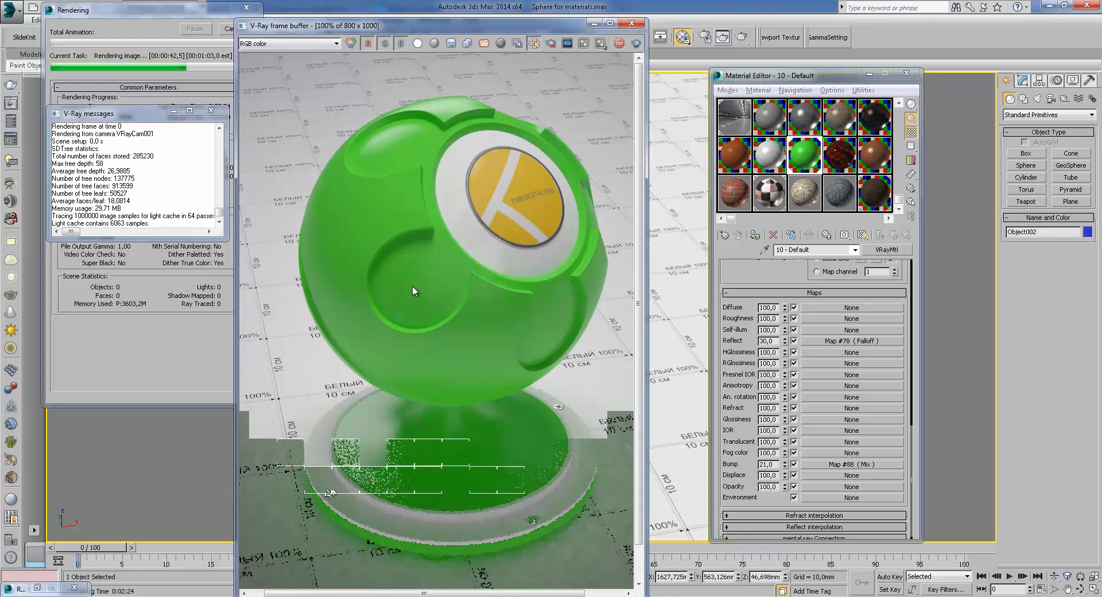
{"action": "scroll", "coordinate": [383, 470], "scroll_direction": "up", "scroll_amount": 1}
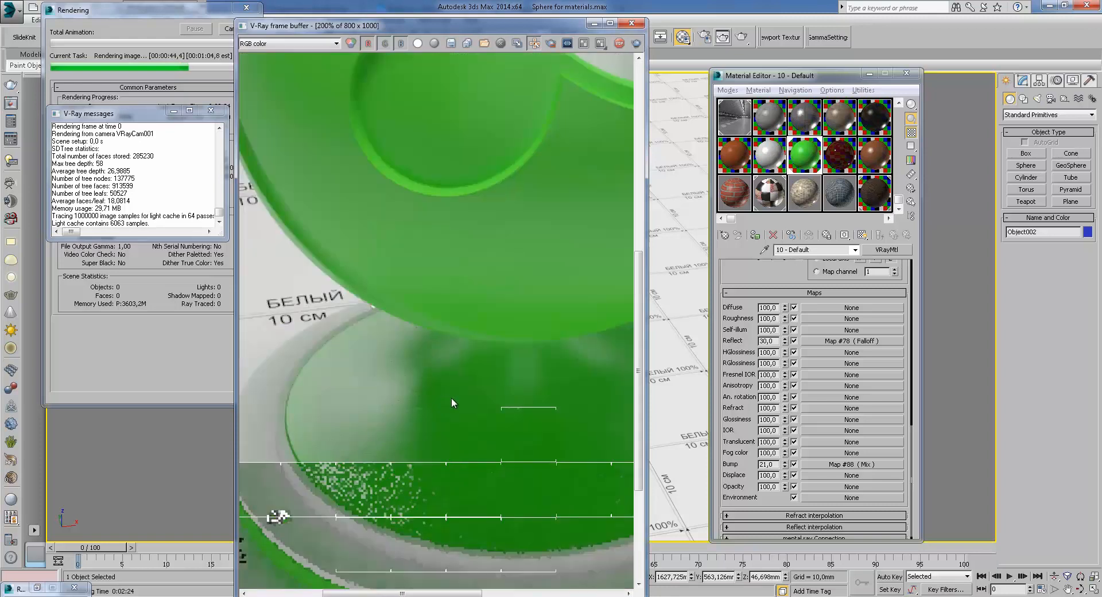
{"action": "scroll", "coordinate": [410, 357], "scroll_direction": "down", "scroll_amount": 1}
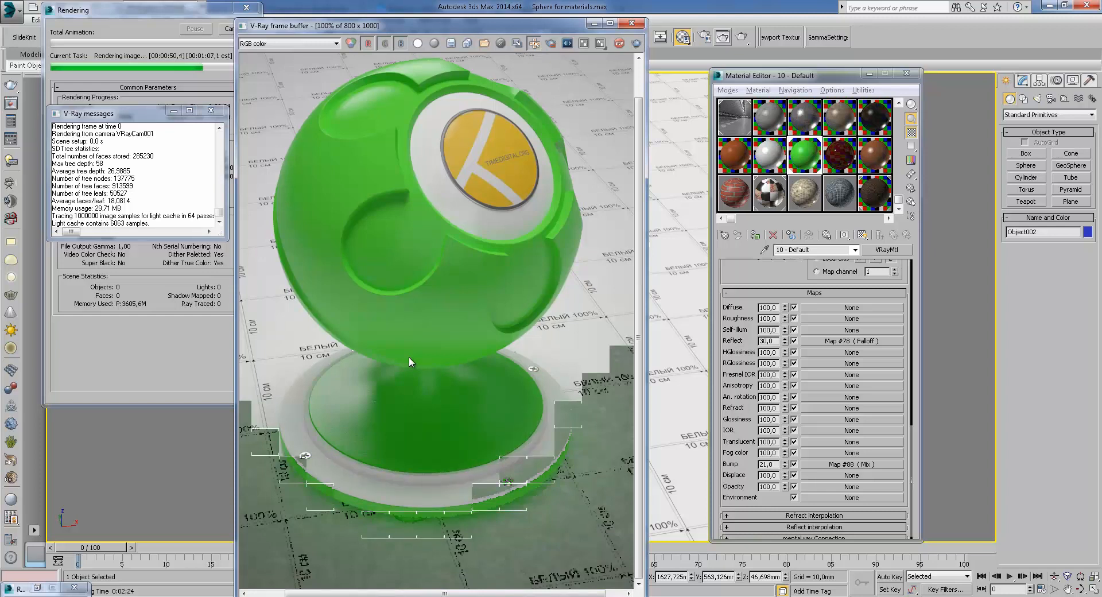
Close the V-Ray messages window and cancel the render
{"action": "left_click", "coordinate": [211, 110]}
{"action": "left_click", "coordinate": [230, 29]}
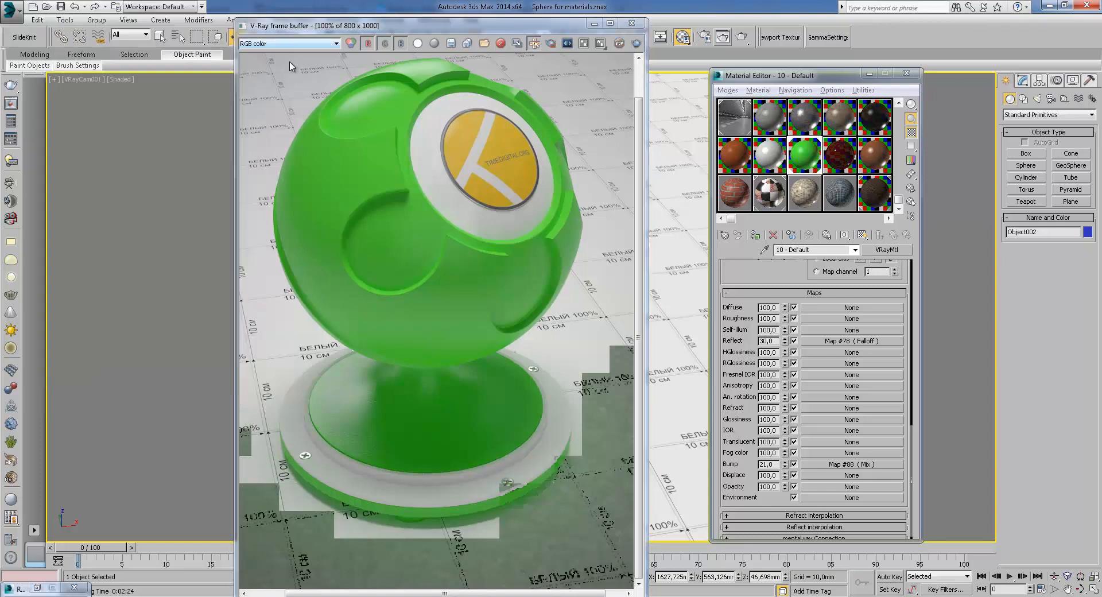
Close the frame buffer and assign the dark red material to the selected object under the new name 10 - Default5
{"action": "left_click", "coordinate": [632, 23]}
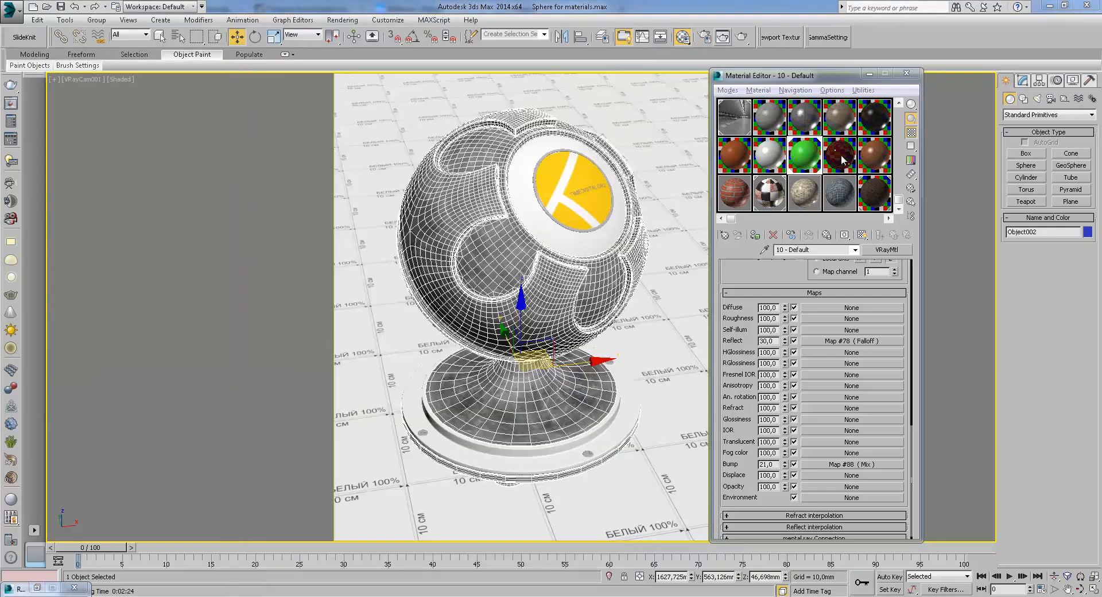
{"action": "left_click", "coordinate": [755, 235]}
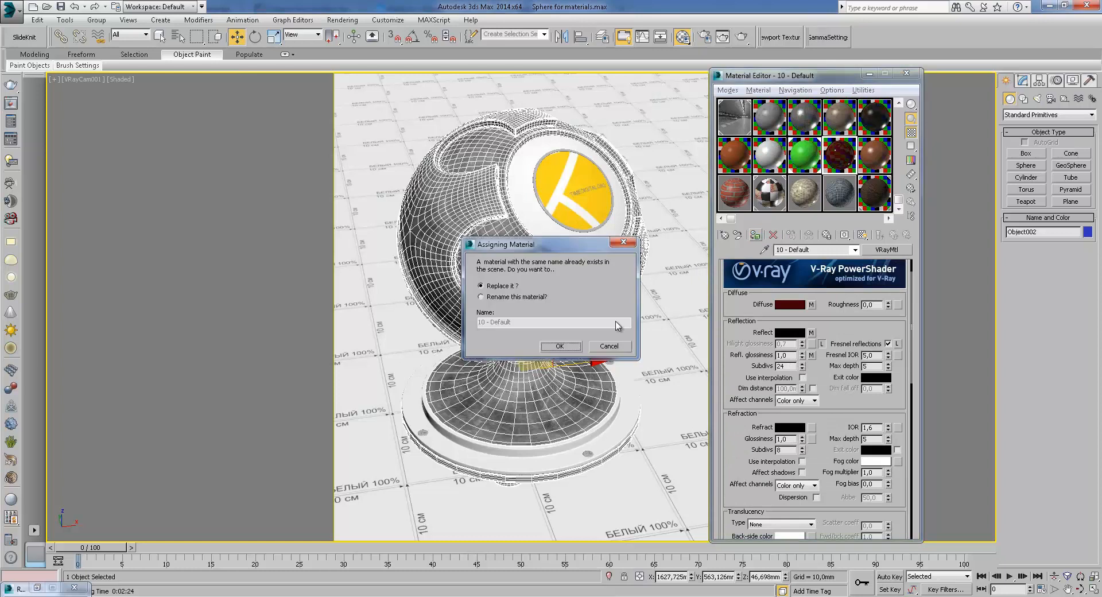
{"action": "type", "text": "5"}
{"action": "key", "text": "Return"}
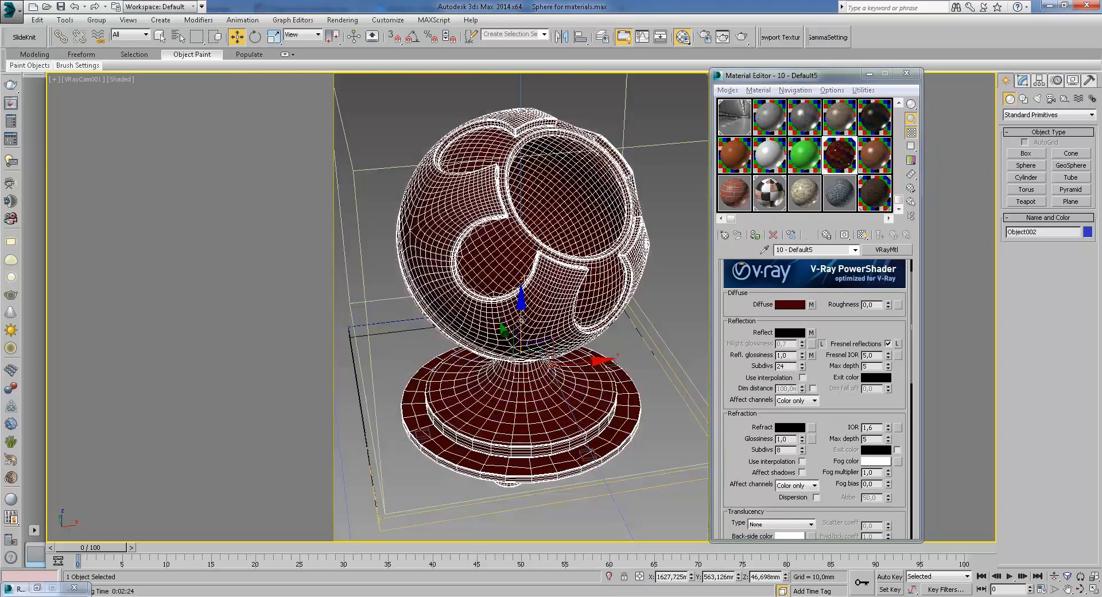
Render the camera view with the dark red material applied
{"action": "left_click", "coordinate": [741, 36]}
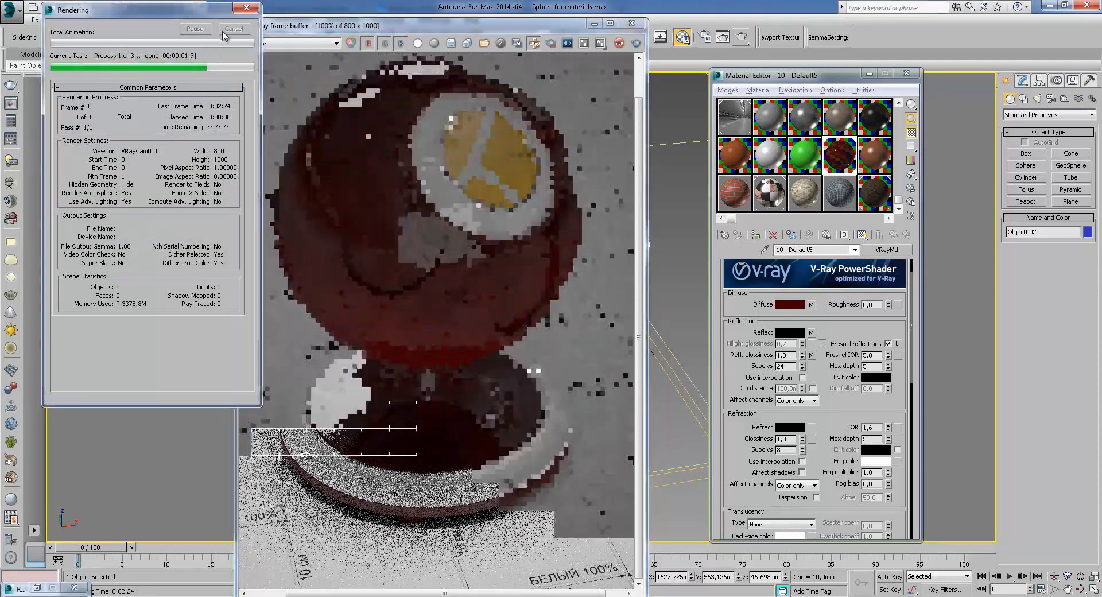
{"action": "scroll", "coordinate": [842, 364], "scroll_direction": "down", "scroll_amount": 5}
{"action": "left_click_drag", "start_coordinate": [818, 388], "coordinate": [798, 288]}
{"action": "left_click", "coordinate": [741, 37]}
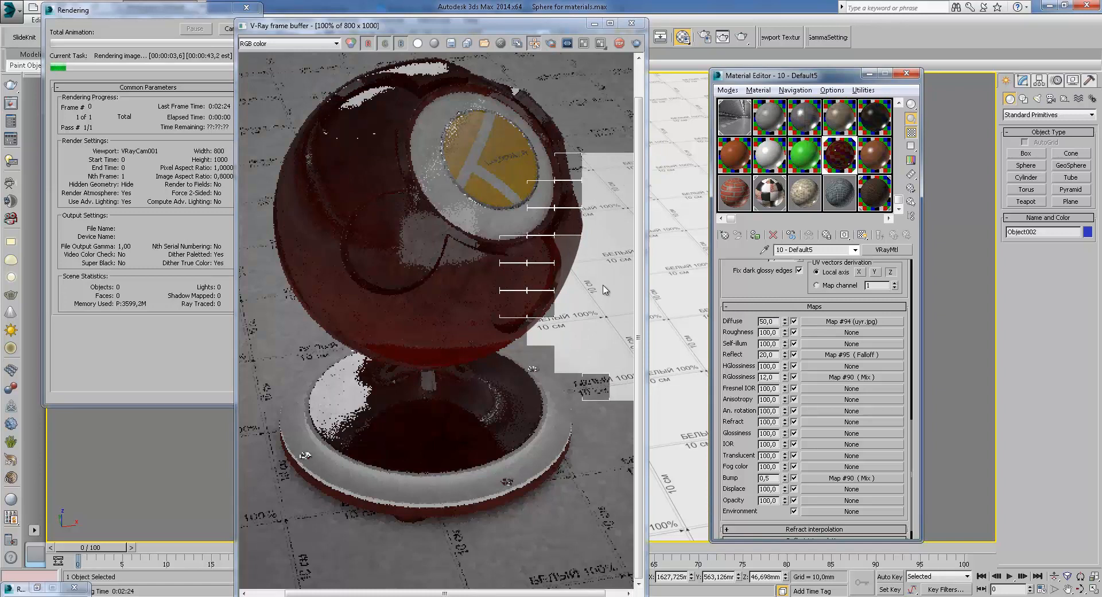
Zoom and pan across the render in progress to examine the red material's surface and base
{"action": "scroll", "coordinate": [534, 277], "scroll_direction": "up", "scroll_amount": 1}
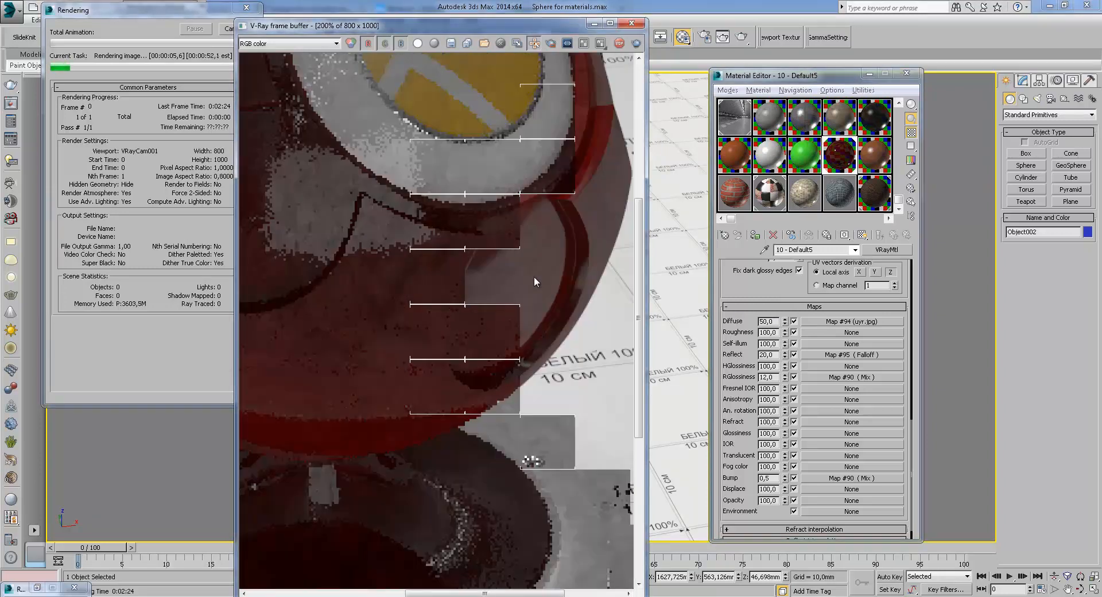
{"action": "middle_click_drag", "start_coordinate": [534, 276], "coordinate": [528, 309]}
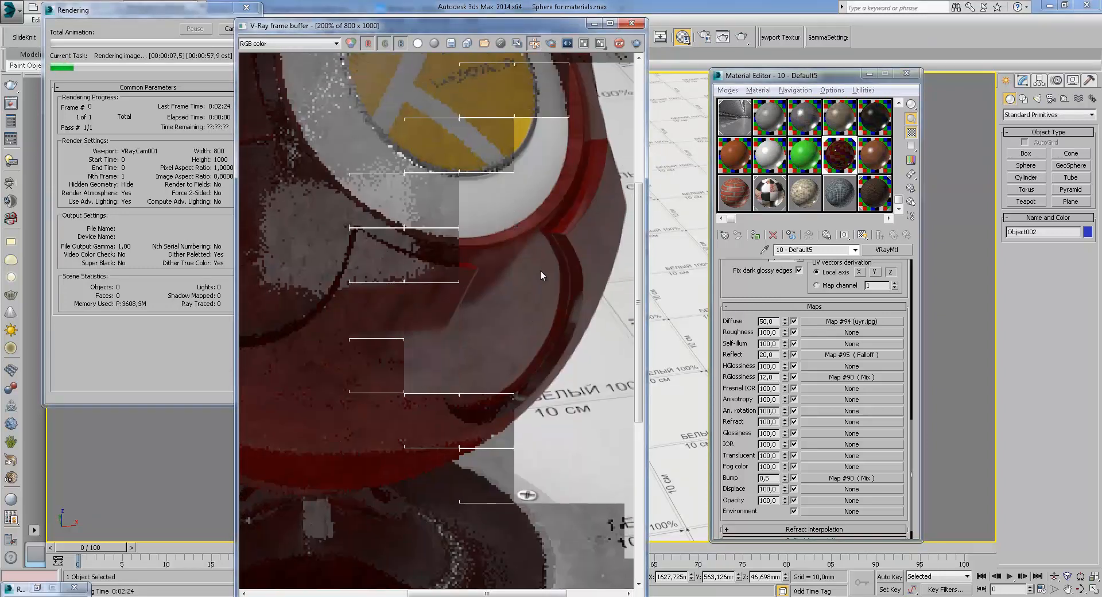
{"action": "middle_click_drag", "start_coordinate": [464, 333], "coordinate": [542, 339]}
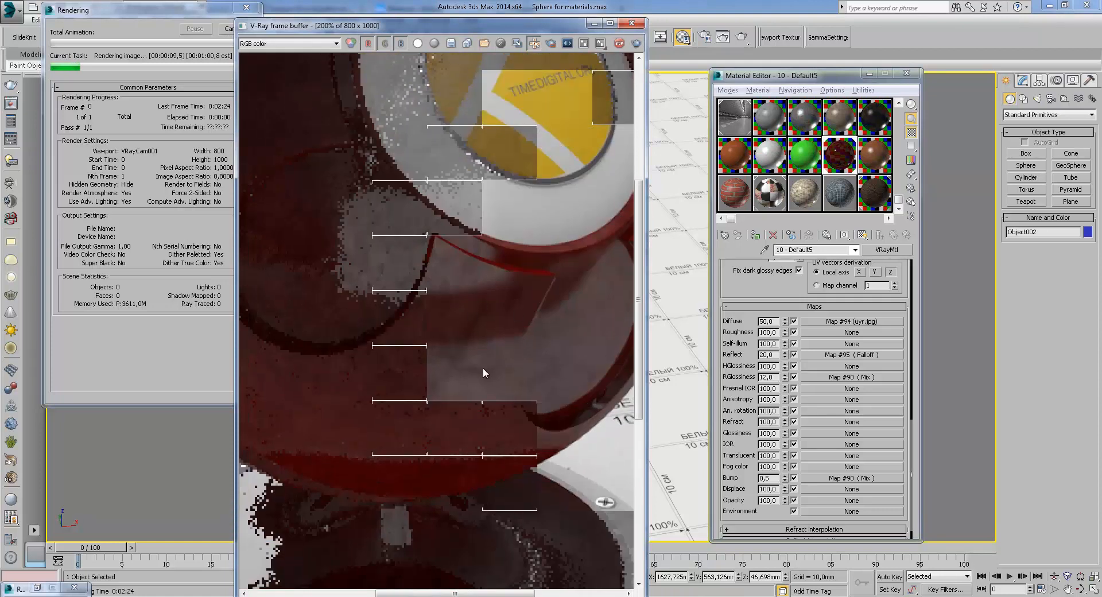
{"action": "middle_click_drag", "start_coordinate": [448, 262], "coordinate": [476, 281]}
{"action": "scroll", "coordinate": [477, 281], "scroll_direction": "down", "scroll_amount": 1}
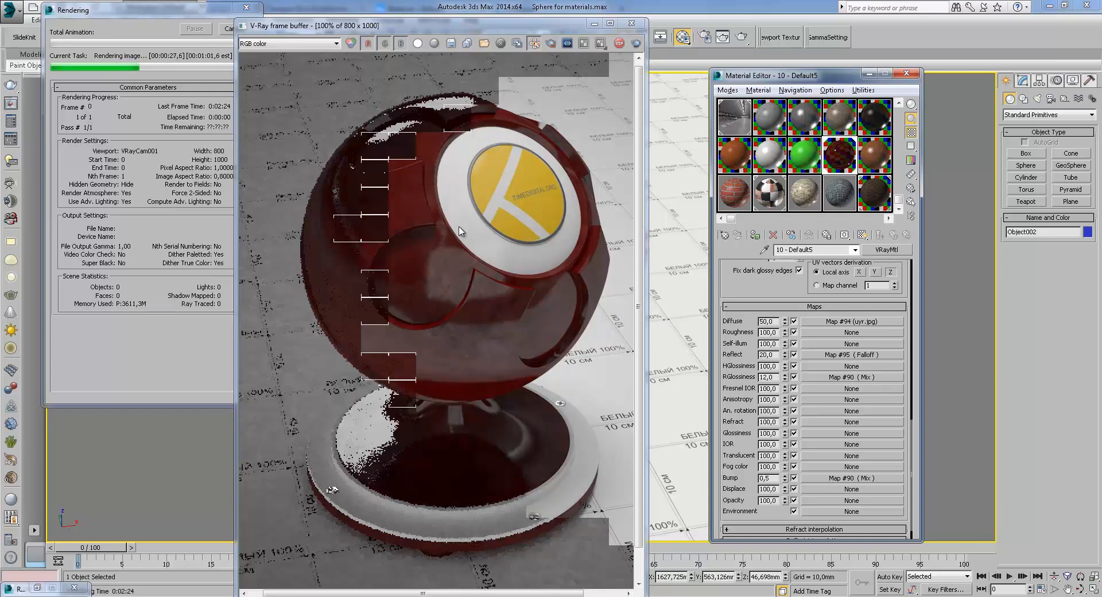
{"action": "scroll", "coordinate": [392, 184], "scroll_direction": "up", "scroll_amount": 1}
{"action": "middle_click_drag", "start_coordinate": [392, 184], "coordinate": [510, 246]}
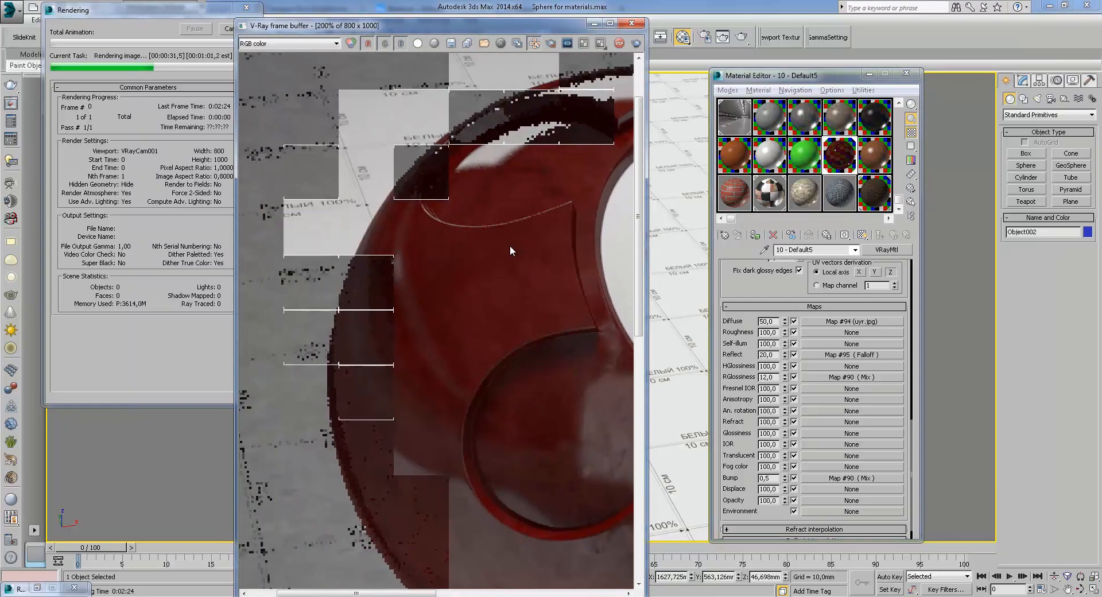
{"action": "scroll", "coordinate": [511, 246], "scroll_direction": "down", "scroll_amount": 1}
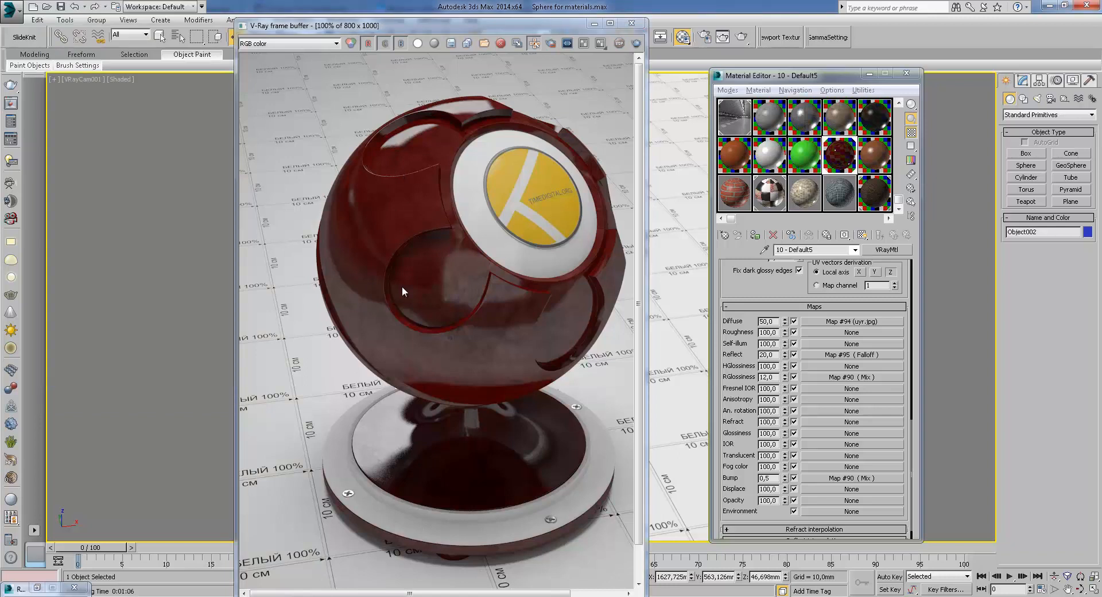
Open the reflection glossiness Mix map and step back up through the reflect Falloff map to the material
{"action": "scroll", "coordinate": [827, 281], "scroll_direction": "up", "scroll_amount": 3}
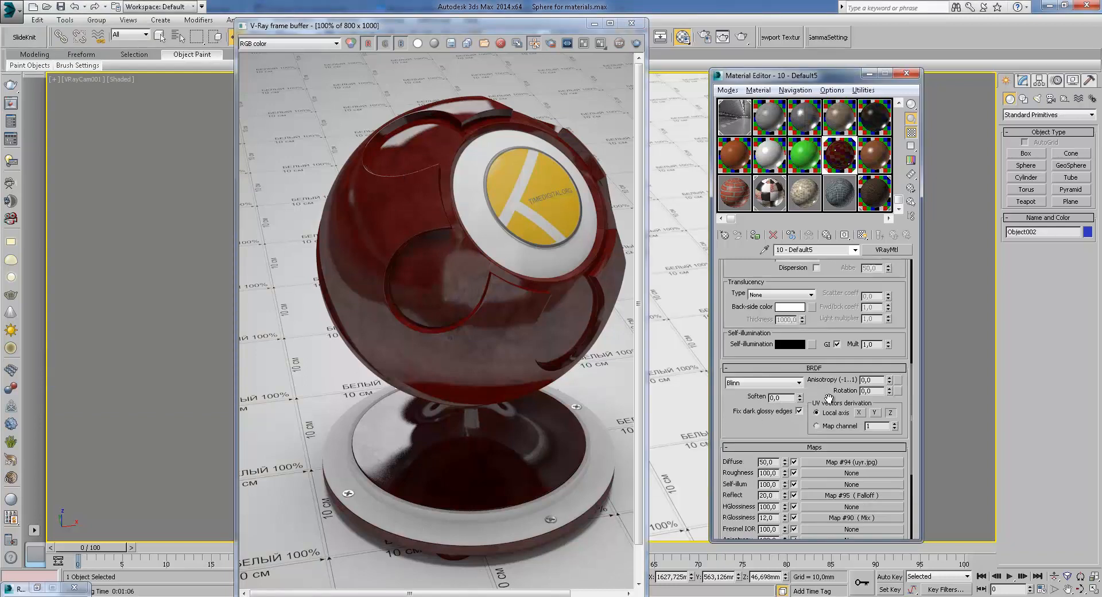
{"action": "scroll", "coordinate": [850, 321], "scroll_direction": "down", "scroll_amount": 3}
{"action": "left_click", "coordinate": [861, 383]}
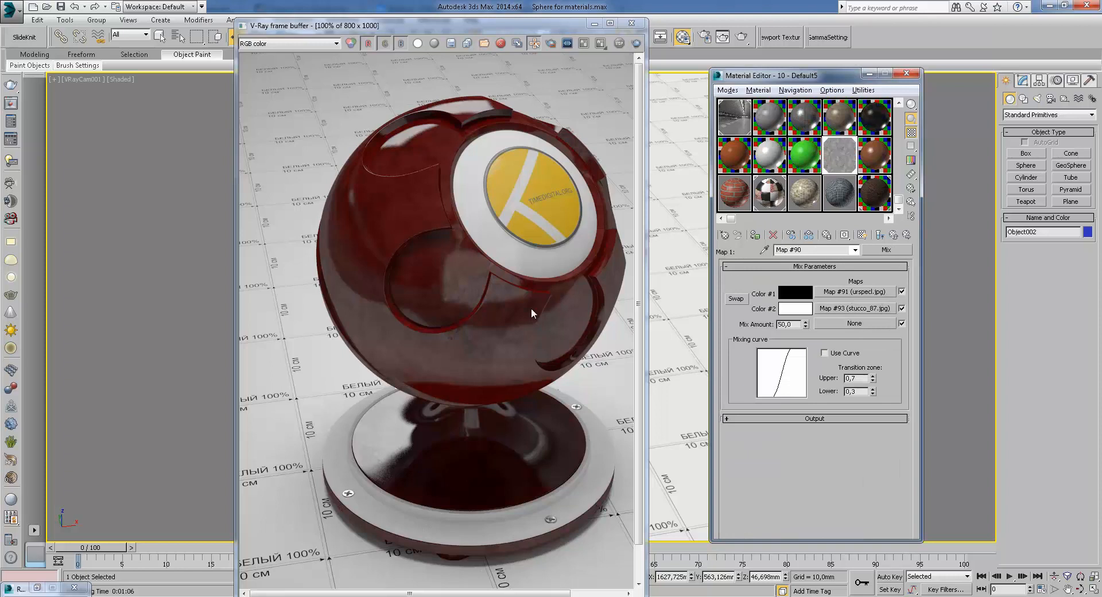
{"action": "left_click", "coordinate": [894, 235]}
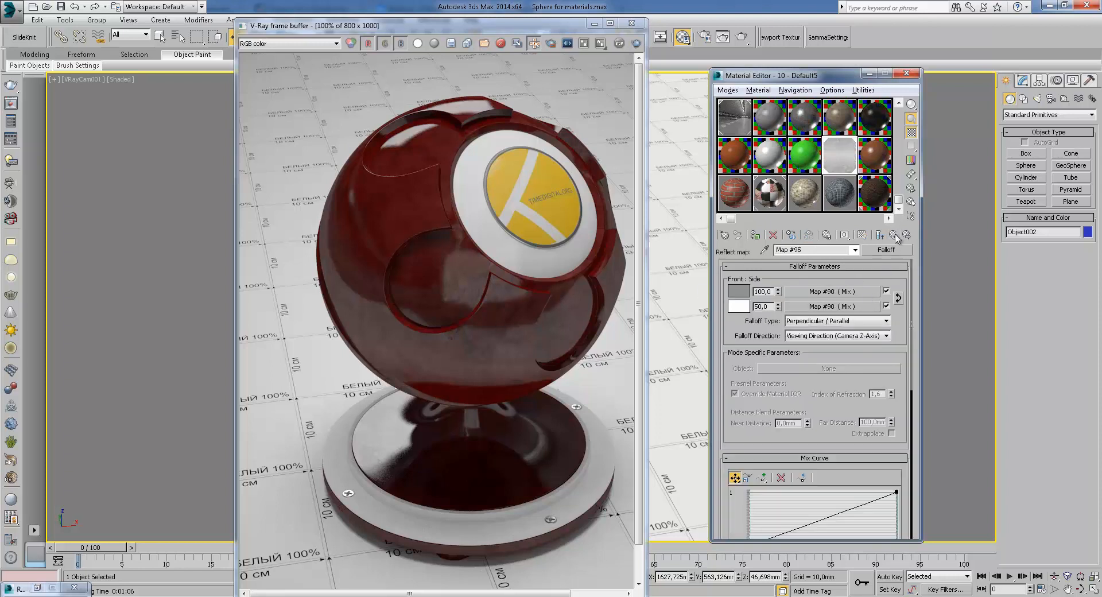
{"action": "left_click", "coordinate": [894, 236]}
Open the diffuse bitmap map and view its uyr.jpg texture image up close
{"action": "left_click", "coordinate": [856, 347]}
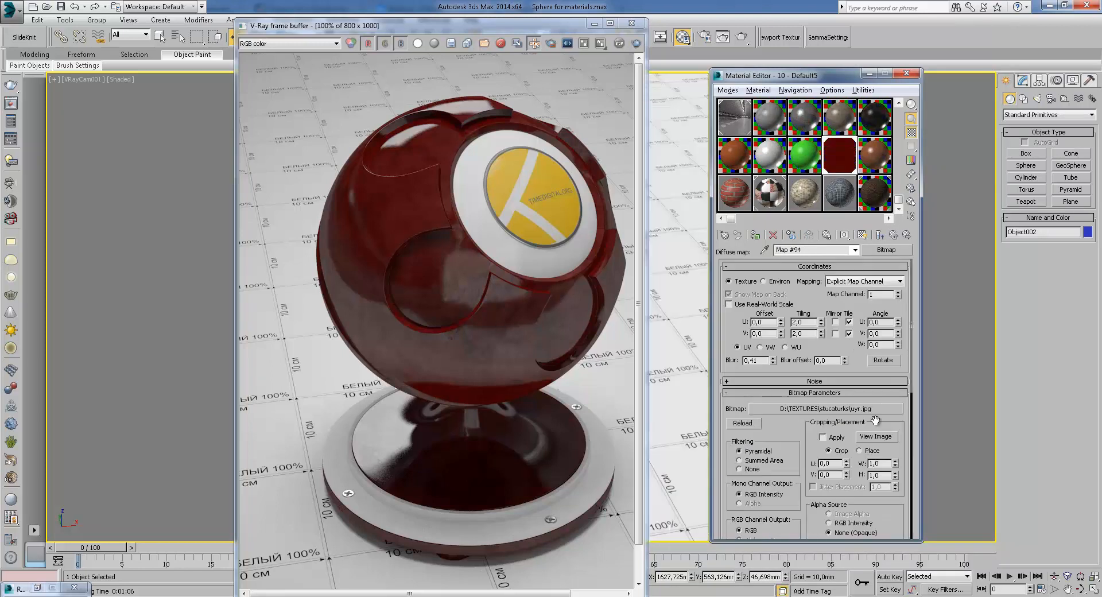
{"action": "left_click", "coordinate": [875, 436]}
{"action": "left_click", "coordinate": [532, 106]}
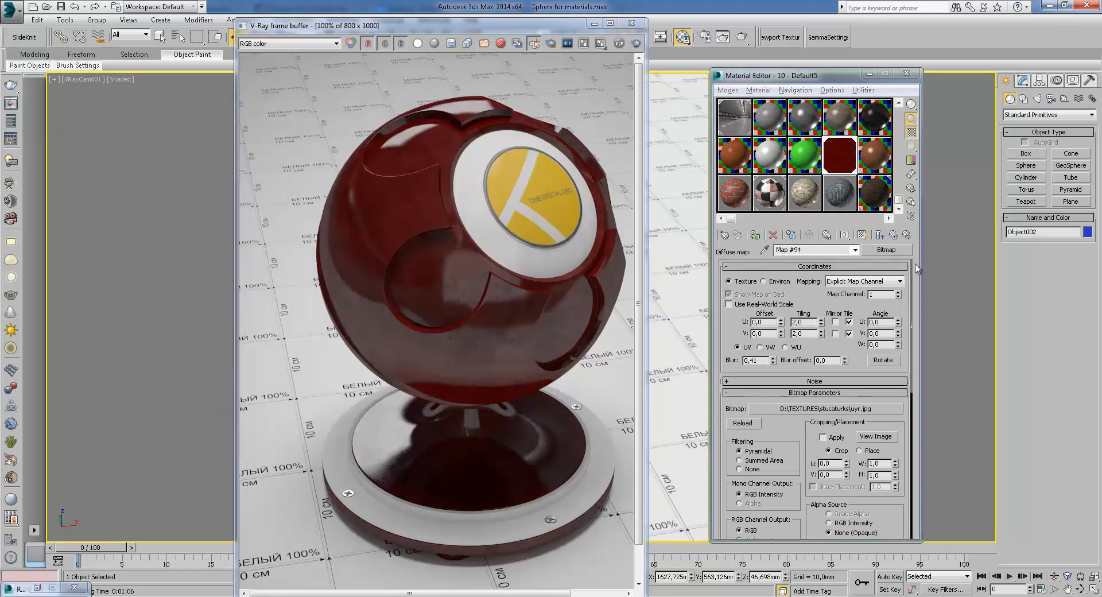
{"action": "left_click", "coordinate": [894, 236]}
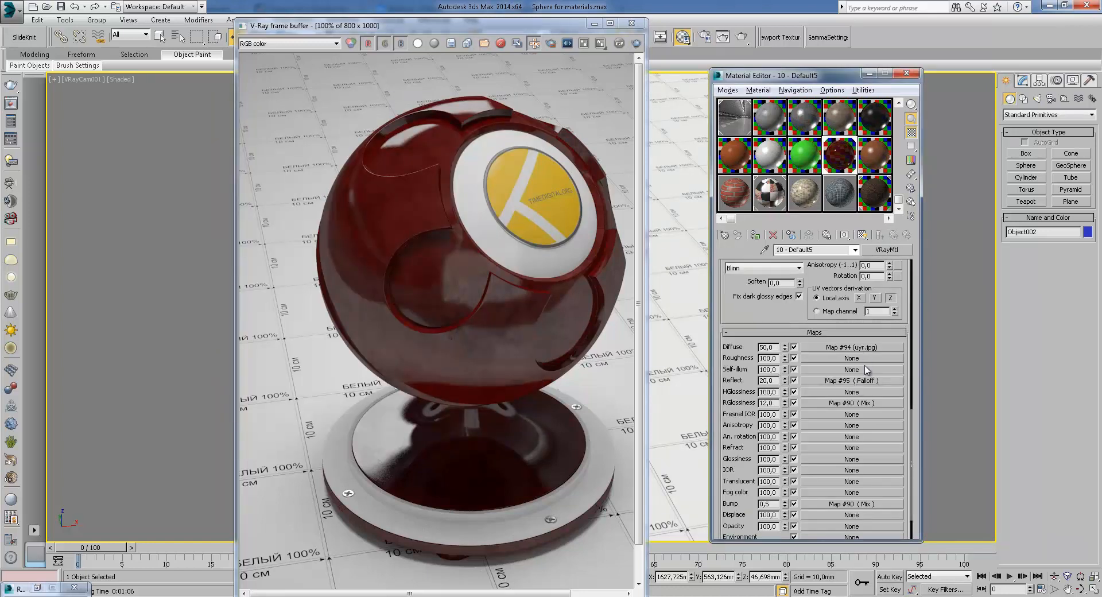
{"action": "left_click", "coordinate": [870, 348]}
{"action": "left_click", "coordinate": [875, 436]}
{"action": "scroll", "coordinate": [417, 262], "scroll_direction": "up", "scroll_amount": 1}
{"action": "left_click_drag", "start_coordinate": [539, 453], "coordinate": [674, 534]}
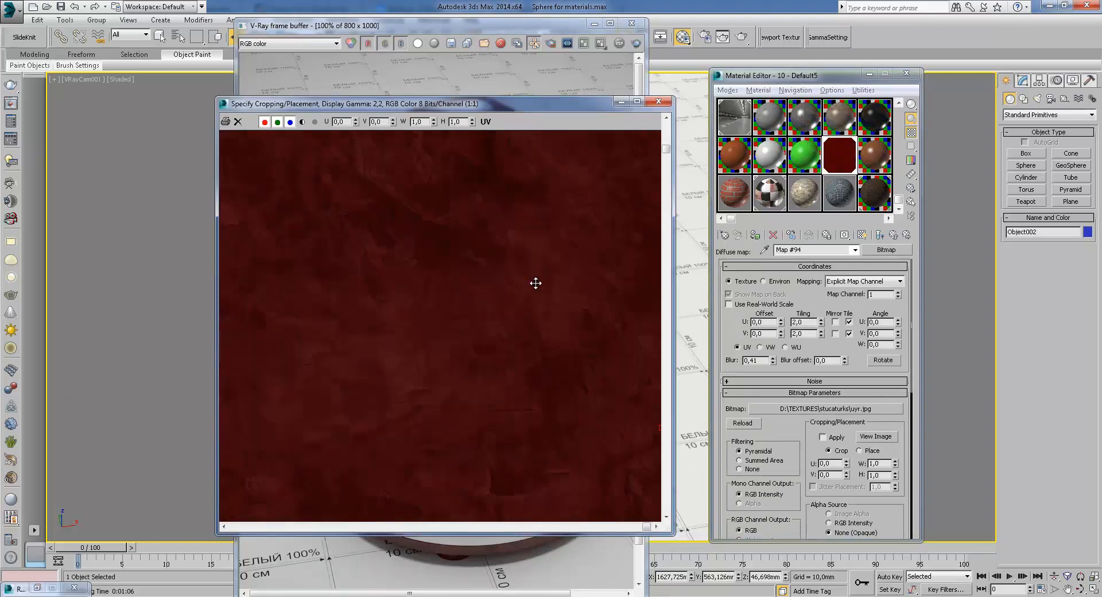
{"action": "left_click", "coordinate": [658, 102]}
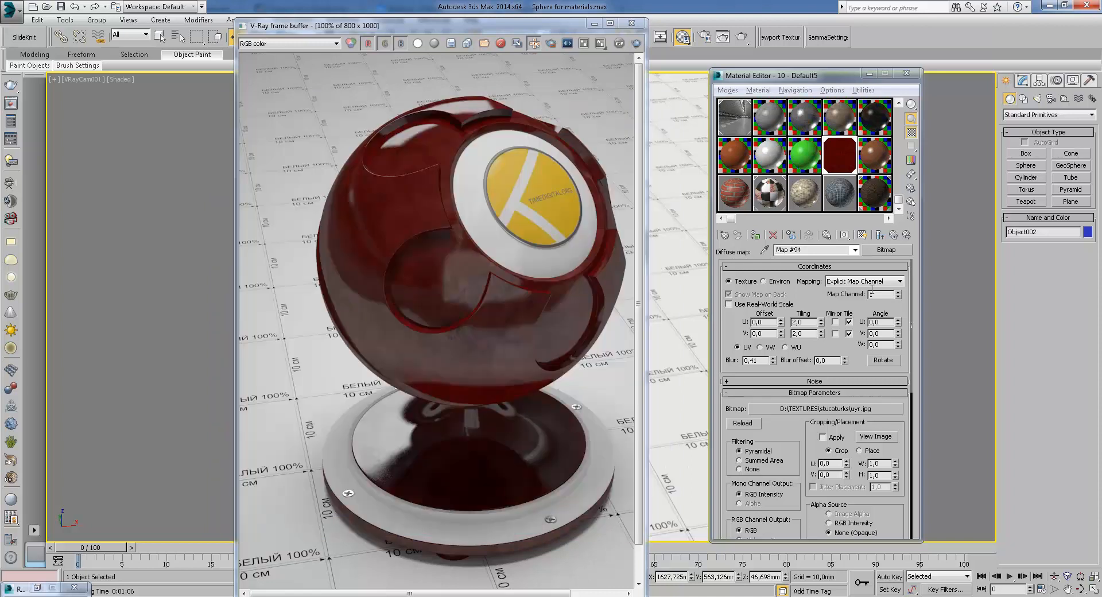
Open the reflect Falloff's Mix map and view the urspecl.jpg texture in its first color slot
{"action": "left_click", "coordinate": [880, 235]}
{"action": "left_click", "coordinate": [845, 381]}
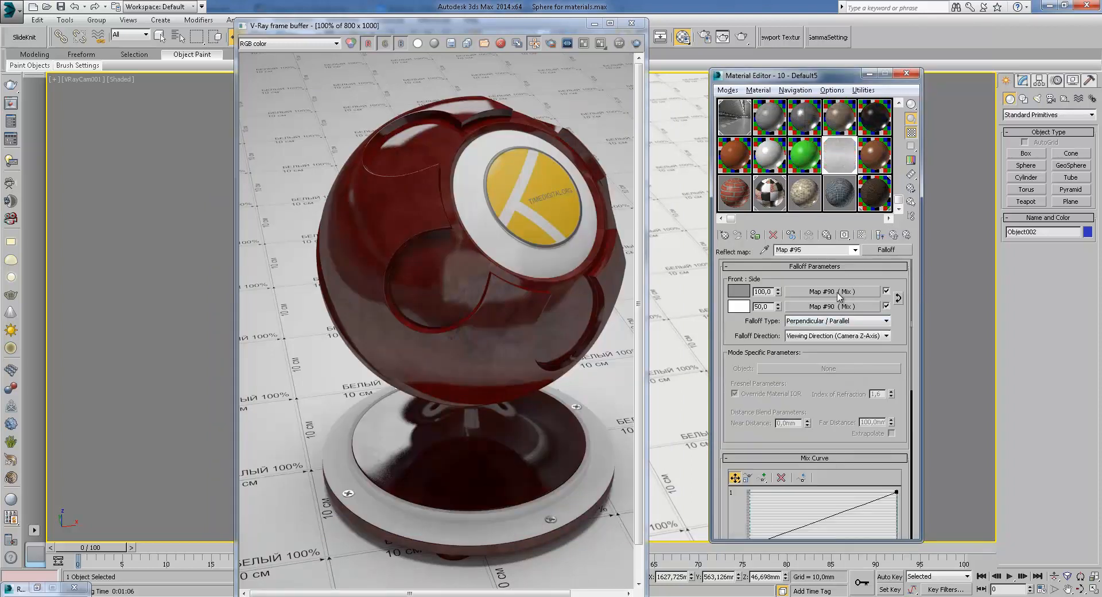
{"action": "left_click", "coordinate": [838, 294]}
{"action": "left_click", "coordinate": [856, 291]}
{"action": "left_click", "coordinate": [875, 437]}
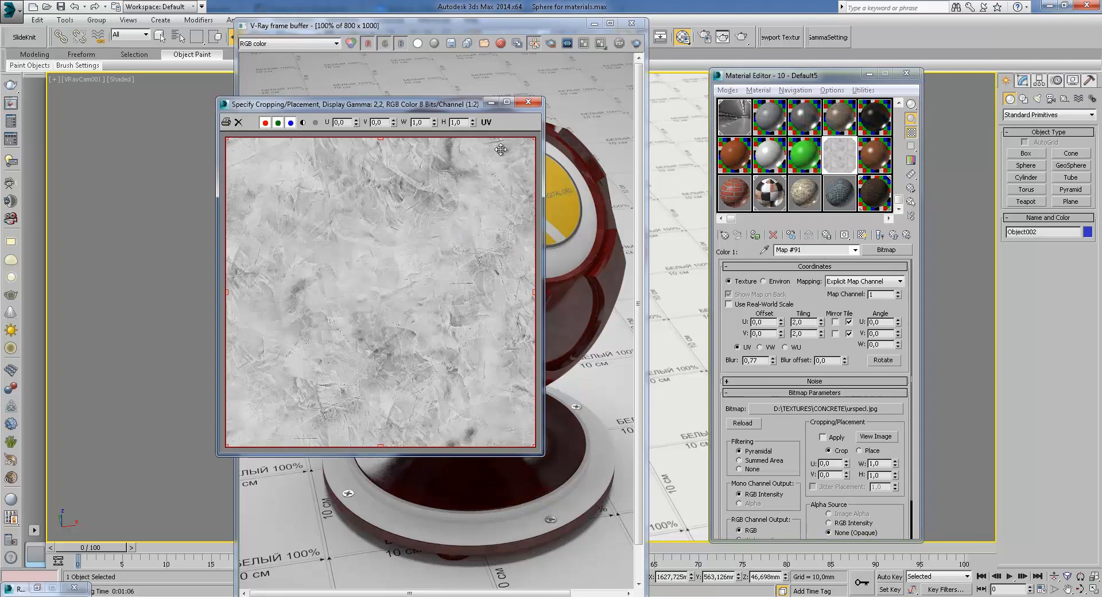
{"action": "left_click", "coordinate": [529, 102]}
View the stucco_87.jpg texture in the Mix map's second color slot and return to the Mix map
{"action": "left_click", "coordinate": [893, 235]}
{"action": "left_click", "coordinate": [884, 309]}
{"action": "left_click", "coordinate": [879, 437]}
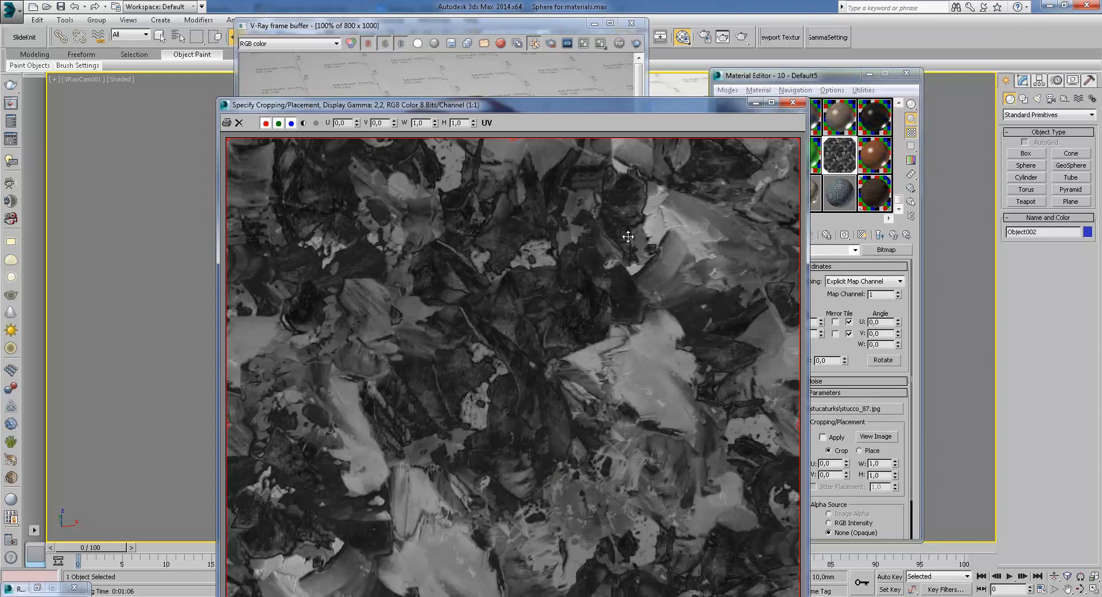
{"action": "left_click", "coordinate": [793, 103]}
{"action": "left_click", "coordinate": [894, 235]}
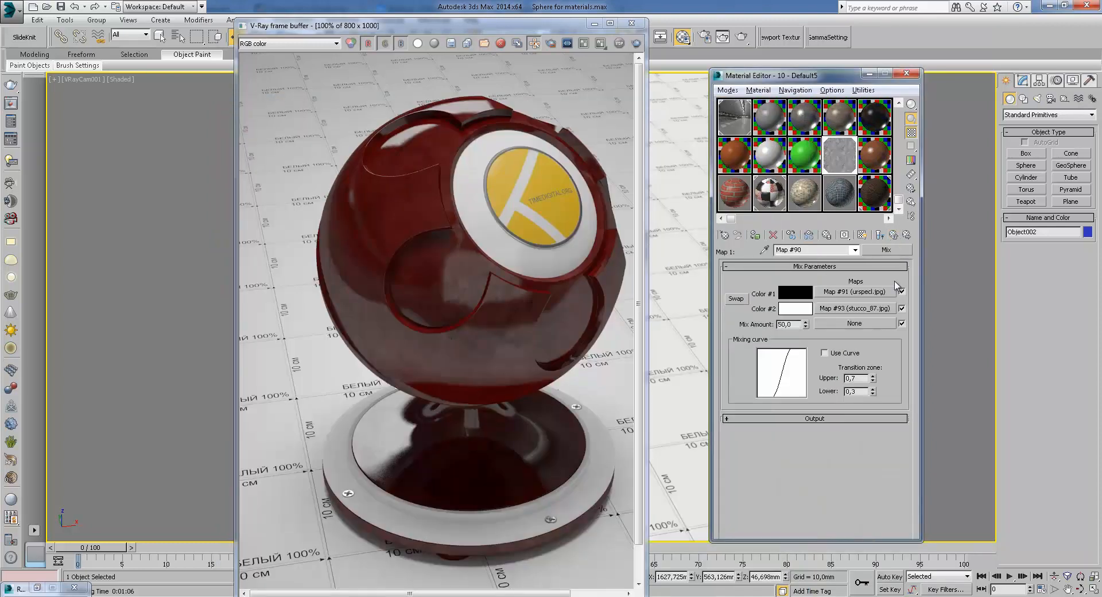
Examine the Falloff map's front and side settings and its side Mix map
{"action": "left_click", "coordinate": [893, 234]}
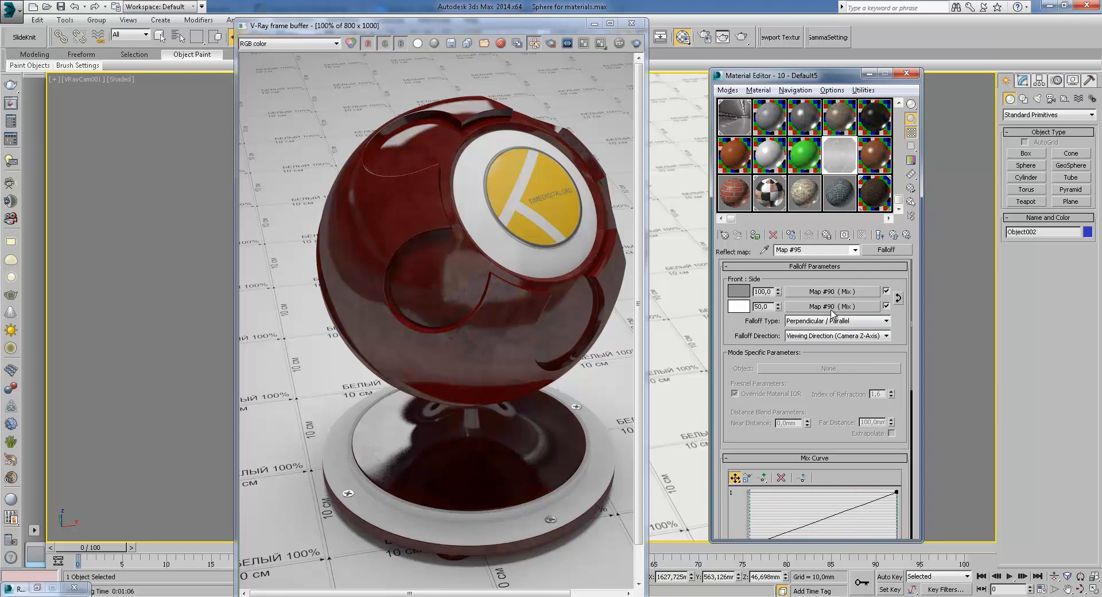
{"action": "left_click", "coordinate": [860, 322]}
{"action": "left_click", "coordinate": [807, 324]}
{"action": "left_click", "coordinate": [810, 315]}
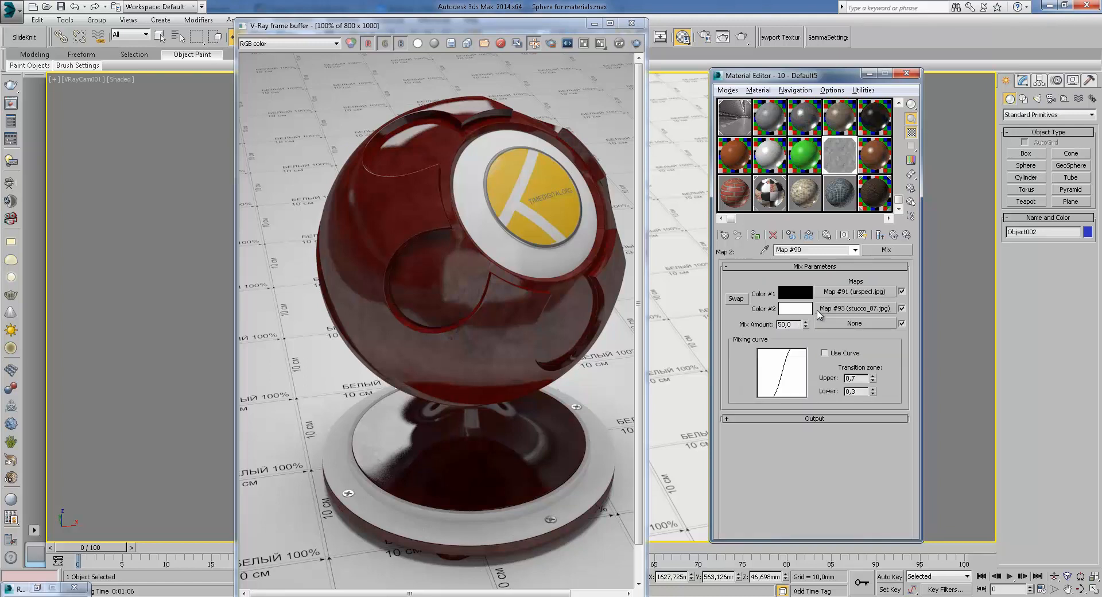
{"action": "left_click", "coordinate": [894, 235]}
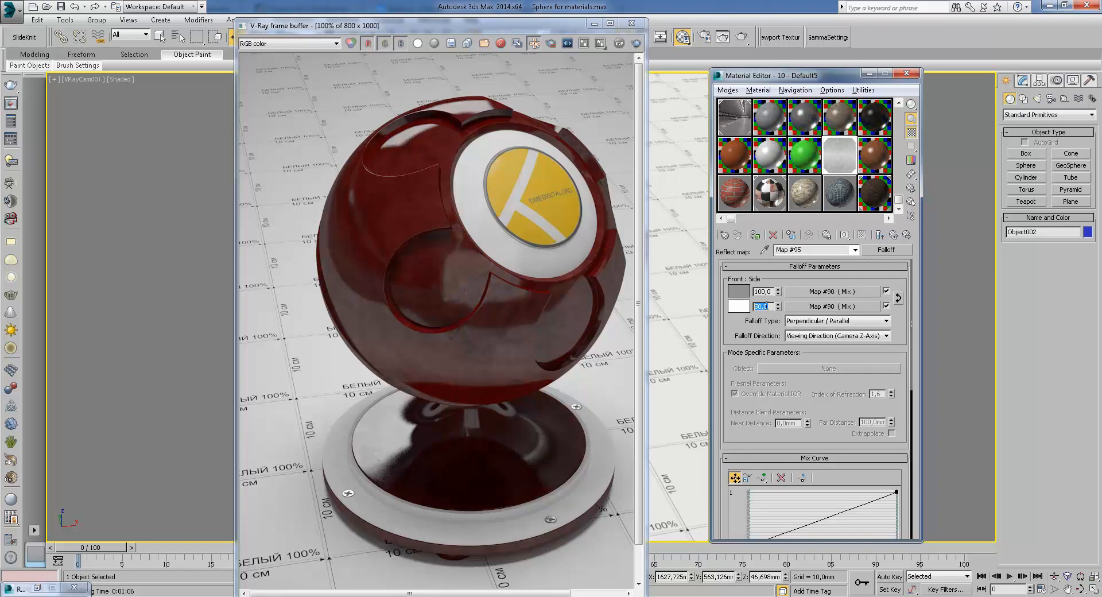
Scroll through the material's reflection, refraction and maps parameters and open the bump Mix map
{"action": "left_click", "coordinate": [900, 234]}
{"action": "scroll", "coordinate": [785, 321], "scroll_direction": "down", "scroll_amount": 2}
{"action": "scroll", "coordinate": [819, 377], "scroll_direction": "up", "scroll_amount": 10}
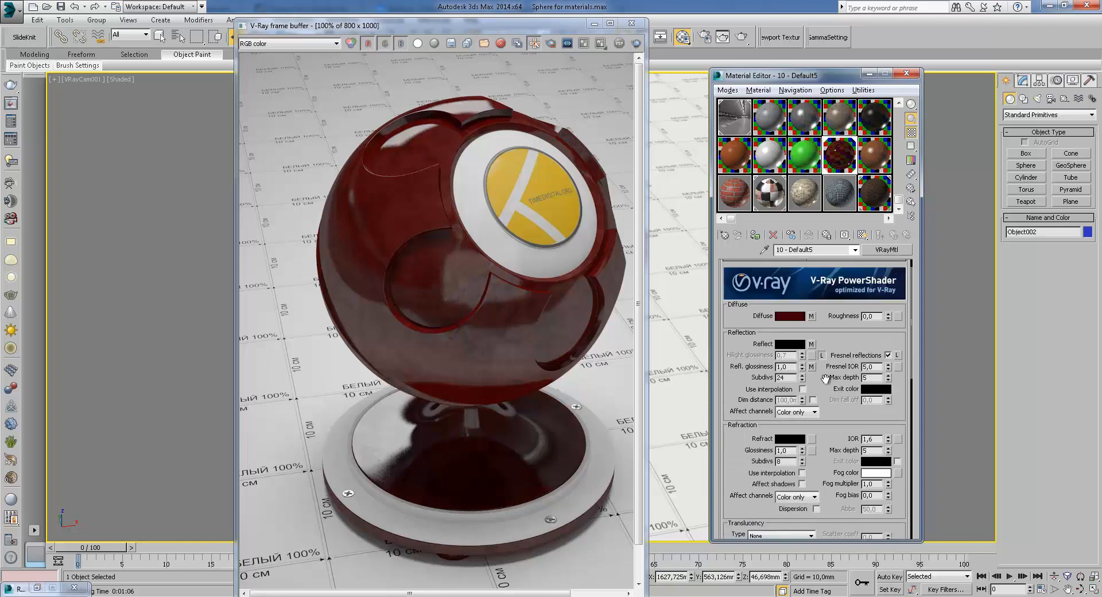
{"action": "scroll", "coordinate": [821, 380], "scroll_direction": "down", "scroll_amount": 1}
{"action": "scroll", "coordinate": [830, 355], "scroll_direction": "down", "scroll_amount": 1}
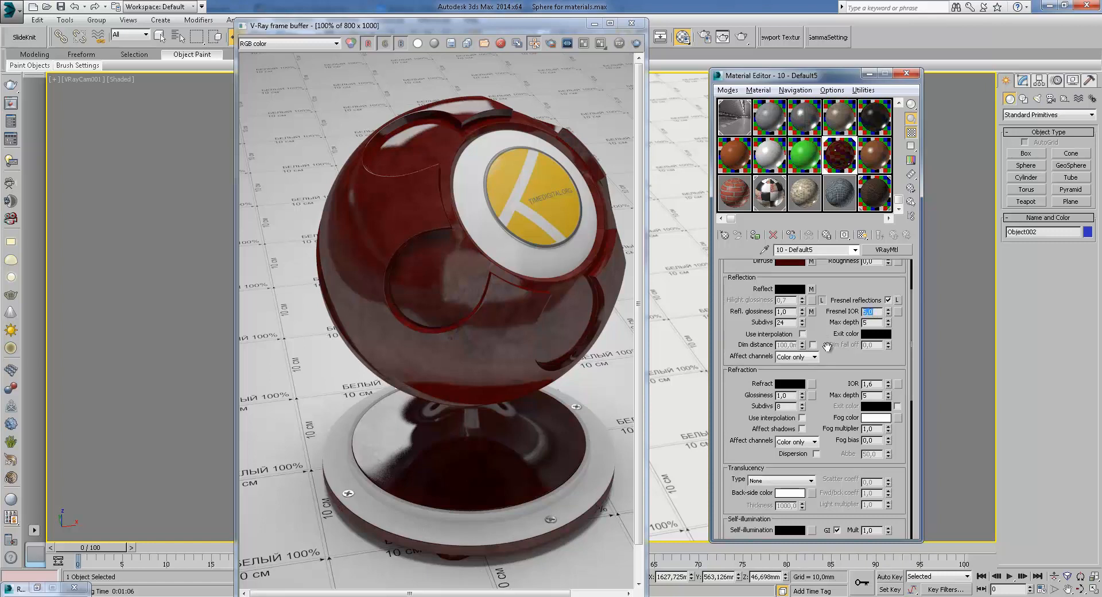
{"action": "left_click_drag", "start_coordinate": [831, 431], "coordinate": [839, 388]}
{"action": "scroll", "coordinate": [865, 366], "scroll_direction": "up", "scroll_amount": 2}
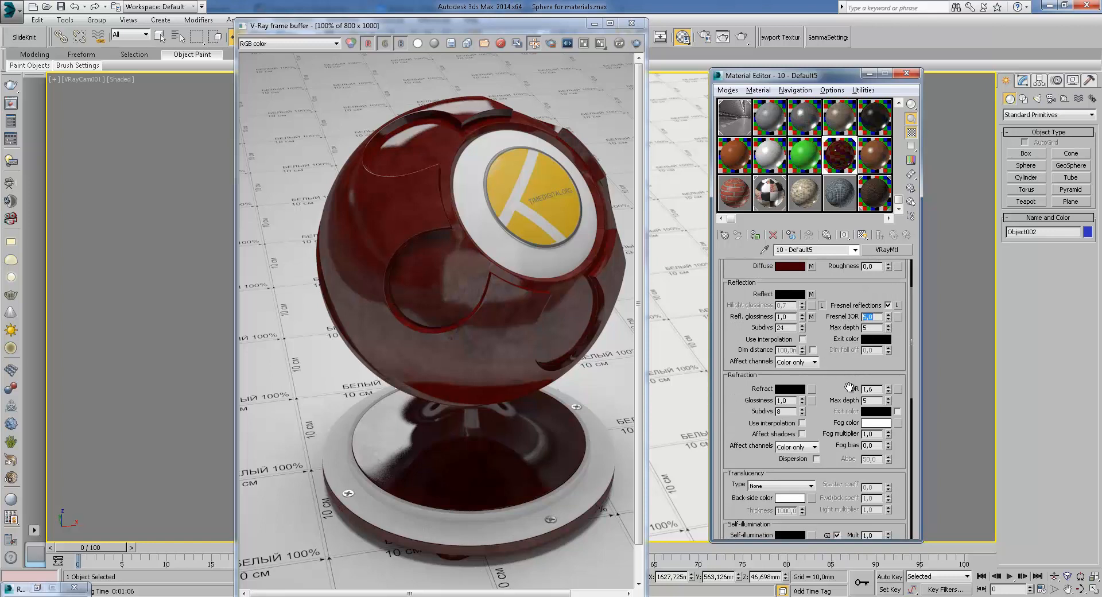
{"action": "scroll", "coordinate": [844, 360], "scroll_direction": "down", "scroll_amount": 1}
{"action": "left_click_drag", "start_coordinate": [844, 360], "coordinate": [850, 230]}
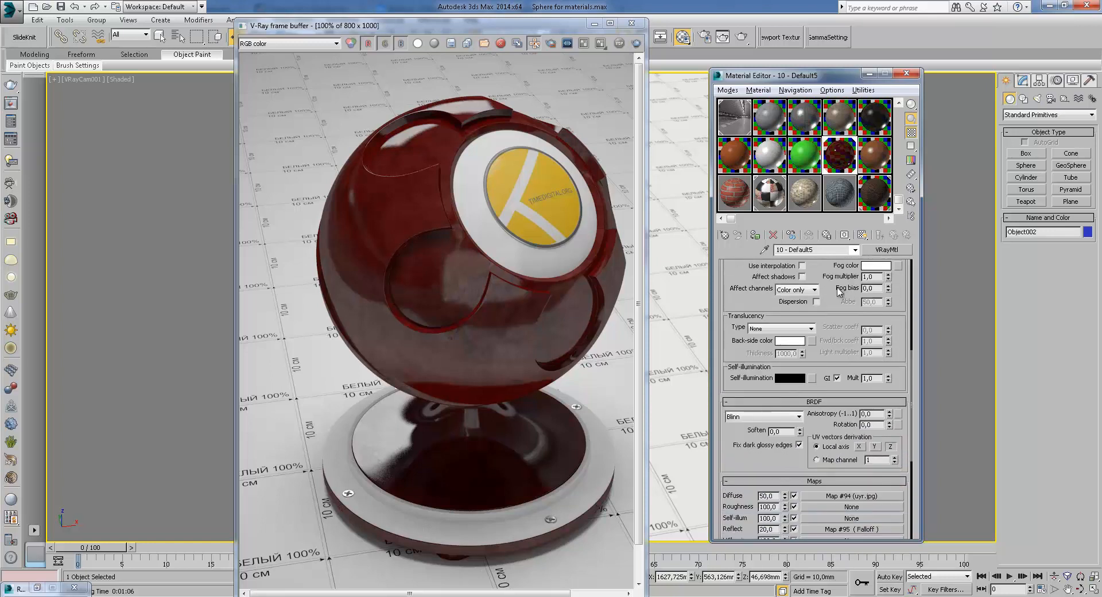
{"action": "left_click_drag", "start_coordinate": [829, 314], "coordinate": [866, 424]}
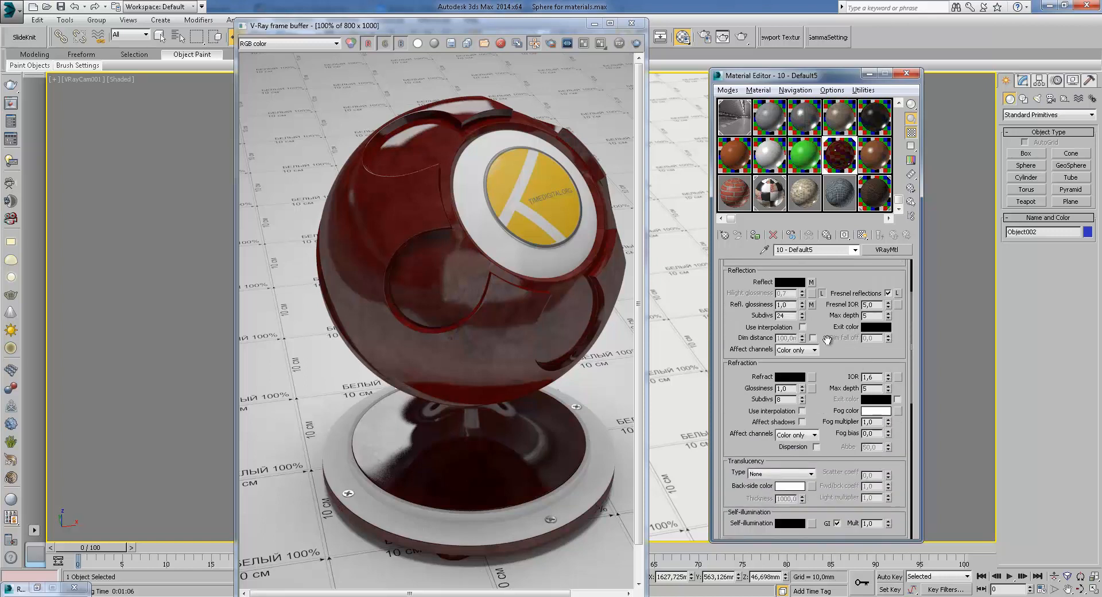
{"action": "key", "text": "Return"}
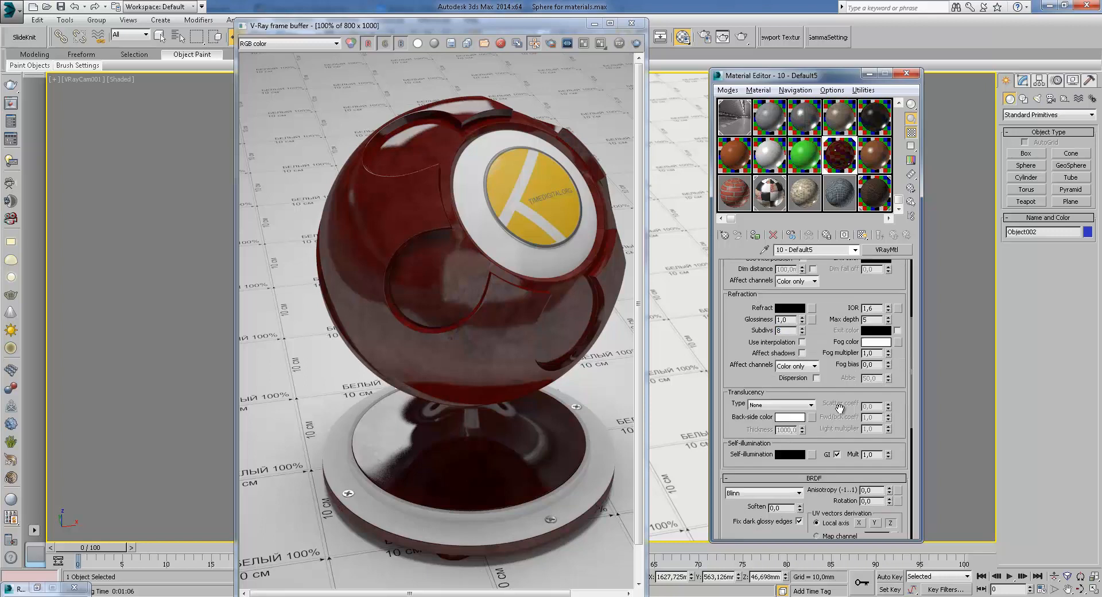
{"action": "scroll", "coordinate": [833, 436], "scroll_direction": "down", "scroll_amount": 5}
{"action": "scroll", "coordinate": [770, 357], "scroll_direction": "down", "scroll_amount": 5}
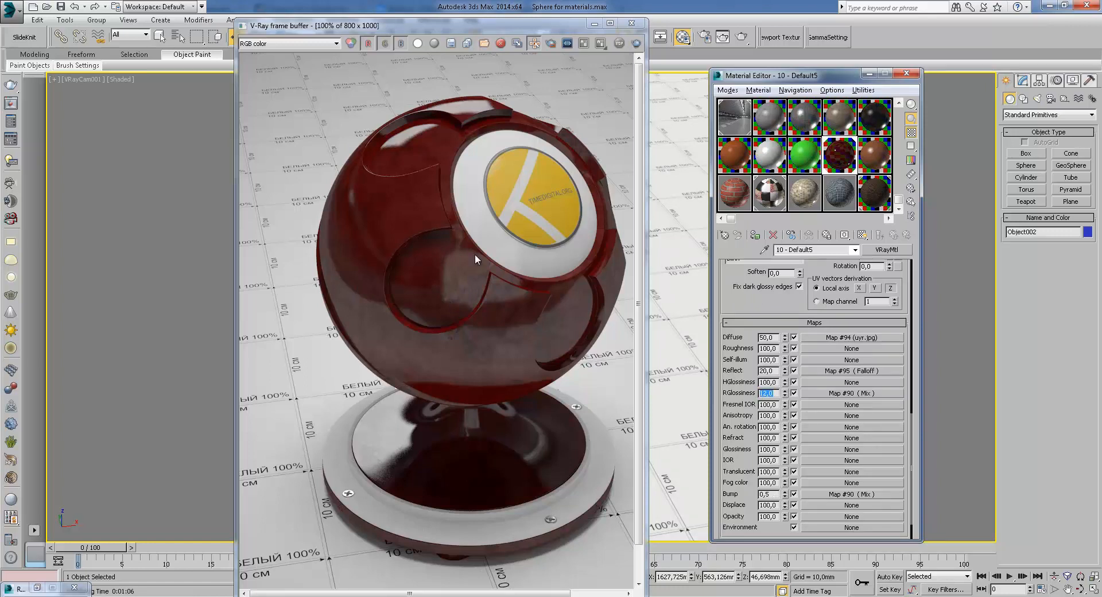
{"action": "left_click", "coordinate": [820, 495]}
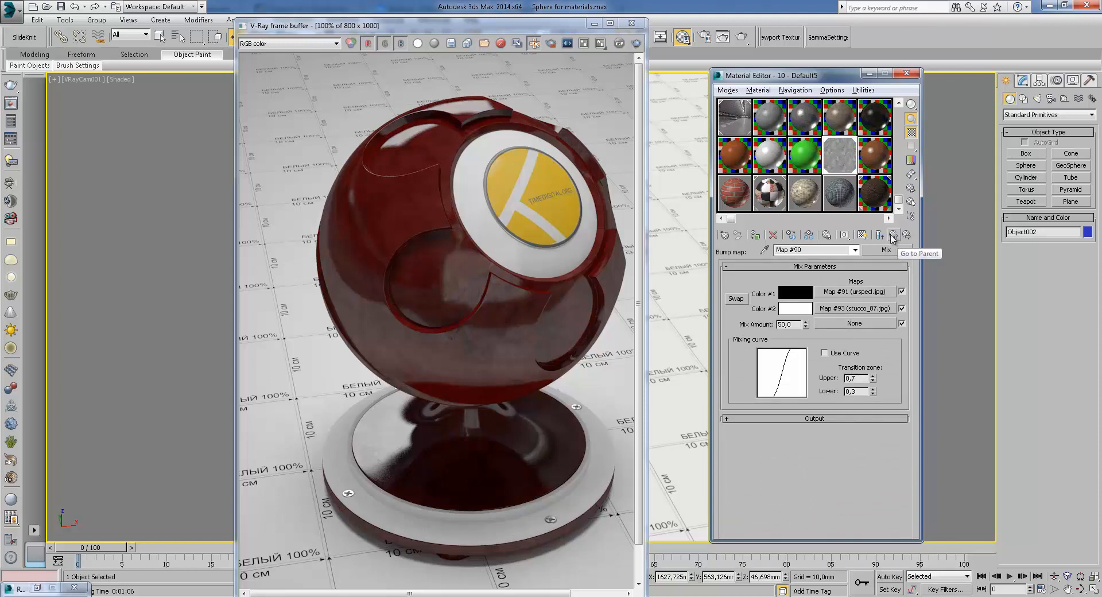
{"action": "left_click", "coordinate": [893, 236]}
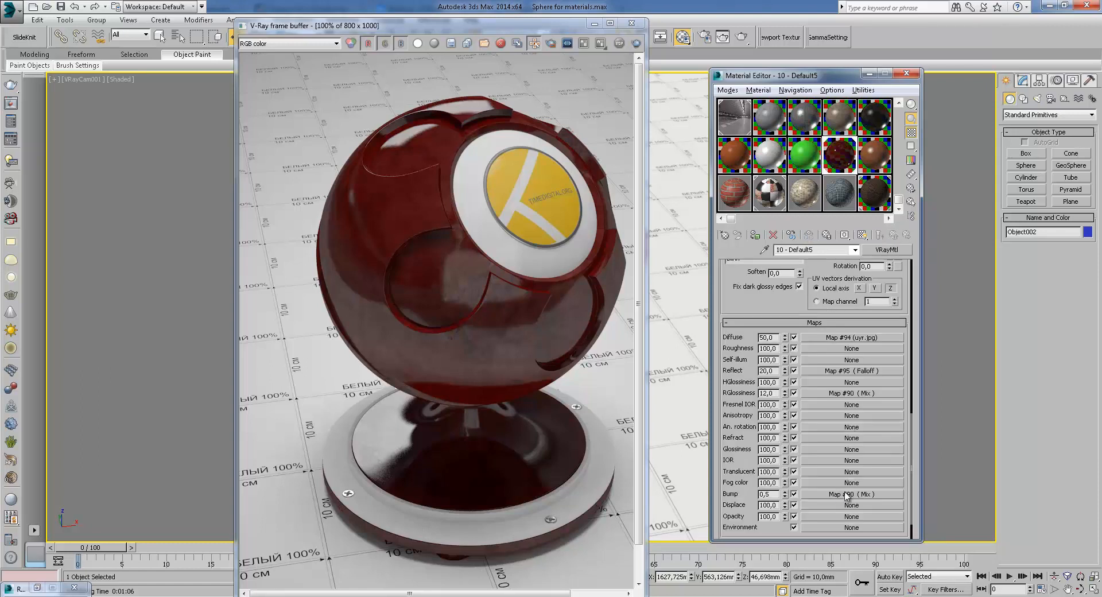
Open the reflection glossiness Mix map and return to the parent material
{"action": "left_click", "coordinate": [863, 393]}
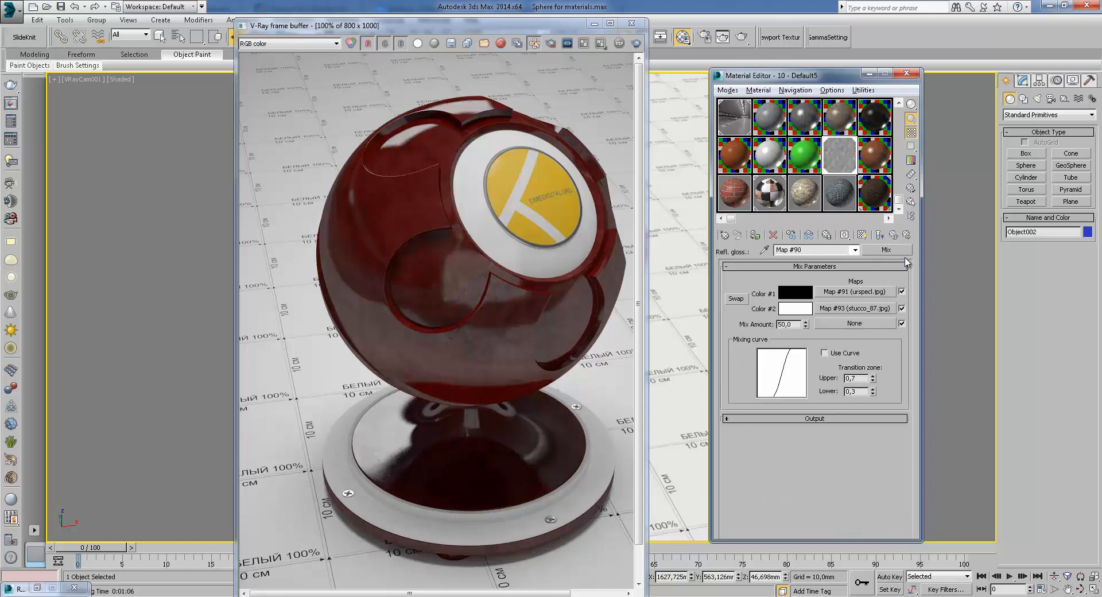
{"action": "left_click", "coordinate": [899, 236]}
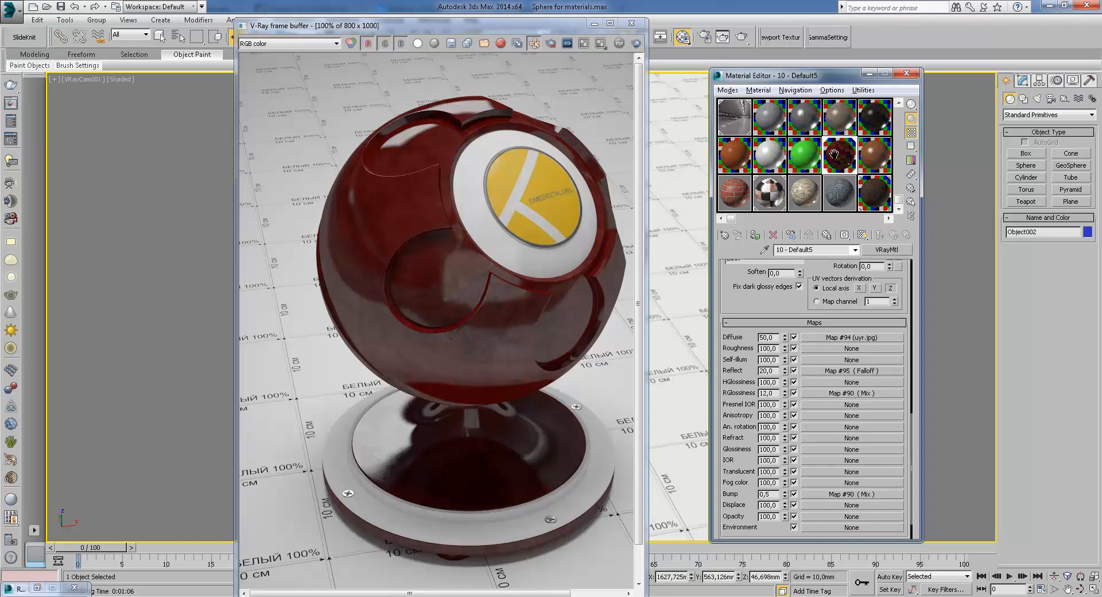
Close the frame buffer and assign the brown stucco material from the sample slots to the selected sphere
{"action": "left_click", "coordinate": [632, 22]}
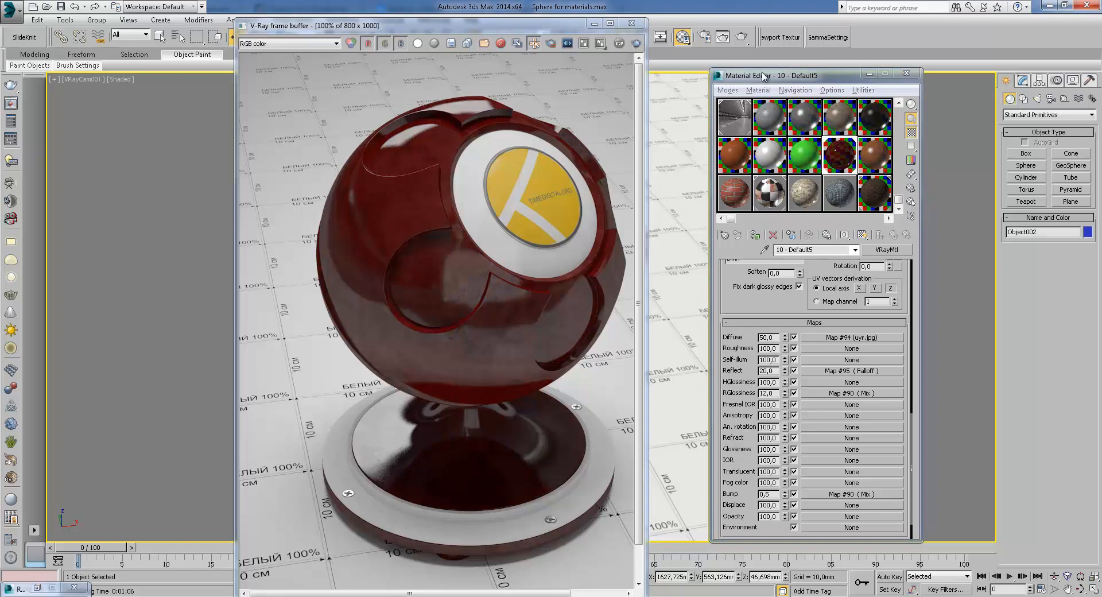
{"action": "left_click", "coordinate": [875, 156]}
{"action": "left_click", "coordinate": [755, 235]}
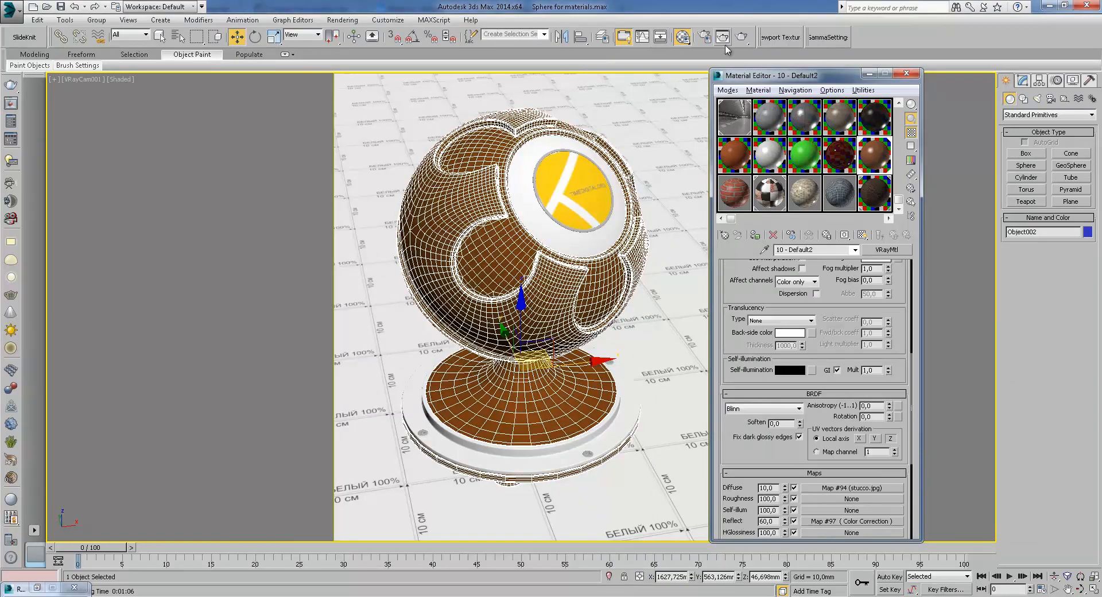
Render the scene and zoom into the rendered sphere in the frame buffer
{"action": "left_click", "coordinate": [742, 38]}
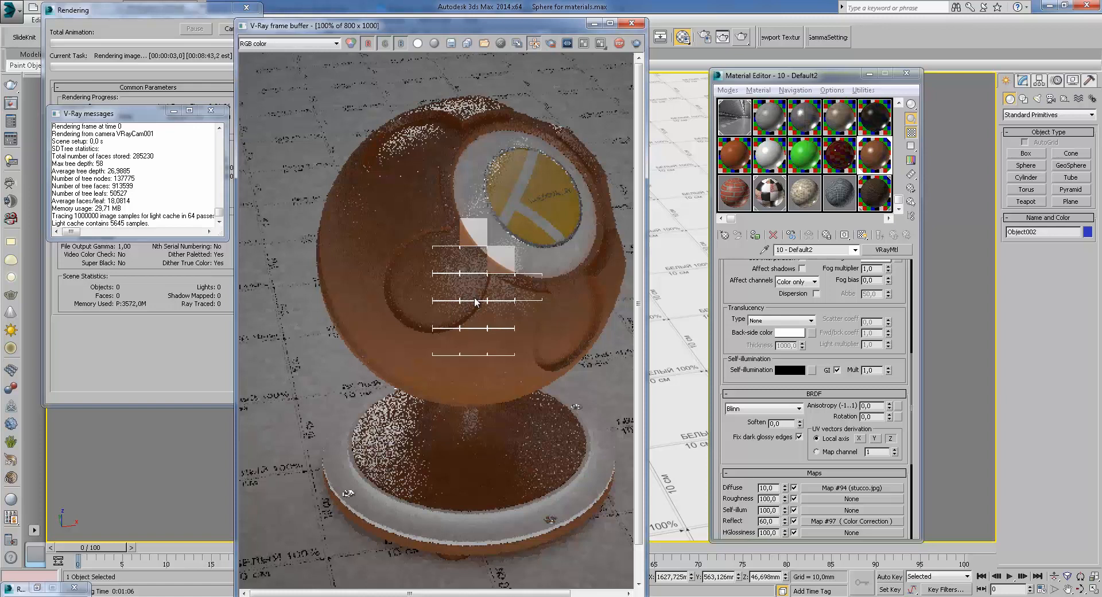
{"action": "scroll", "coordinate": [477, 301], "scroll_direction": "up", "scroll_amount": 1}
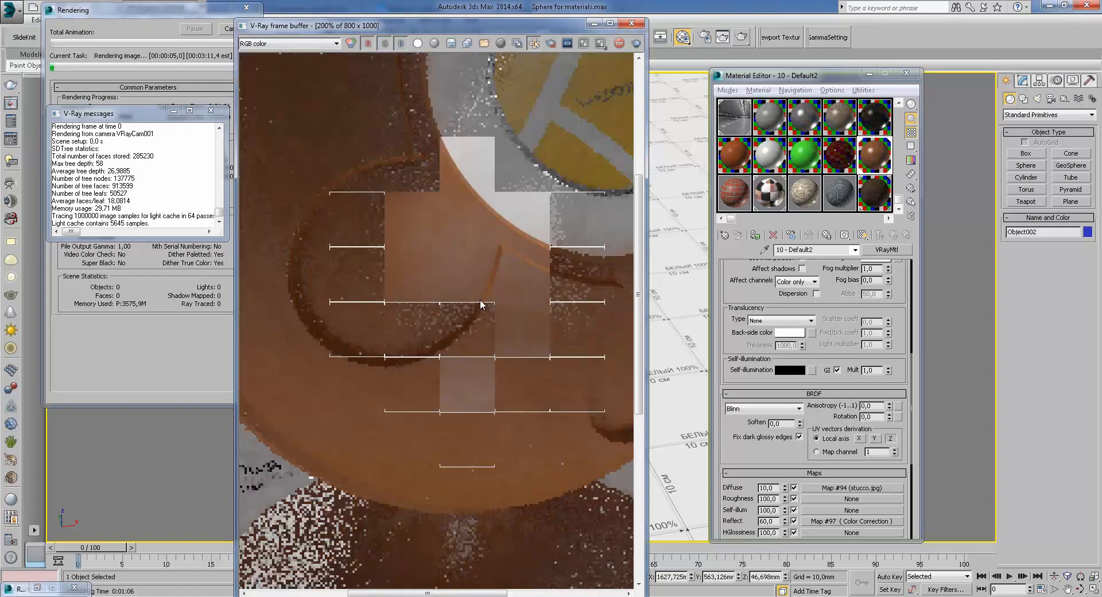
{"action": "middle_click_drag", "start_coordinate": [471, 274], "coordinate": [489, 323]}
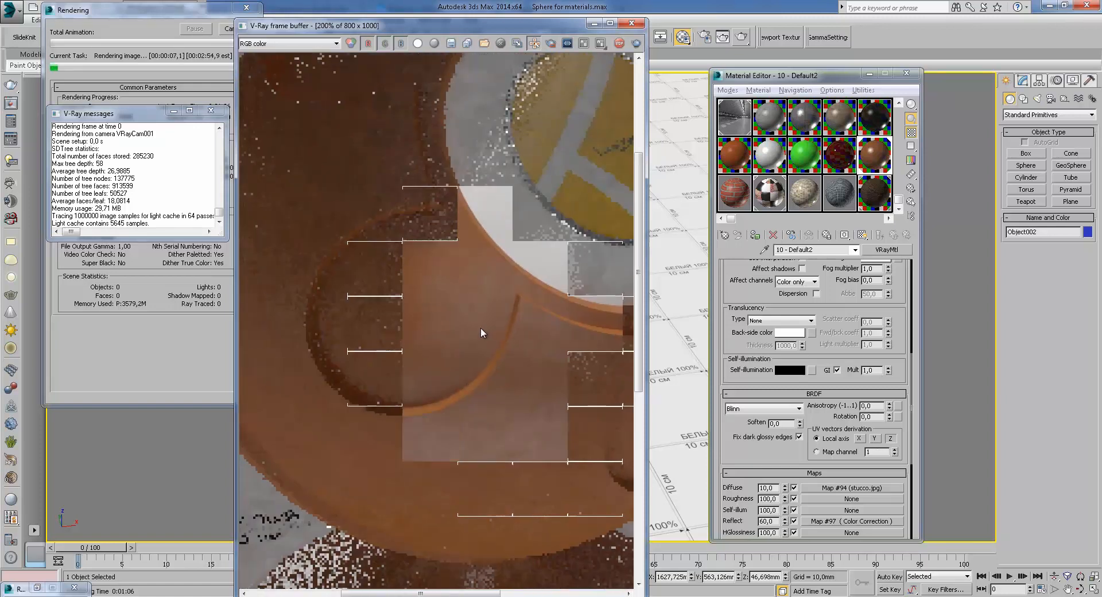
{"action": "middle_click_drag", "start_coordinate": [419, 295], "coordinate": [477, 359]}
Switch the frame buffer to the VRayReflection channel and inspect it up close
{"action": "left_click", "coordinate": [287, 43]}
{"action": "left_click", "coordinate": [266, 76]}
{"action": "scroll", "coordinate": [476, 356], "scroll_direction": "down", "scroll_amount": 1}
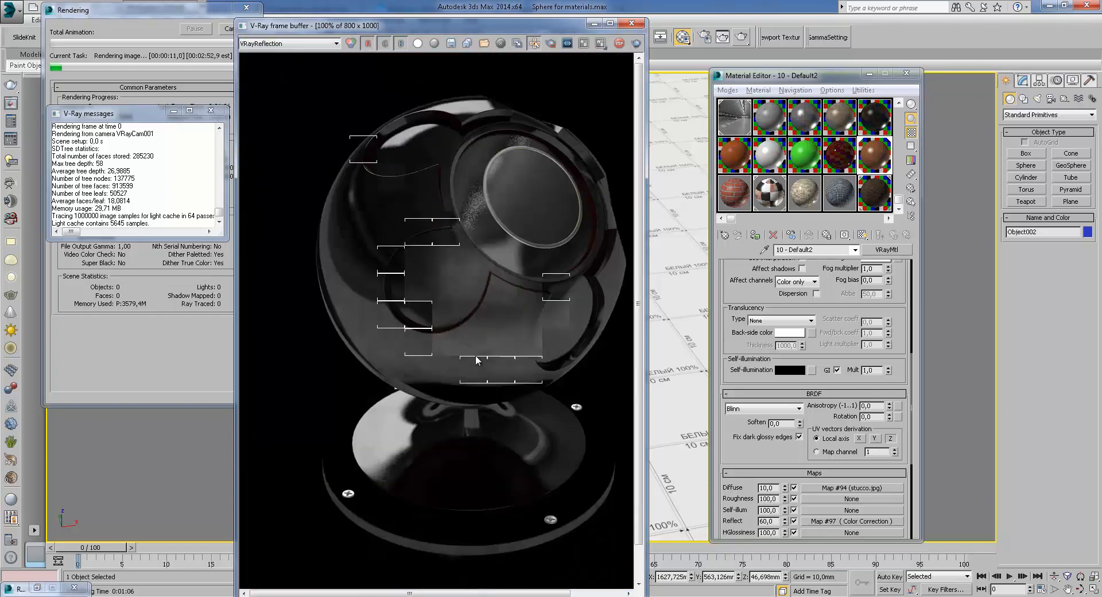
{"action": "scroll", "coordinate": [475, 355], "scroll_direction": "up", "scroll_amount": 1}
{"action": "middle_click_drag", "start_coordinate": [393, 325], "coordinate": [390, 280]}
{"action": "middle_click_drag", "start_coordinate": [581, 332], "coordinate": [402, 340]}
{"action": "middle_click_drag", "start_coordinate": [416, 195], "coordinate": [408, 405]}
{"action": "middle_click_drag", "start_coordinate": [351, 283], "coordinate": [444, 442]}
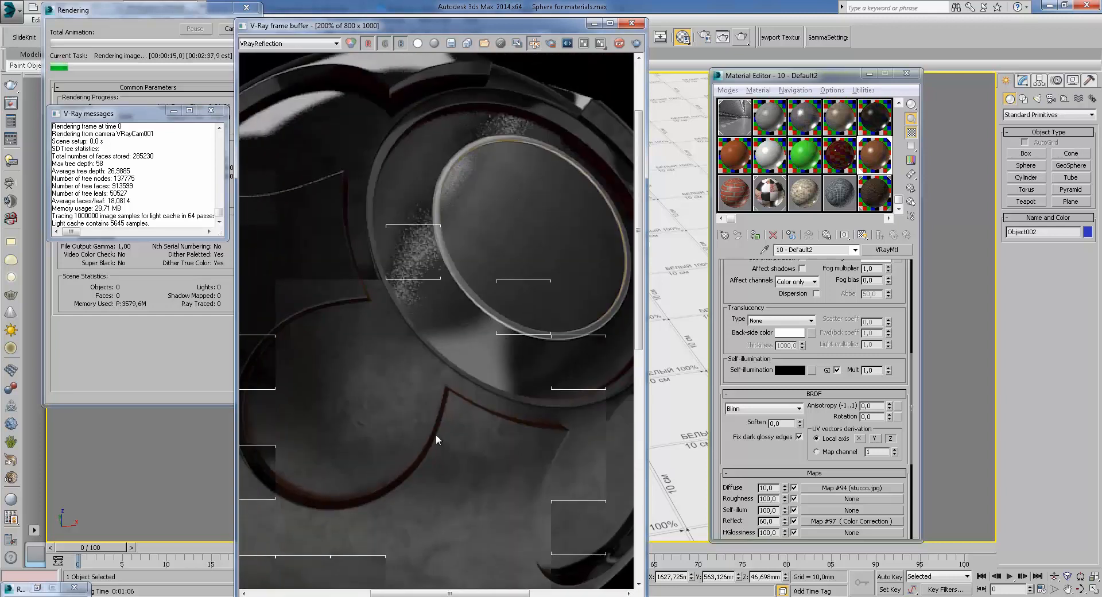
{"action": "scroll", "coordinate": [477, 453], "scroll_direction": "down", "scroll_amount": 3}
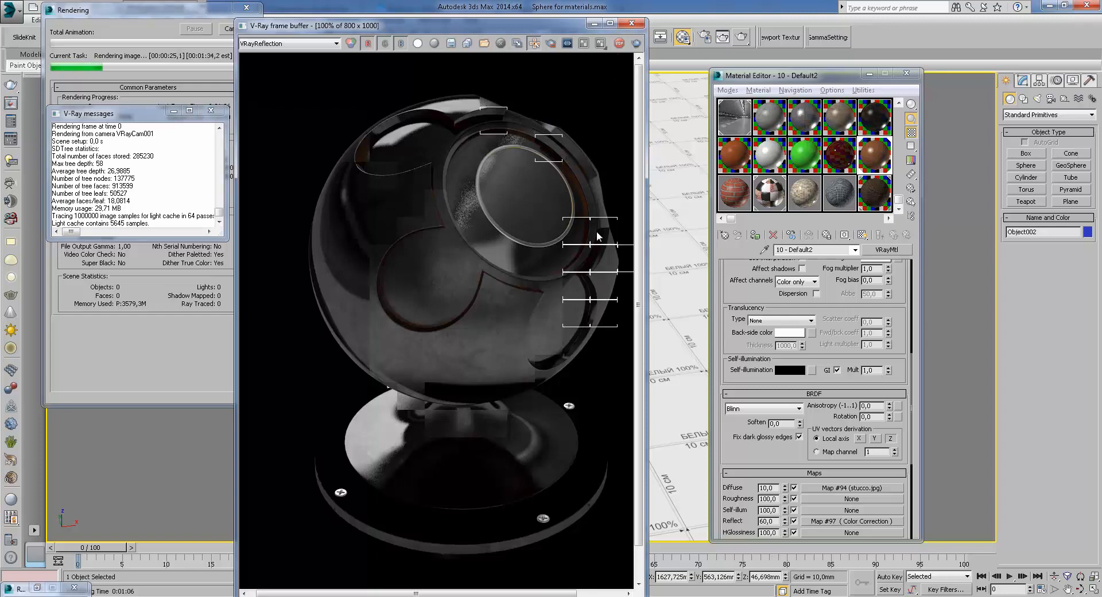
{"action": "scroll", "coordinate": [500, 308], "scroll_direction": "up", "scroll_amount": 2}
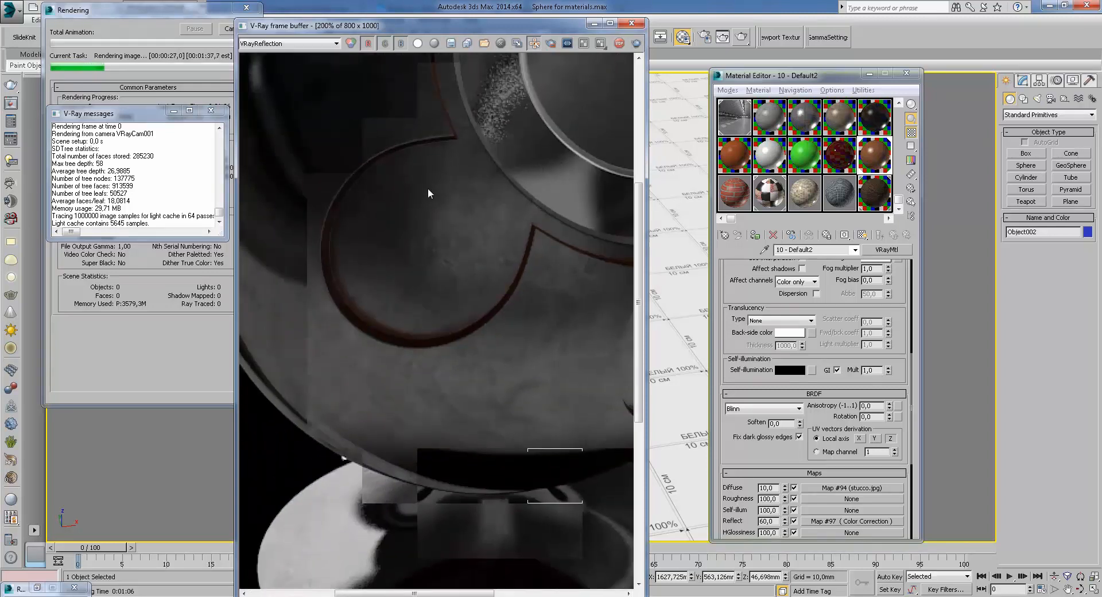
Compare the RGB color and VRayReflection channels of the render, ending on RGB color
{"action": "left_click", "coordinate": [289, 45]}
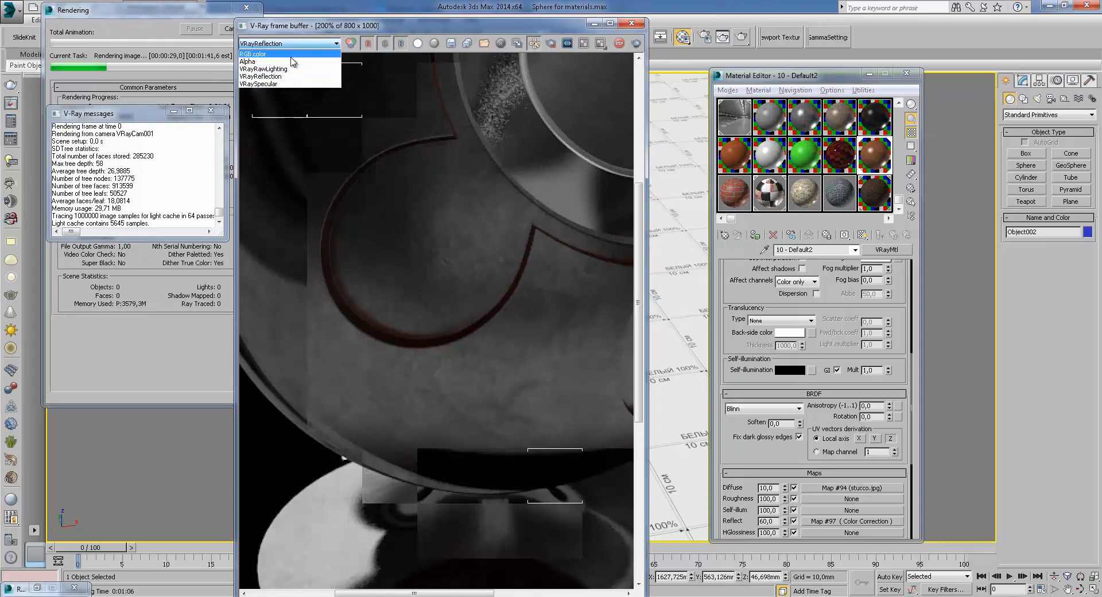
{"action": "left_click", "coordinate": [270, 53]}
{"action": "left_click", "coordinate": [289, 44]}
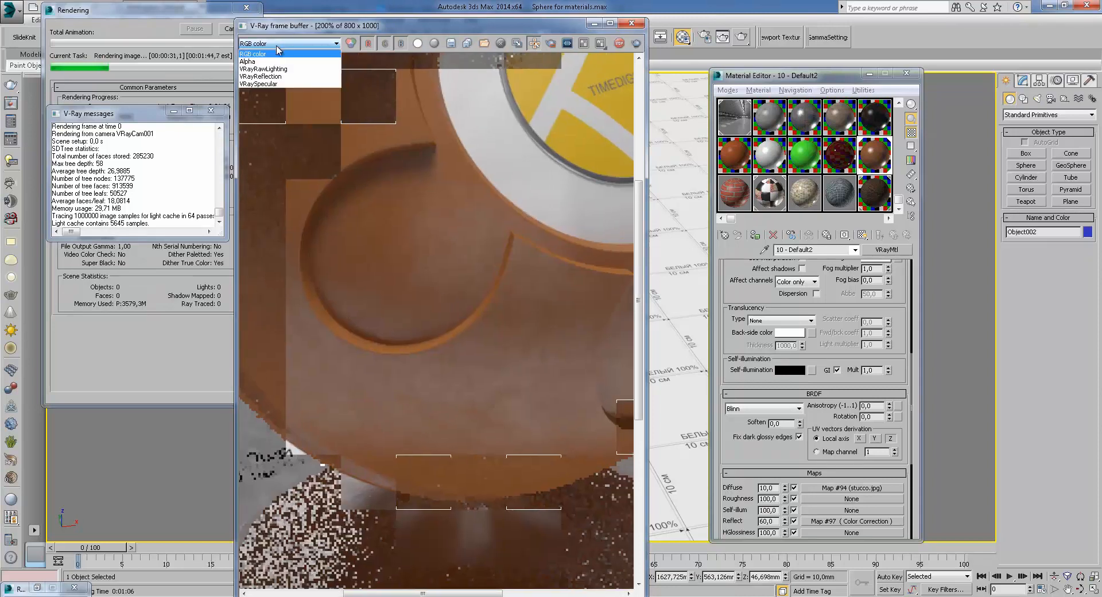
{"action": "left_click", "coordinate": [270, 76]}
{"action": "left_click", "coordinate": [288, 44]}
{"action": "left_click", "coordinate": [269, 53]}
Zoom and pan across the RGB render to examine the sphere's surface and logo
{"action": "scroll", "coordinate": [405, 300], "scroll_direction": "down", "scroll_amount": 2}
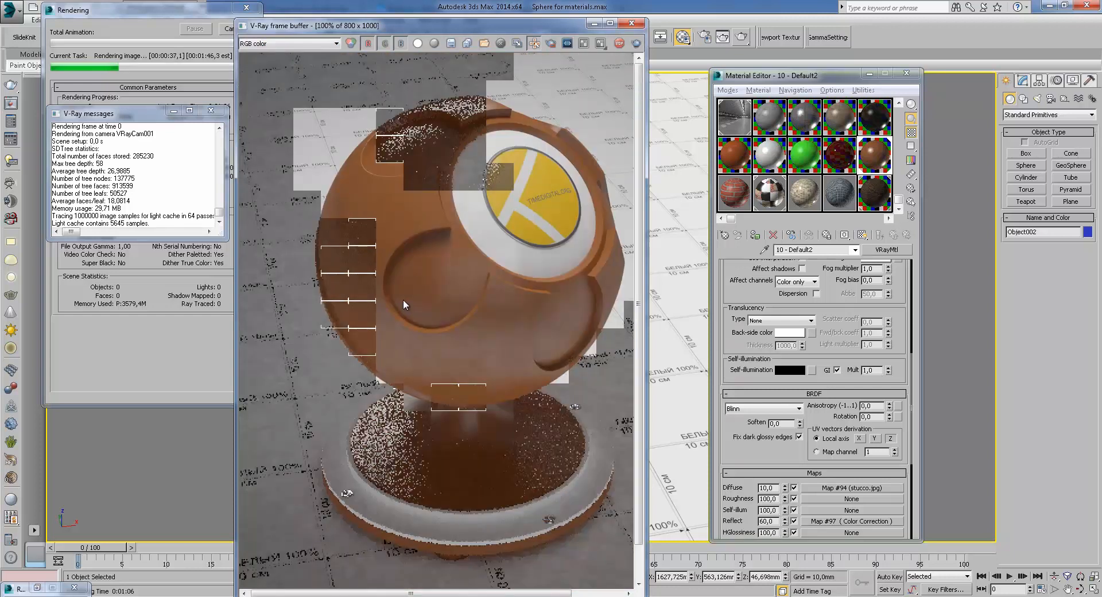
{"action": "scroll", "coordinate": [374, 156], "scroll_direction": "up", "scroll_amount": 1}
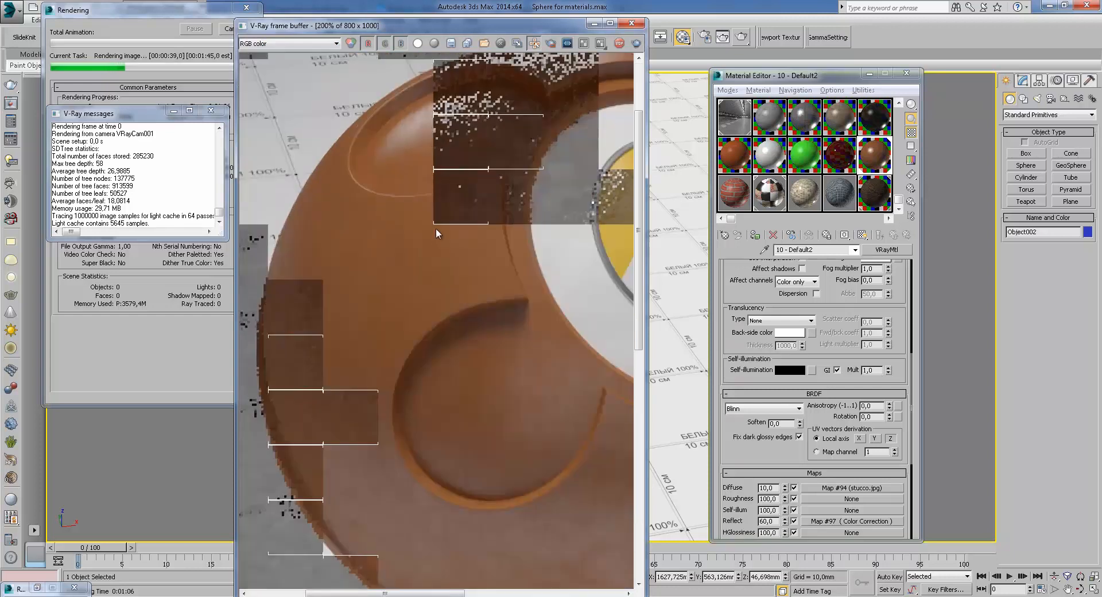
{"action": "middle_click_drag", "start_coordinate": [435, 278], "coordinate": [515, 347]}
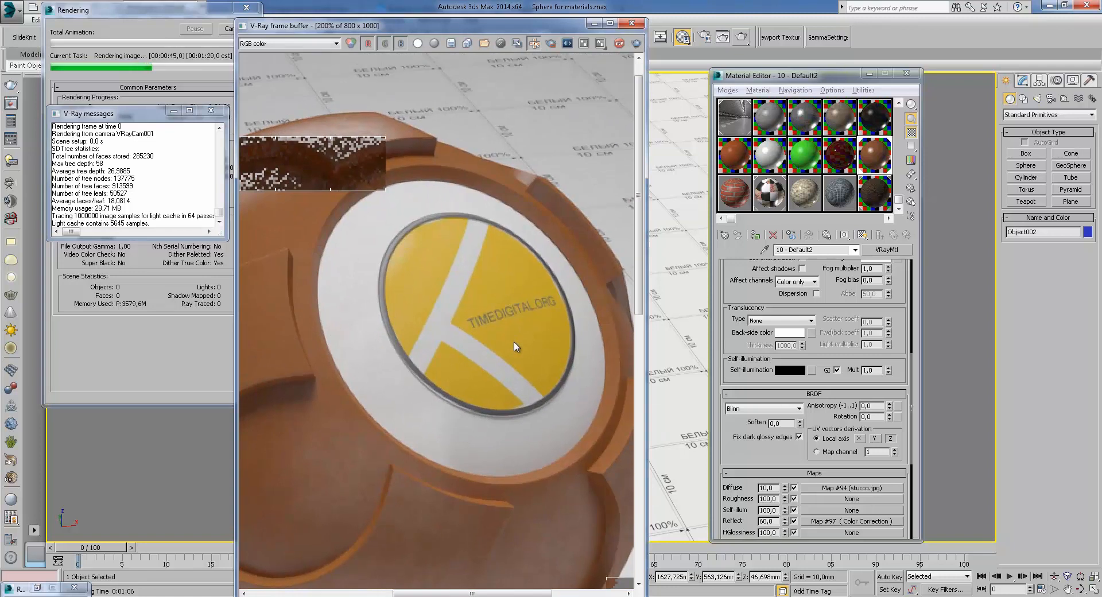
{"action": "middle_click_drag", "start_coordinate": [329, 297], "coordinate": [470, 298]}
{"action": "scroll", "coordinate": [444, 234], "scroll_direction": "down", "scroll_amount": 3}
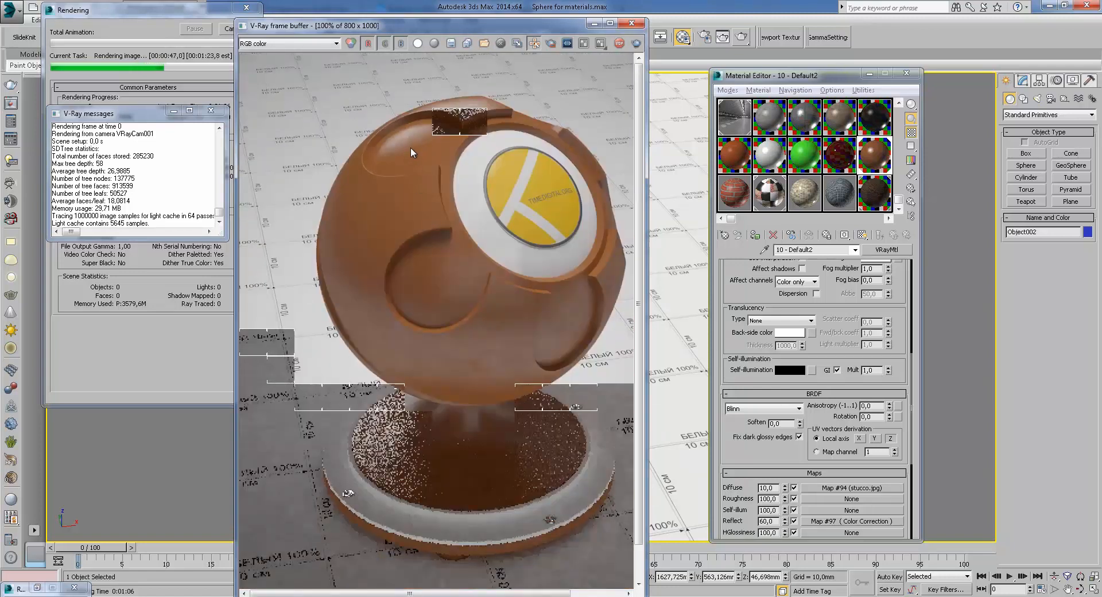
{"action": "scroll", "coordinate": [409, 143], "scroll_direction": "up", "scroll_amount": 3}
{"action": "middle_click_drag", "start_coordinate": [409, 144], "coordinate": [332, 246]}
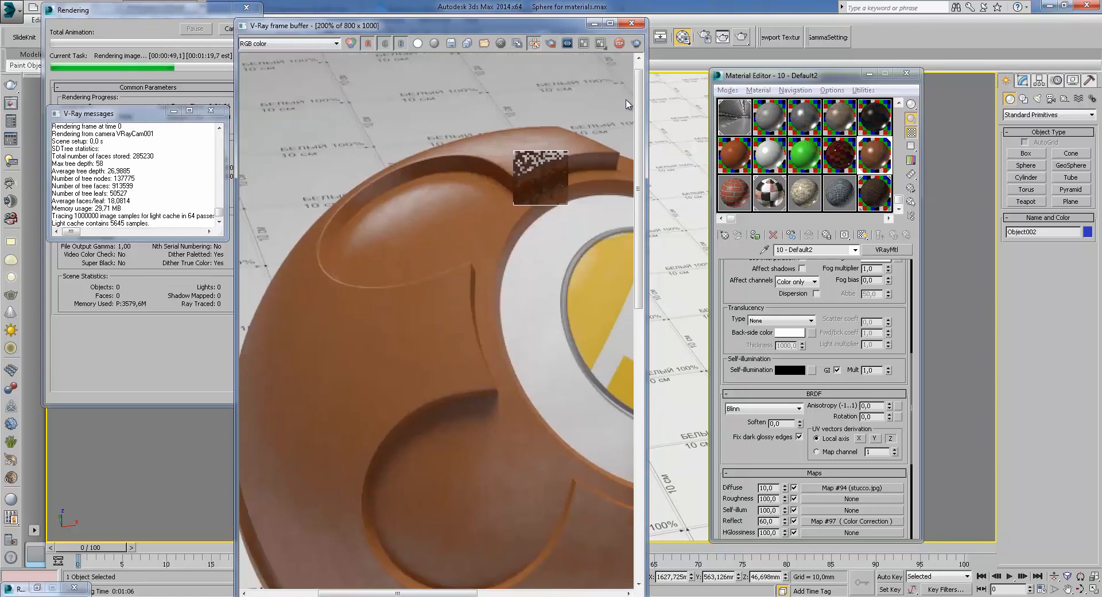
{"action": "middle_click_drag", "start_coordinate": [358, 336], "coordinate": [420, 292]}
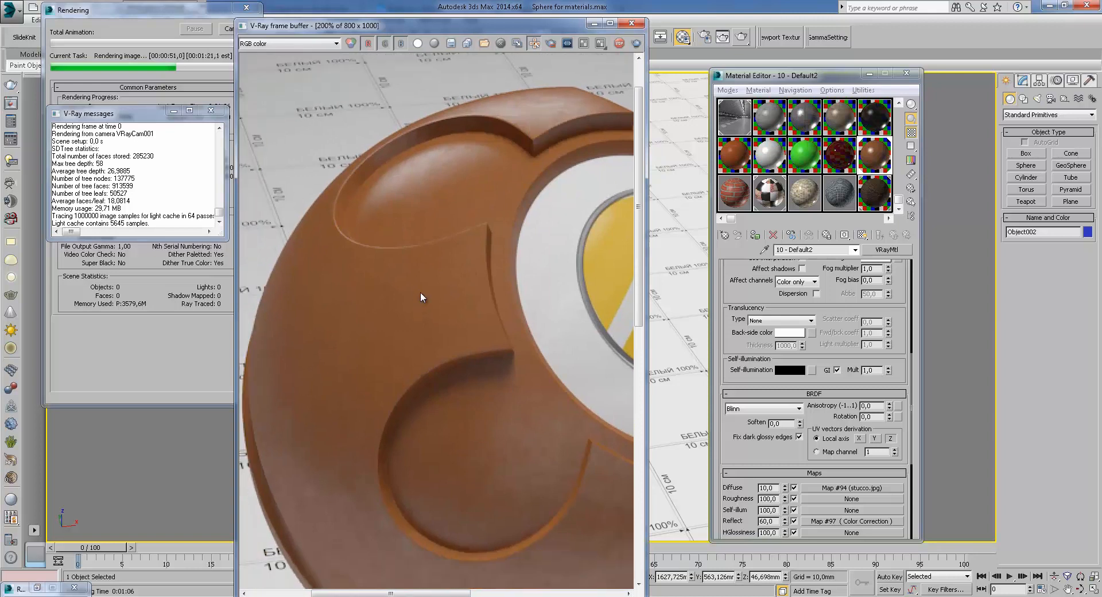
{"action": "scroll", "coordinate": [425, 295], "scroll_direction": "down", "scroll_amount": 2}
{"action": "scroll", "coordinate": [481, 414], "scroll_direction": "up", "scroll_amount": 2}
{"action": "middle_click_drag", "start_coordinate": [481, 427], "coordinate": [481, 404]}
Examine the rendered stand and base at different zoom levels
{"action": "scroll", "coordinate": [482, 405], "scroll_direction": "down", "scroll_amount": 2}
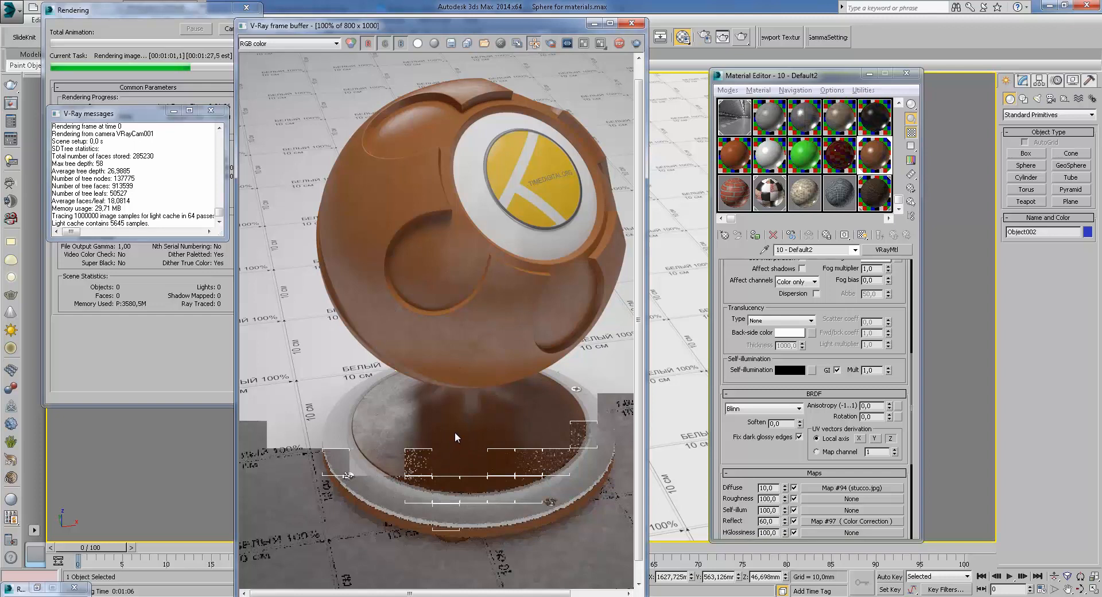
{"action": "scroll", "coordinate": [396, 425], "scroll_direction": "up", "scroll_amount": 2}
{"action": "scroll", "coordinate": [417, 405], "scroll_direction": "down", "scroll_amount": 2}
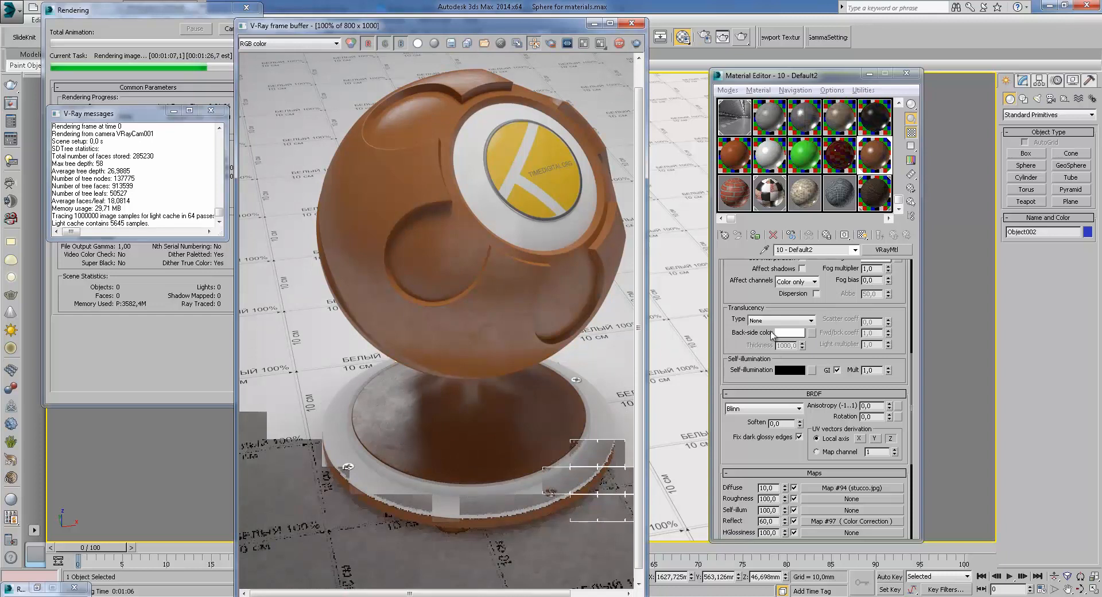
{"action": "scroll", "coordinate": [491, 328], "scroll_direction": "up", "scroll_amount": 2}
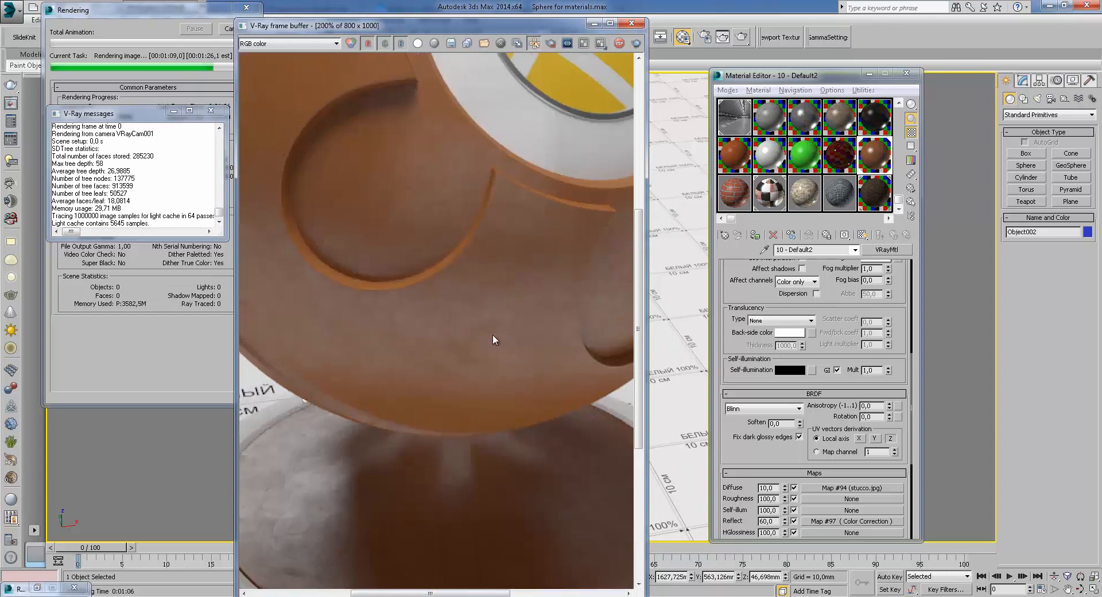
{"action": "scroll", "coordinate": [493, 334], "scroll_direction": "down", "scroll_amount": 2}
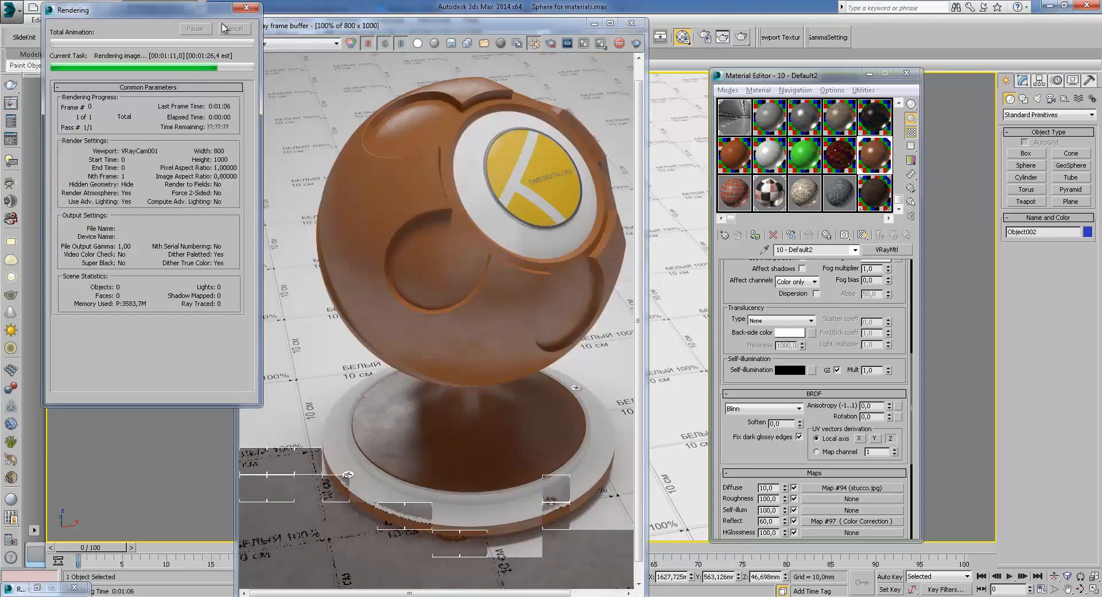
{"action": "scroll", "coordinate": [839, 301], "scroll_direction": "up", "scroll_amount": 1}
Scroll through the material's reflection parameters and down to its maps list
{"action": "scroll", "coordinate": [839, 302], "scroll_direction": "up", "scroll_amount": 6}
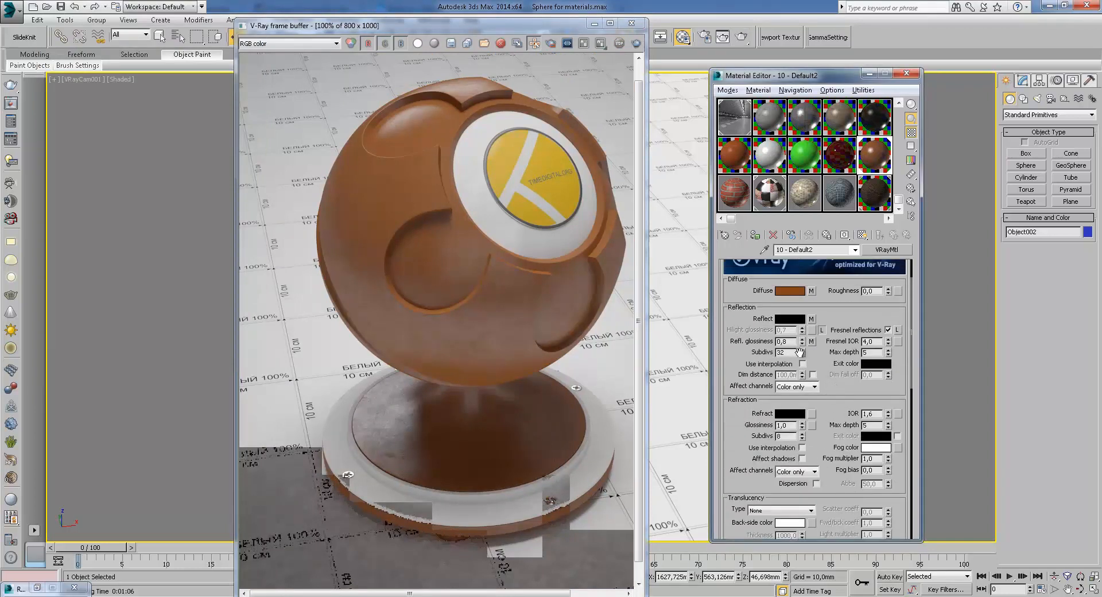
{"action": "double_click", "coordinate": [792, 341]}
{"action": "left_click", "coordinate": [816, 472]}
{"action": "left_click", "coordinate": [830, 451]}
{"action": "scroll", "coordinate": [831, 451], "scroll_direction": "down", "scroll_amount": 9}
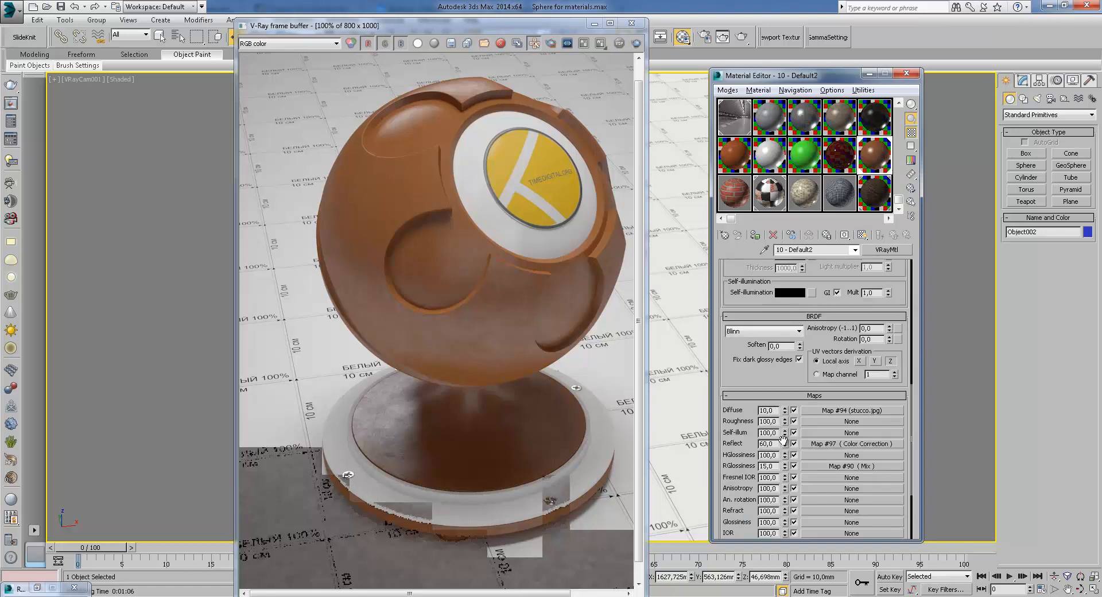
Open the reflect Color Correction map, inspect its settings, and return to the material
{"action": "left_click", "coordinate": [828, 446]}
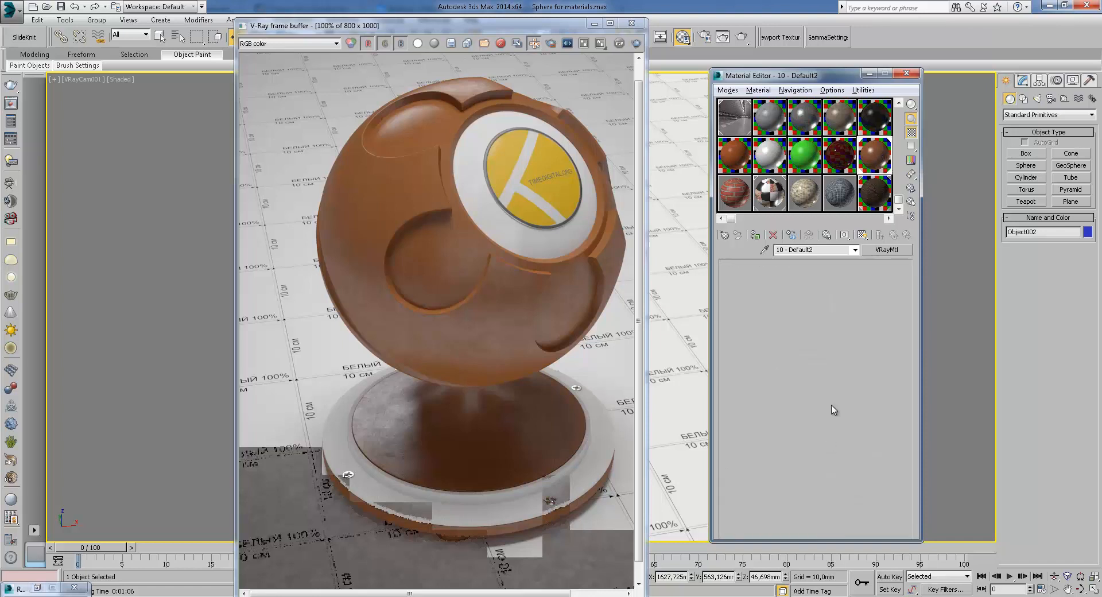
{"action": "double_click", "coordinate": [872, 156]}
{"action": "left_click", "coordinate": [646, 97]}
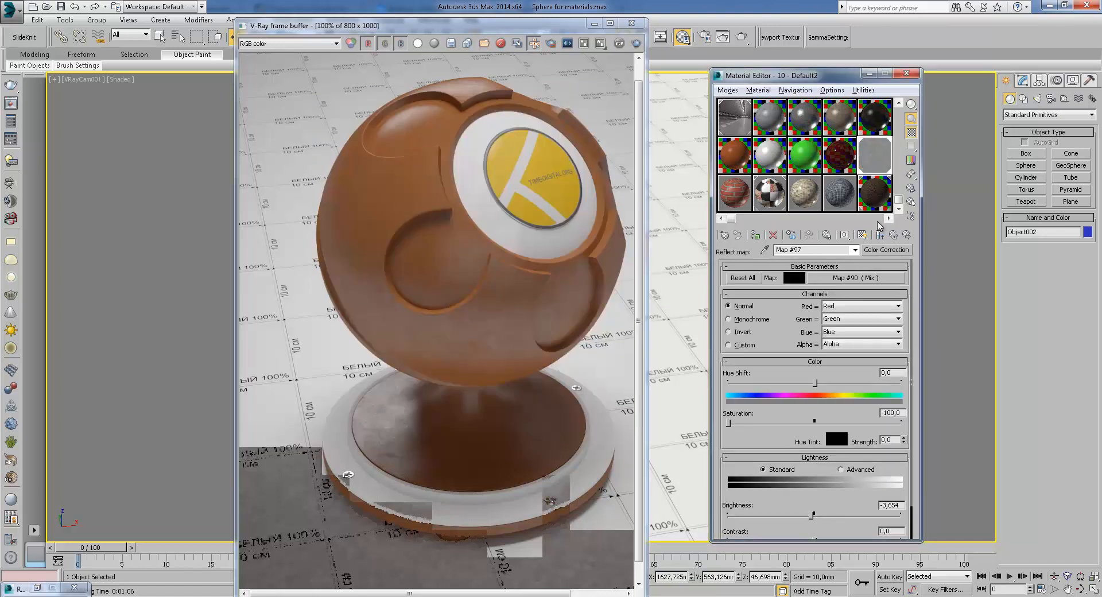
{"action": "left_click", "coordinate": [898, 236]}
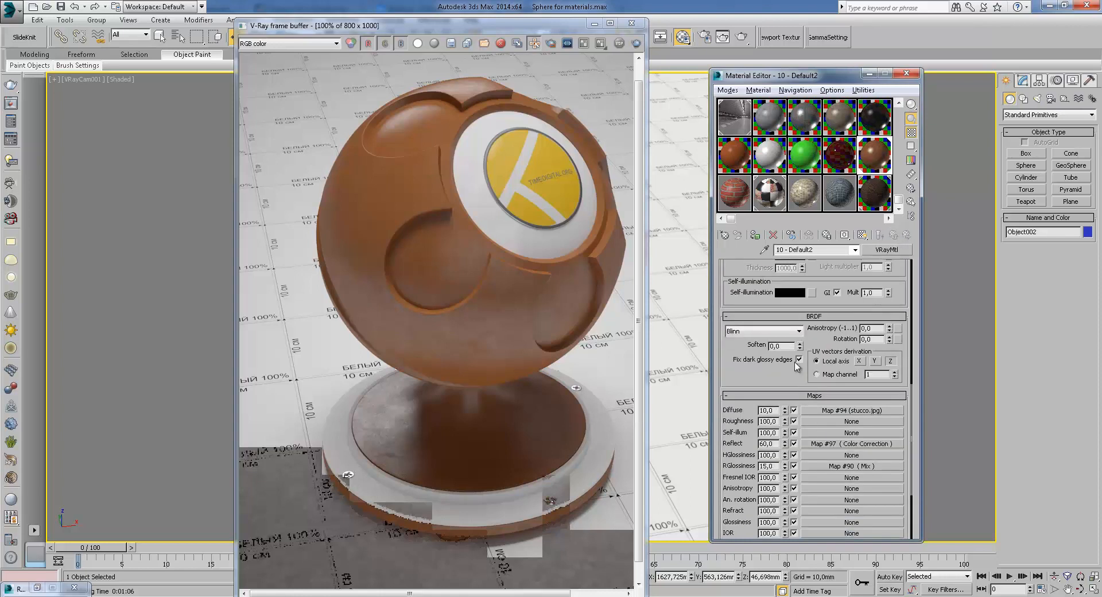
View the reflection glossiness Mix map with stucco2.jpg and url.jpg, then open the bump Mix map
{"action": "left_click", "coordinate": [822, 466]}
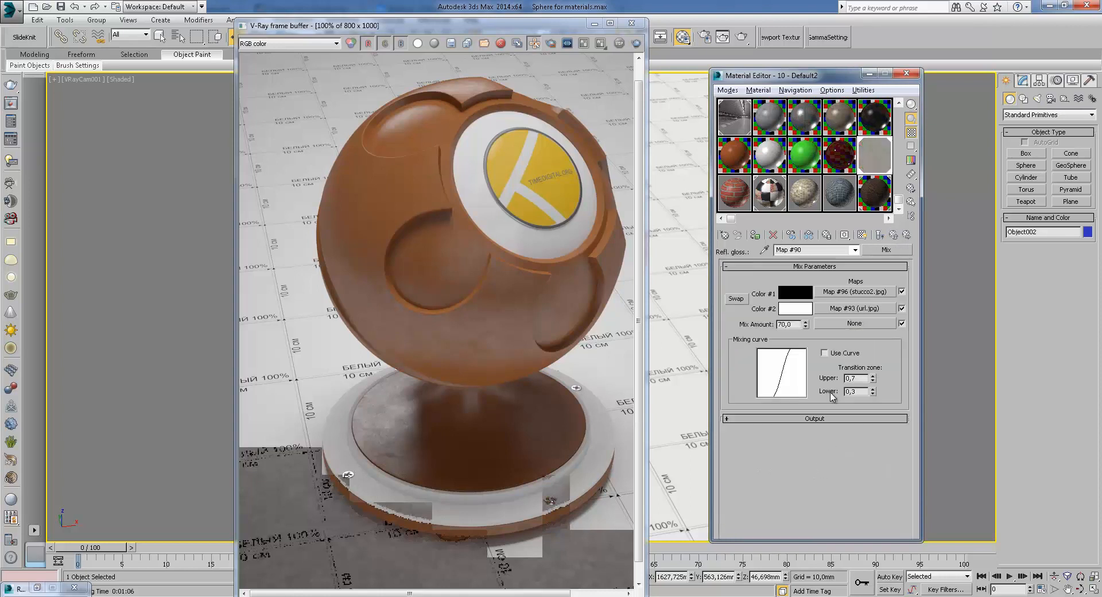
{"action": "left_click", "coordinate": [894, 236]}
{"action": "left_click_drag", "start_coordinate": [789, 376], "coordinate": [790, 287]}
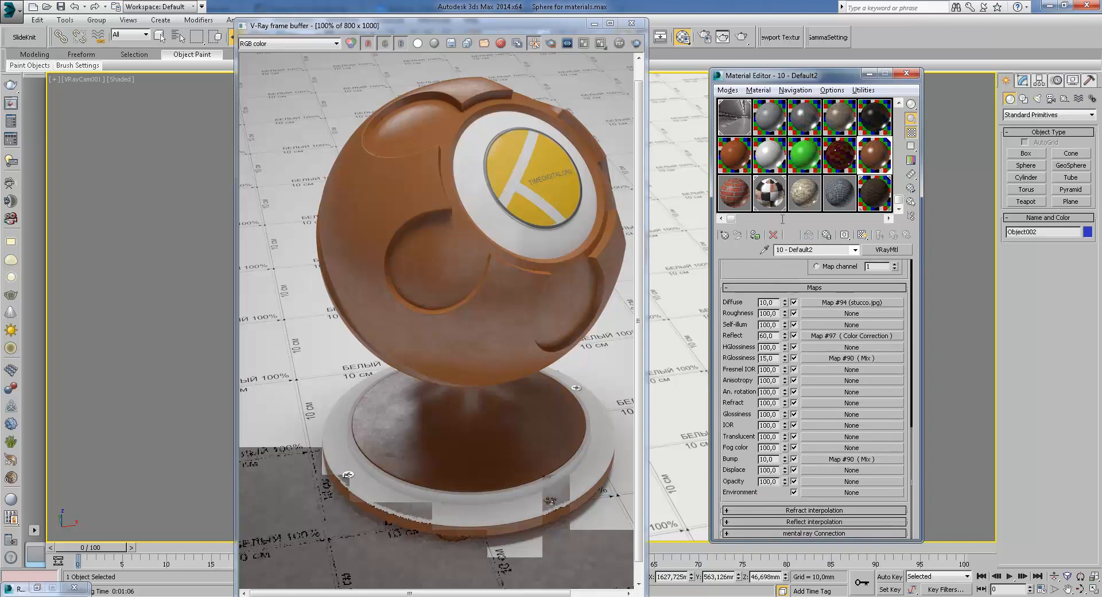
{"action": "left_click", "coordinate": [842, 459]}
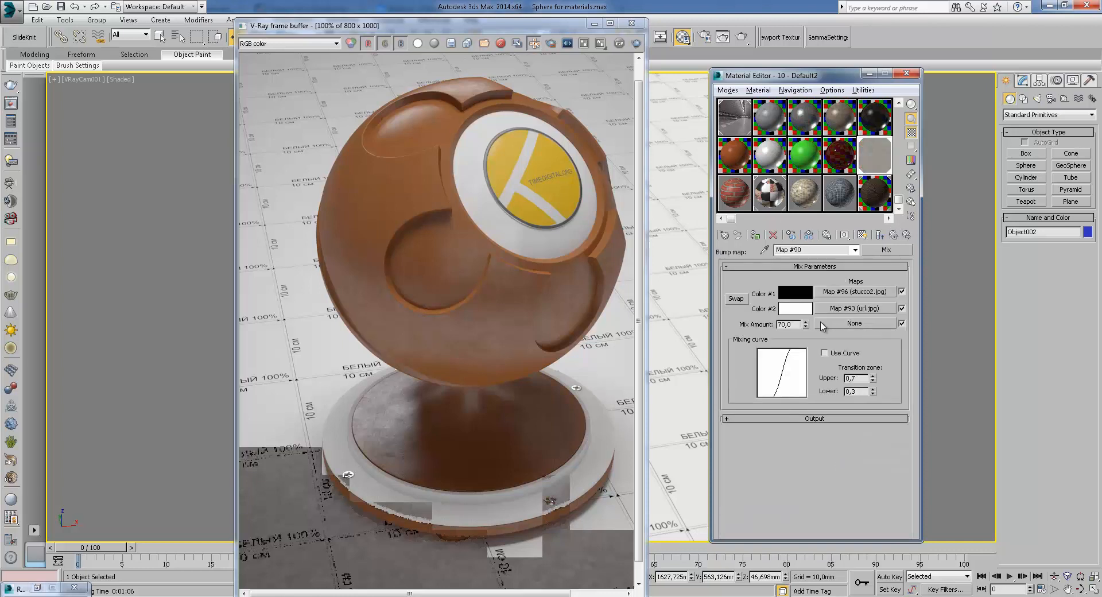
Inspect the render's VRayReflection channel up close, switch back to RGB color, and return to the material
{"action": "left_click", "coordinate": [307, 46]}
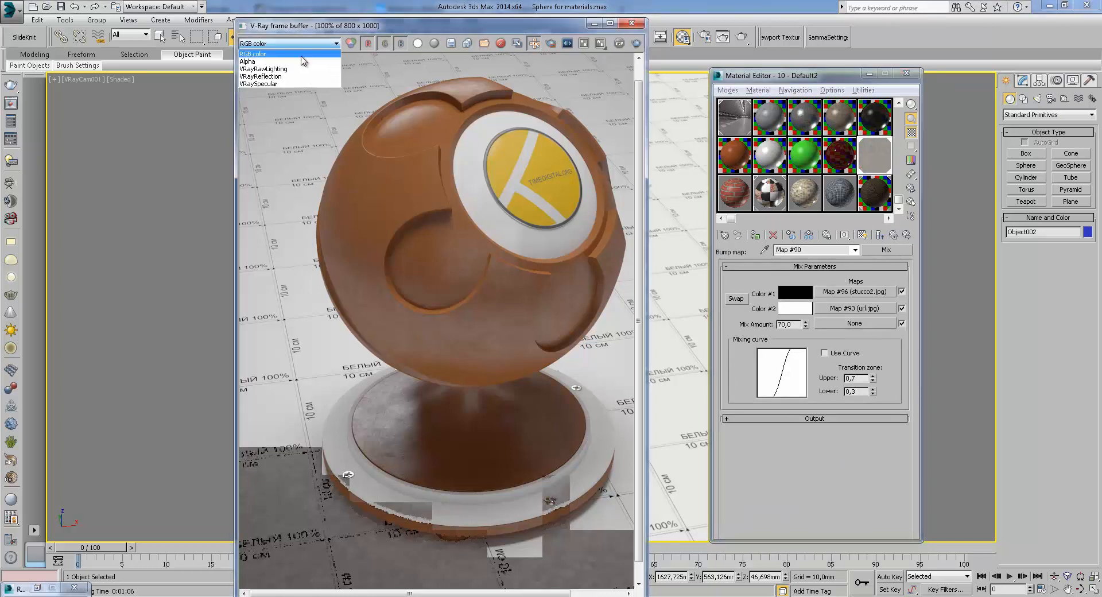
{"action": "left_click", "coordinate": [297, 56]}
{"action": "left_click", "coordinate": [297, 47]}
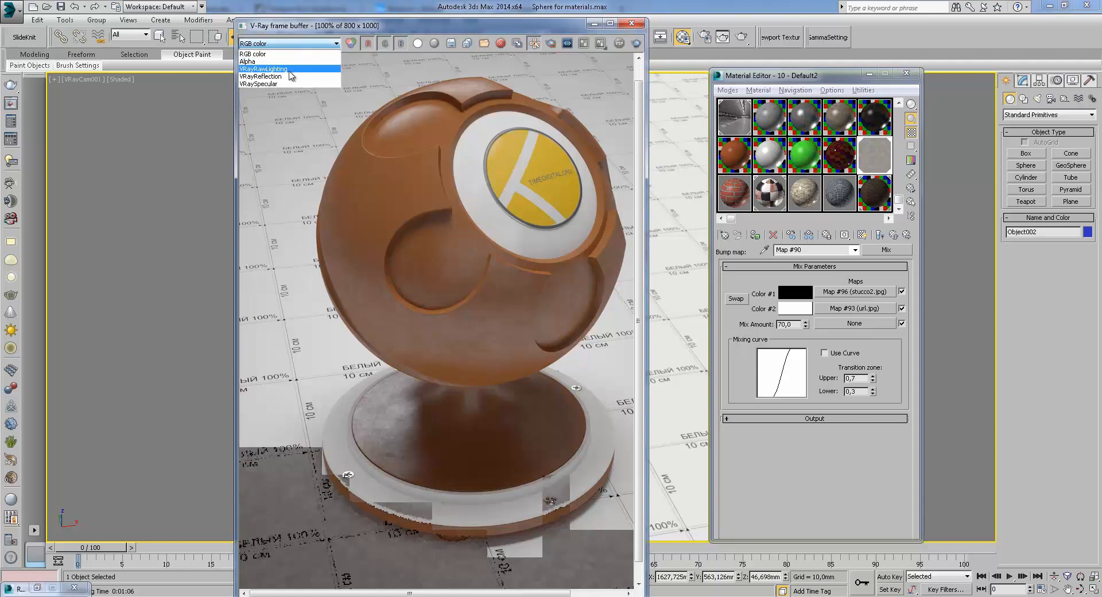
{"action": "left_click", "coordinate": [291, 74]}
{"action": "middle_click_drag", "start_coordinate": [450, 393], "coordinate": [442, 463]}
{"action": "scroll", "coordinate": [442, 352], "scroll_direction": "up", "scroll_amount": 1}
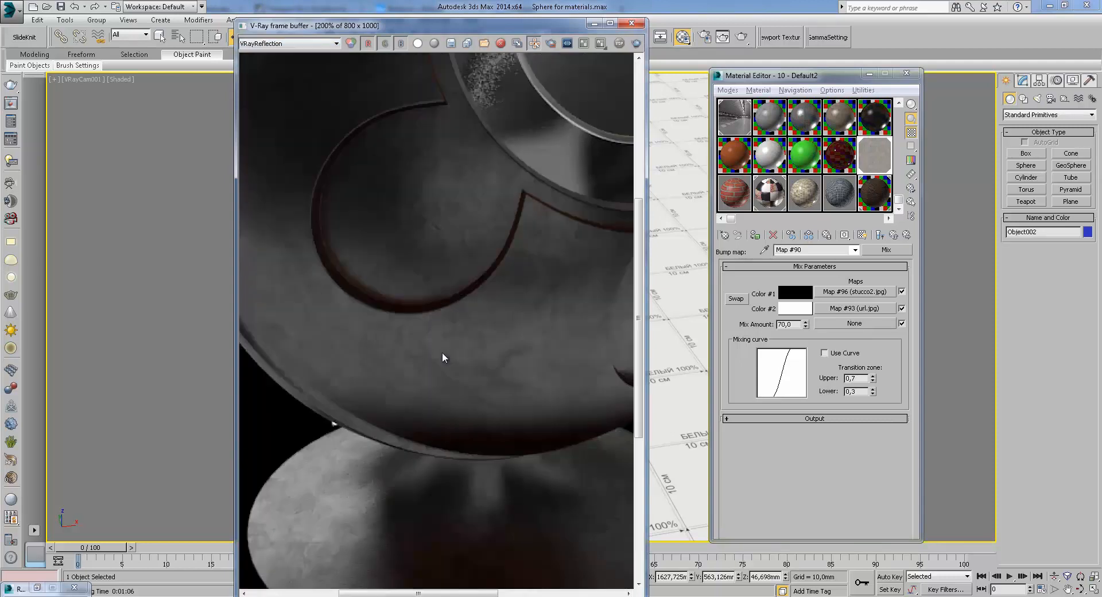
{"action": "middle_click_drag", "start_coordinate": [442, 352], "coordinate": [391, 429]}
{"action": "scroll", "coordinate": [392, 428], "scroll_direction": "down", "scroll_amount": 1}
{"action": "left_click", "coordinate": [304, 44]}
{"action": "left_click", "coordinate": [271, 53]}
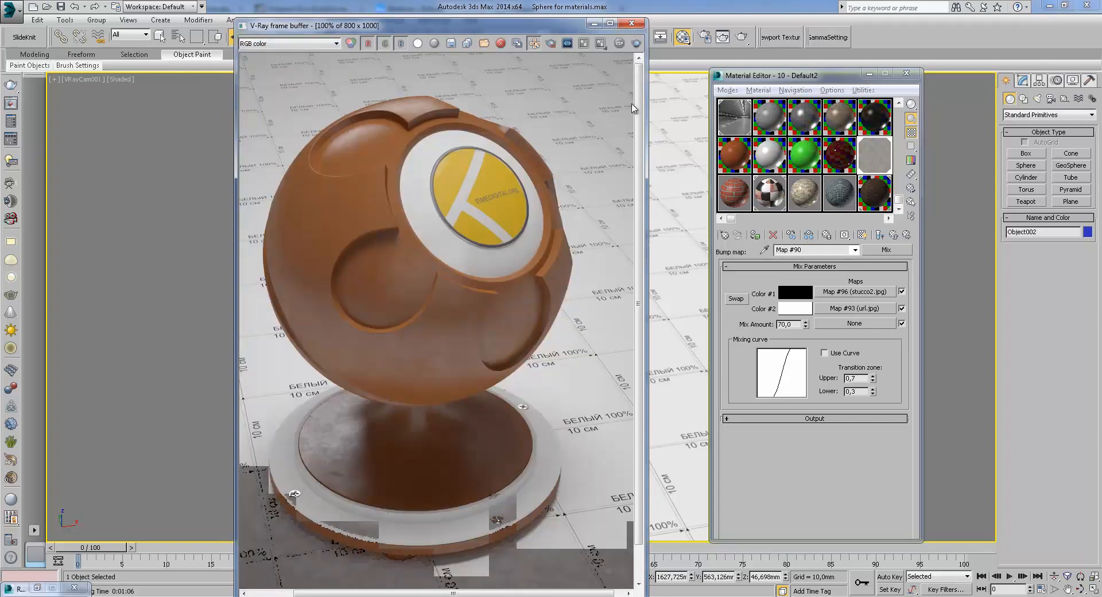
{"action": "left_click", "coordinate": [893, 236]}
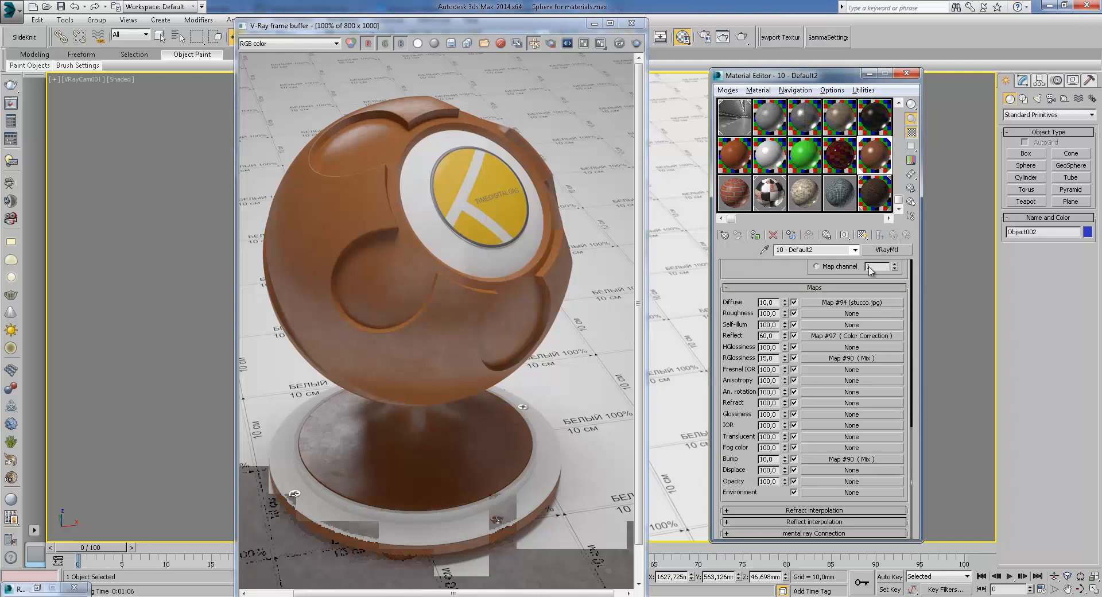
Open the 13 - Default material slot to inspect its maps, then close the frame buffer window
{"action": "left_click_drag", "start_coordinate": [775, 277], "coordinate": [763, 476]}
{"action": "scroll", "coordinate": [800, 276], "scroll_direction": "down", "scroll_amount": 6}
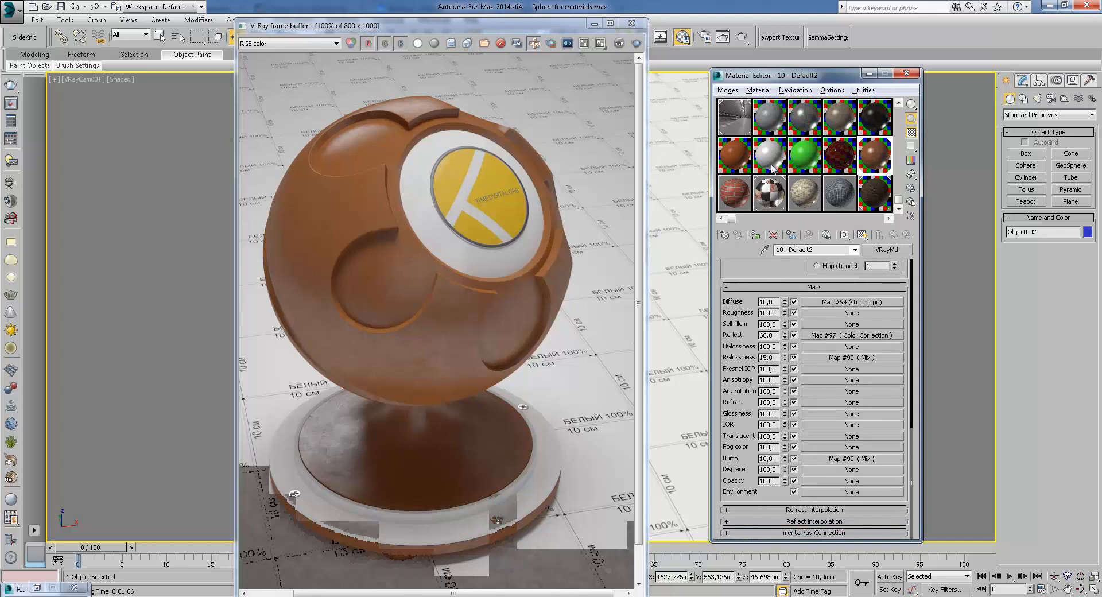
{"action": "left_click", "coordinate": [745, 197]}
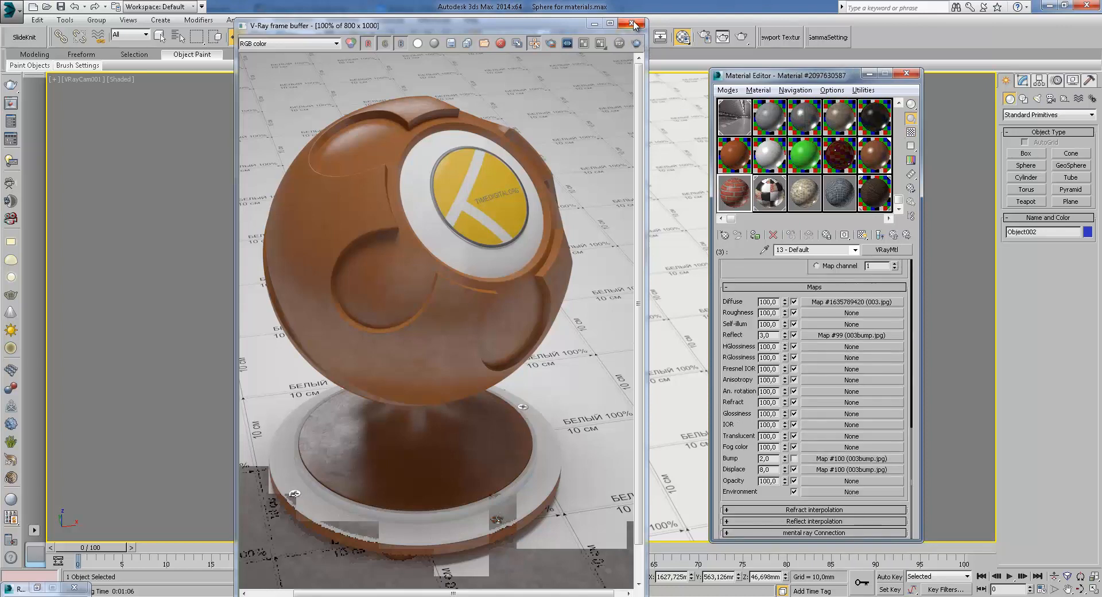
{"action": "left_click", "coordinate": [633, 23]}
Select the tiled 21 - Default material, assign it to the sphere, and render the scene
{"action": "left_click", "coordinate": [807, 198]}
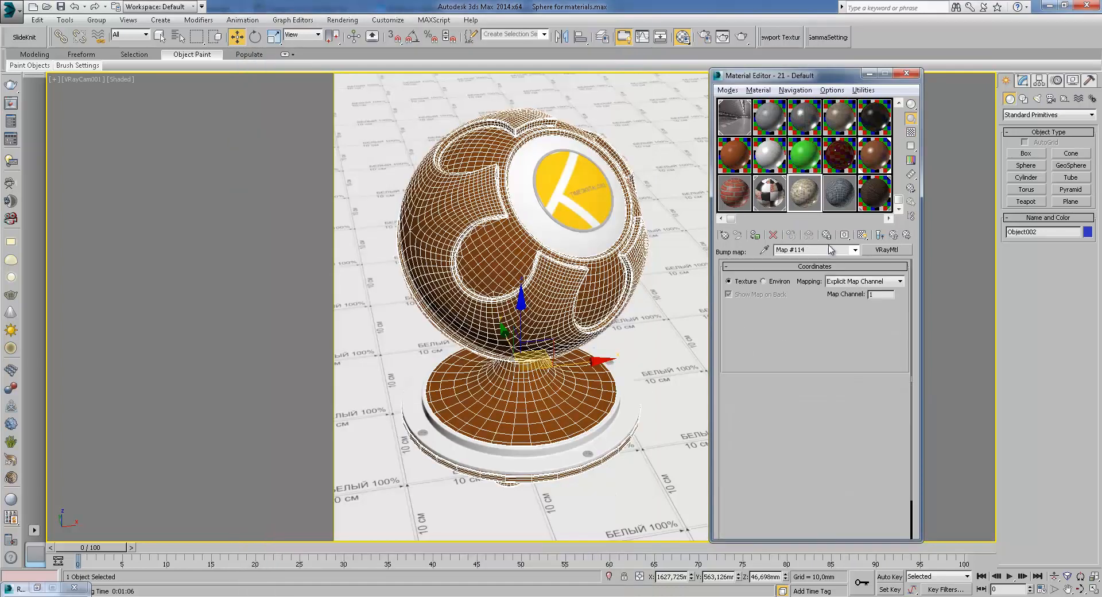
{"action": "left_click", "coordinate": [756, 235]}
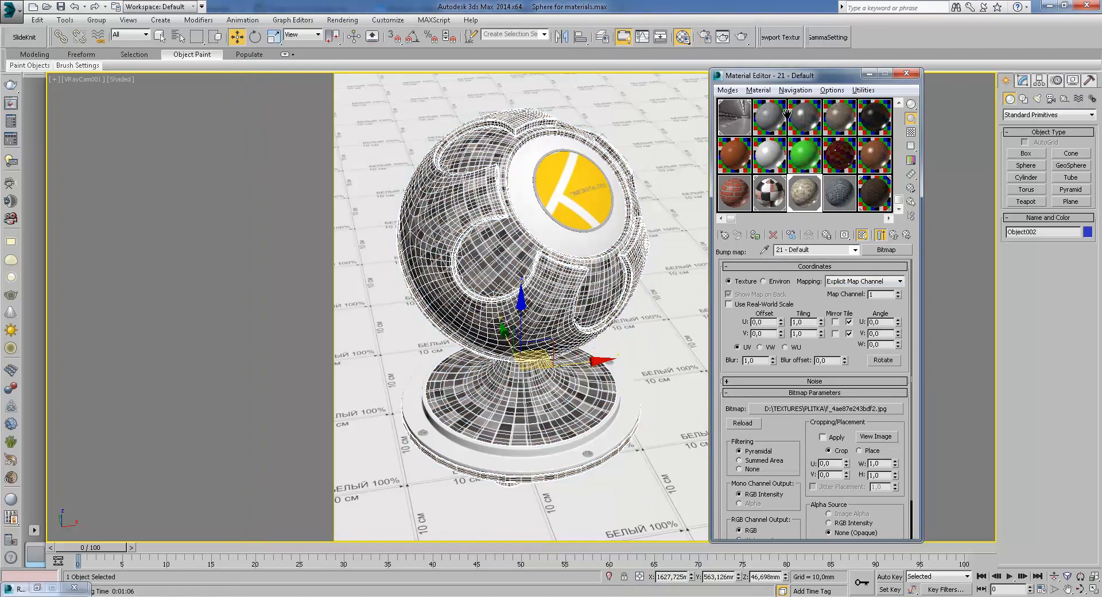
{"action": "left_click", "coordinate": [742, 37]}
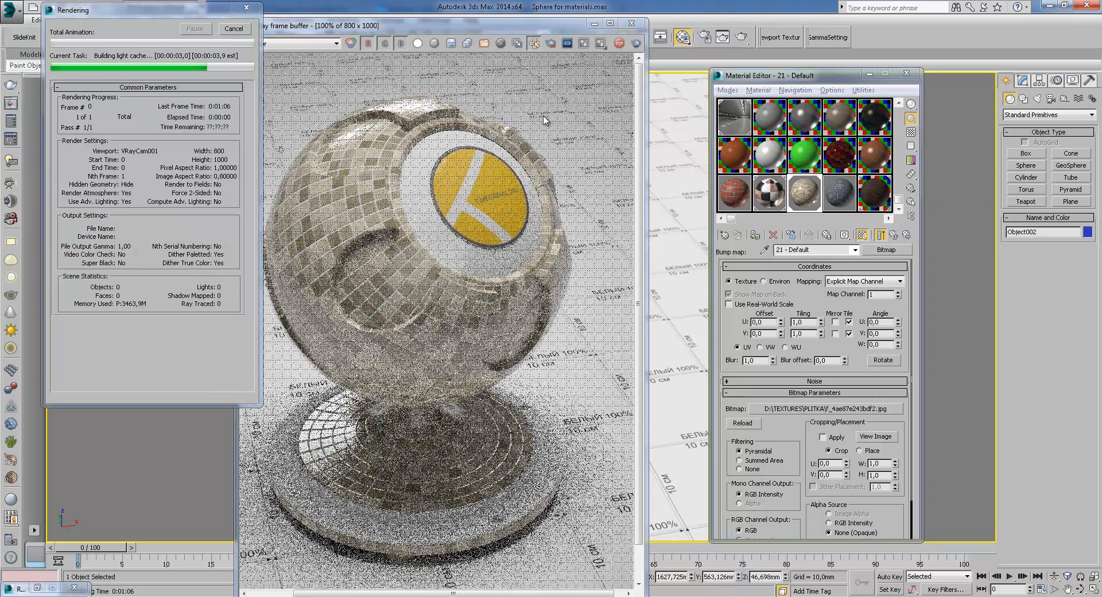
Return to the 21 - Default material's top level and review its maps list
{"action": "left_click", "coordinate": [895, 235]}
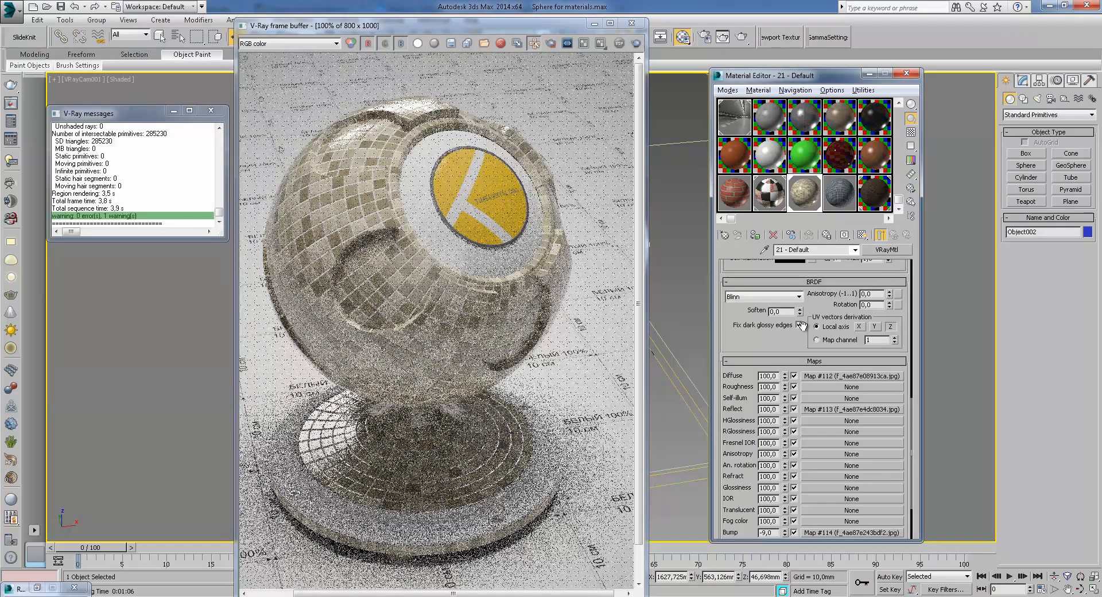
{"action": "scroll", "coordinate": [792, 308], "scroll_direction": "down", "scroll_amount": 2}
{"action": "left_click", "coordinate": [675, 39]}
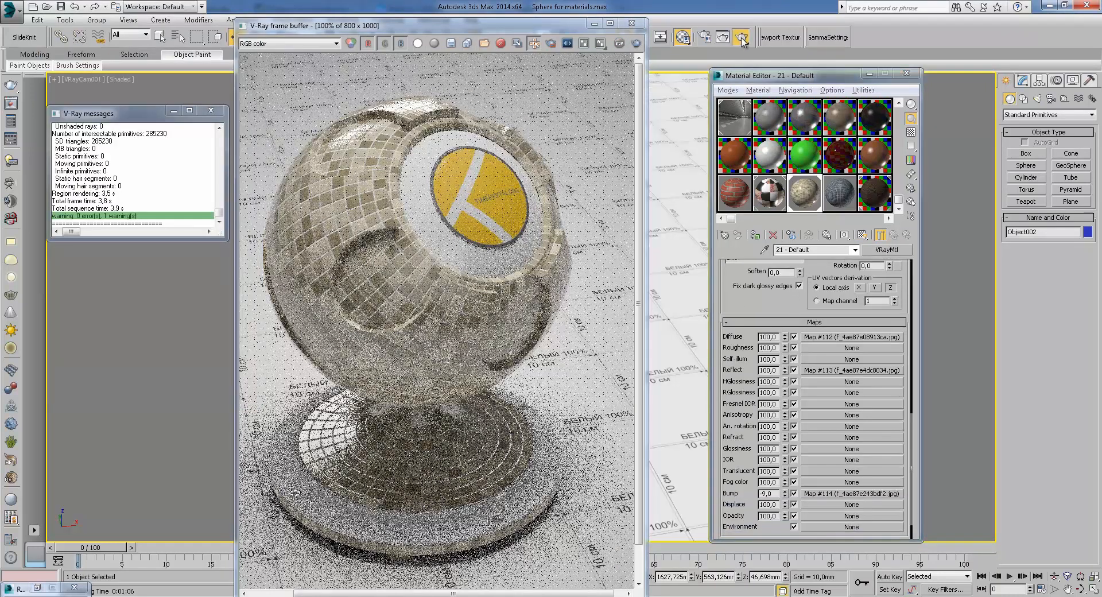
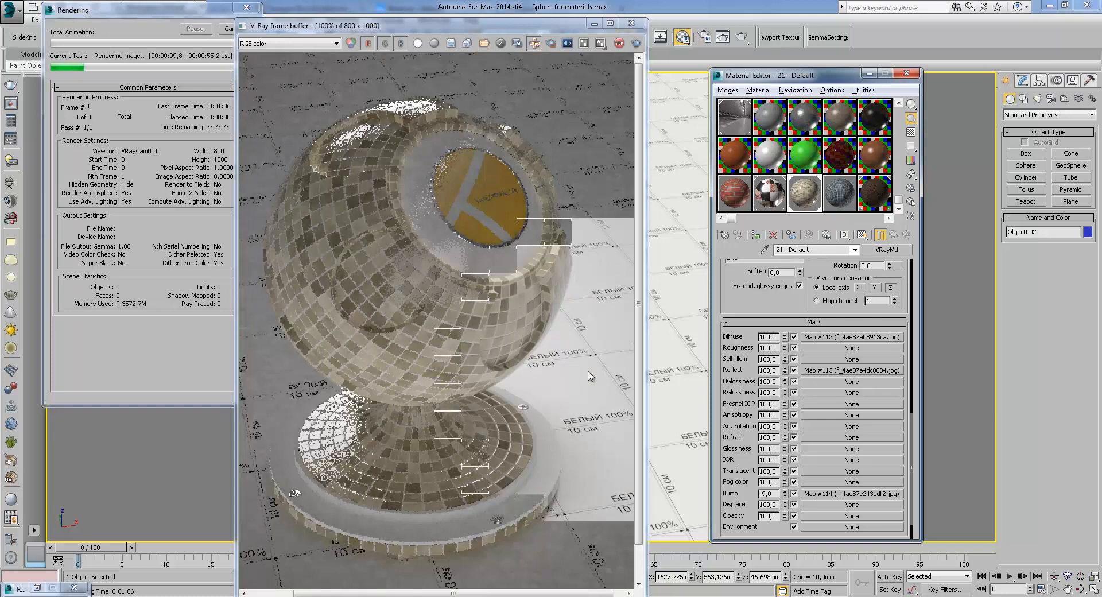
Inspect the tiled render up close, switching the frame buffer to the VRayRawLighting channel and back to RGB color
{"action": "scroll", "coordinate": [555, 286], "scroll_direction": "up", "scroll_amount": 1}
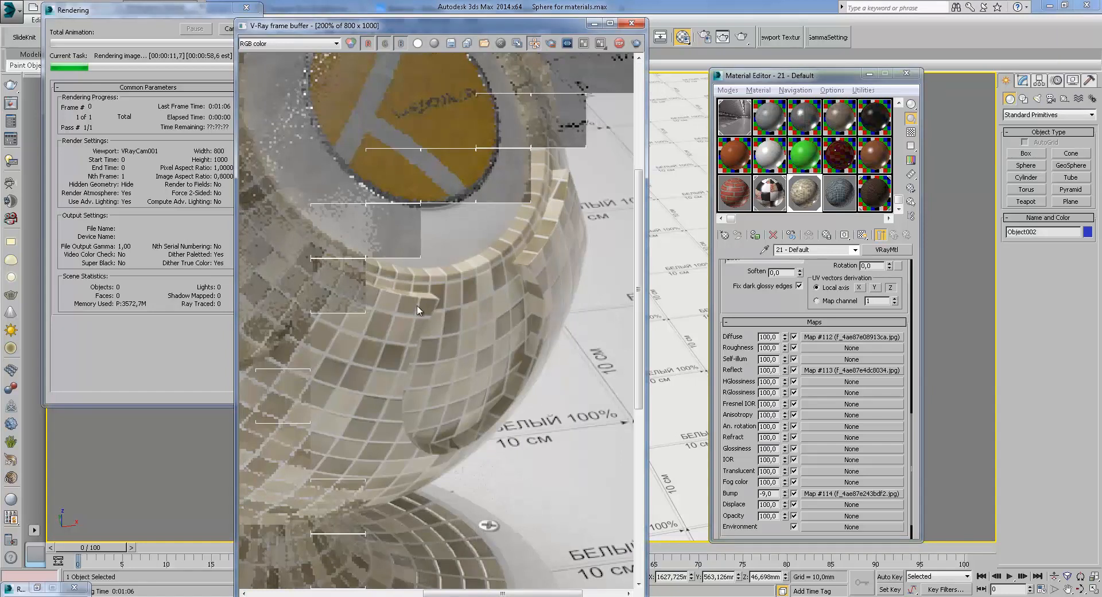
{"action": "middle_click_drag", "start_coordinate": [406, 307], "coordinate": [513, 347]}
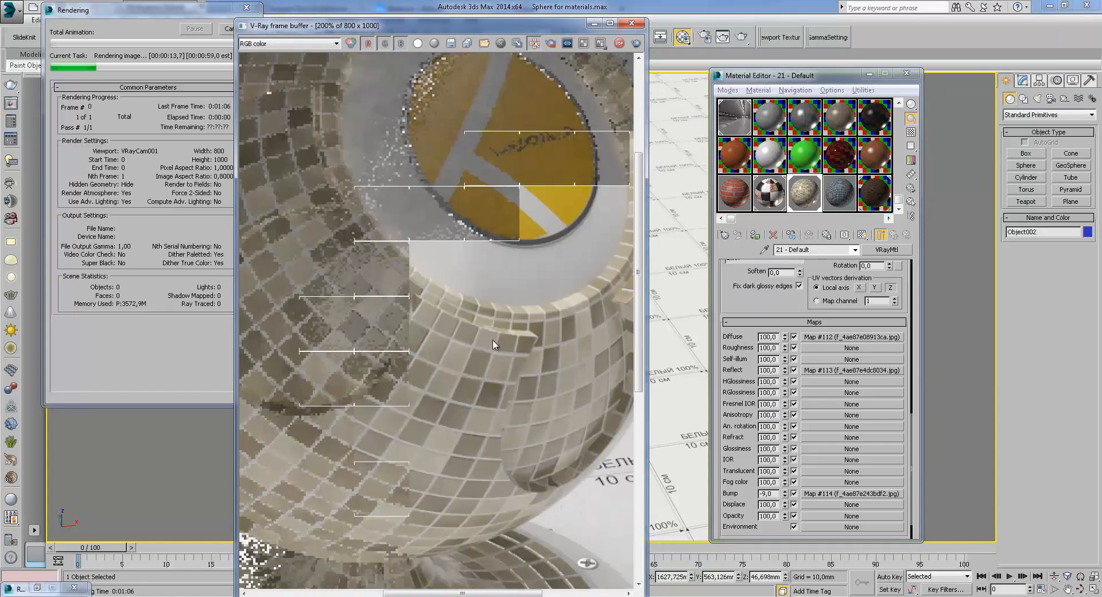
{"action": "left_click", "coordinate": [287, 43]}
{"action": "left_click", "coordinate": [270, 67]}
{"action": "middle_click_drag", "start_coordinate": [339, 127], "coordinate": [392, 194]}
{"action": "left_click", "coordinate": [271, 44]}
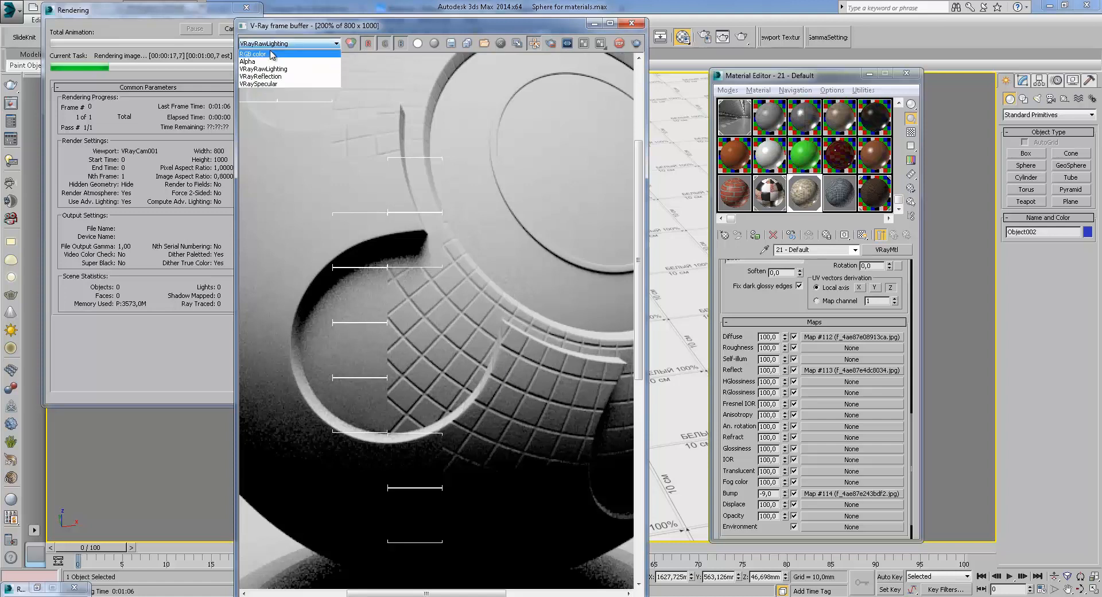
{"action": "left_click", "coordinate": [270, 55]}
{"action": "middle_click_drag", "start_coordinate": [457, 352], "coordinate": [518, 394]}
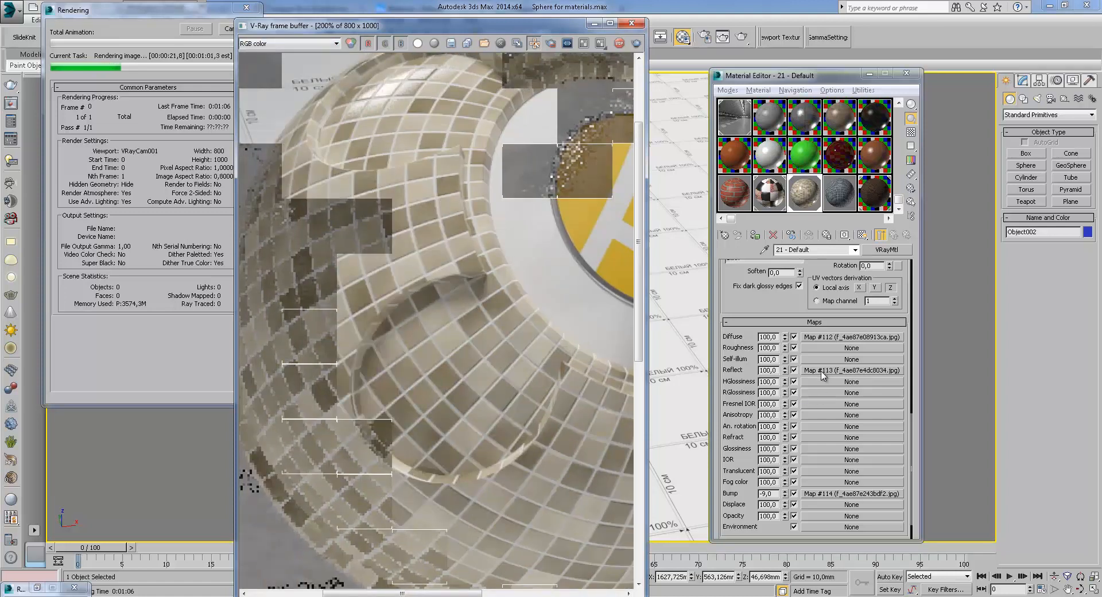
Zoom and pan around the rendered sphere to examine the tiled surface
{"action": "scroll", "coordinate": [540, 378], "scroll_direction": "down", "scroll_amount": 2}
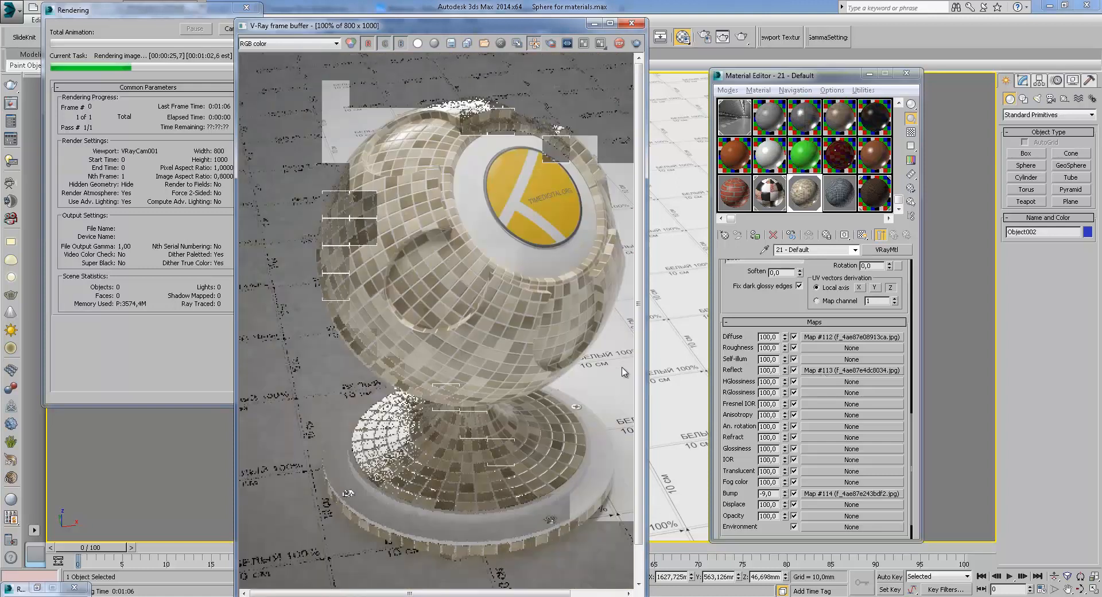
{"action": "scroll", "coordinate": [422, 151], "scroll_direction": "up", "scroll_amount": 2}
{"action": "middle_click_drag", "start_coordinate": [421, 147], "coordinate": [455, 171]}
{"action": "scroll", "coordinate": [494, 153], "scroll_direction": "down", "scroll_amount": 2}
{"action": "scroll", "coordinate": [494, 152], "scroll_direction": "down", "scroll_amount": 1}
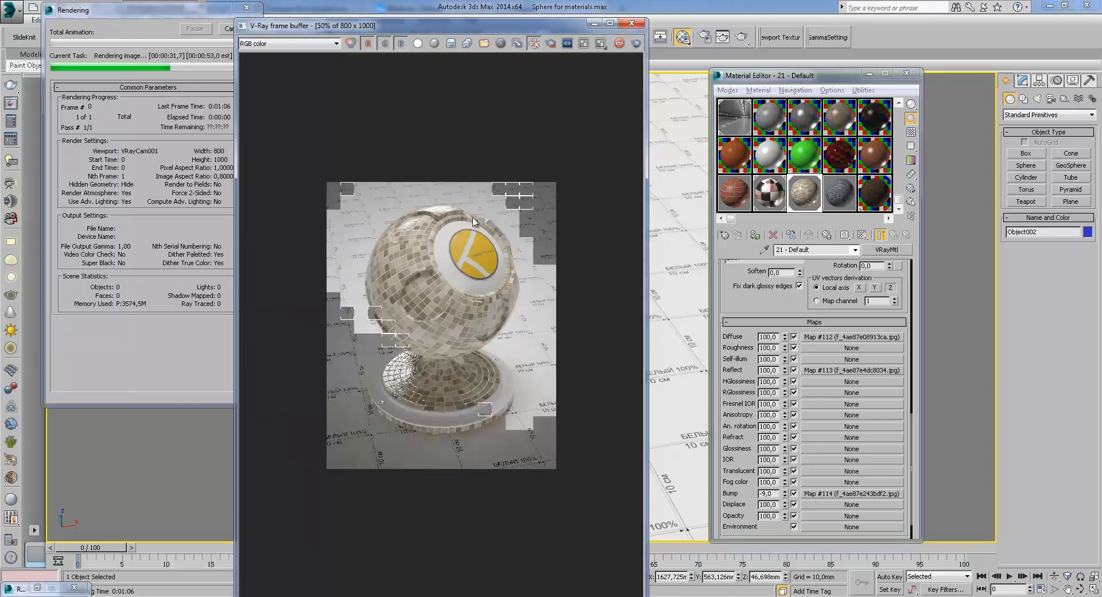
{"action": "scroll", "coordinate": [477, 262], "scroll_direction": "up", "scroll_amount": 1}
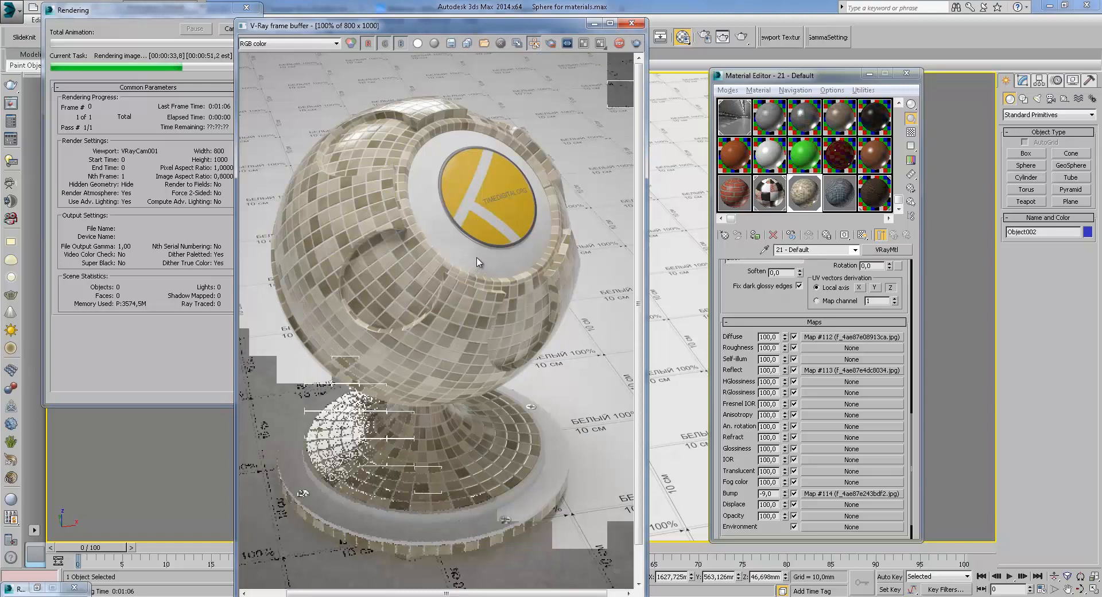
{"action": "middle_click_drag", "start_coordinate": [416, 279], "coordinate": [438, 243]}
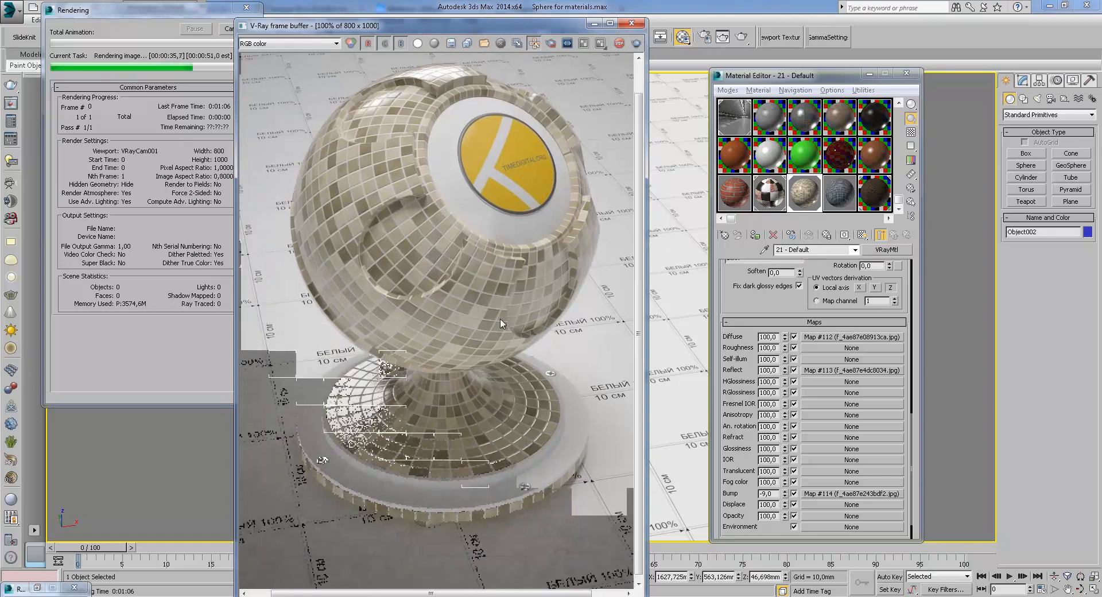
View the Reflect map's bitmap image, then return to the 21 - Default material's top level
{"action": "left_click", "coordinate": [220, 29]}
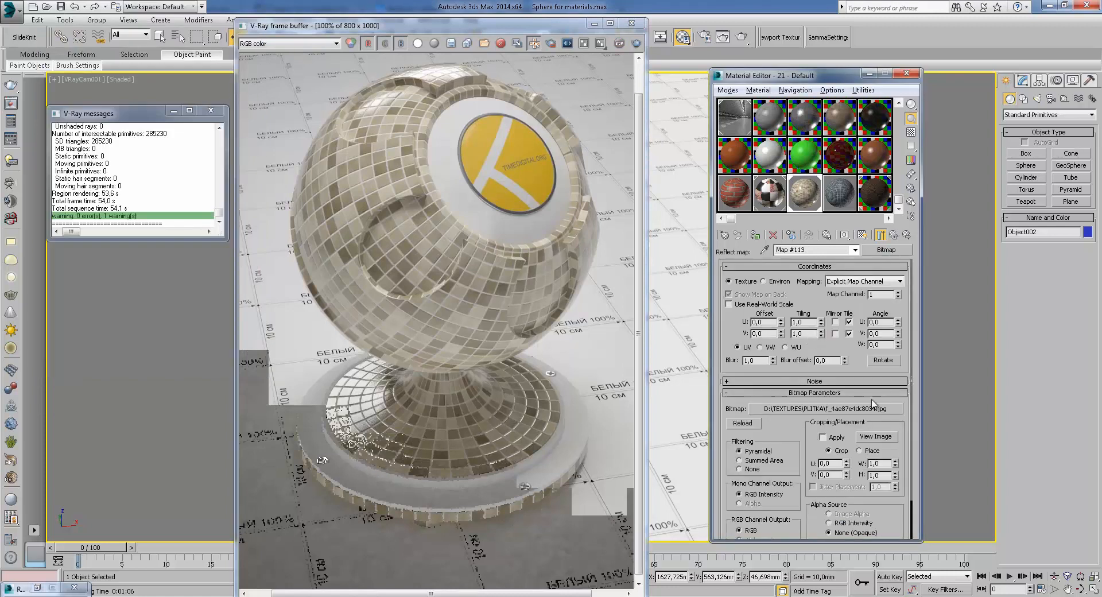
{"action": "left_click", "coordinate": [878, 436]}
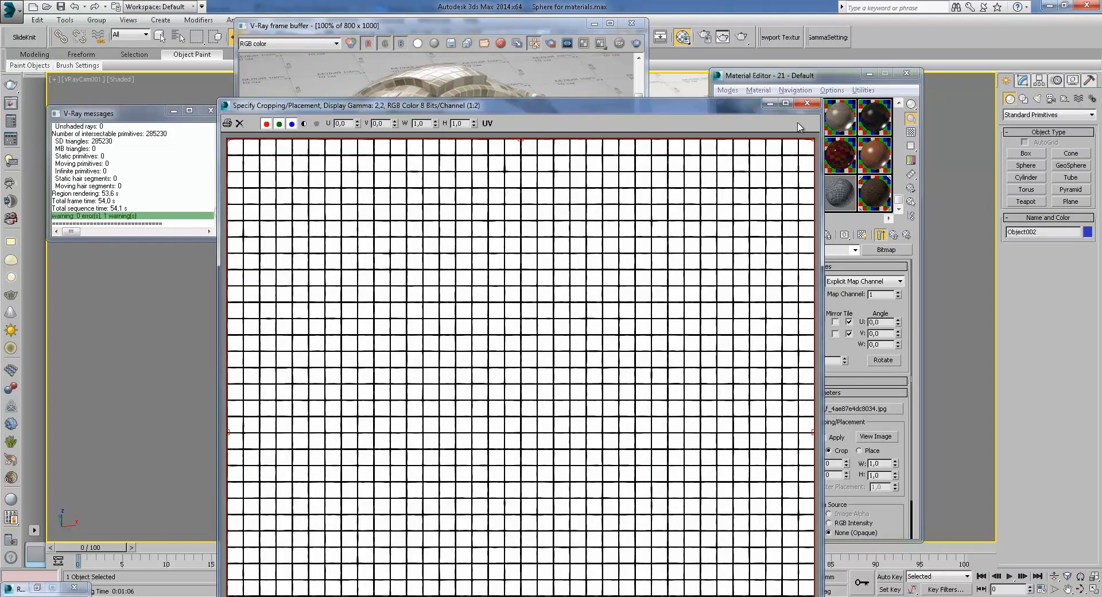
{"action": "left_click", "coordinate": [807, 104]}
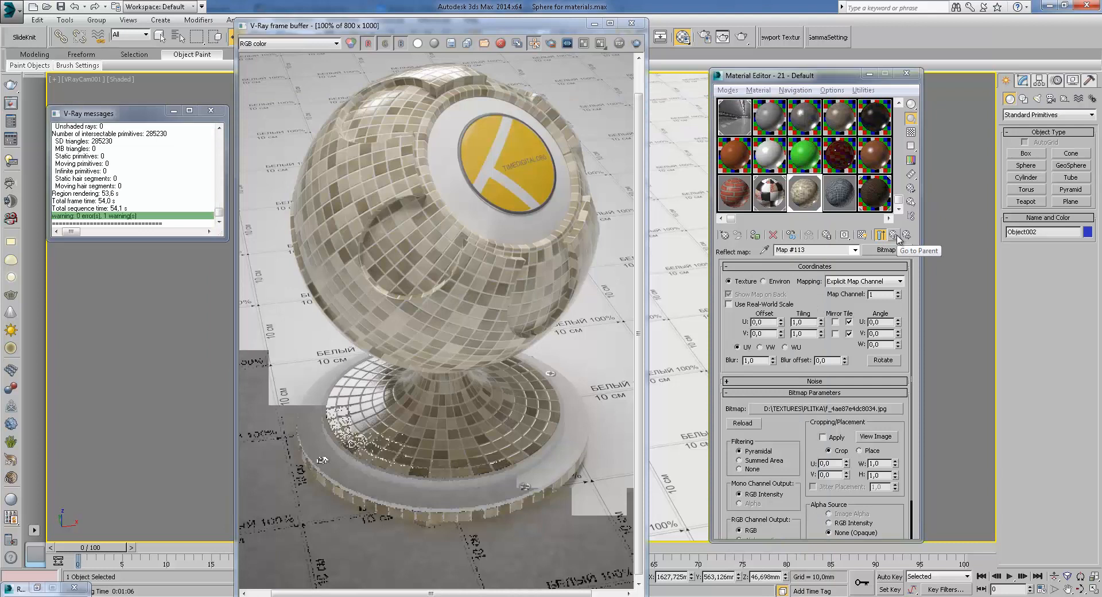
{"action": "left_click", "coordinate": [894, 235]}
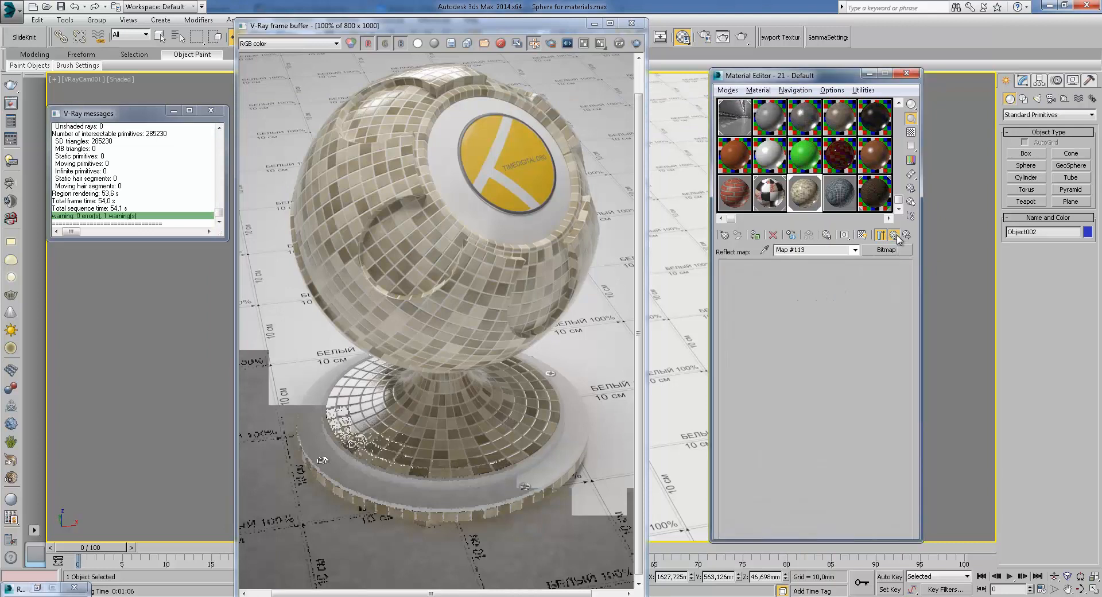
Open the Bump map, view its bitmap image, and return to the material's top level
{"action": "left_click", "coordinate": [838, 493]}
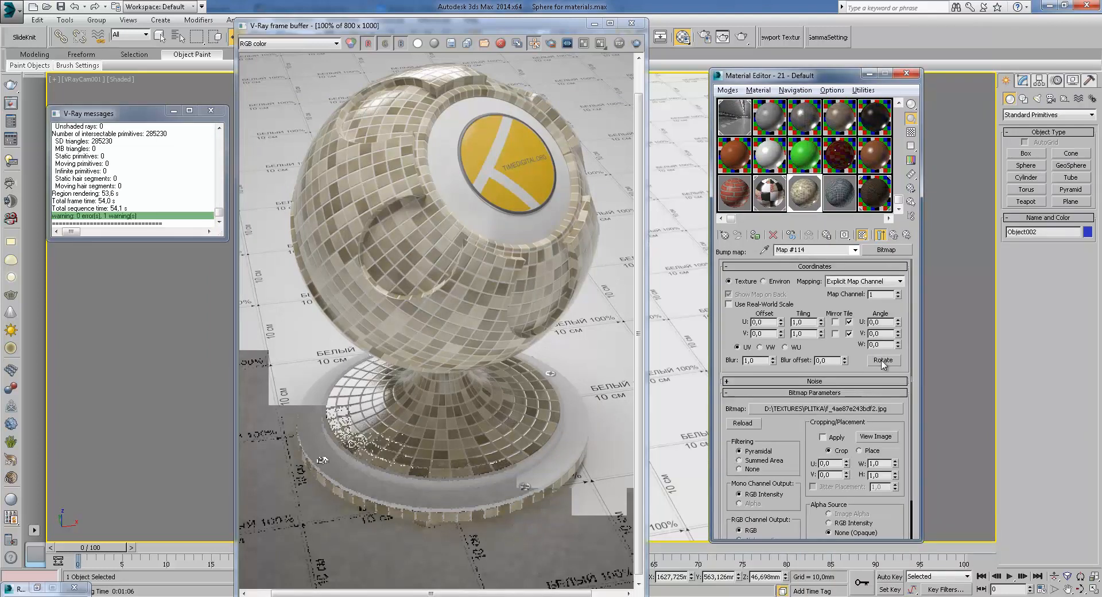
{"action": "left_click", "coordinate": [876, 437]}
{"action": "scroll", "coordinate": [504, 225], "scroll_direction": "up", "scroll_amount": 1}
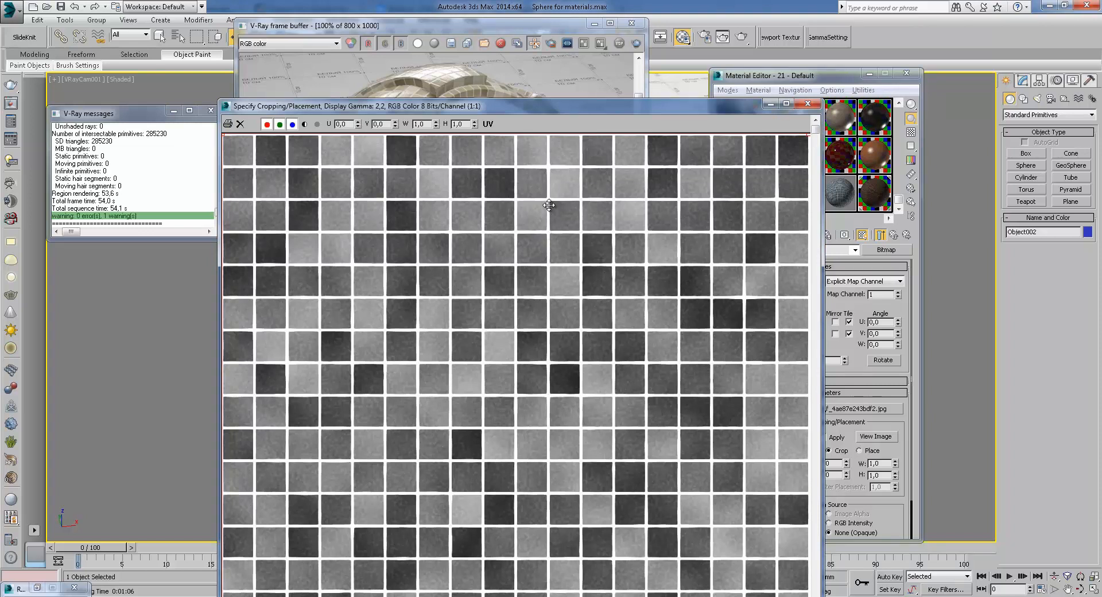
{"action": "left_click", "coordinate": [810, 105]}
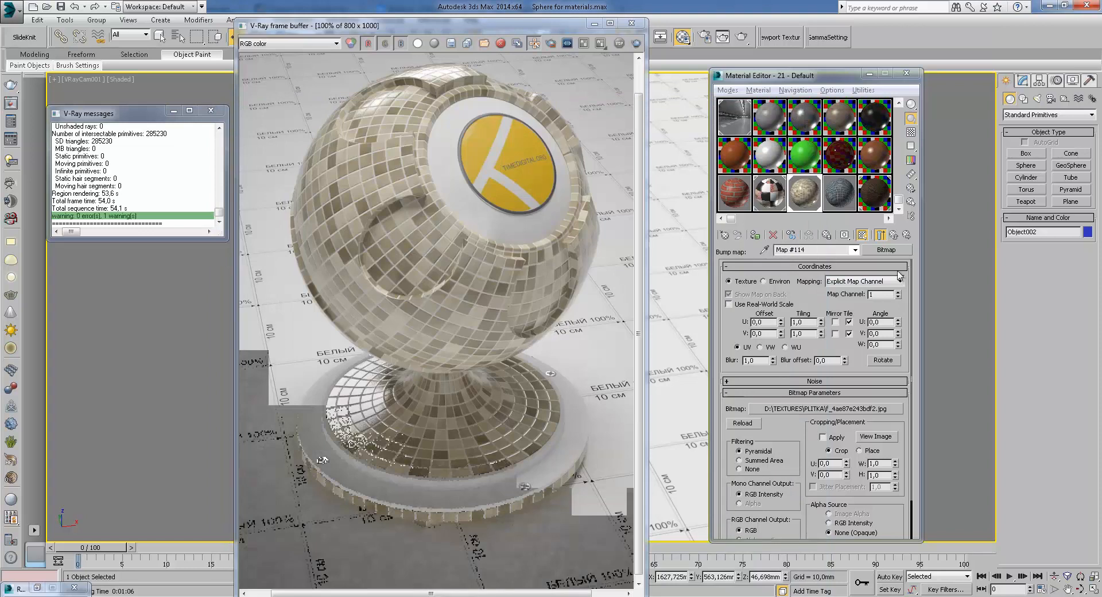
{"action": "left_click", "coordinate": [895, 234]}
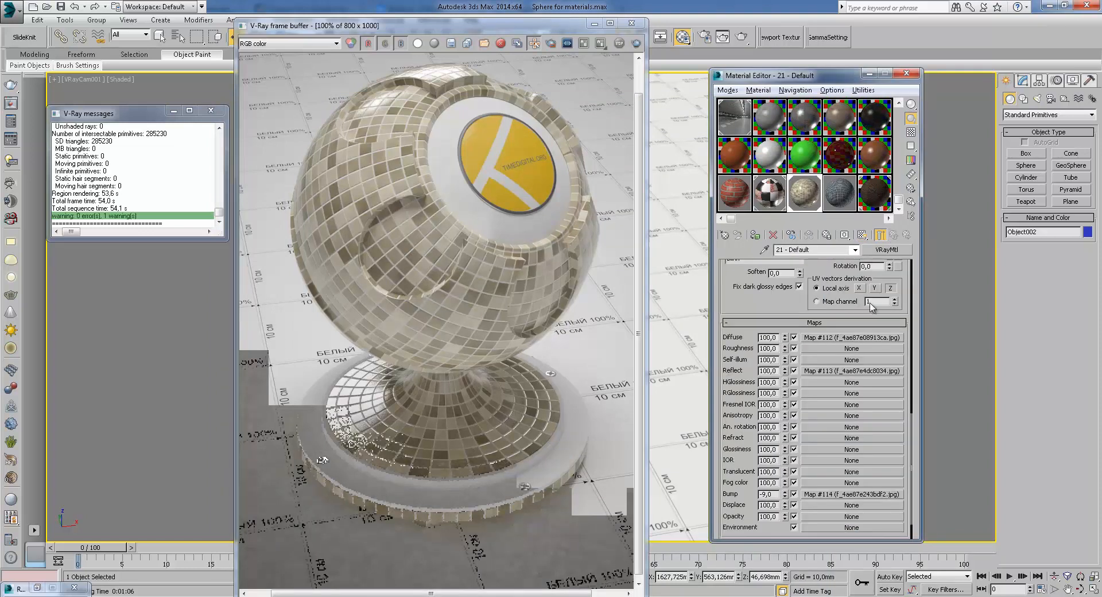
Open the Diffuse map, view its bitmap image, and return to the material's top level
{"action": "left_click", "coordinate": [850, 338]}
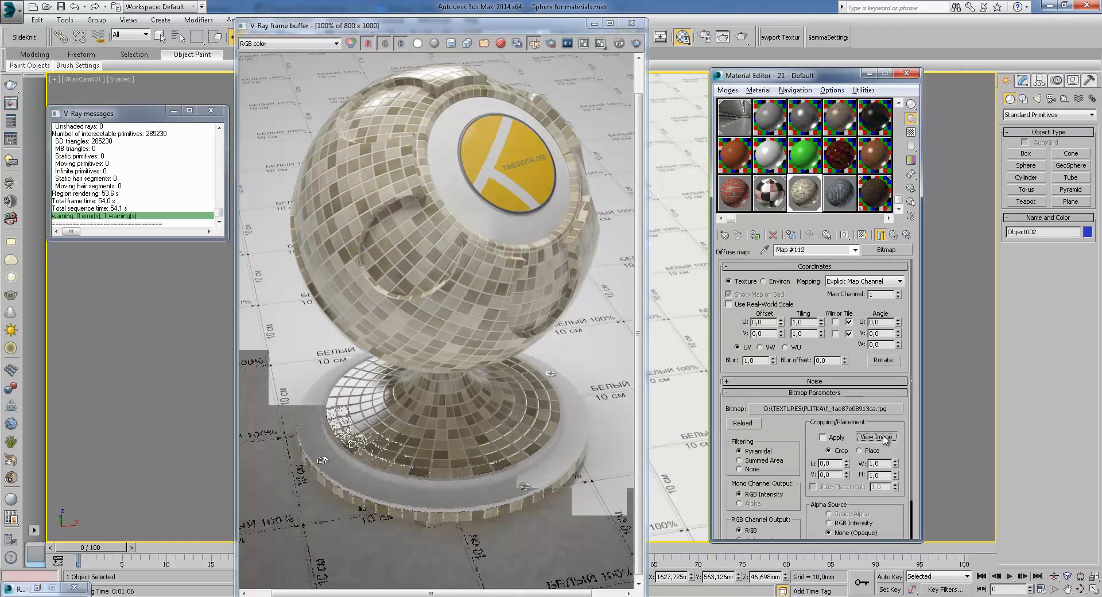
{"action": "left_click", "coordinate": [877, 437]}
{"action": "scroll", "coordinate": [523, 229], "scroll_direction": "up", "scroll_amount": 1}
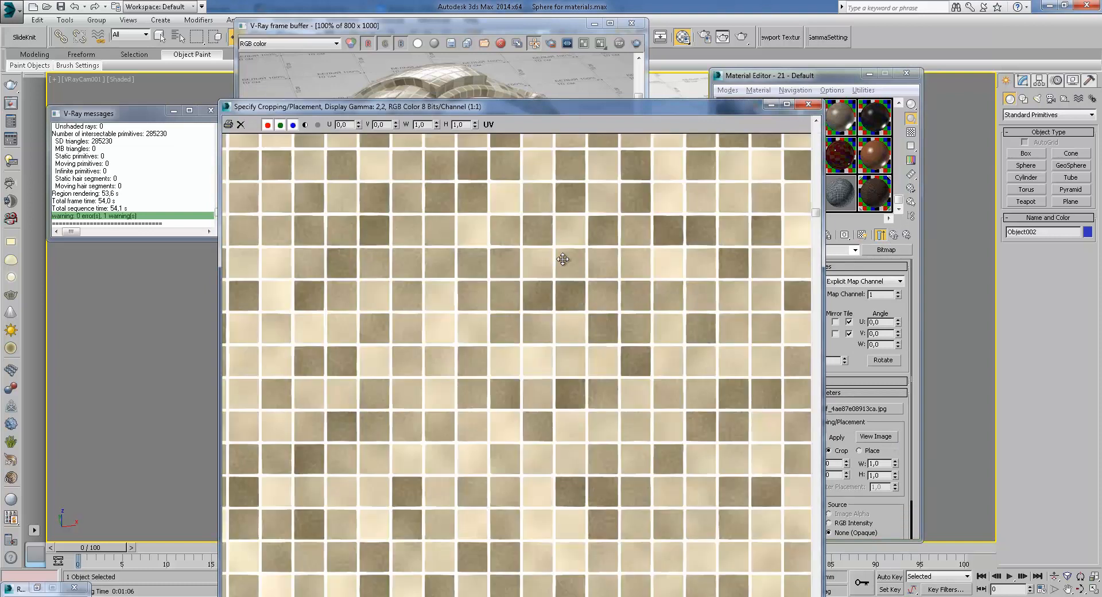
{"action": "left_click", "coordinate": [893, 235]}
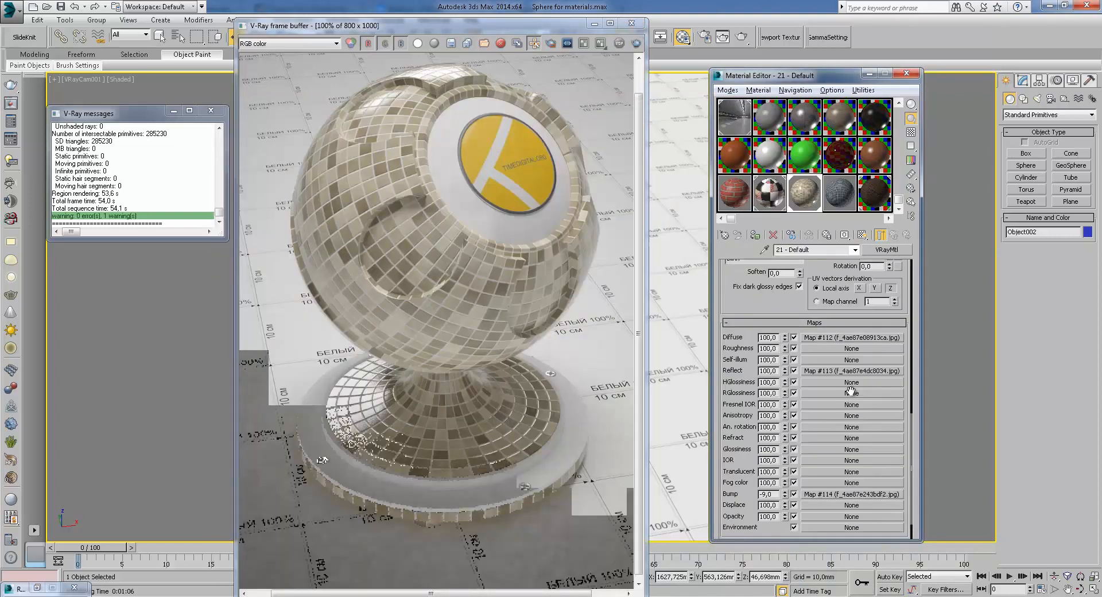
Close the frame buffer, assign the 21 - Default5 material to the sphere, and render the scene
{"action": "left_click", "coordinate": [632, 23]}
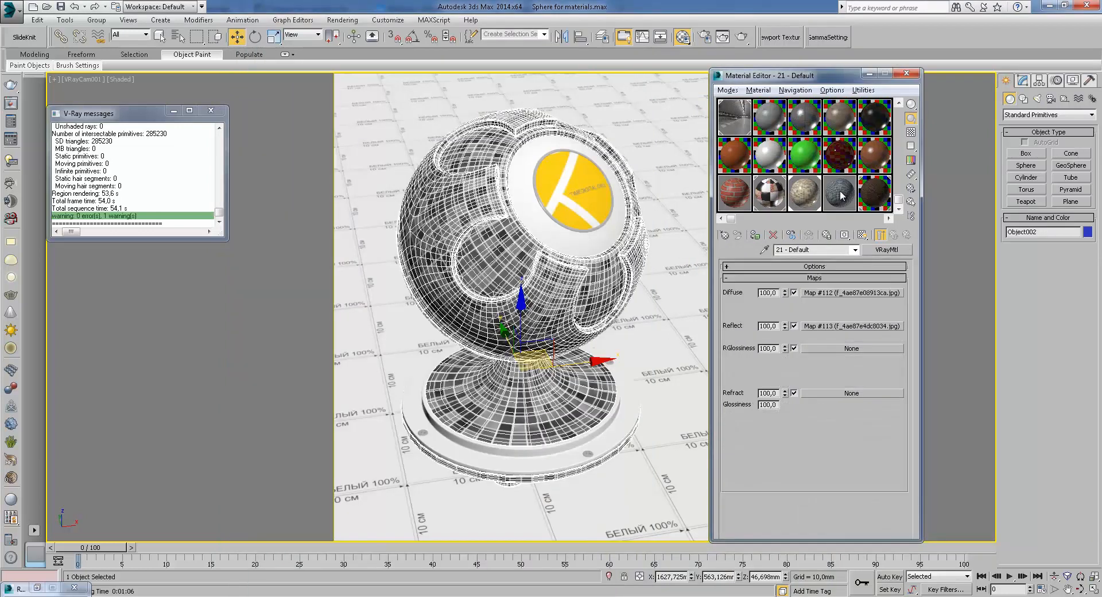
{"action": "left_click", "coordinate": [757, 236]}
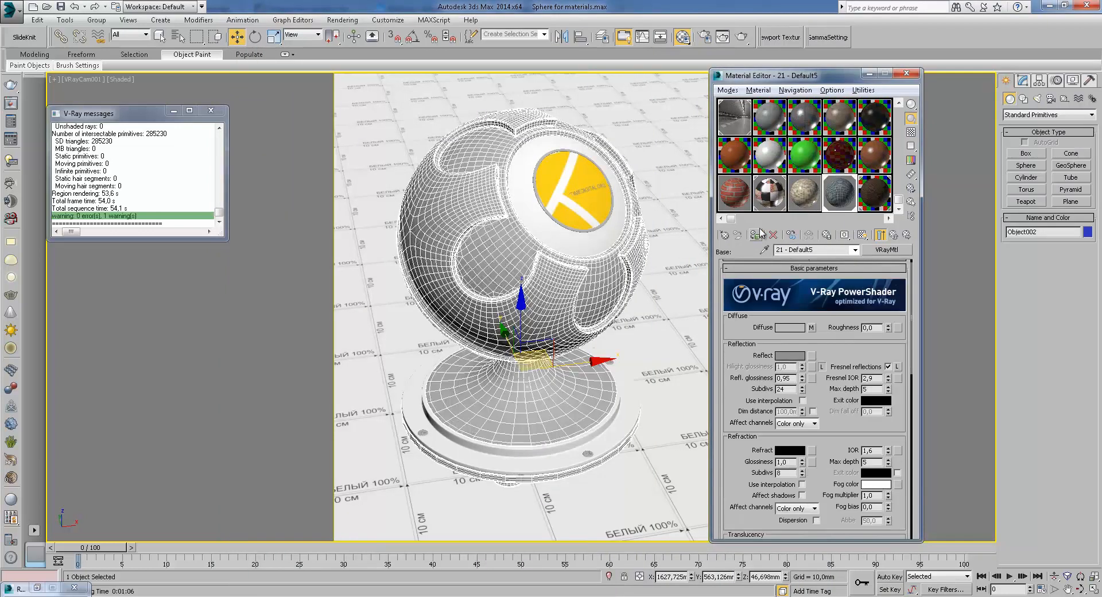
{"action": "left_click", "coordinate": [748, 42]}
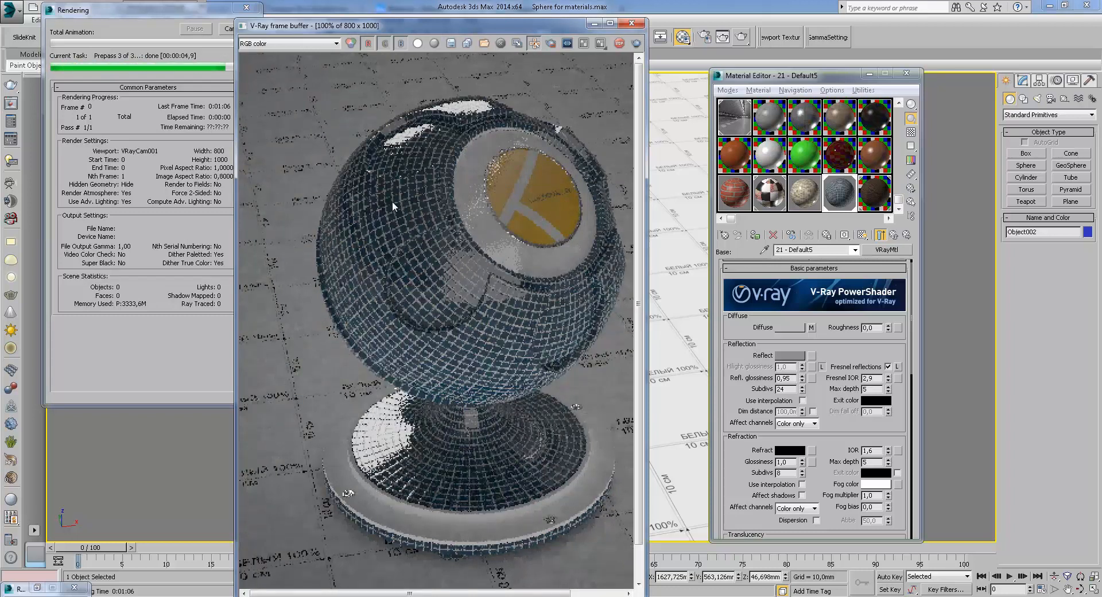
Zoom and pan around the new render to examine the blue mosaic tiles on the sphere
{"action": "scroll", "coordinate": [415, 152], "scroll_direction": "up", "scroll_amount": 1}
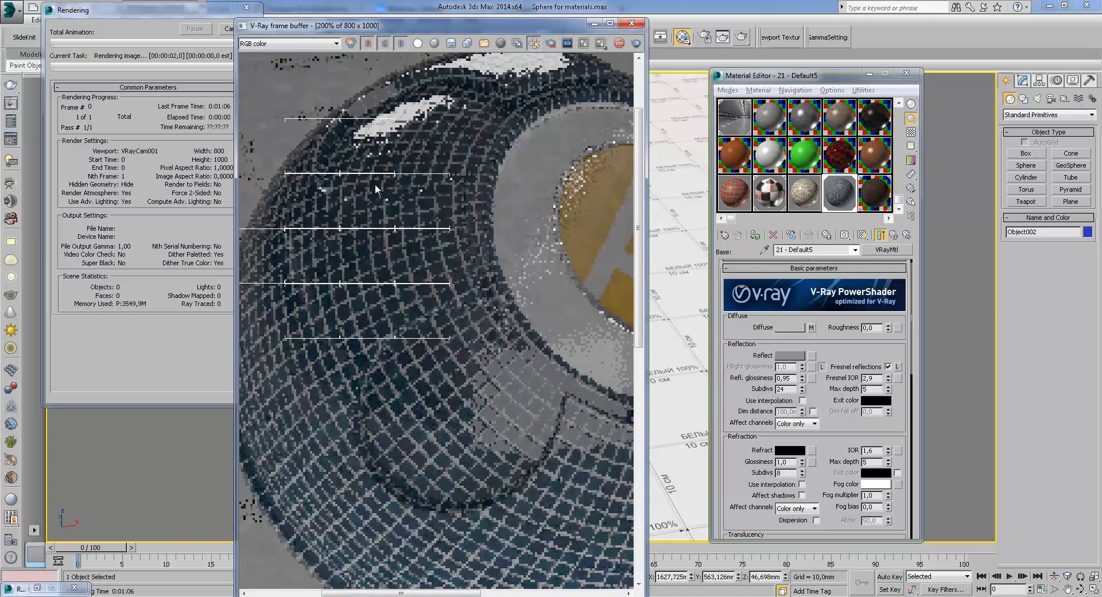
{"action": "middle_click_drag", "start_coordinate": [405, 183], "coordinate": [433, 212]}
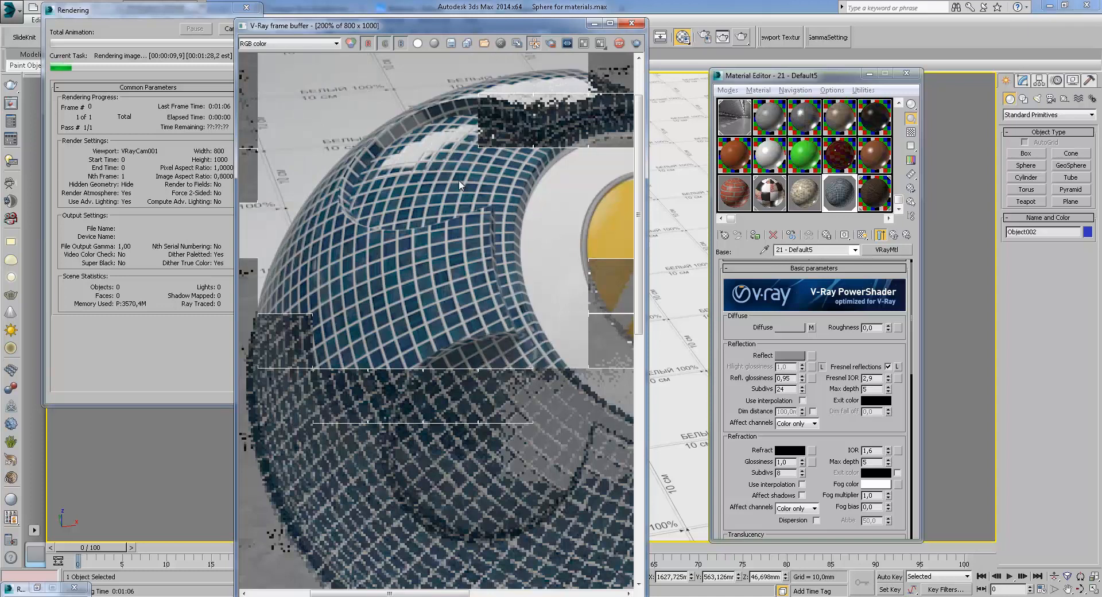
{"action": "middle_click_drag", "start_coordinate": [446, 202], "coordinate": [437, 172]}
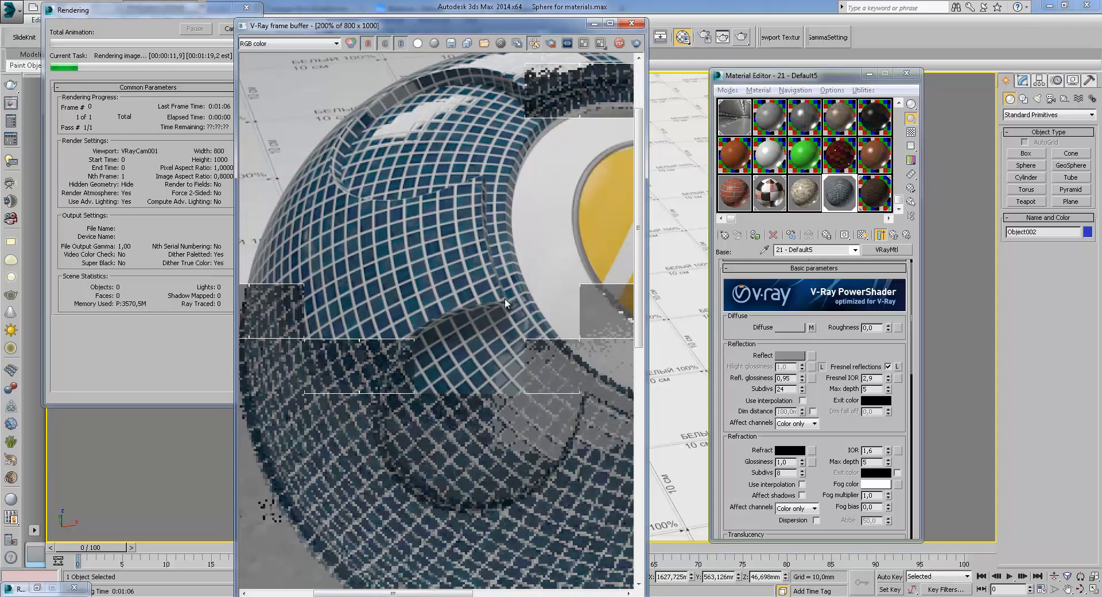
{"action": "scroll", "coordinate": [490, 223], "scroll_direction": "down", "scroll_amount": 1}
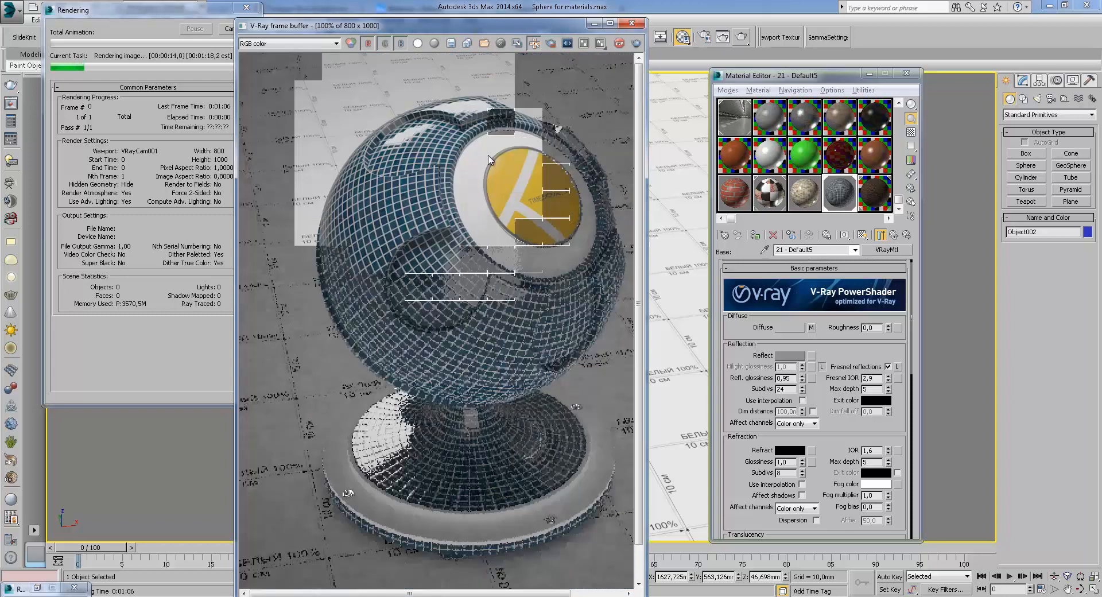
{"action": "scroll", "coordinate": [487, 208], "scroll_direction": "up", "scroll_amount": 1}
{"action": "scroll", "coordinate": [421, 171], "scroll_direction": "up", "scroll_amount": 1}
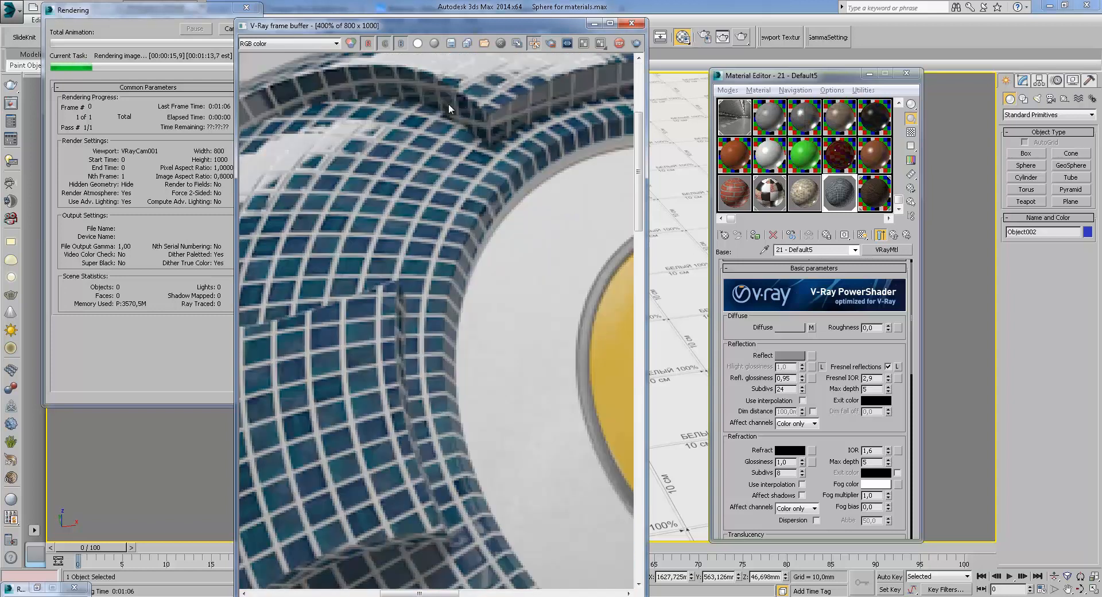
{"action": "middle_click_drag", "start_coordinate": [433, 129], "coordinate": [440, 209]}
{"action": "mouse_move", "coordinate": [563, 163]}
{"action": "middle_mouse_down"}
{"action": "mouse_move", "coordinate": [424, 185]}
{"action": "mouse_move", "coordinate": [546, 171]}
{"action": "middle_mouse_up"}
{"action": "middle_click_drag", "start_coordinate": [361, 210], "coordinate": [551, 169]}
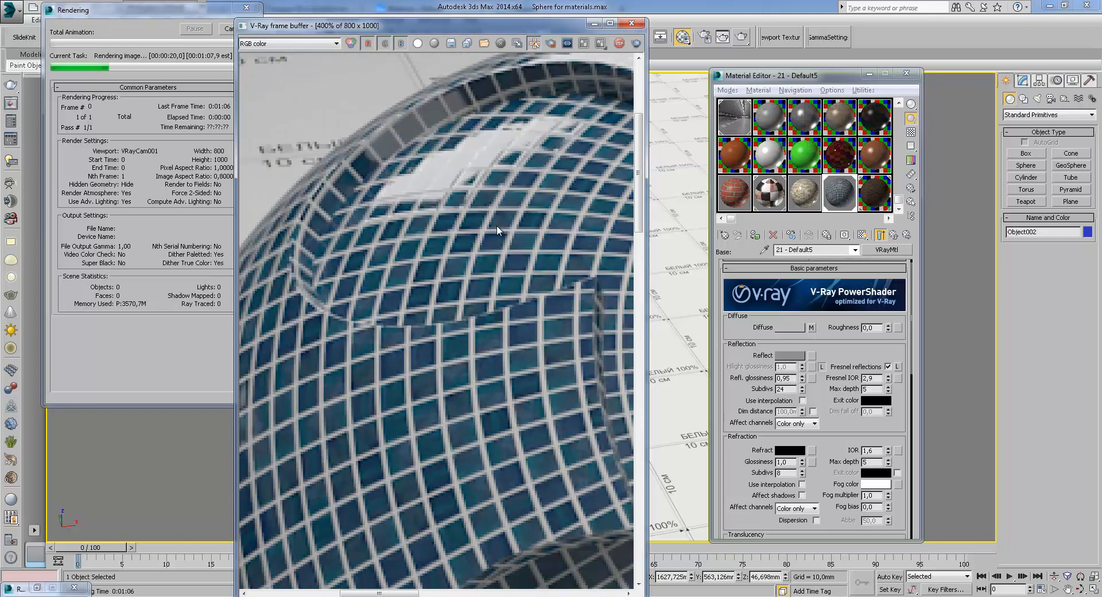
{"action": "scroll", "coordinate": [497, 225], "scroll_direction": "down", "scroll_amount": 1}
{"action": "middle_click_drag", "start_coordinate": [496, 229], "coordinate": [475, 181]}
{"action": "scroll", "coordinate": [475, 184], "scroll_direction": "down", "scroll_amount": 1}
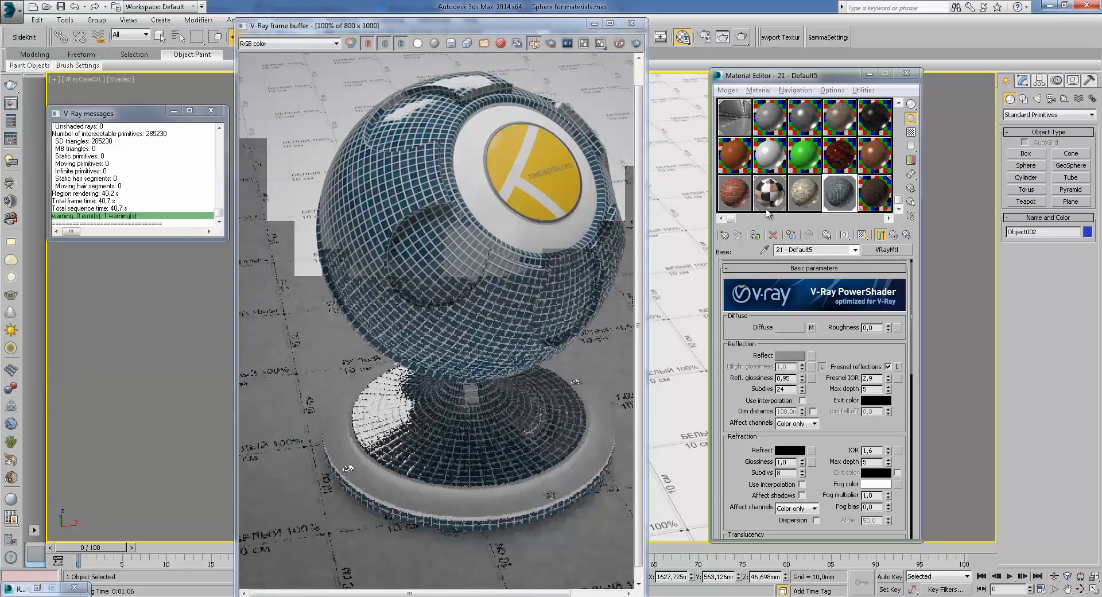
Open the 21 - Default5 material's Diffuse map and view its mosaic bitmap image
{"action": "left_click", "coordinate": [895, 235]}
{"action": "left_click", "coordinate": [843, 321]}
{"action": "left_click", "coordinate": [814, 328]}
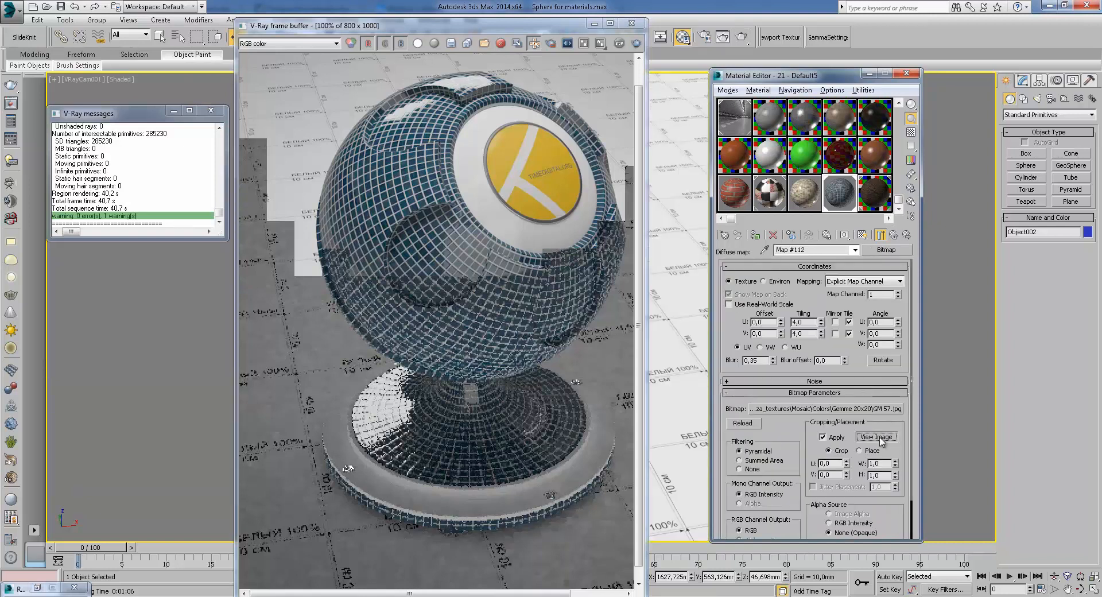
{"action": "left_click", "coordinate": [876, 436]}
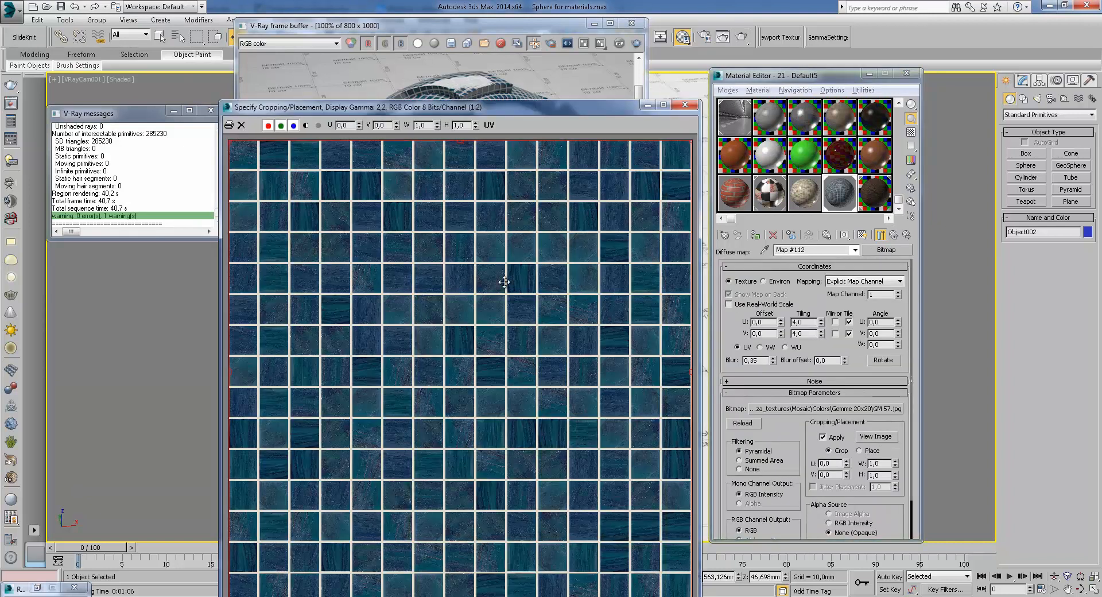
{"action": "left_click", "coordinate": [685, 106]}
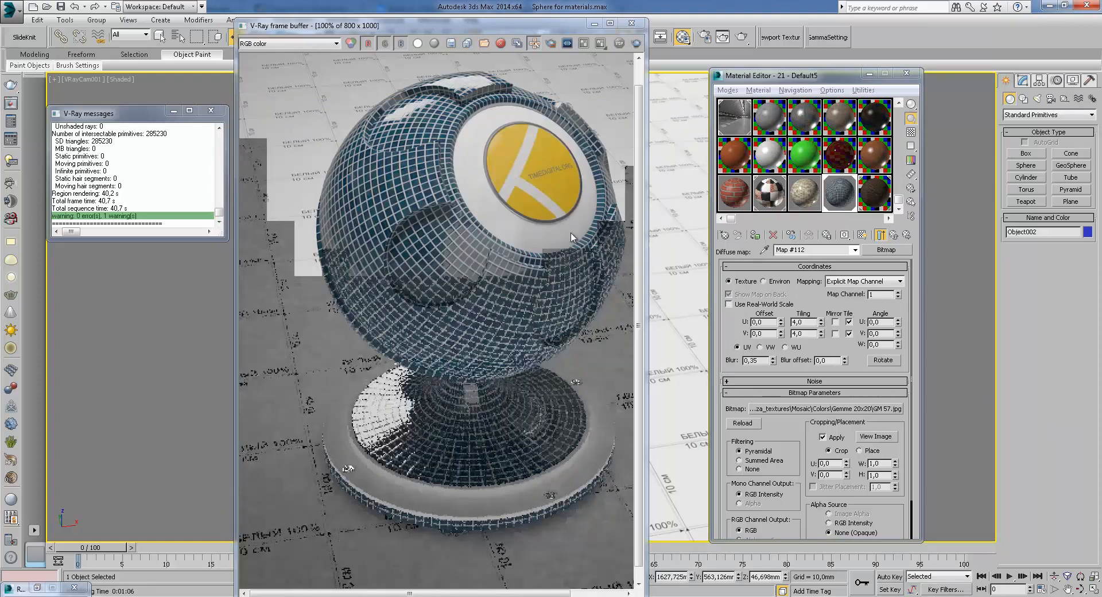
Check the Diffuse map's V tiling value, close the frame buffer, and return to the material's top level
{"action": "left_click_drag", "start_coordinate": [553, 23], "coordinate": [420, 16]}
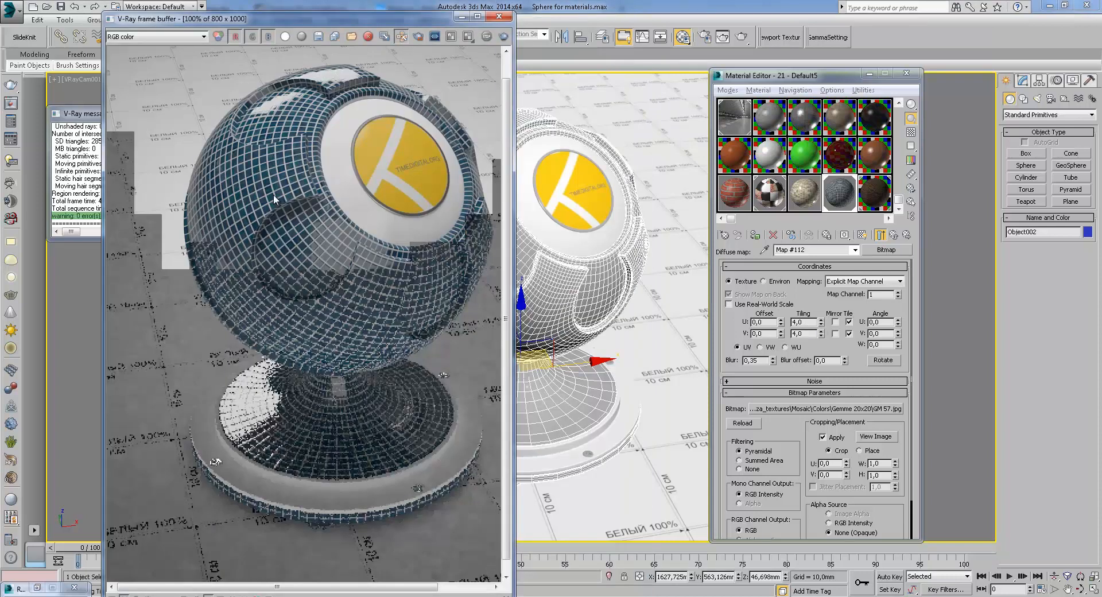
{"action": "double_click", "coordinate": [806, 333]}
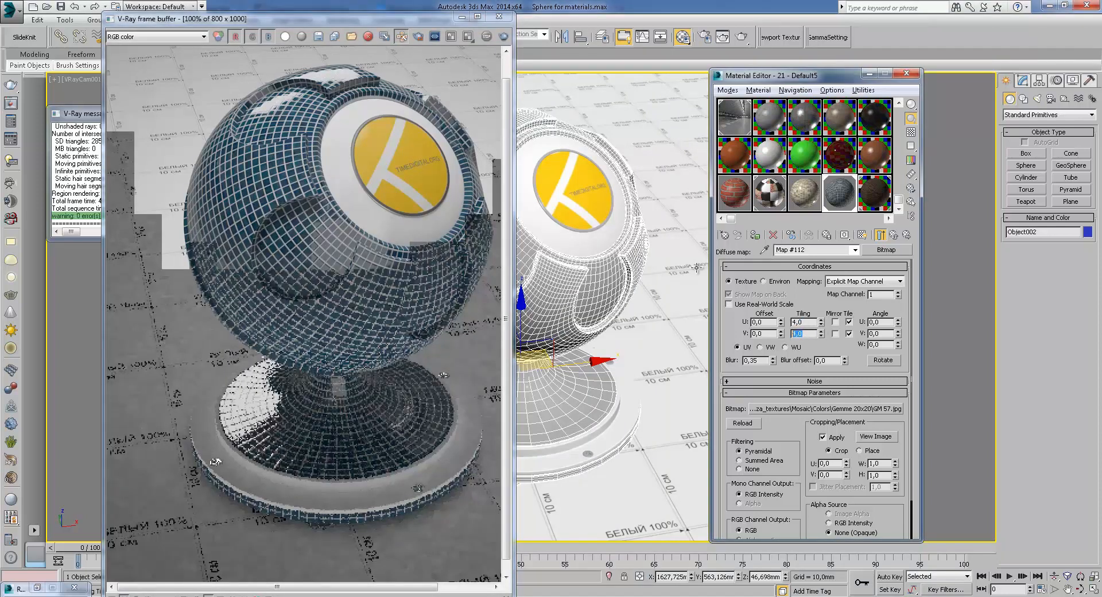
{"action": "left_click", "coordinate": [499, 17]}
{"action": "left_click", "coordinate": [894, 235]}
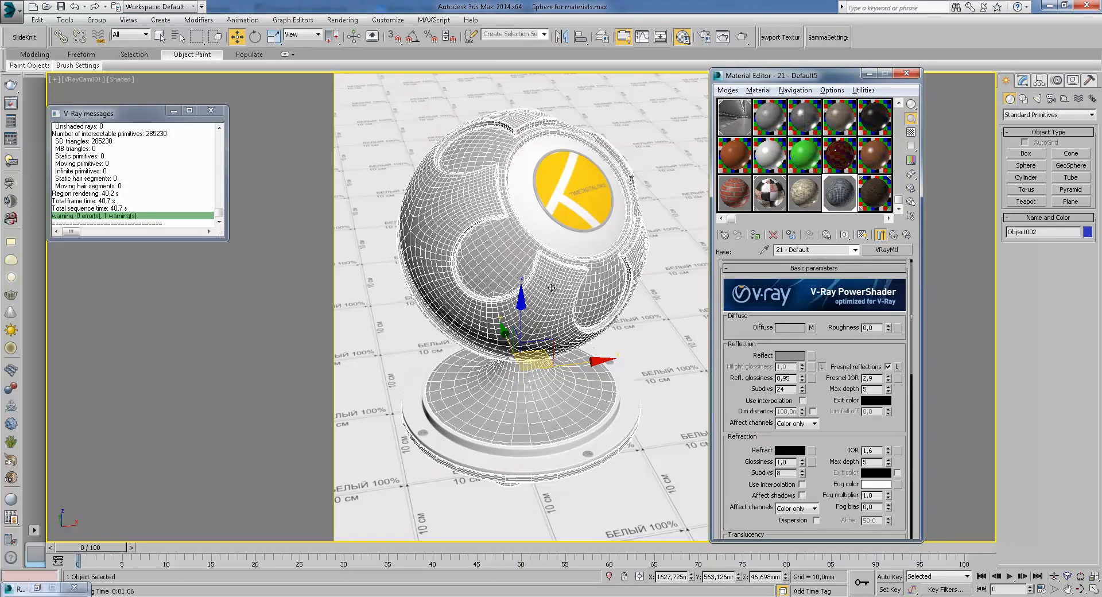
Open the base material's Bump map (Map #115, Tiles) and view its tile pattern in an enlarged preview window
{"action": "left_click_drag", "start_coordinate": [844, 417], "coordinate": [855, 346]}
{"action": "left_click_drag", "start_coordinate": [836, 302], "coordinate": [828, 363]}
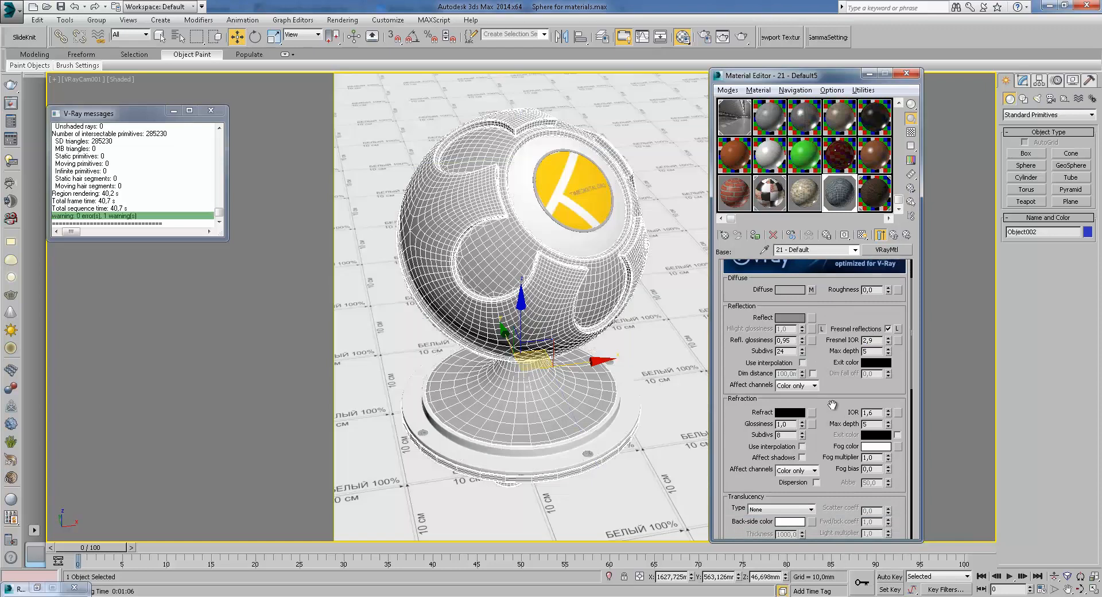
{"action": "scroll", "coordinate": [831, 468], "scroll_direction": "down", "scroll_amount": 10}
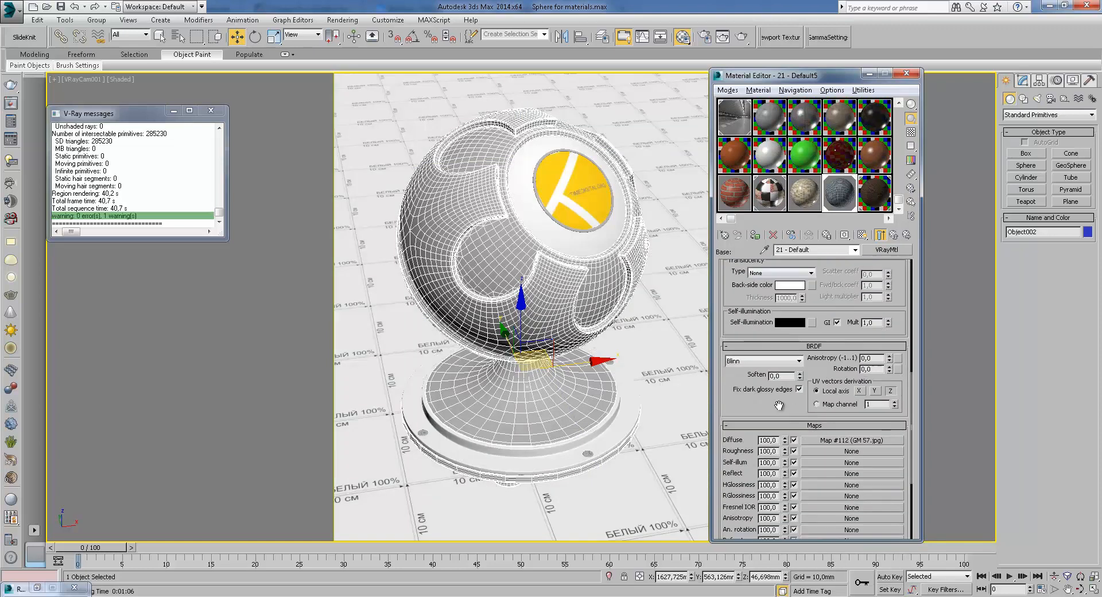
{"action": "left_click", "coordinate": [852, 458]}
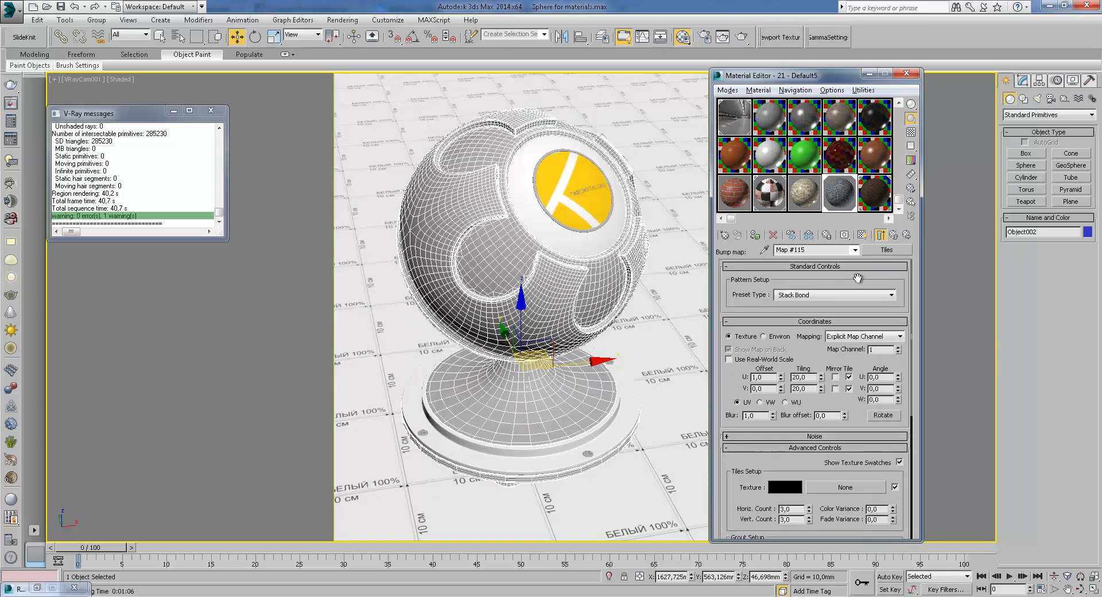
{"action": "scroll", "coordinate": [827, 390], "scroll_direction": "down", "scroll_amount": 4}
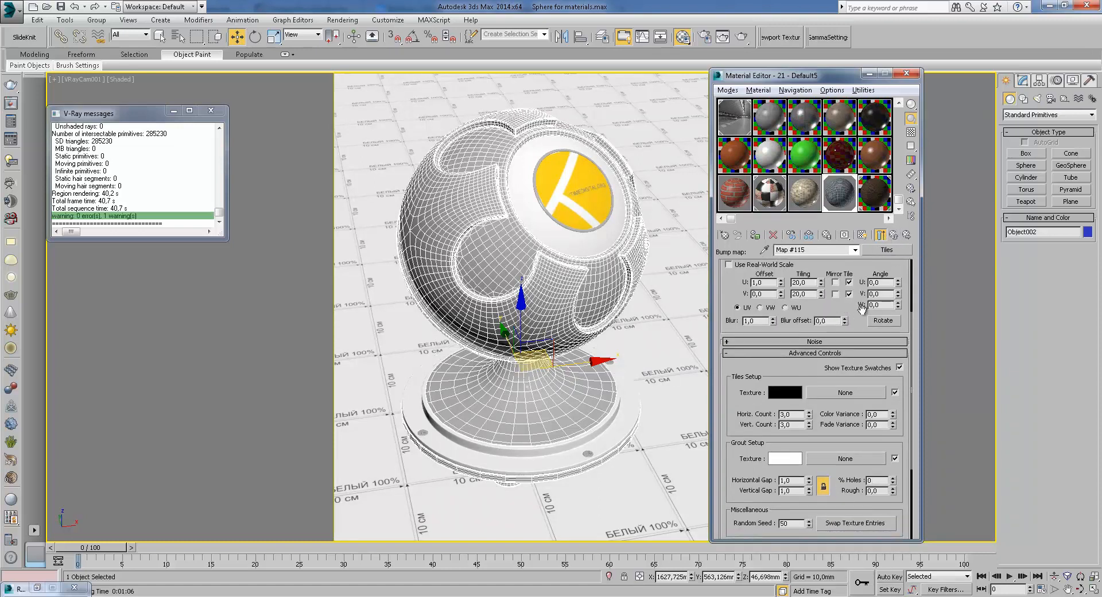
{"action": "left_click", "coordinate": [881, 236]}
{"action": "double_click", "coordinate": [842, 190]}
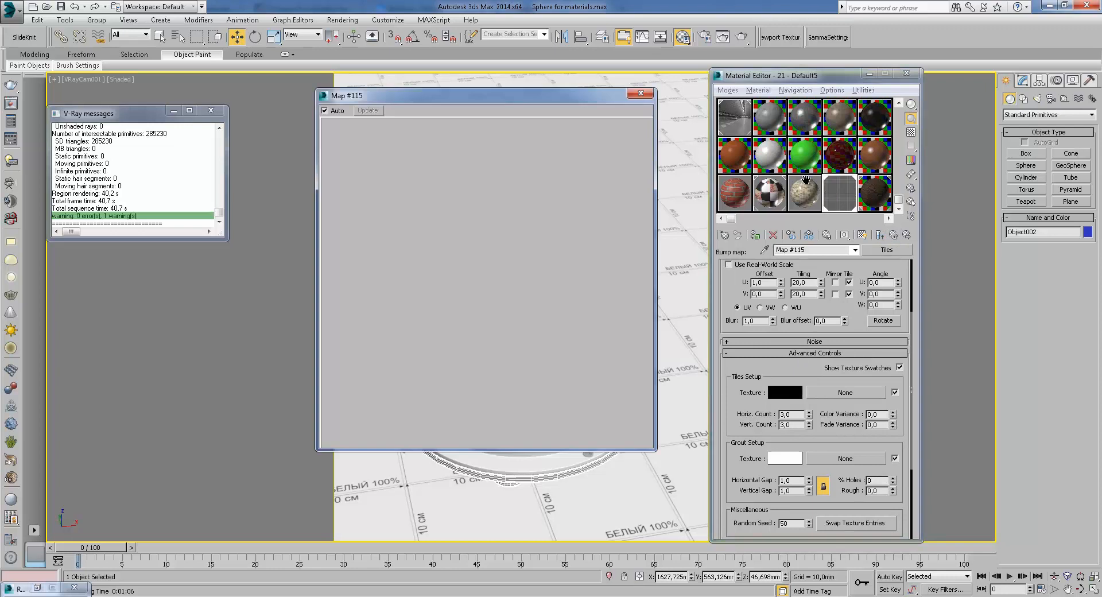
{"action": "left_click", "coordinate": [641, 95]}
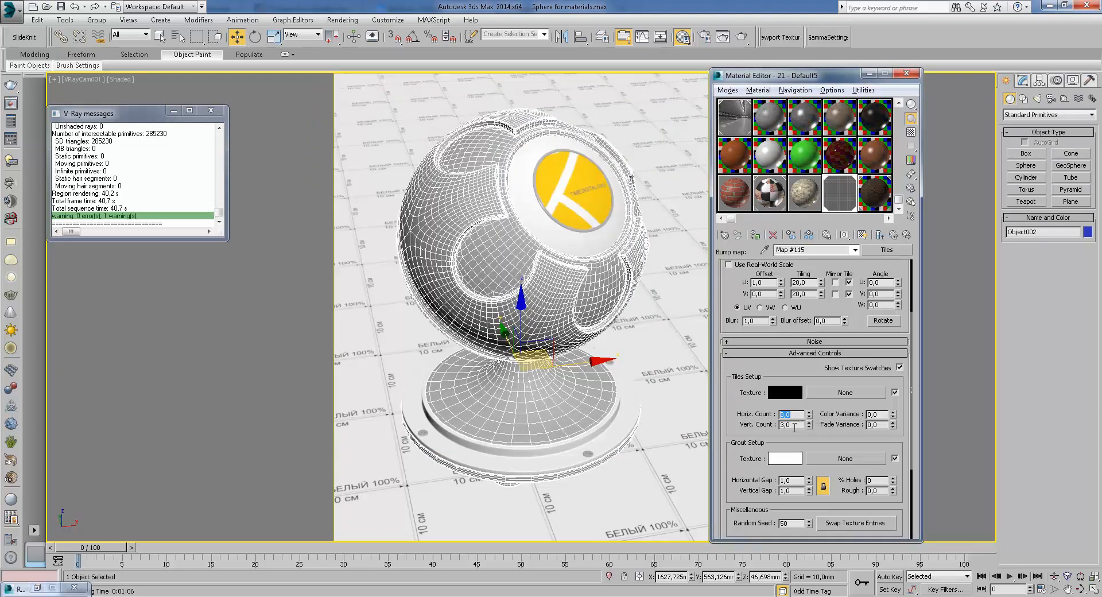
Examine the Tiles map's tile and grout settings, then return to the base material's Maps list
{"action": "left_click_drag", "start_coordinate": [799, 425], "coordinate": [777, 432]}
{"action": "left_click_drag", "start_coordinate": [792, 481], "coordinate": [775, 483]}
{"action": "left_click_drag", "start_coordinate": [790, 374], "coordinate": [778, 316]}
{"action": "left_click_drag", "start_coordinate": [740, 346], "coordinate": [746, 401]}
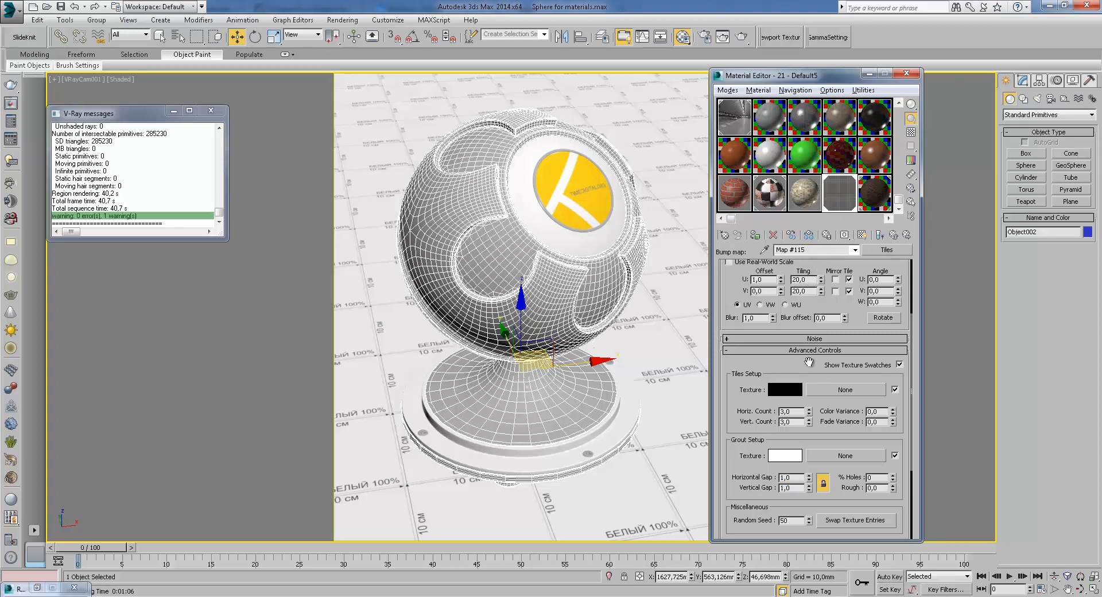
{"action": "left_click", "coordinate": [895, 235]}
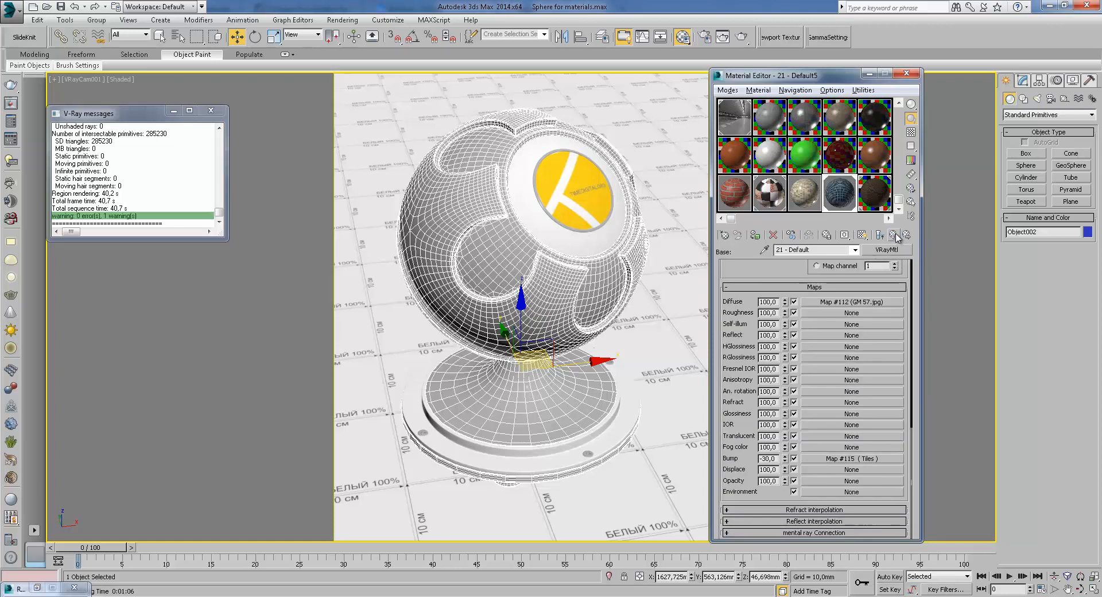
Step through coat Material #15 and the Blend 1 map (Map #115), previewing the tiles map enlarged
{"action": "left_click", "coordinate": [894, 237]}
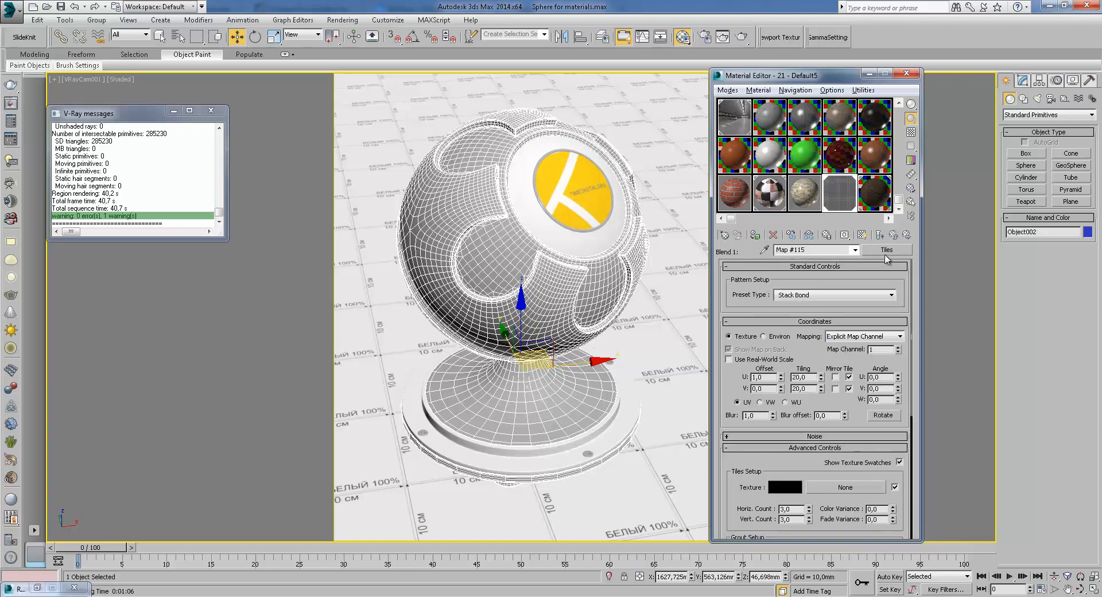
{"action": "left_click", "coordinate": [895, 236]}
{"action": "left_click", "coordinate": [764, 348]}
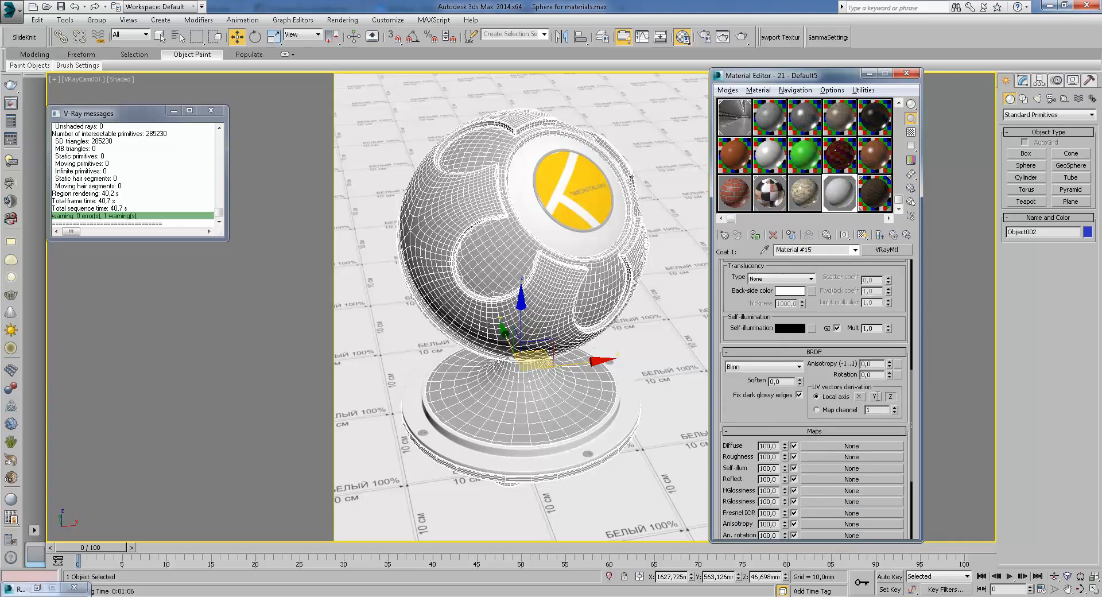
{"action": "left_click", "coordinate": [894, 236]}
{"action": "left_click", "coordinate": [845, 348]}
{"action": "double_click", "coordinate": [840, 193]}
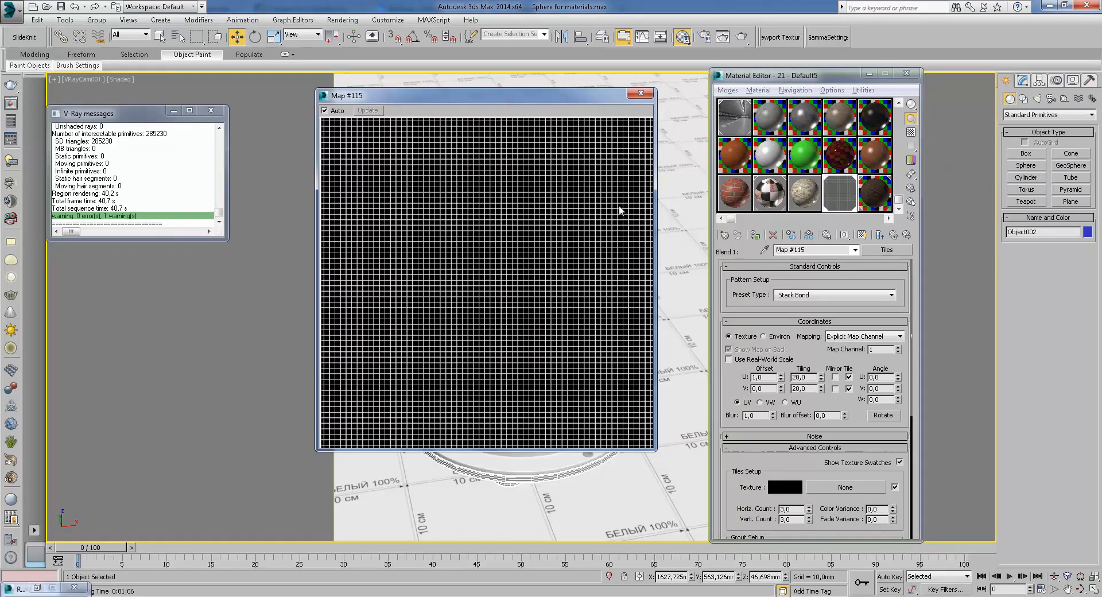
{"action": "left_click", "coordinate": [641, 93]}
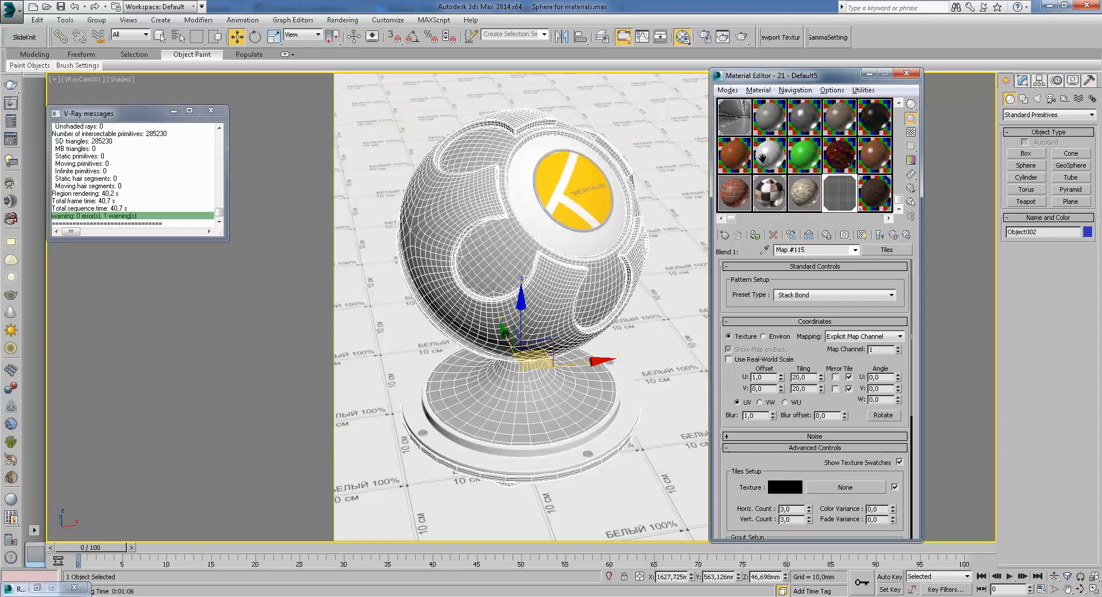
Return to the 21 - Default5 blend material's top level and preview its sample sphere enlarged
{"action": "left_click", "coordinate": [894, 234]}
{"action": "double_click", "coordinate": [839, 196]}
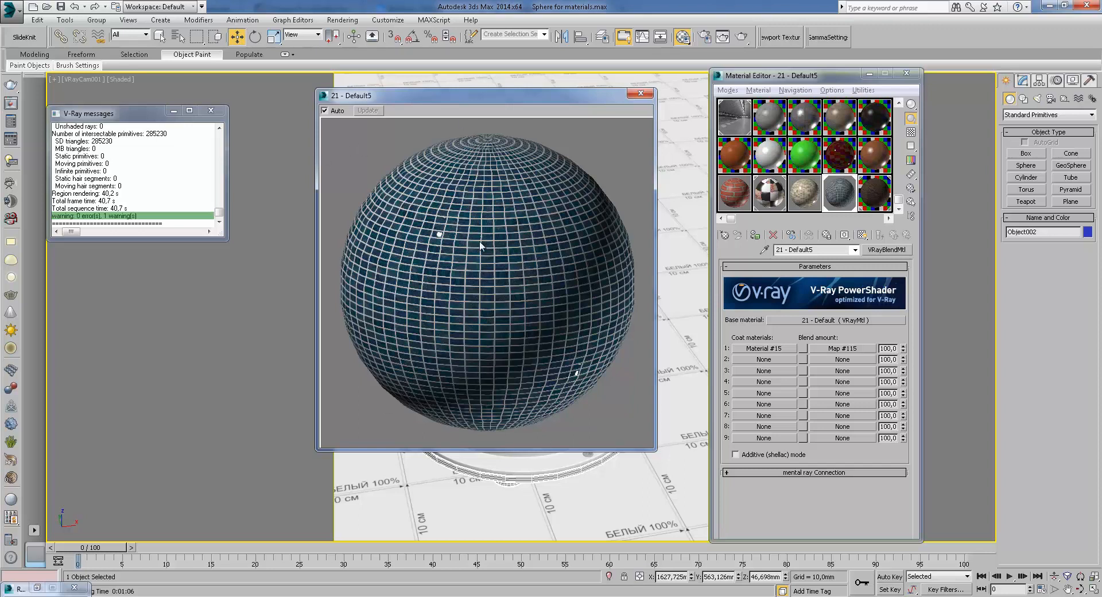
{"action": "left_click", "coordinate": [641, 93]}
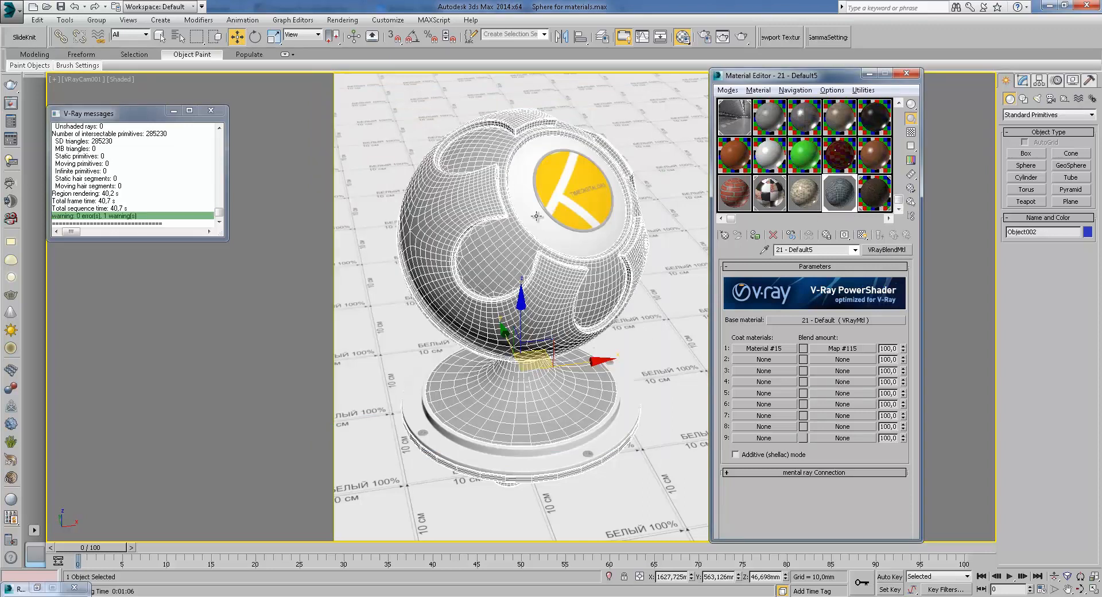
Pick the Material 4 slot, unhide all objects, select the disc group and hide all unselected objects
{"action": "left_click", "coordinate": [770, 201]}
{"action": "right_click", "coordinate": [589, 183]}
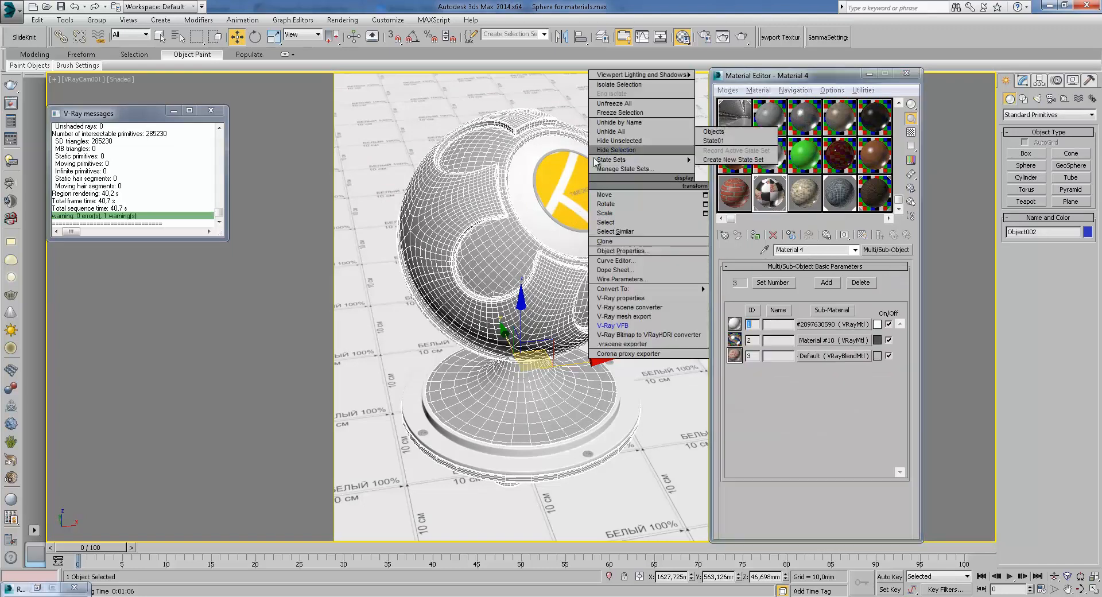
{"action": "left_click", "coordinate": [624, 133]}
{"action": "left_click", "coordinate": [657, 270]}
{"action": "right_click", "coordinate": [675, 248]}
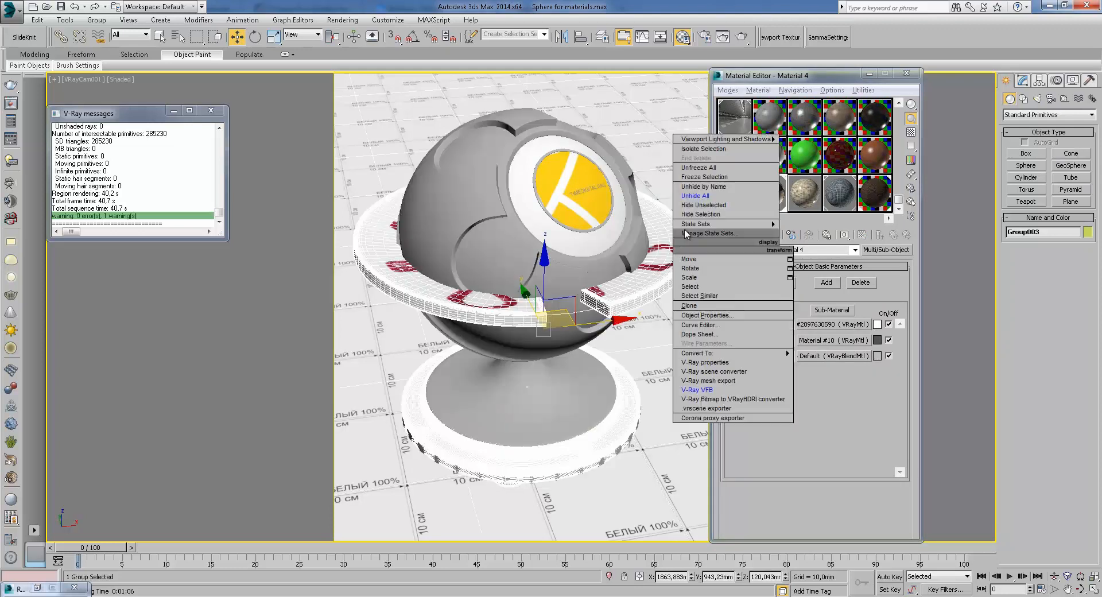
{"action": "left_click", "coordinate": [700, 206]}
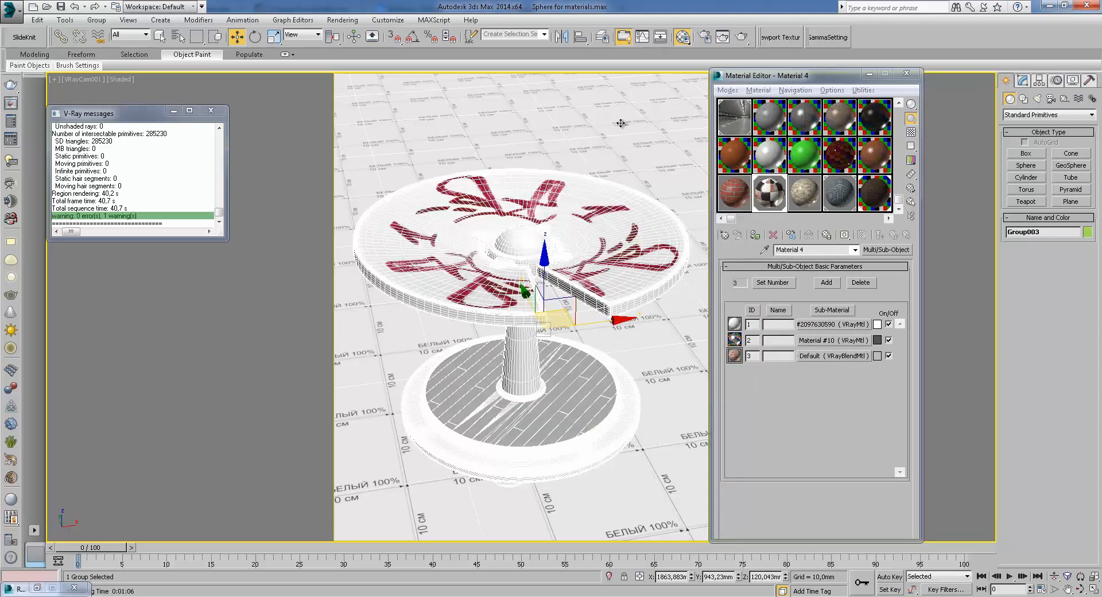
Open the group and rotate the disc plate upright so it faces the view
{"action": "left_click", "coordinate": [256, 36]}
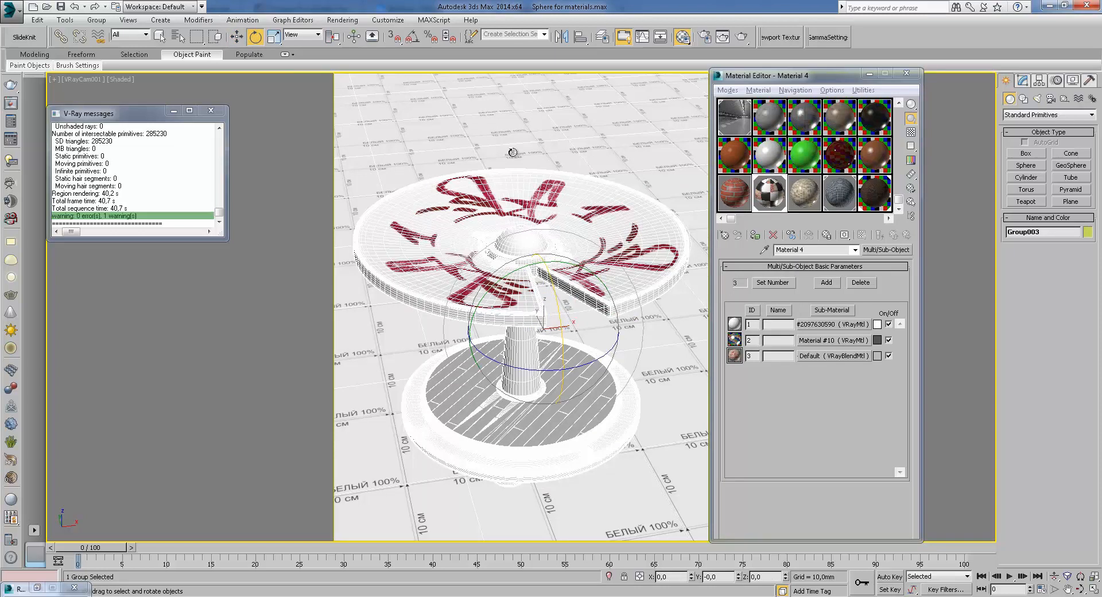
{"action": "left_click", "coordinate": [98, 20]}
{"action": "left_click", "coordinate": [110, 61]}
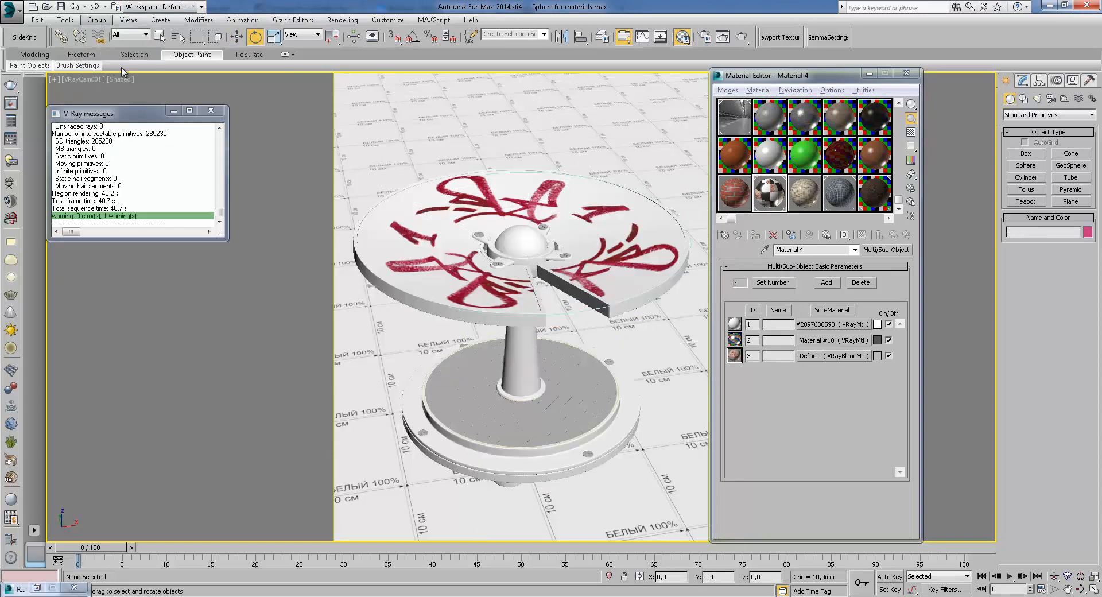
{"action": "left_click", "coordinate": [565, 253]}
{"action": "left_click_drag", "start_coordinate": [529, 214], "coordinate": [476, 202]}
{"action": "key", "text": "w"}
{"action": "left_click", "coordinate": [743, 197]}
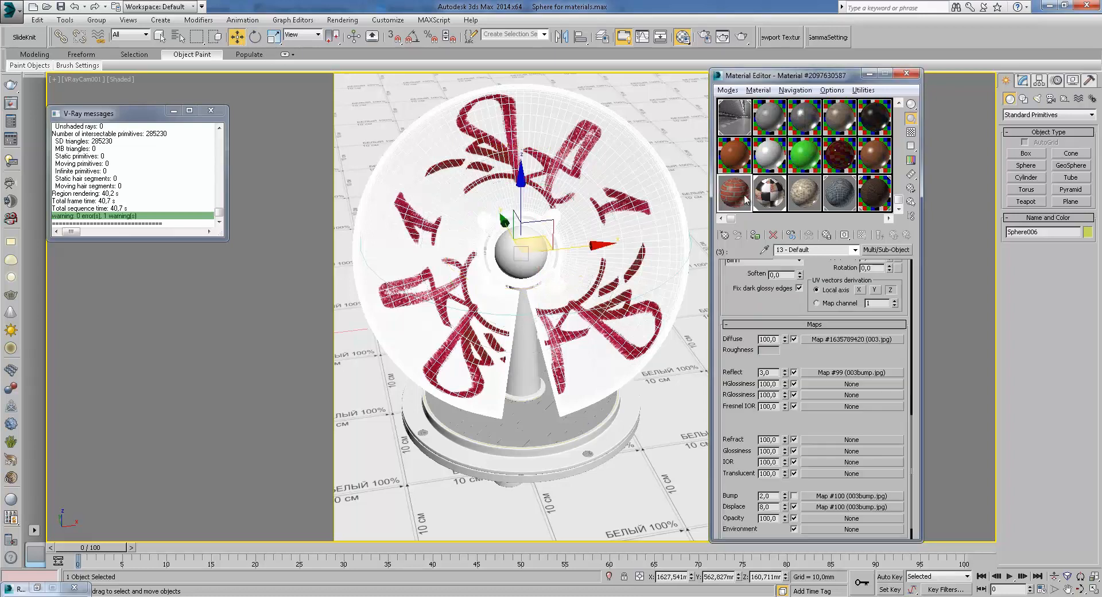
{"action": "left_click", "coordinate": [1025, 83]}
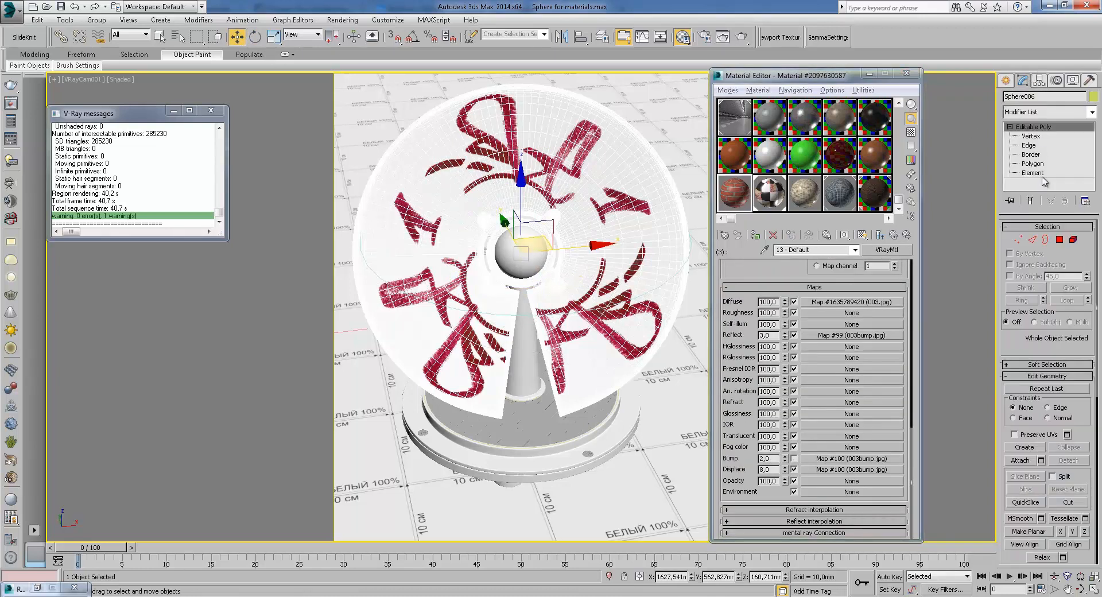
{"action": "left_click", "coordinate": [1034, 172]}
{"action": "left_click", "coordinate": [597, 177]}
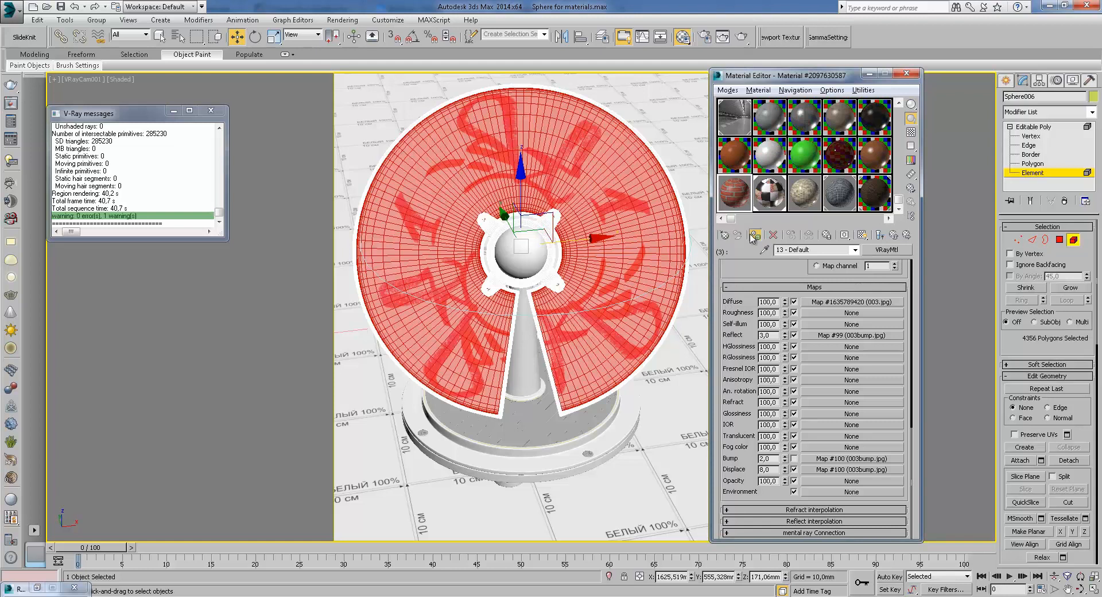
{"action": "left_click", "coordinate": [753, 237]}
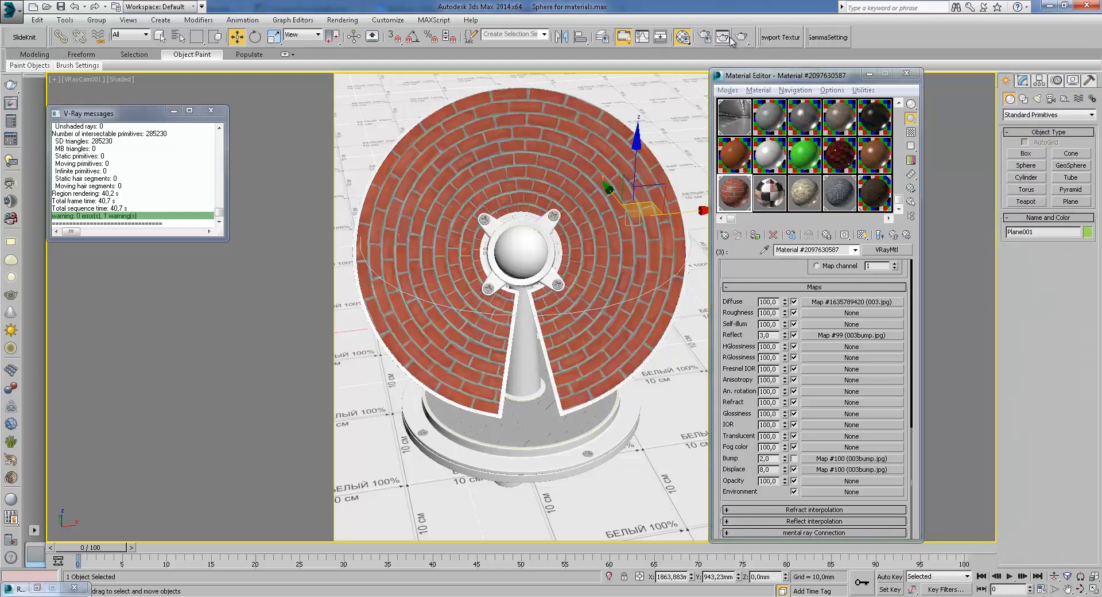
Render the scene and zoom into the brick texture on the plate in the frame buffer
{"action": "left_click", "coordinate": [747, 37]}
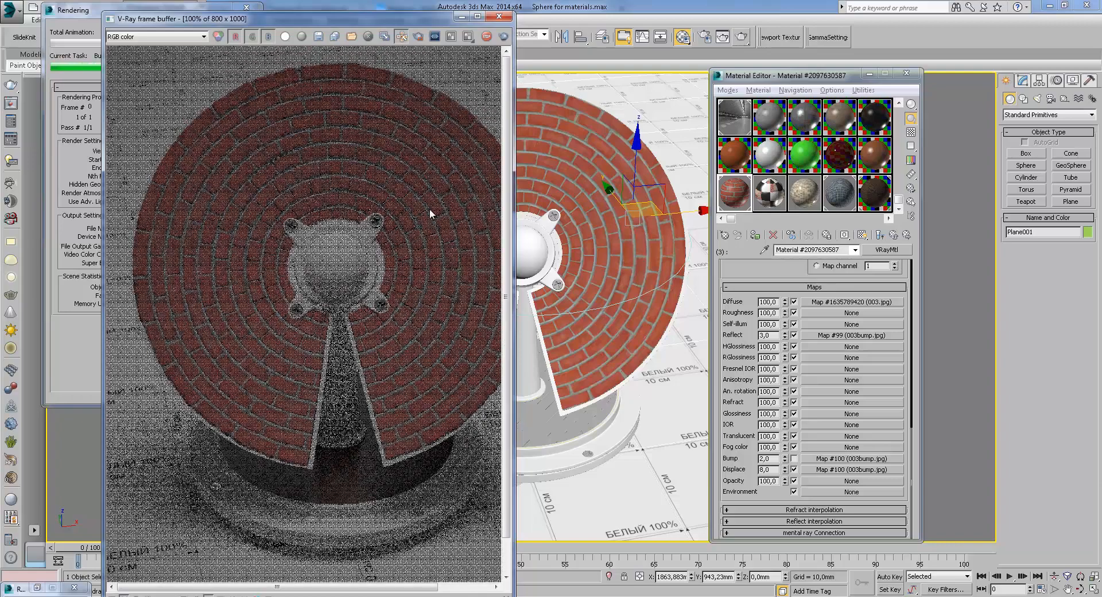
{"action": "left_click_drag", "start_coordinate": [508, 217], "coordinate": [567, 217]}
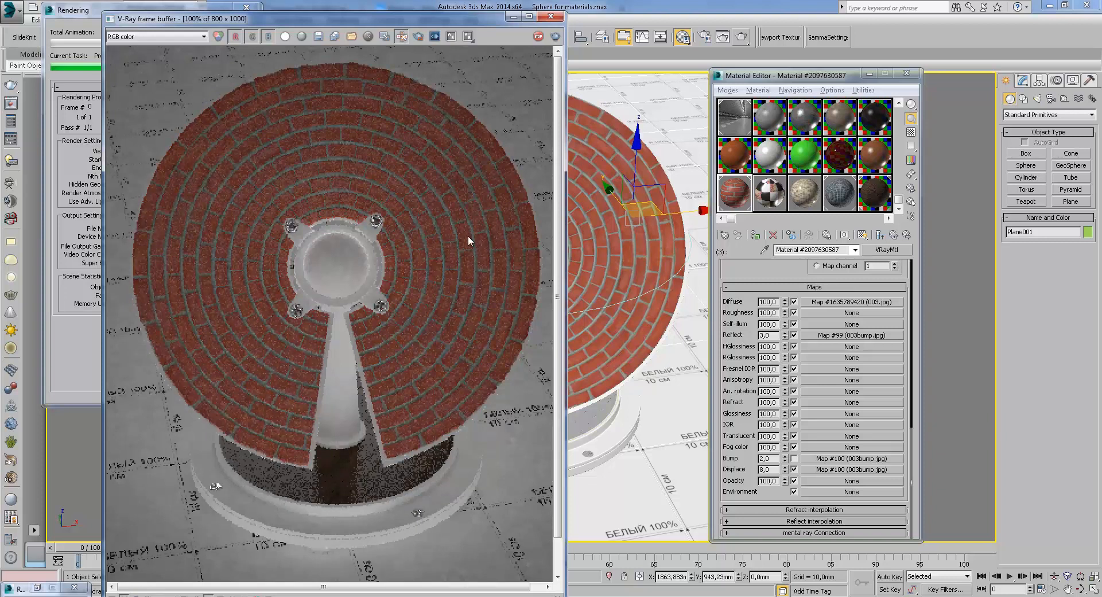
{"action": "scroll", "coordinate": [463, 205], "scroll_direction": "up", "scroll_amount": 1}
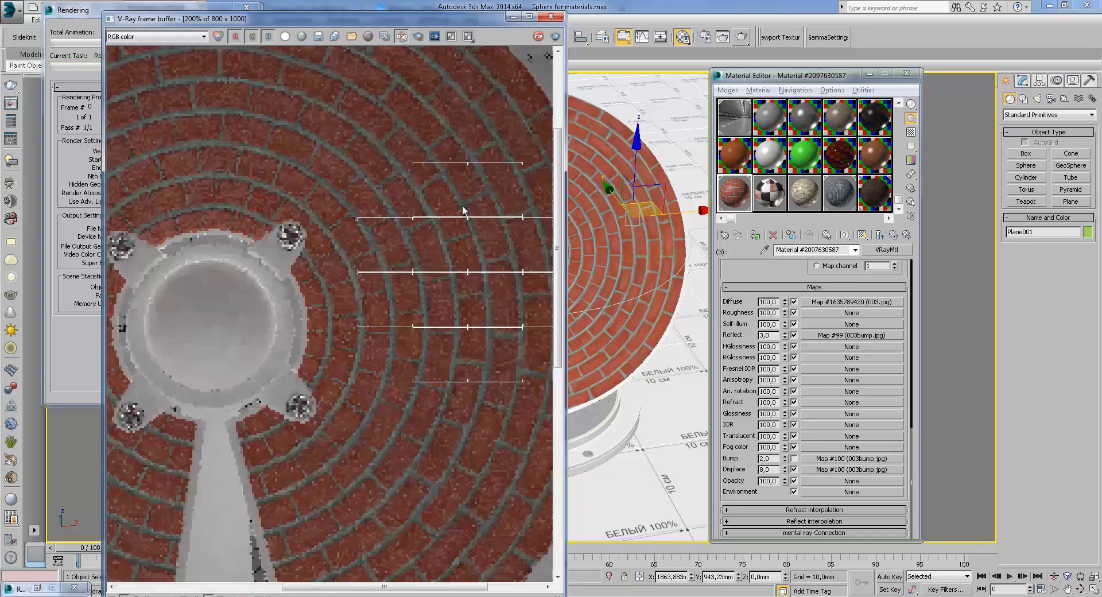
{"action": "scroll", "coordinate": [463, 209], "scroll_direction": "down", "scroll_amount": 1}
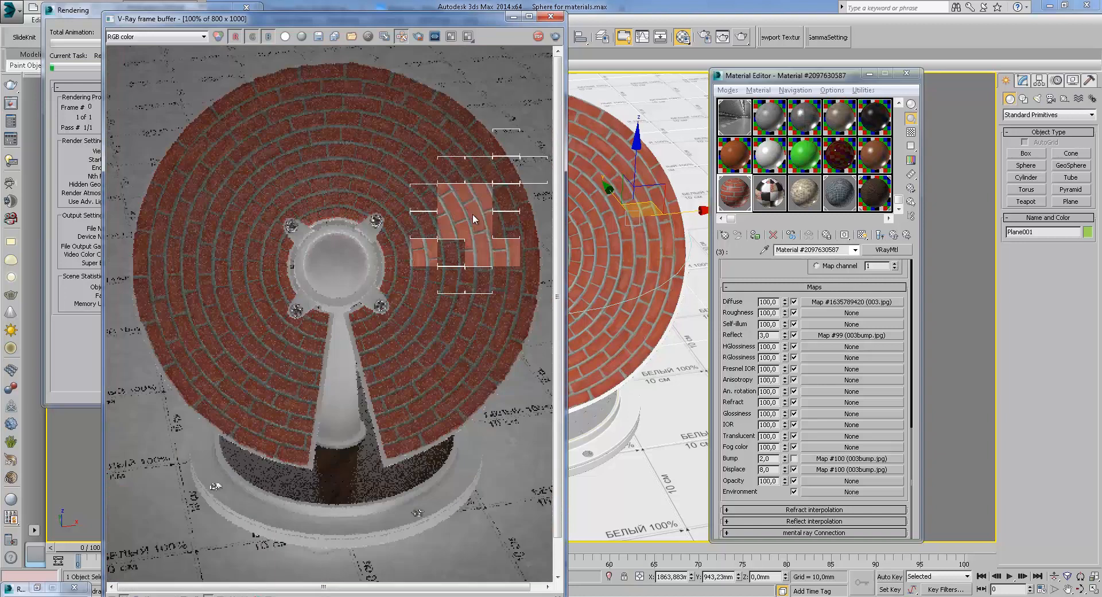
{"action": "scroll", "coordinate": [473, 214], "scroll_direction": "up", "scroll_amount": 1}
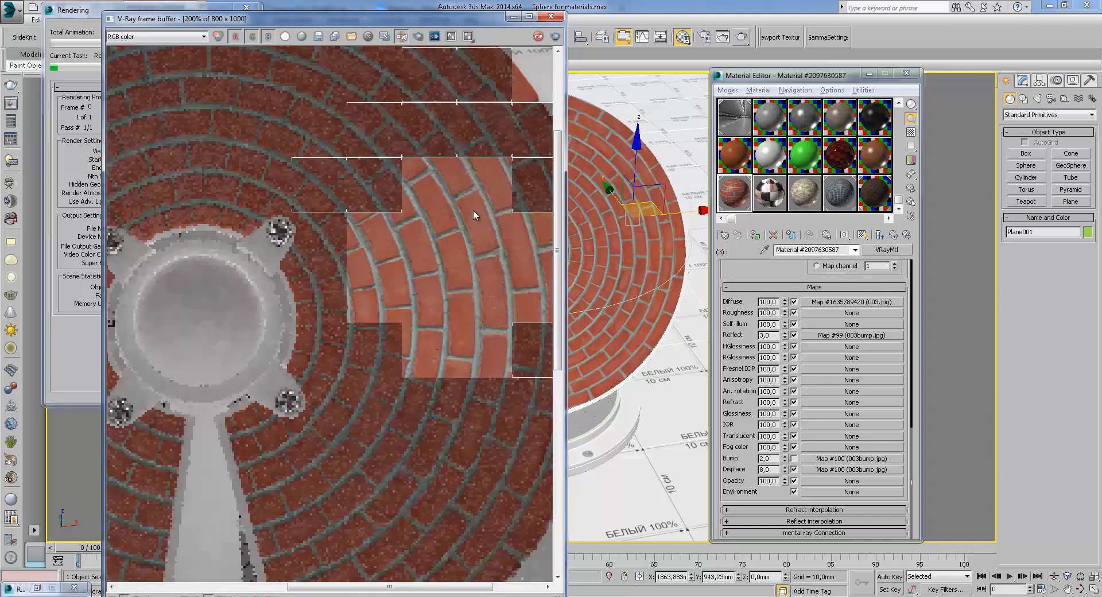
{"action": "middle_click_drag", "start_coordinate": [446, 210], "coordinate": [425, 322]}
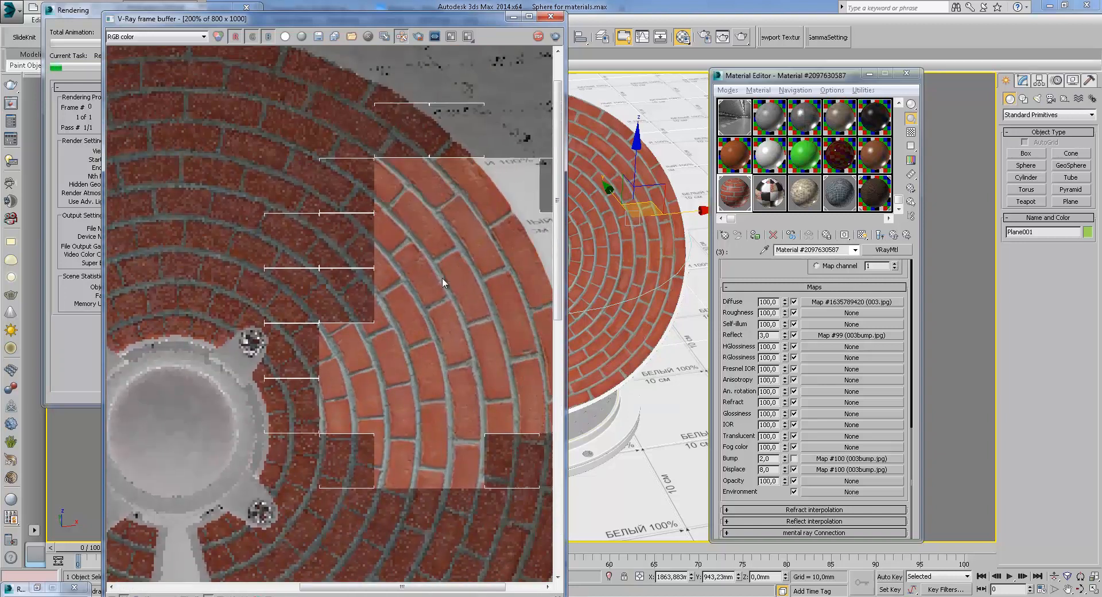
Switch the frame buffer to the VRayRawLighting channel and pan around the brick relief
{"action": "left_click", "coordinate": [173, 36]}
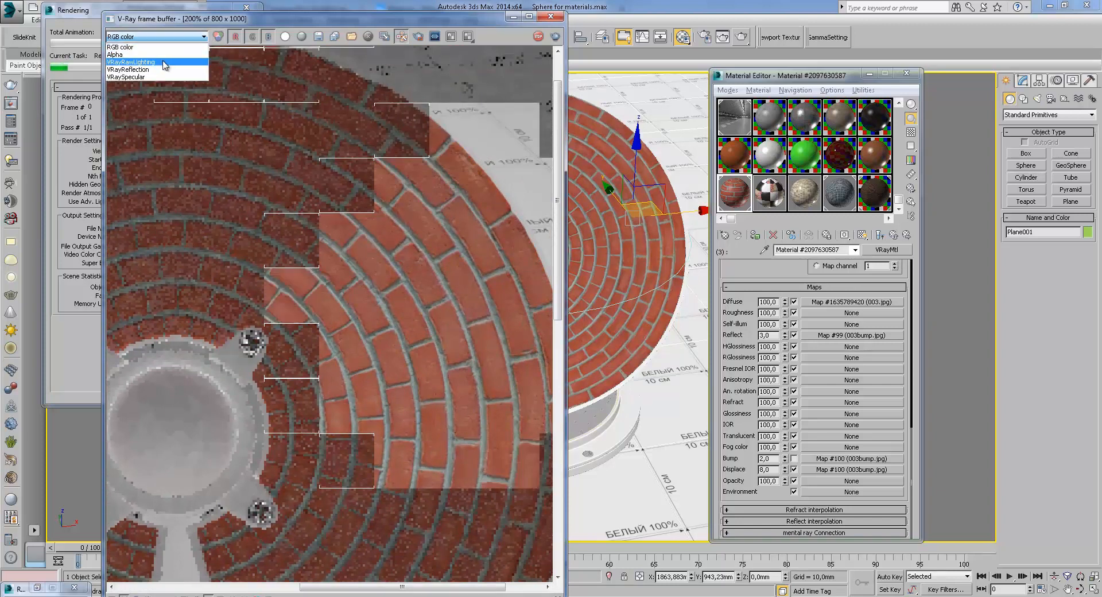
{"action": "left_click", "coordinate": [138, 59]}
{"action": "middle_click_drag", "start_coordinate": [350, 231], "coordinate": [472, 273]}
{"action": "middle_click_drag", "start_coordinate": [479, 310], "coordinate": [448, 303]}
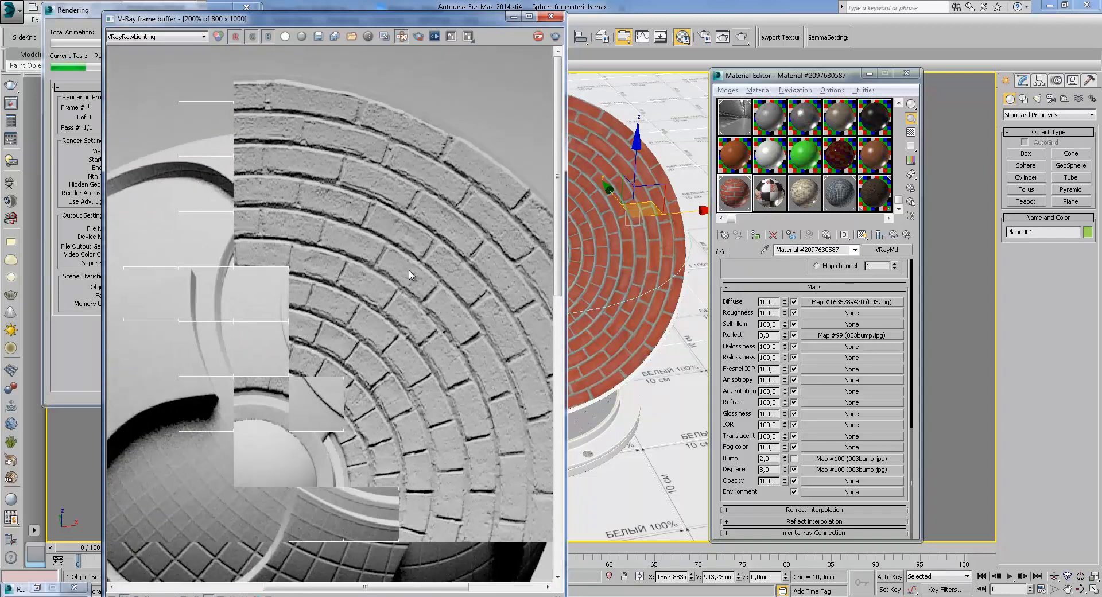
{"action": "middle_click_drag", "start_coordinate": [343, 254], "coordinate": [448, 266]}
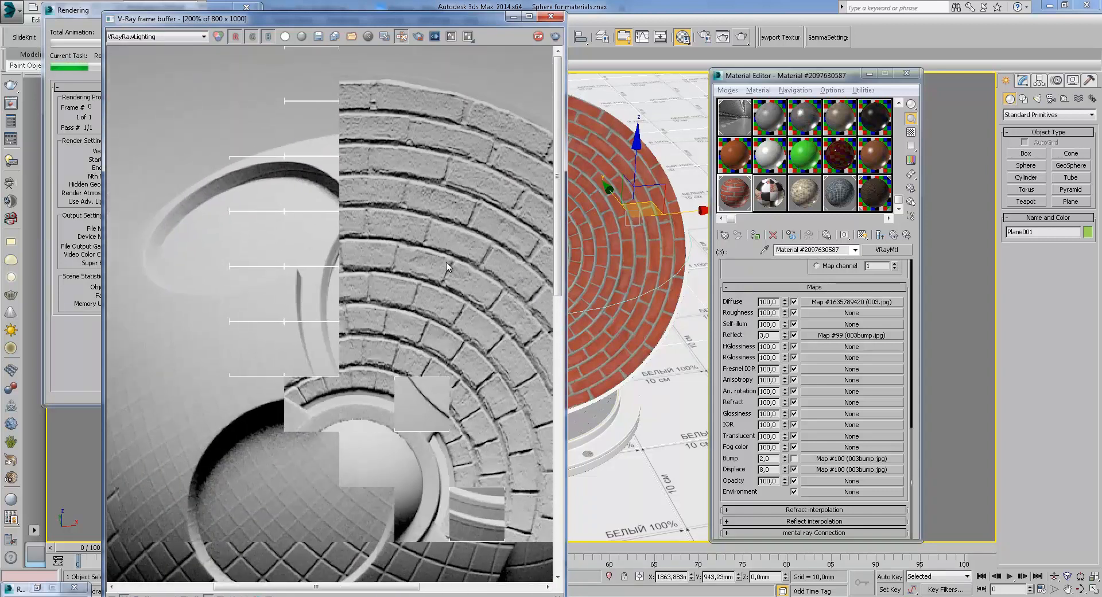
{"action": "middle_click_drag", "start_coordinate": [359, 230], "coordinate": [411, 264]}
View the VRayReflection channel, then return to RGB color and pan across the brick render
{"action": "left_click", "coordinate": [155, 36]}
{"action": "left_click", "coordinate": [141, 65]}
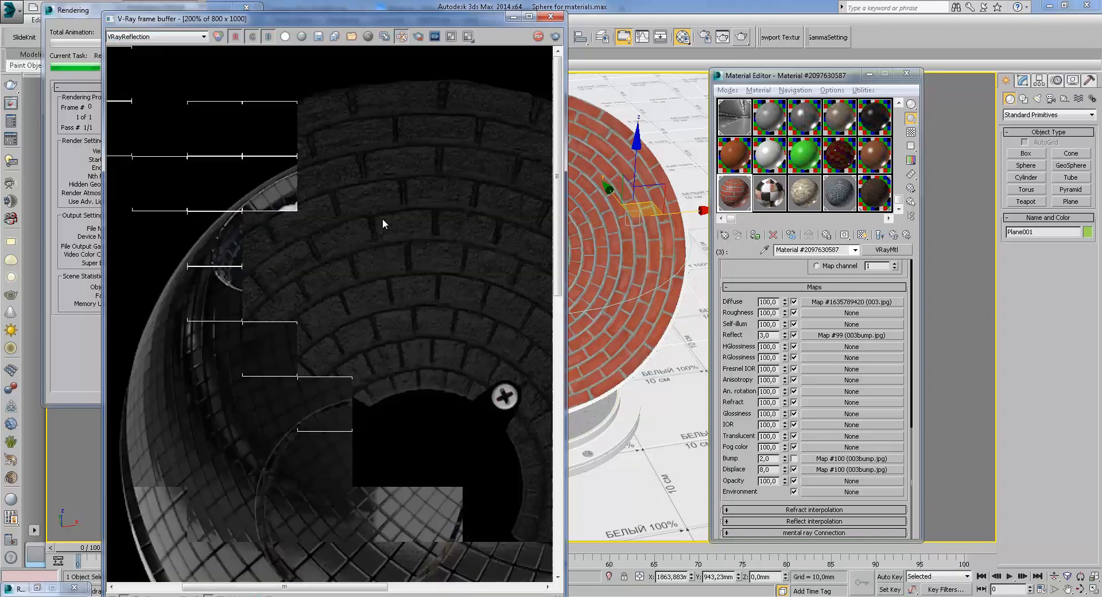
{"action": "middle_click_drag", "start_coordinate": [360, 228], "coordinate": [379, 249]}
{"action": "scroll", "coordinate": [319, 250], "scroll_direction": "up", "scroll_amount": 1}
{"action": "scroll", "coordinate": [316, 248], "scroll_direction": "down", "scroll_amount": 1}
{"action": "left_click", "coordinate": [149, 36]}
{"action": "left_click", "coordinate": [136, 56]}
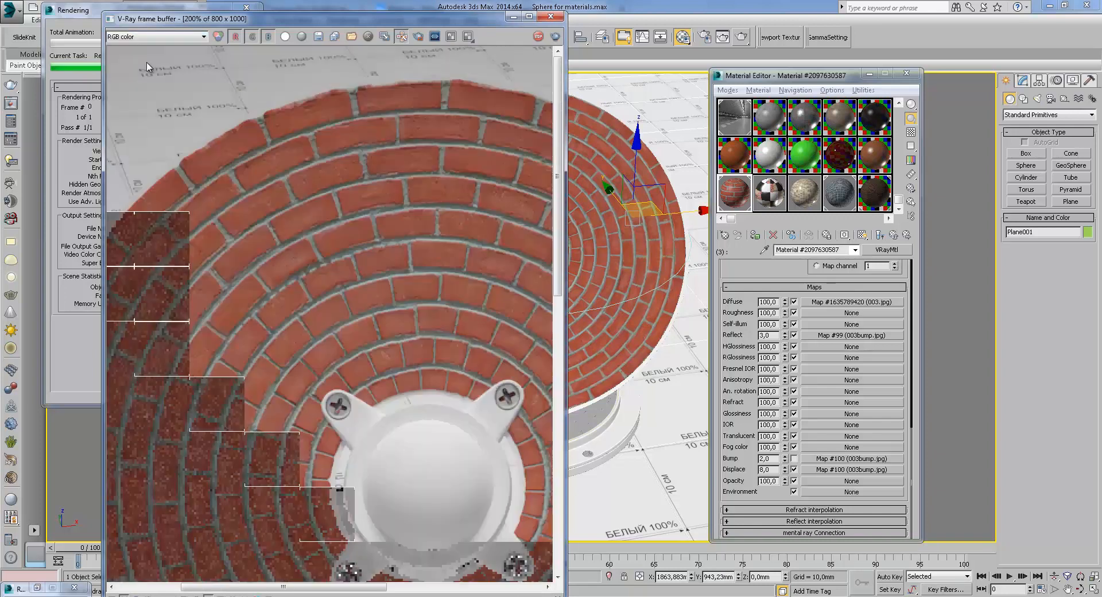
{"action": "middle_click_drag", "start_coordinate": [420, 293], "coordinate": [495, 241]}
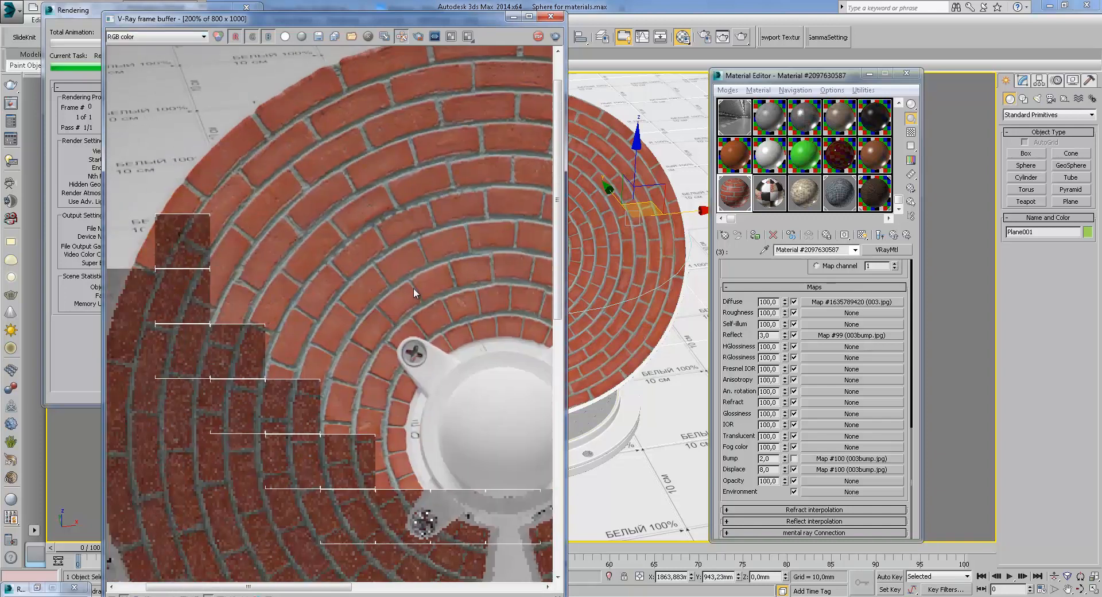
Zoom in and out across the brick-textured plate in the RGB color render
{"action": "middle_click_drag", "start_coordinate": [412, 290], "coordinate": [412, 256]}
{"action": "scroll", "coordinate": [413, 256], "scroll_direction": "down", "scroll_amount": 1}
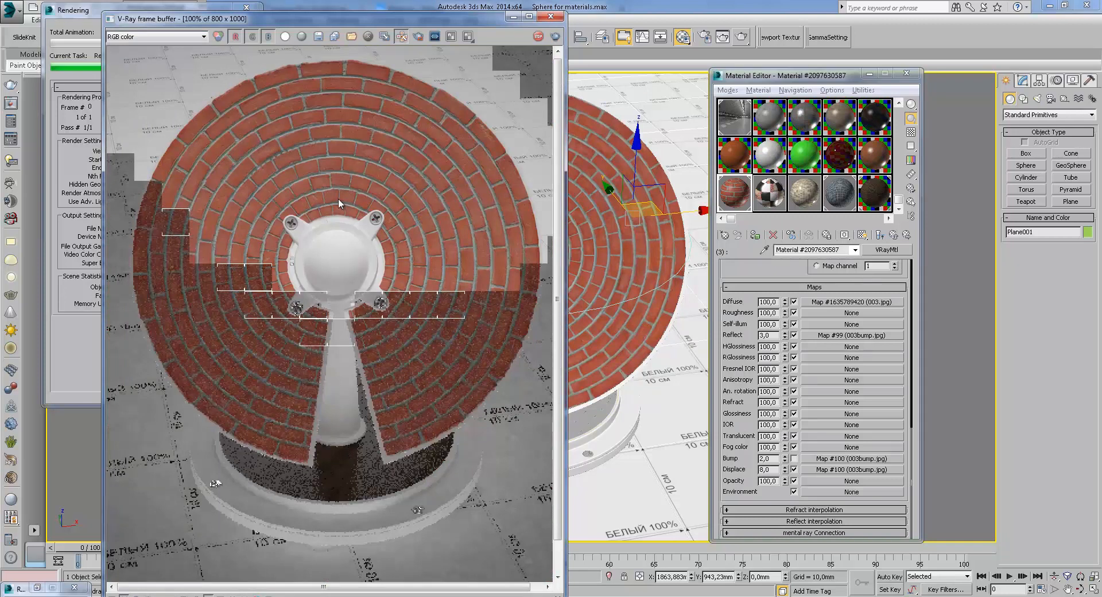
{"action": "scroll", "coordinate": [339, 198], "scroll_direction": "up", "scroll_amount": 1}
{"action": "middle_click_drag", "start_coordinate": [338, 198], "coordinate": [458, 229]}
{"action": "middle_click_drag", "start_coordinate": [453, 326], "coordinate": [507, 347]}
Switch the frame buffer to the VRayRawLighting channel and zoom across the brick relief
{"action": "left_click", "coordinate": [173, 36]}
{"action": "left_click", "coordinate": [167, 67]}
{"action": "scroll", "coordinate": [304, 216], "scroll_direction": "up", "scroll_amount": 1}
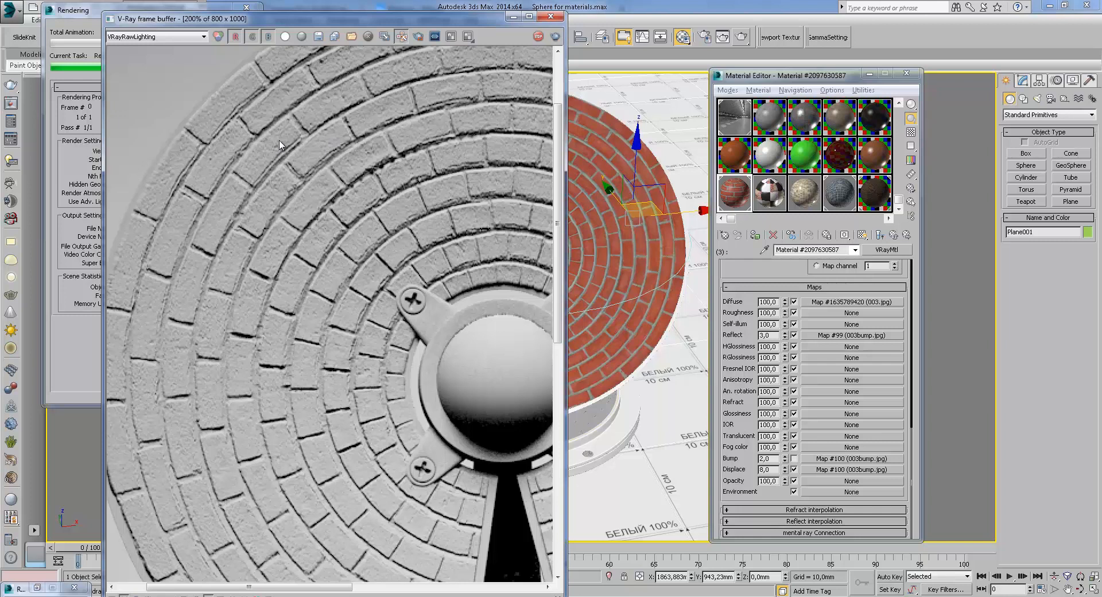
{"action": "middle_click_drag", "start_coordinate": [346, 305], "coordinate": [318, 179]}
{"action": "scroll", "coordinate": [370, 217], "scroll_direction": "down", "scroll_amount": 1}
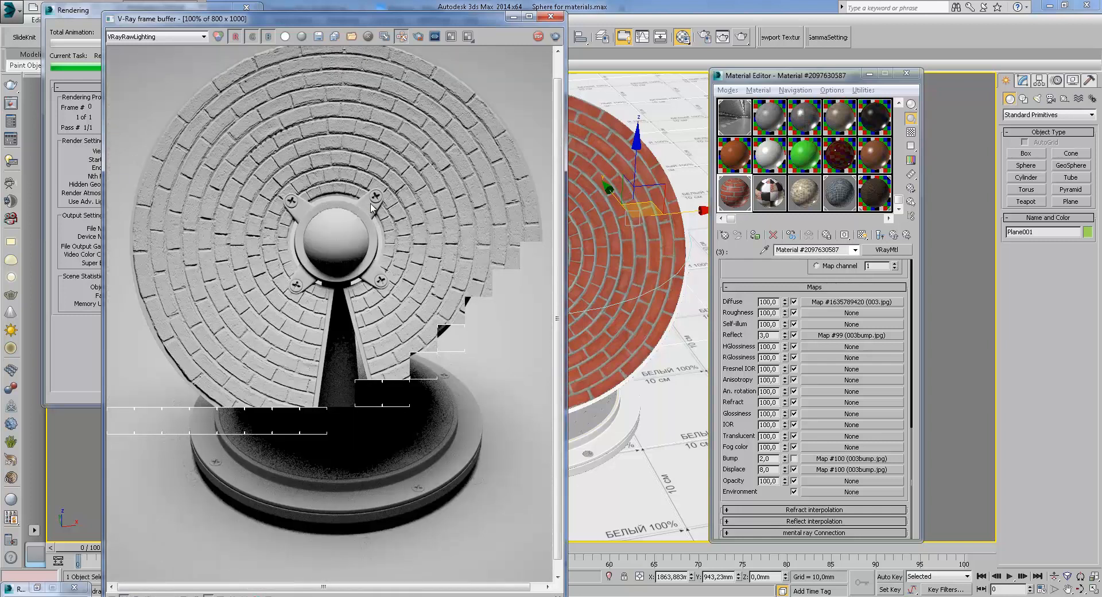
Return the frame buffer to RGB color and zoom around the brick render
{"action": "left_click", "coordinate": [138, 37]}
{"action": "left_click", "coordinate": [129, 46]}
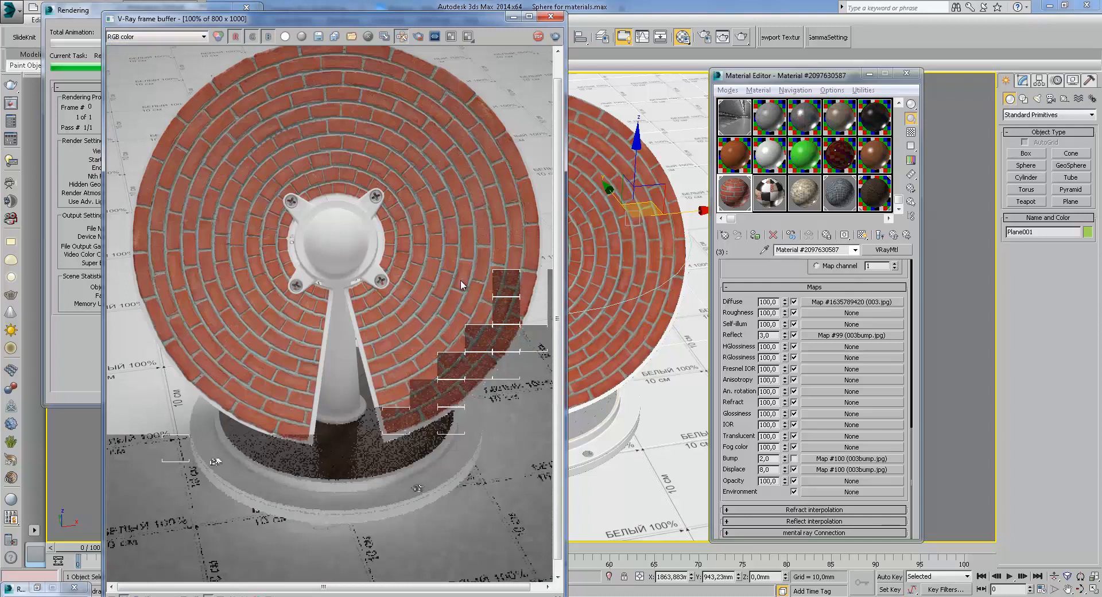
{"action": "middle_click_drag", "start_coordinate": [316, 85], "coordinate": [322, 201]}
{"action": "scroll", "coordinate": [336, 86], "scroll_direction": "up", "scroll_amount": 2}
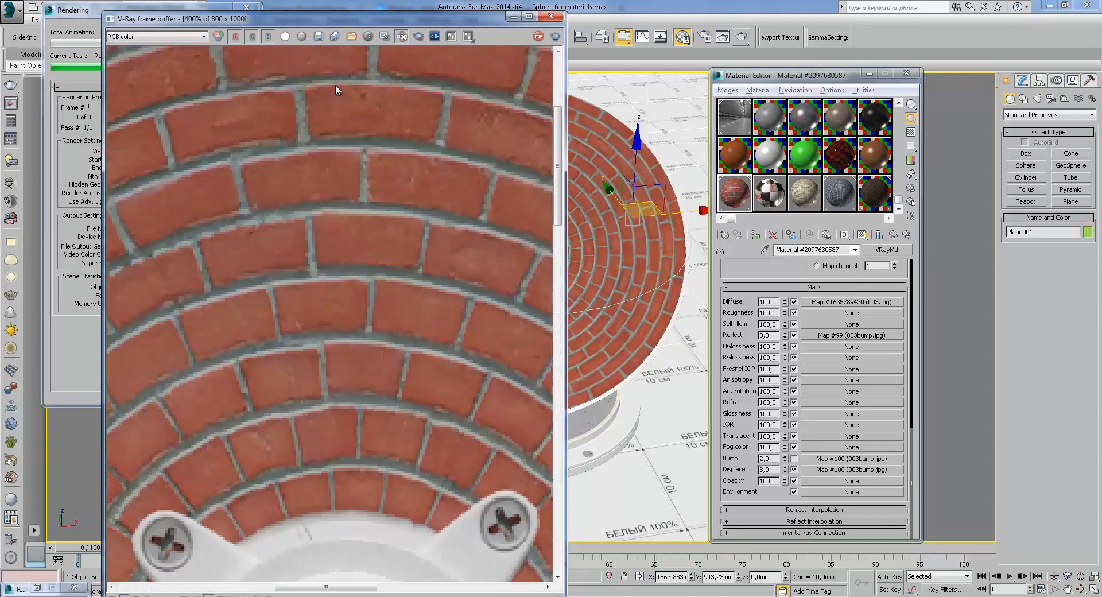
{"action": "scroll", "coordinate": [336, 86], "scroll_direction": "down", "scroll_amount": 1}
{"action": "middle_click_drag", "start_coordinate": [326, 115], "coordinate": [364, 221]}
{"action": "scroll", "coordinate": [364, 221], "scroll_direction": "down", "scroll_amount": 1}
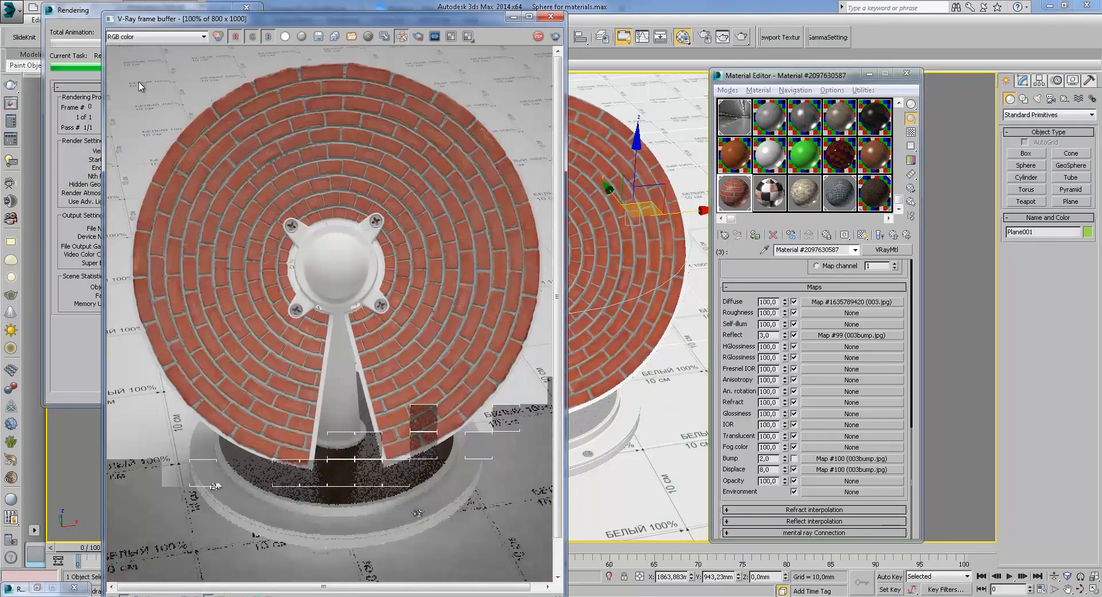
{"action": "left_click", "coordinate": [85, 33]}
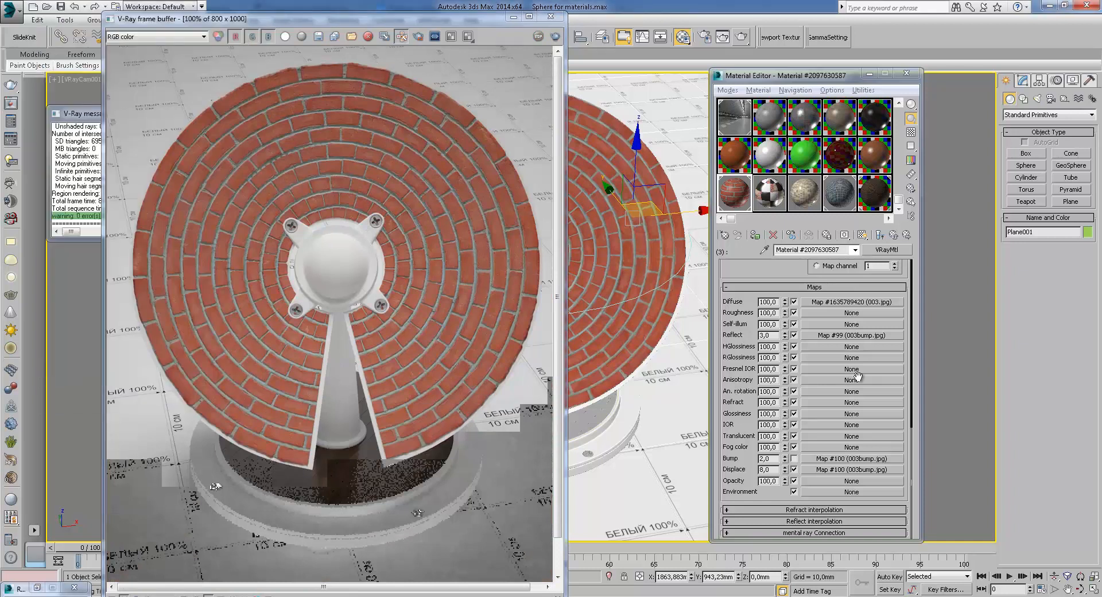
Open the Diffuse map of the brick material and view its bitmap image, then return to the material
{"action": "left_click", "coordinate": [835, 306]}
{"action": "left_click", "coordinate": [876, 436]}
{"action": "scroll", "coordinate": [422, 231], "scroll_direction": "up", "scroll_amount": 1}
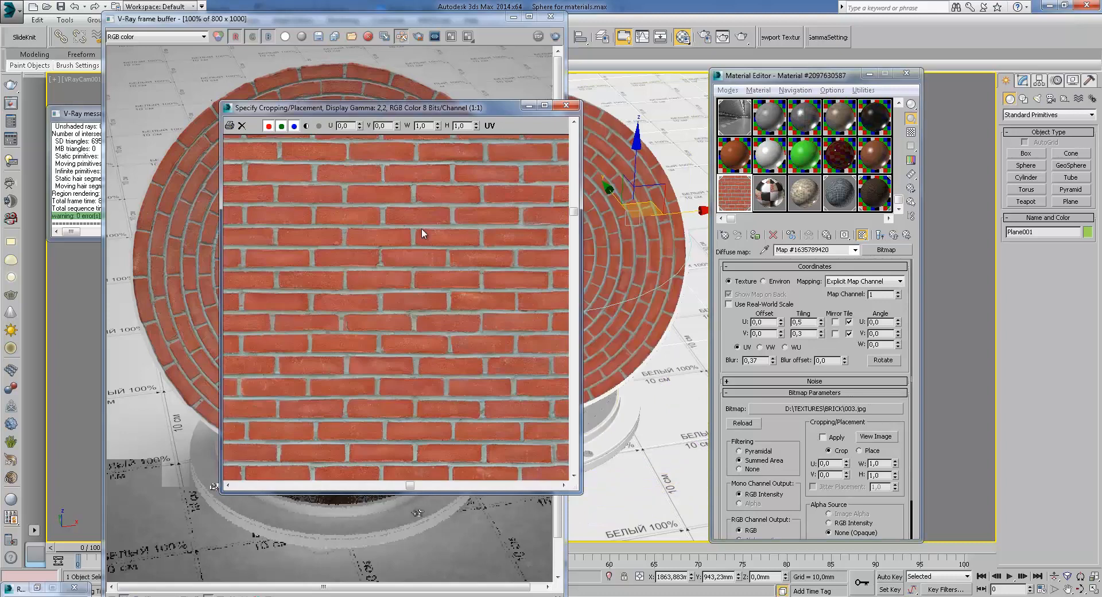
{"action": "left_click", "coordinate": [566, 106]}
{"action": "left_click", "coordinate": [893, 235]}
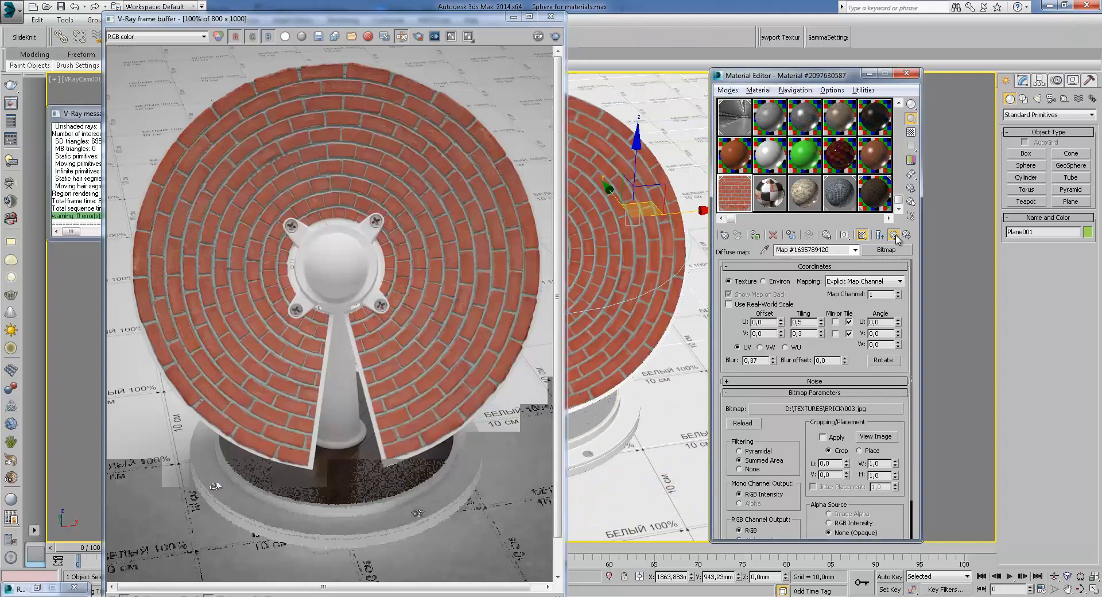
Open the Reflect map and view its 003bump.jpg bitmap image, then return to the material
{"action": "left_click", "coordinate": [852, 335]}
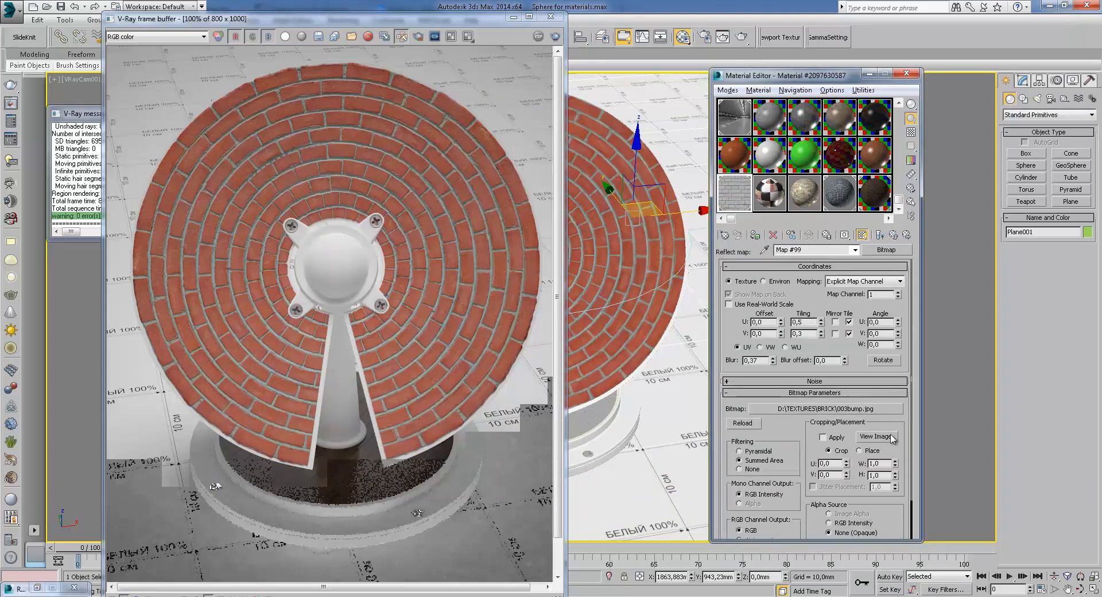
{"action": "left_click", "coordinate": [876, 436]}
{"action": "left_click", "coordinate": [566, 105]}
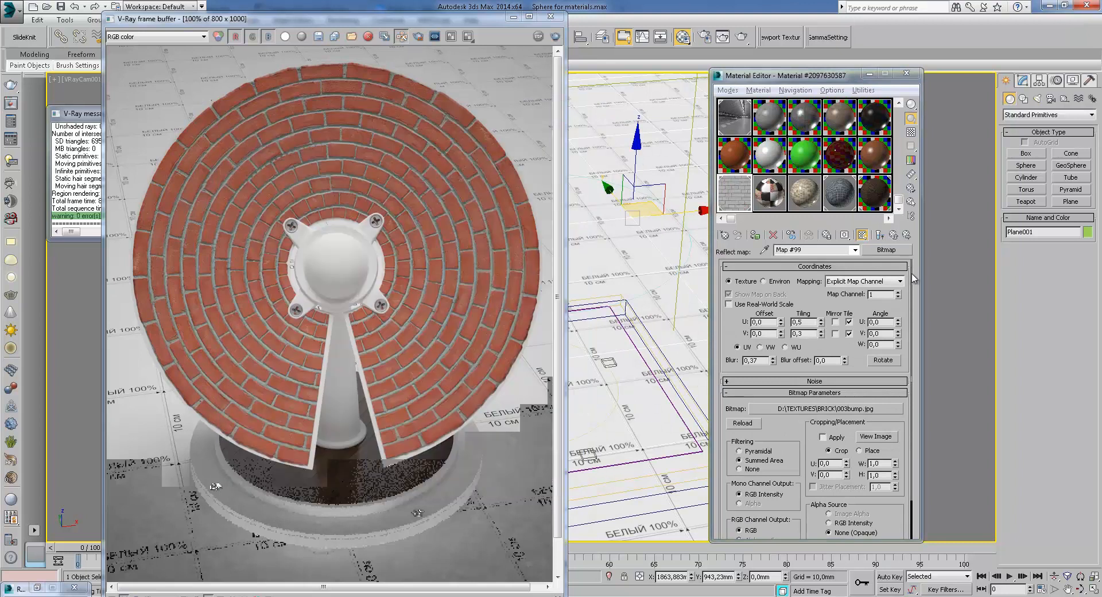
{"action": "left_click", "coordinate": [893, 235]}
Open the Bump map and view its bitmap image, then return to the material
{"action": "left_click", "coordinate": [871, 464]}
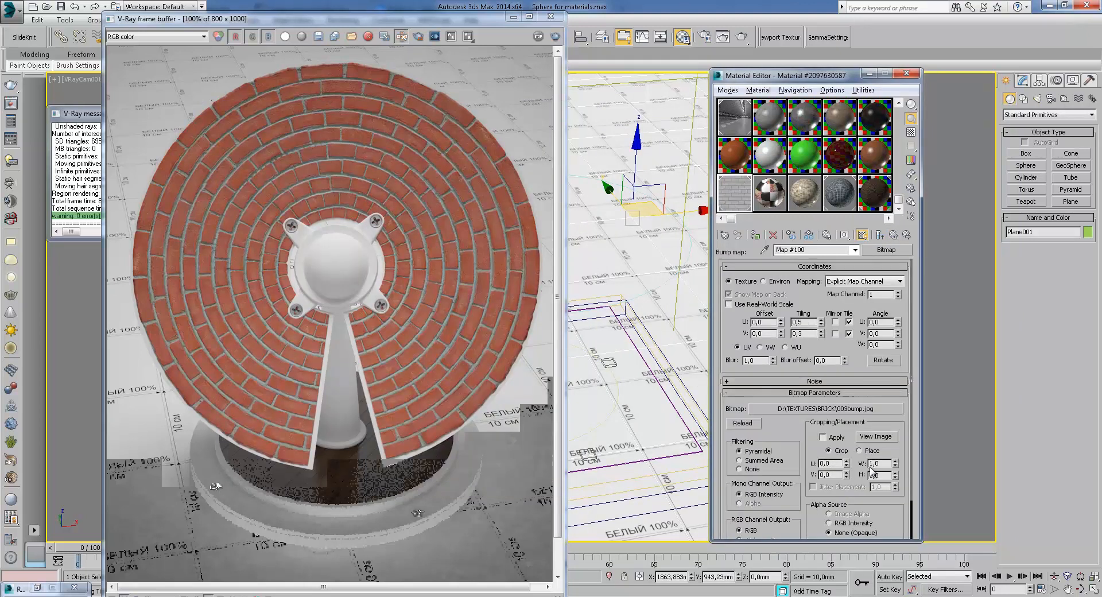
{"action": "left_click", "coordinate": [876, 436]}
{"action": "left_click", "coordinate": [565, 105]}
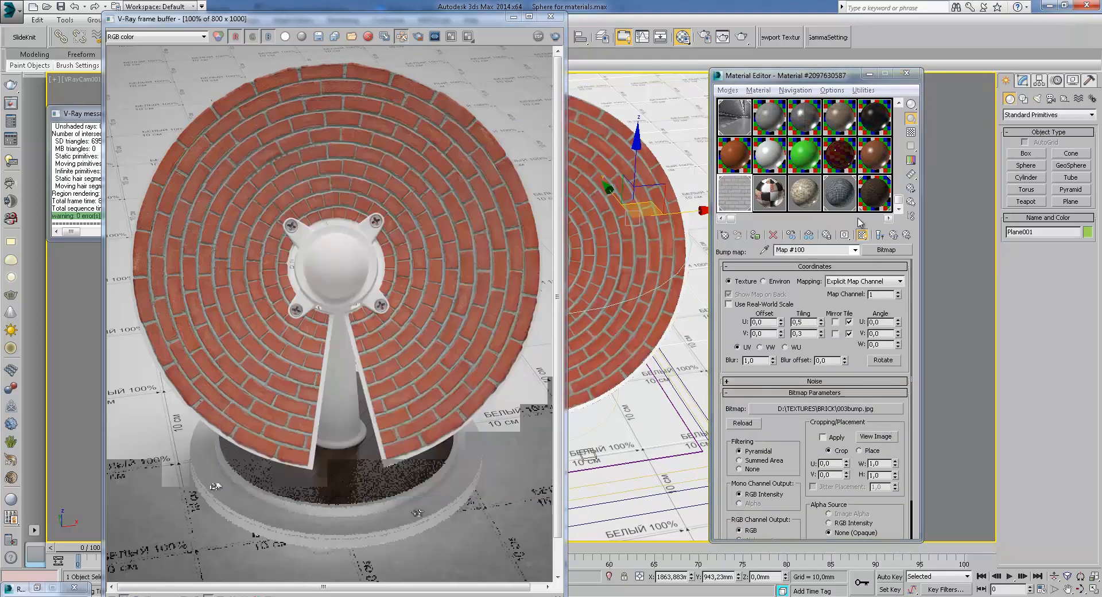
{"action": "left_click", "coordinate": [894, 236]}
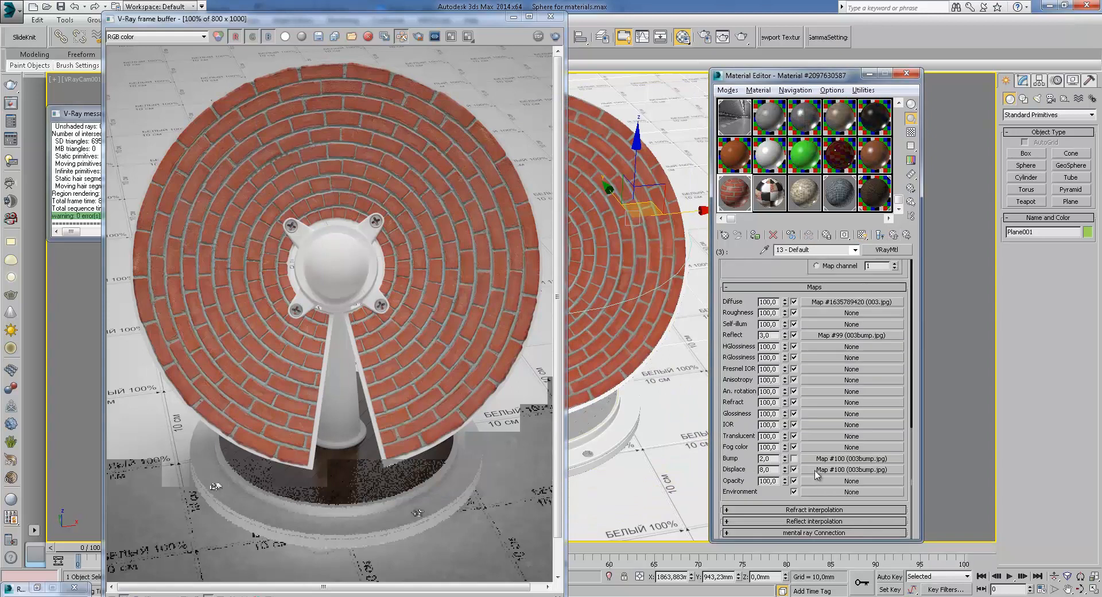
Open the Displacement map and view its bitmap image
{"action": "left_click", "coordinate": [825, 471]}
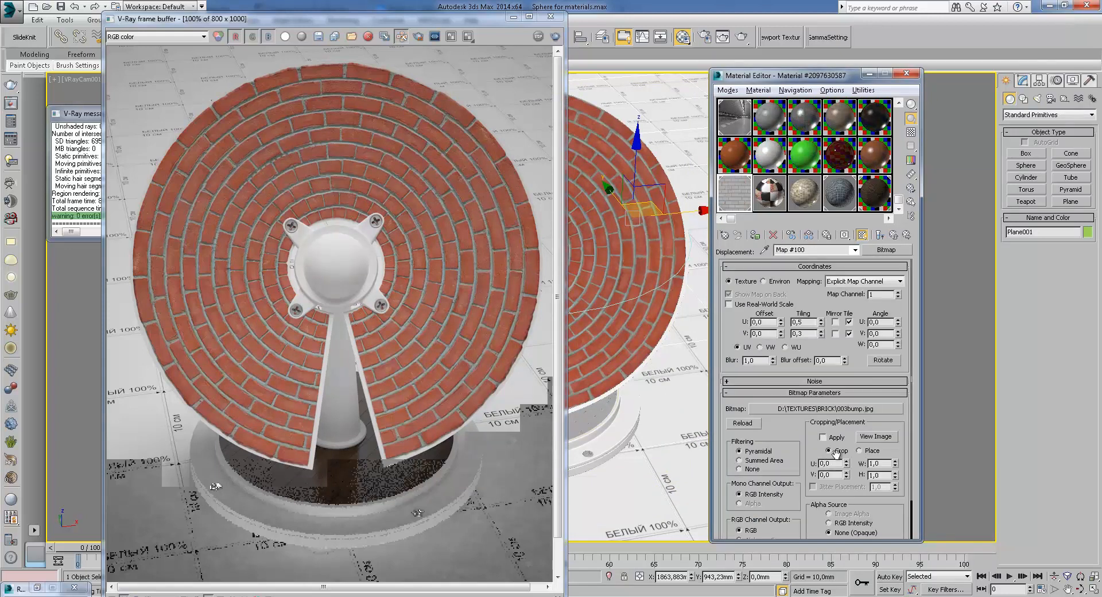
{"action": "left_click", "coordinate": [884, 440]}
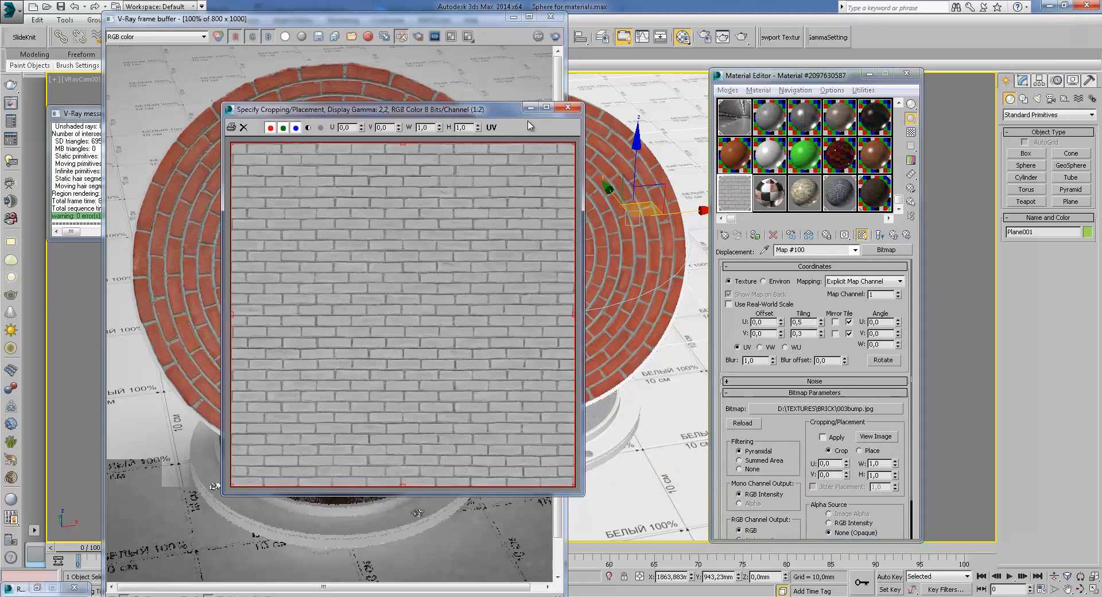
{"action": "scroll", "coordinate": [388, 173], "scroll_direction": "up", "scroll_amount": 1}
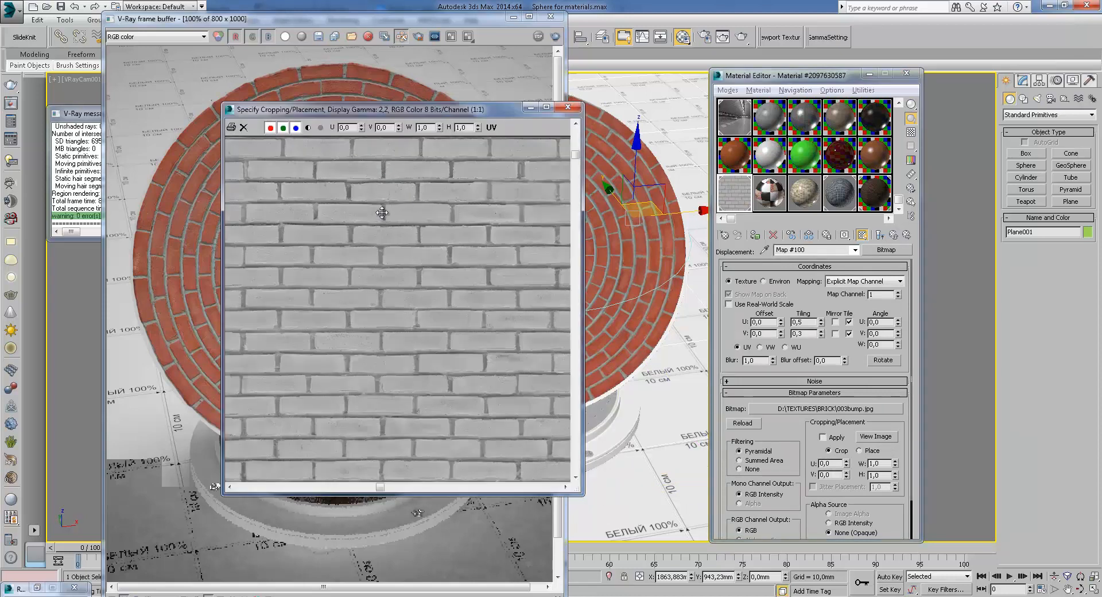
{"action": "left_click", "coordinate": [568, 107]}
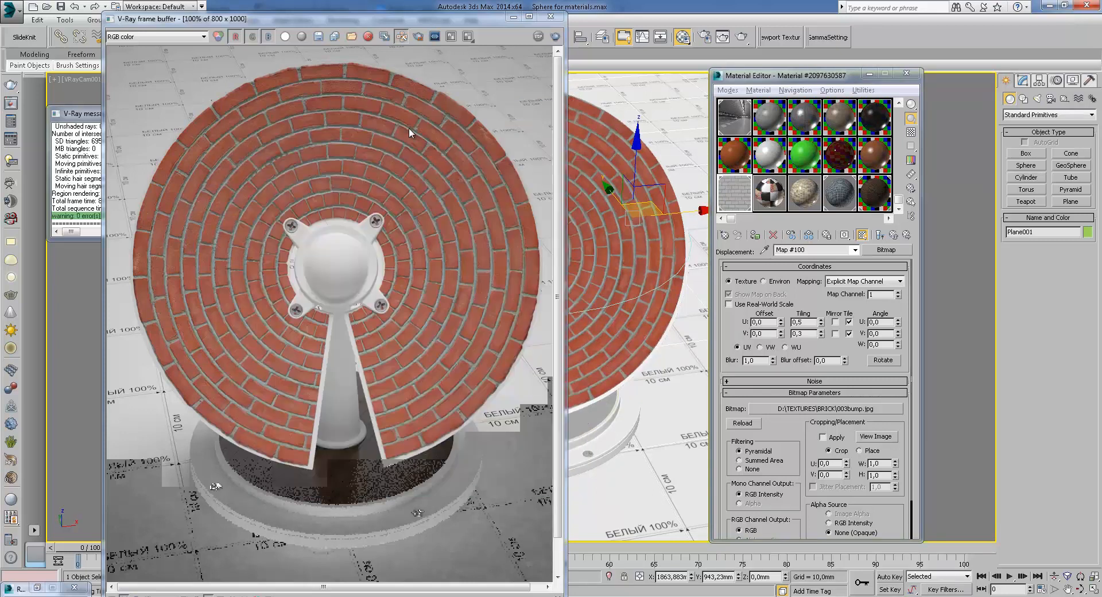
Zoom across the brick render once more and minimize the frame buffer
{"action": "scroll", "coordinate": [360, 108], "scroll_direction": "up", "scroll_amount": 1}
{"action": "middle_click_drag", "start_coordinate": [384, 185], "coordinate": [495, 122]}
{"action": "scroll", "coordinate": [495, 121], "scroll_direction": "down", "scroll_amount": 1}
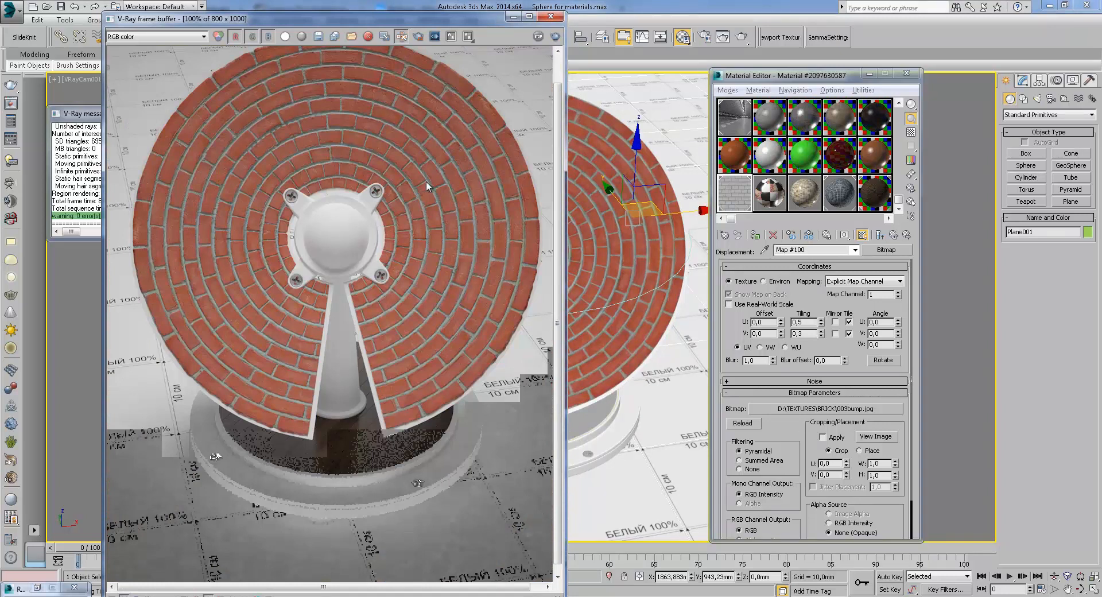
{"action": "middle_click_drag", "start_coordinate": [439, 178], "coordinate": [437, 208]}
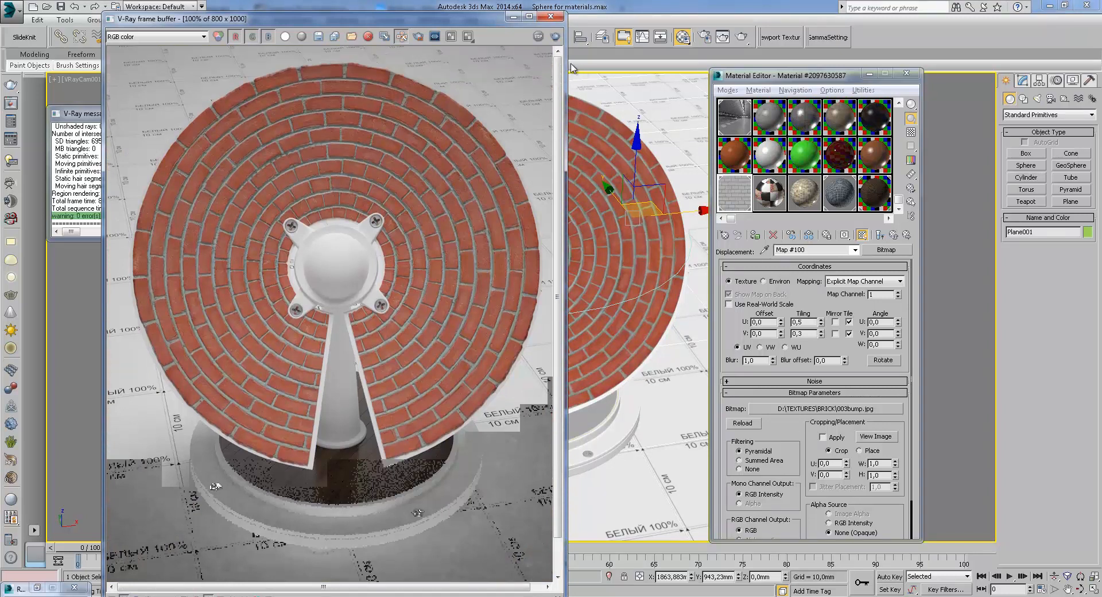
{"action": "left_click", "coordinate": [515, 17]}
Select the brick disc and rotate it so it lies nearly horizontal
{"action": "left_click", "coordinate": [536, 133]}
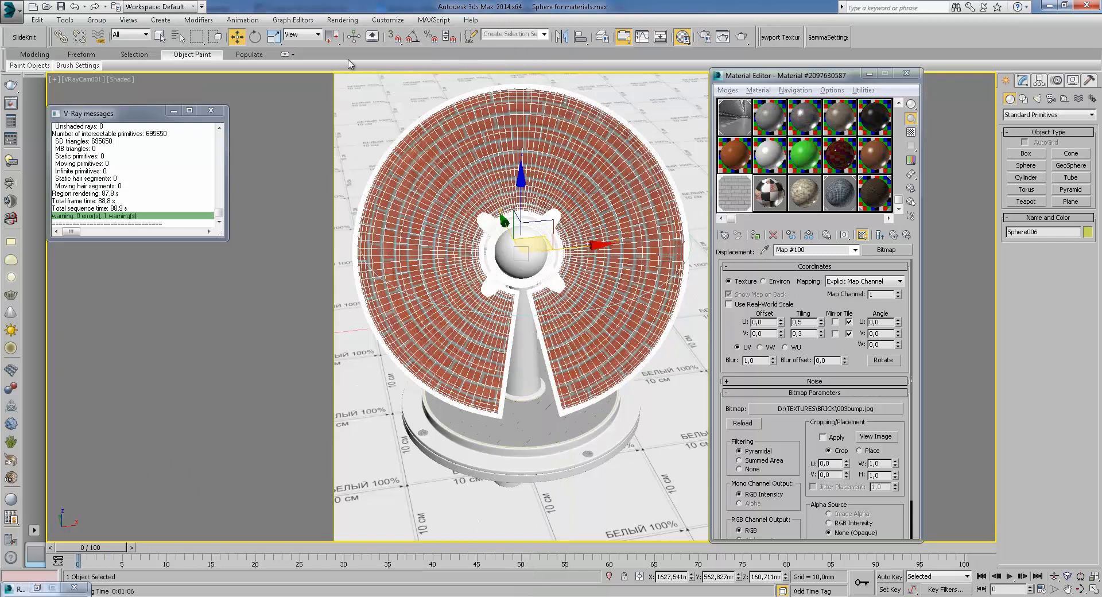
{"action": "left_click", "coordinate": [255, 36]}
{"action": "left_click_drag", "start_coordinate": [552, 288], "coordinate": [526, 217]}
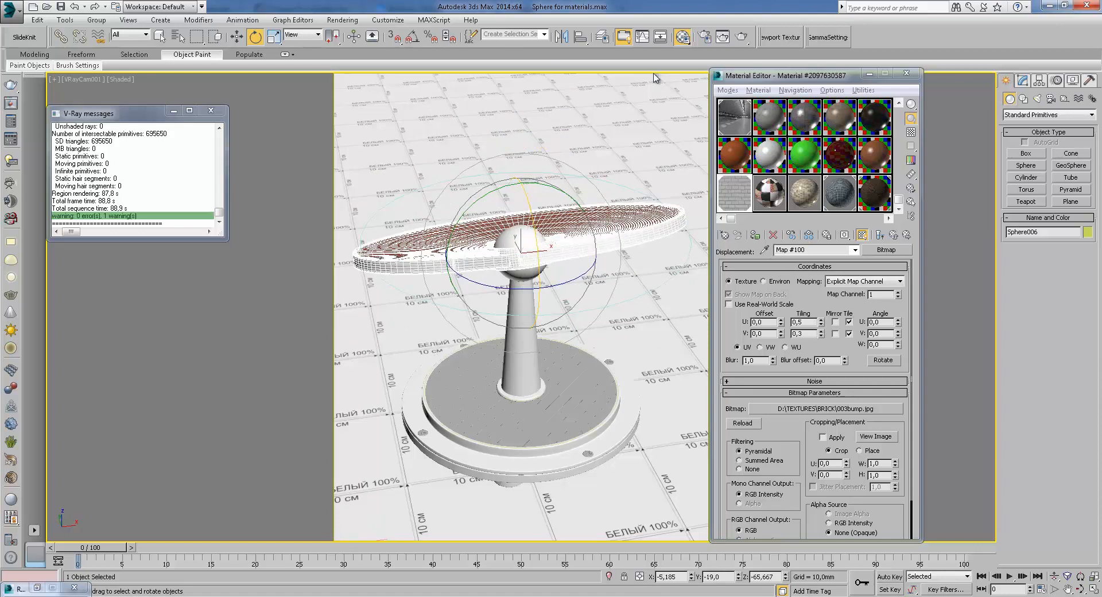
Render the scene and zoom into the tilted brick disc in the frame buffer
{"action": "left_click", "coordinate": [740, 36]}
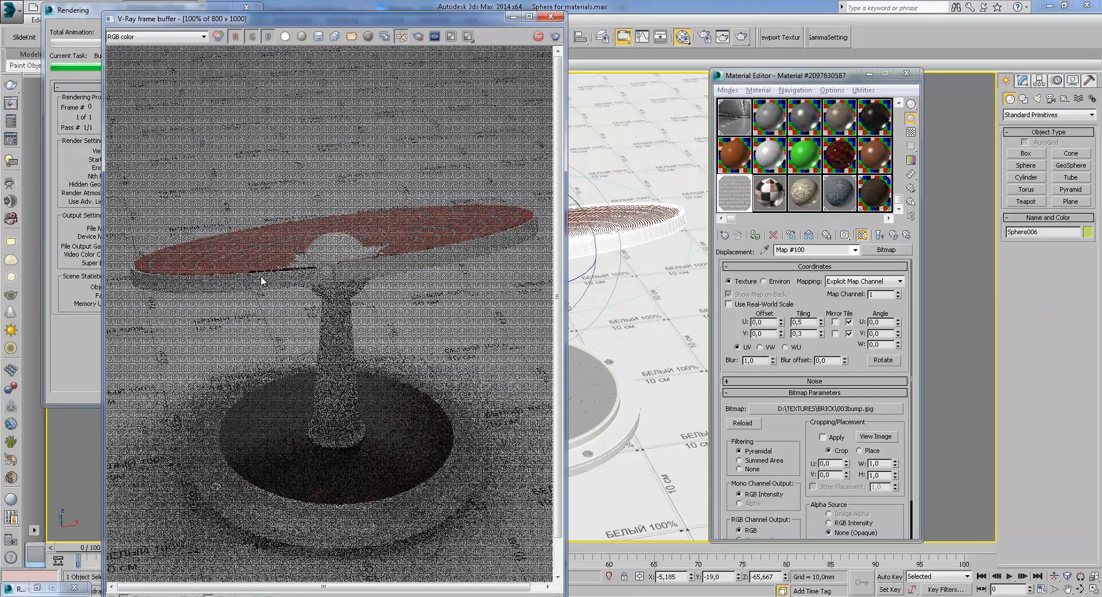
{"action": "scroll", "coordinate": [279, 274], "scroll_direction": "up", "scroll_amount": 1}
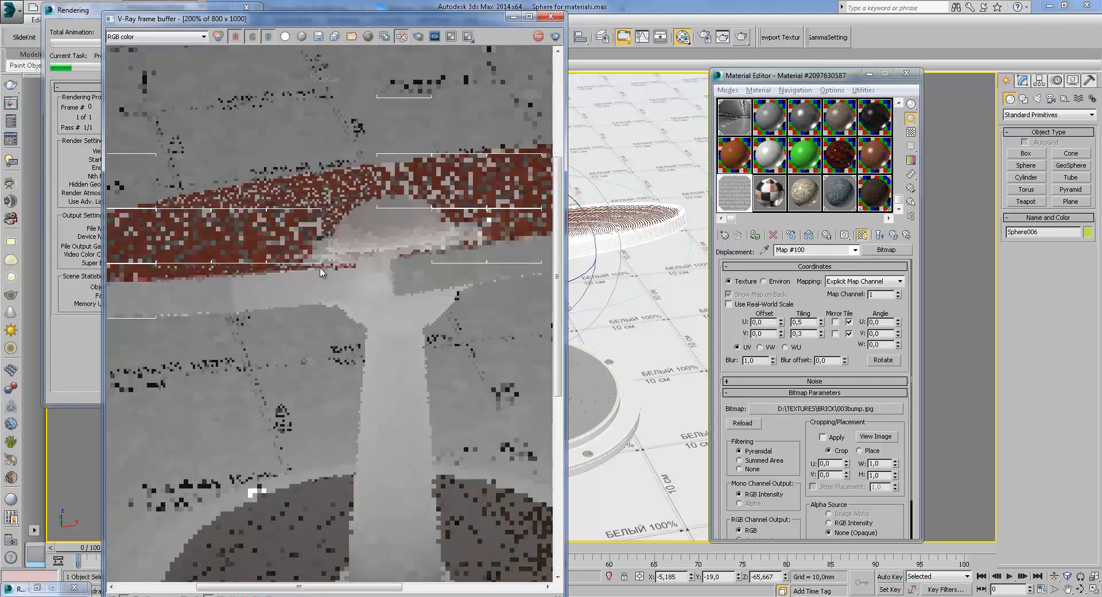
{"action": "middle_click_drag", "start_coordinate": [295, 261], "coordinate": [316, 270]}
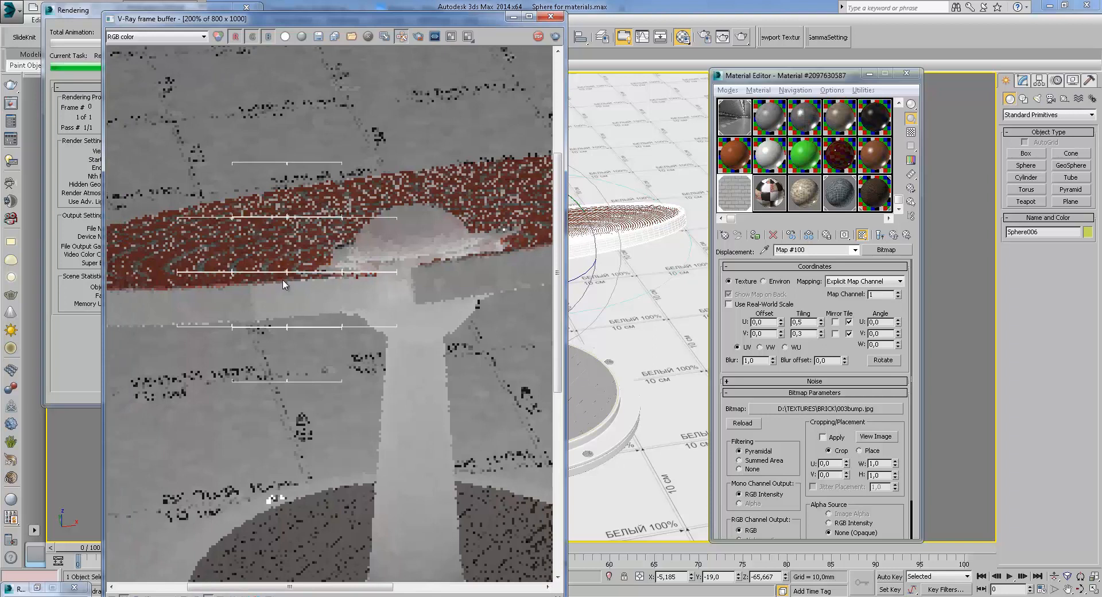
{"action": "scroll", "coordinate": [281, 278], "scroll_direction": "up", "scroll_amount": 1}
{"action": "scroll", "coordinate": [281, 277], "scroll_direction": "down", "scroll_amount": 1}
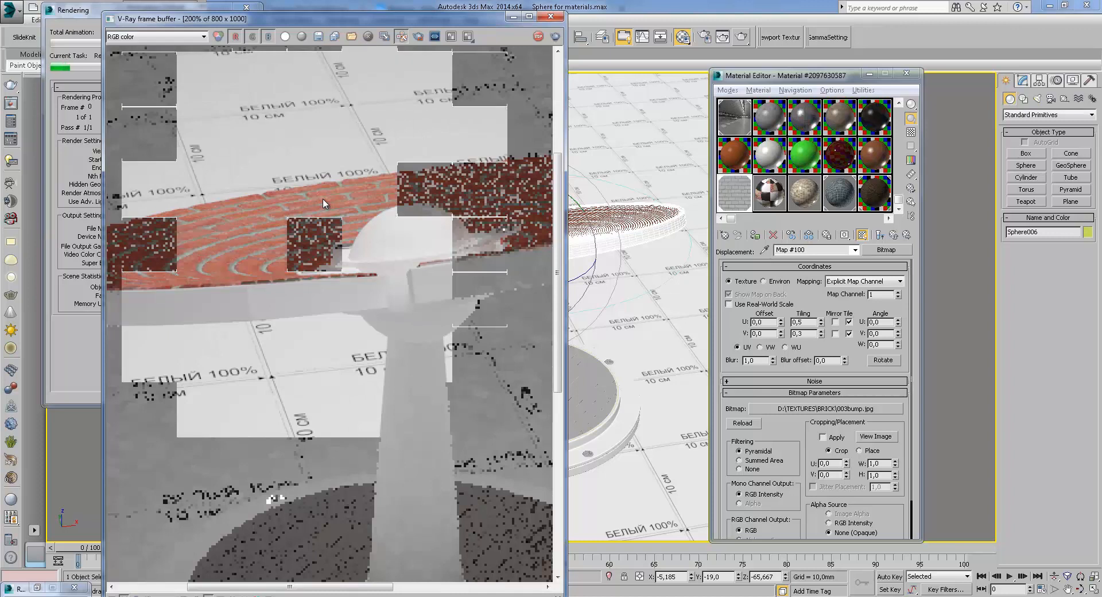
{"action": "middle_click_drag", "start_coordinate": [348, 202], "coordinate": [330, 211]}
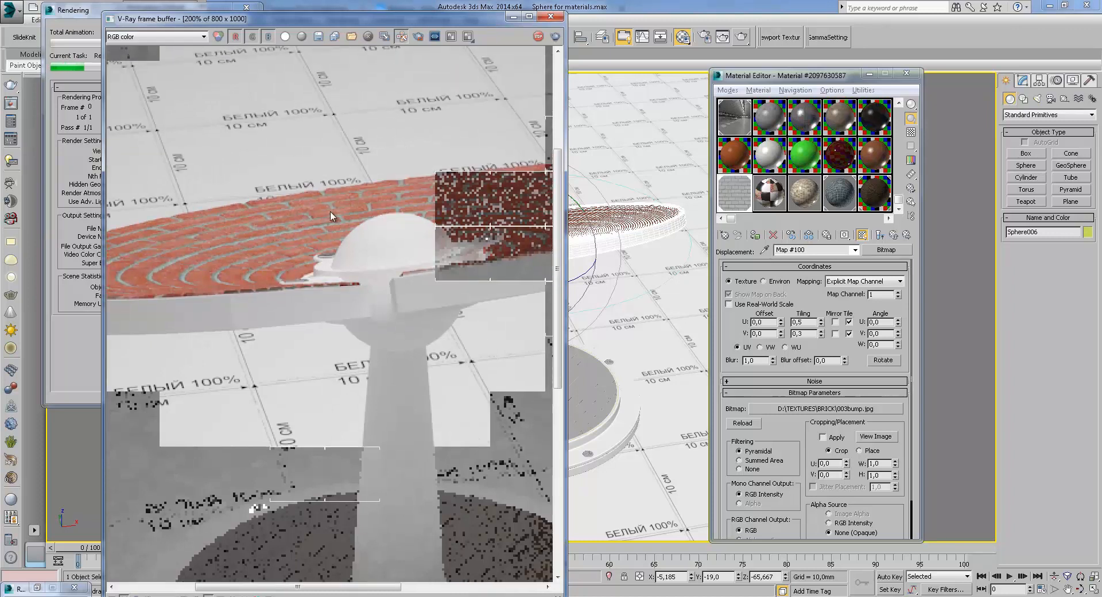
{"action": "scroll", "coordinate": [410, 183], "scroll_direction": "up", "scroll_amount": 1}
{"action": "middle_click_drag", "start_coordinate": [412, 189], "coordinate": [372, 211]}
{"action": "scroll", "coordinate": [372, 211], "scroll_direction": "down", "scroll_amount": 1}
{"action": "scroll", "coordinate": [373, 216], "scroll_direction": "down", "scroll_amount": 1}
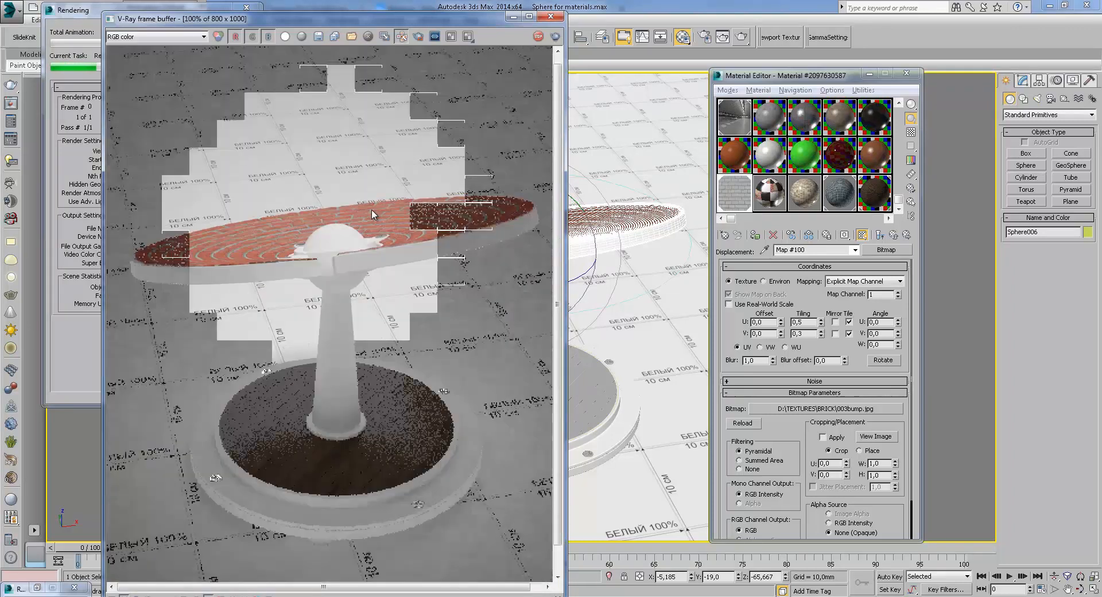
{"action": "scroll", "coordinate": [379, 216], "scroll_direction": "up", "scroll_amount": 1}
{"action": "scroll", "coordinate": [386, 216], "scroll_direction": "up", "scroll_amount": 1}
{"action": "scroll", "coordinate": [394, 218], "scroll_direction": "down", "scroll_amount": 1}
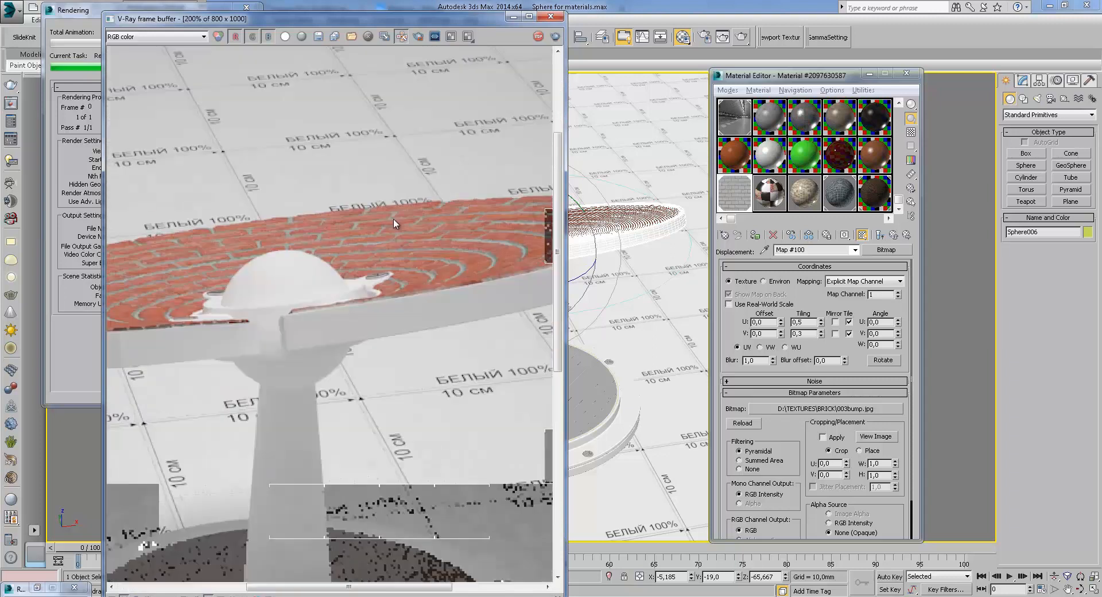
{"action": "middle_click_drag", "start_coordinate": [408, 261], "coordinate": [485, 266]}
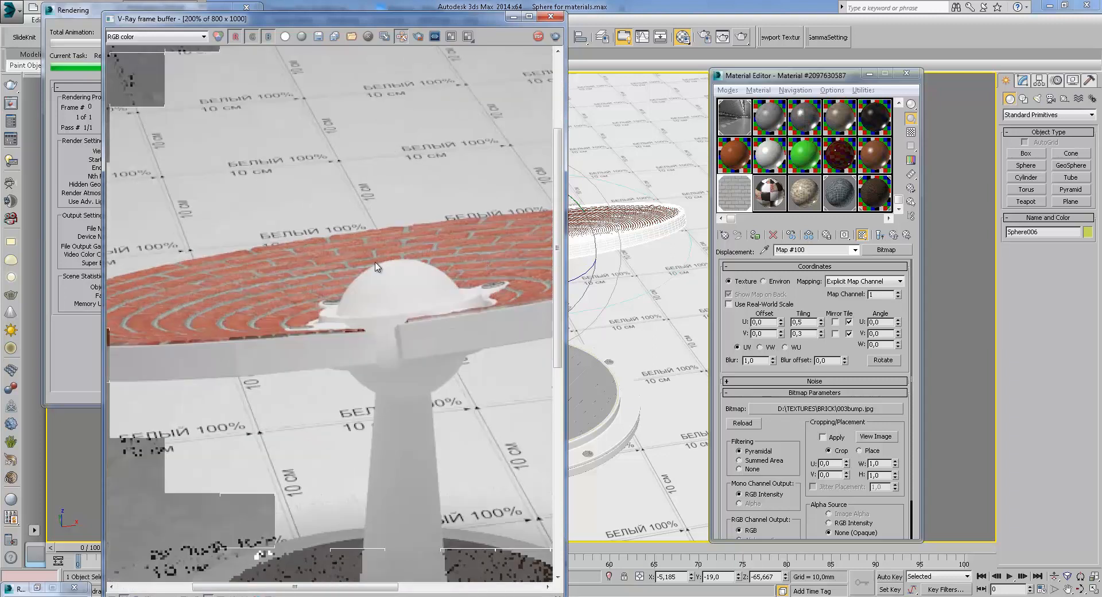
{"action": "scroll", "coordinate": [468, 244], "scroll_direction": "down", "scroll_amount": 1}
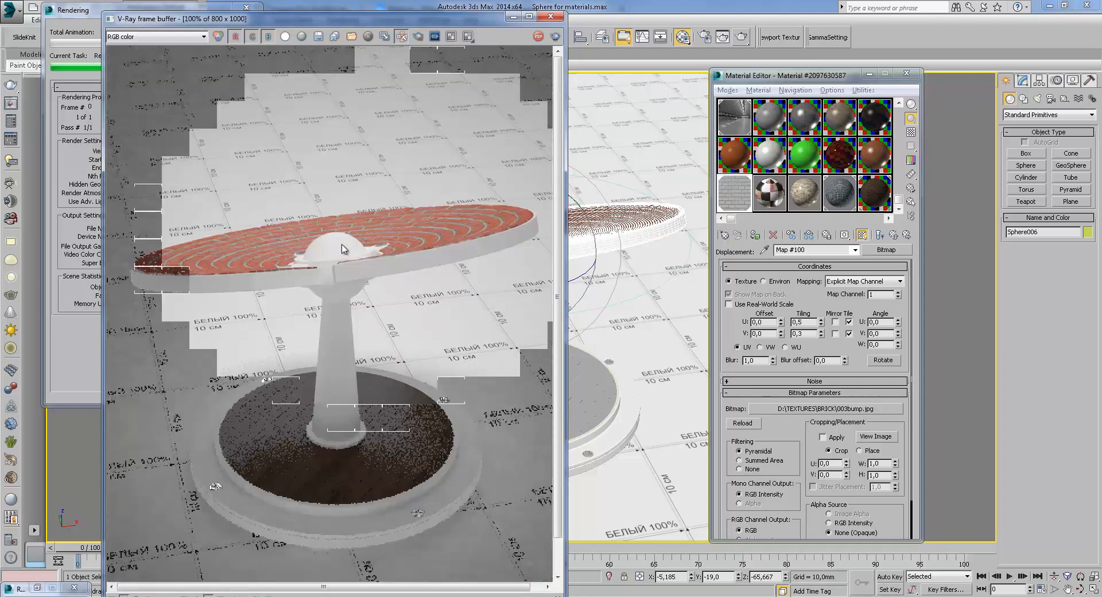
{"action": "scroll", "coordinate": [448, 218], "scroll_direction": "up", "scroll_amount": 1}
{"action": "scroll", "coordinate": [464, 216], "scroll_direction": "down", "scroll_amount": 1}
Switch the frame buffer to the VRaySpecular channel
{"action": "left_click", "coordinate": [203, 36]}
{"action": "left_click", "coordinate": [318, 210]}
{"action": "scroll", "coordinate": [216, 230], "scroll_direction": "down", "scroll_amount": 4}
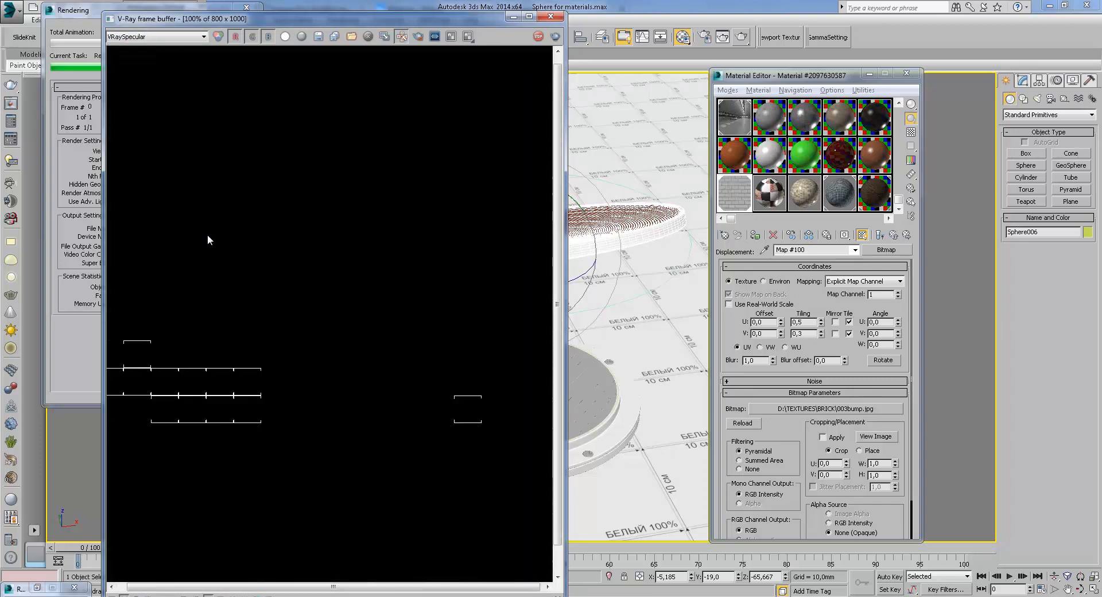
View the VRayReflection channel of the tilted disc render, then return to RGB color
{"action": "left_click", "coordinate": [161, 38]}
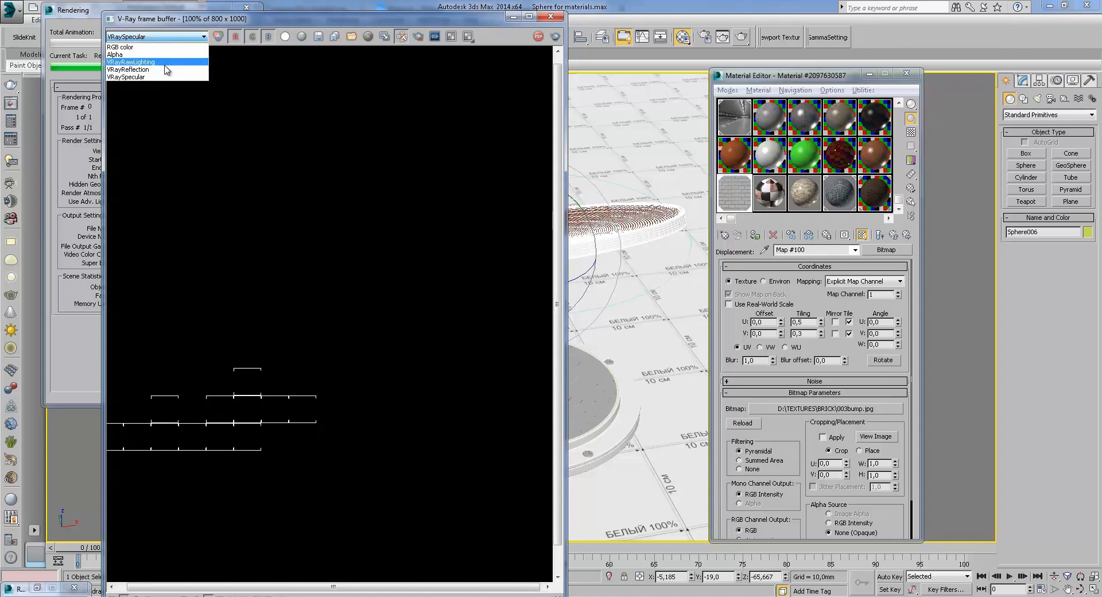
{"action": "left_click", "coordinate": [128, 69]}
{"action": "scroll", "coordinate": [326, 233], "scroll_direction": "up", "scroll_amount": 1}
{"action": "scroll", "coordinate": [326, 232], "scroll_direction": "down", "scroll_amount": 1}
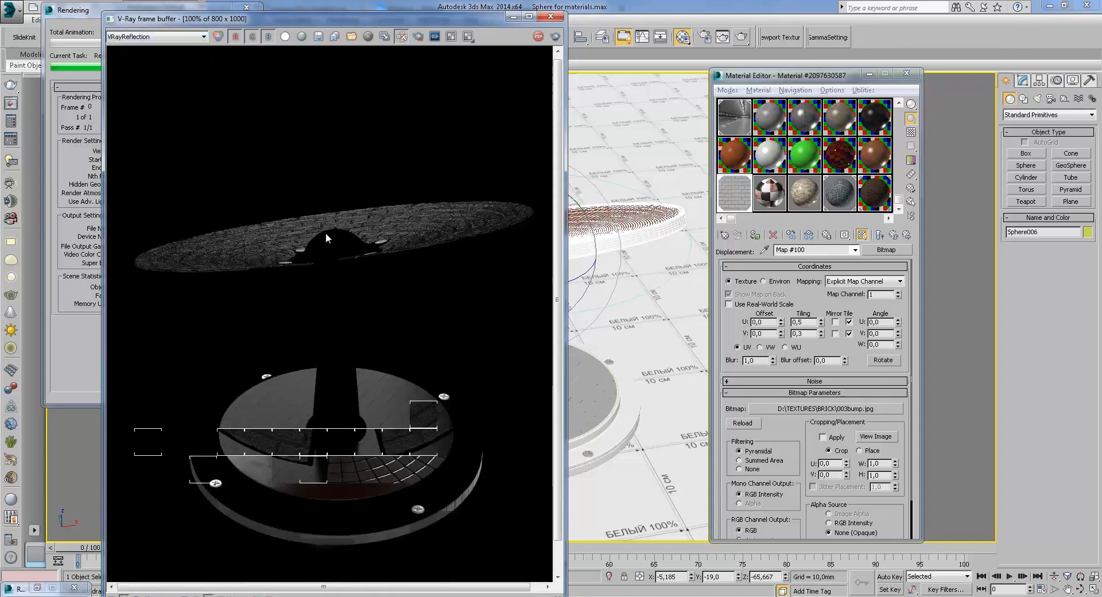
{"action": "left_click", "coordinate": [155, 36]}
{"action": "left_click", "coordinate": [128, 45]}
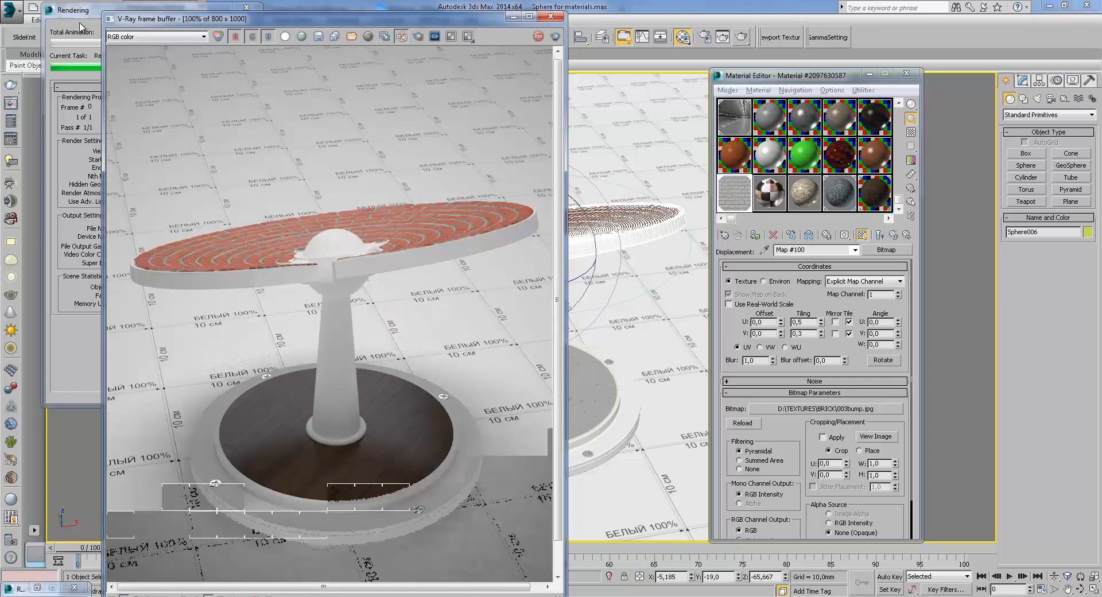
Cancel the running render and close the V-Ray frame buffer
{"action": "left_click", "coordinate": [82, 27]}
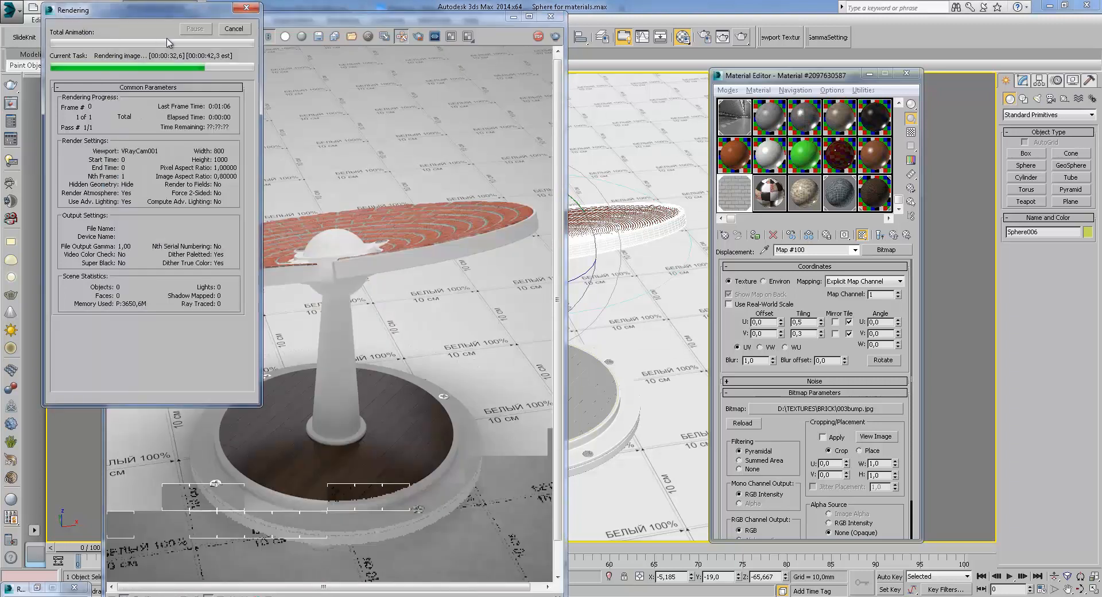
{"action": "left_click", "coordinate": [233, 30]}
{"action": "left_click", "coordinate": [551, 17]}
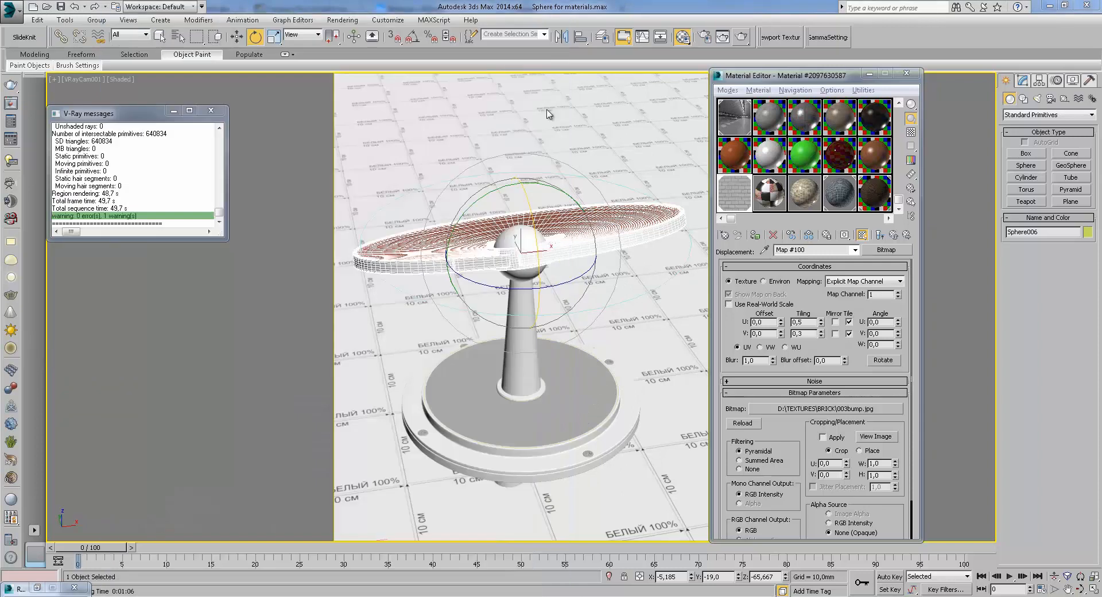
Rotate the brick disc back upright and show its Multi/Sub-Object material's maps in the viewport
{"action": "mouse_move", "coordinate": [535, 219]}
{"action": "left_mouse_down"}
{"action": "mouse_move", "coordinate": [571, 244]}
{"action": "mouse_move", "coordinate": [574, 205]}
{"action": "mouse_move", "coordinate": [553, 177]}
{"action": "mouse_move", "coordinate": [543, 263]}
{"action": "mouse_move", "coordinate": [563, 289]}
{"action": "left_mouse_up"}
{"action": "left_click", "coordinate": [776, 187]}
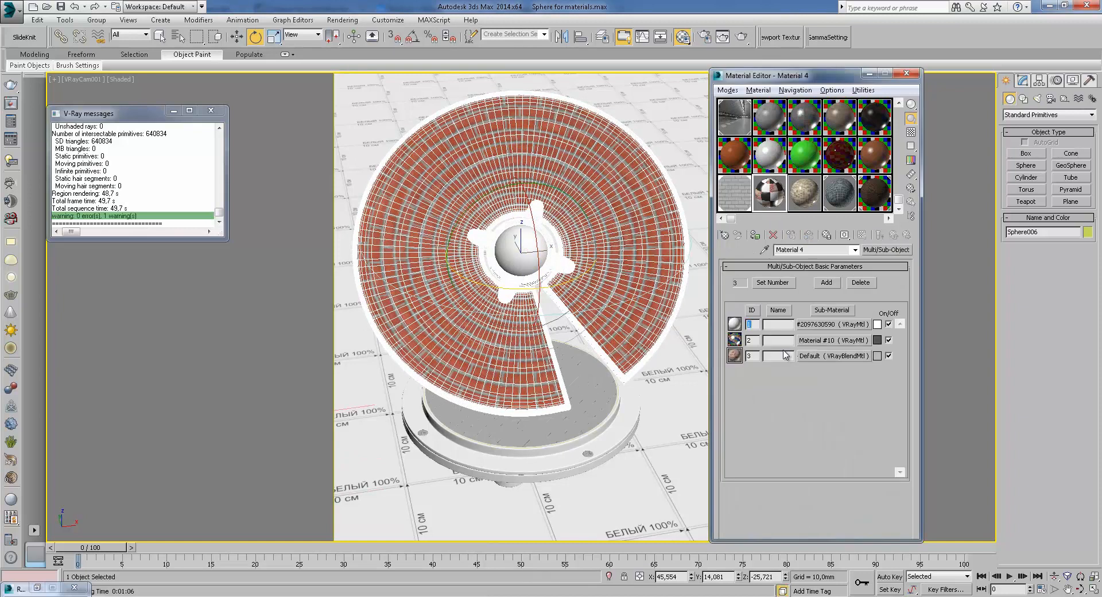
{"action": "left_click", "coordinate": [756, 236]}
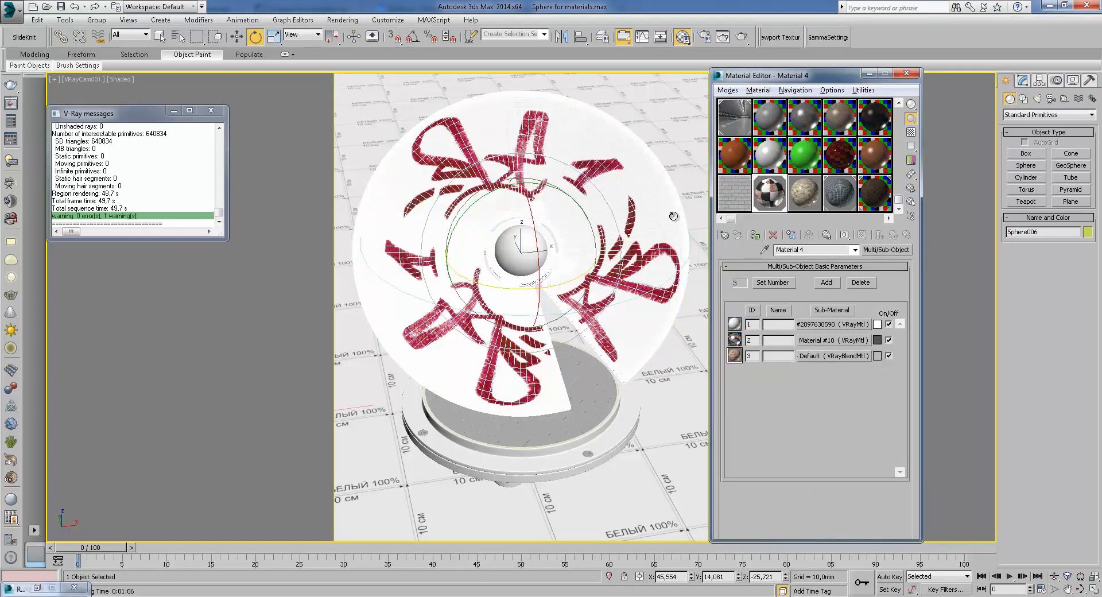
{"action": "left_click", "coordinate": [242, 37]}
Open the third sub-material's VRayBlendMtl base material and its diffuse Tiles map
{"action": "left_click", "coordinate": [827, 356]}
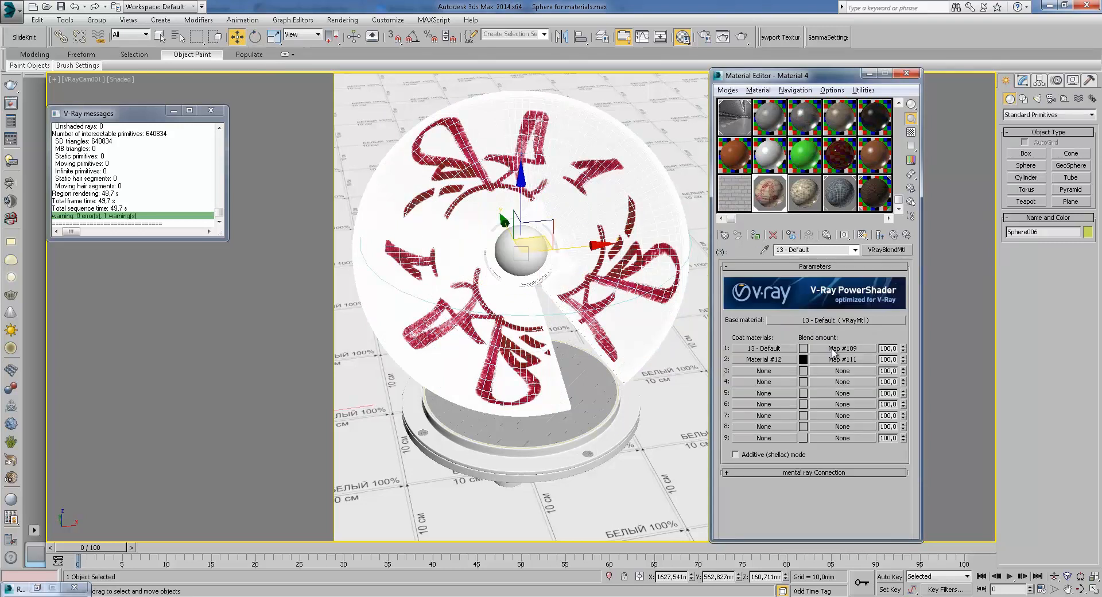
{"action": "left_click", "coordinate": [828, 320]}
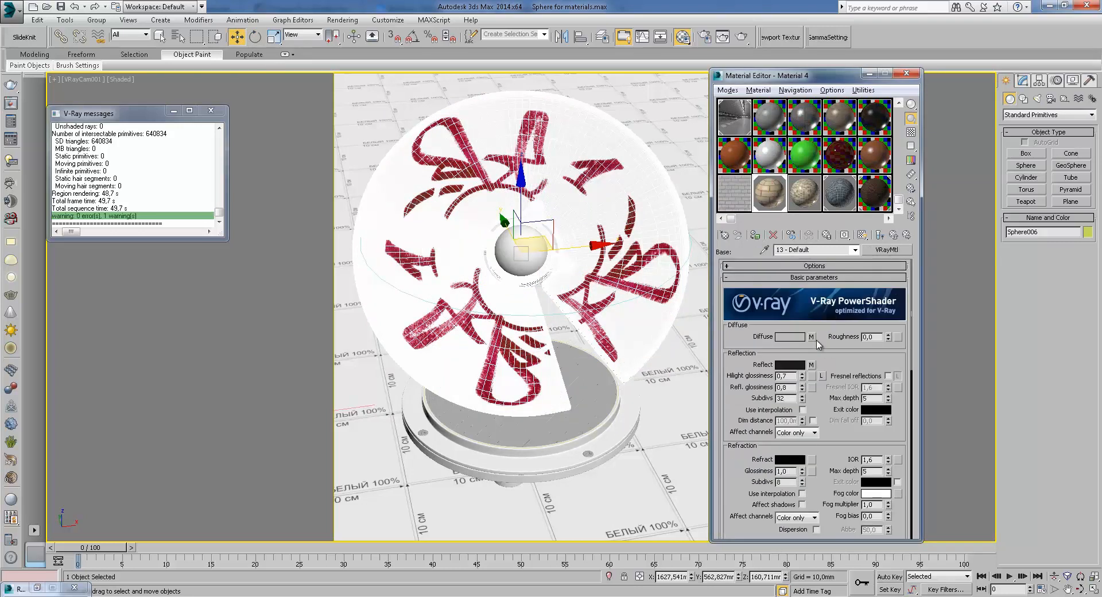
{"action": "left_click", "coordinate": [811, 336]}
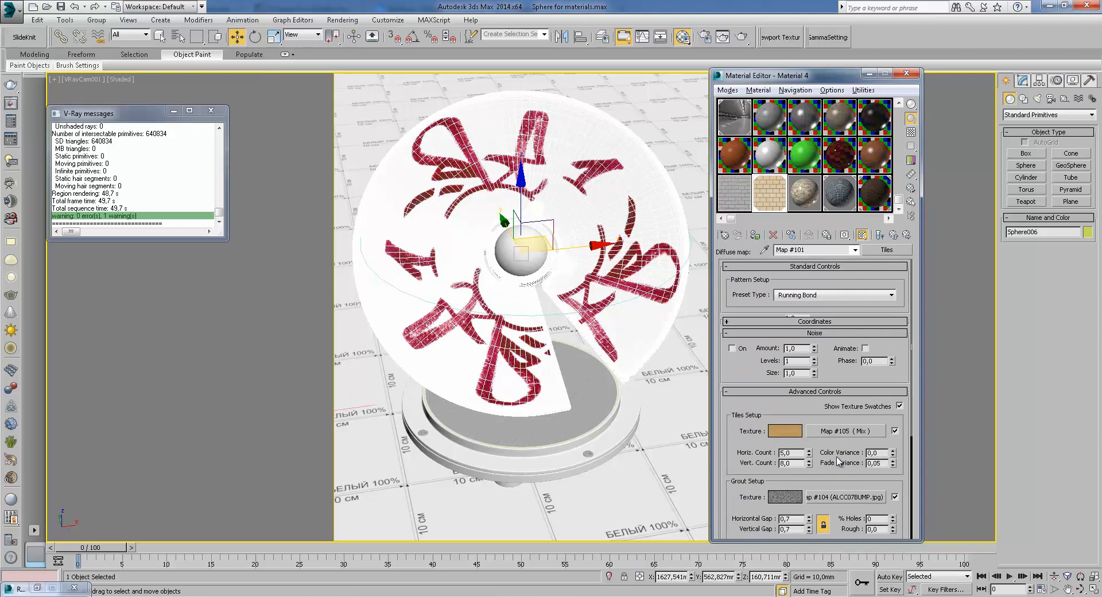
{"action": "left_click", "coordinate": [812, 301]}
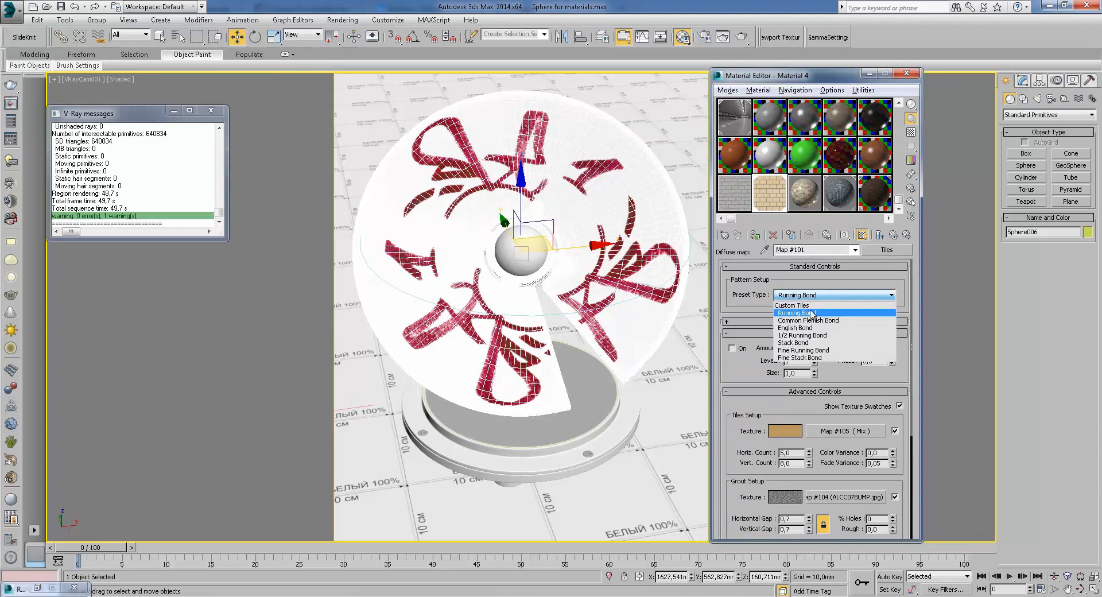
{"action": "left_click", "coordinate": [818, 305]}
{"action": "left_click", "coordinate": [820, 299]}
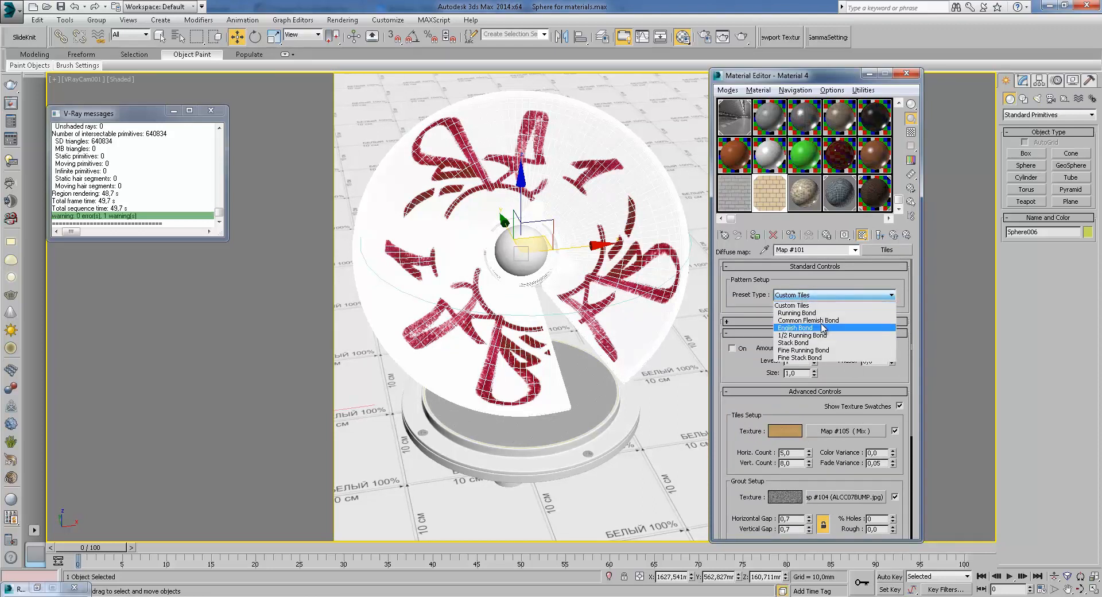
{"action": "left_click", "coordinate": [821, 311]}
Scroll through the Tiles settings and preview the diffuse Tiles map in an enlarged window
{"action": "left_click_drag", "start_coordinate": [889, 375], "coordinate": [882, 324]}
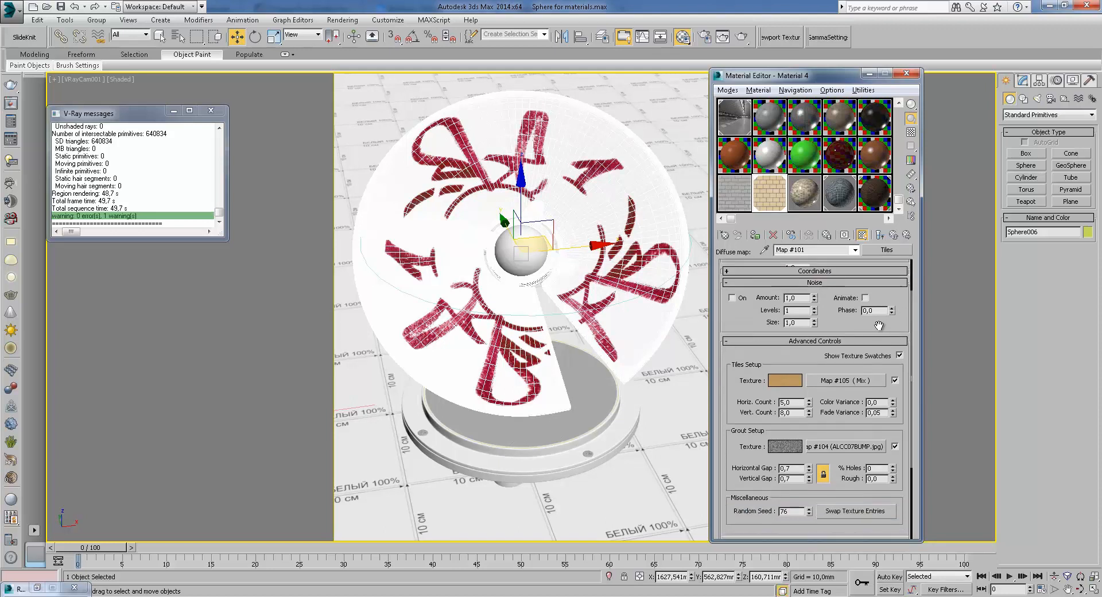
{"action": "double_click", "coordinate": [778, 201]}
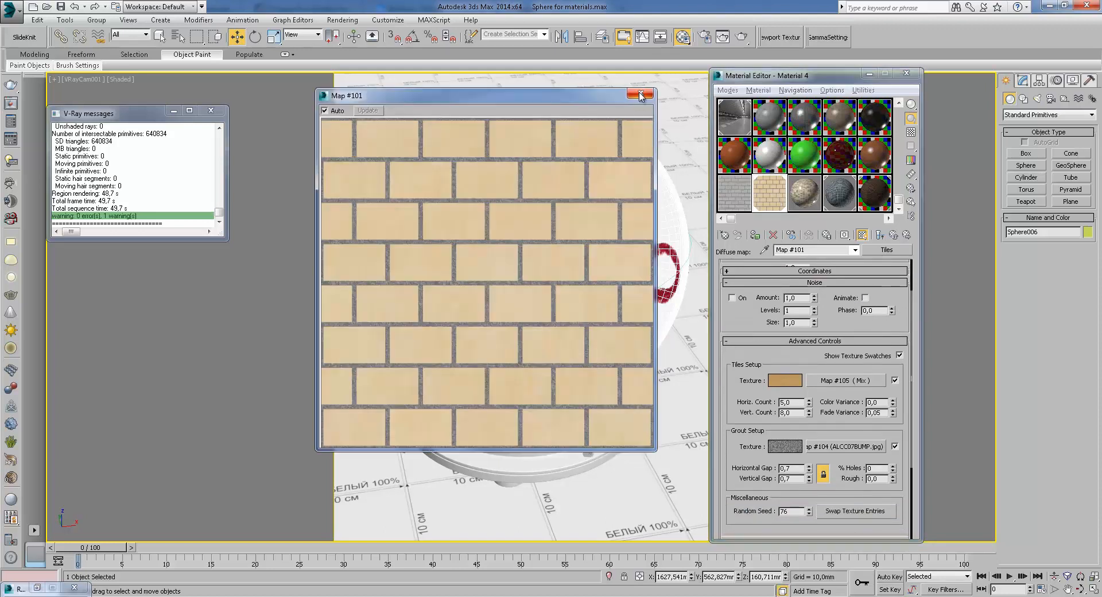
{"action": "left_click", "coordinate": [642, 94]}
Inspect the tile texture Mix map, its first color and its concrete bitmap, previewing it enlarged
{"action": "left_click", "coordinate": [841, 382]}
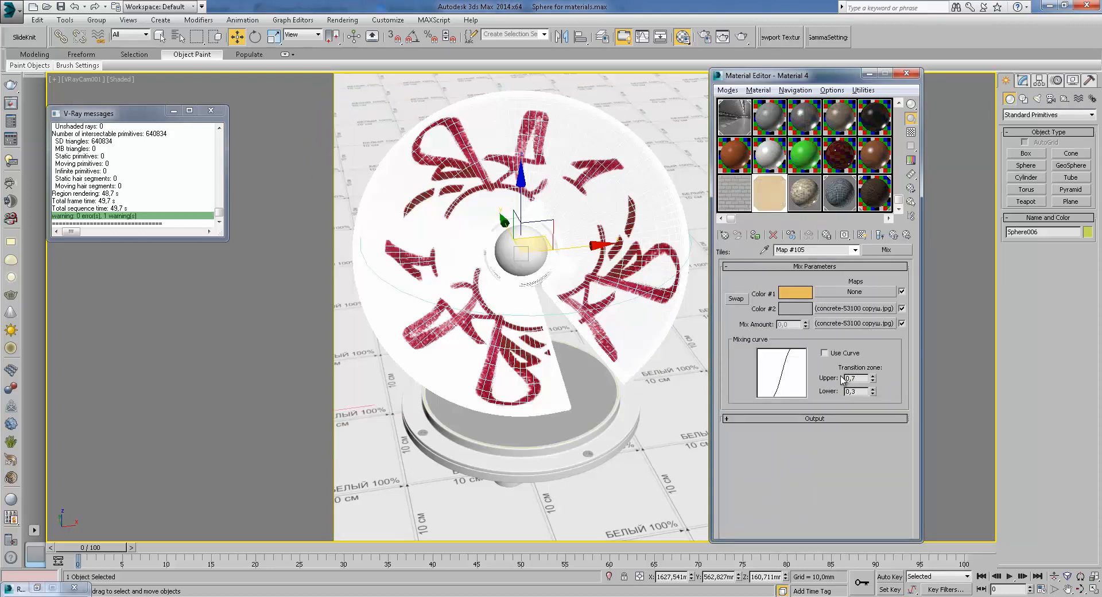
{"action": "left_click", "coordinate": [795, 294]}
{"action": "left_click", "coordinate": [464, 167]}
{"action": "left_click", "coordinate": [854, 308]}
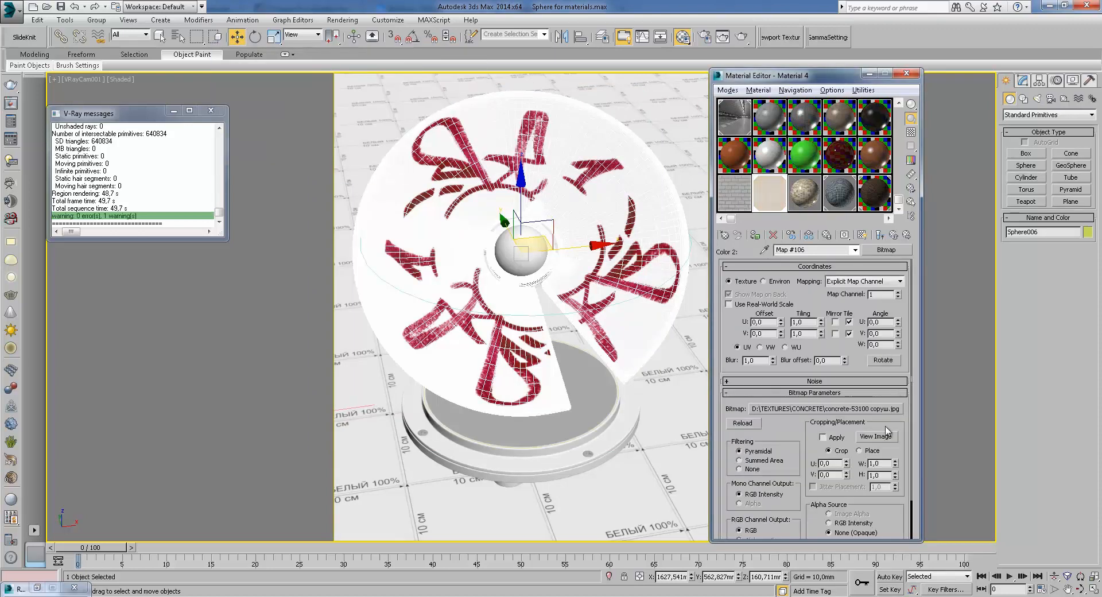
{"action": "double_click", "coordinate": [778, 202]}
{"action": "left_click", "coordinate": [646, 96]}
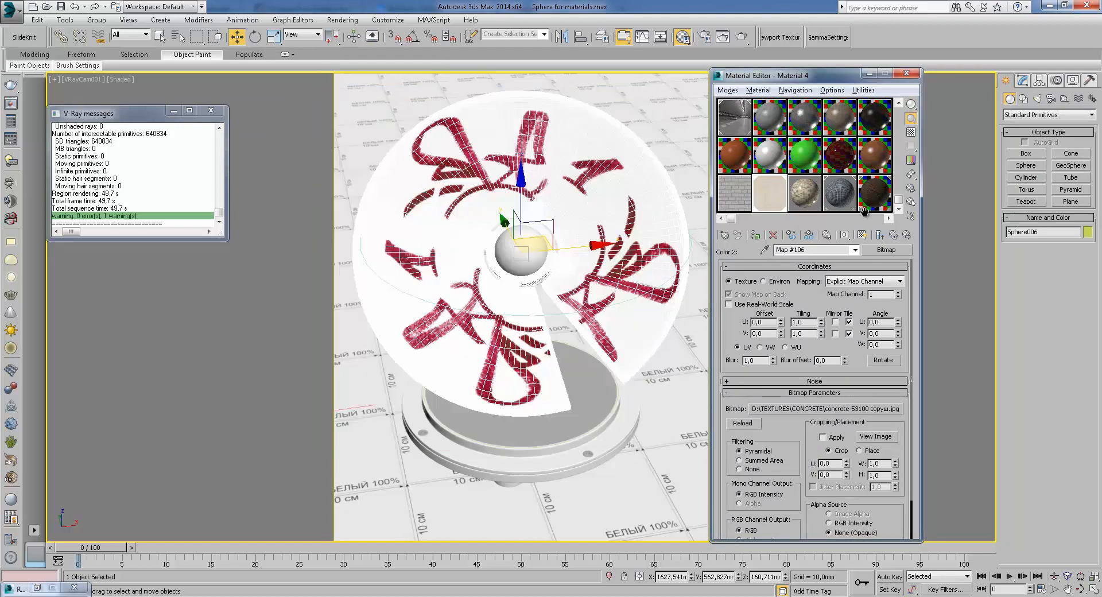
Return to the base material and open its Reflect Tiles map from the Maps rollout
{"action": "left_click", "coordinate": [893, 236]}
{"action": "left_click", "coordinate": [894, 235]}
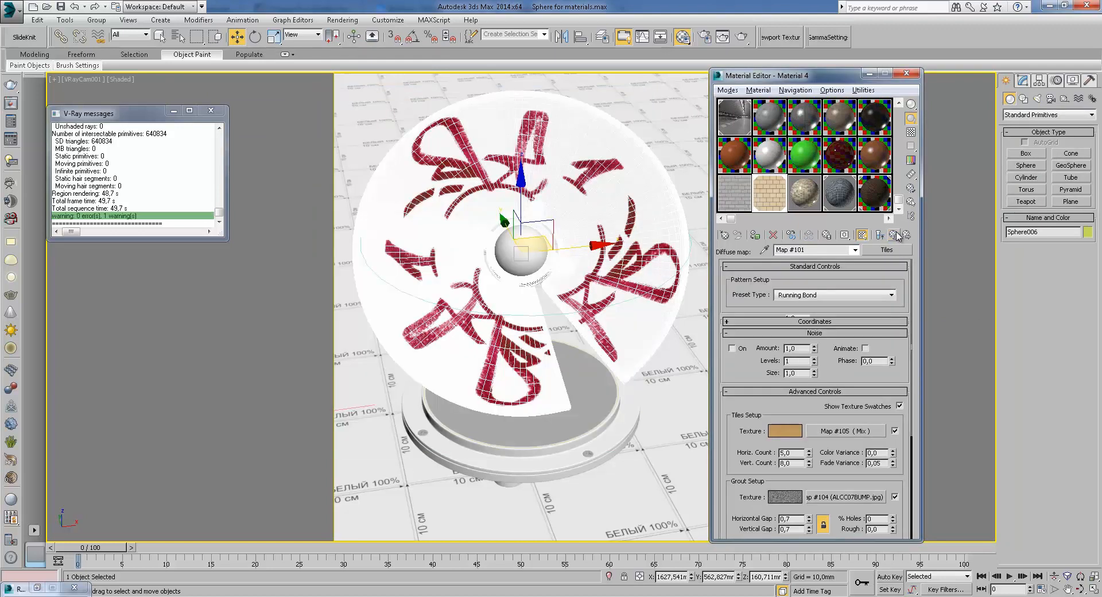
{"action": "left_click", "coordinate": [894, 236]}
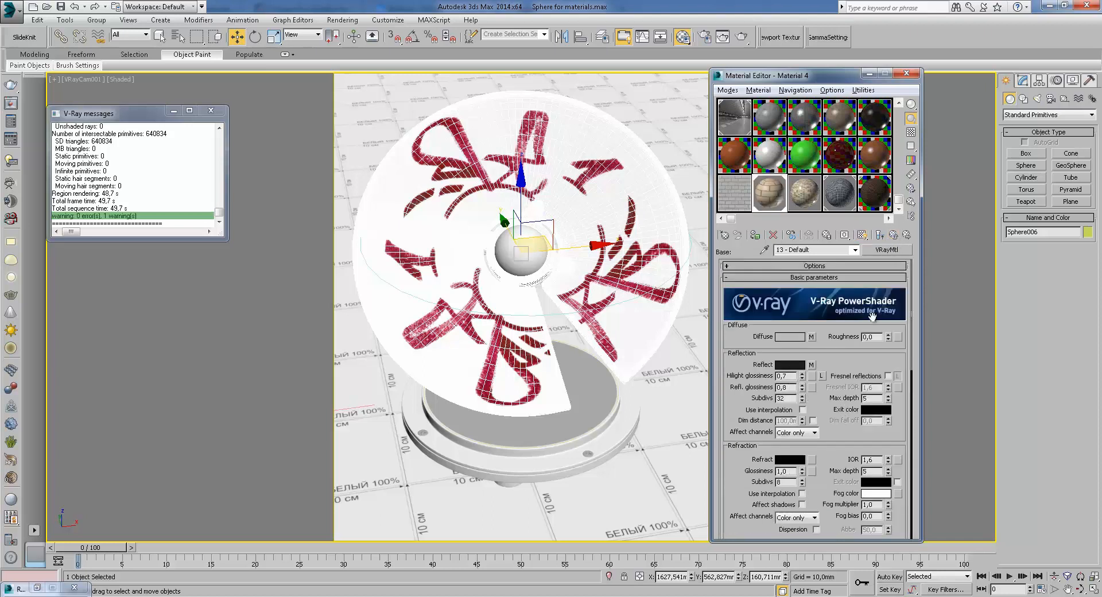
{"action": "scroll", "coordinate": [829, 424], "scroll_direction": "down", "scroll_amount": 5}
{"action": "scroll", "coordinate": [824, 367], "scroll_direction": "down", "scroll_amount": 5}
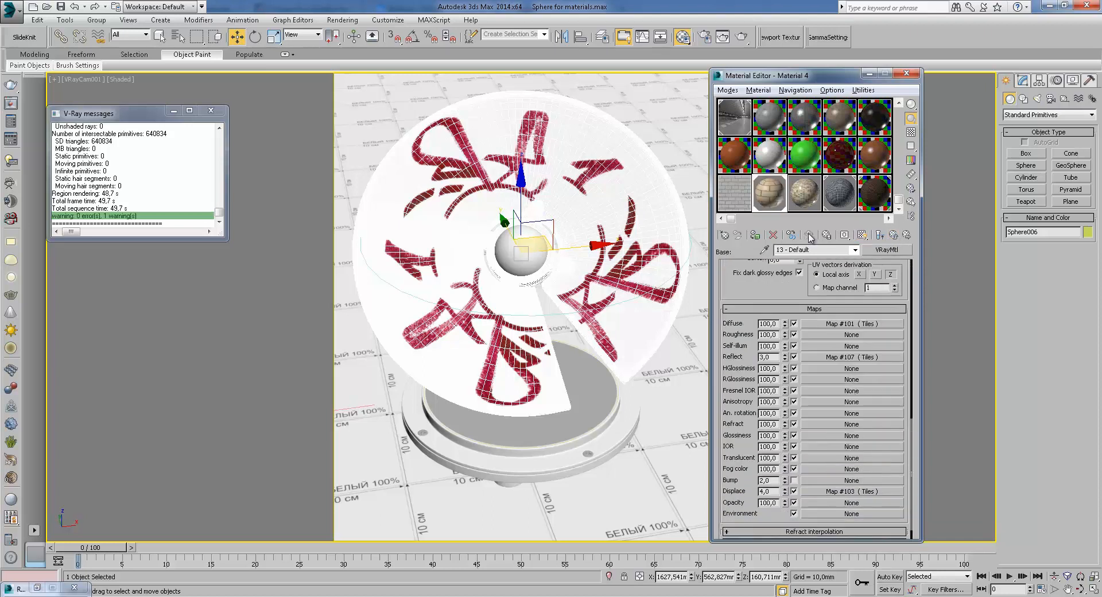
{"action": "left_click", "coordinate": [850, 356]}
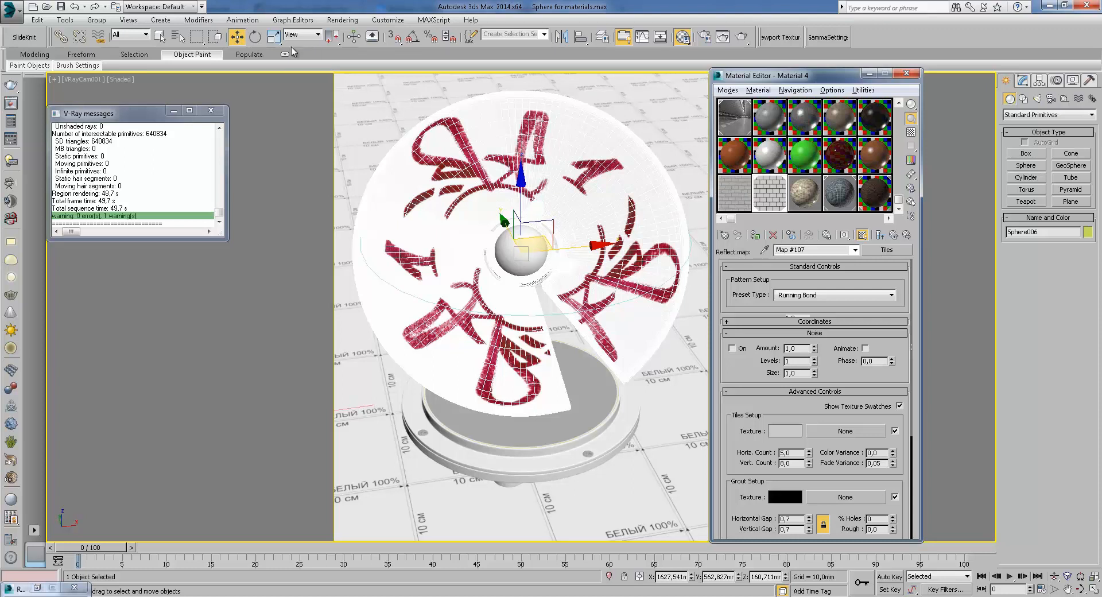
Preview the Reflect Tiles map in an enlarged window and return to the base material
{"action": "left_click", "coordinate": [255, 38]}
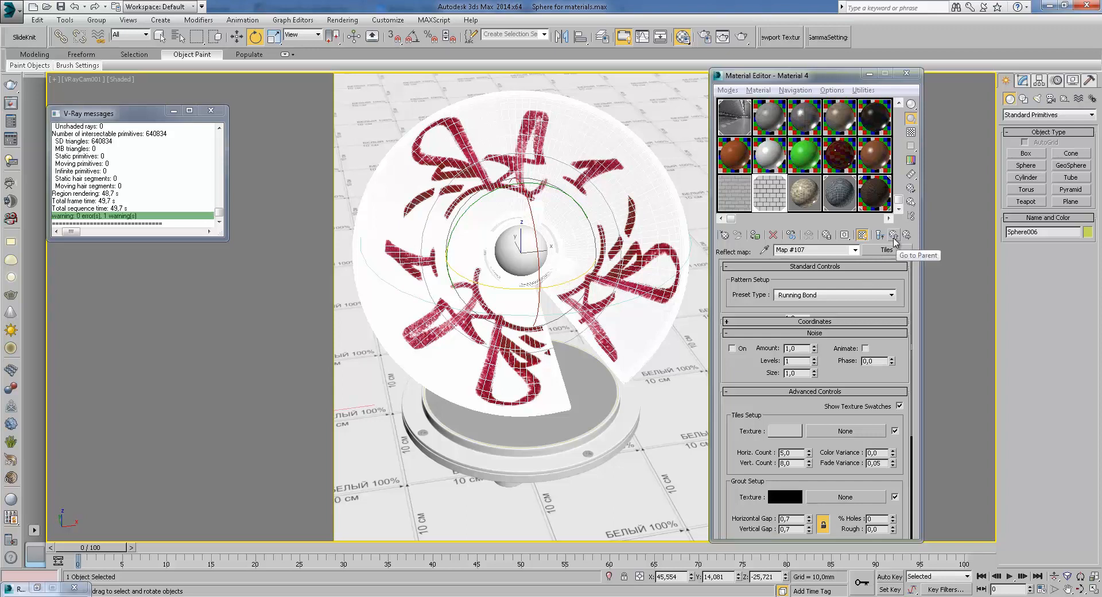
{"action": "double_click", "coordinate": [778, 200]}
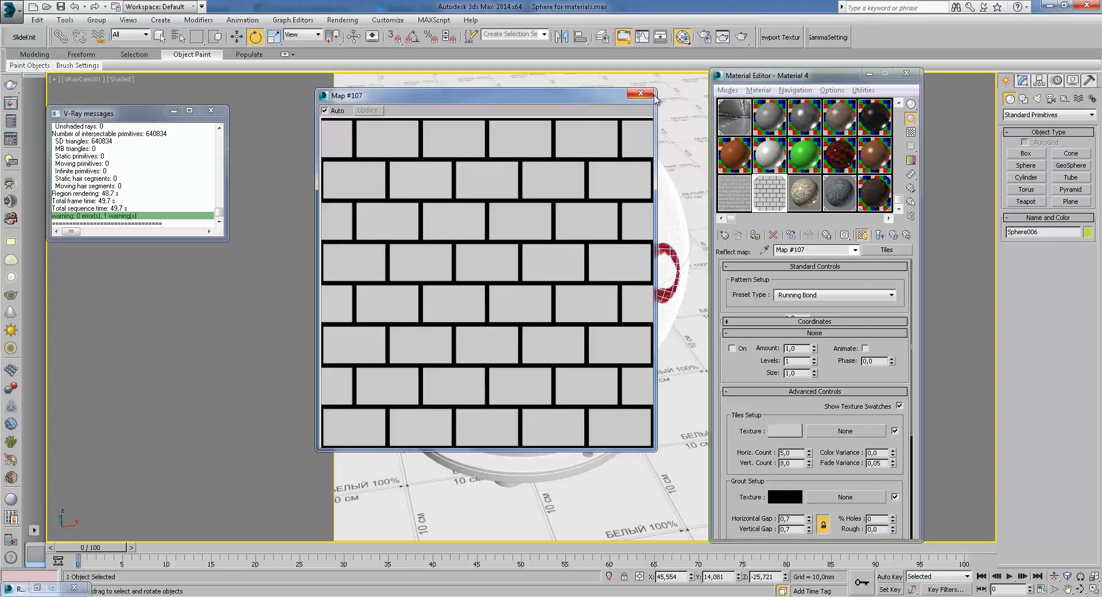
{"action": "left_click", "coordinate": [650, 94]}
{"action": "left_click", "coordinate": [897, 235]}
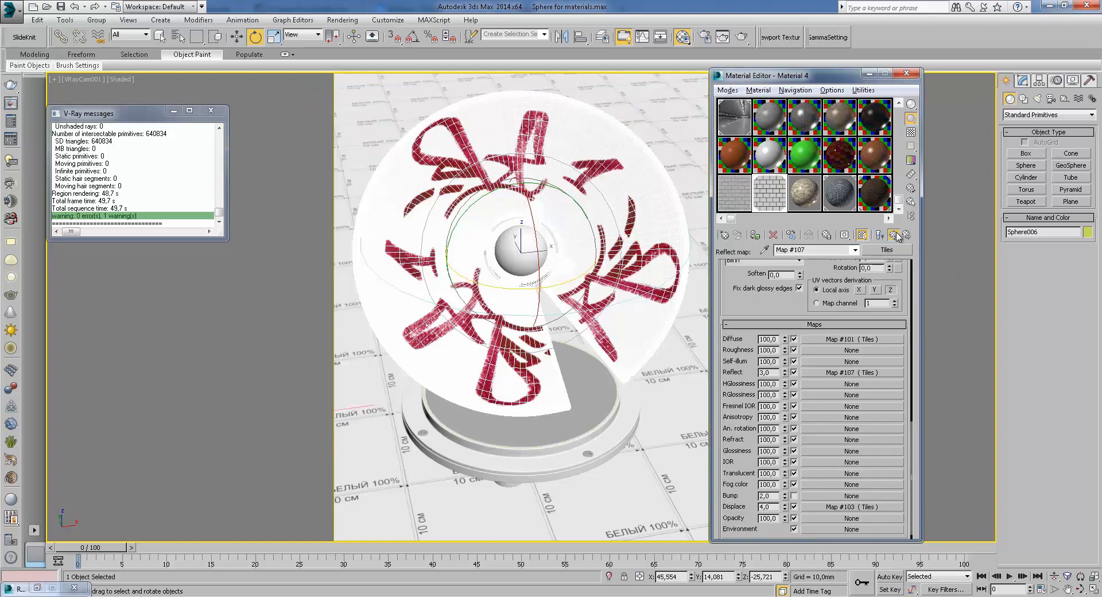
Open the Displacement Tiles map, review its settings and go back up to the blend material
{"action": "left_click", "coordinate": [850, 491]}
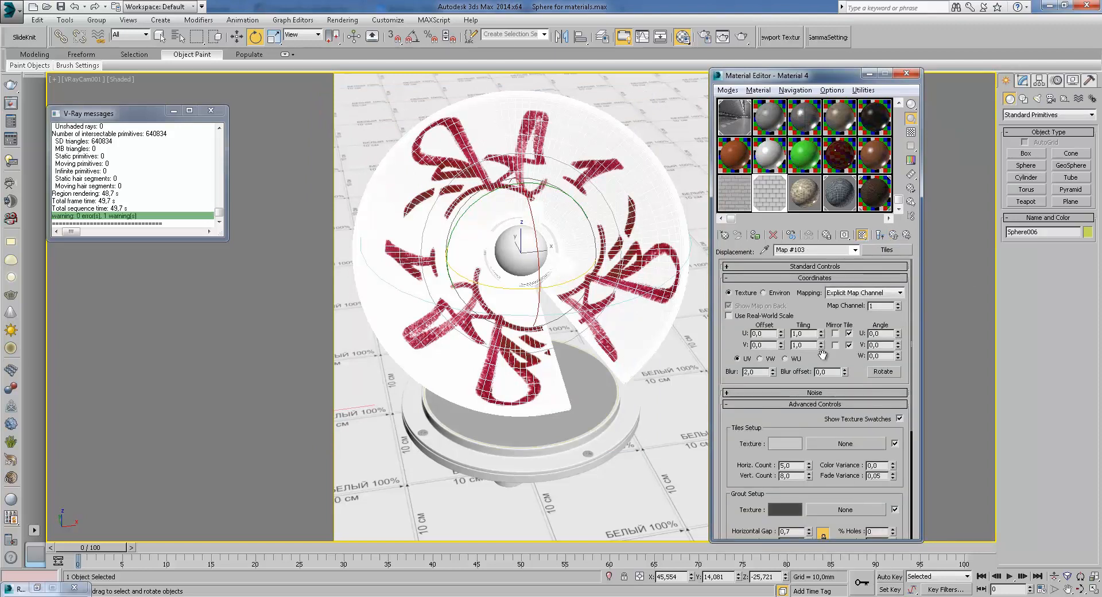
{"action": "scroll", "coordinate": [795, 376], "scroll_direction": "down", "scroll_amount": 3}
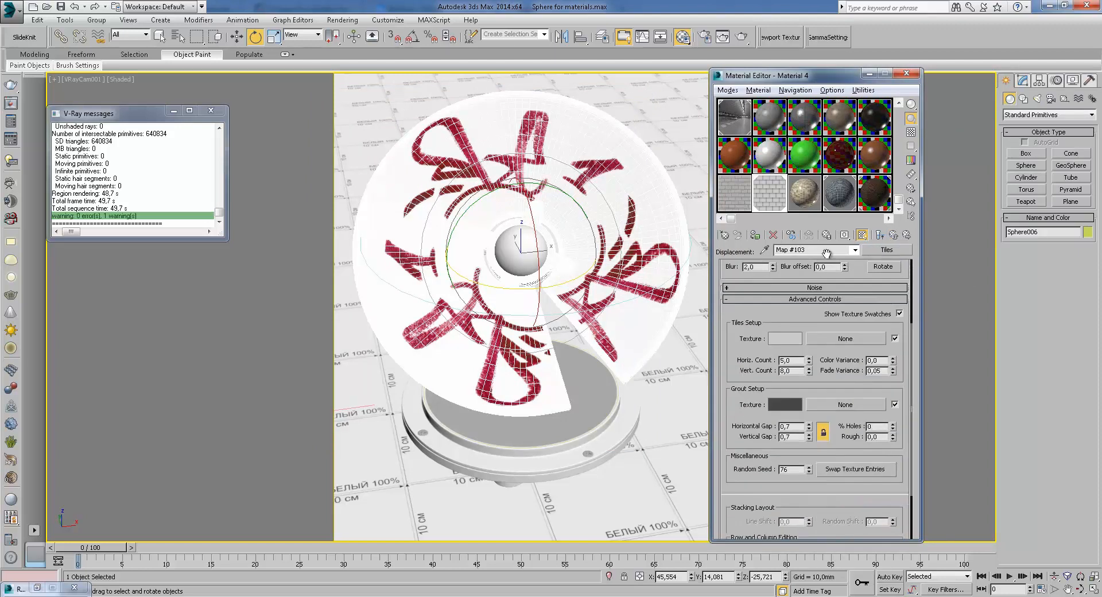
{"action": "left_click", "coordinate": [894, 235]}
{"action": "left_click", "coordinate": [894, 237]}
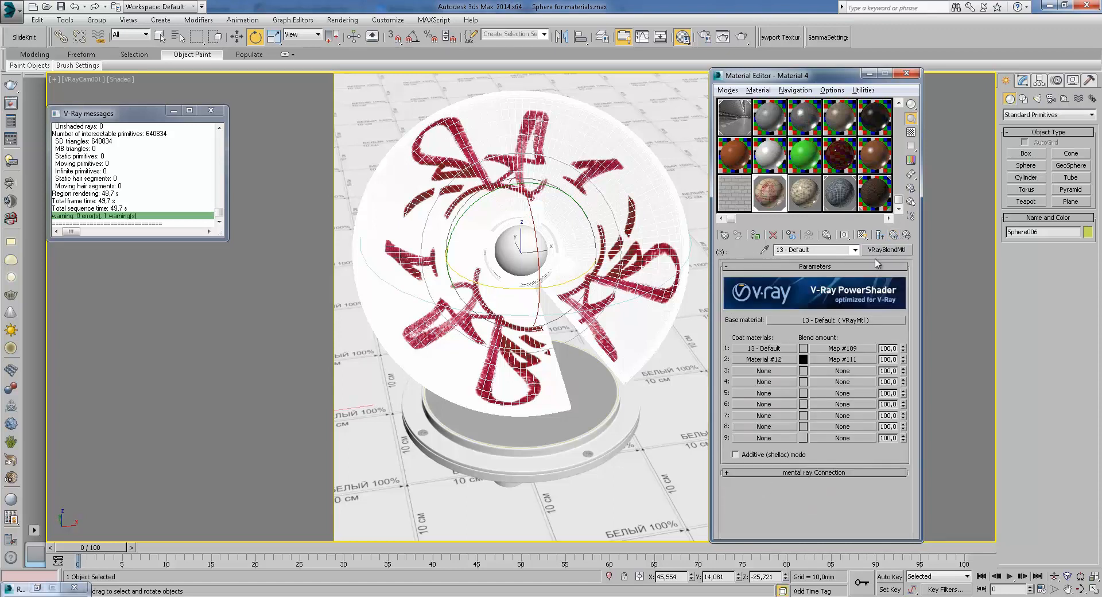
Open the first coat material and preview it in an enlarged sample window
{"action": "left_click", "coordinate": [771, 348]}
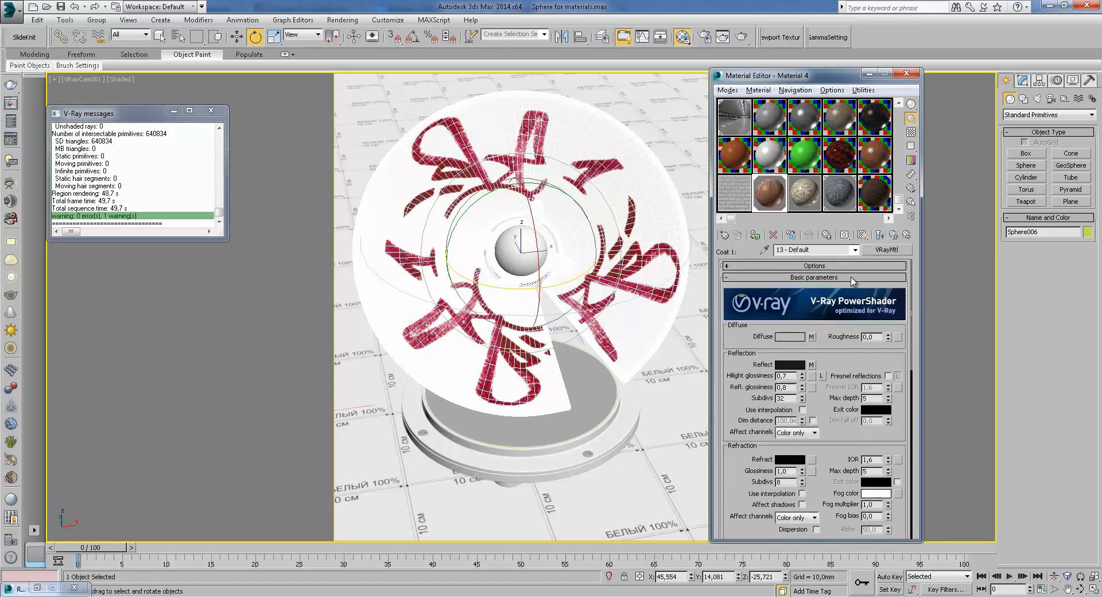
{"action": "left_click", "coordinate": [880, 235]}
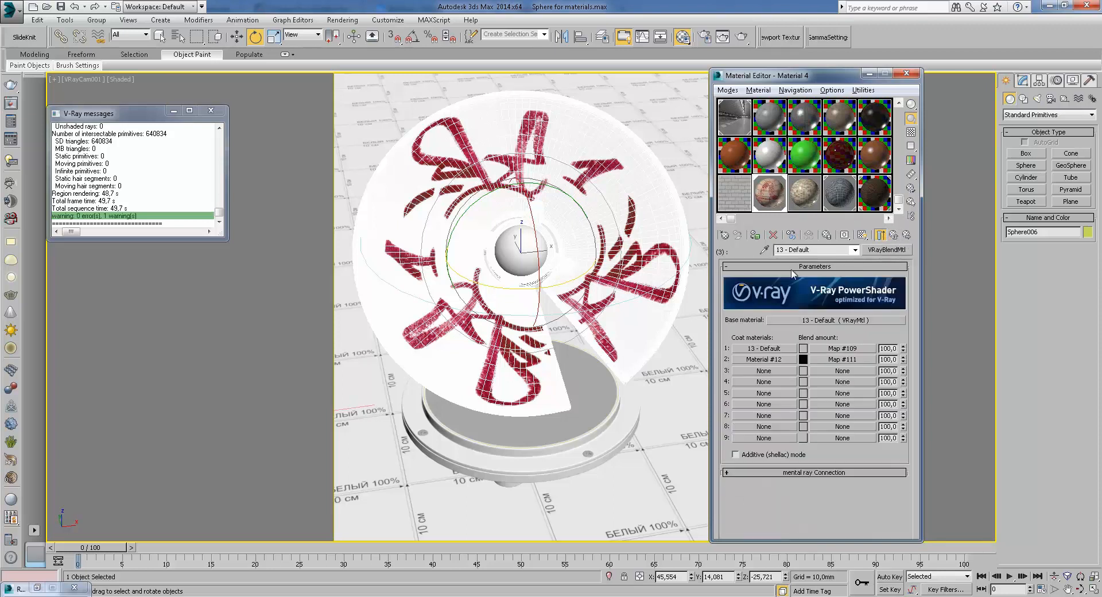
{"action": "left_click", "coordinate": [794, 348]}
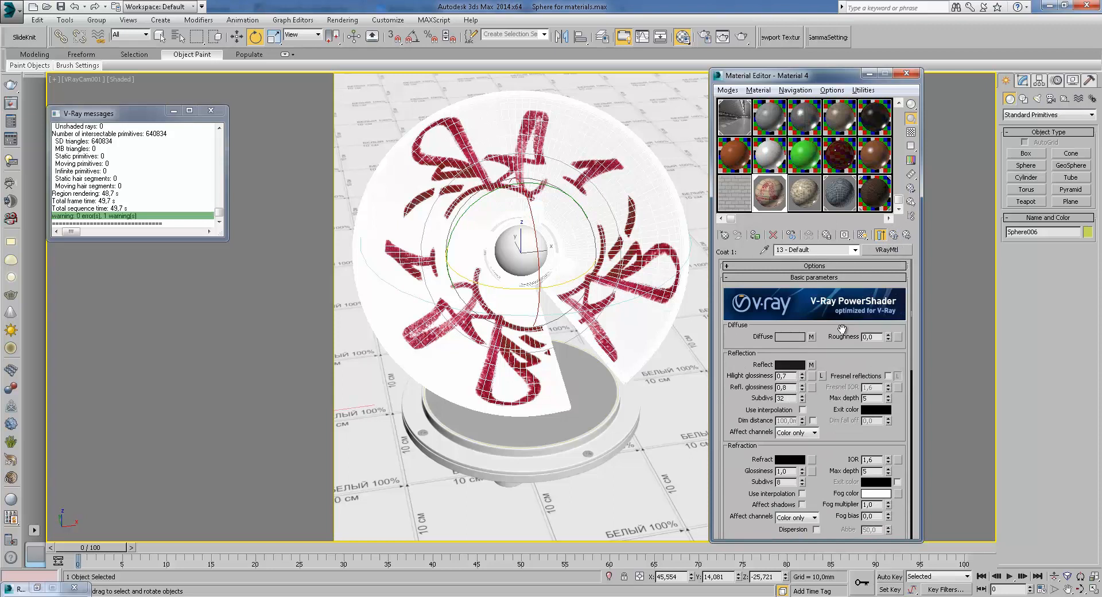
{"action": "double_click", "coordinate": [776, 196]}
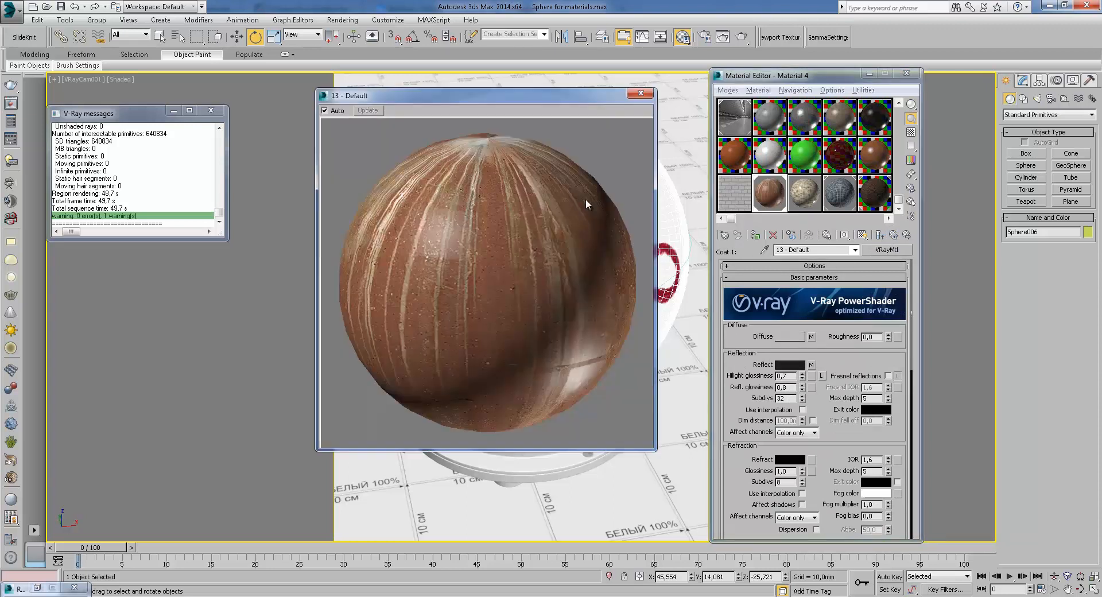
{"action": "left_click", "coordinate": [881, 235]}
Open the first coat's blend-amount Color Correction map and display it on the disc in the viewport
{"action": "left_click", "coordinate": [848, 348]}
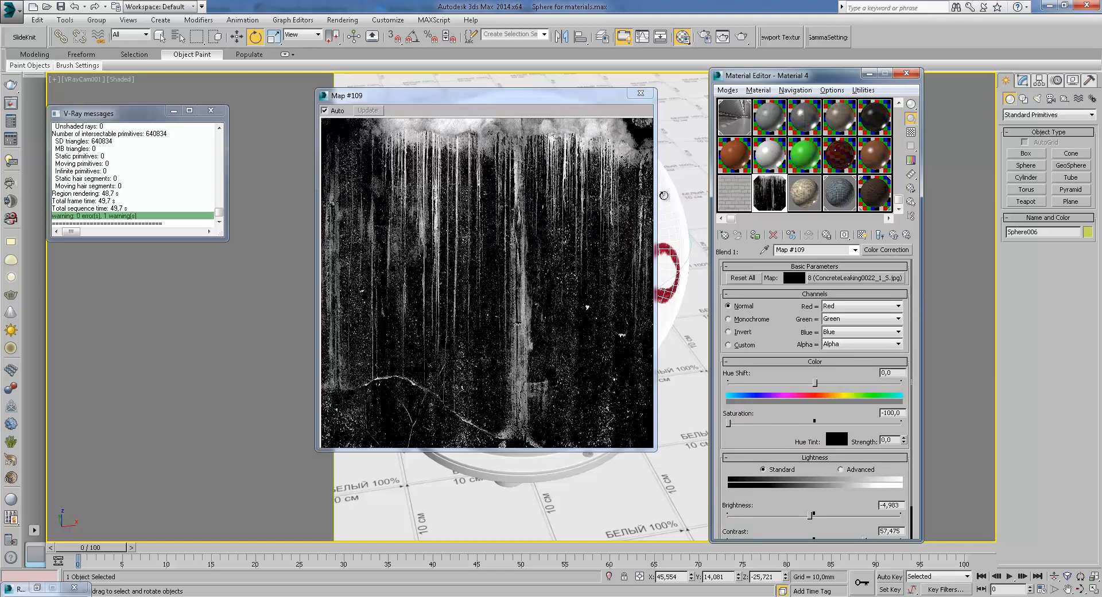
{"action": "left_click", "coordinate": [641, 93]}
{"action": "left_click", "coordinate": [862, 235]}
{"action": "left_click", "coordinate": [678, 434]}
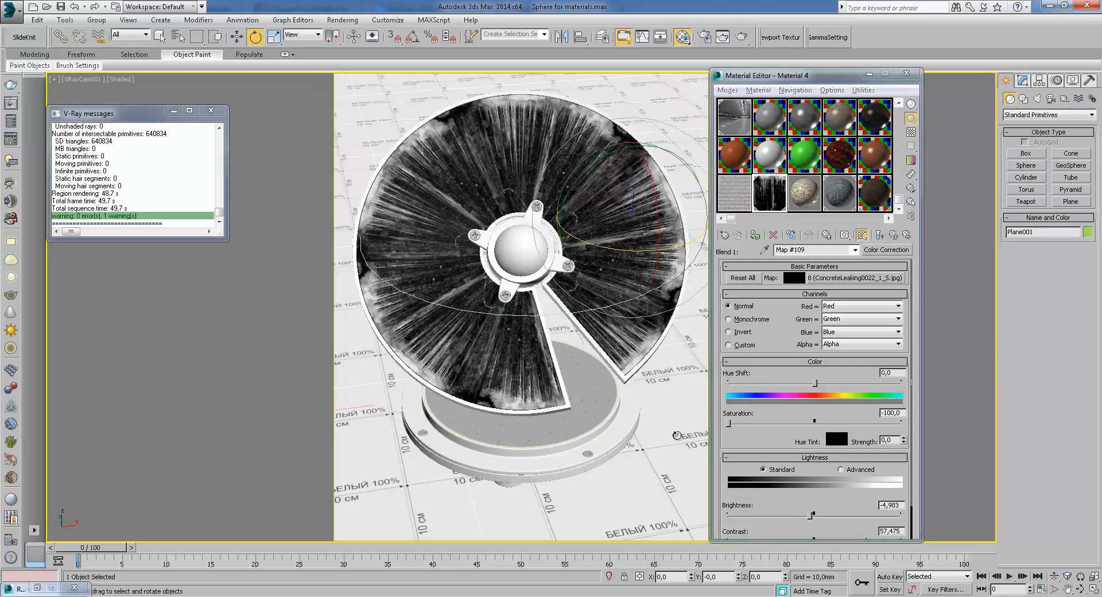
Open the second coat material's diffuse graffiti bitmap and view its full image
{"action": "left_click", "coordinate": [894, 235]}
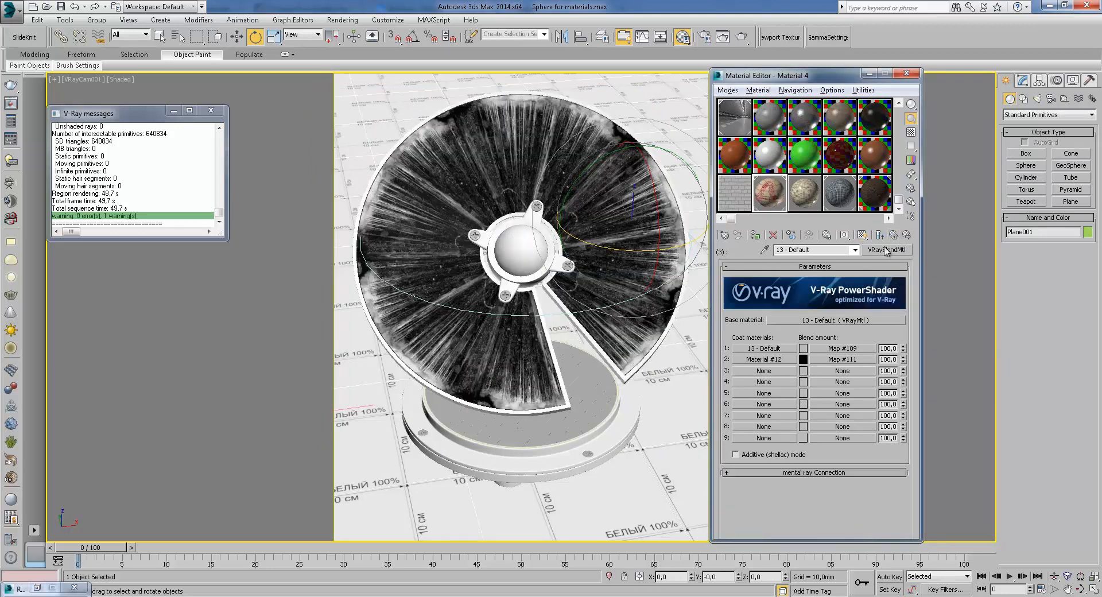
{"action": "left_click", "coordinate": [792, 360]}
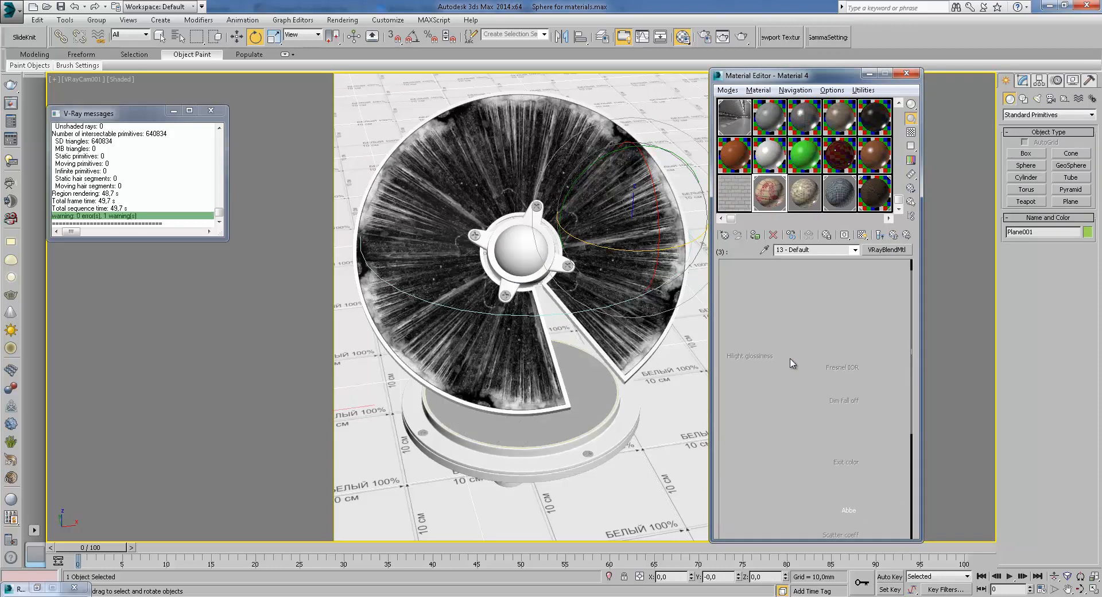
{"action": "left_click", "coordinate": [881, 236]}
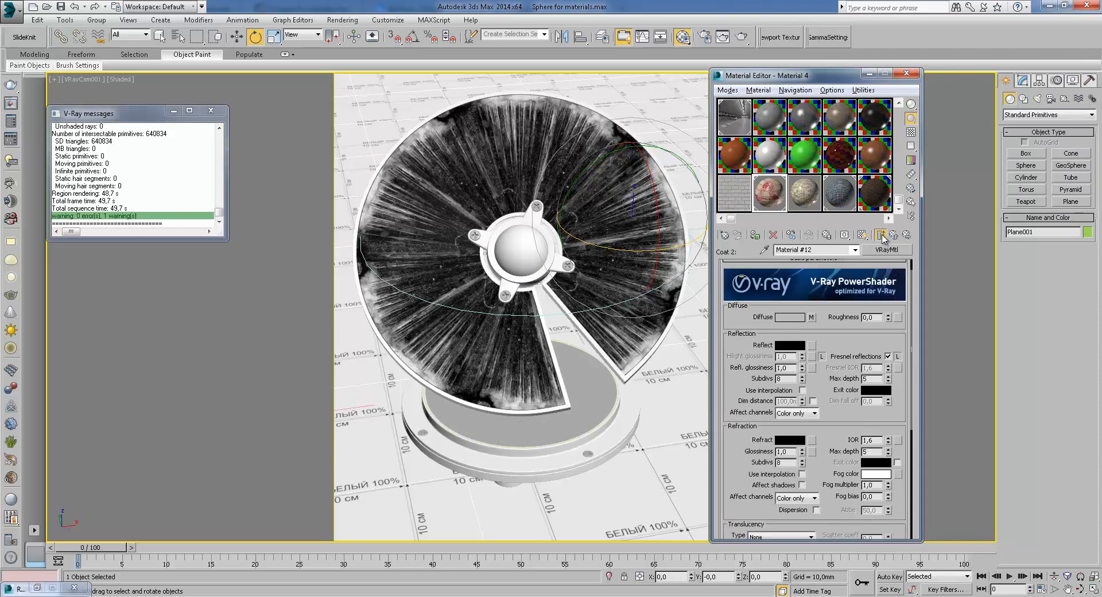
{"action": "left_click", "coordinate": [812, 318]}
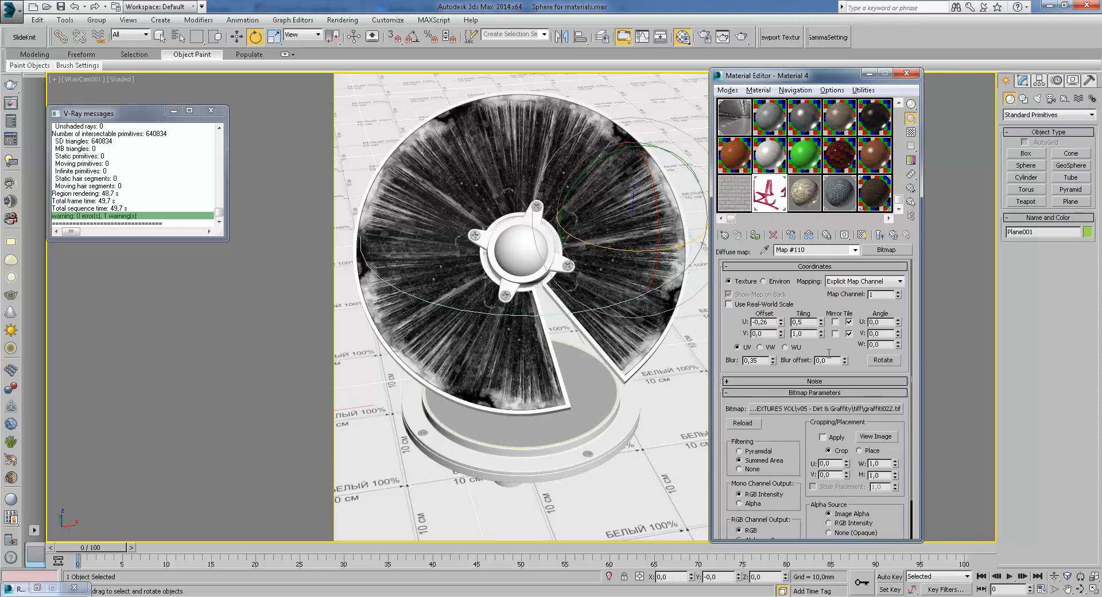
{"action": "left_click", "coordinate": [864, 437]}
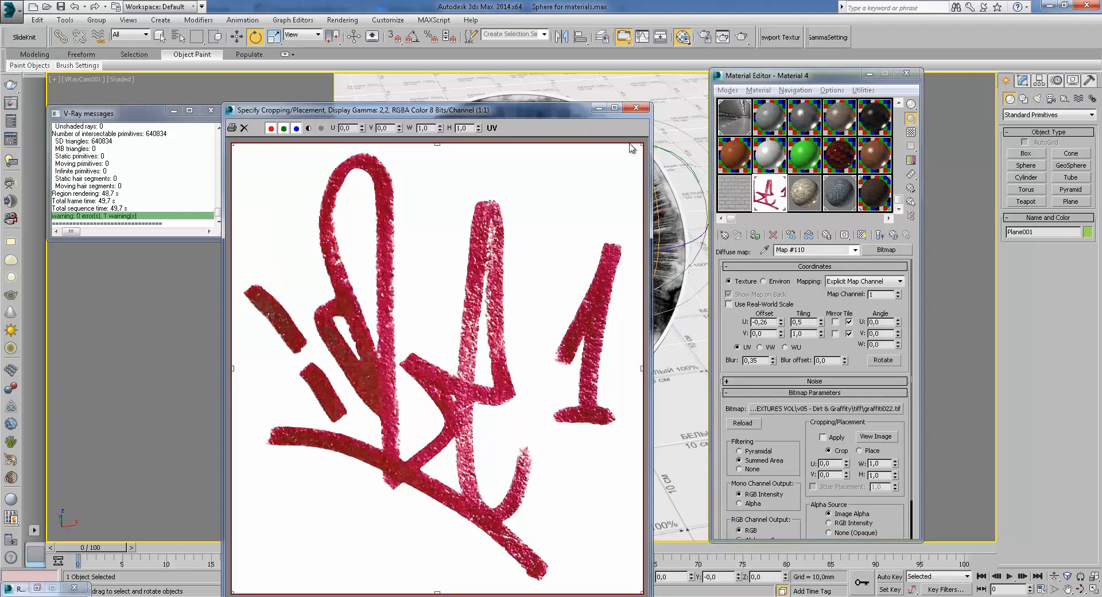
{"action": "left_click", "coordinate": [637, 108]}
{"action": "left_click", "coordinate": [894, 236]}
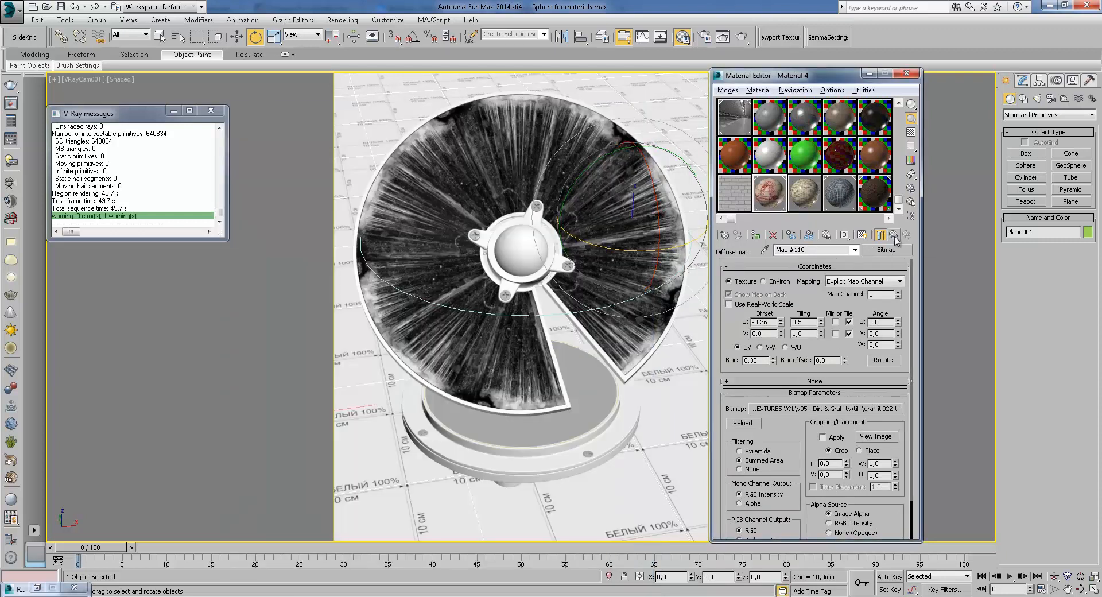
Open the second coat's blend-amount Color Correction map, show it in the viewport and view it in an enlarged sample window
{"action": "left_click", "coordinate": [895, 240]}
{"action": "left_click", "coordinate": [896, 237]}
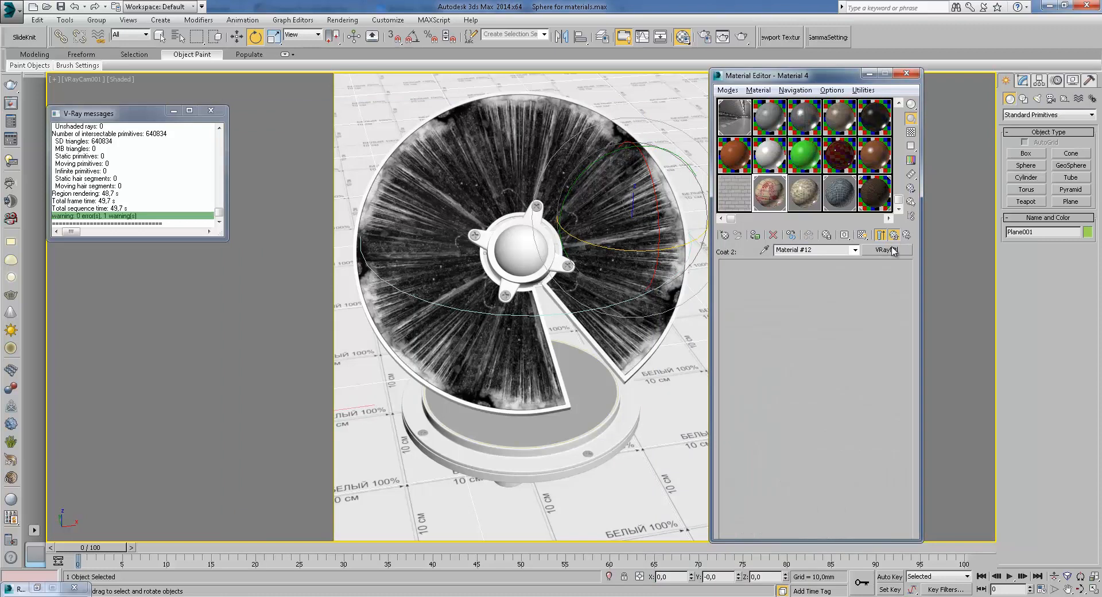
{"action": "left_click", "coordinate": [853, 361]}
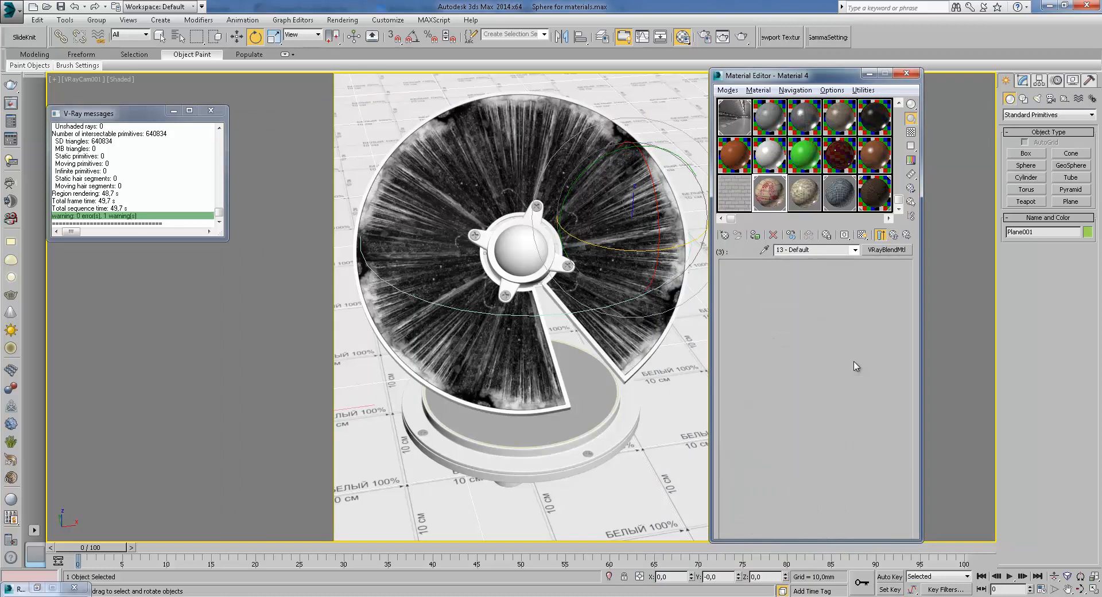
{"action": "left_click", "coordinate": [881, 235]}
{"action": "double_click", "coordinate": [779, 194]}
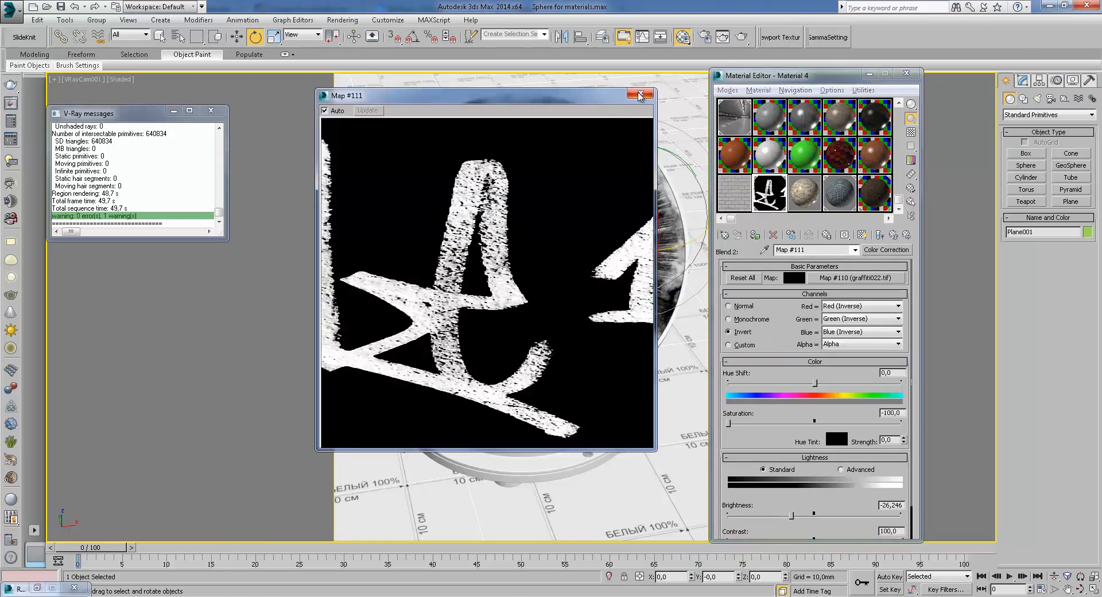
{"action": "left_click", "coordinate": [641, 95]}
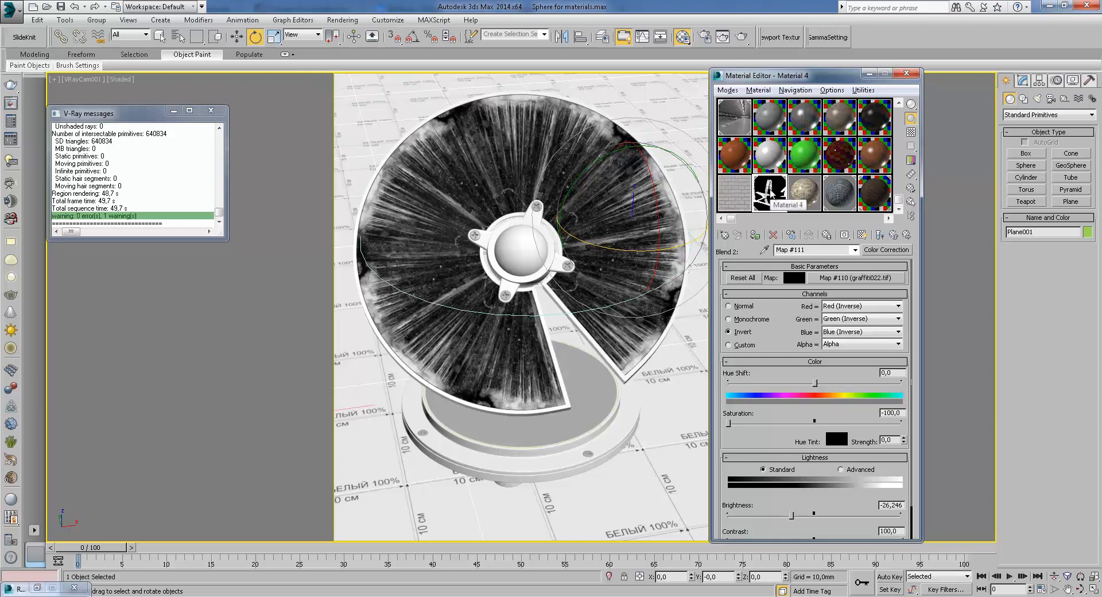
Return to the blend material, render the scene and zoom into the rendered disc in the frame buffer
{"action": "left_click", "coordinate": [895, 236]}
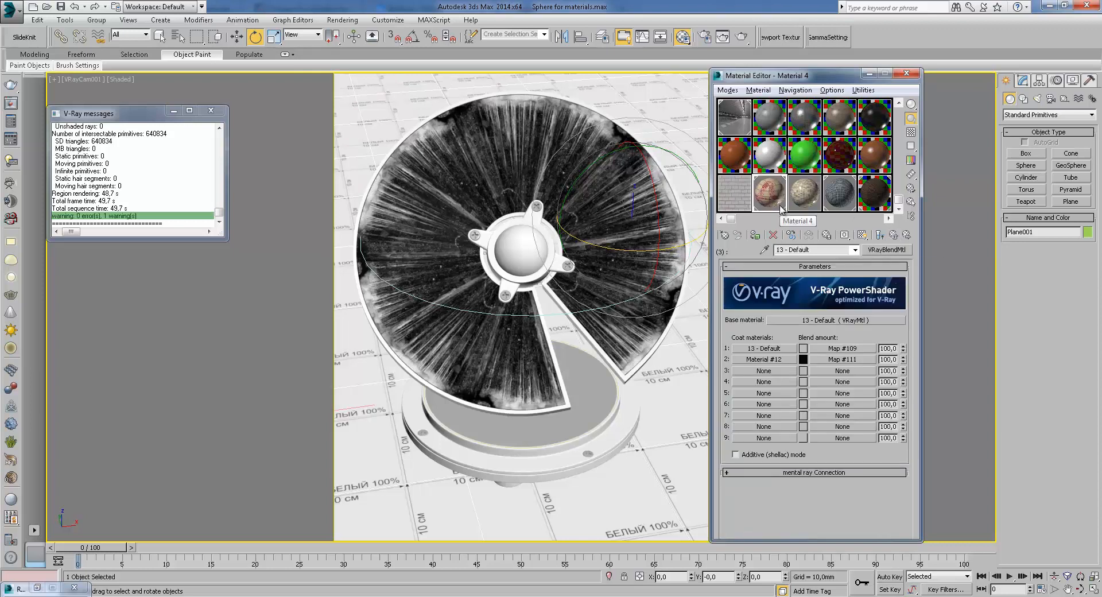
{"action": "left_click", "coordinate": [742, 37]}
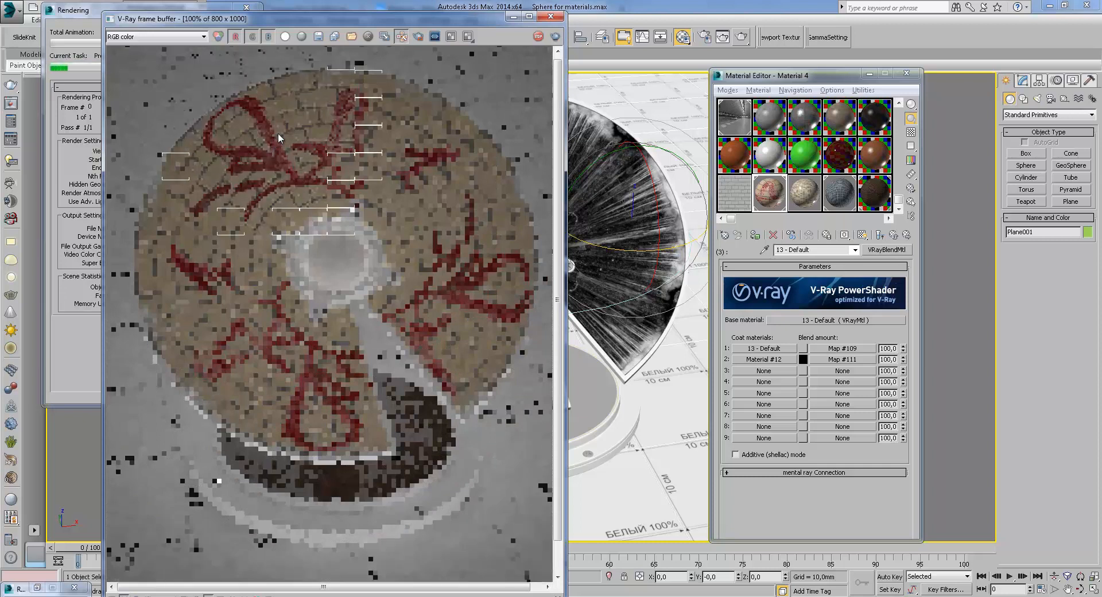
{"action": "left_click_drag", "start_coordinate": [340, 24], "coordinate": [503, 23]}
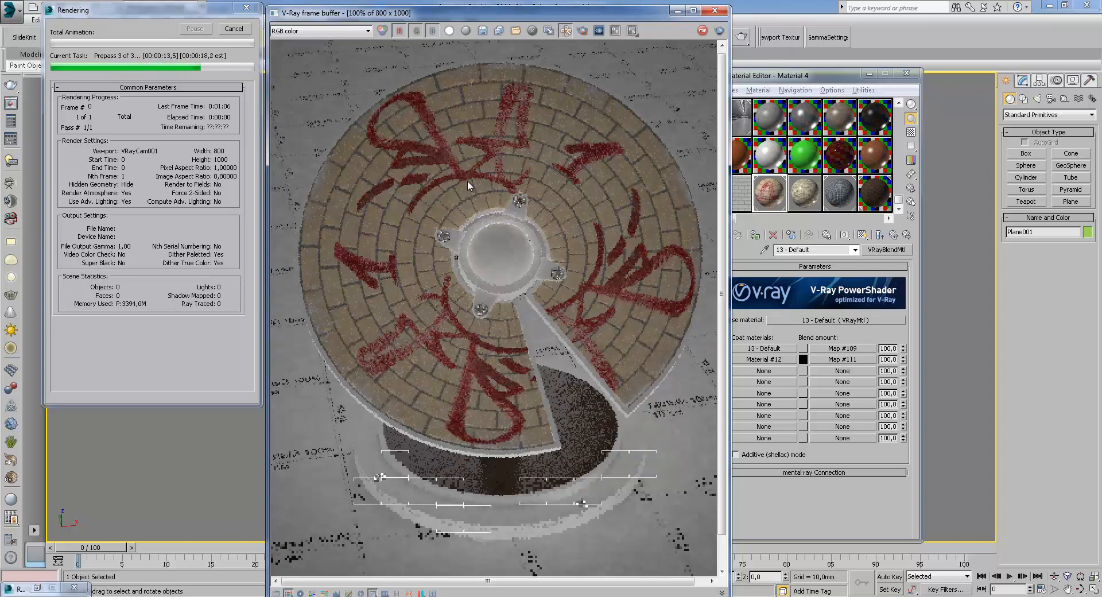
{"action": "scroll", "coordinate": [463, 195], "scroll_direction": "up", "scroll_amount": 1}
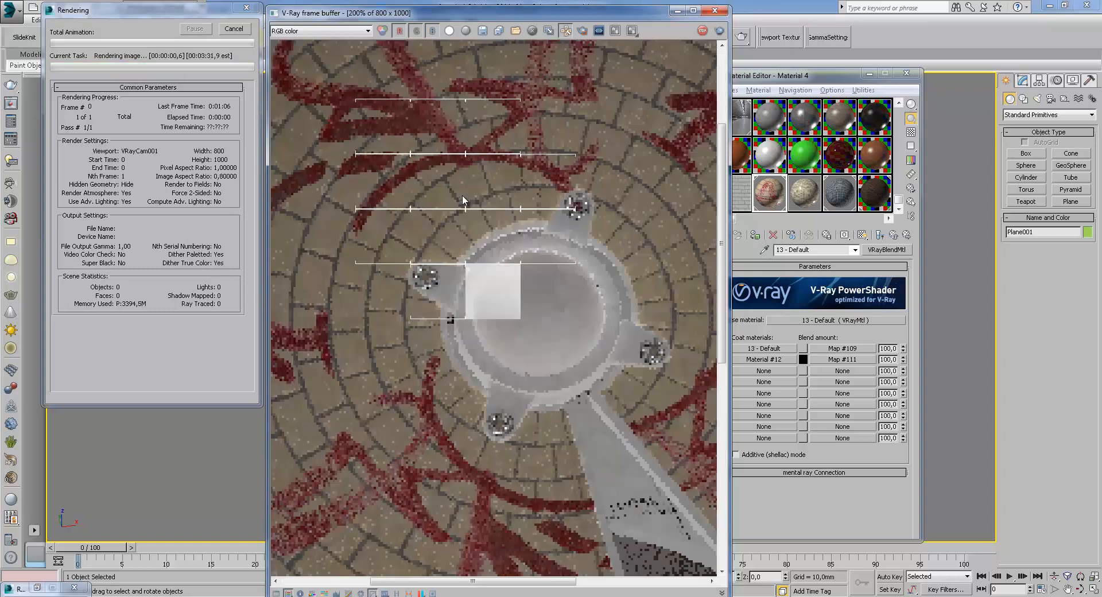
{"action": "middle_click_drag", "start_coordinate": [456, 147], "coordinate": [471, 239]}
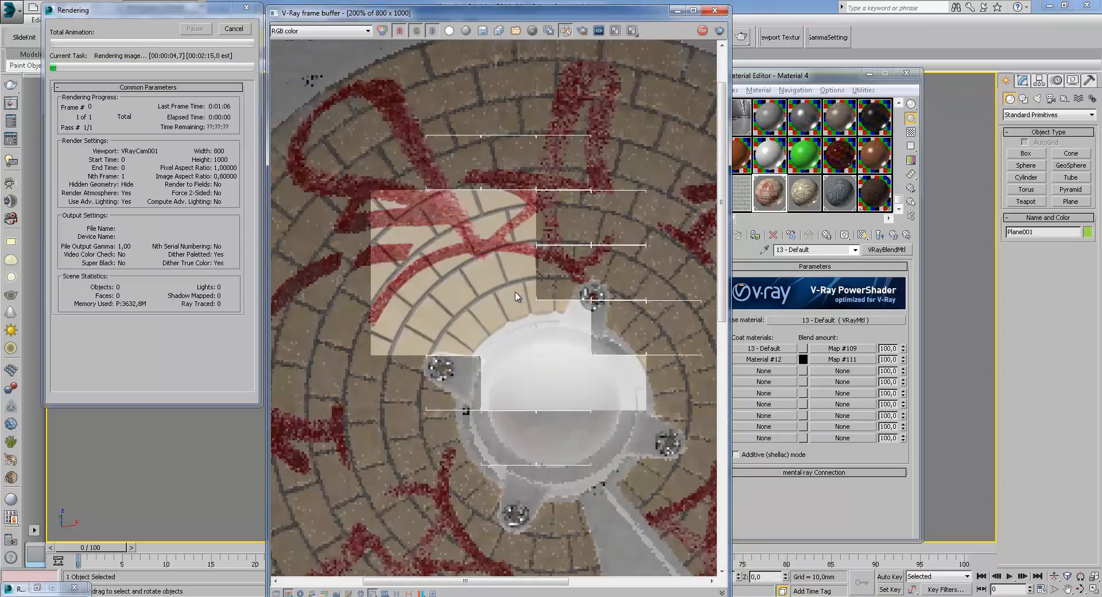
{"action": "middle_click_drag", "start_coordinate": [439, 278], "coordinate": [453, 236]}
{"action": "middle_click_drag", "start_coordinate": [459, 362], "coordinate": [447, 343]}
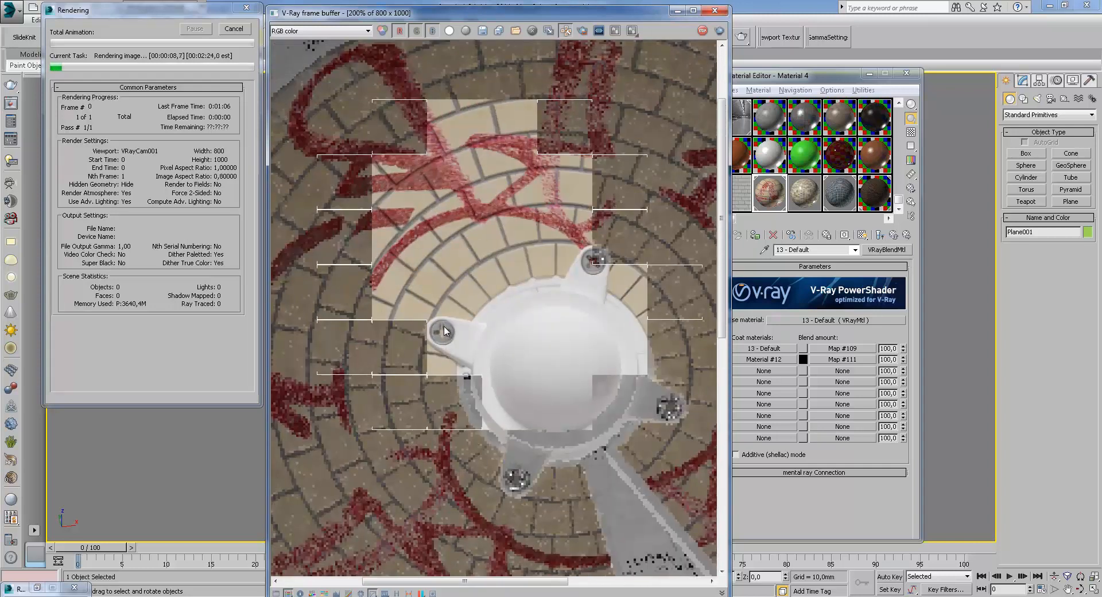
Switch the frame buffer to the VRayRawLighting channel and inspect the disc
{"action": "left_click", "coordinate": [314, 33]}
{"action": "left_click", "coordinate": [295, 56]}
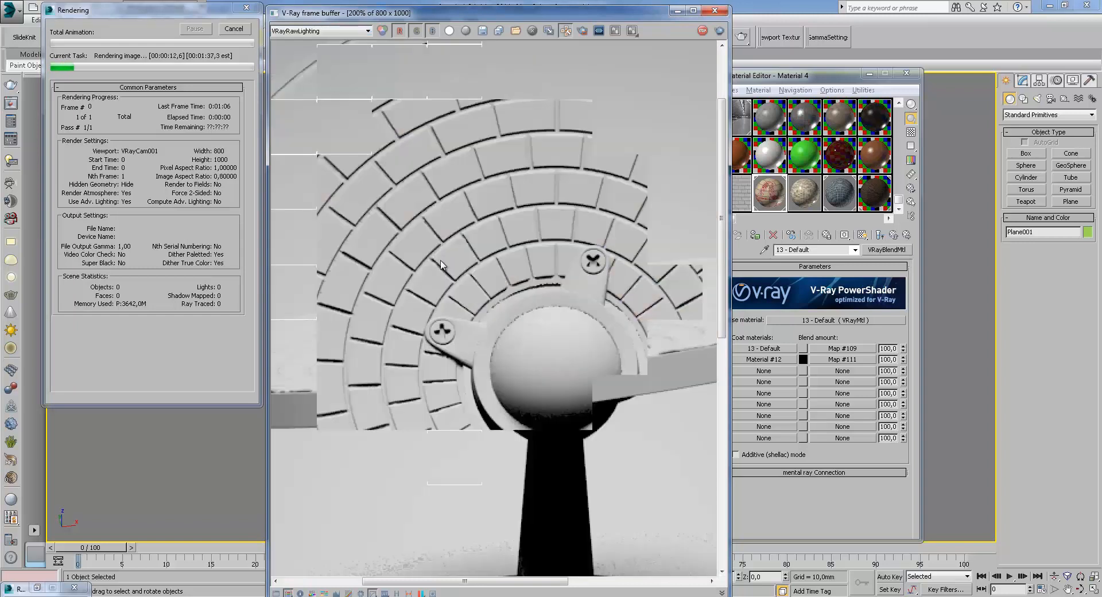
{"action": "scroll", "coordinate": [453, 287], "scroll_direction": "down", "scroll_amount": 2}
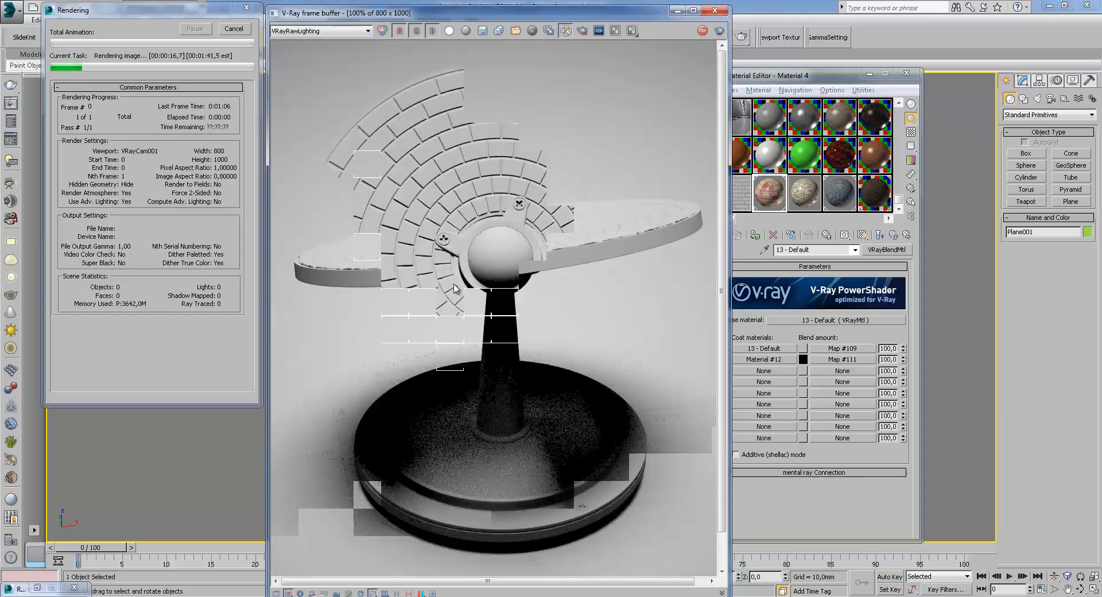
{"action": "scroll", "coordinate": [422, 163], "scroll_direction": "up", "scroll_amount": 2}
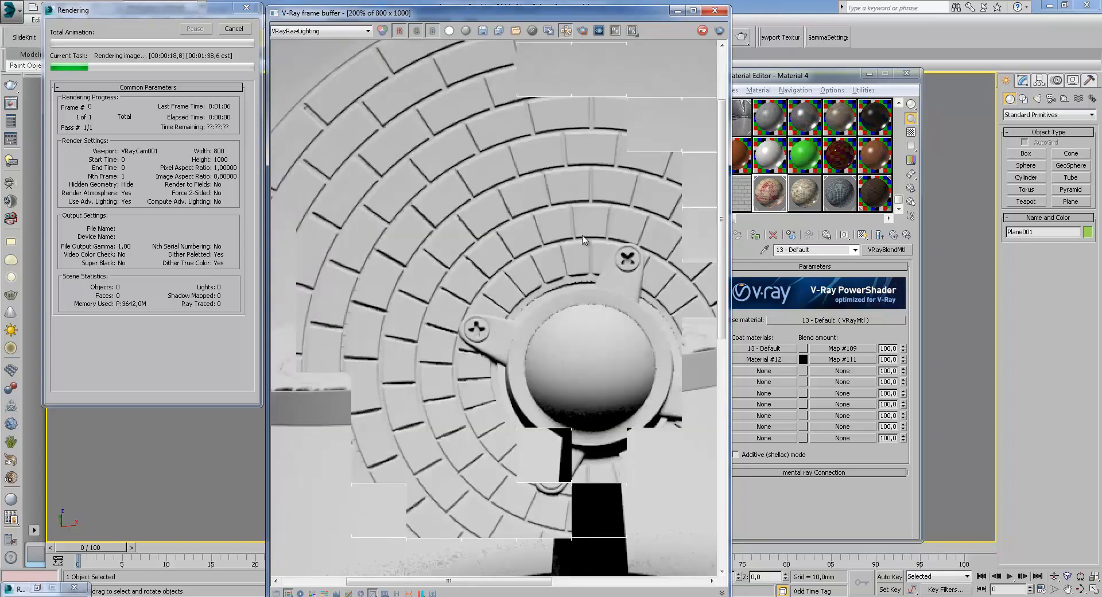
{"action": "mouse_move", "coordinate": [608, 258]}
{"action": "middle_mouse_down"}
{"action": "mouse_move", "coordinate": [512, 314]}
{"action": "mouse_move", "coordinate": [606, 257]}
{"action": "middle_mouse_up"}
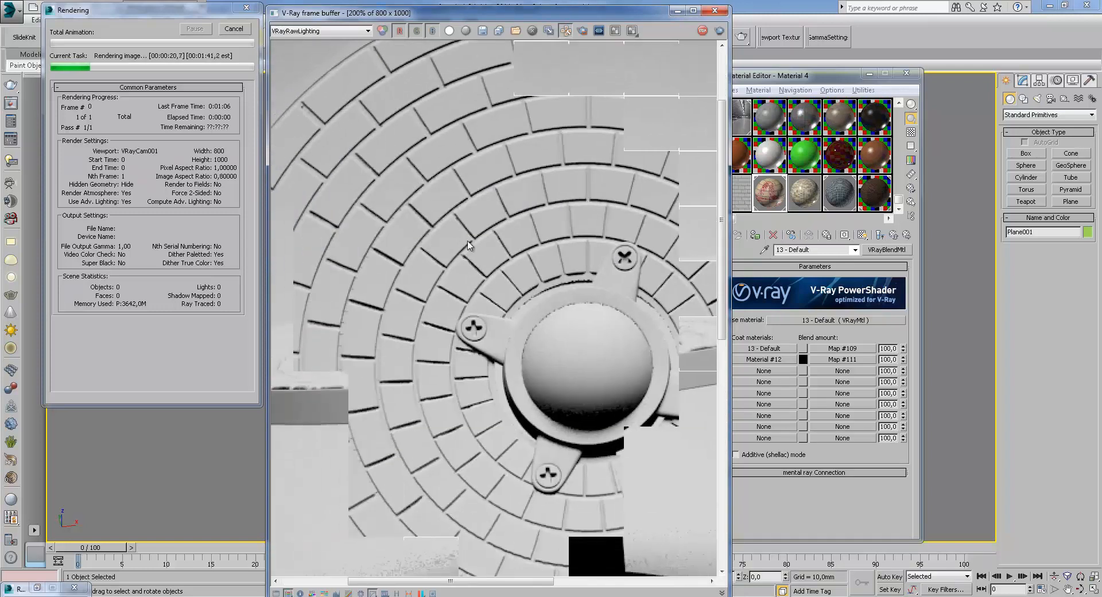
{"action": "middle_click_drag", "start_coordinate": [580, 487], "coordinate": [661, 515]}
{"action": "middle_click_drag", "start_coordinate": [463, 288], "coordinate": [448, 361]}
{"action": "middle_click_drag", "start_coordinate": [463, 195], "coordinate": [281, 61]}
Switch the frame buffer to the VRayReflection channel and inspect the disc
{"action": "left_click", "coordinate": [305, 31]}
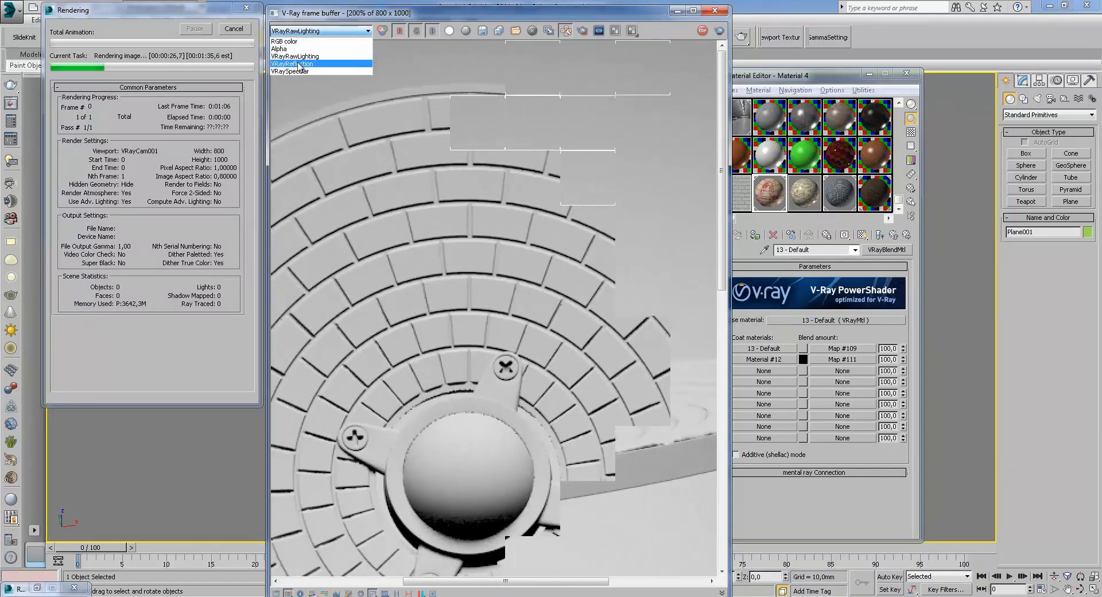
{"action": "left_click", "coordinate": [300, 62]}
{"action": "middle_click_drag", "start_coordinate": [489, 346], "coordinate": [571, 274]}
{"action": "middle_click_drag", "start_coordinate": [363, 427], "coordinate": [516, 421]}
{"action": "middle_click_drag", "start_coordinate": [510, 286], "coordinate": [436, 360]}
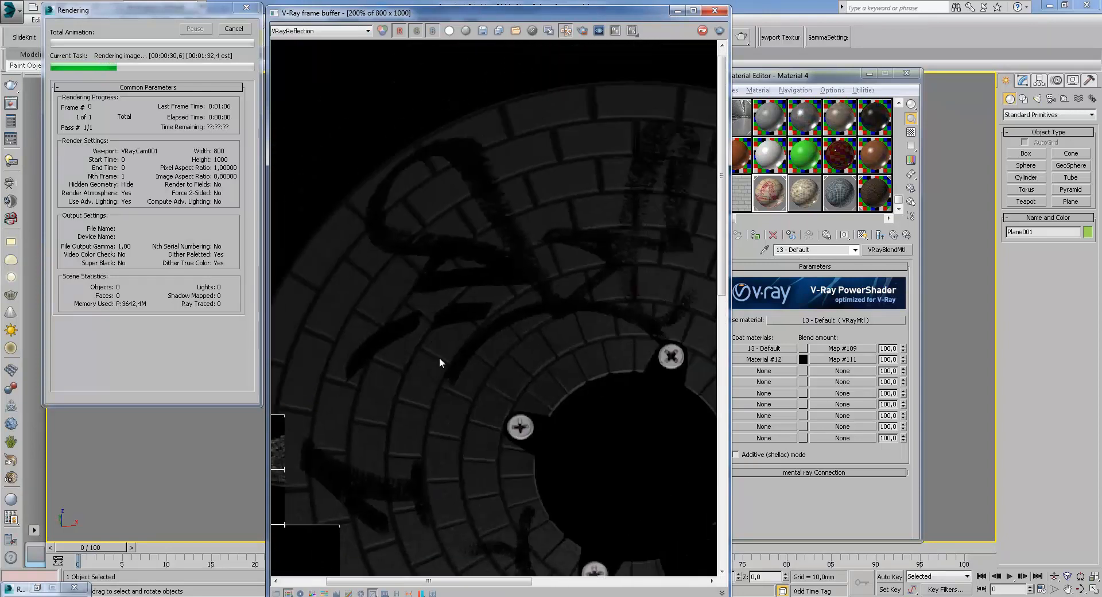
{"action": "middle_click_drag", "start_coordinate": [554, 386], "coordinate": [420, 331]}
Return the frame buffer to RGB color, inspect the graffiti on the disc up close, and close the render windows
{"action": "left_click", "coordinate": [320, 31]}
{"action": "left_click", "coordinate": [305, 39]}
{"action": "scroll", "coordinate": [534, 323], "scroll_direction": "down", "scroll_amount": 2}
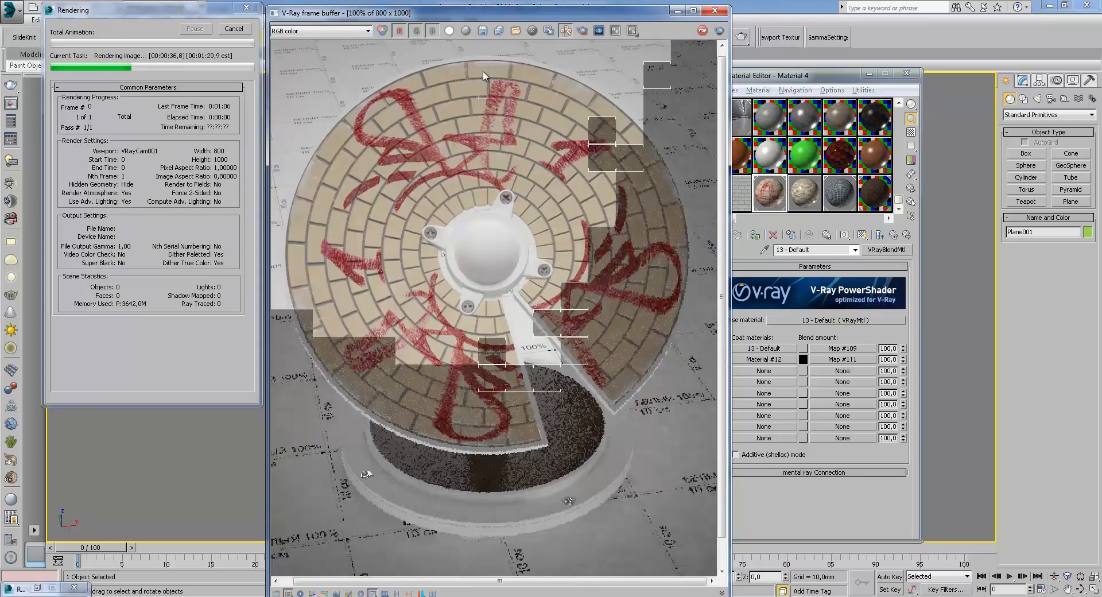
{"action": "scroll", "coordinate": [489, 80], "scroll_direction": "up", "scroll_amount": 1}
{"action": "middle_click_drag", "start_coordinate": [466, 101], "coordinate": [375, 162]}
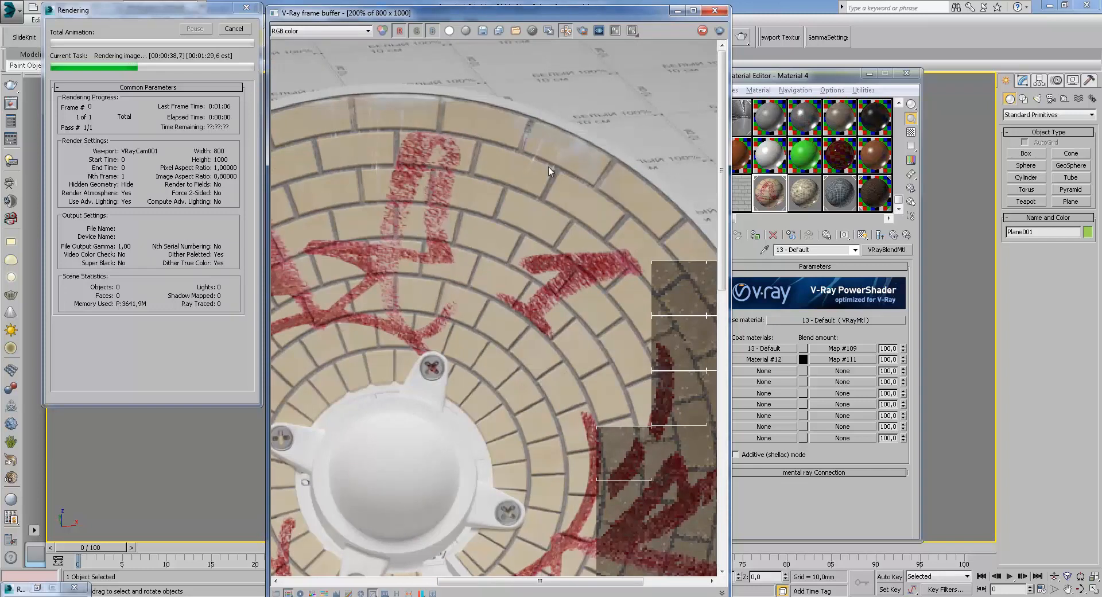
{"action": "middle_click_drag", "start_coordinate": [579, 267], "coordinate": [535, 205]}
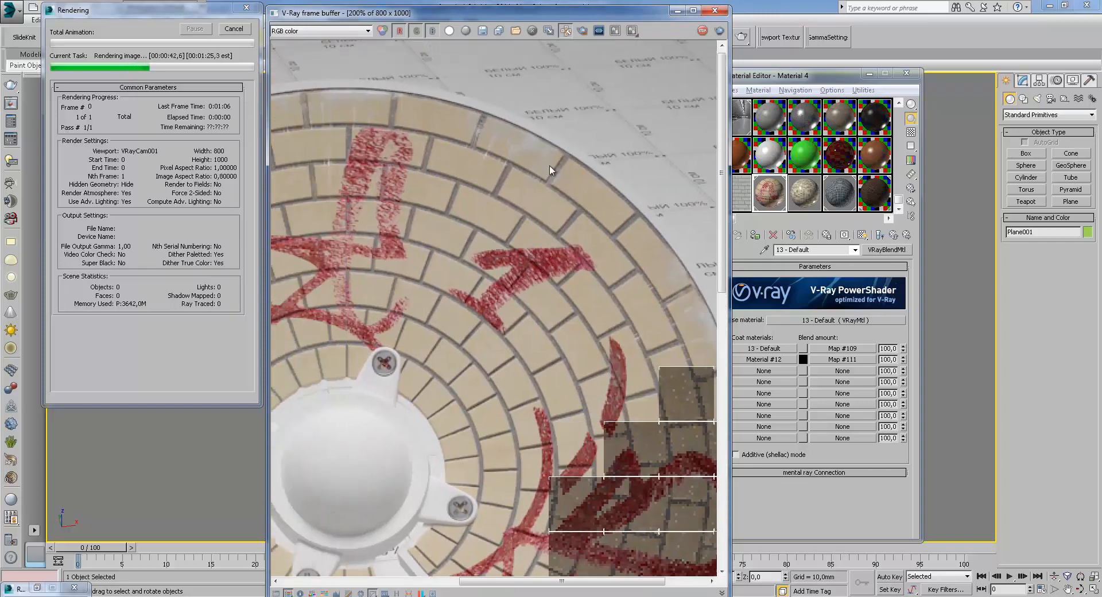
{"action": "scroll", "coordinate": [432, 255], "scroll_direction": "down", "scroll_amount": 4}
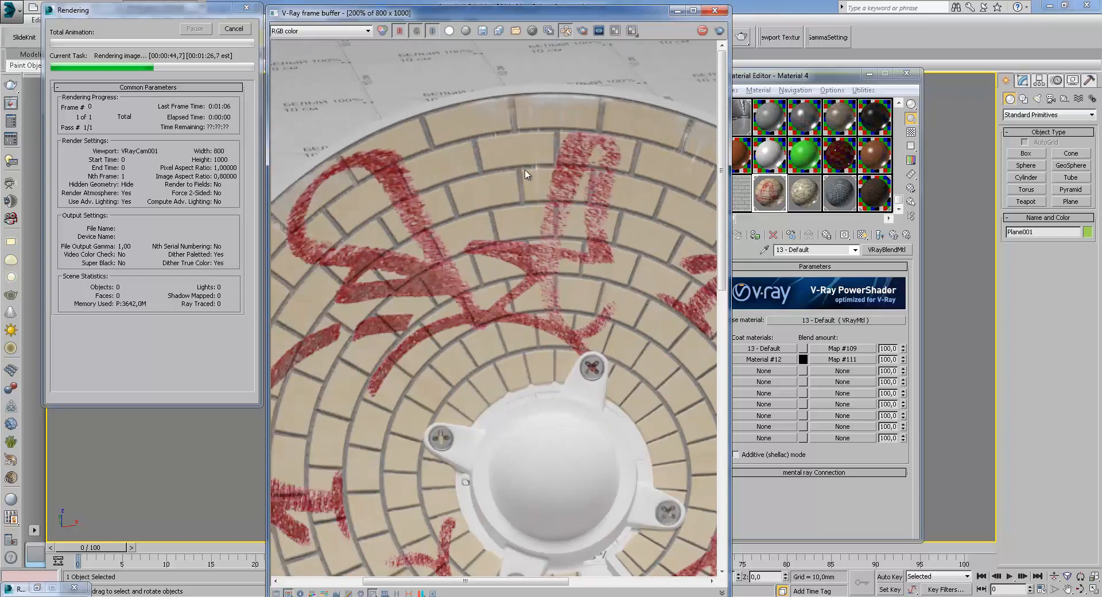
{"action": "scroll", "coordinate": [494, 135], "scroll_direction": "up", "scroll_amount": 1}
{"action": "middle_click_drag", "start_coordinate": [567, 93], "coordinate": [565, 169]}
{"action": "middle_click_drag", "start_coordinate": [597, 246], "coordinate": [466, 206]}
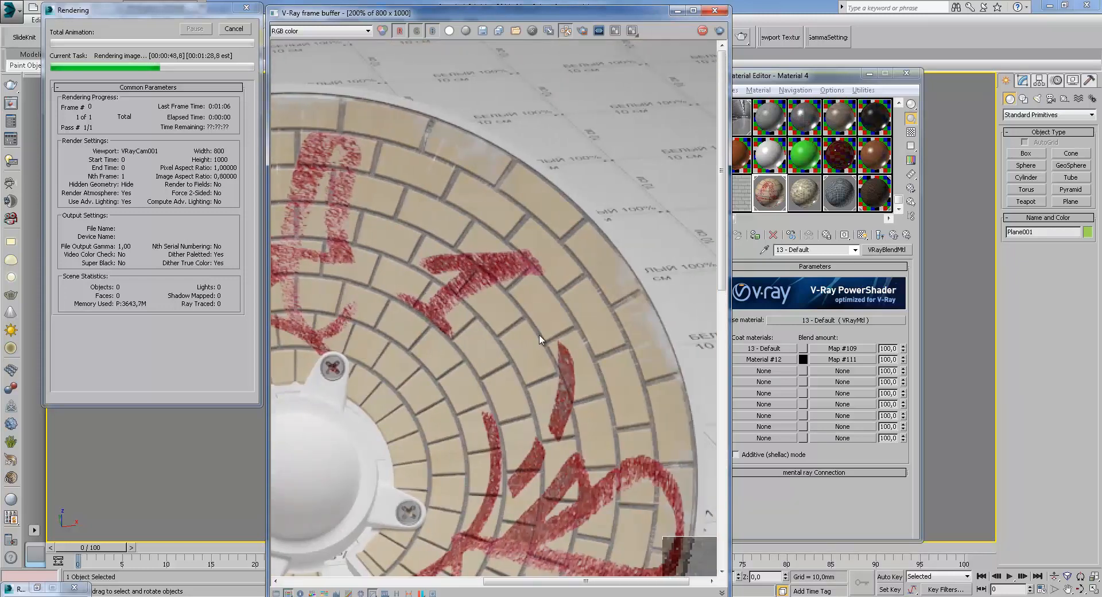
{"action": "middle_click_drag", "start_coordinate": [485, 291], "coordinate": [449, 241]}
{"action": "middle_click_drag", "start_coordinate": [564, 268], "coordinate": [572, 218]}
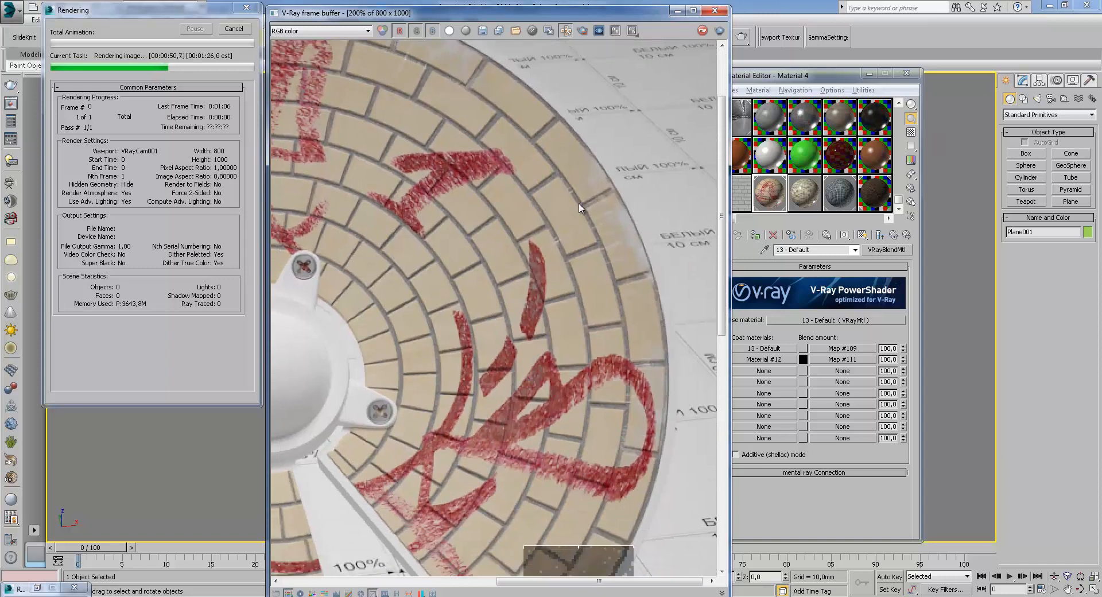
{"action": "middle_click_drag", "start_coordinate": [457, 353], "coordinate": [542, 245]}
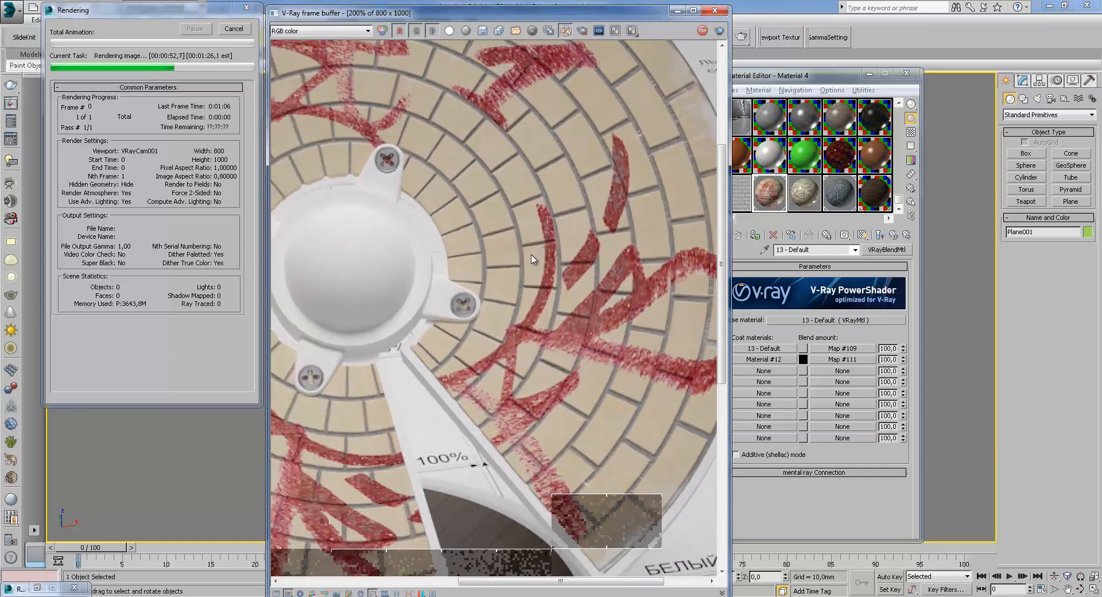
{"action": "scroll", "coordinate": [542, 248], "scroll_direction": "down", "scroll_amount": 2}
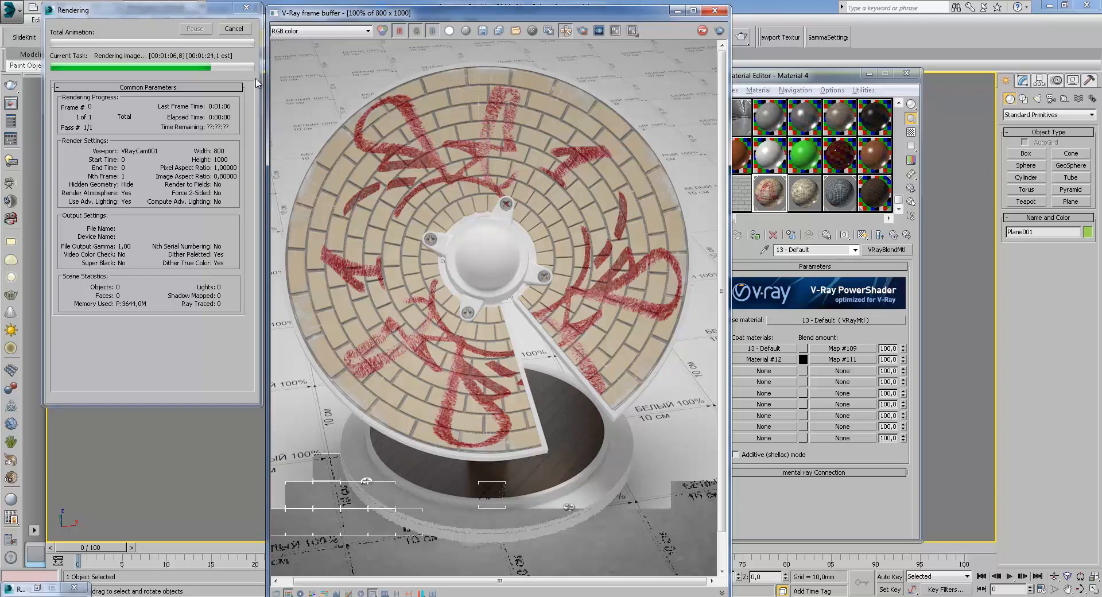
{"action": "left_click", "coordinate": [234, 30]}
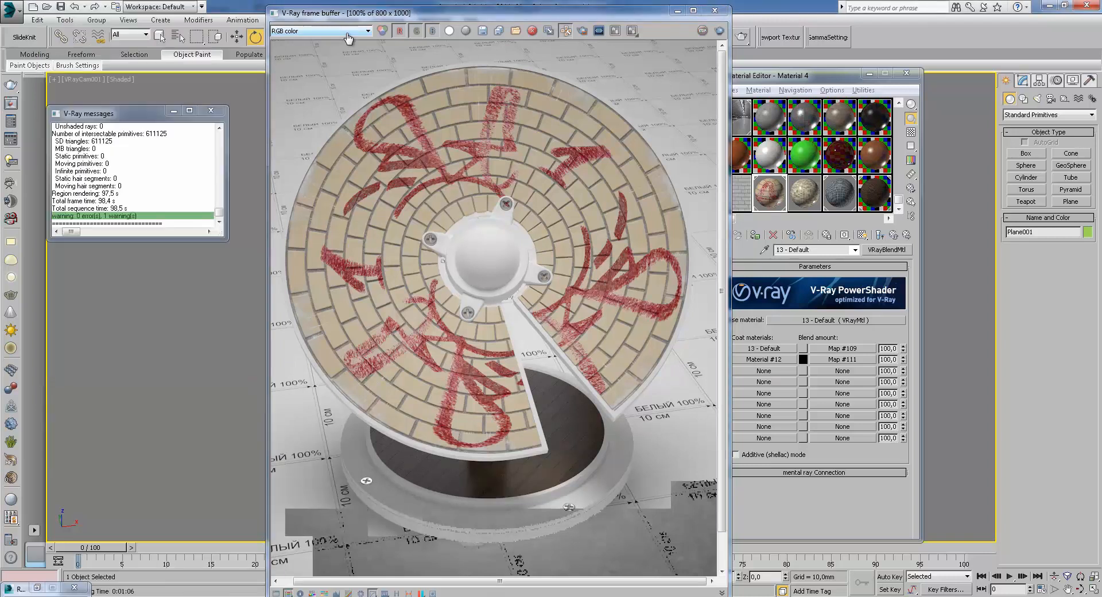
{"action": "left_click", "coordinate": [265, 63]}
Rotate the disc so it lies horizontally above the stand
{"action": "left_click", "coordinate": [237, 37]}
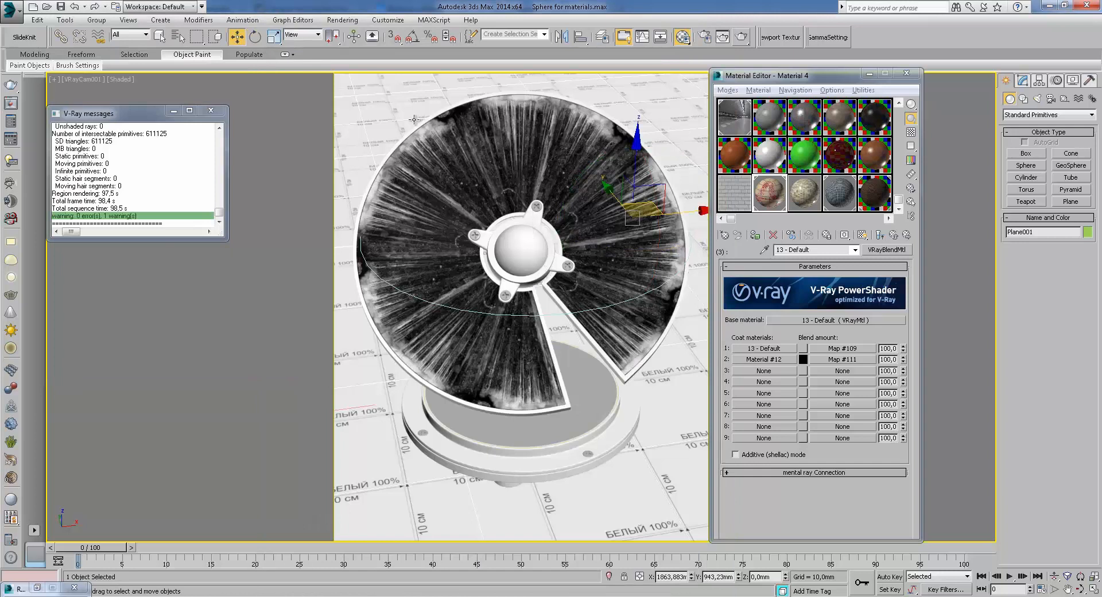
{"action": "left_click", "coordinate": [555, 181]}
{"action": "left_click", "coordinate": [255, 37]}
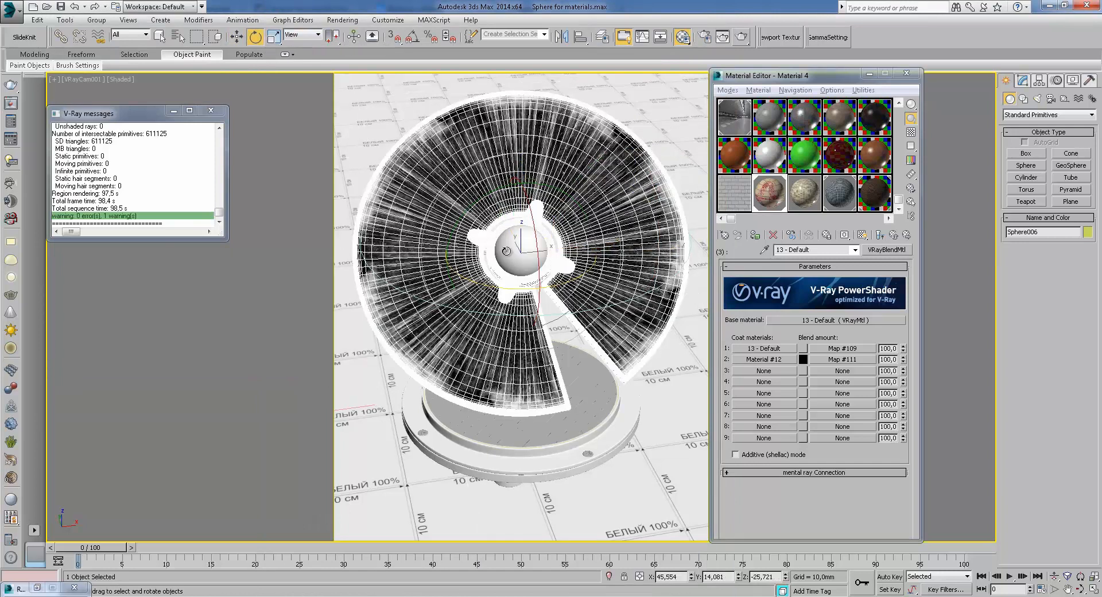
{"action": "left_click_drag", "start_coordinate": [539, 309], "coordinate": [533, 243]}
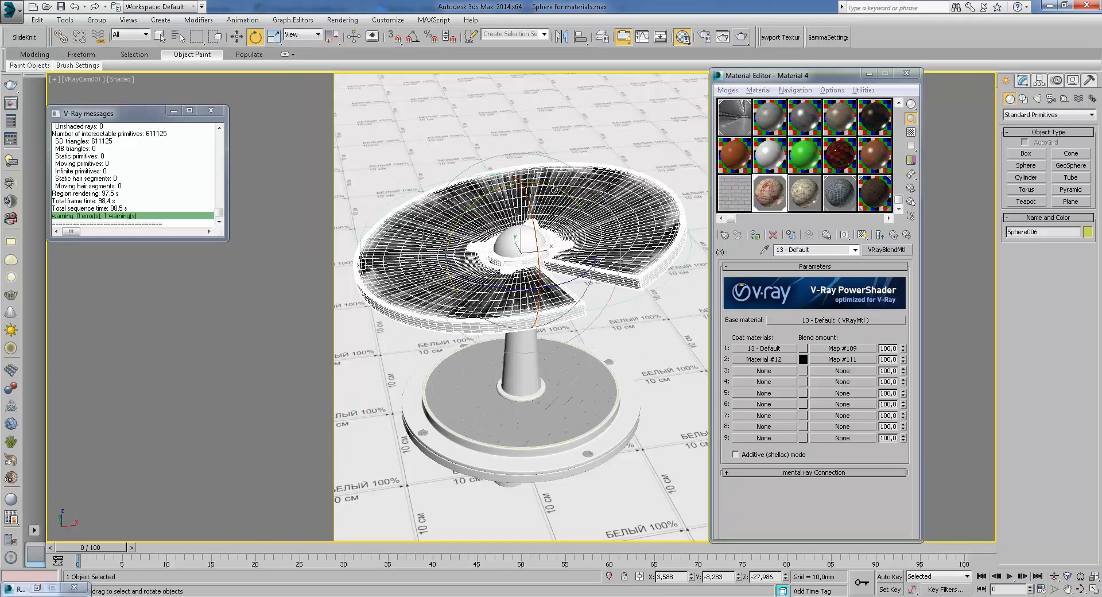
{"action": "left_click_drag", "start_coordinate": [556, 189], "coordinate": [567, 194]}
Select the floor object on the stand base and load its material into the editor
{"action": "left_click", "coordinate": [236, 37]}
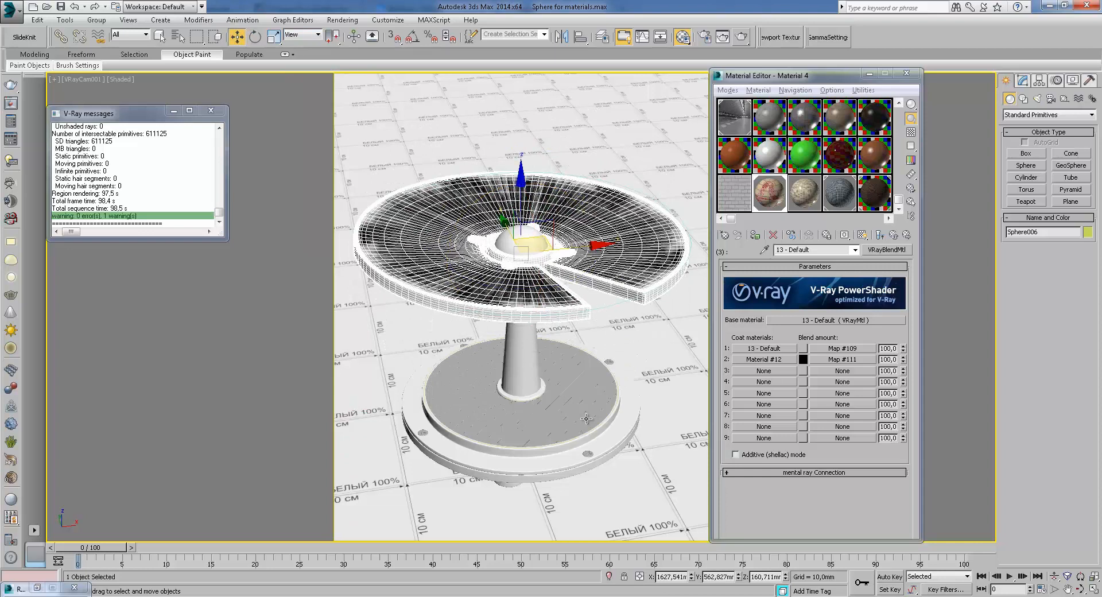
{"action": "left_click", "coordinate": [585, 421]}
{"action": "left_click", "coordinate": [887, 206]}
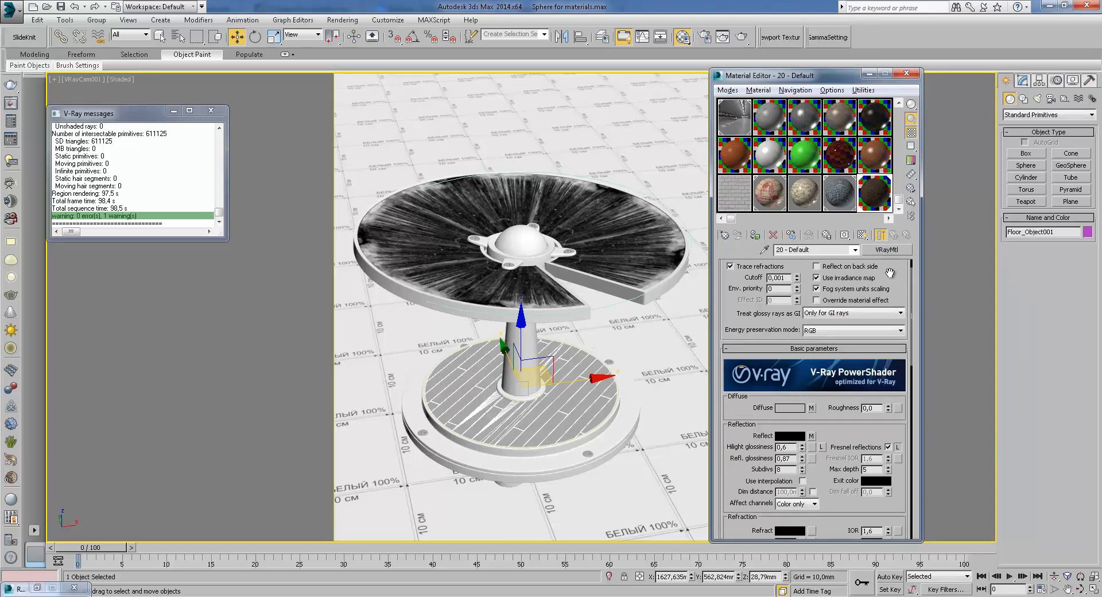
Open the floor material's diffuse MultiTexture map and its Manage Textures list
{"action": "left_click_drag", "start_coordinate": [900, 275], "coordinate": [906, 406]}
{"action": "left_click_drag", "start_coordinate": [906, 317], "coordinate": [877, 202]}
{"action": "left_click_drag", "start_coordinate": [865, 339], "coordinate": [853, 311]}
{"action": "left_click", "coordinate": [811, 287]}
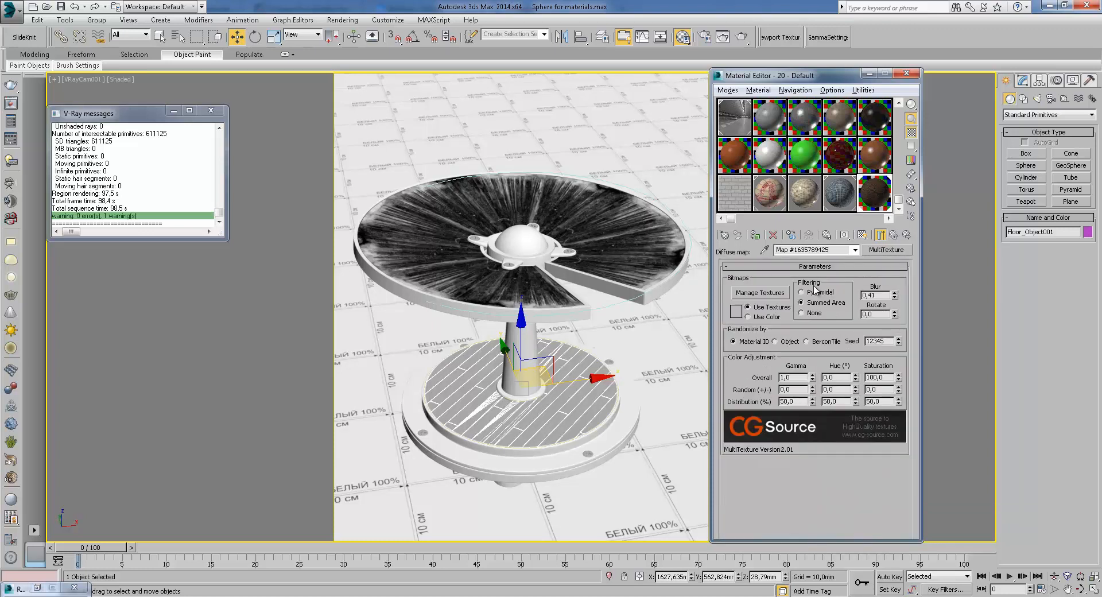
{"action": "left_click", "coordinate": [760, 293]}
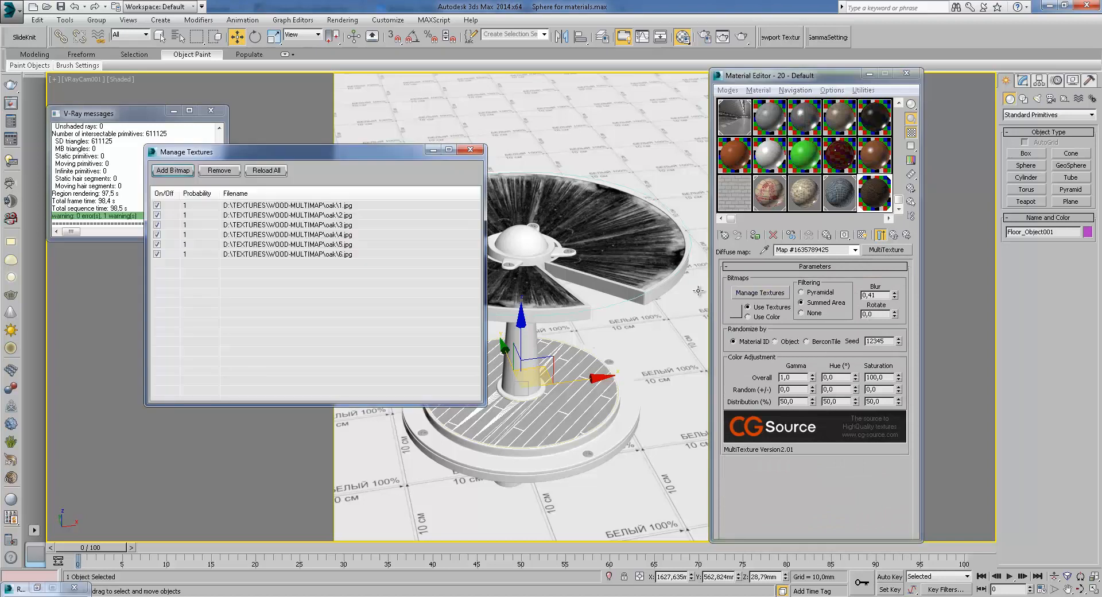
{"action": "left_click", "coordinate": [173, 171]}
{"action": "left_click_drag", "start_coordinate": [313, 315], "coordinate": [656, 231]}
{"action": "left_click_drag", "start_coordinate": [667, 373], "coordinate": [332, 222]}
{"action": "left_click", "coordinate": [659, 451]}
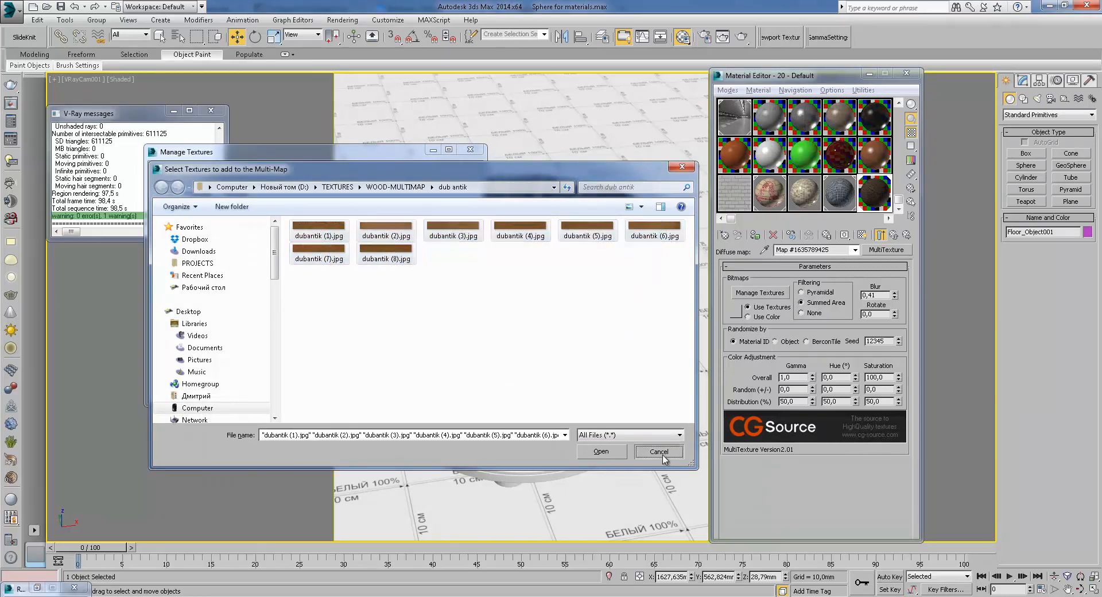
{"action": "left_click_drag", "start_coordinate": [267, 156], "coordinate": [294, 109]}
{"action": "left_click", "coordinate": [210, 110]}
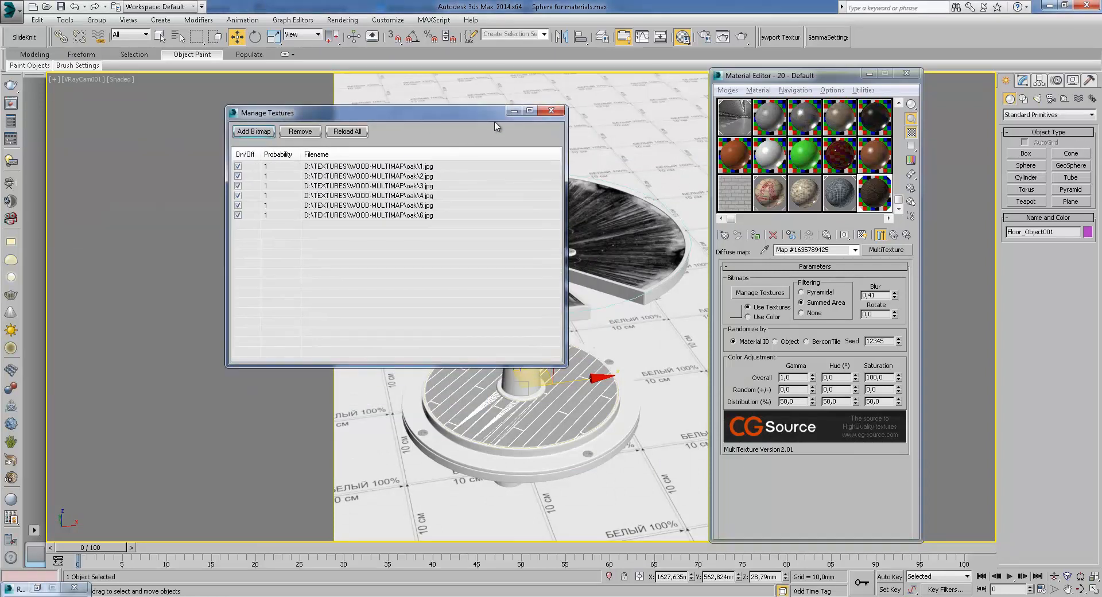
{"action": "left_click_drag", "start_coordinate": [481, 119], "coordinate": [487, 87]}
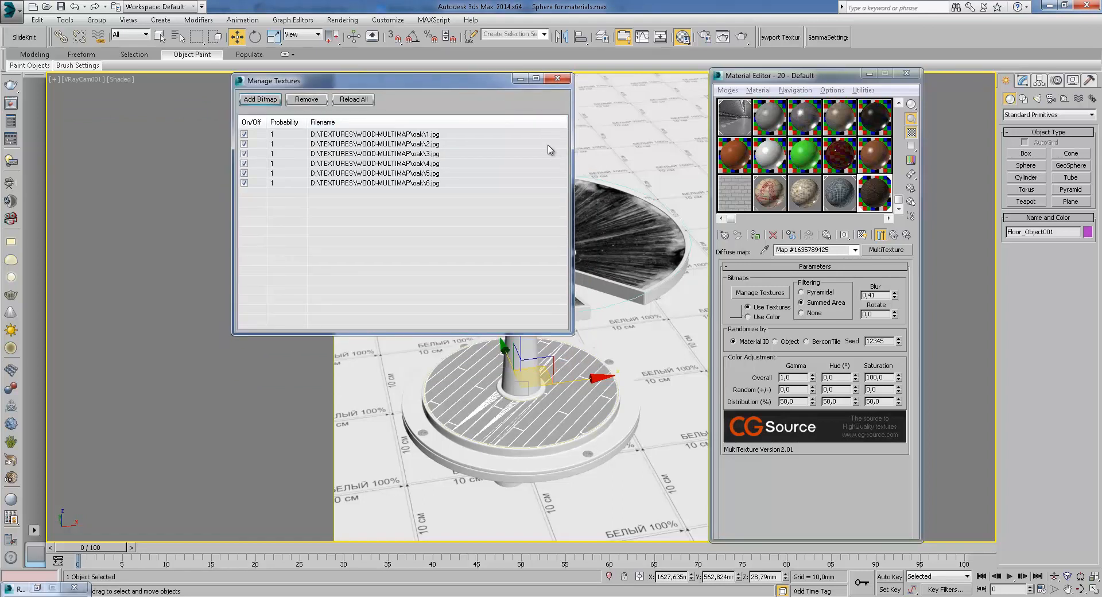
Close the texture list and set the MultiTexture randomization to BerconTile with seed 6285 and a random gamma offset
{"action": "left_click", "coordinate": [521, 79]}
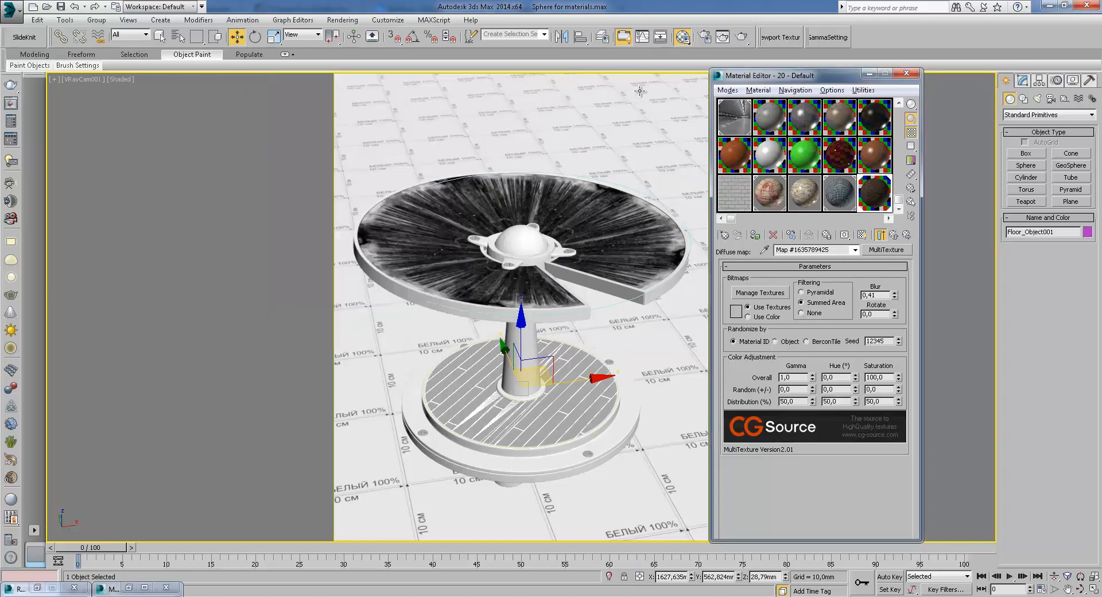
{"action": "left_click", "coordinate": [1023, 81]}
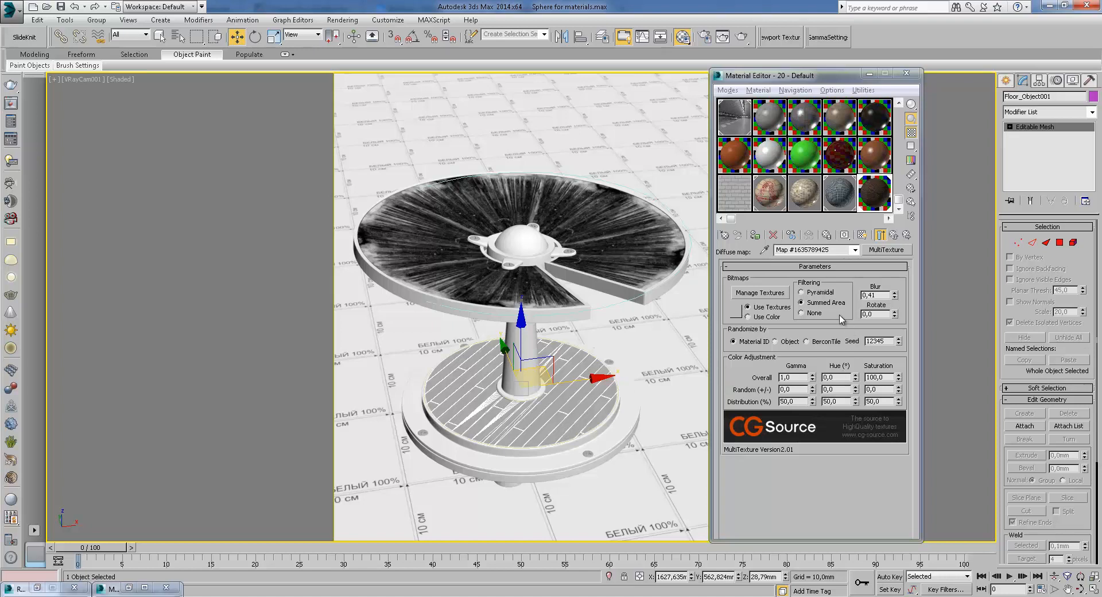
{"action": "left_click", "coordinate": [815, 294]}
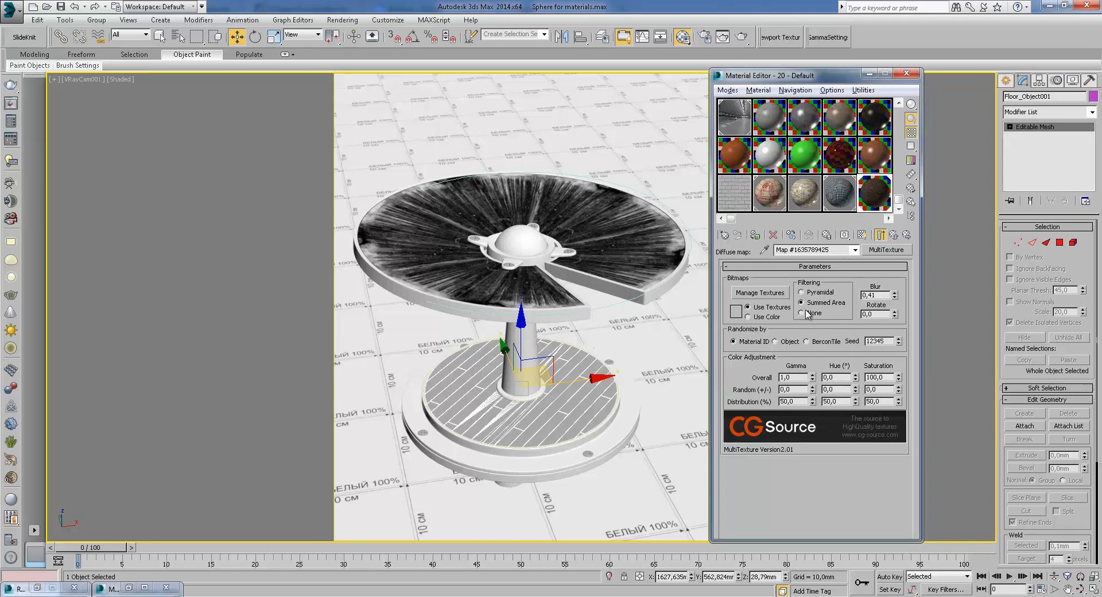
{"action": "left_click", "coordinate": [807, 315]}
{"action": "left_click", "coordinate": [820, 294]}
{"action": "left_click", "coordinate": [815, 302]}
{"action": "key", "text": "Return"}
{"action": "left_click", "coordinate": [877, 315]}
{"action": "key", "text": "Return"}
{"action": "left_click", "coordinate": [775, 342]}
{"action": "left_click_drag", "start_coordinate": [889, 342], "coordinate": [866, 341]}
{"action": "left_click", "coordinate": [877, 342]}
{"action": "double_click", "coordinate": [884, 342]}
{"action": "left_click_drag", "start_coordinate": [900, 342], "coordinate": [904, 367]}
{"action": "left_click", "coordinate": [899, 344]}
{"action": "mouse_move", "coordinate": [813, 390]}
{"action": "left_mouse_down"}
{"action": "mouse_move", "coordinate": [809, 373]}
{"action": "mouse_move", "coordinate": [812, 395]}
{"action": "left_mouse_up"}
{"action": "double_click", "coordinate": [882, 194]}
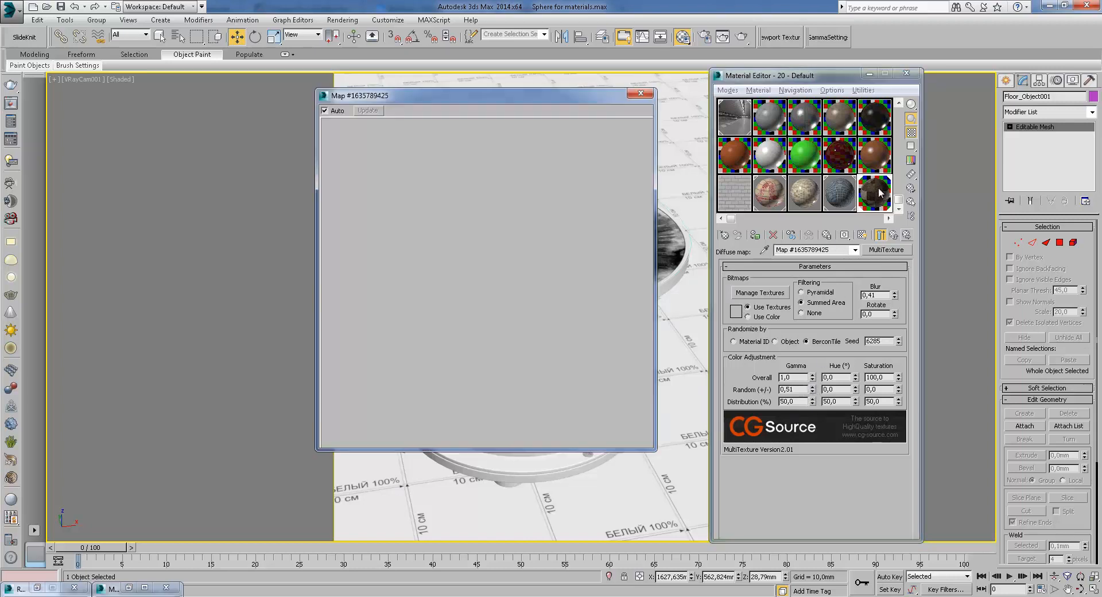
{"action": "left_click", "coordinate": [642, 93]}
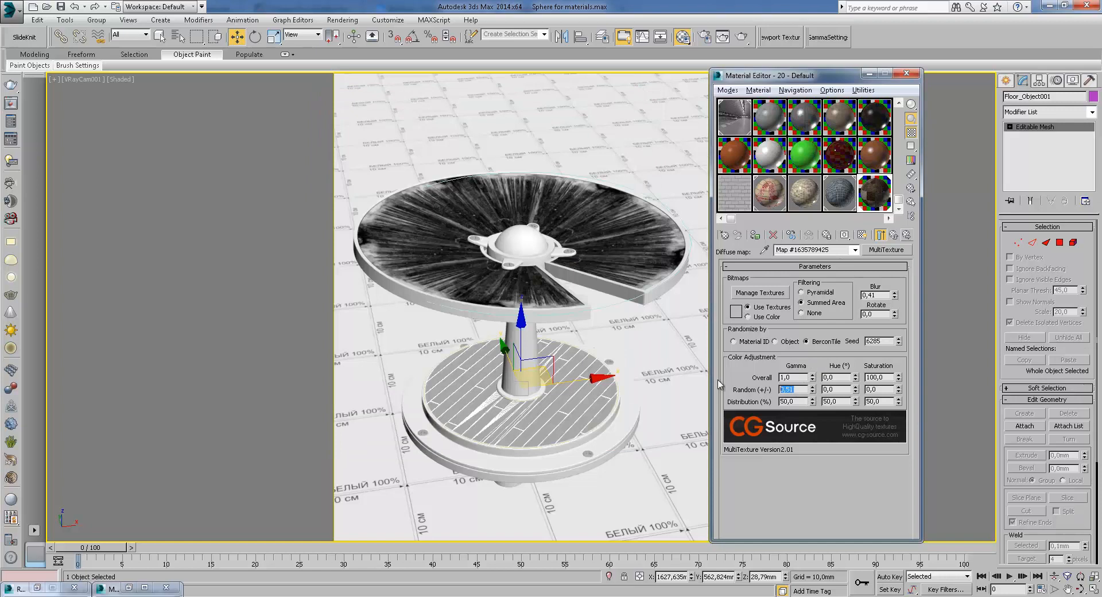
Set the MultiTexture random gamma variation to 1
{"action": "type", "text": "1"}
{"action": "key", "text": "Return"}
{"action": "key", "text": "Tab"}
{"action": "left_click", "coordinate": [899, 391]}
{"action": "left_click", "coordinate": [744, 398]}
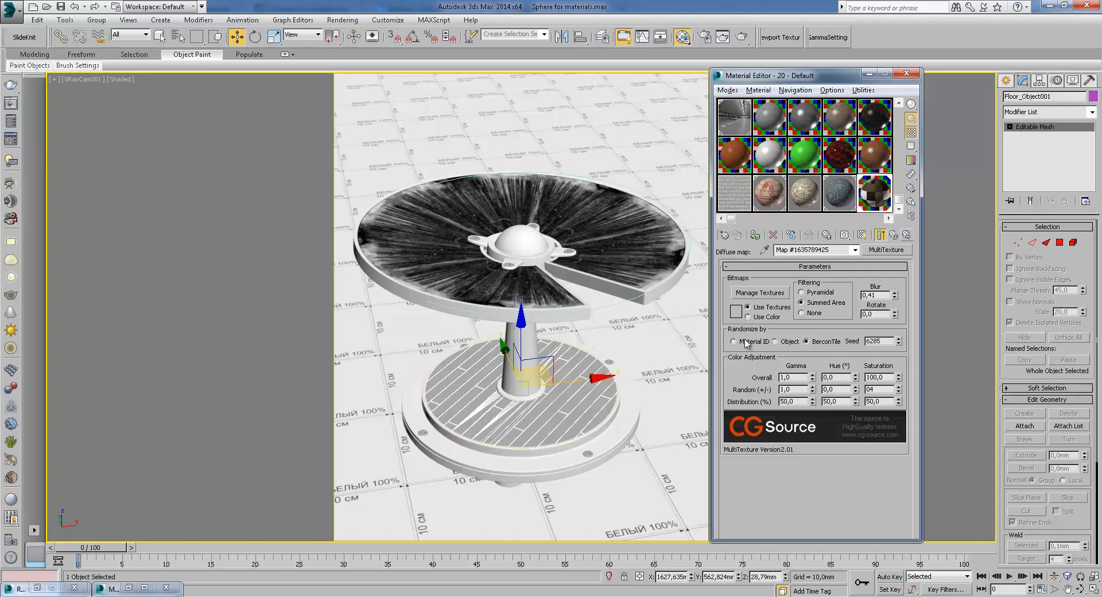
Review the parent floor material and the MultiTexture random color adjustment settings
{"action": "left_click", "coordinate": [896, 235]}
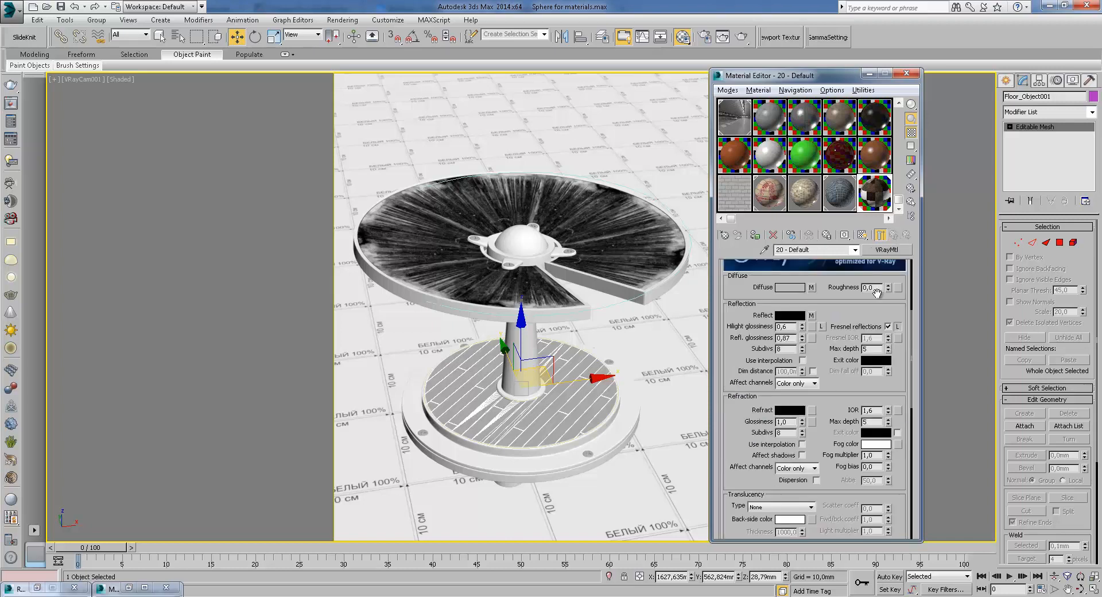
{"action": "left_click", "coordinate": [815, 315]}
{"action": "left_click", "coordinate": [894, 235]}
{"action": "left_click", "coordinate": [815, 292]}
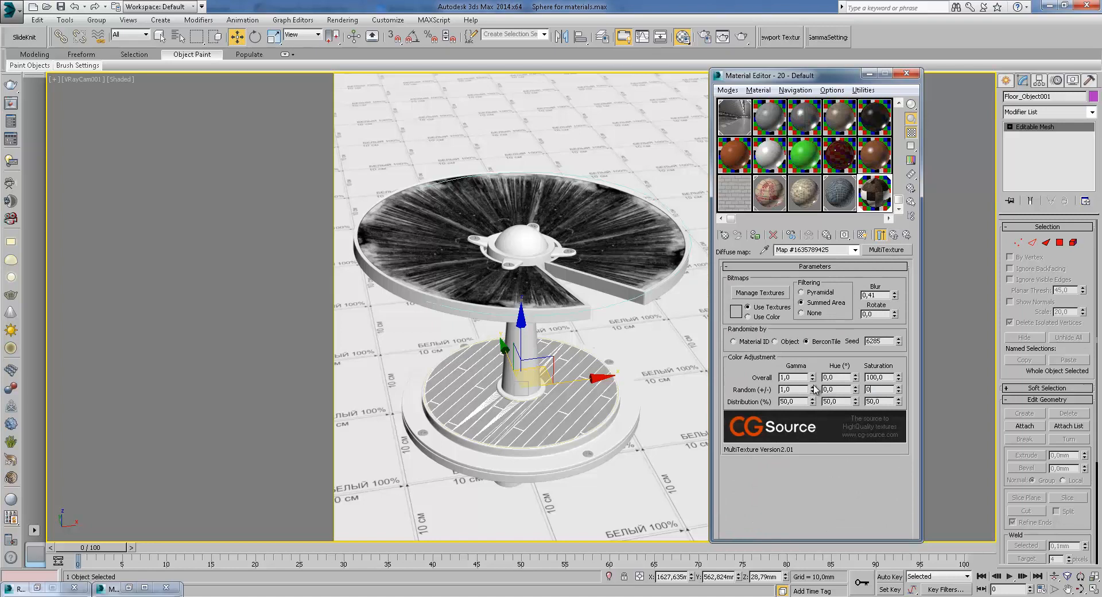
{"action": "double_click", "coordinate": [792, 389]}
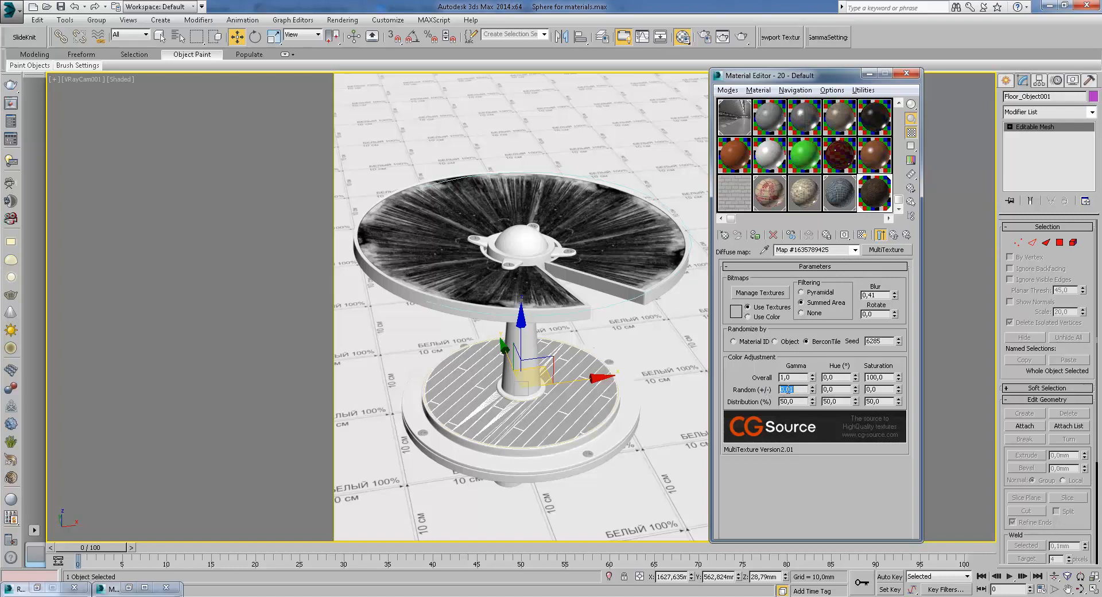
{"action": "left_click", "coordinate": [838, 389]}
{"action": "left_click", "coordinate": [893, 234]}
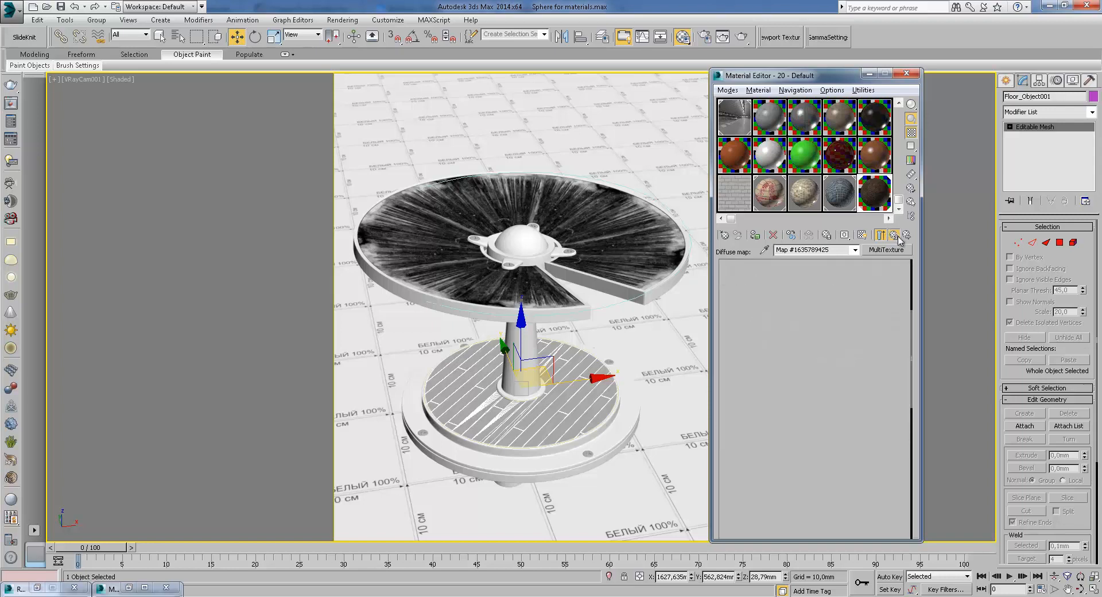
Inspect the floor material's reflect Falloff map and return to the material
{"action": "scroll", "coordinate": [816, 374], "scroll_direction": "down", "scroll_amount": 10}
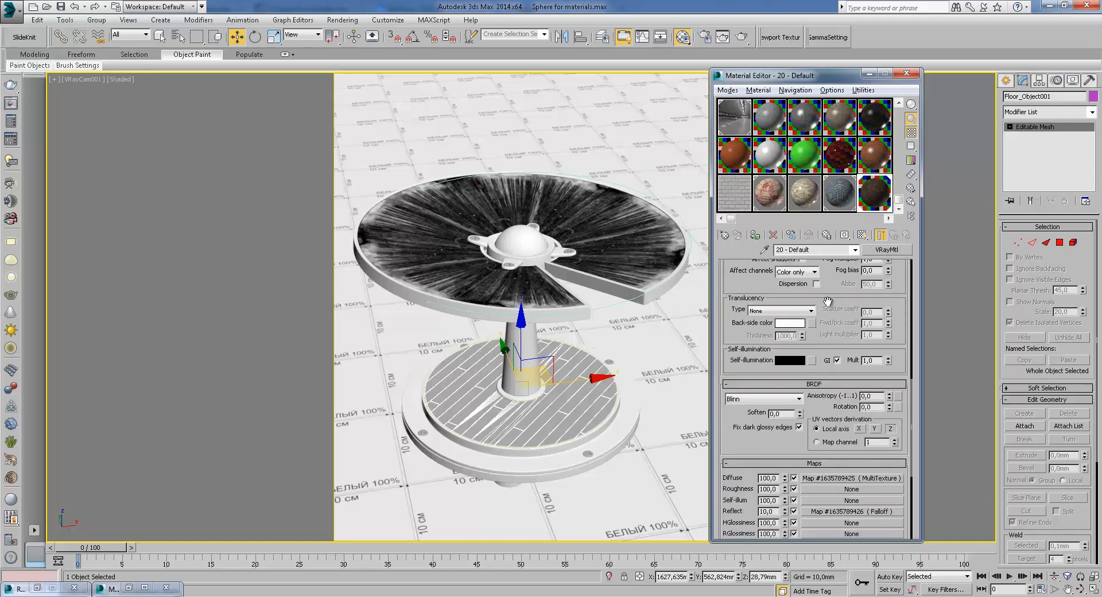
{"action": "left_click", "coordinate": [881, 432]}
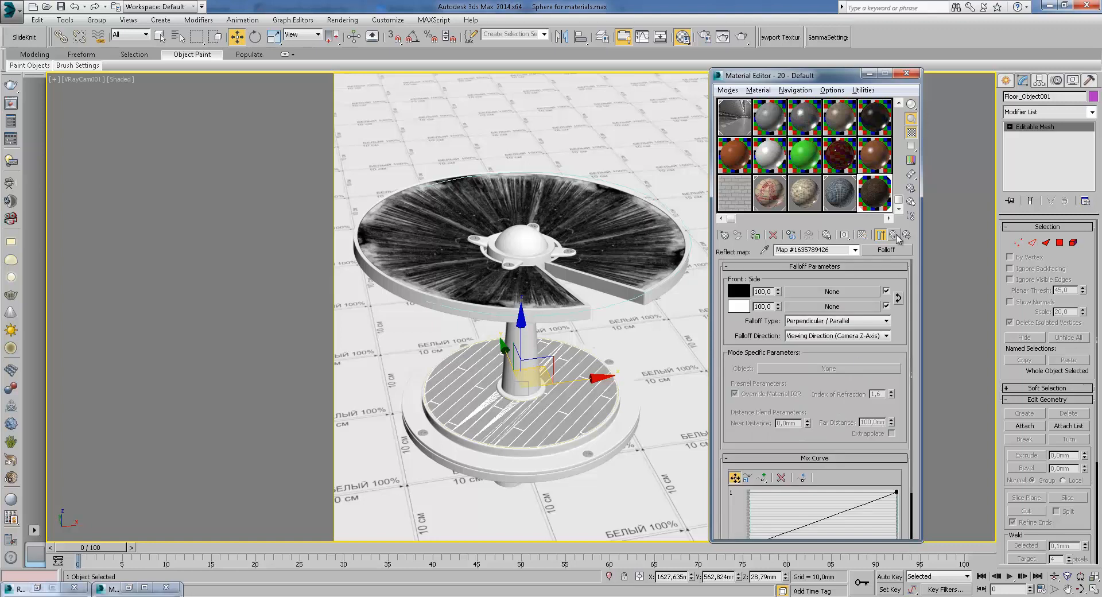
{"action": "left_click", "coordinate": [894, 234]}
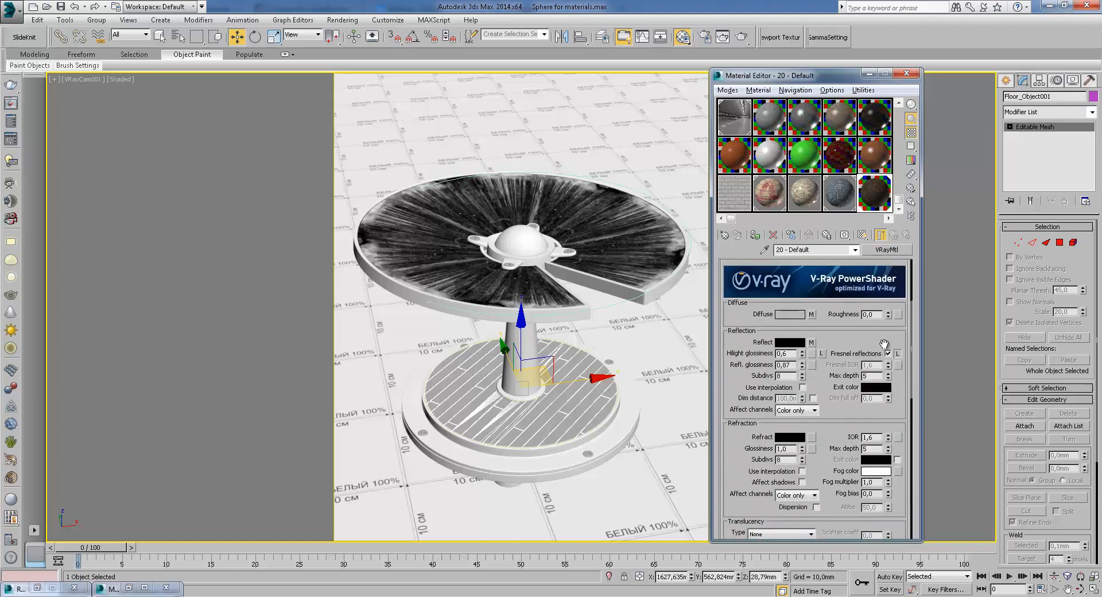
{"action": "scroll", "coordinate": [827, 401], "scroll_direction": "down", "scroll_amount": 12}
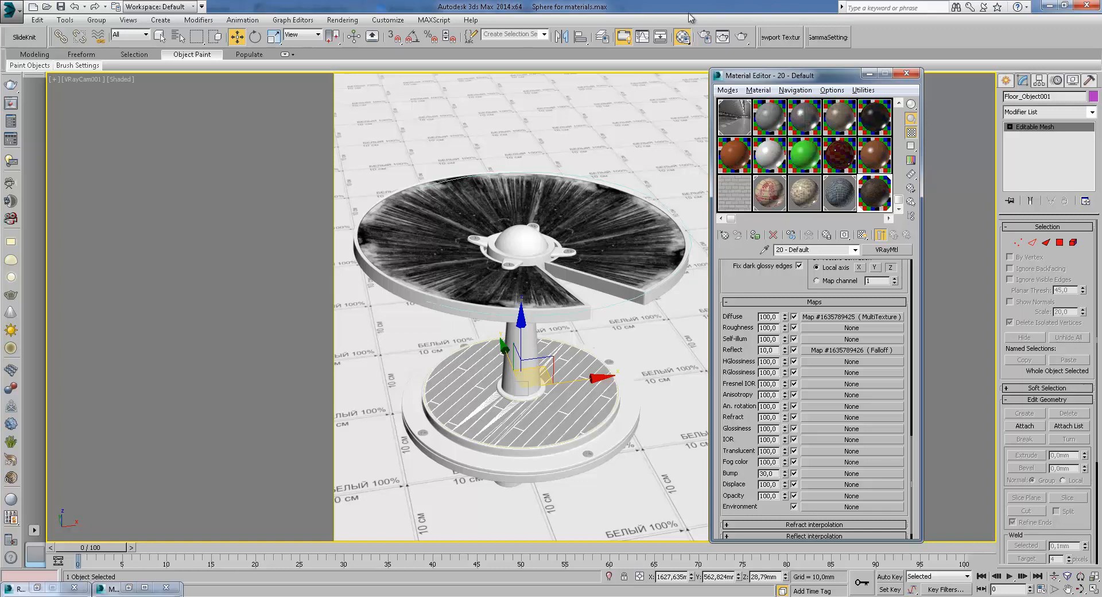
Render a region around the stand base from the V-Ray camera view
{"action": "left_click", "coordinate": [705, 37]}
{"action": "left_click", "coordinate": [386, 193]}
{"action": "left_click", "coordinate": [380, 218]}
{"action": "left_click", "coordinate": [487, 56]}
{"action": "left_click_drag", "start_coordinate": [603, 209], "coordinate": [617, 428]}
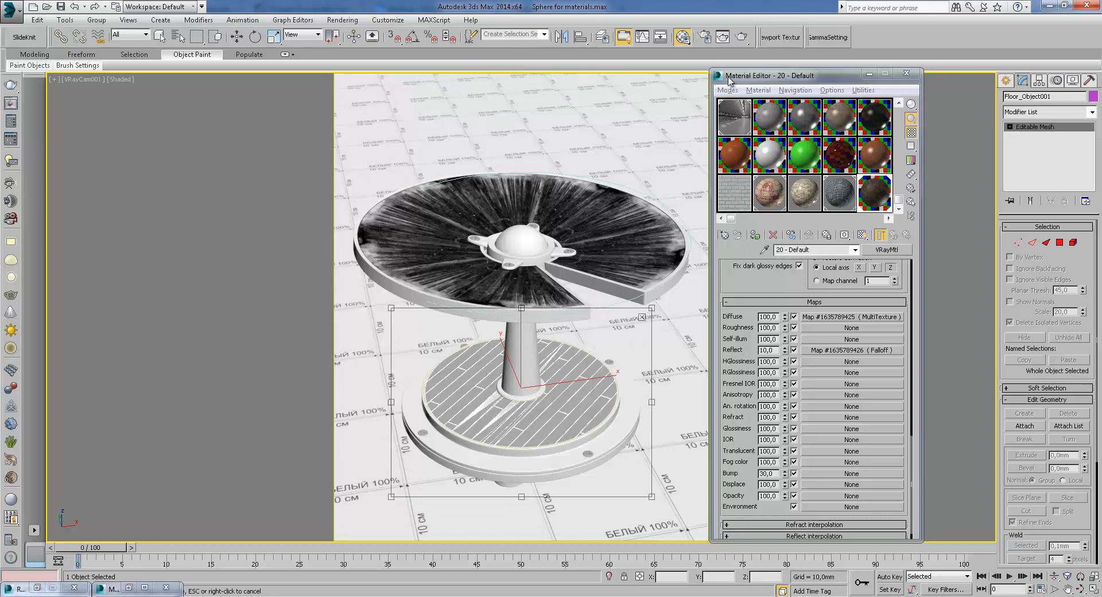
{"action": "left_click", "coordinate": [741, 37]}
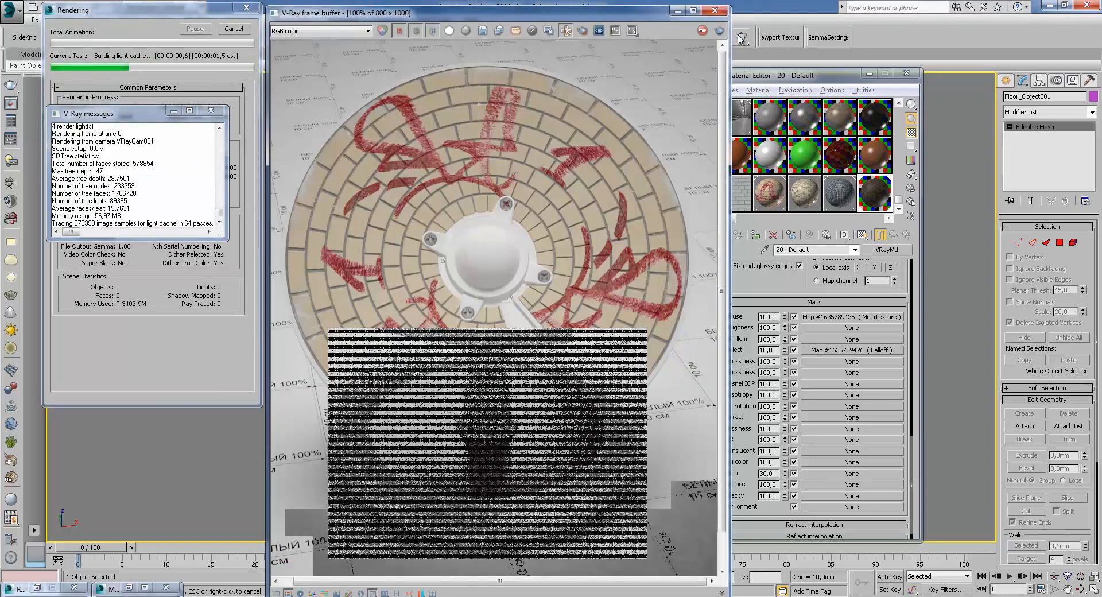
Cancel the render, set reflection subdivisions to 32 and the reflect map amount to 5, then render again
{"action": "left_click", "coordinate": [211, 110]}
{"action": "left_click", "coordinate": [234, 29]}
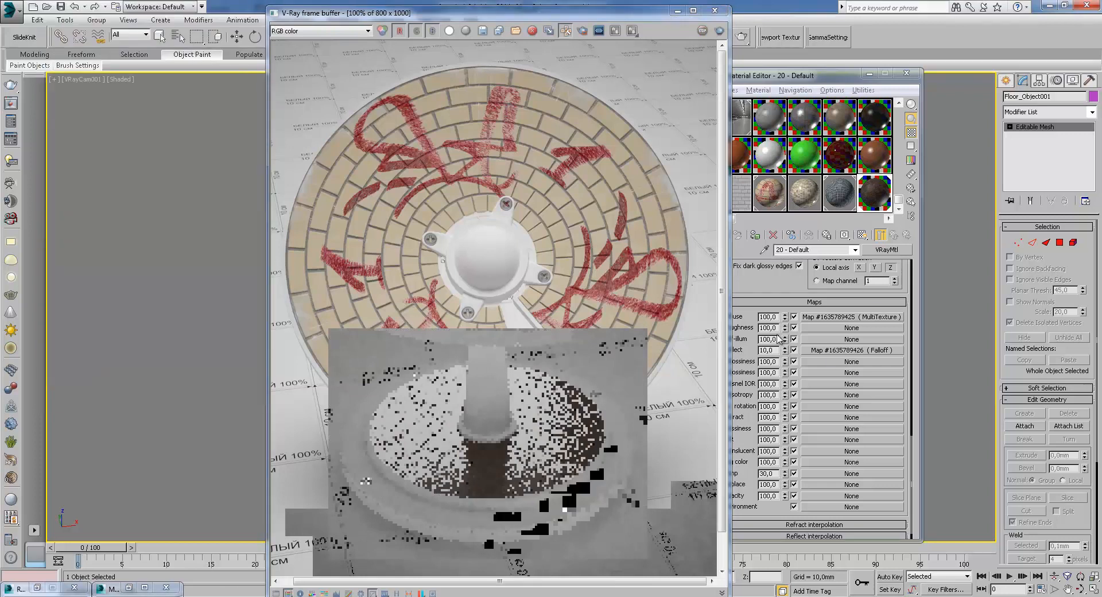
{"action": "left_click", "coordinate": [777, 295]}
{"action": "scroll", "coordinate": [836, 292], "scroll_direction": "up", "scroll_amount": 10}
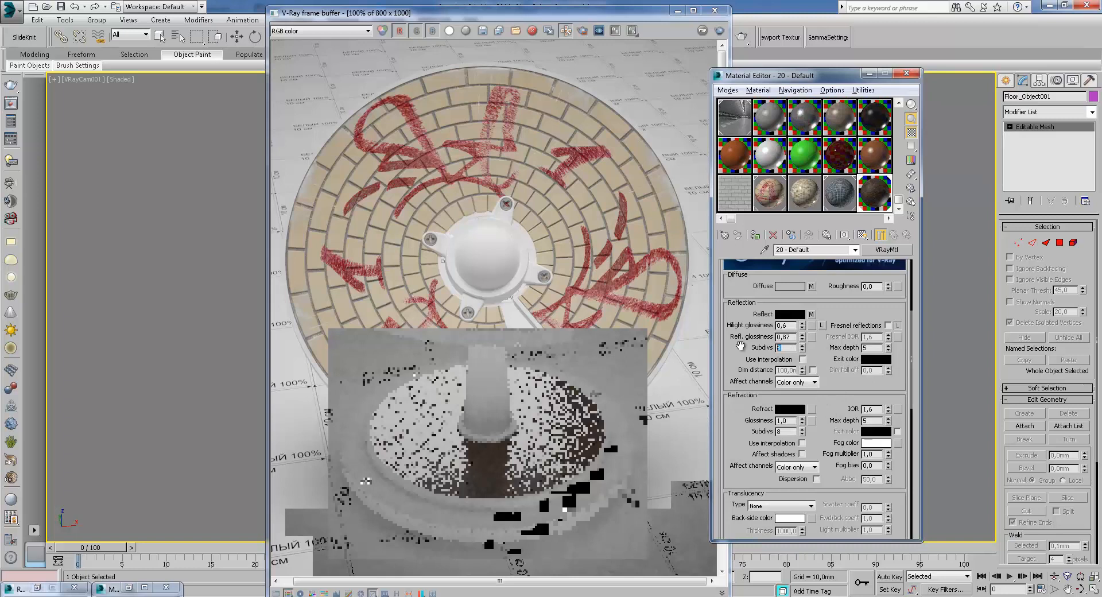
{"action": "scroll", "coordinate": [835, 478], "scroll_direction": "down", "scroll_amount": 10}
{"action": "double_click", "coordinate": [773, 421]}
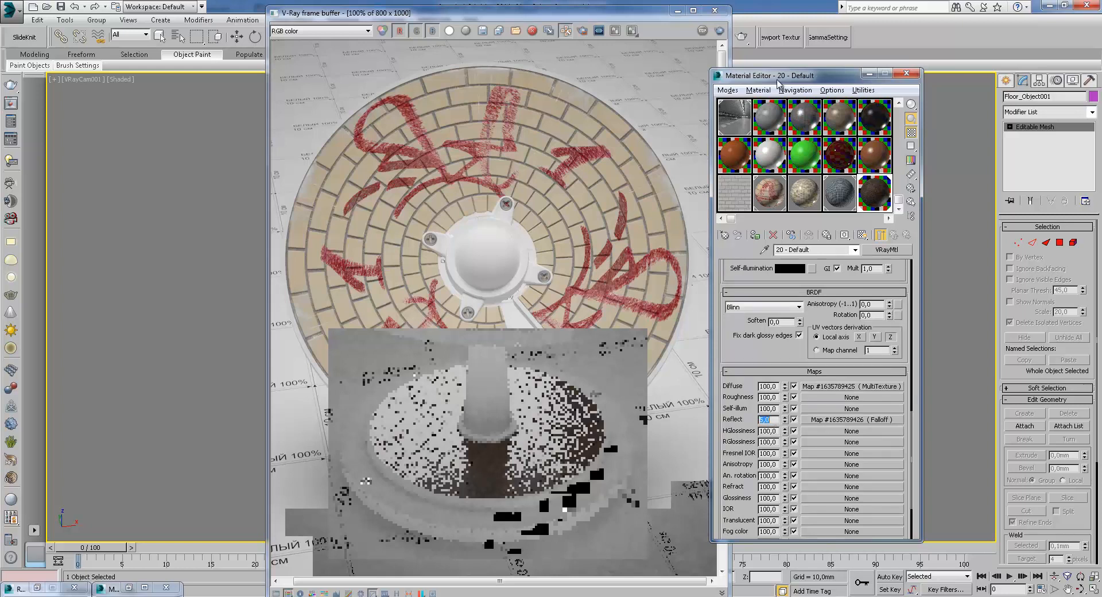
{"action": "left_click", "coordinate": [745, 42]}
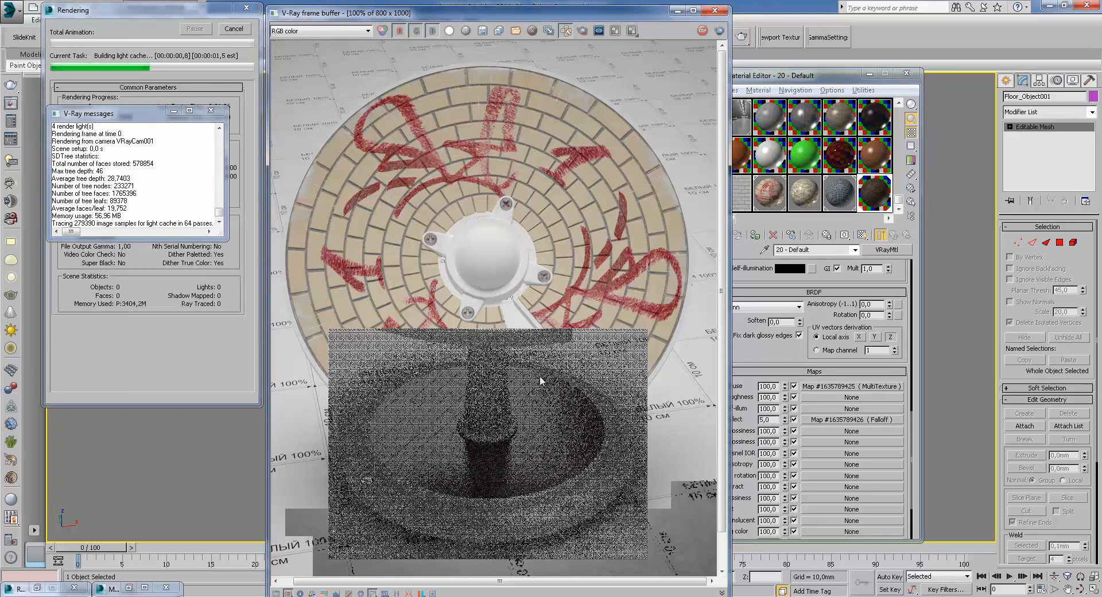
Zoom into the rendered stand base and cancel the render
{"action": "scroll", "coordinate": [485, 443], "scroll_direction": "up", "scroll_amount": 1}
{"action": "scroll", "coordinate": [507, 410], "scroll_direction": "down", "scroll_amount": 1}
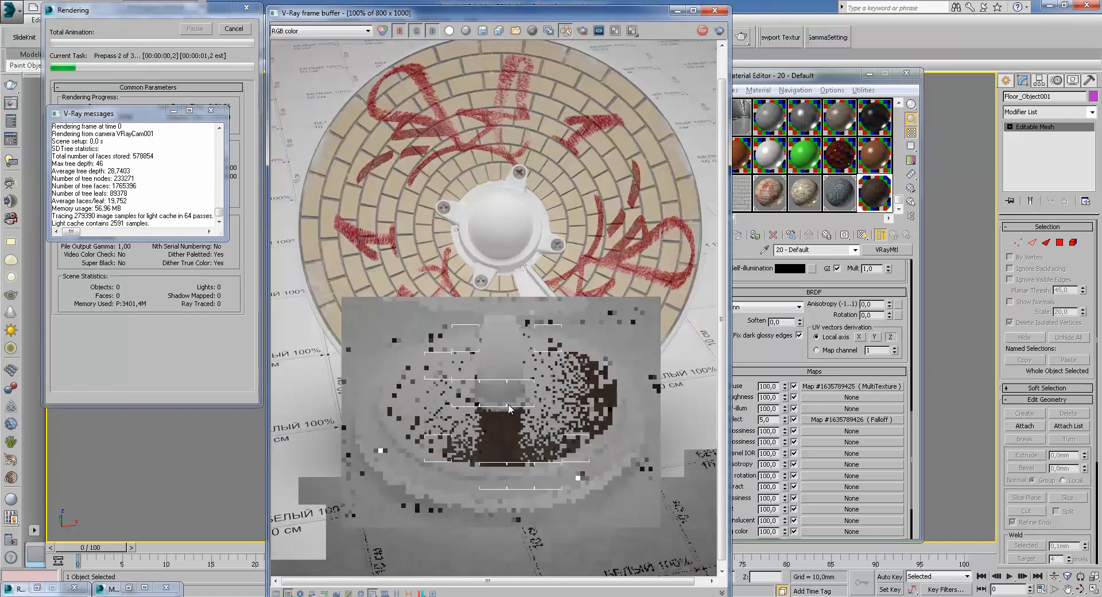
{"action": "scroll", "coordinate": [508, 403], "scroll_direction": "up", "scroll_amount": 1}
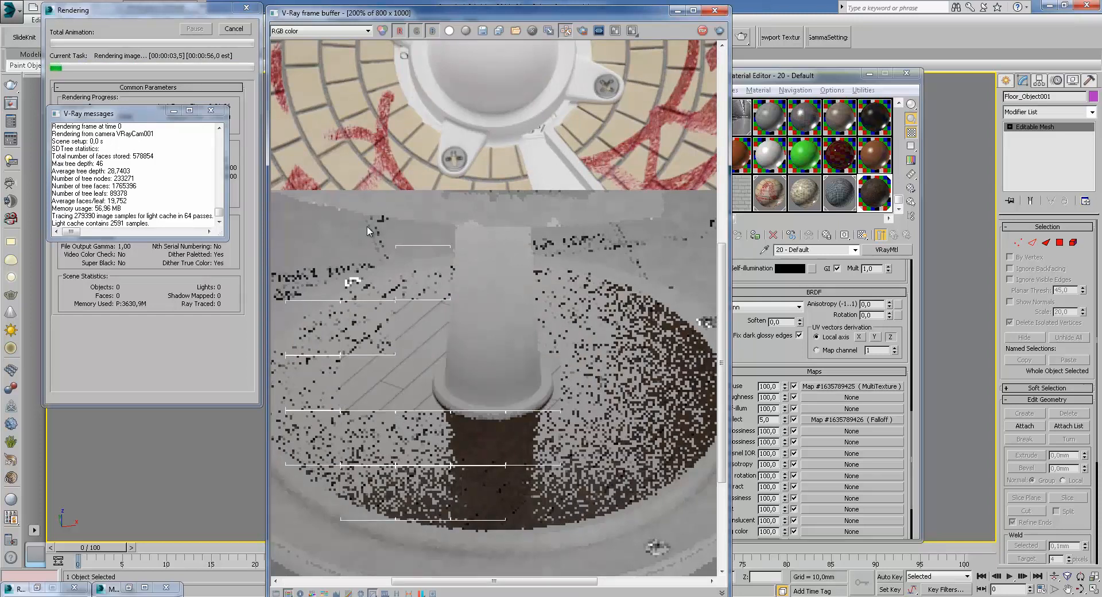
{"action": "left_click", "coordinate": [232, 29]}
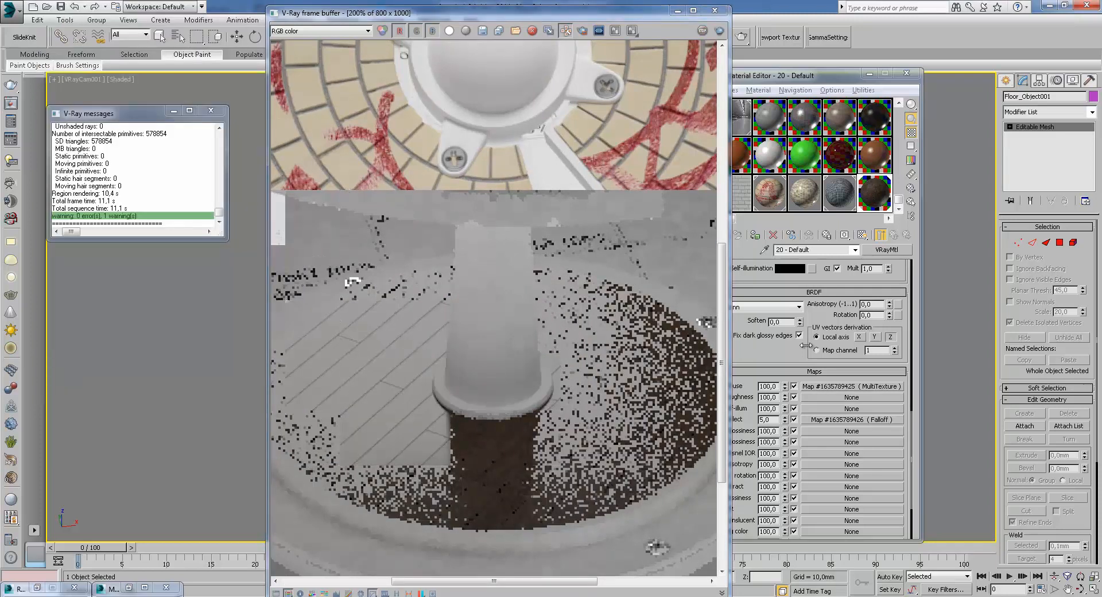
Set the reflect map amount to 23 and render the stand region again
{"action": "left_click_drag", "start_coordinate": [823, 322], "coordinate": [837, 530]}
{"action": "left_click", "coordinate": [889, 306]}
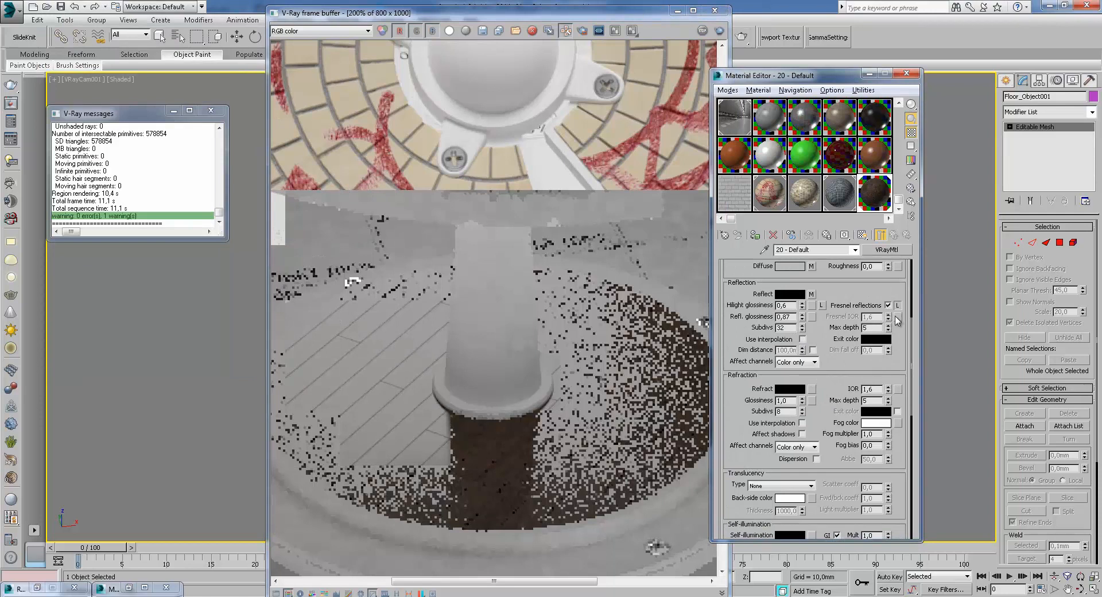
{"action": "scroll", "coordinate": [799, 425], "scroll_direction": "down", "scroll_amount": 5}
{"action": "left_click_drag", "start_coordinate": [784, 481], "coordinate": [788, 466]}
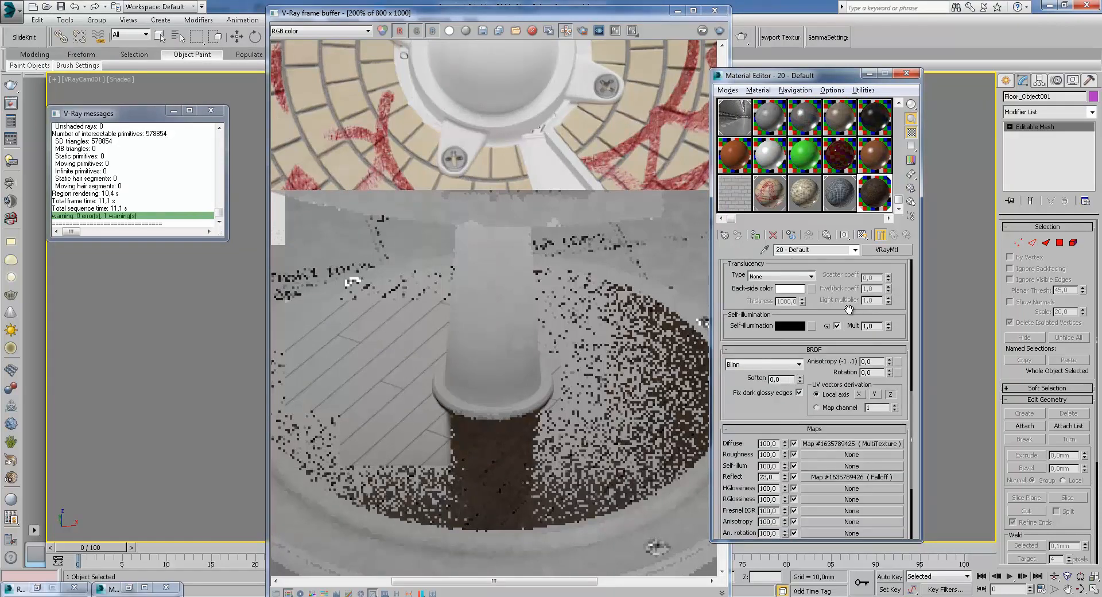
{"action": "left_click", "coordinate": [741, 36]}
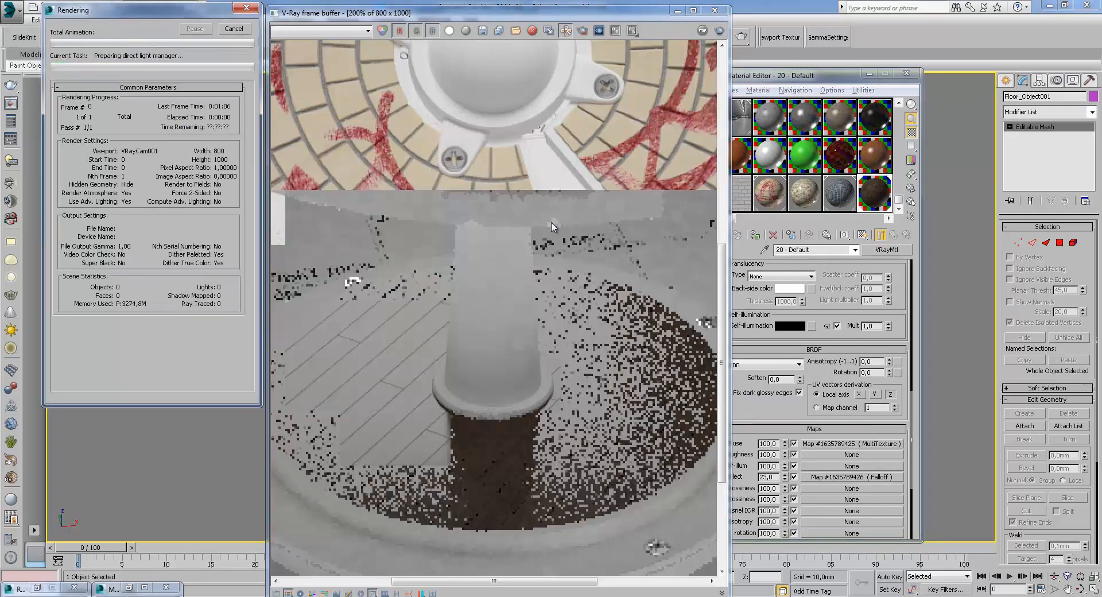
Zoom and pan the frame buffer to examine the wooden floor reflections on the stand base
{"action": "scroll", "coordinate": [499, 368], "scroll_direction": "down", "scroll_amount": 1}
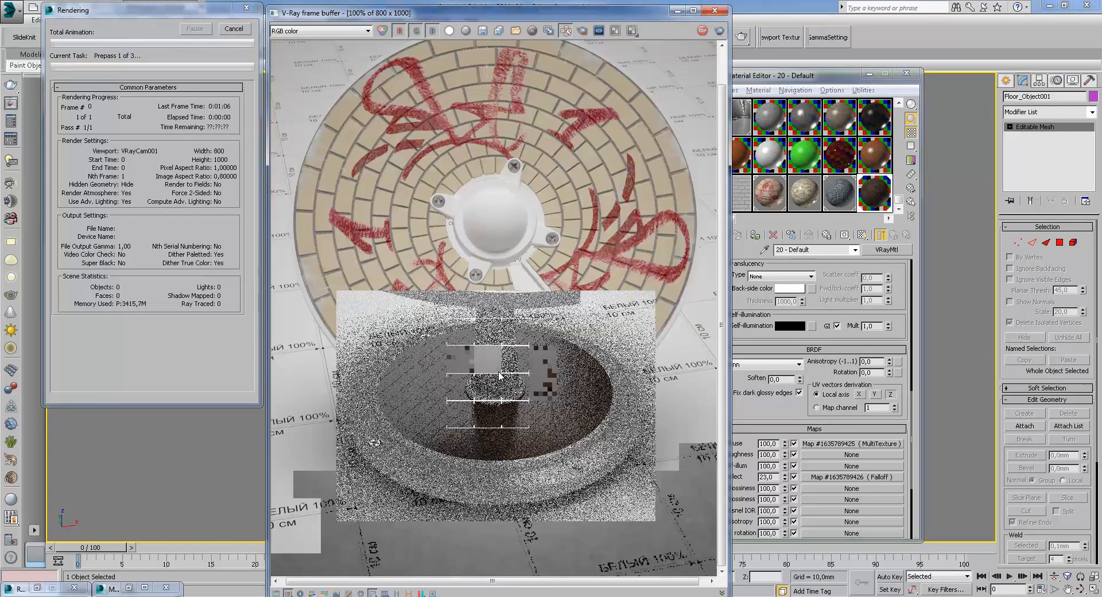
{"action": "scroll", "coordinate": [501, 377], "scroll_direction": "up", "scroll_amount": 1}
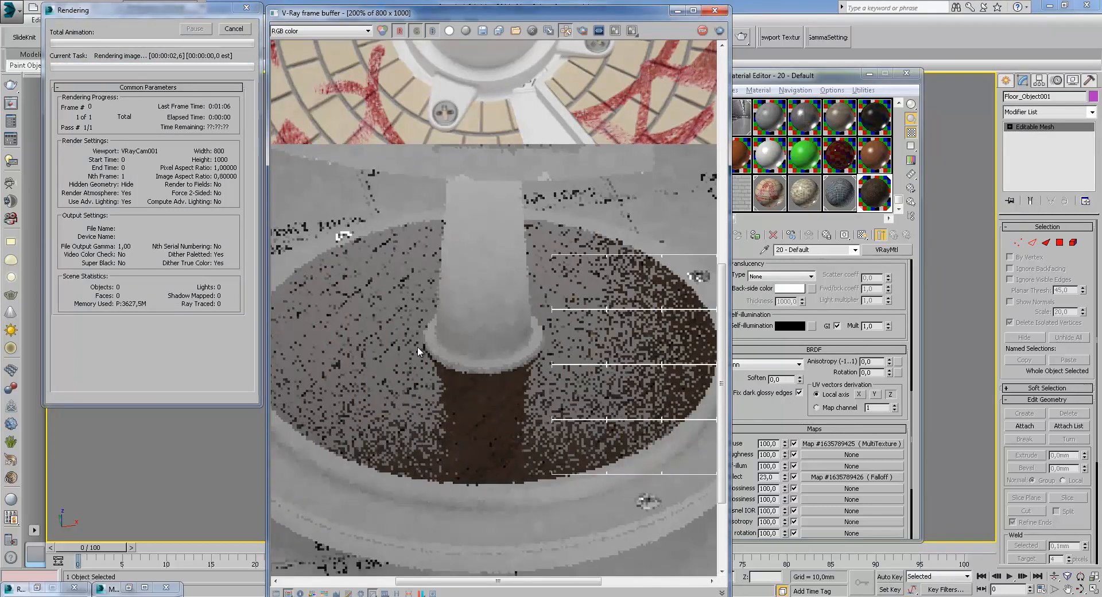
{"action": "scroll", "coordinate": [639, 408], "scroll_direction": "up", "scroll_amount": 1}
{"action": "scroll", "coordinate": [639, 408], "scroll_direction": "down", "scroll_amount": 1}
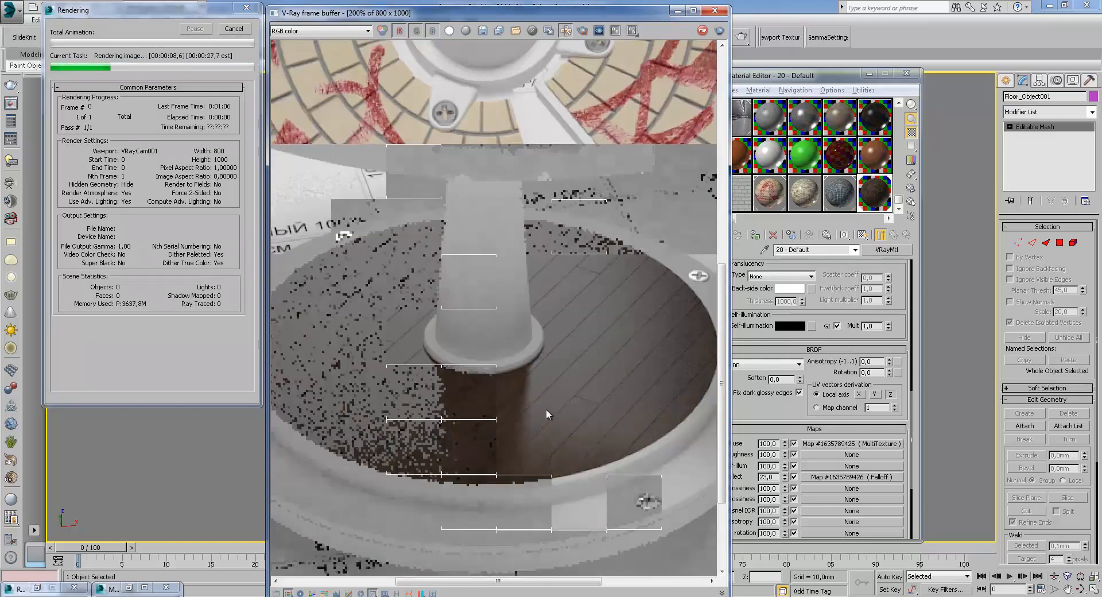
{"action": "middle_click_drag", "start_coordinate": [552, 410], "coordinate": [586, 389]}
{"action": "scroll", "coordinate": [550, 398], "scroll_direction": "up", "scroll_amount": 1}
{"action": "scroll", "coordinate": [543, 403], "scroll_direction": "down", "scroll_amount": 1}
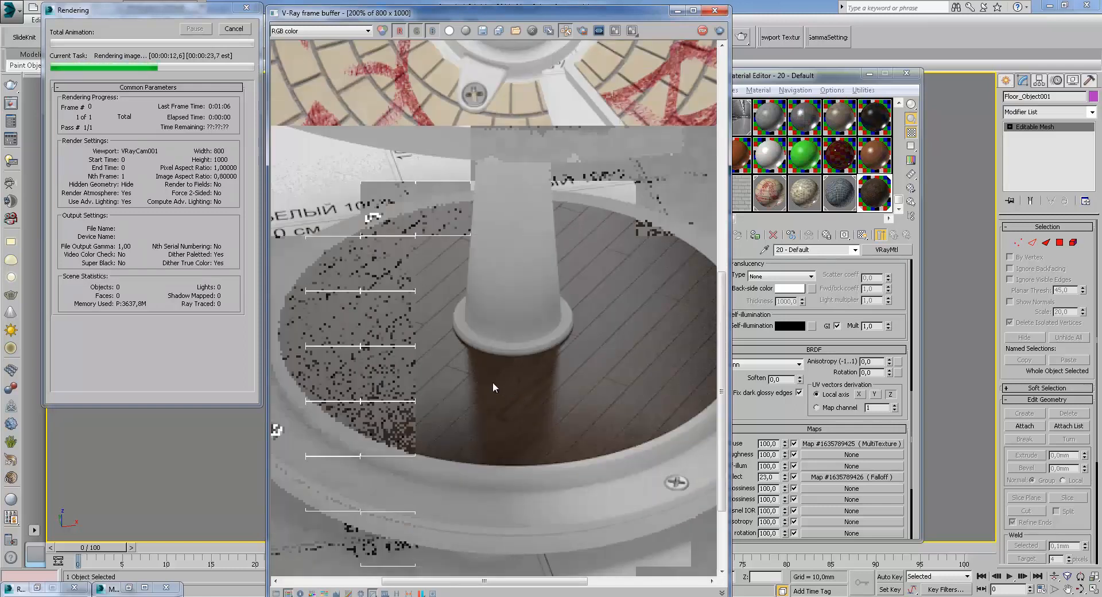
{"action": "middle_click_drag", "start_coordinate": [487, 383], "coordinate": [454, 415]}
{"action": "scroll", "coordinate": [462, 384], "scroll_direction": "down", "scroll_amount": 1}
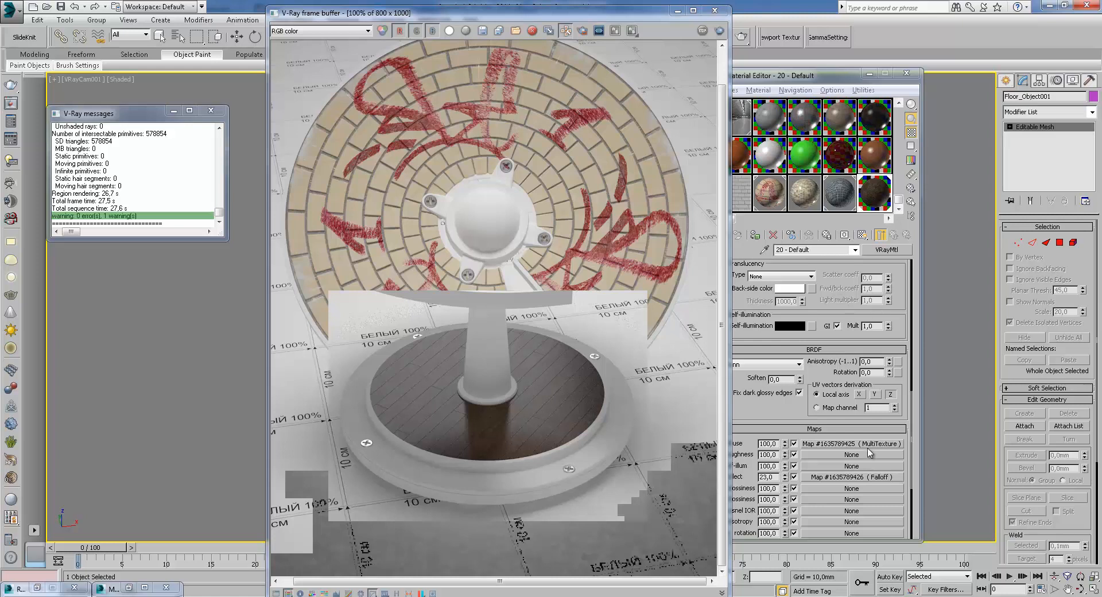
Open the reflect Falloff map and browse map types for its front slot without assigning one
{"action": "left_click", "coordinate": [853, 443]}
{"action": "left_click", "coordinate": [888, 220]}
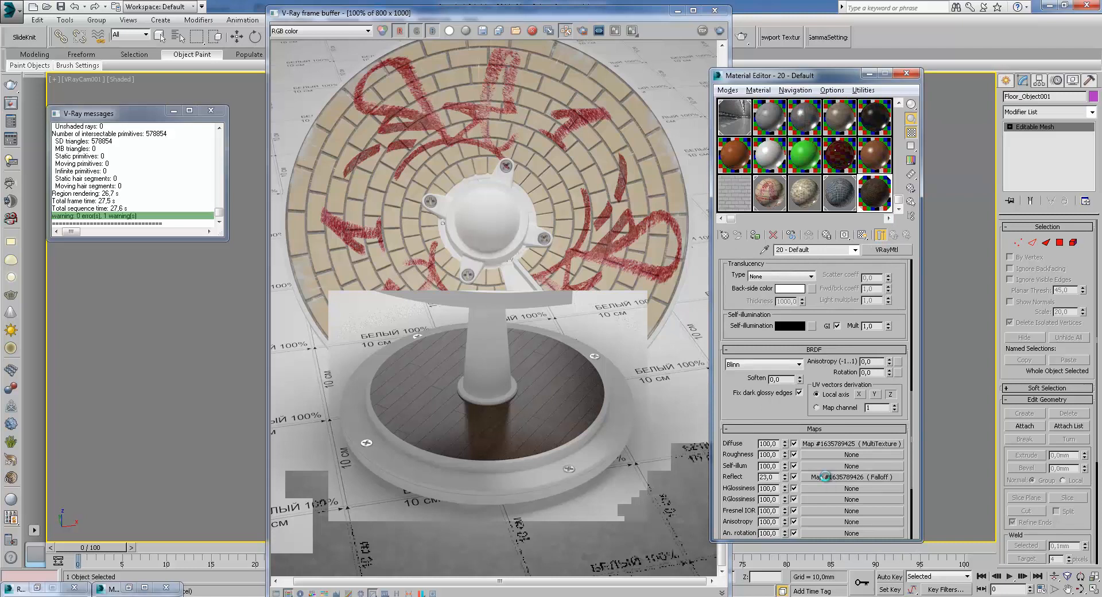
{"action": "scroll", "coordinate": [827, 481], "scroll_direction": "down", "scroll_amount": 5}
{"action": "left_click", "coordinate": [852, 347]}
{"action": "left_click", "coordinate": [832, 291]}
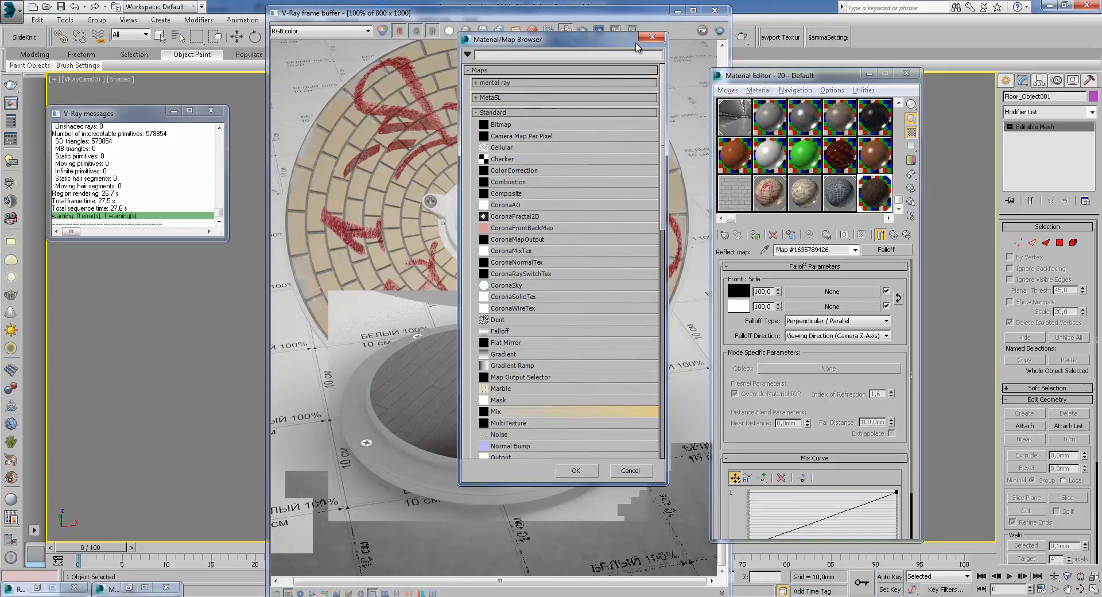
{"action": "left_click", "coordinate": [652, 37]}
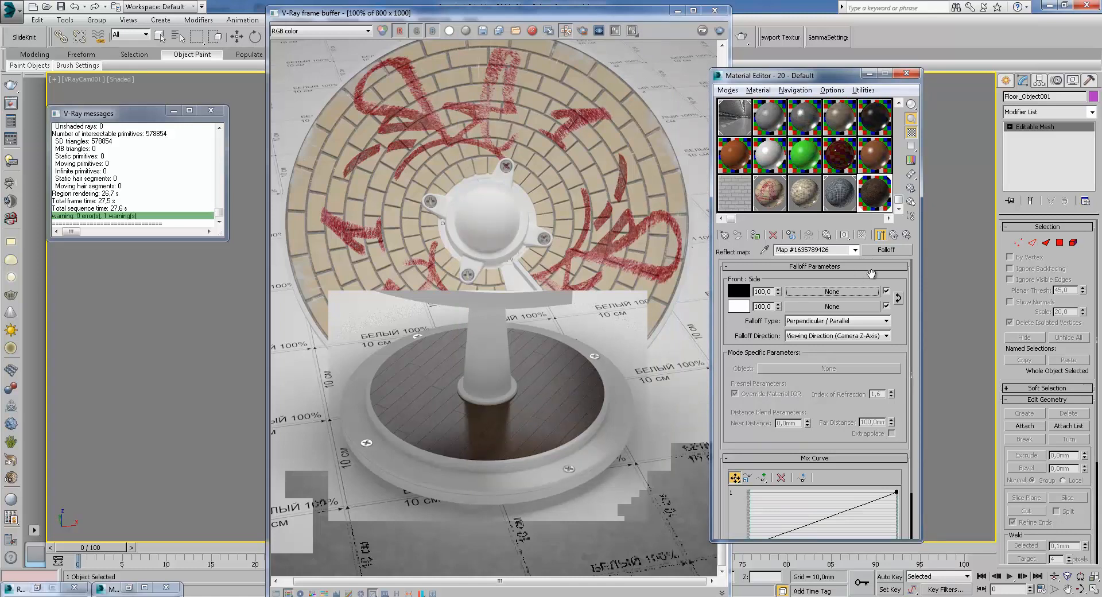
{"action": "left_click", "coordinate": [894, 236]}
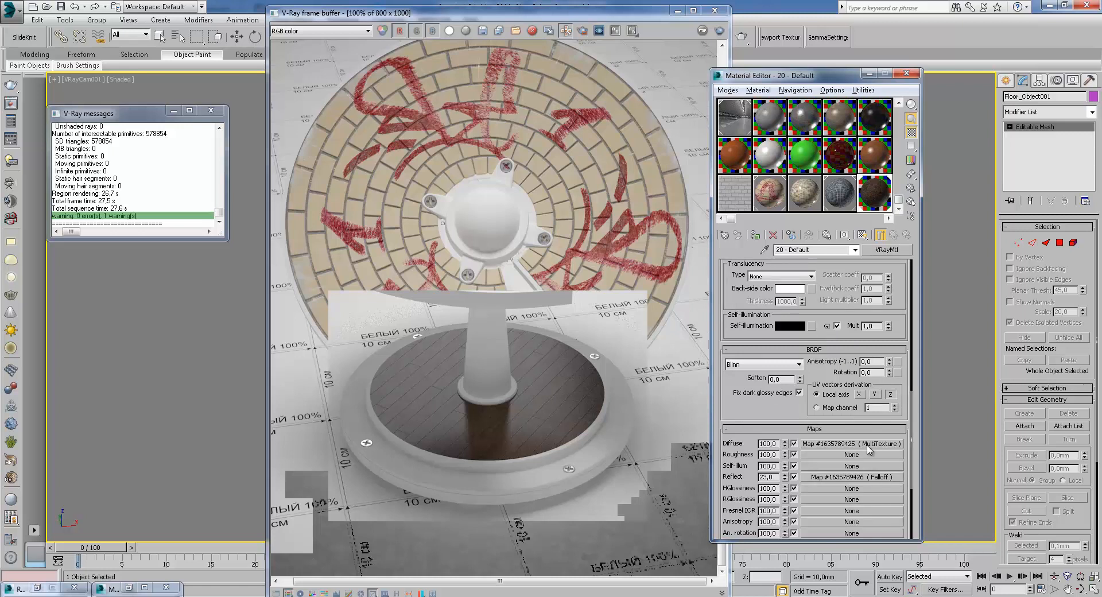
Scroll through the floor material's reflection, refraction and BRDF parameters
{"action": "left_click_drag", "start_coordinate": [786, 414], "coordinate": [776, 356]}
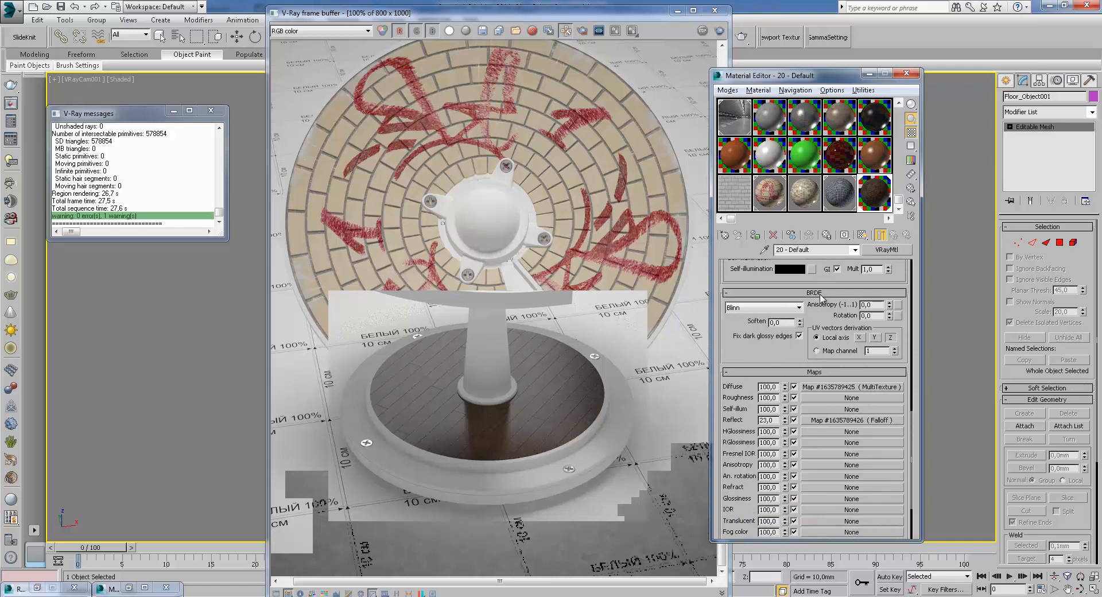
{"action": "left_click_drag", "start_coordinate": [831, 278], "coordinate": [841, 495]}
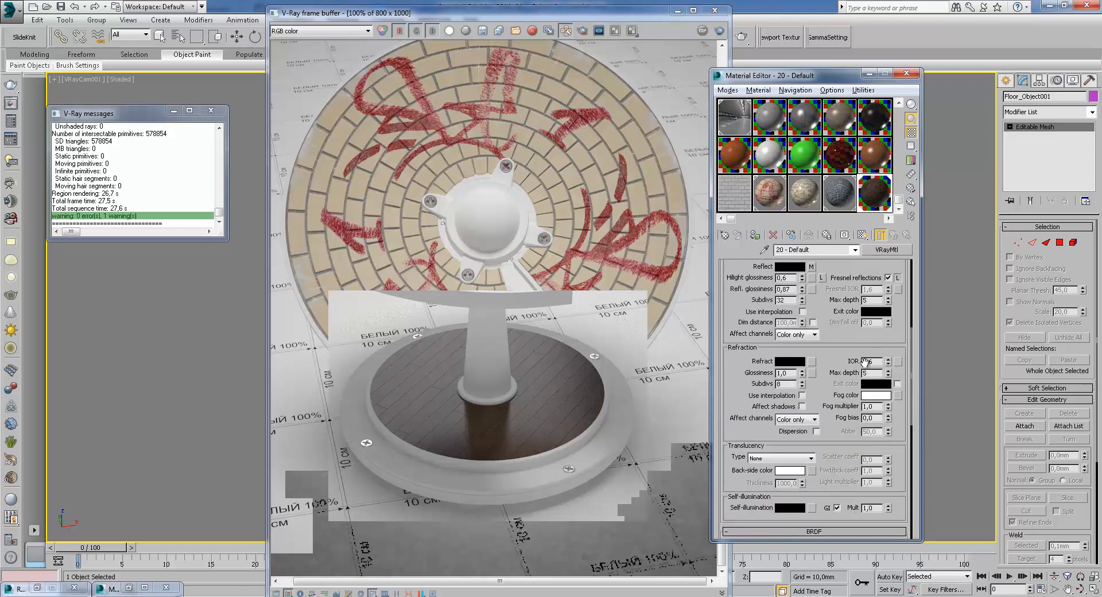
{"action": "left_click_drag", "start_coordinate": [834, 309], "coordinate": [852, 528]}
{"action": "left_click_drag", "start_coordinate": [907, 319], "coordinate": [879, 203]}
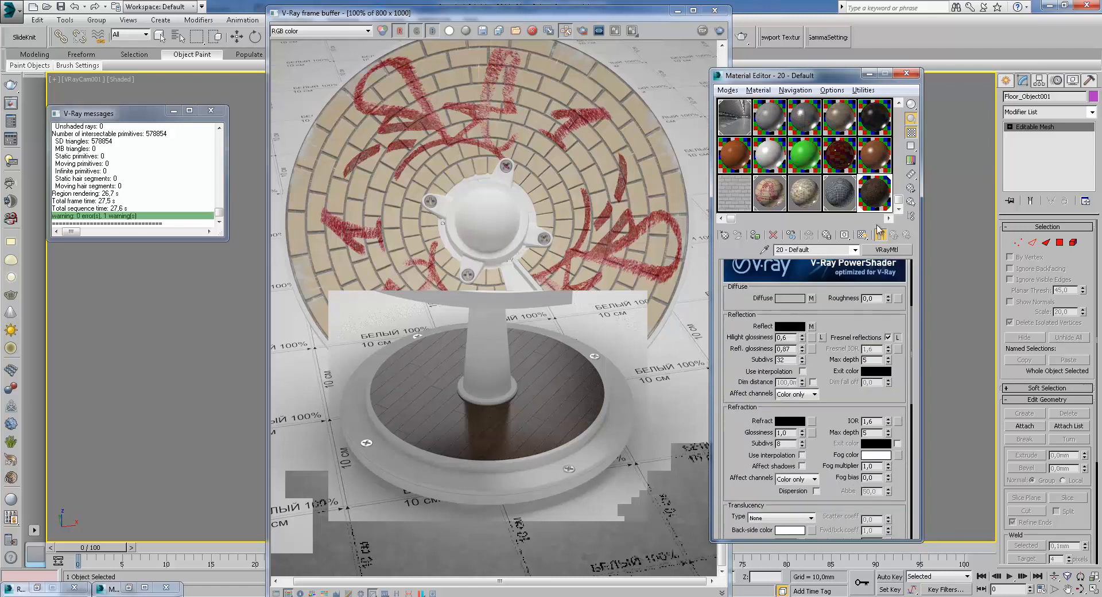
{"action": "left_click_drag", "start_coordinate": [835, 457], "coordinate": [840, 354]}
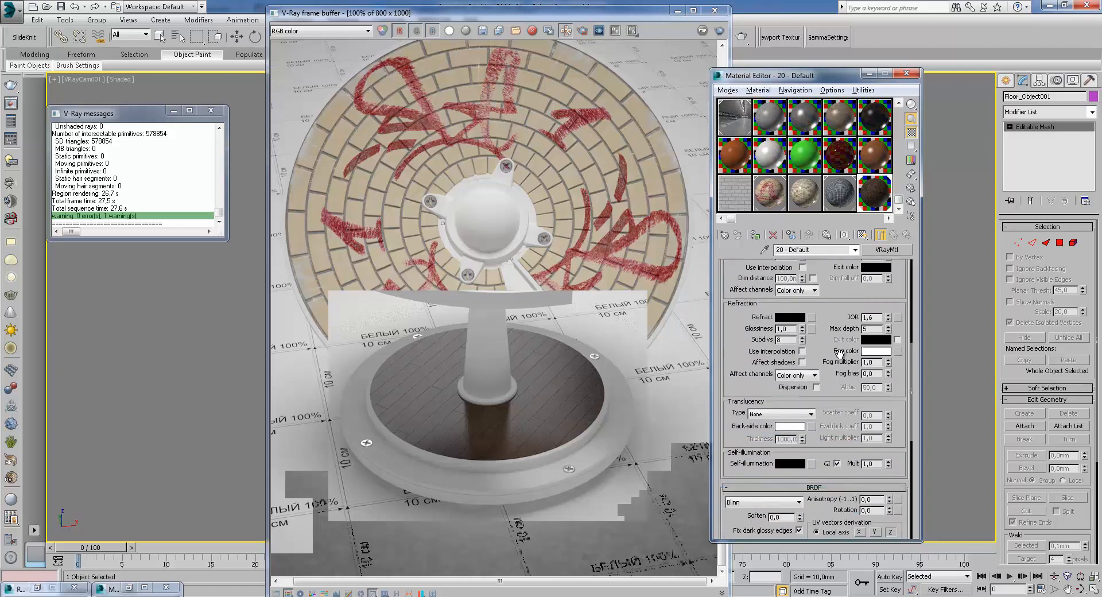